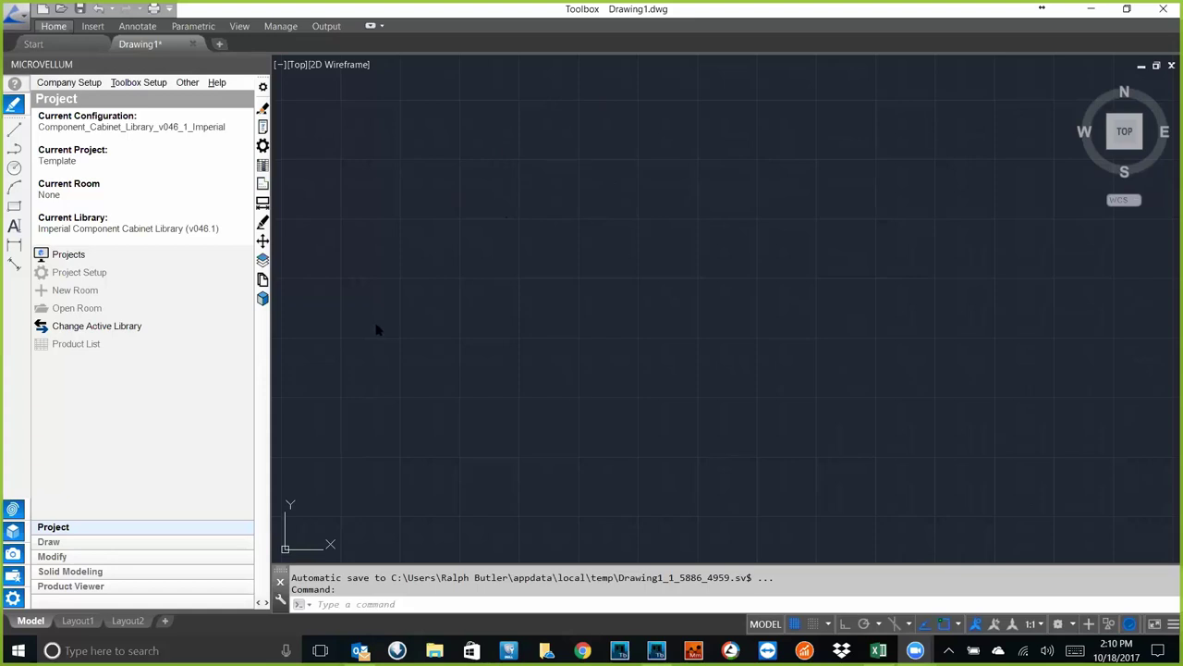
# - Create a new project named "Webinar 10_18" in the 3 In Progress category of the project list
pyautogui.click(79, 257)
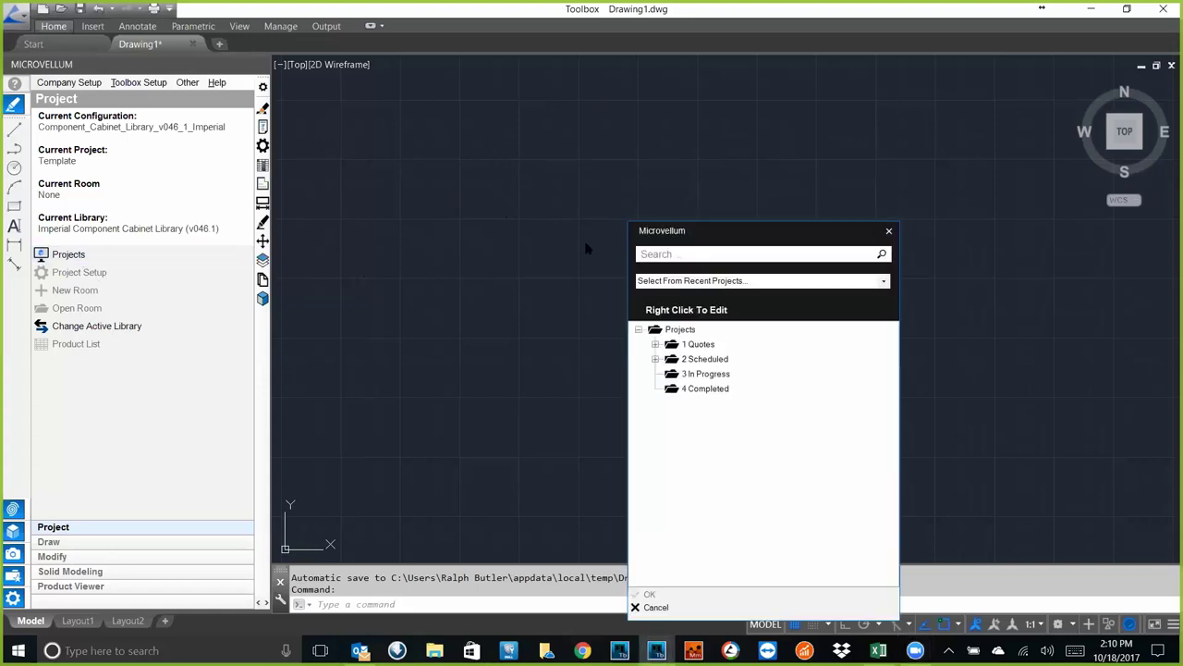
pyautogui.moveTo(749, 233); pyautogui.dragTo(739, 199)
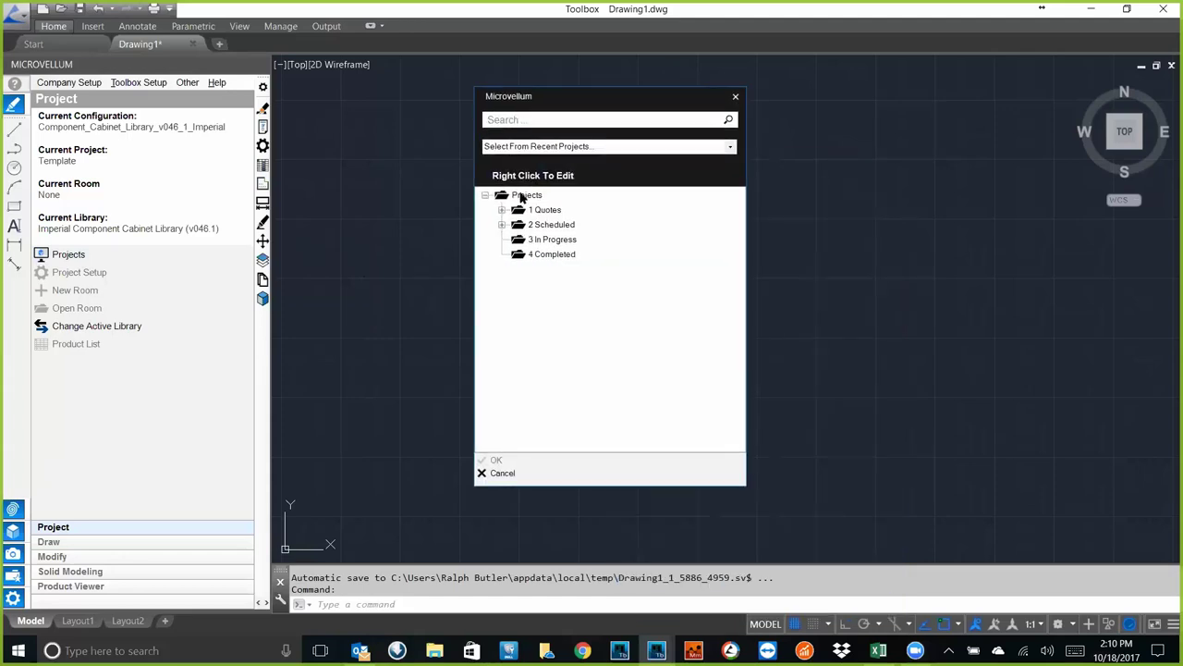
pyautogui.click(541, 197)
pyautogui.moveTo(568, 99); pyautogui.dragTo(591, 89)
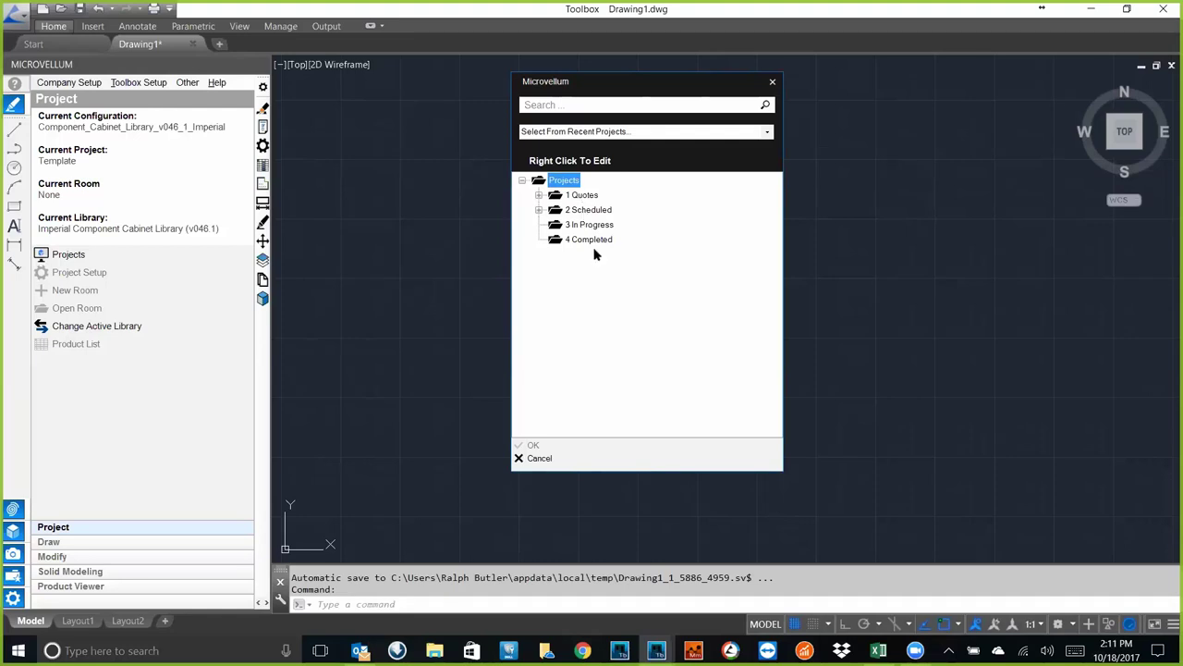
pyautogui.click(575, 196)
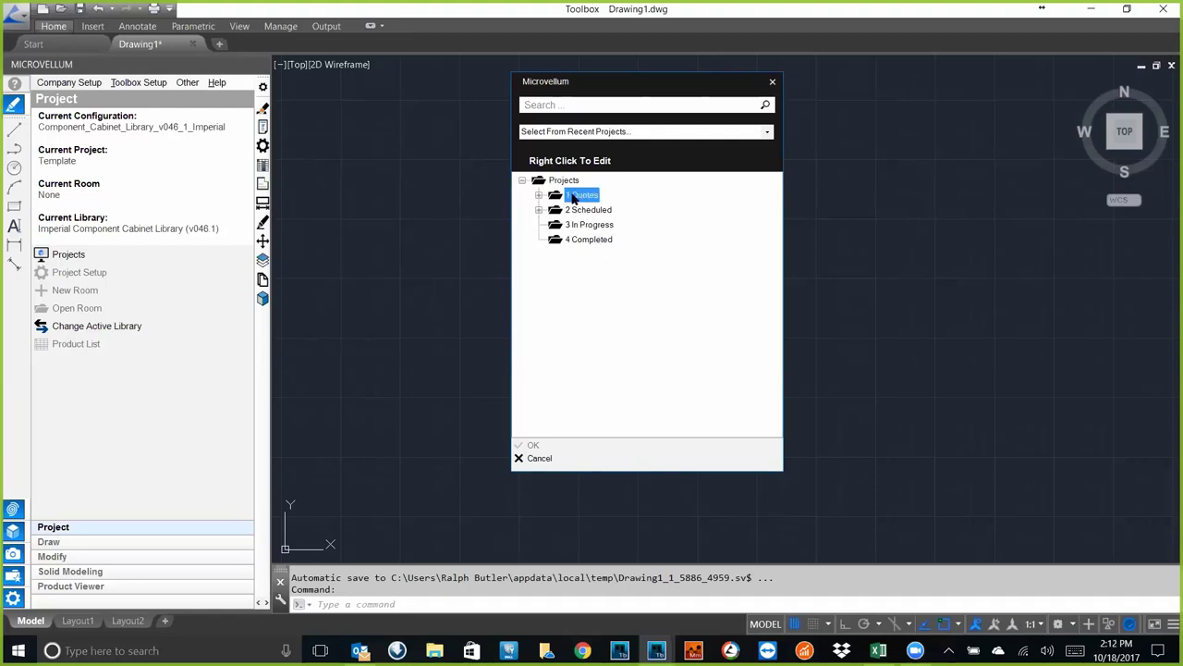
pyautogui.rightClick(573, 198)
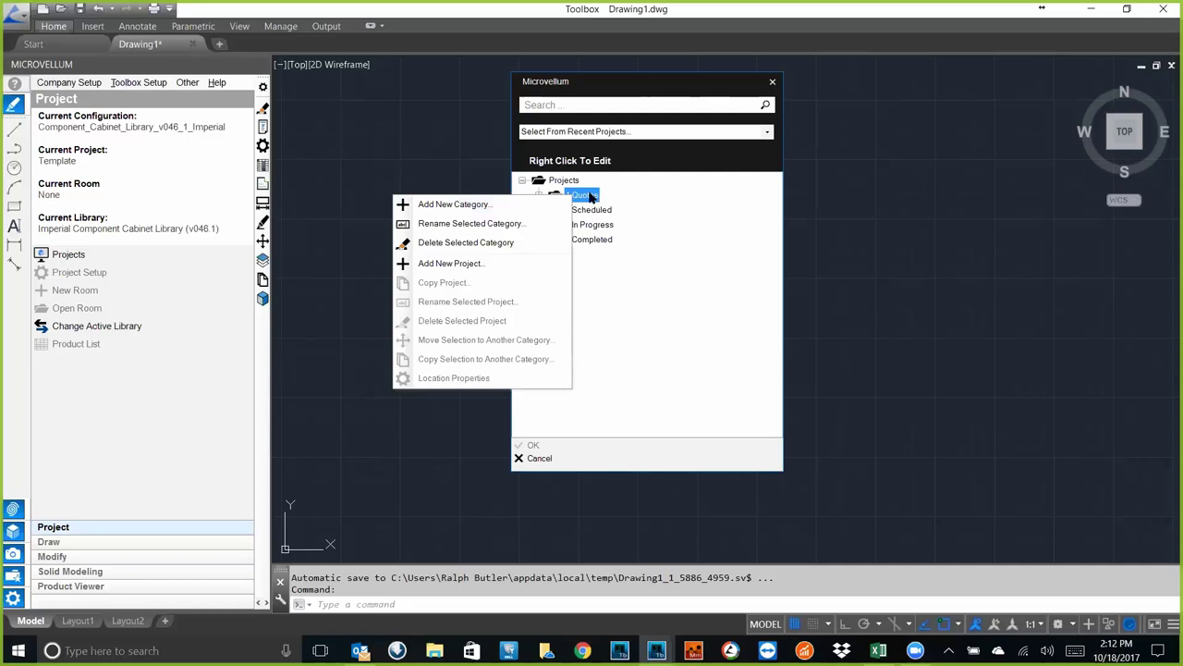
pyautogui.click(592, 210)
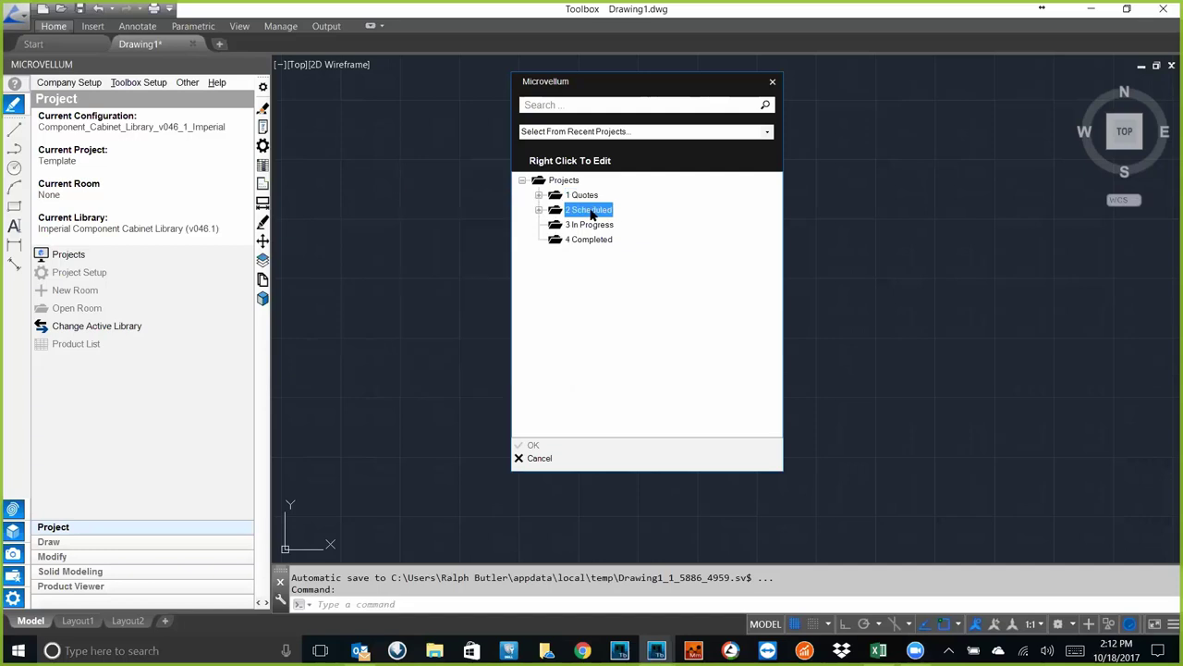
pyautogui.click(592, 224)
pyautogui.rightClick(592, 225)
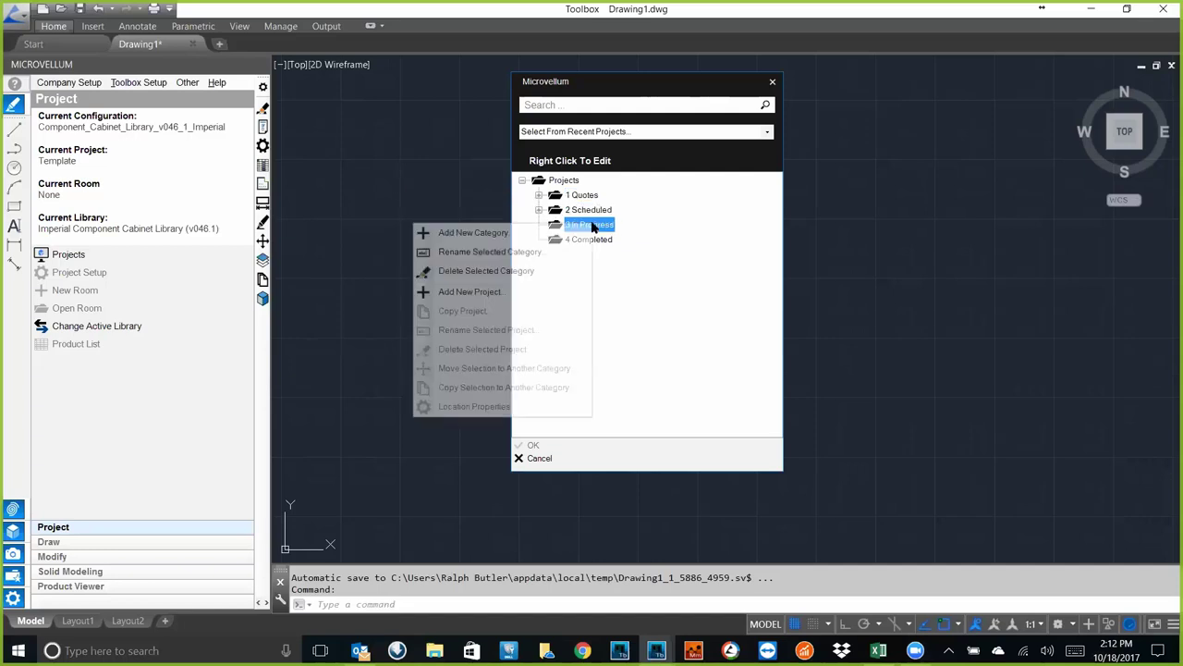
pyautogui.click(493, 294)
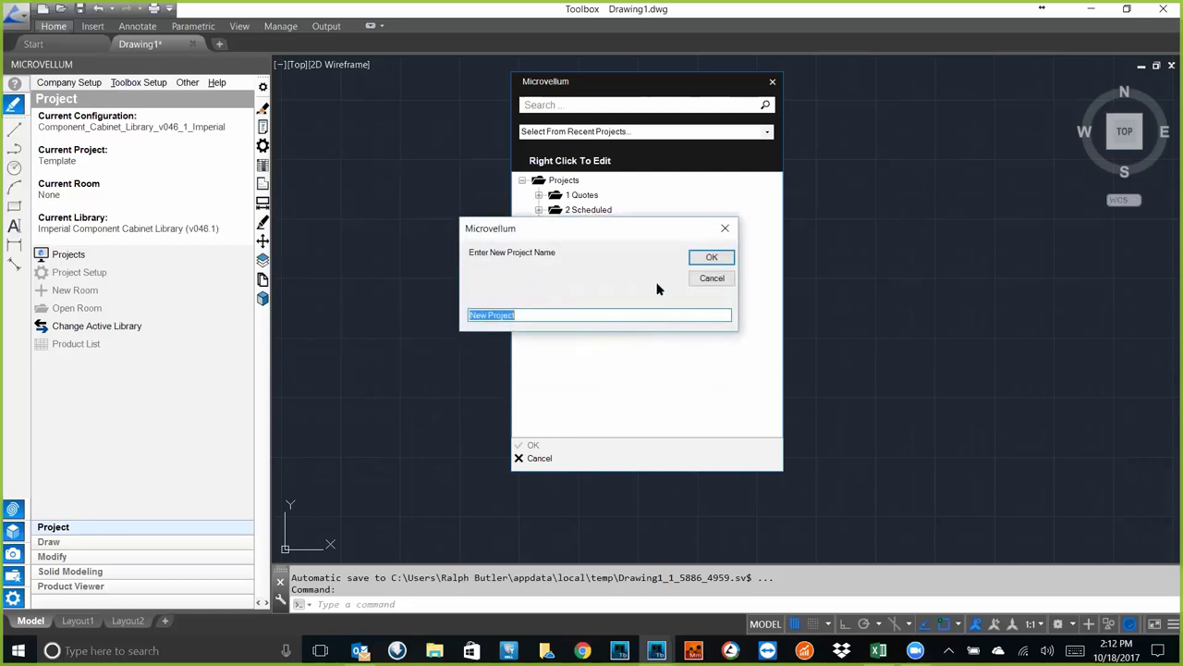
pyautogui.write('Webinar 10_18')
pyautogui.click(709, 259)
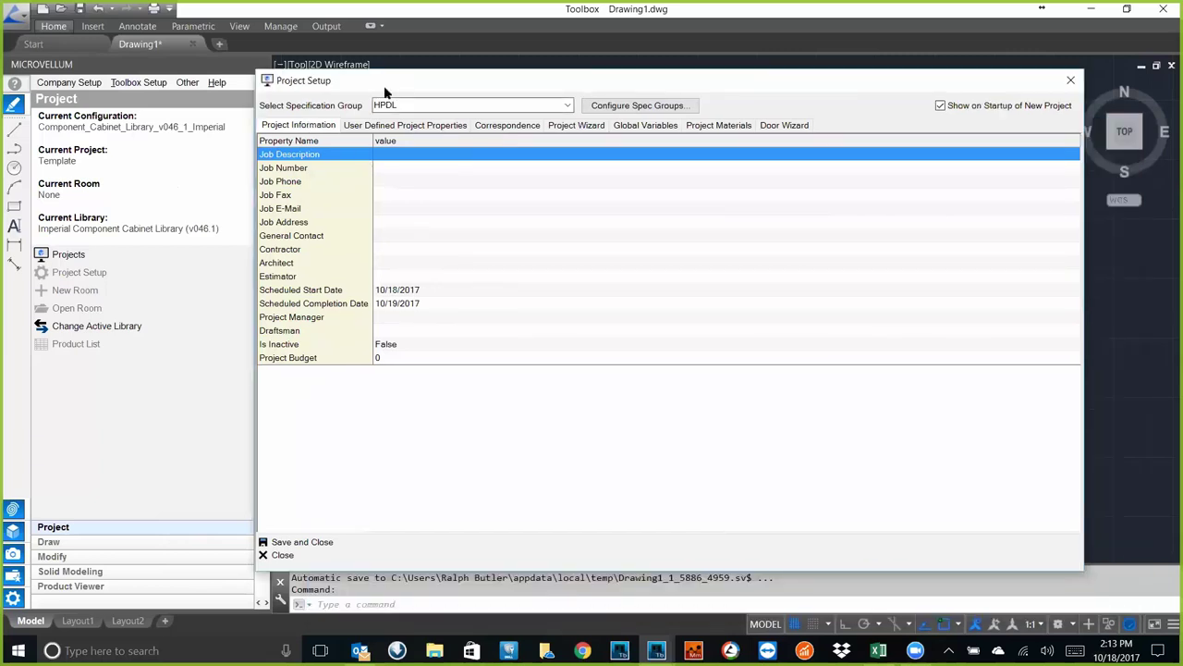
# - Review the new project's setup: Project Wizard materials and door styles, global variables, project materials and Door Wizard
pyautogui.moveTo(380, 81); pyautogui.dragTo(330, 61)
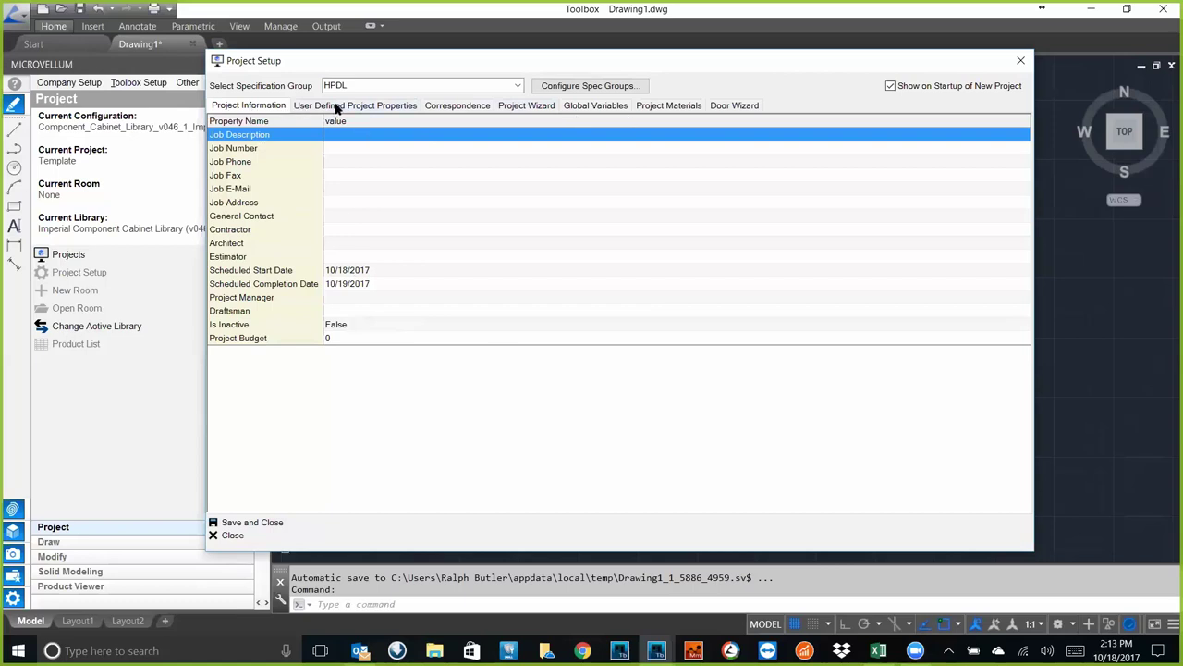
pyautogui.click(538, 106)
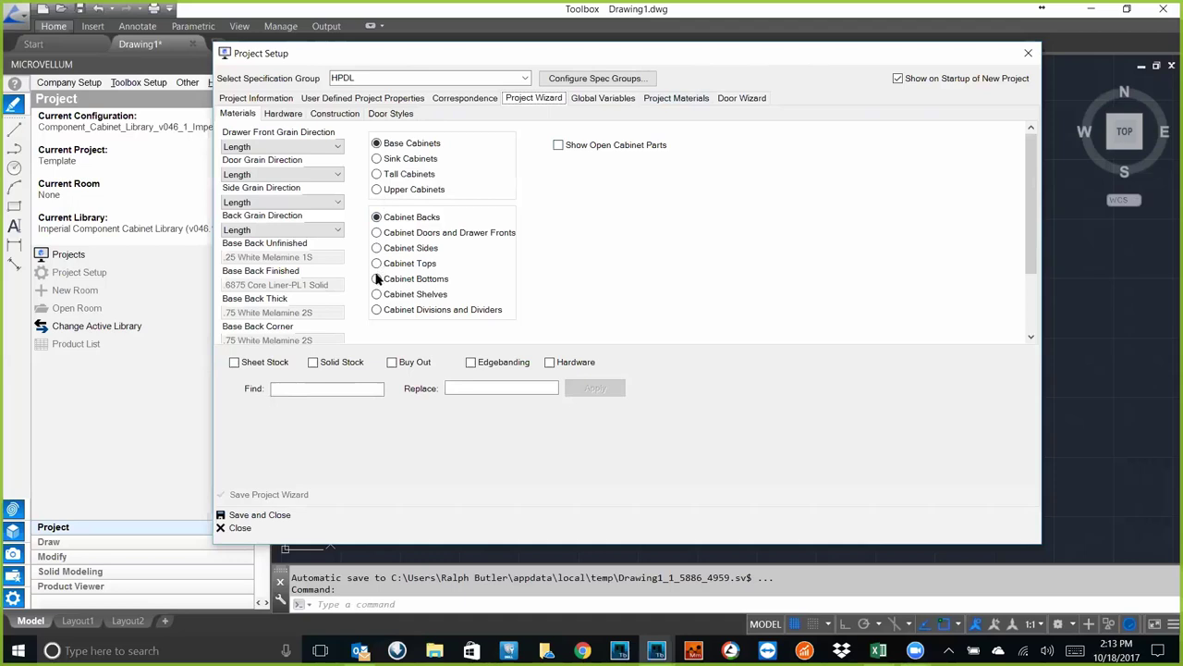
pyautogui.click(402, 114)
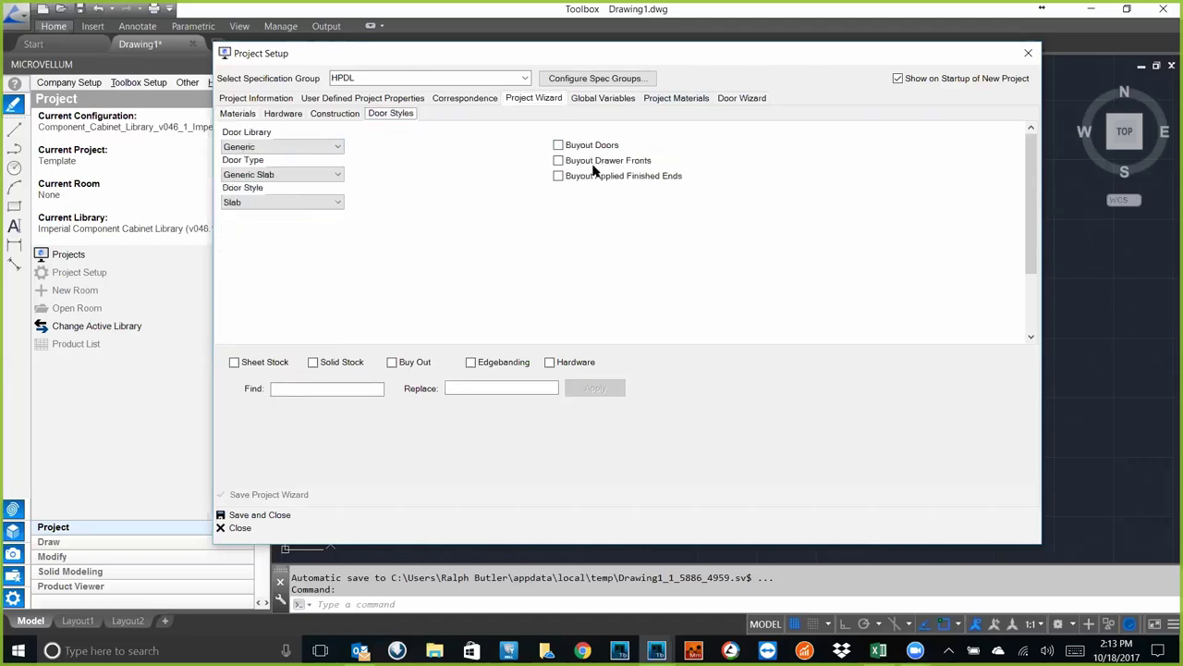
pyautogui.click(239, 114)
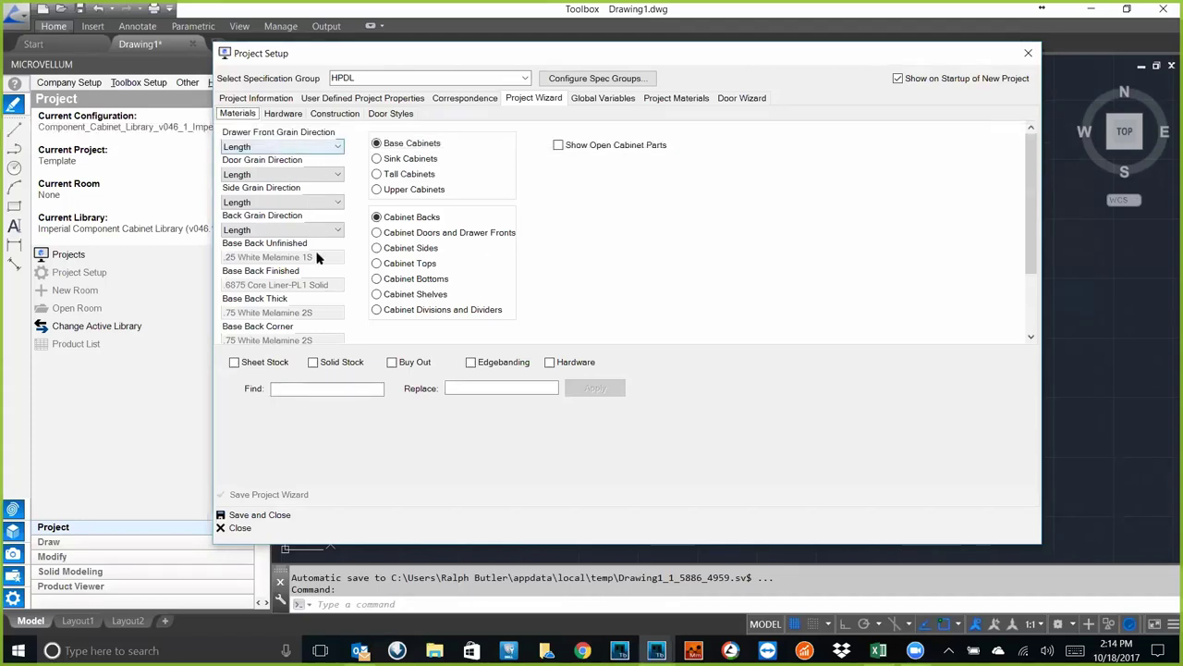
pyautogui.click(603, 98)
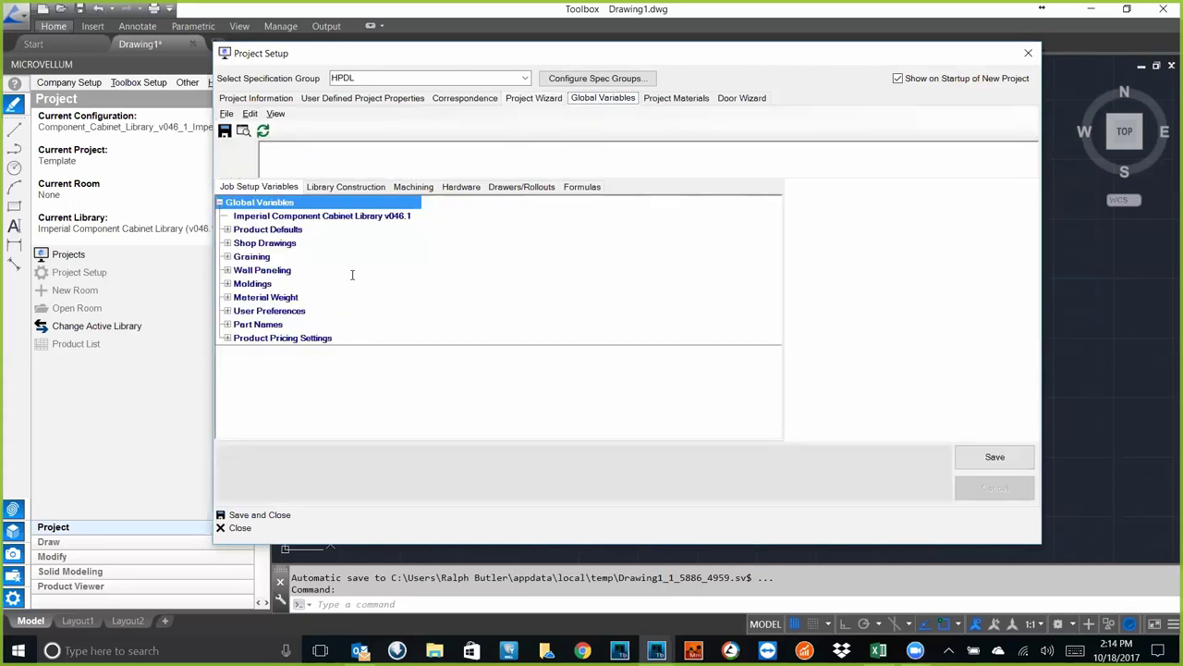
pyautogui.click(673, 98)
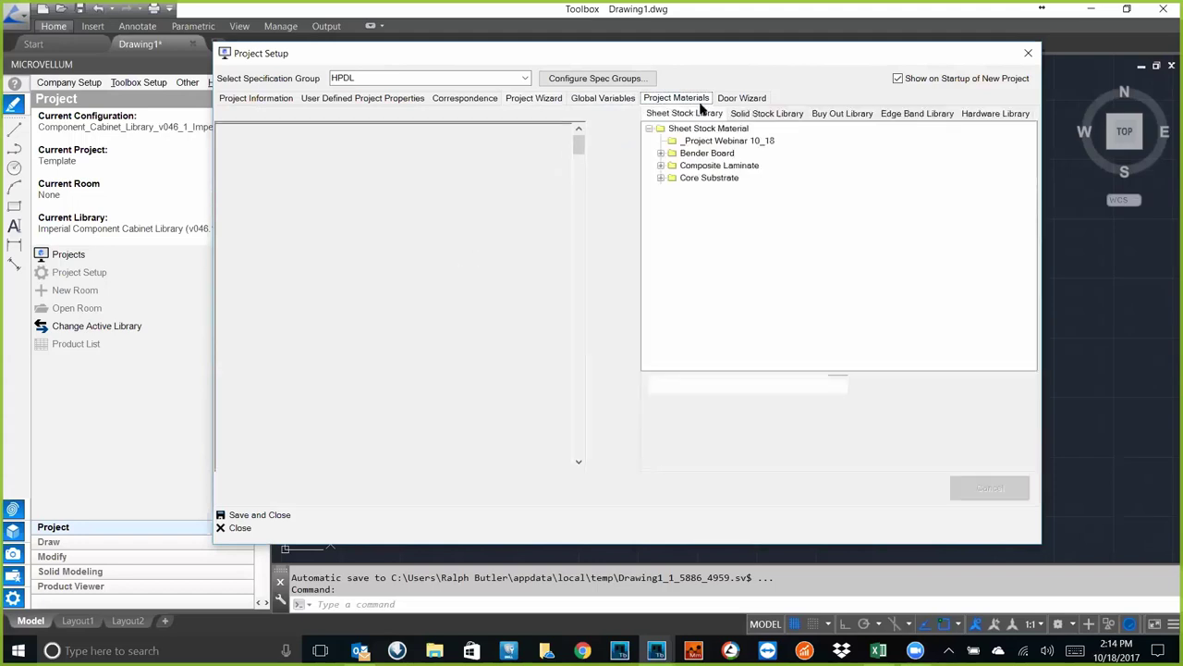
pyautogui.click(756, 97)
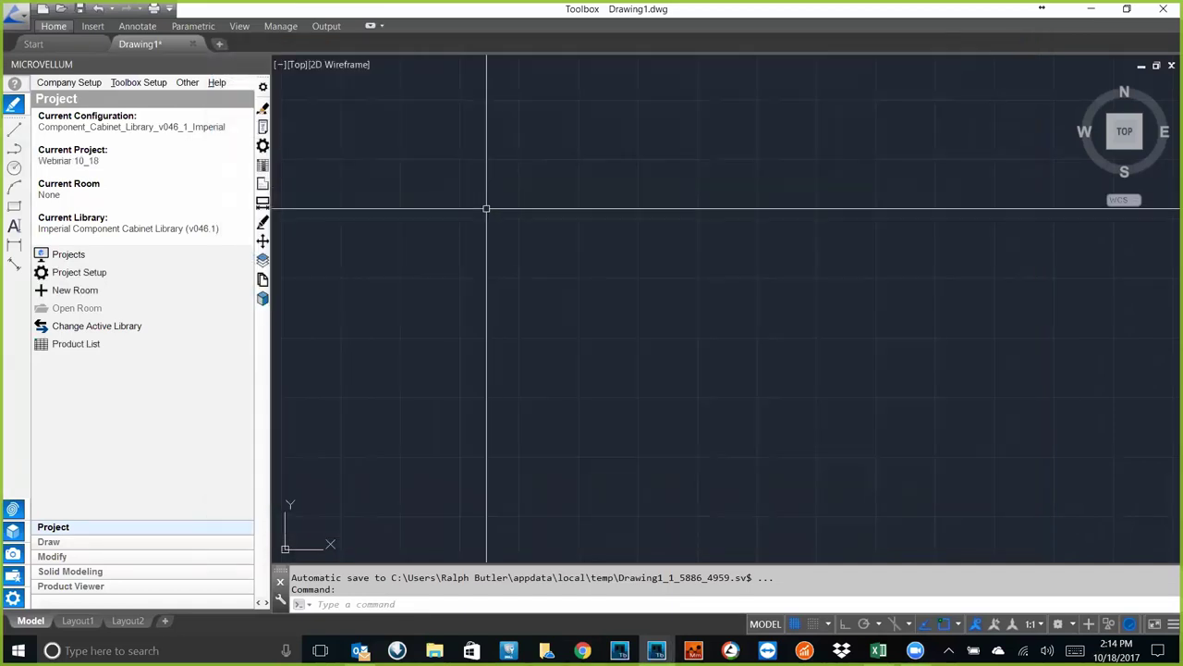
# - Add a new room named "Break Room" to project Webinar 10_18
pyautogui.click(100, 292)
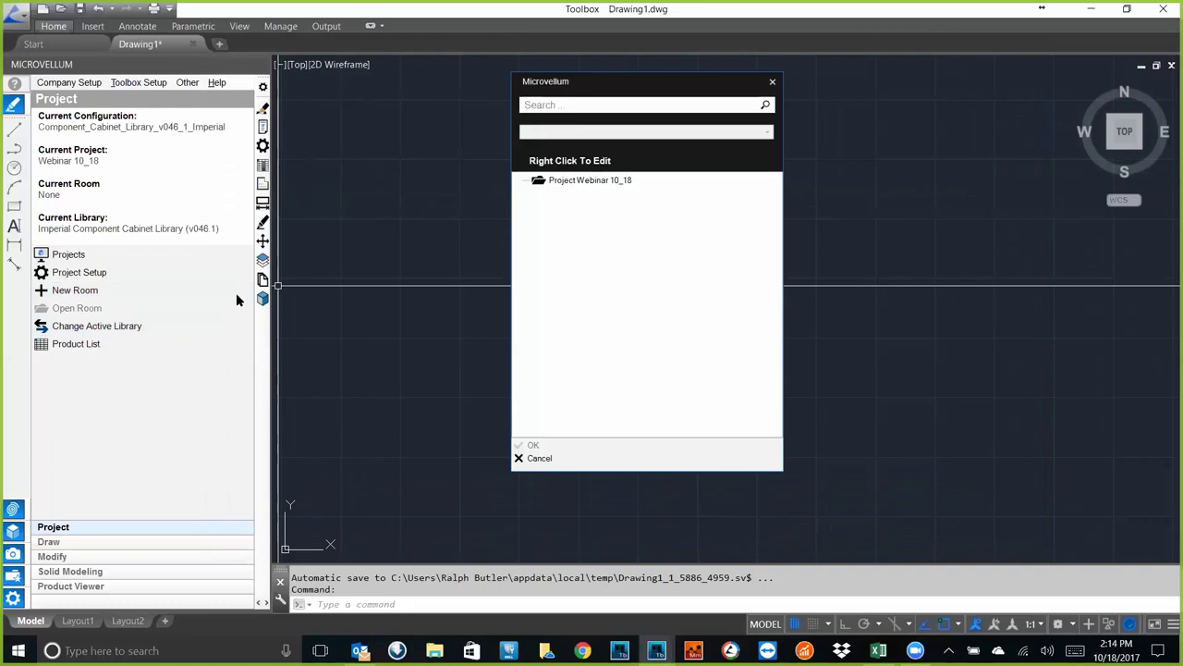
pyautogui.click(583, 181)
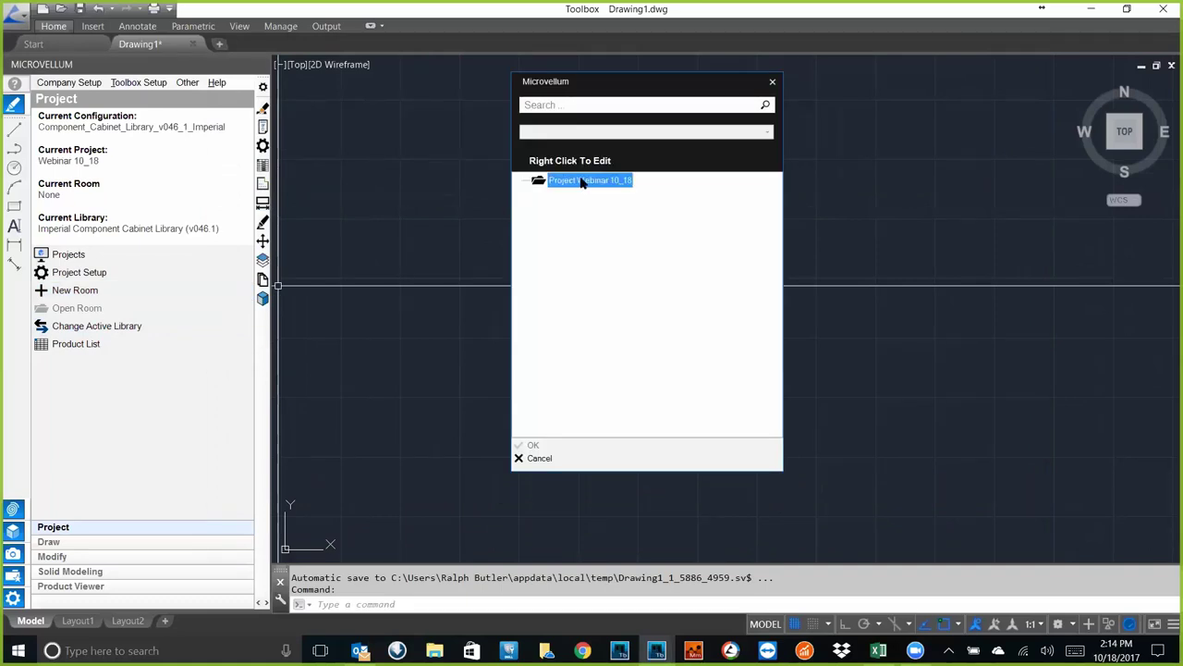
pyautogui.rightClick(582, 181)
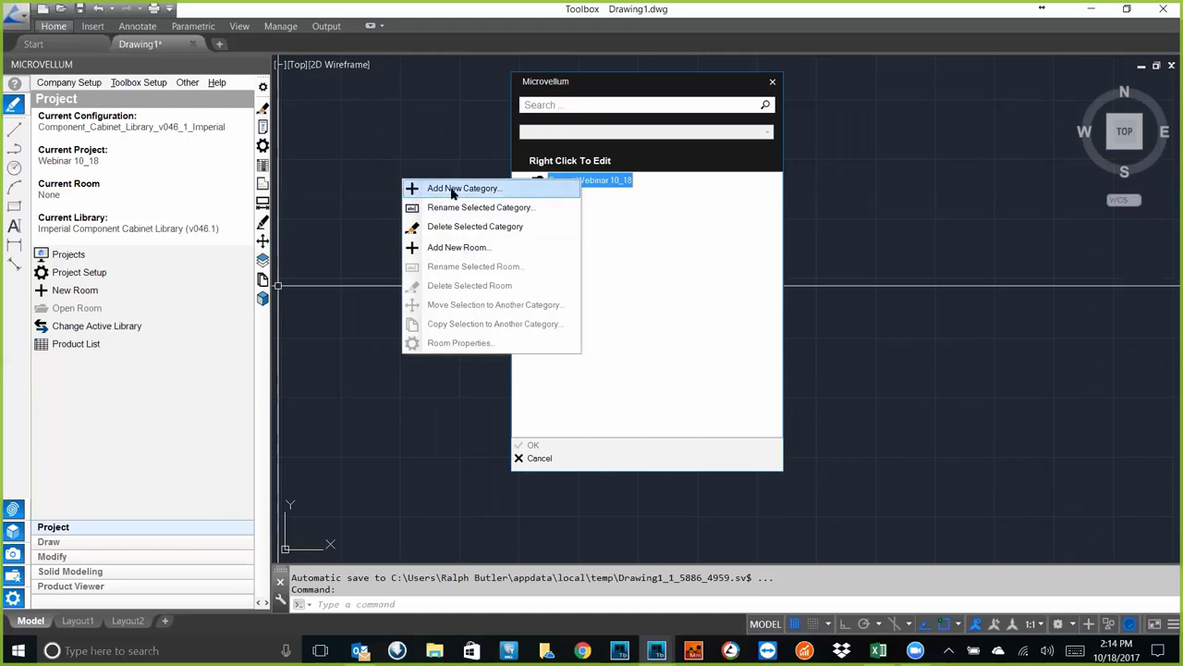
pyautogui.press('Return')
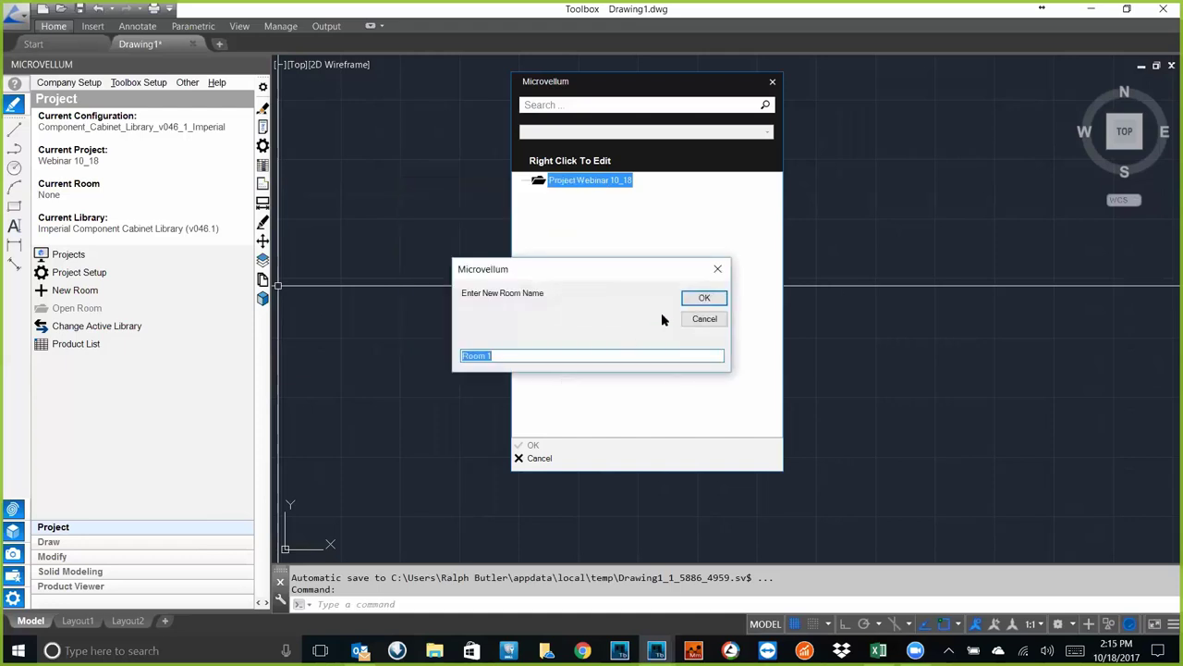
pyautogui.write('Break')
pyautogui.click(684, 297)
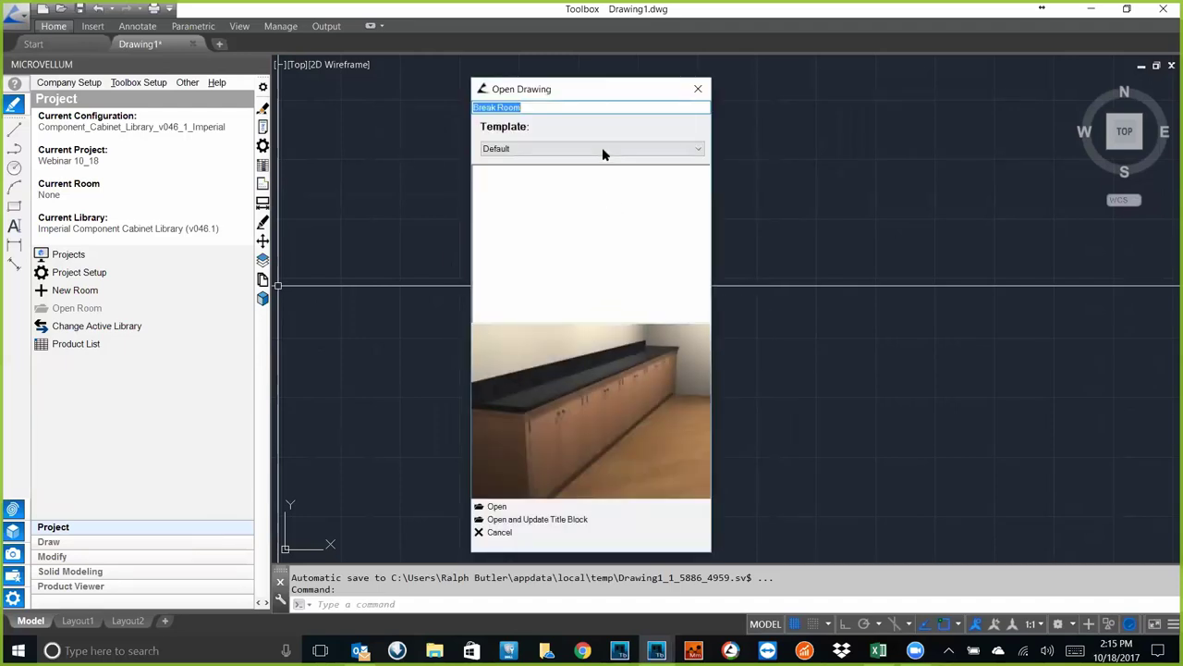
# - Check the available drawing templates and open the Break Room drawing with the Default template
pyautogui.click(602, 149)
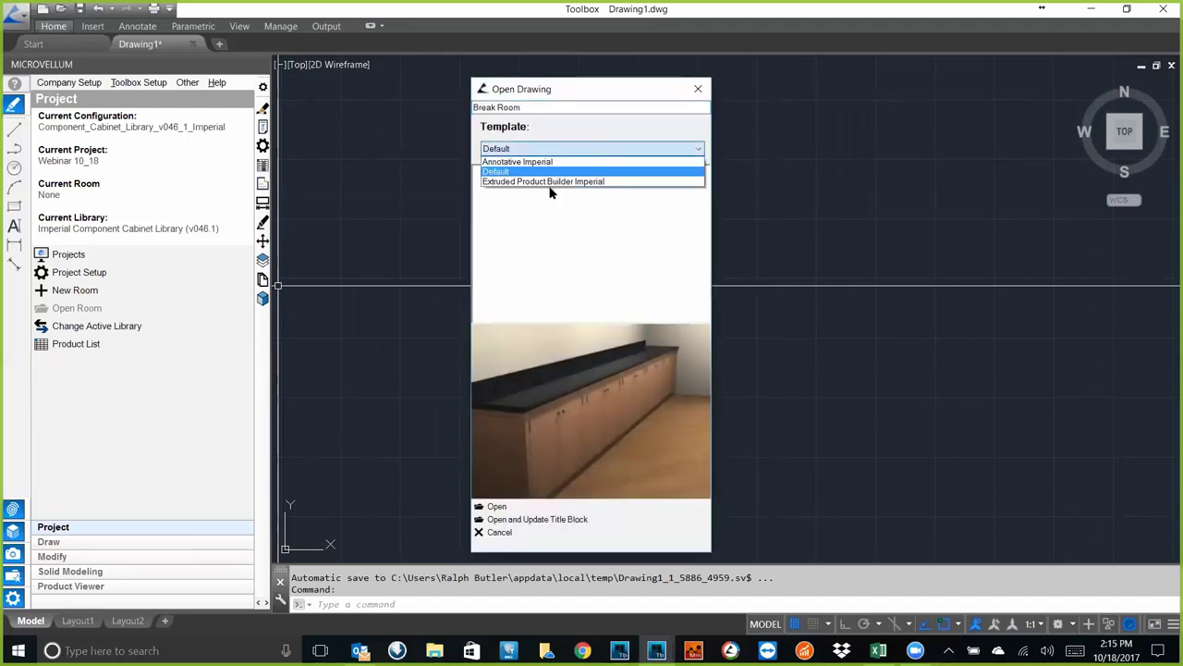
pyautogui.click(502, 173)
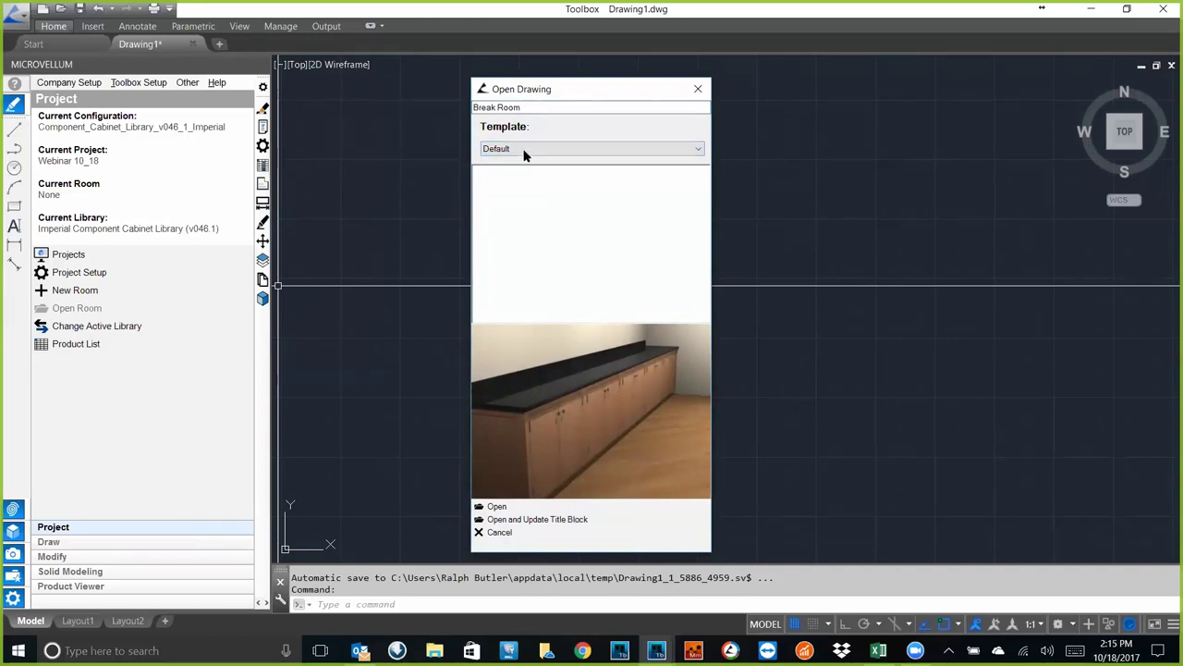
pyautogui.click(523, 149)
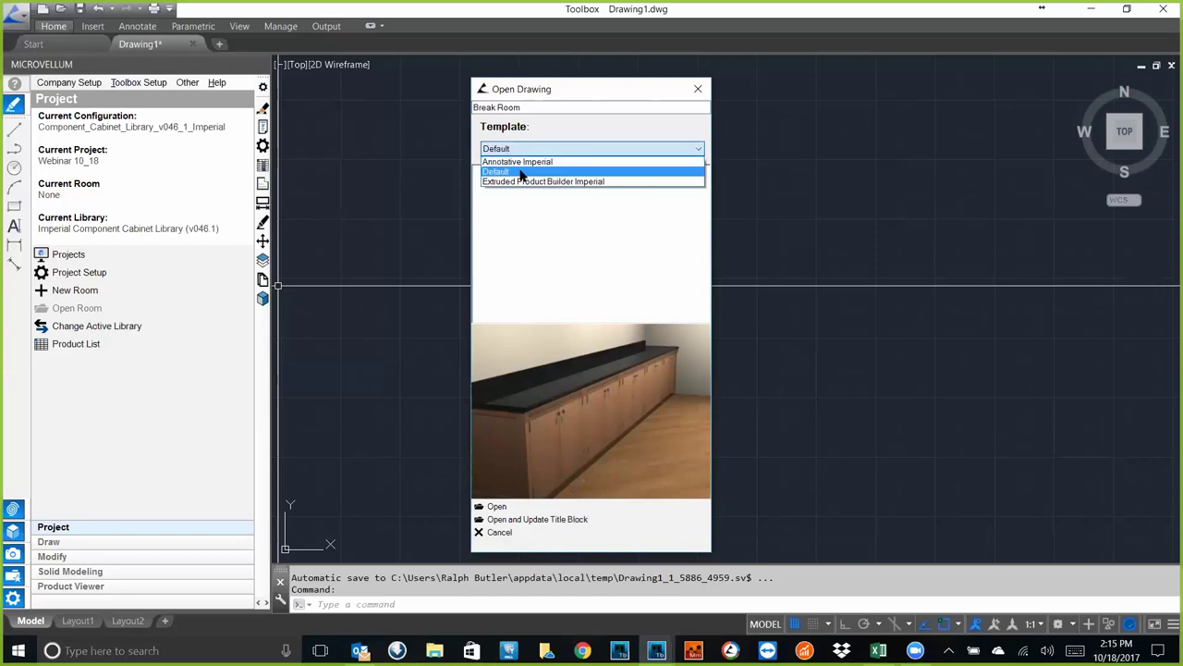
pyautogui.click(522, 173)
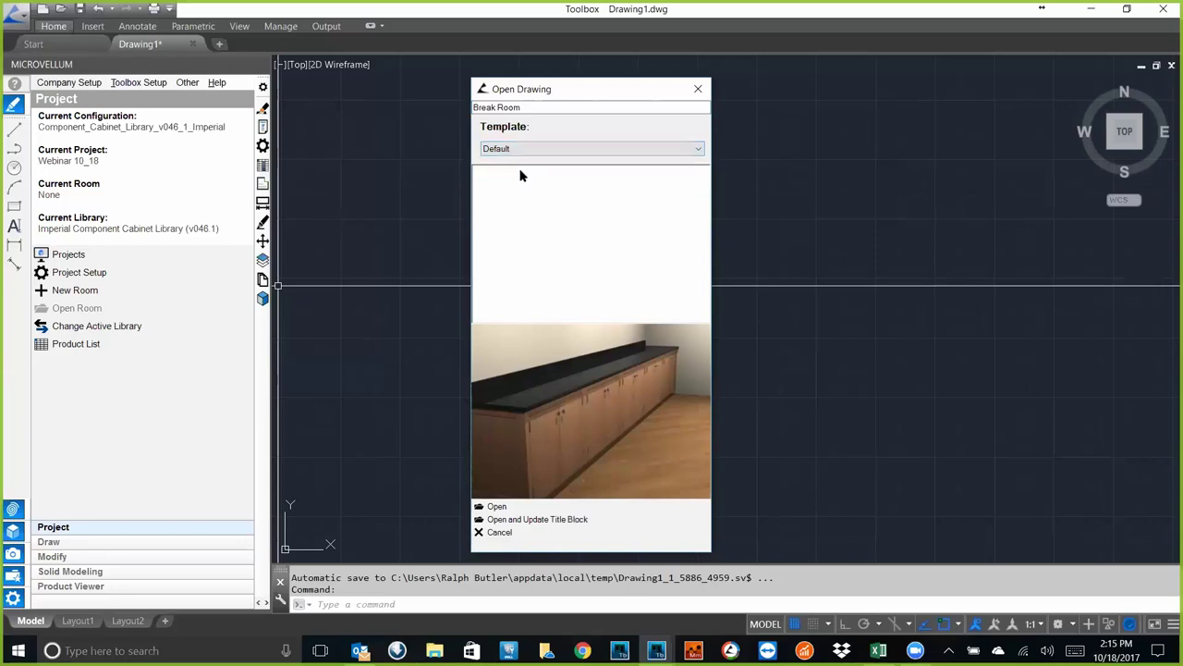
pyautogui.click(496, 506)
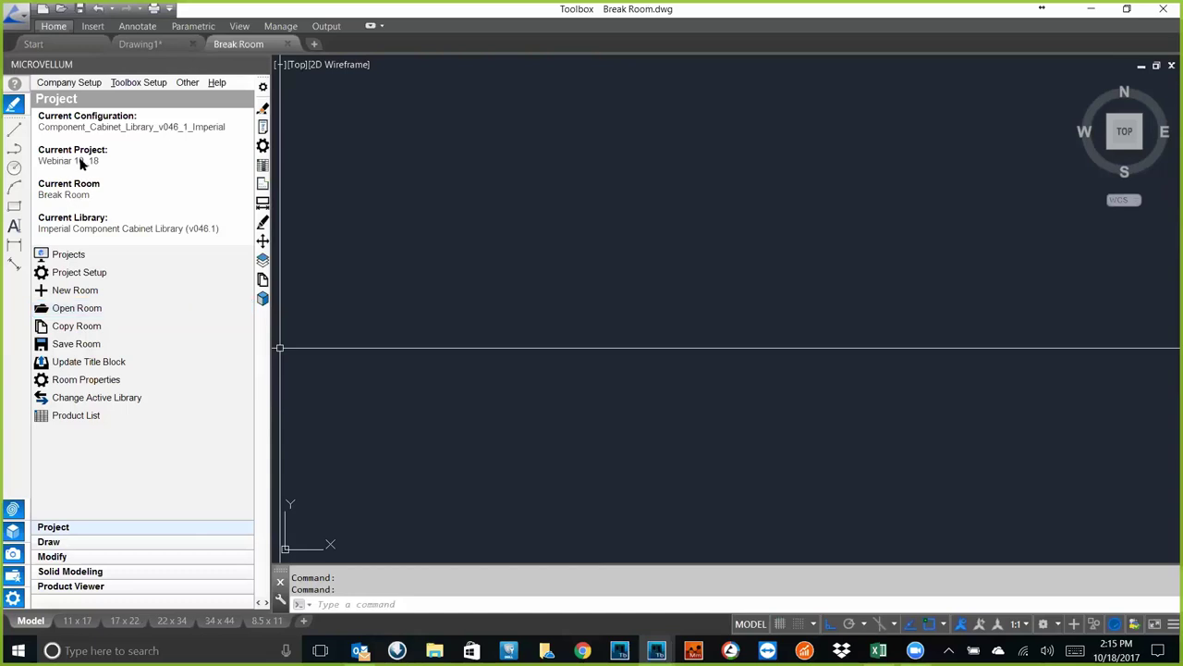
# - Add a second room named "Reception" to project Webinar 10_18
pyautogui.click(74, 290)
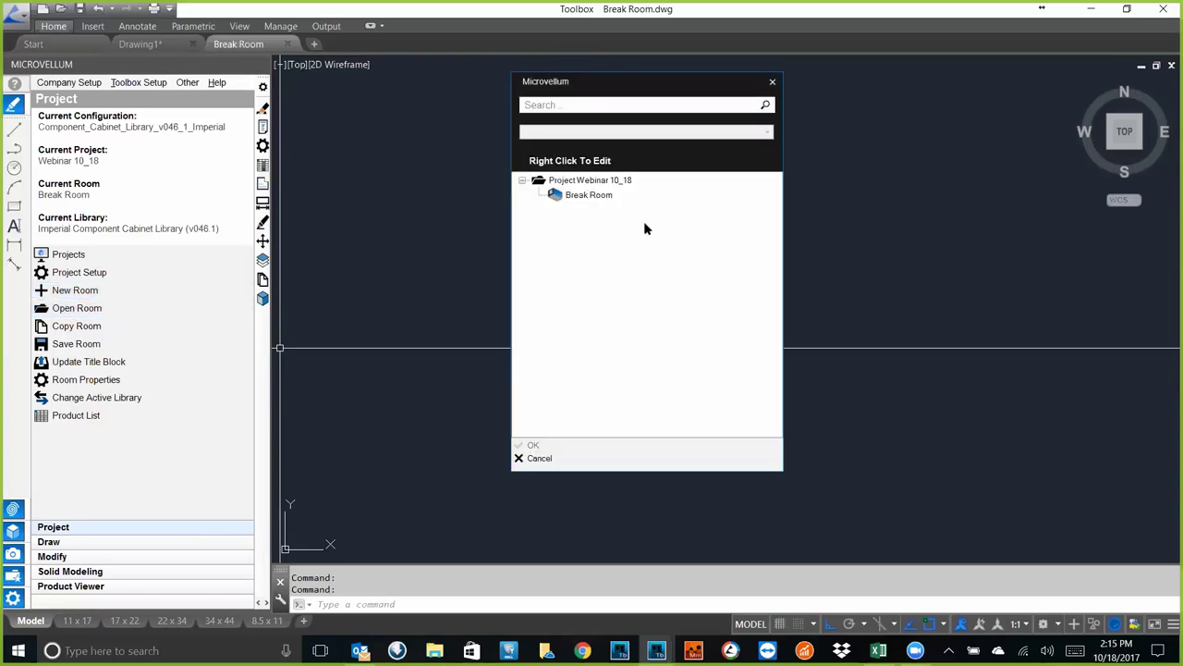
pyautogui.rightClick(592, 181)
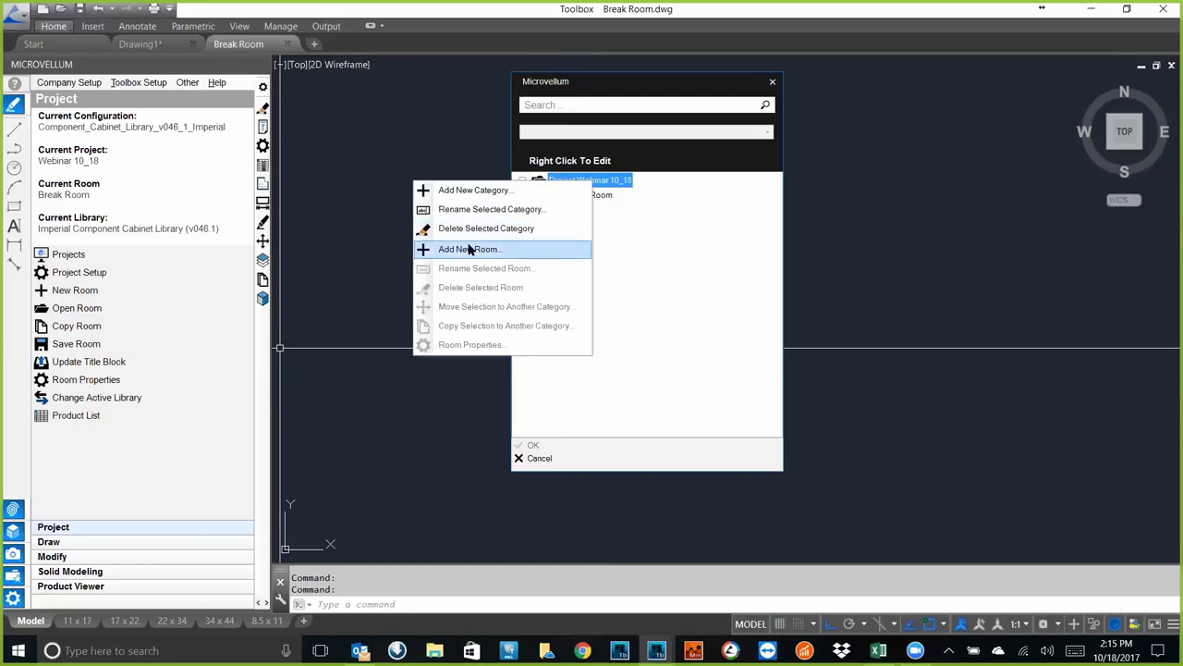
pyautogui.press('Return')
pyautogui.write('Reception')
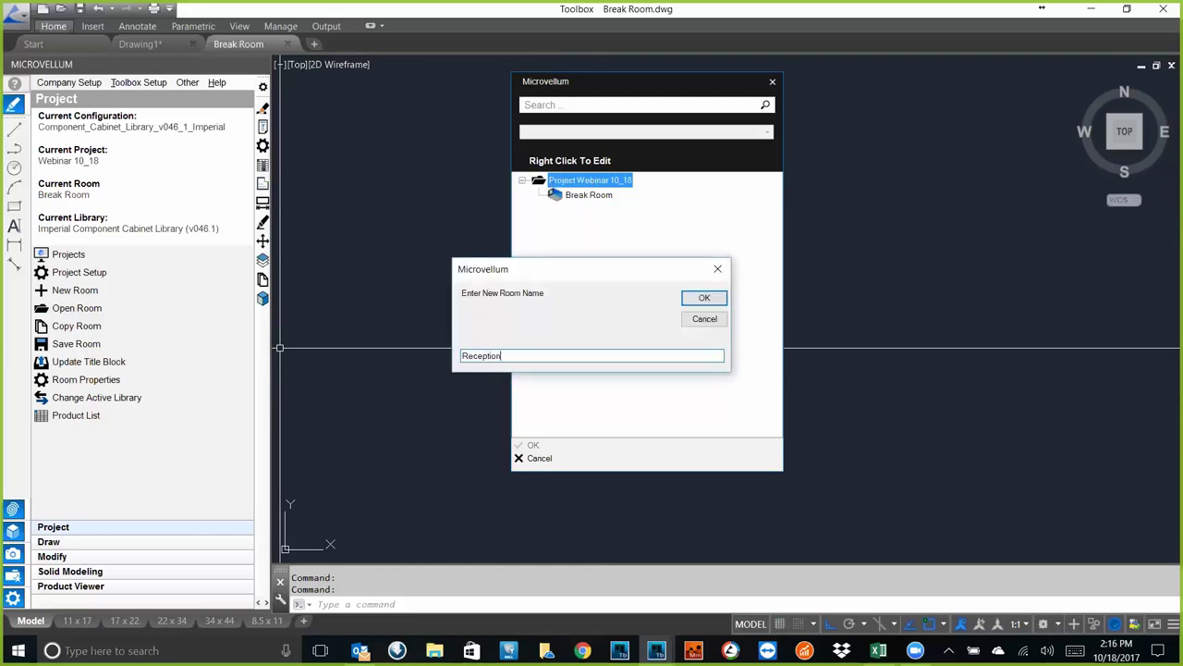
pyautogui.click(701, 298)
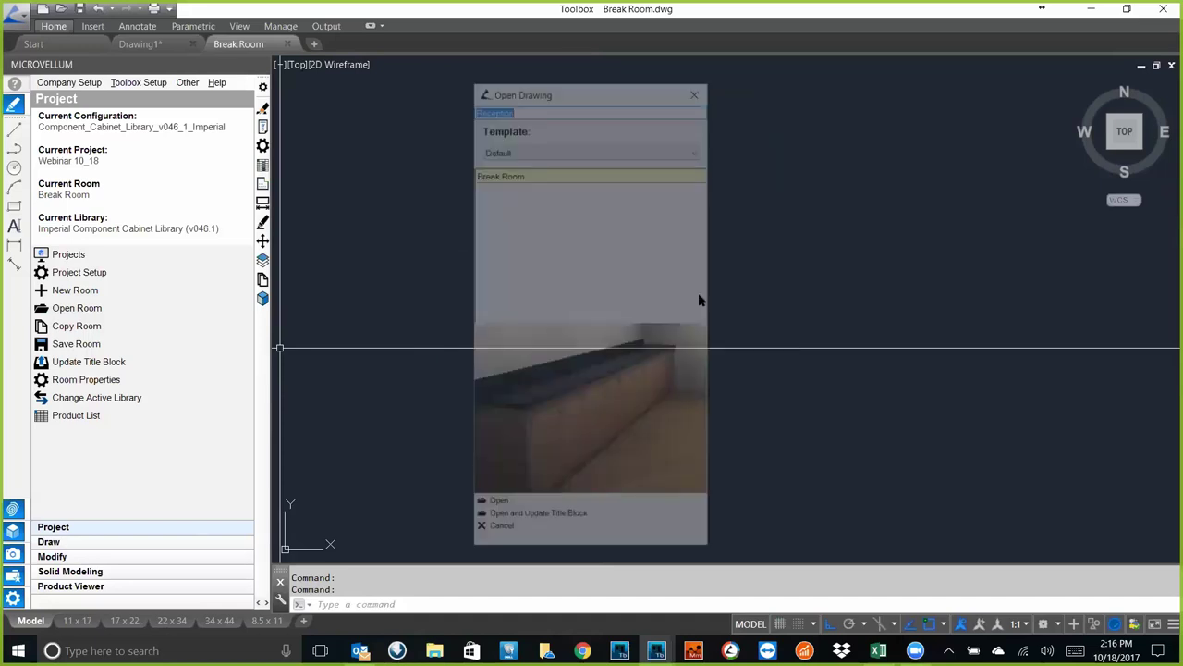
# - Open the Reception drawing with the Extruded Product Builder Imperial template and make its SW isometric viewport active
pyautogui.click(597, 149)
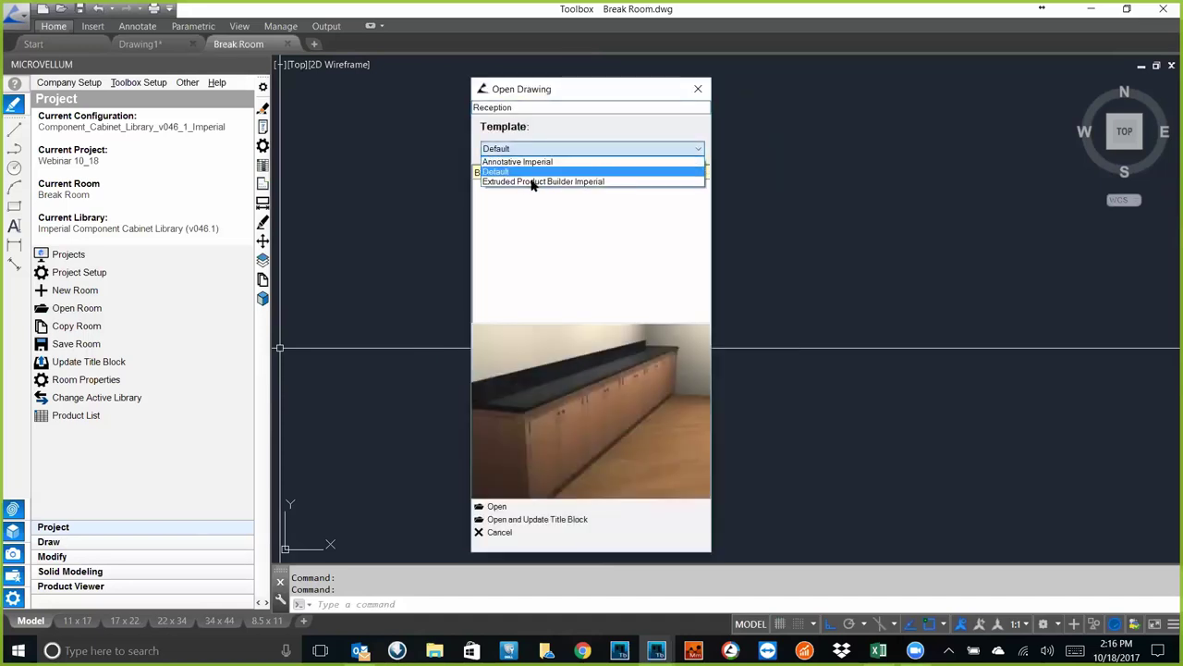
pyautogui.click(518, 182)
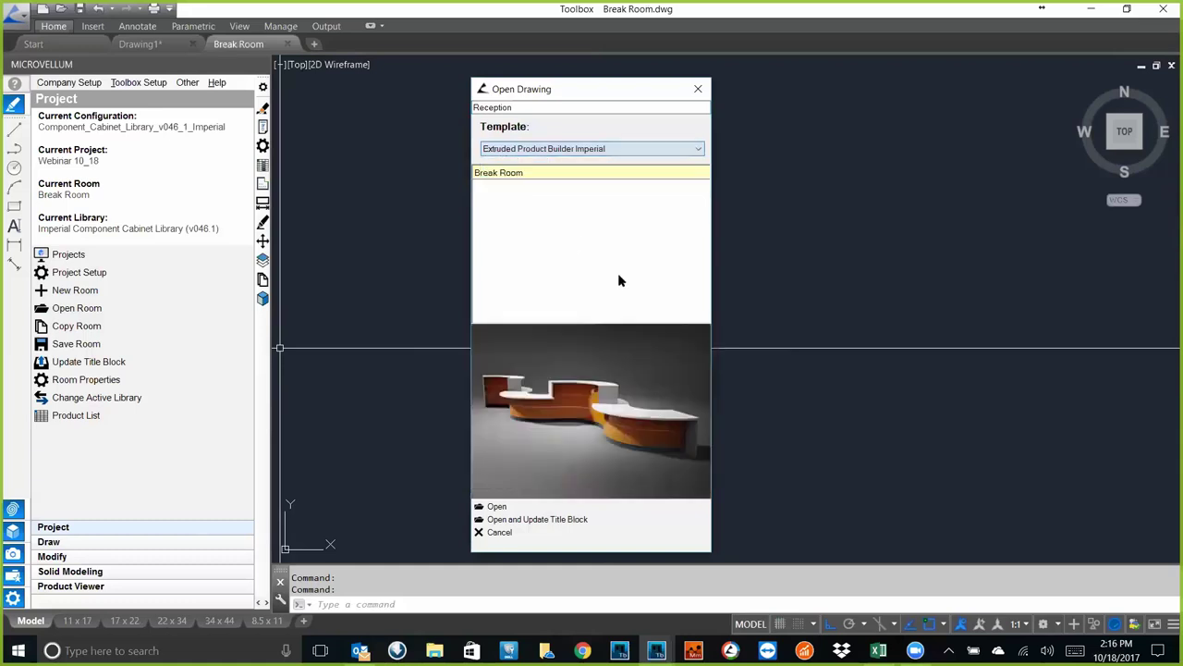
pyautogui.click(499, 509)
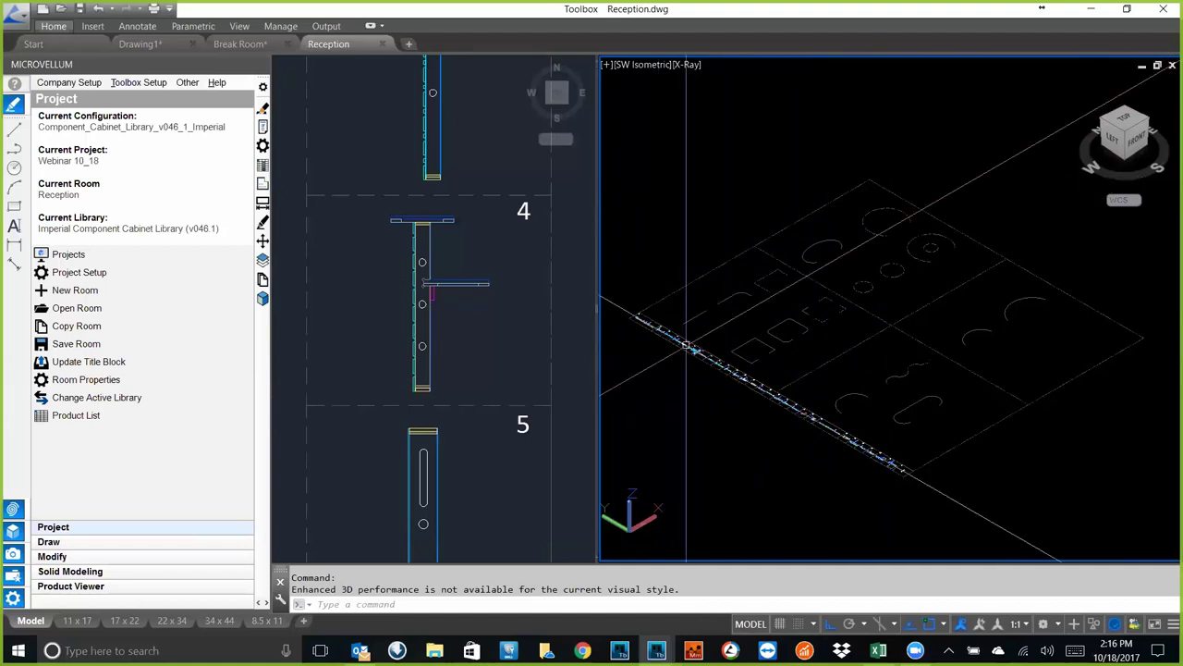
pyautogui.click(428, 306)
pyautogui.click(713, 415)
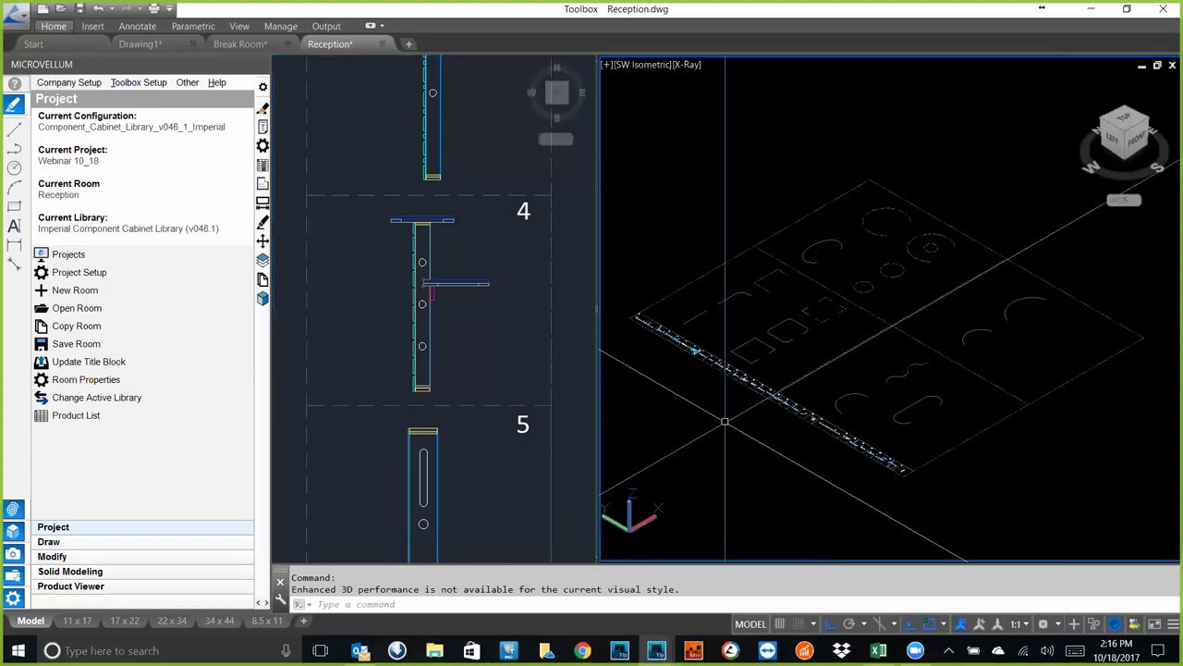
pyautogui.moveTo(721, 404); pyautogui.dragTo(749, 360, button='middle')
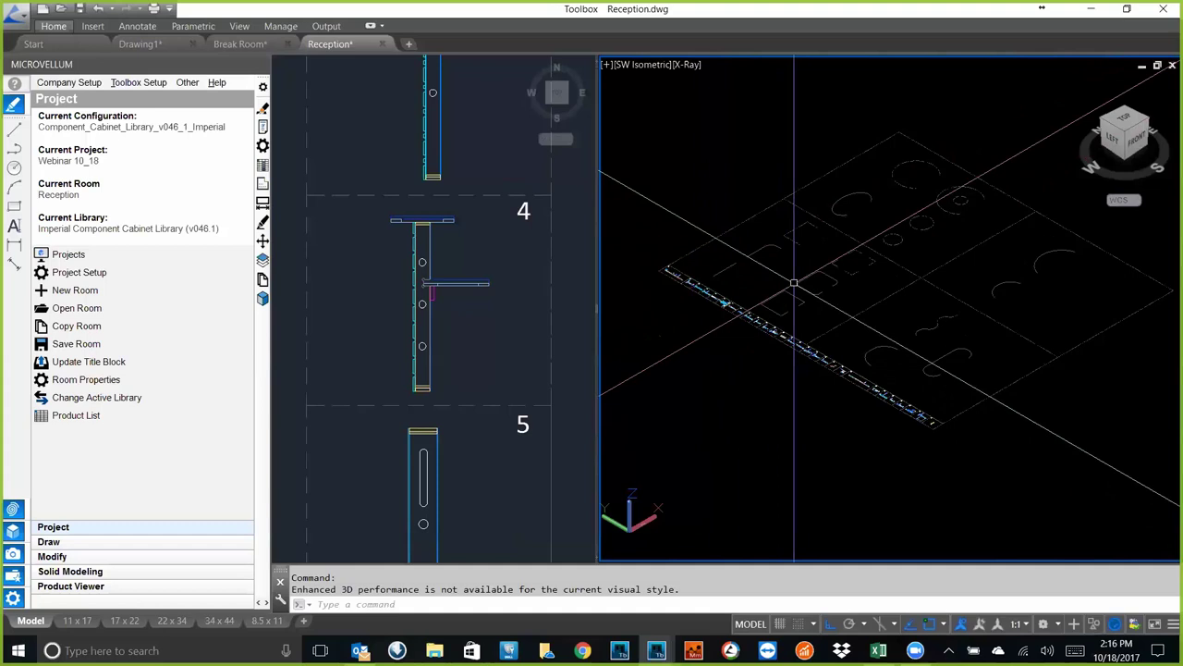
# - Examine the Reception template's 3D layout and the numbered extruded-product profiles in its plan viewport
pyautogui.scroll(5, 772, 271)
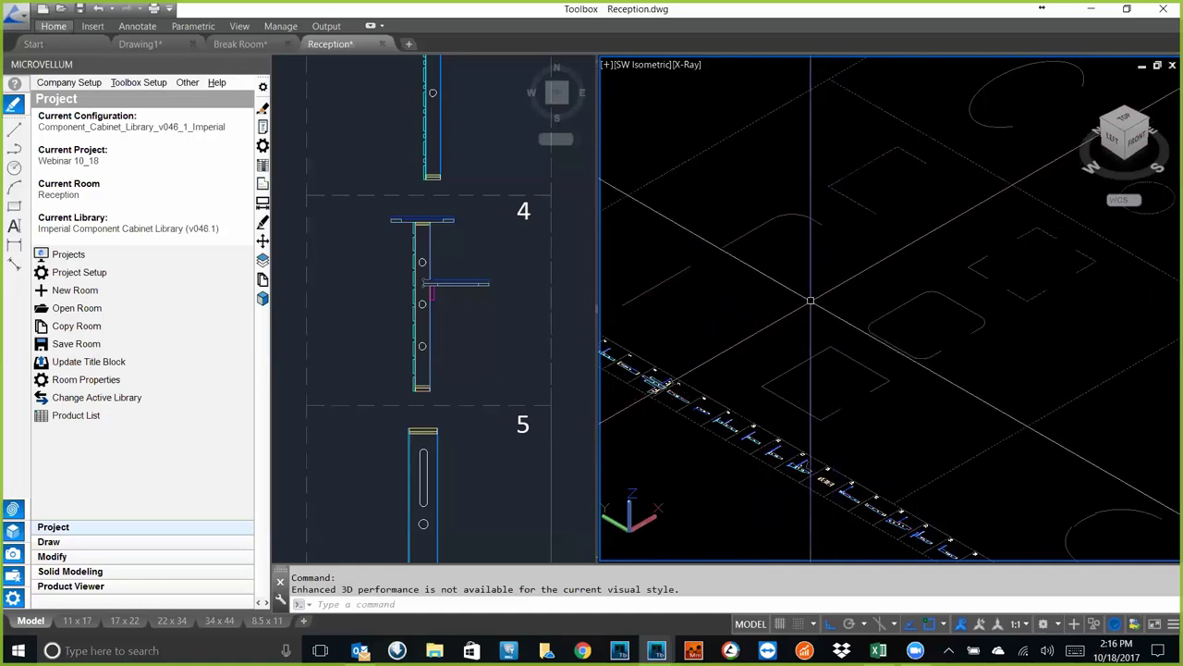
pyautogui.scroll(-3, 810, 301)
pyautogui.moveTo(810, 301); pyautogui.dragTo(784, 324, button='middle')
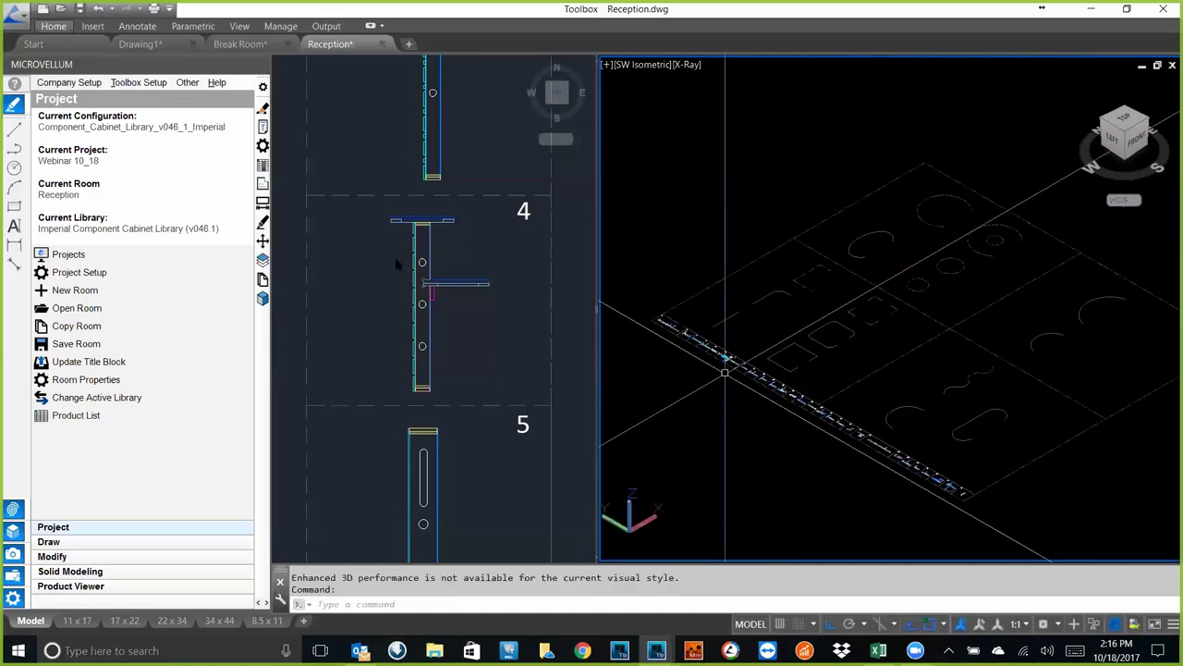
pyautogui.click(454, 327)
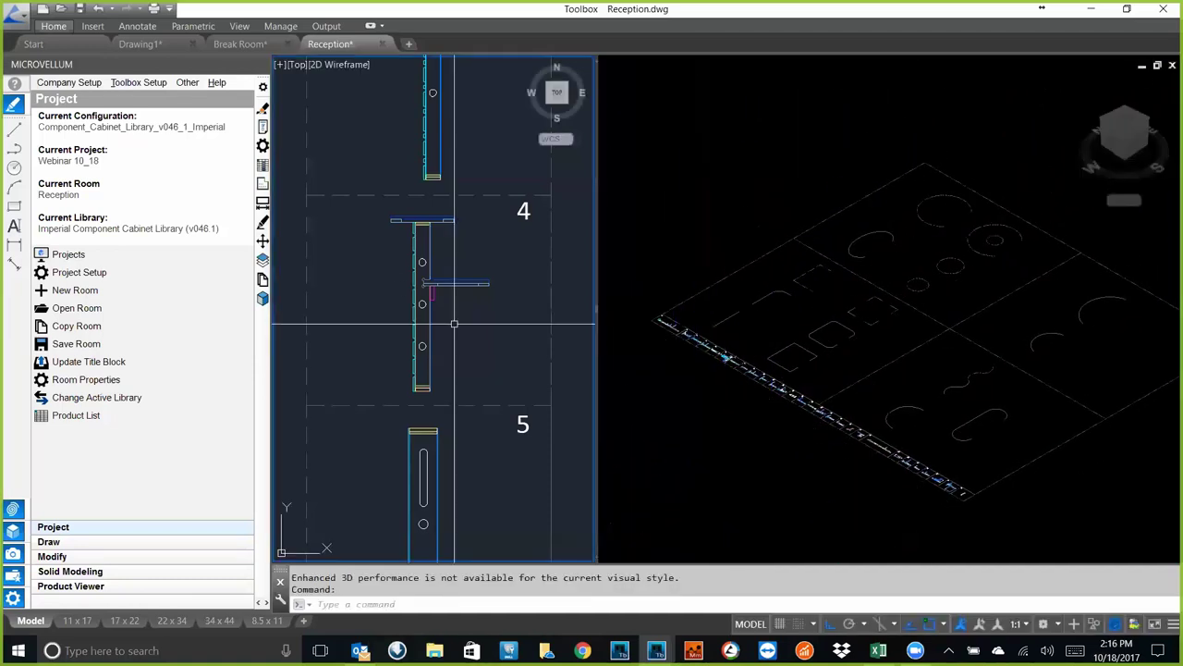
pyautogui.scroll(-4, 454, 333)
pyautogui.moveTo(458, 344); pyautogui.dragTo(386, 216, button='middle')
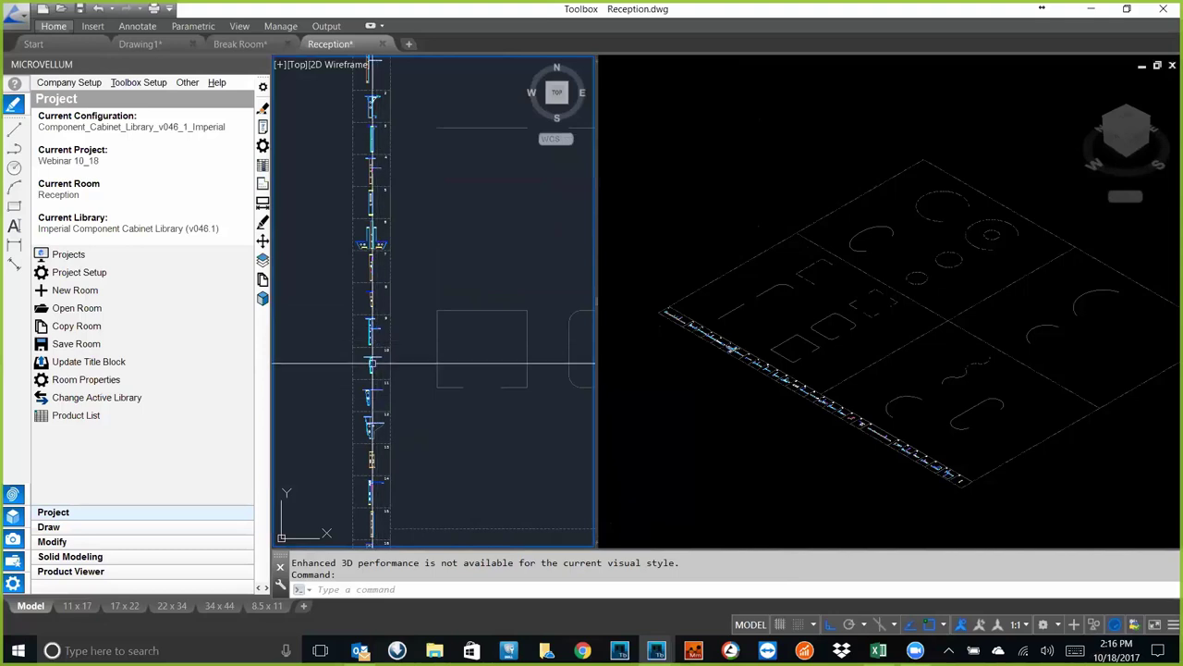
pyautogui.moveTo(379, 425); pyautogui.dragTo(396, 367, button='middle')
pyautogui.scroll(5, 396, 367)
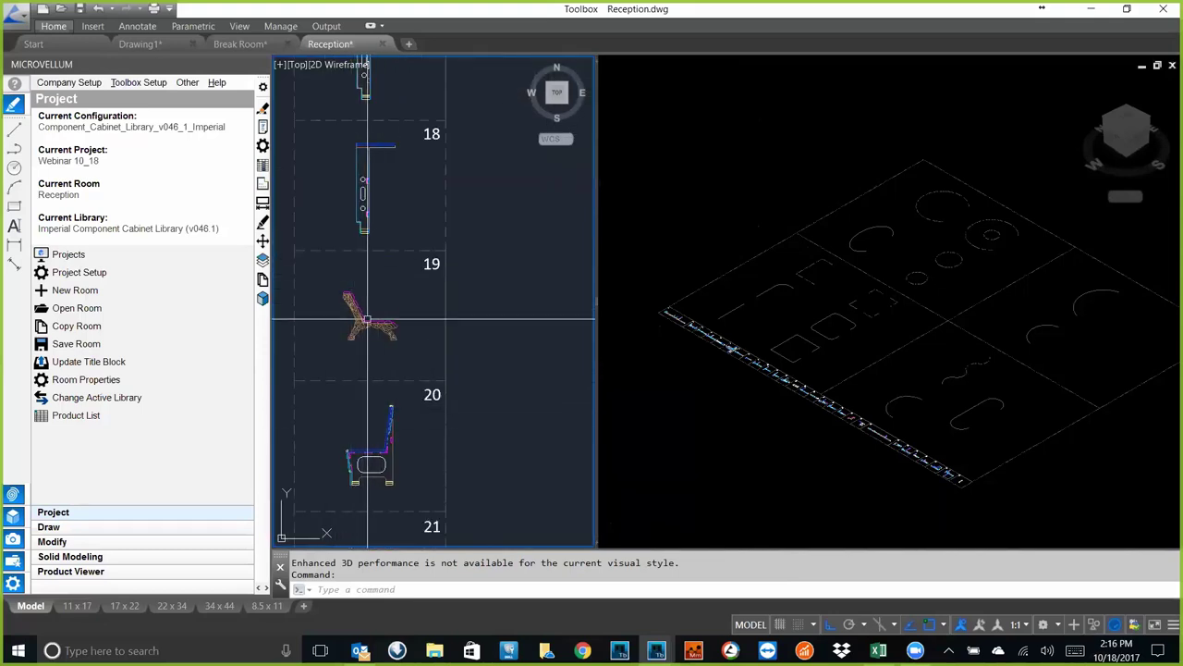
pyautogui.scroll(3, 355, 333)
pyautogui.scroll(-3, 349, 379)
pyautogui.moveTo(349, 379); pyautogui.dragTo(431, 94, button='middle')
pyautogui.scroll(3, 342, 245)
pyautogui.scroll(-3, 342, 245)
pyautogui.moveTo(409, 401); pyautogui.dragTo(429, 183, button='middle')
pyautogui.scroll(-4, 435, 384)
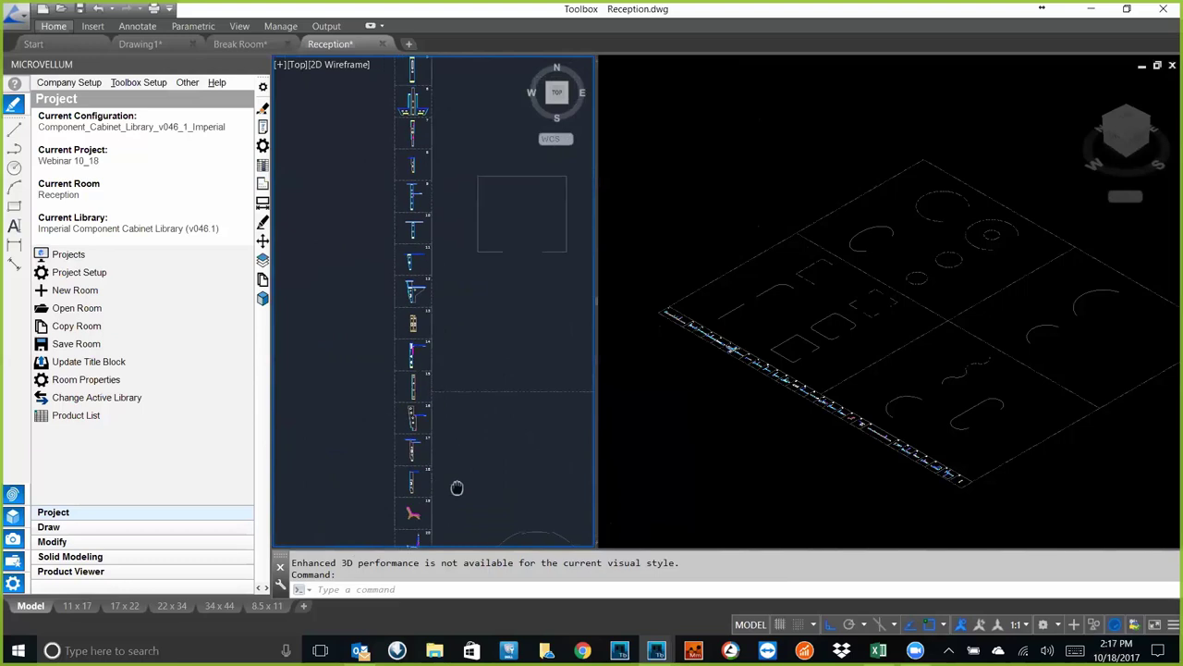
pyautogui.moveTo(371, 220); pyautogui.dragTo(344, 362, button='middle')
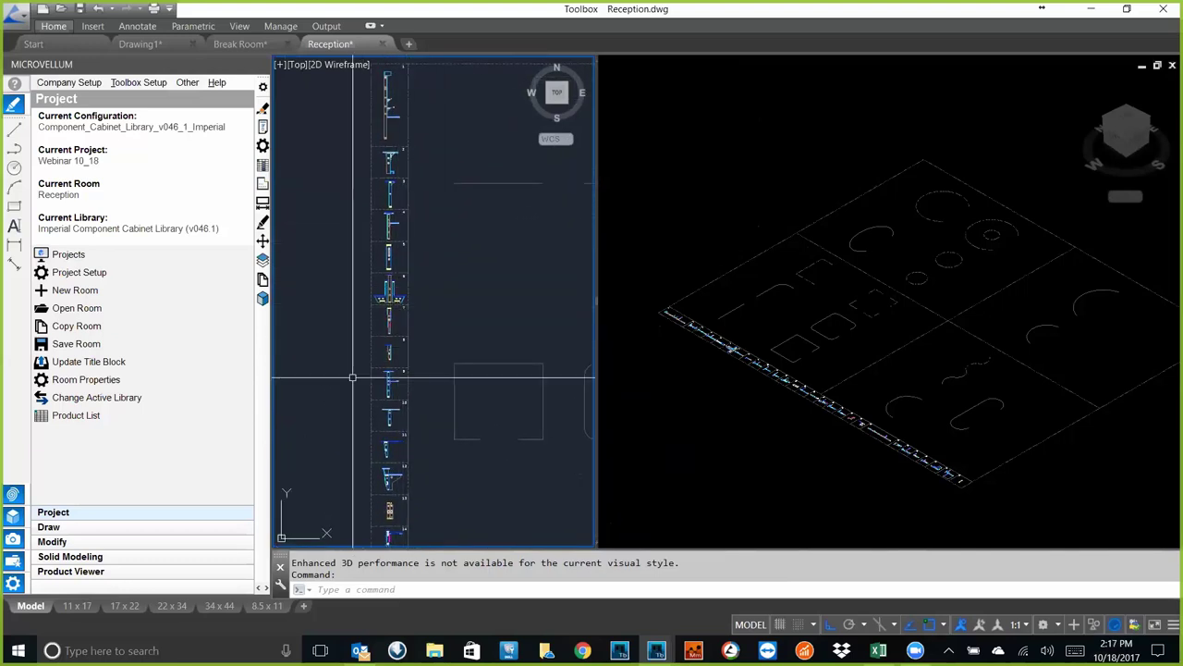
pyautogui.scroll(4, 344, 421)
pyautogui.moveTo(430, 454); pyautogui.dragTo(379, 416, button='middle')
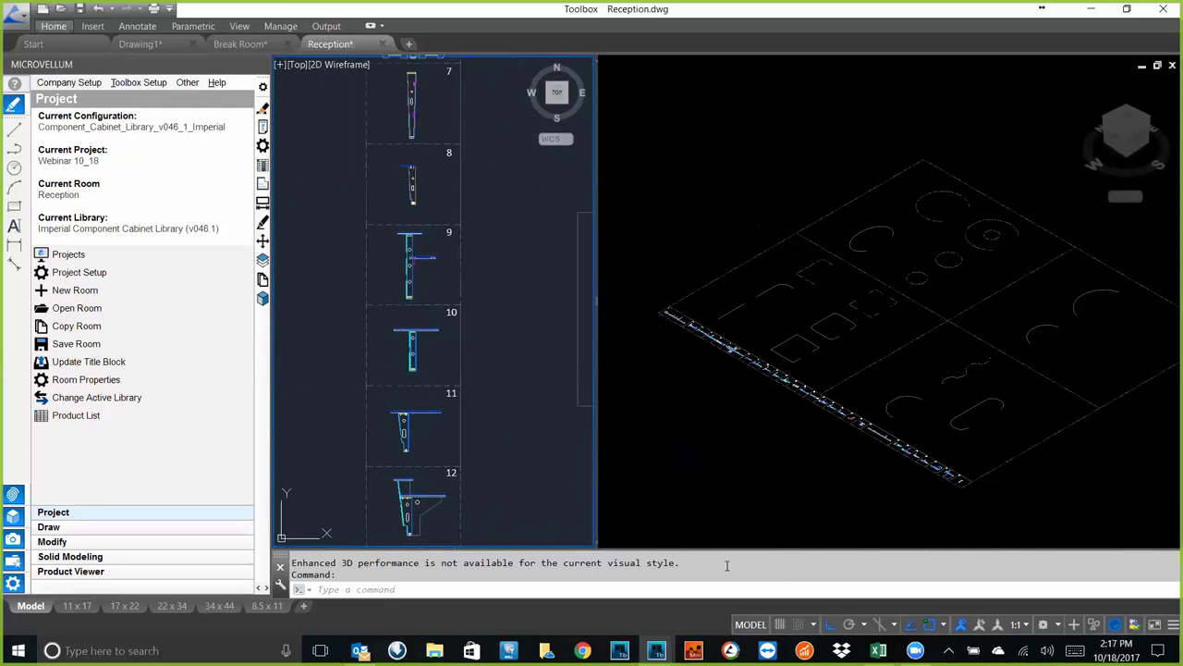
pyautogui.moveTo(526, 484); pyautogui.dragTo(502, 407, button='middle')
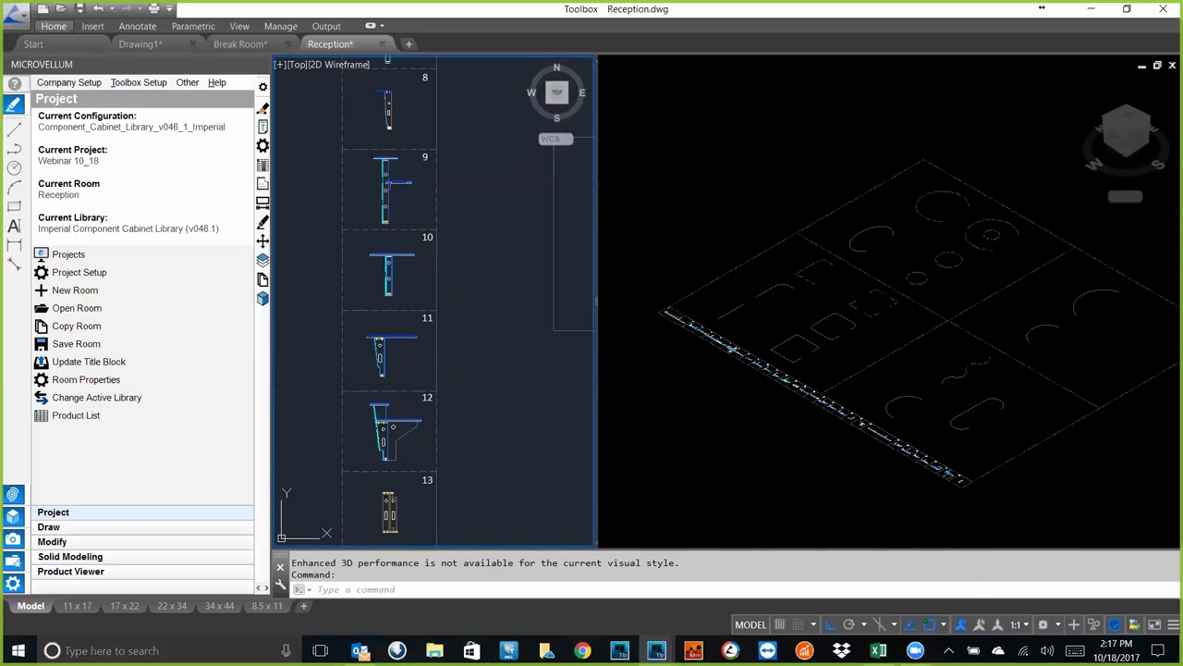
pyautogui.click(681, 395)
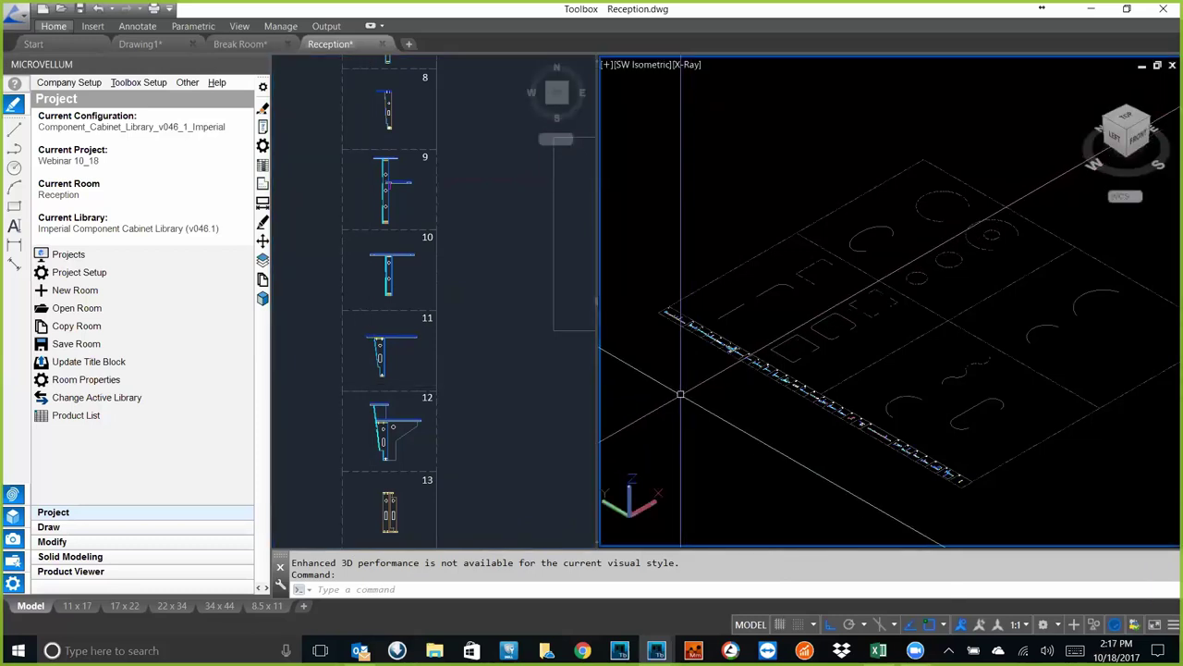
# - Open the Break Room drawing from project Webinar 10_18
pyautogui.click(81, 311)
pyautogui.click(583, 195)
pyautogui.click(532, 445)
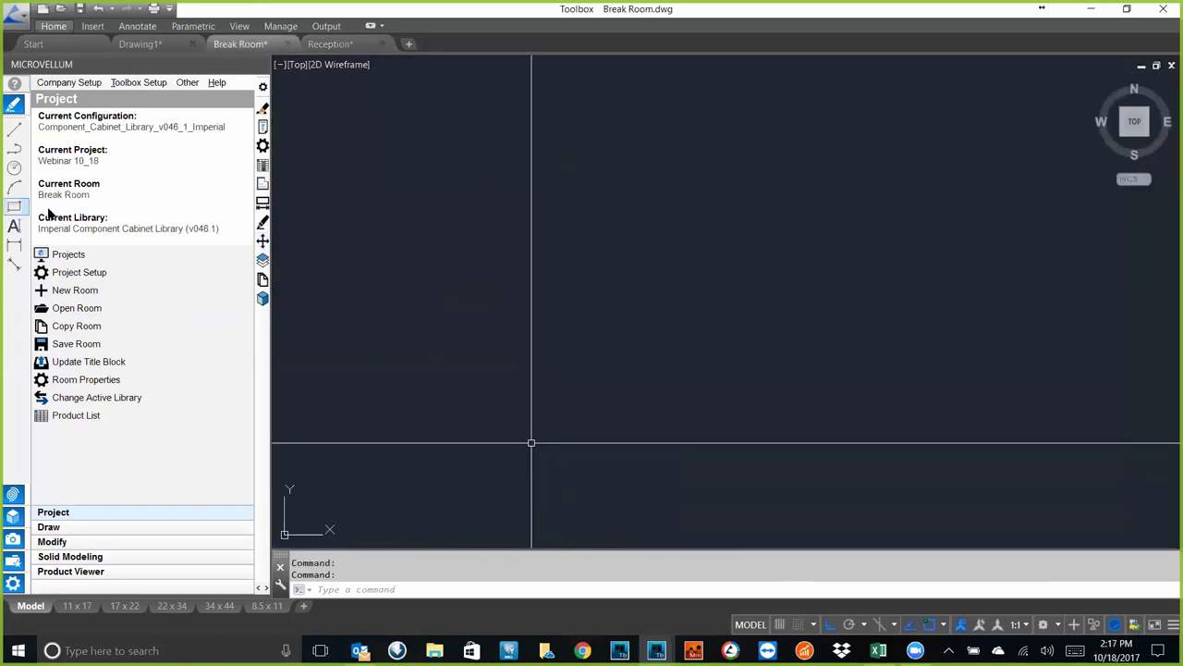
# - Using the Walls room component, start a wall run by picked points, going 60 right and 36 up
pyautogui.click(46, 531)
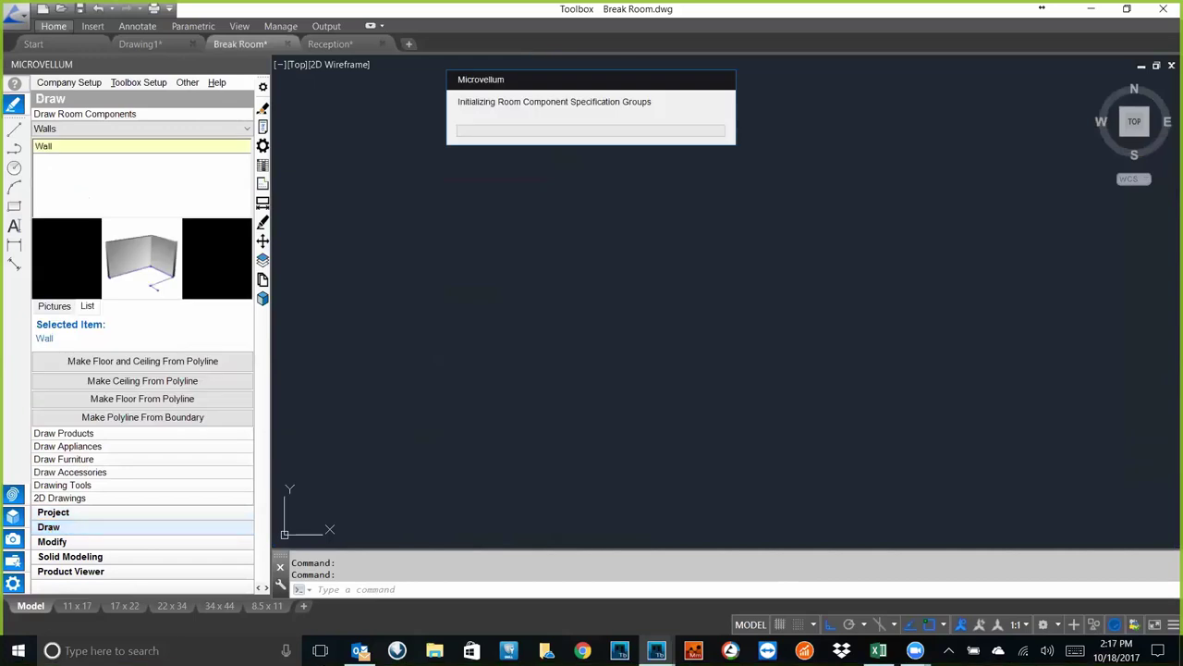
pyautogui.click(245, 129)
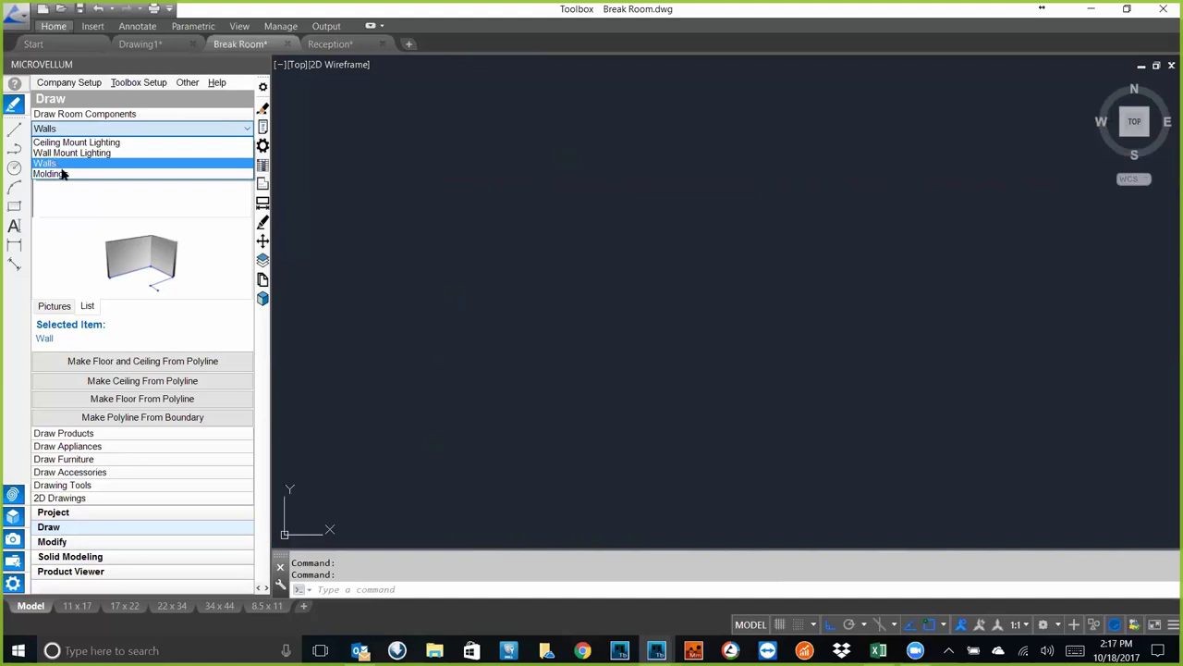
pyautogui.click(64, 165)
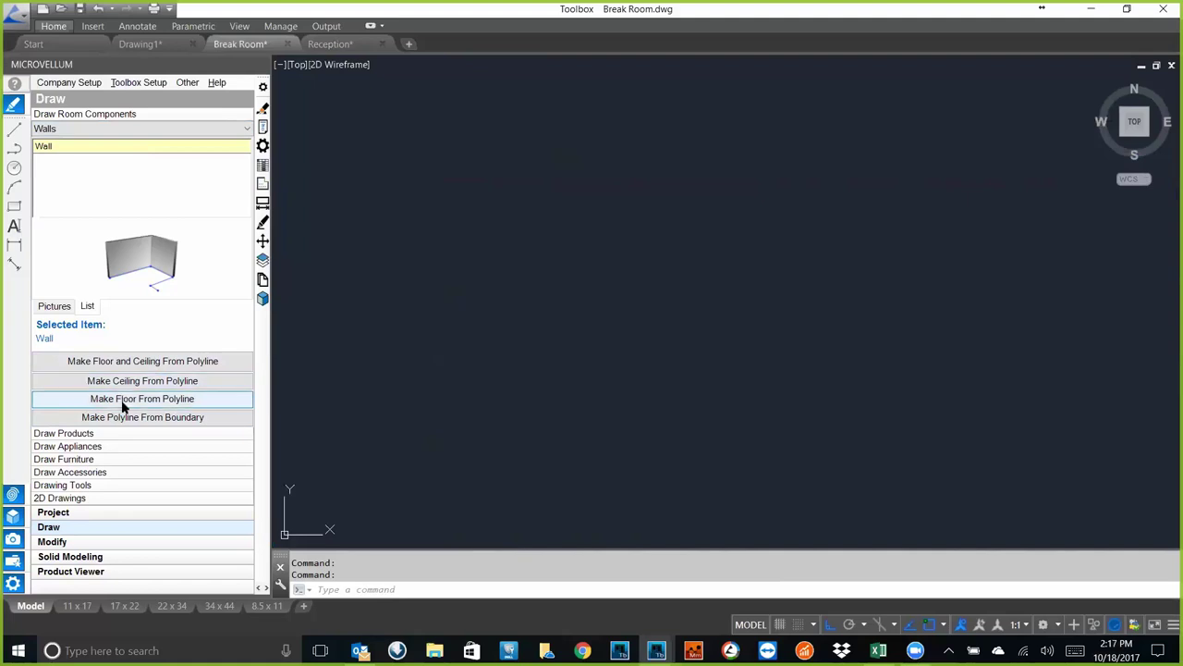
pyautogui.rightClick(129, 150)
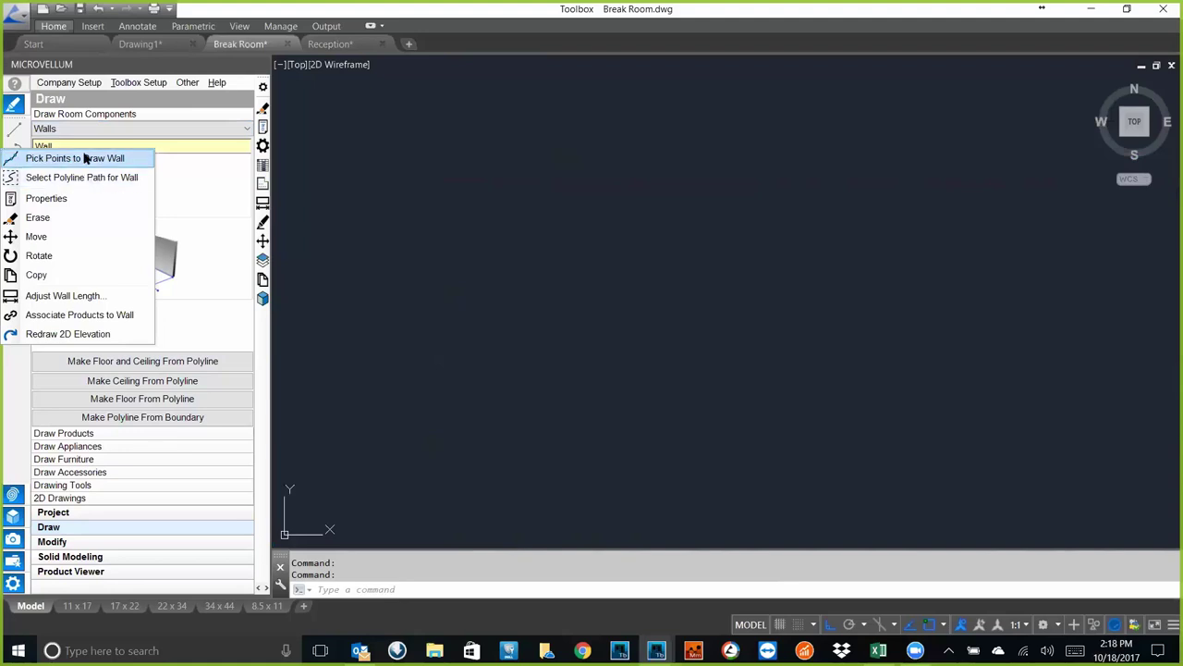
pyautogui.click(85, 159)
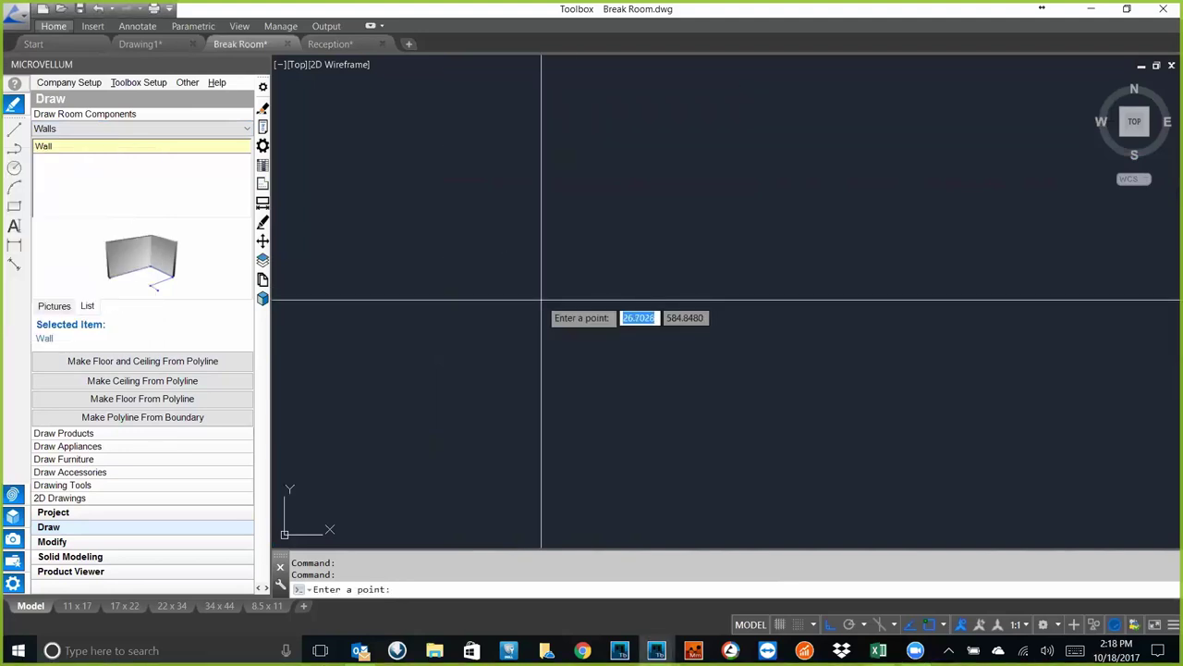
pyautogui.click(386, 222)
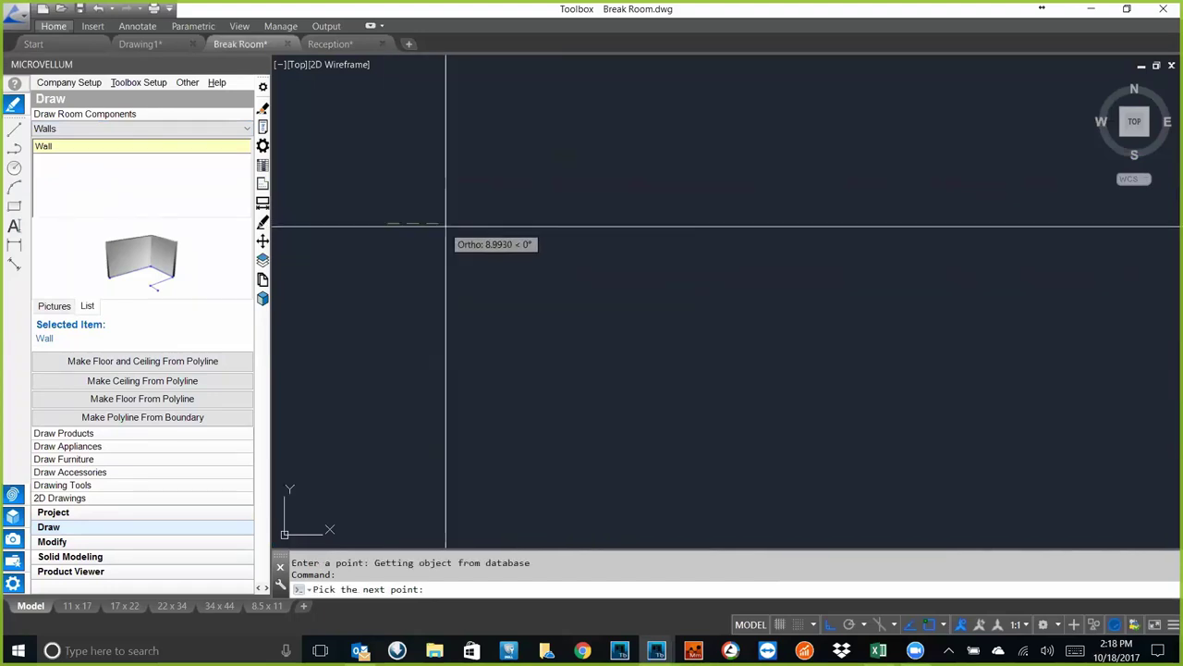
pyautogui.write('60')
pyautogui.press('Return')
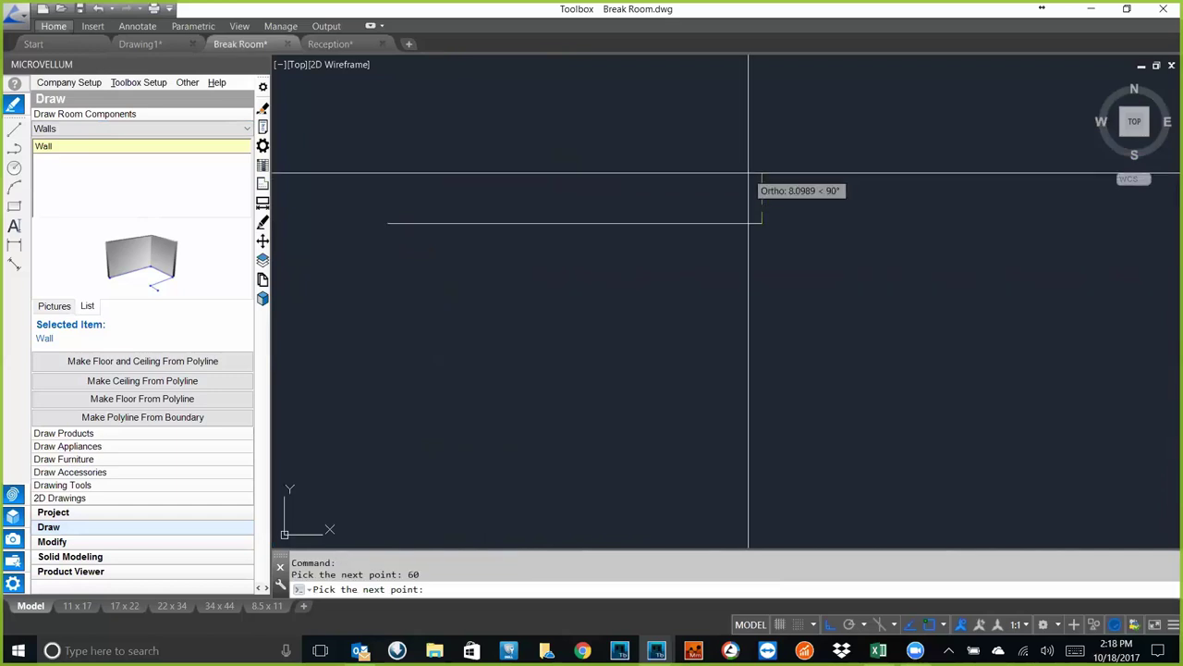
pyautogui.write('36')
pyautogui.press('Return')
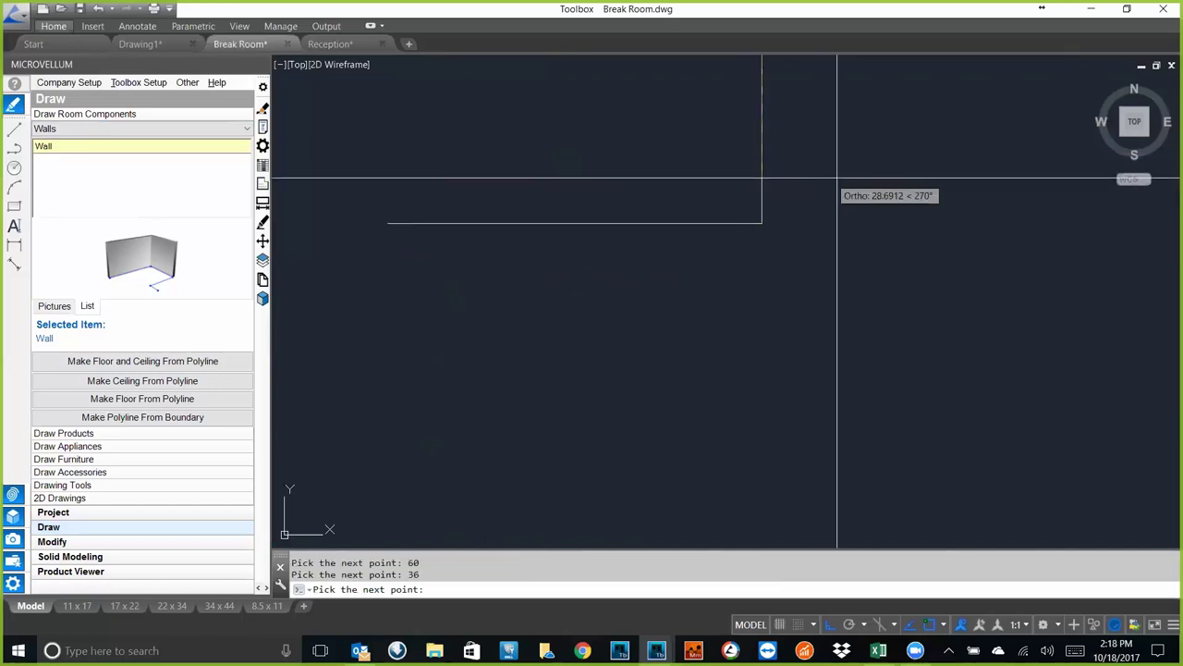
# - Continue the wall run 120 right and 36 down, add a short end wall to the right, and finish it
pyautogui.scroll(-3, 832, 173)
pyautogui.moveTo(838, 173); pyautogui.dragTo(436, 326, button='middle')
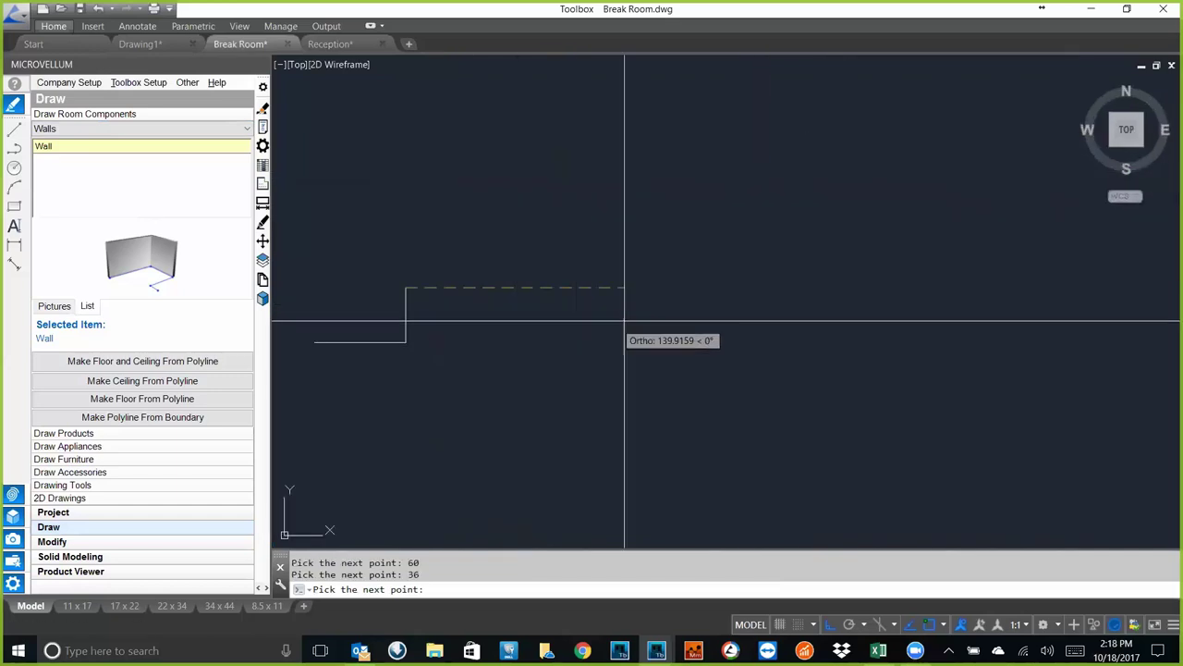
pyautogui.write('120')
pyautogui.press('Return')
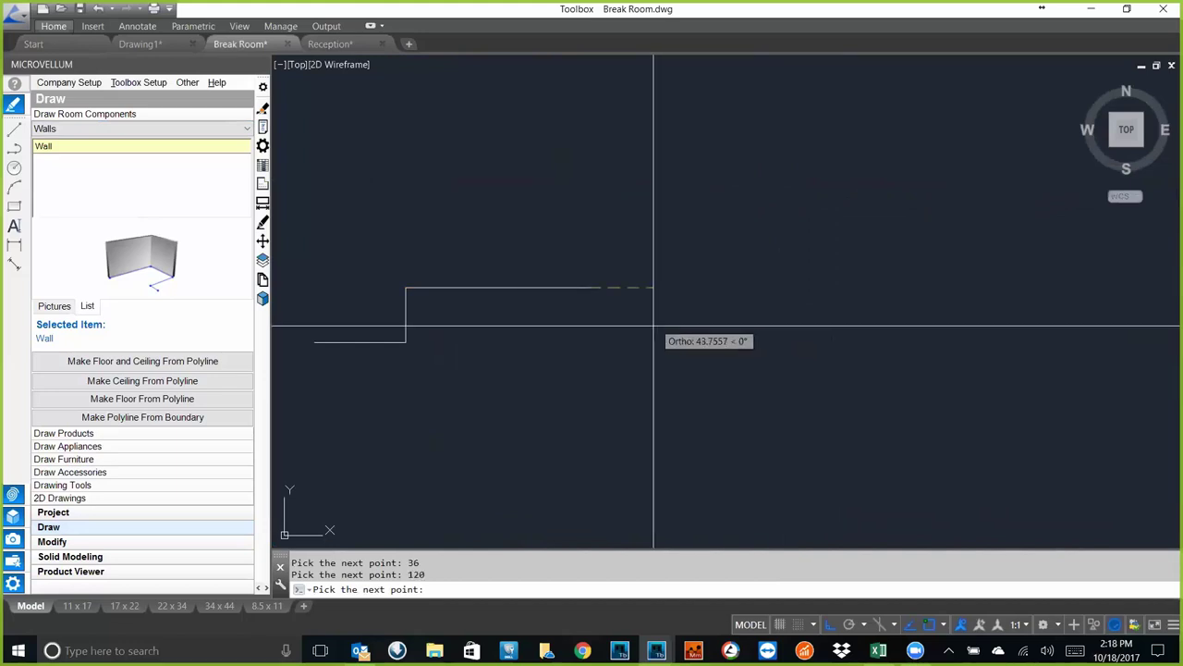
pyautogui.write('36')
pyautogui.press('Return')
pyautogui.press('Return')
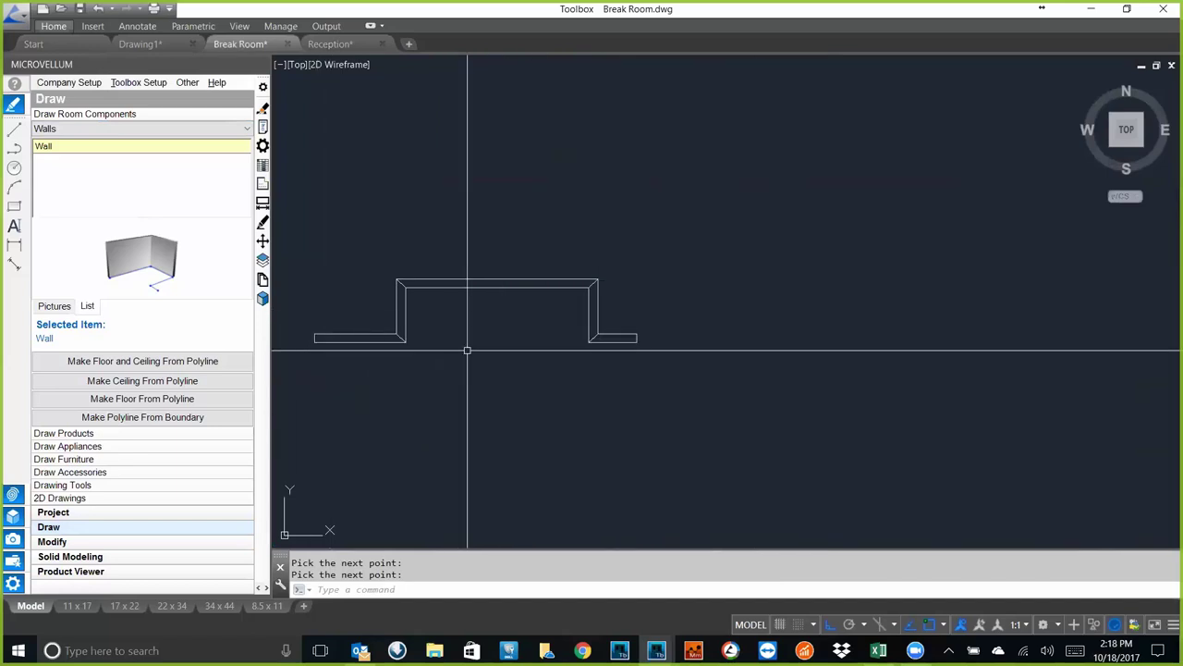
pyautogui.moveTo(509, 360)
pyautogui.mouseDown(button='middle')
pyautogui.moveTo(558, 251)
pyautogui.moveTo(590, 280)
pyautogui.mouseUp(button='middle')
pyautogui.scroll(2, 561, 251)
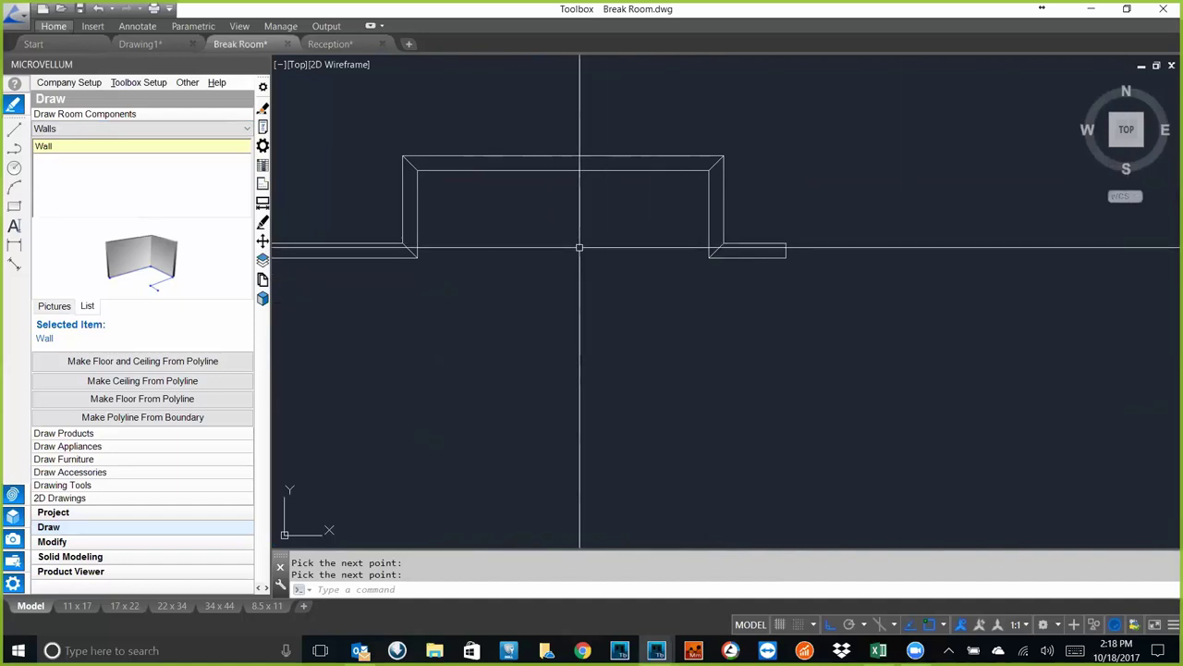
pyautogui.moveTo(464, 379); pyautogui.dragTo(454, 390, button='middle')
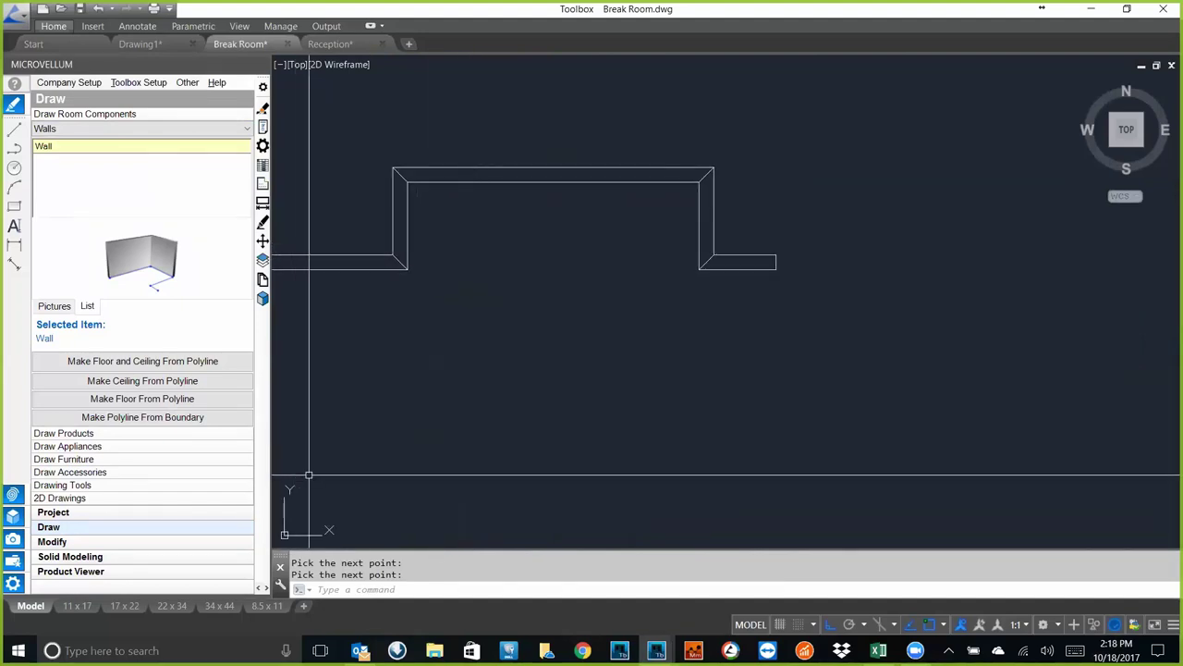
# - Browse the drawable product categories, checking the Cabinets Frameless and Cabinets Face Frame subcategories
pyautogui.click(56, 435)
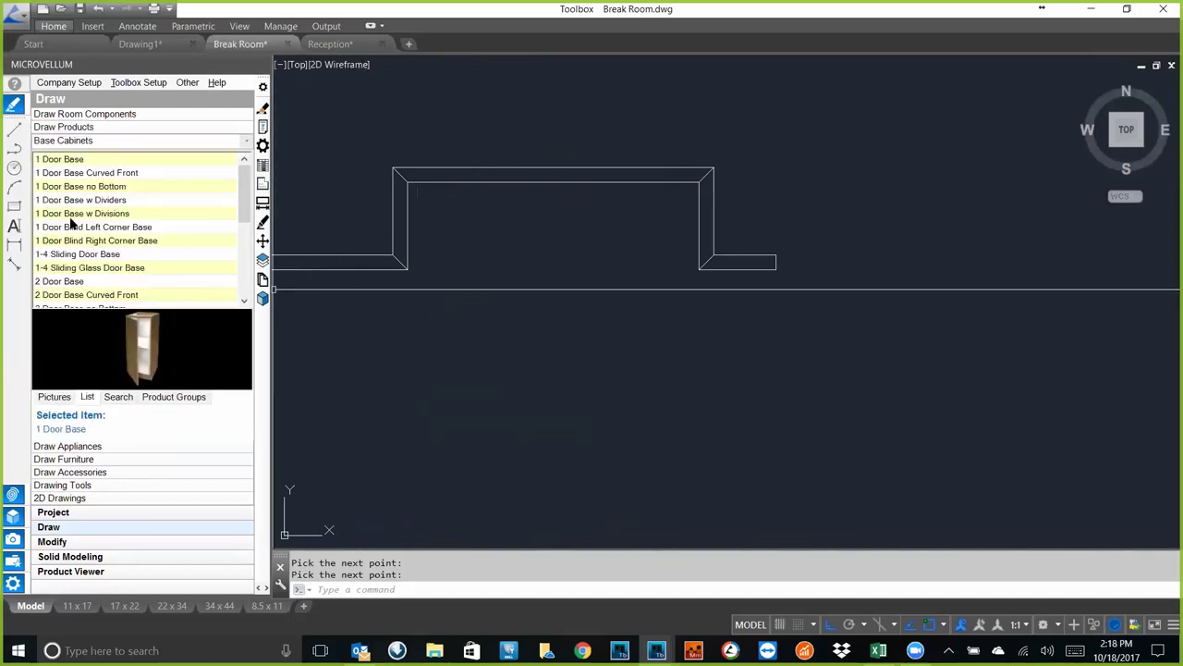
pyautogui.click(247, 145)
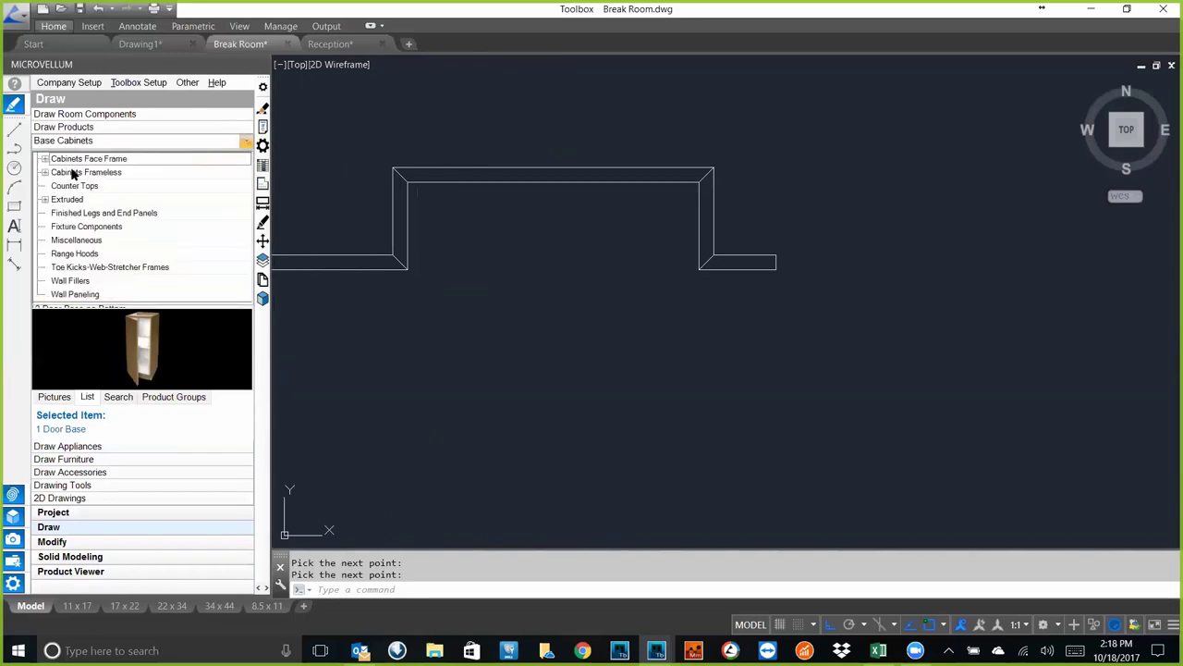
pyautogui.click(74, 173)
pyautogui.click(246, 142)
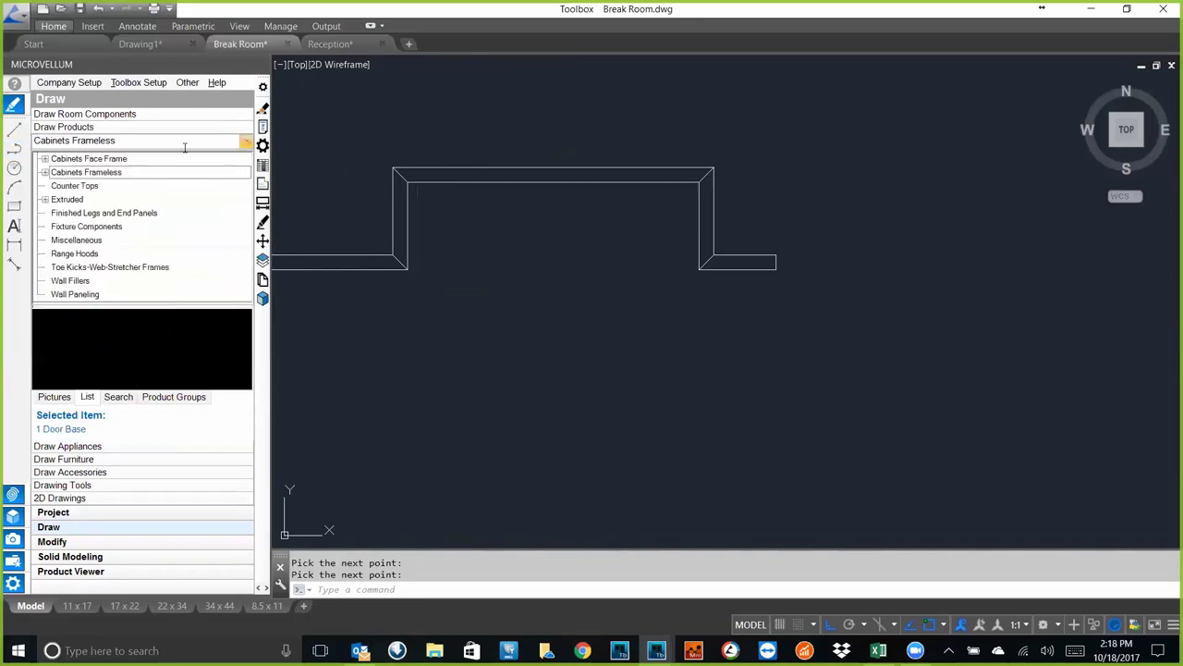
pyautogui.click(44, 172)
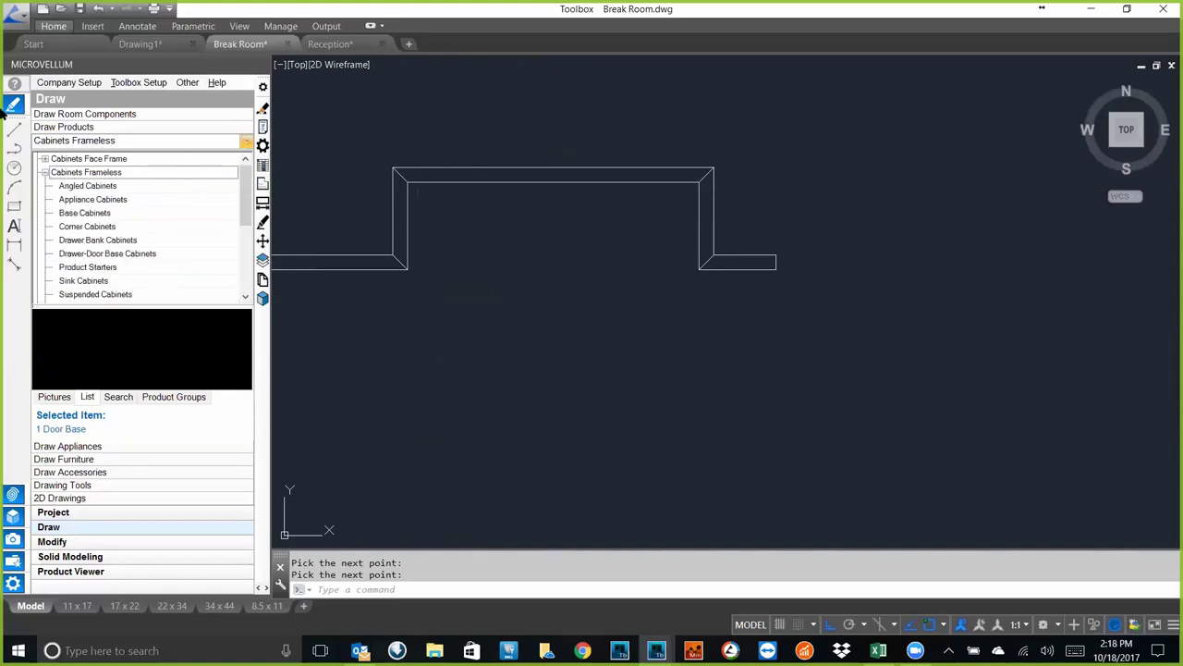
pyautogui.click(43, 159)
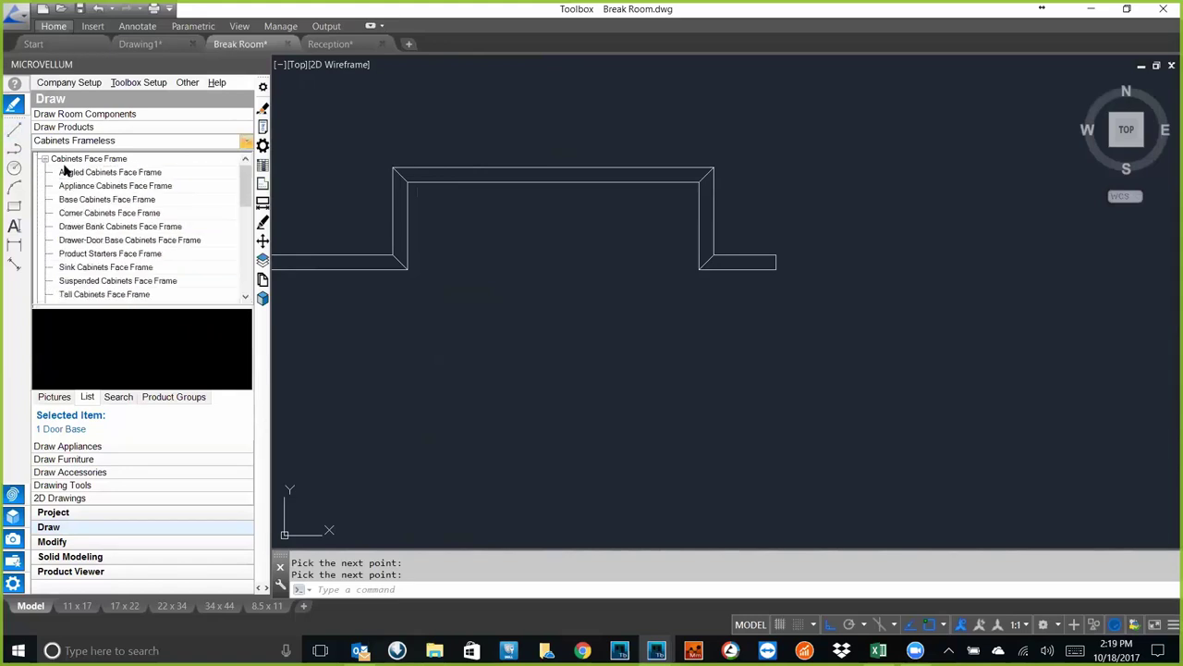
pyautogui.click(42, 159)
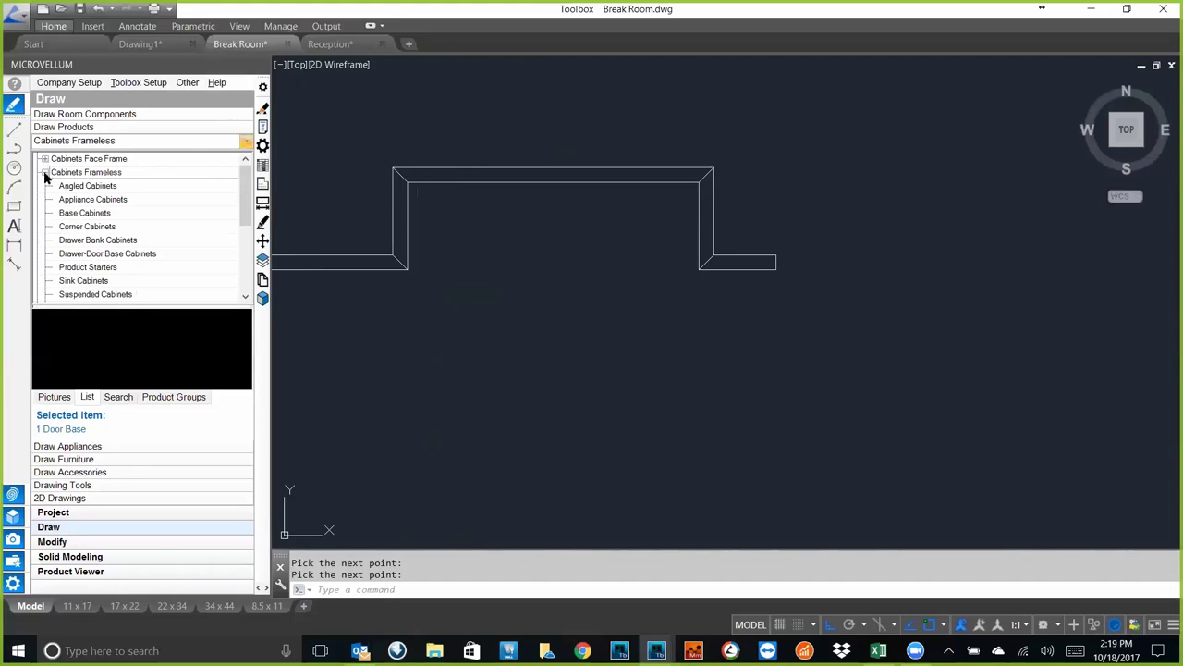
pyautogui.click(43, 172)
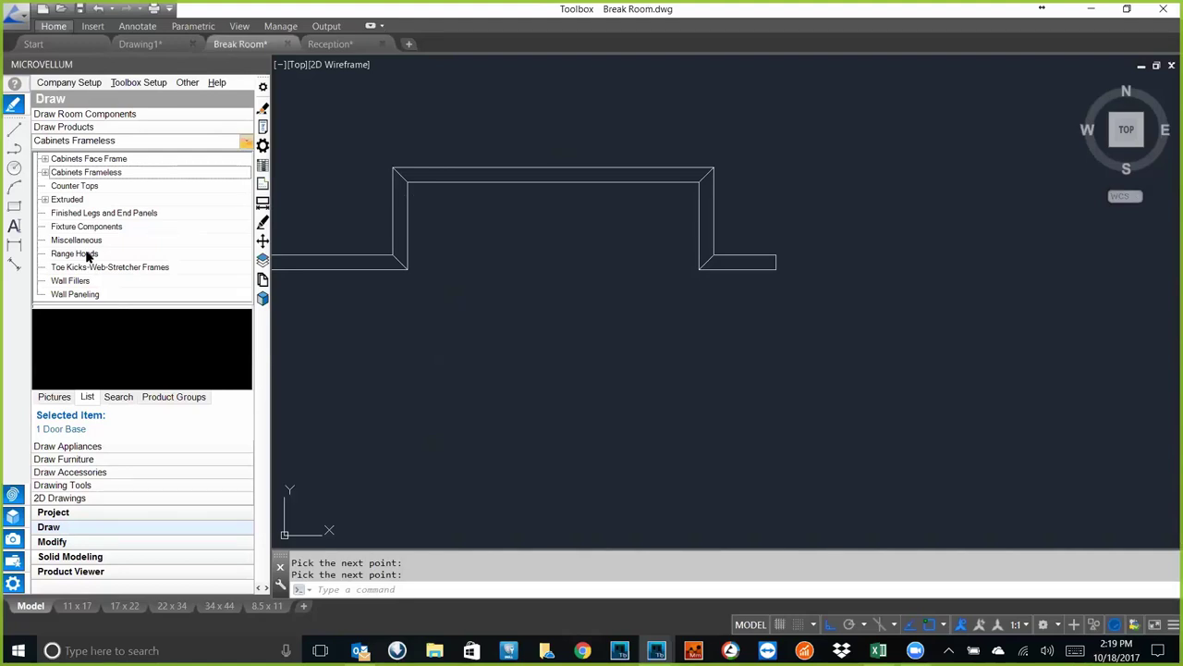
# - Browse the Extruded product category and the Base Cabinets list within Cabinets Frameless
pyautogui.click(76, 199)
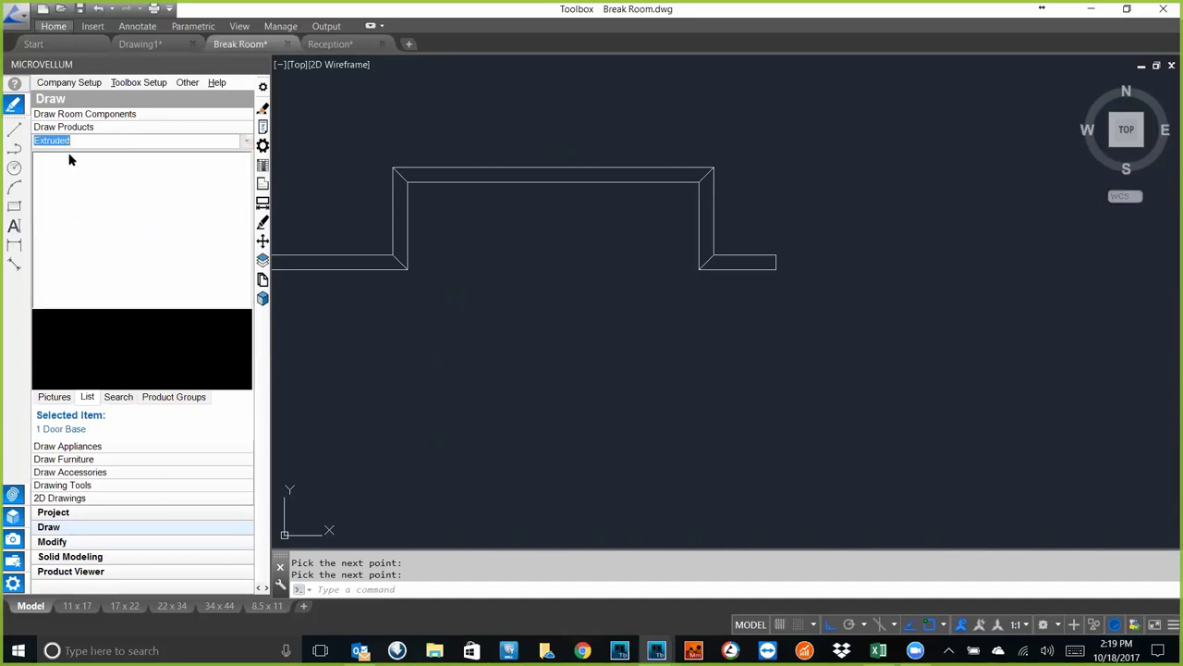
pyautogui.click(246, 141)
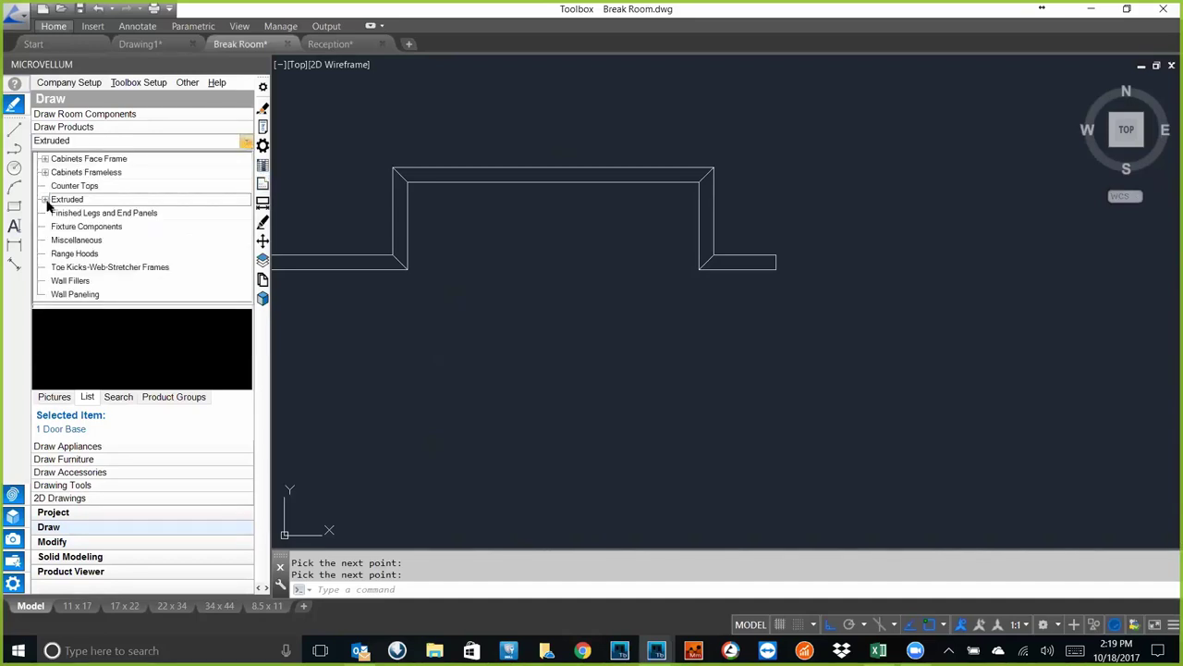
pyautogui.click(44, 200)
pyautogui.click(44, 200)
pyautogui.click(72, 176)
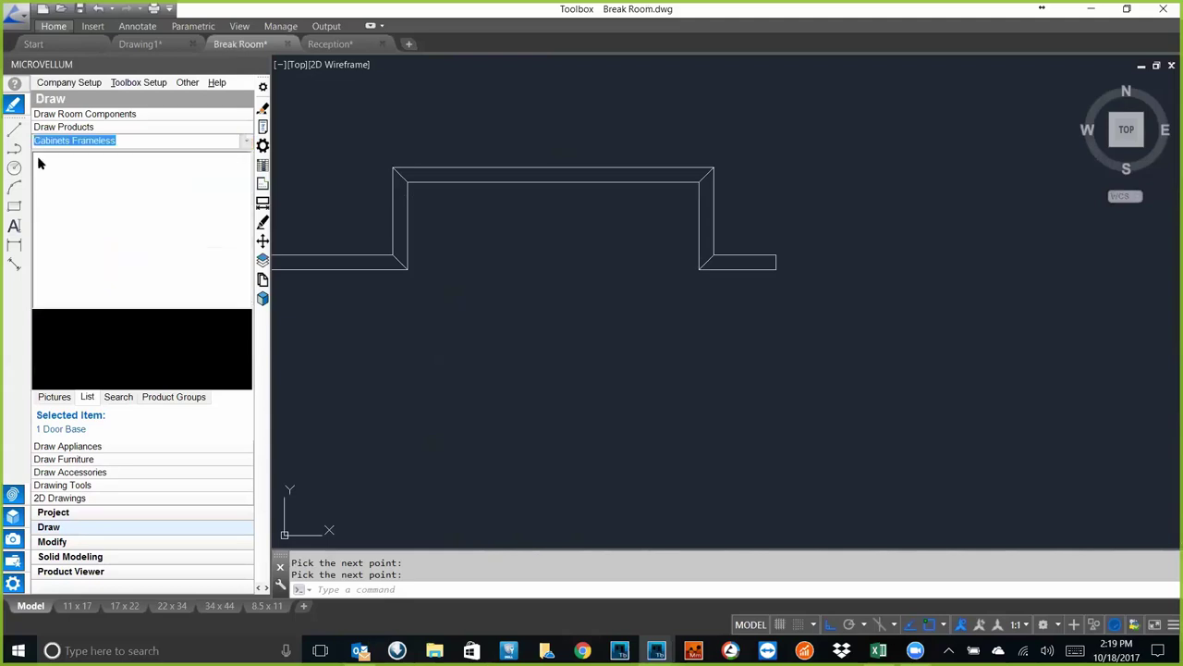
pyautogui.click(245, 144)
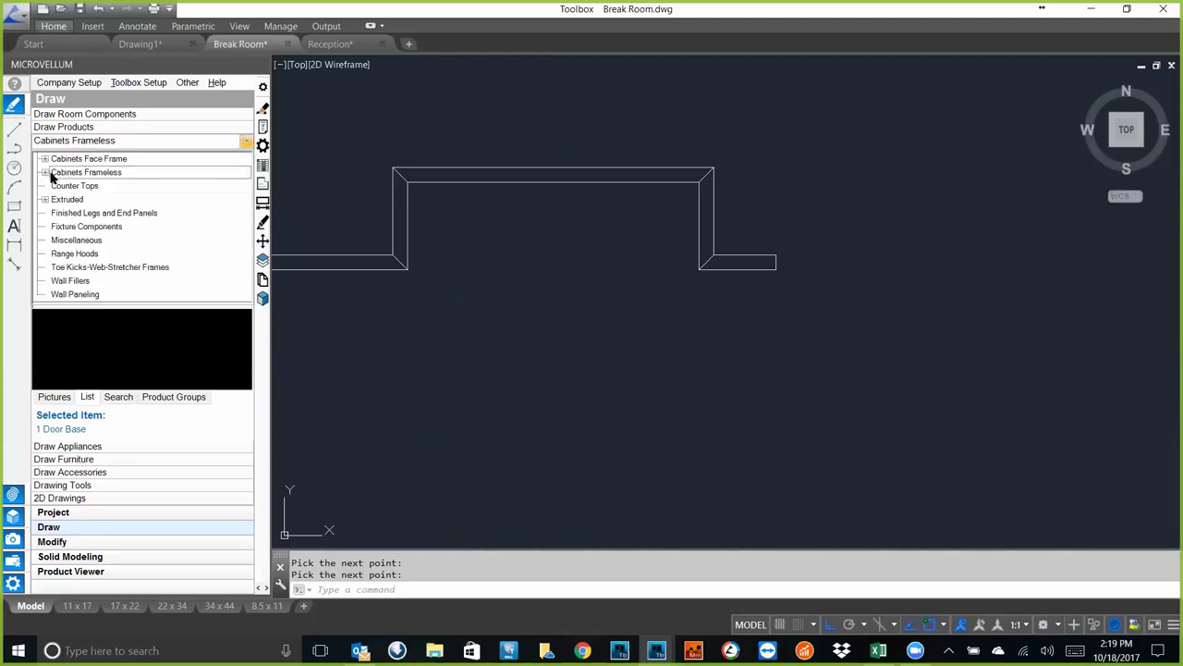
pyautogui.click(44, 172)
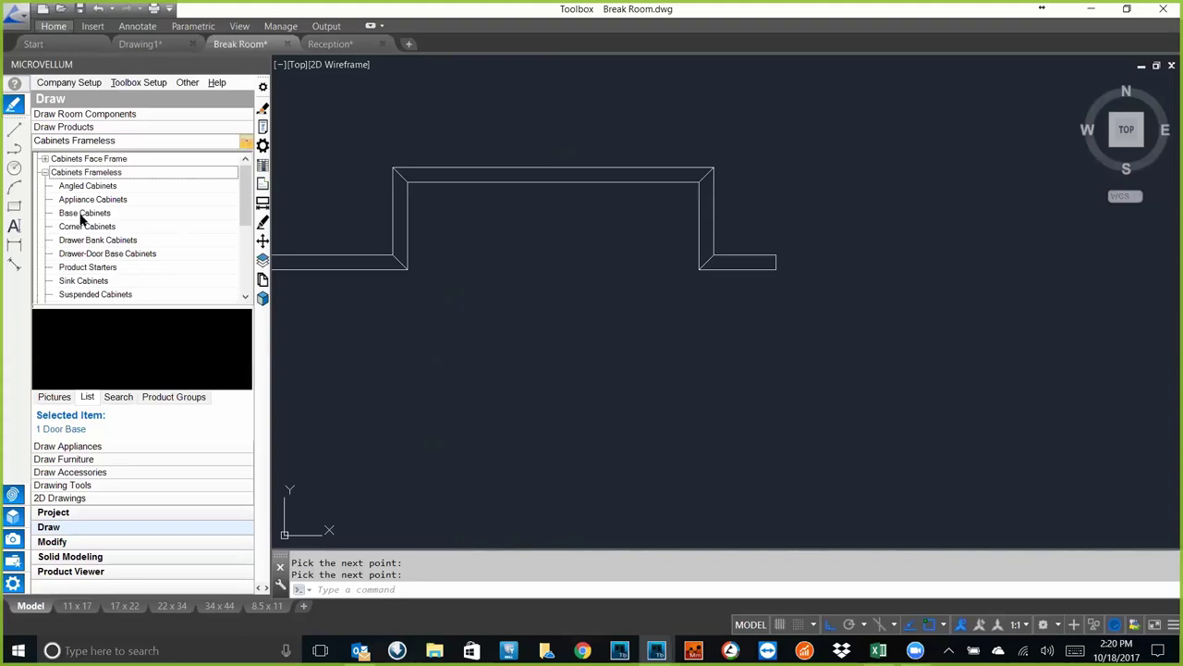
pyautogui.click(83, 214)
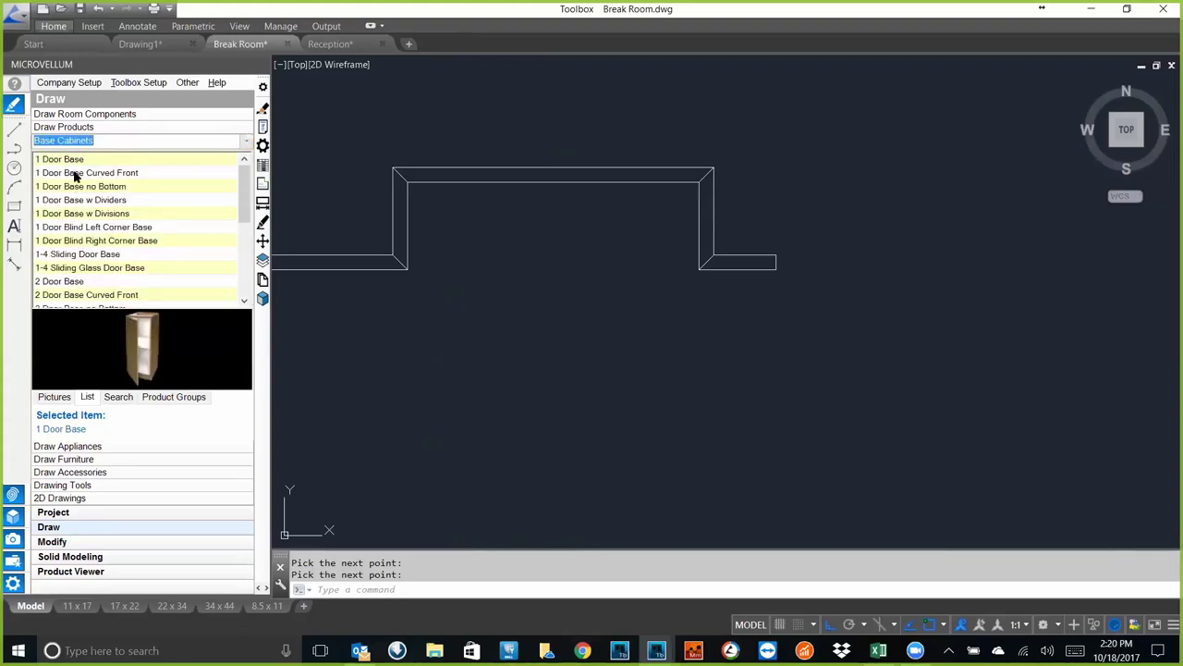
pyautogui.scroll(-5, 236, 267)
pyautogui.scroll(5, 236, 267)
# - Choose 2 Door 1 Drawer Base from the frameless Drawer-Door Base Cabinets and select the alcove's 120 back wall for placing it
pyautogui.click(247, 143)
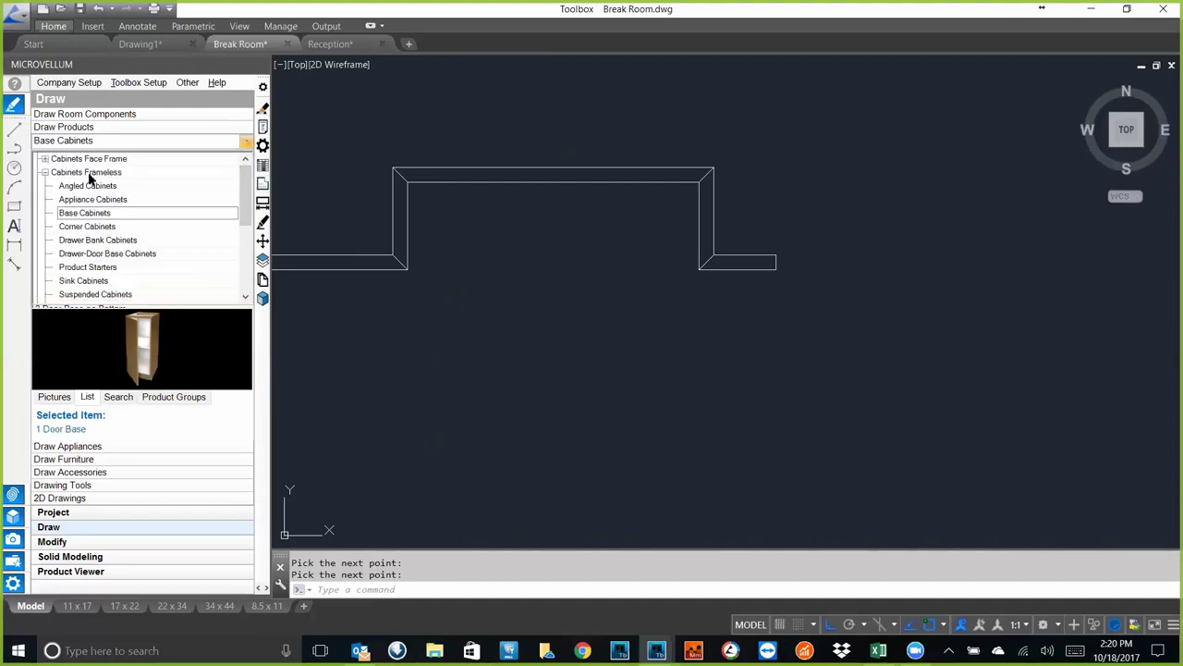
pyautogui.click(72, 255)
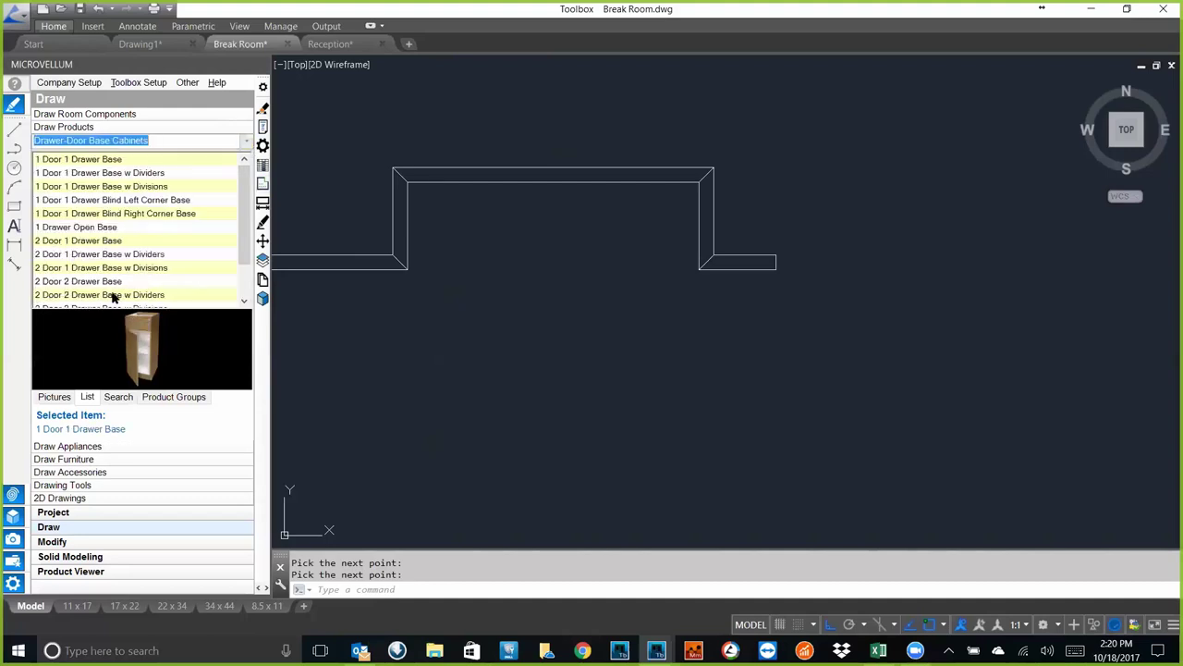
pyautogui.click(39, 241)
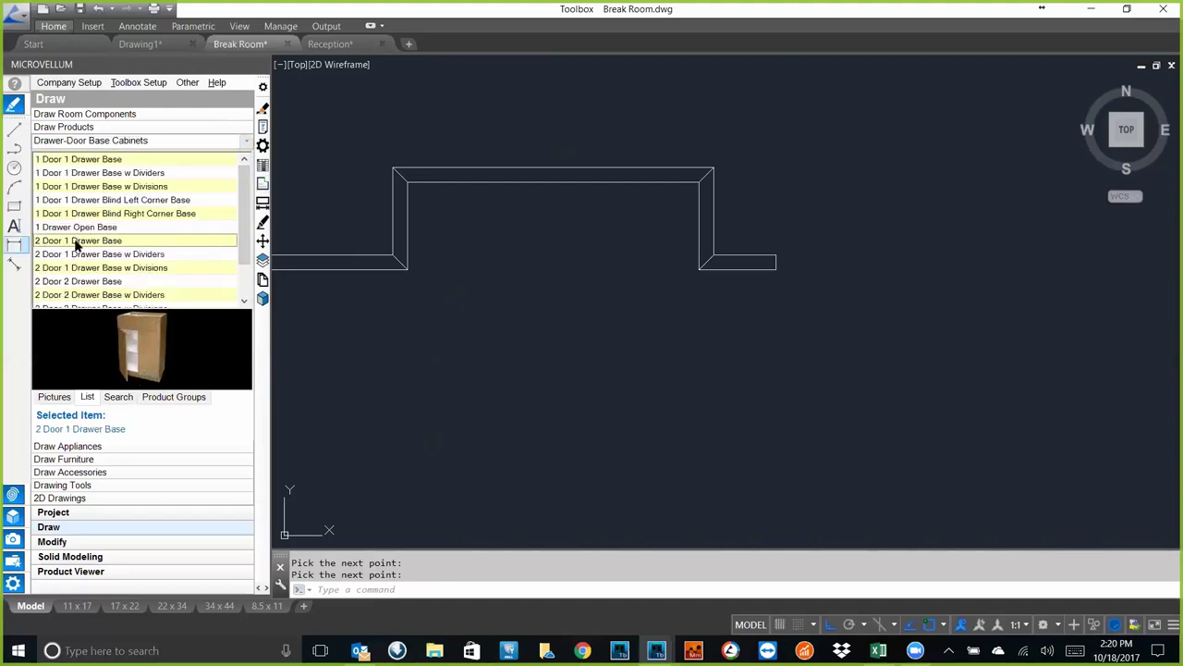
pyautogui.rightClick(78, 244)
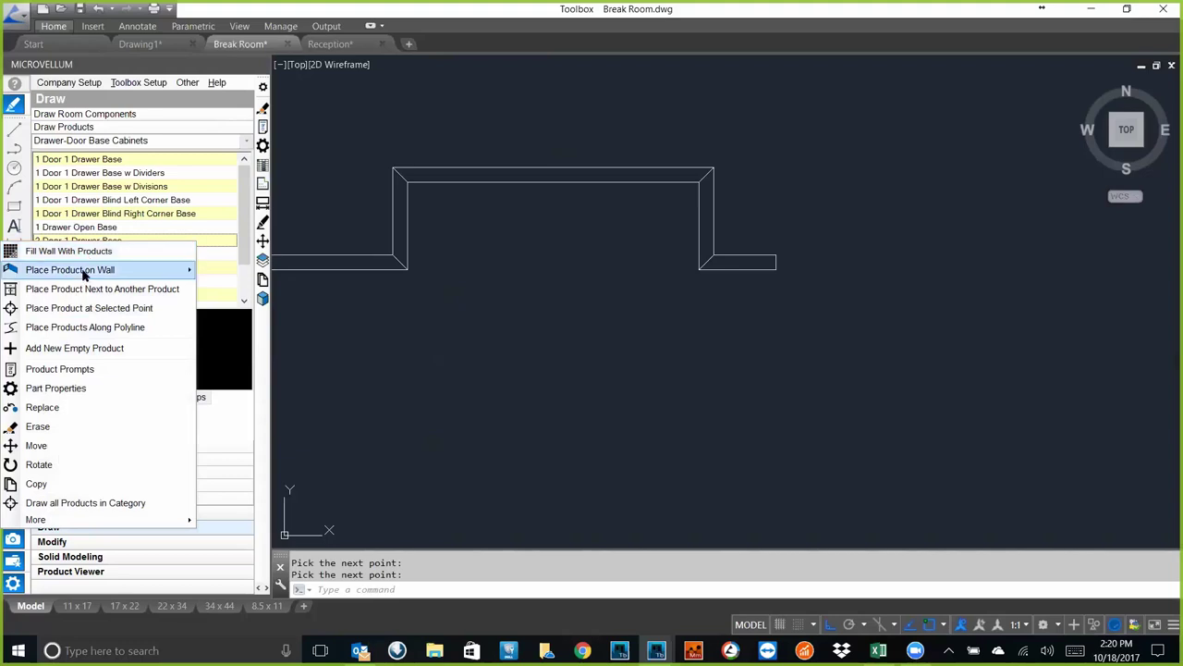
pyautogui.moveTo(83, 271)
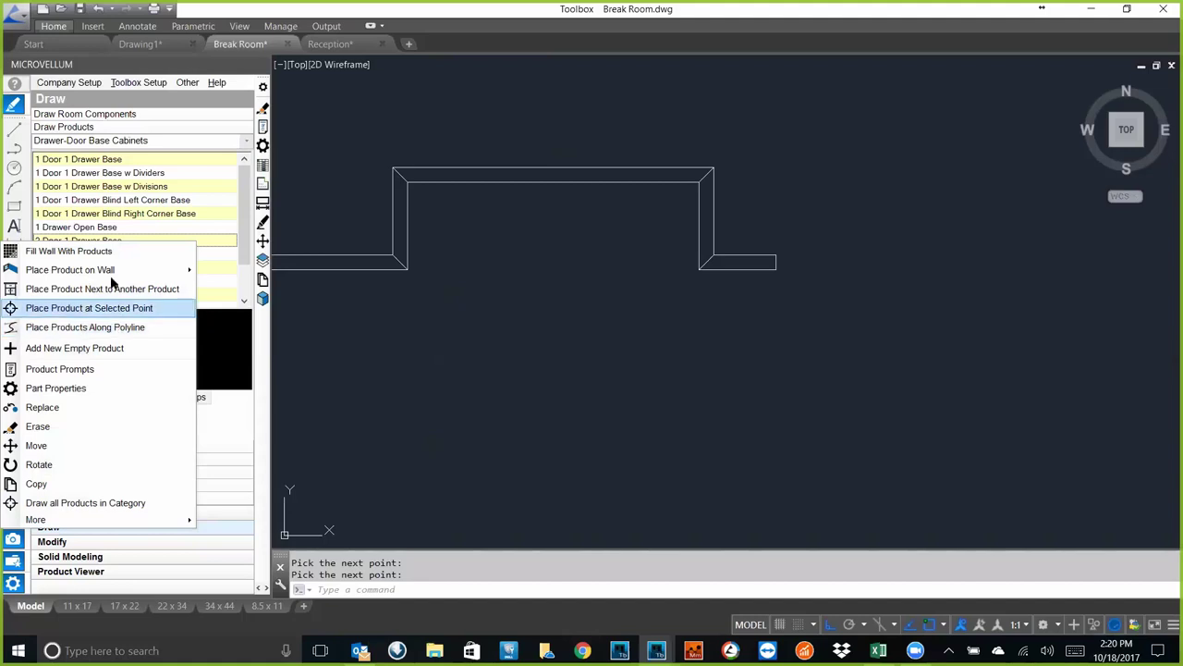
pyautogui.click(111, 286)
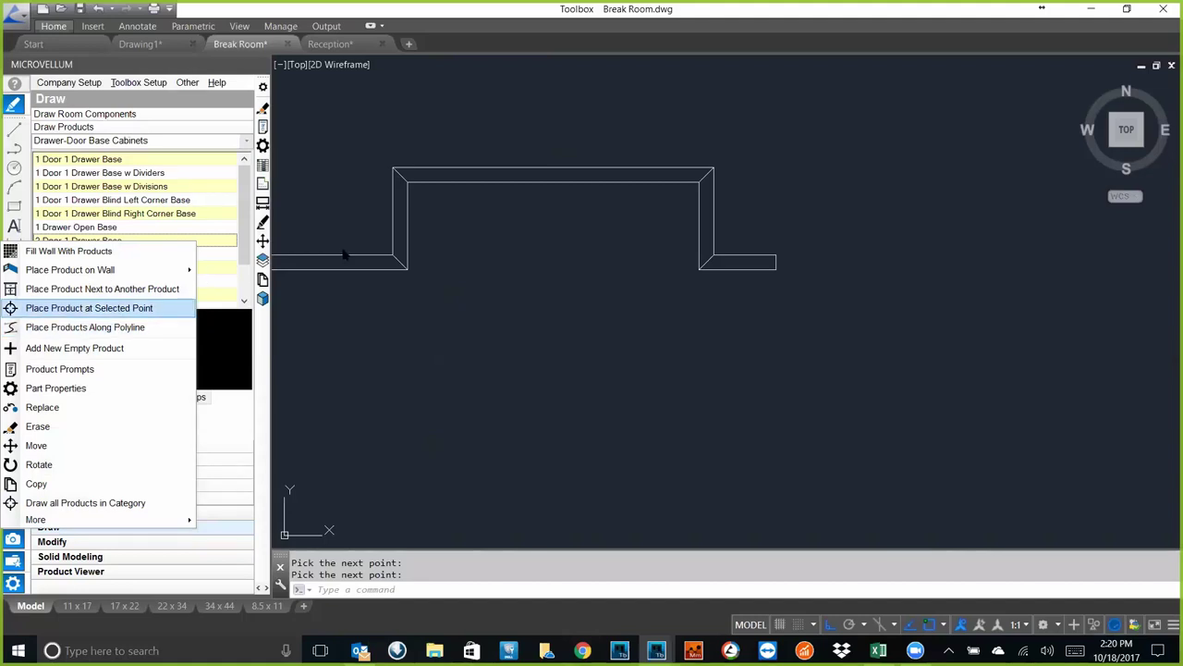
pyautogui.click(498, 179)
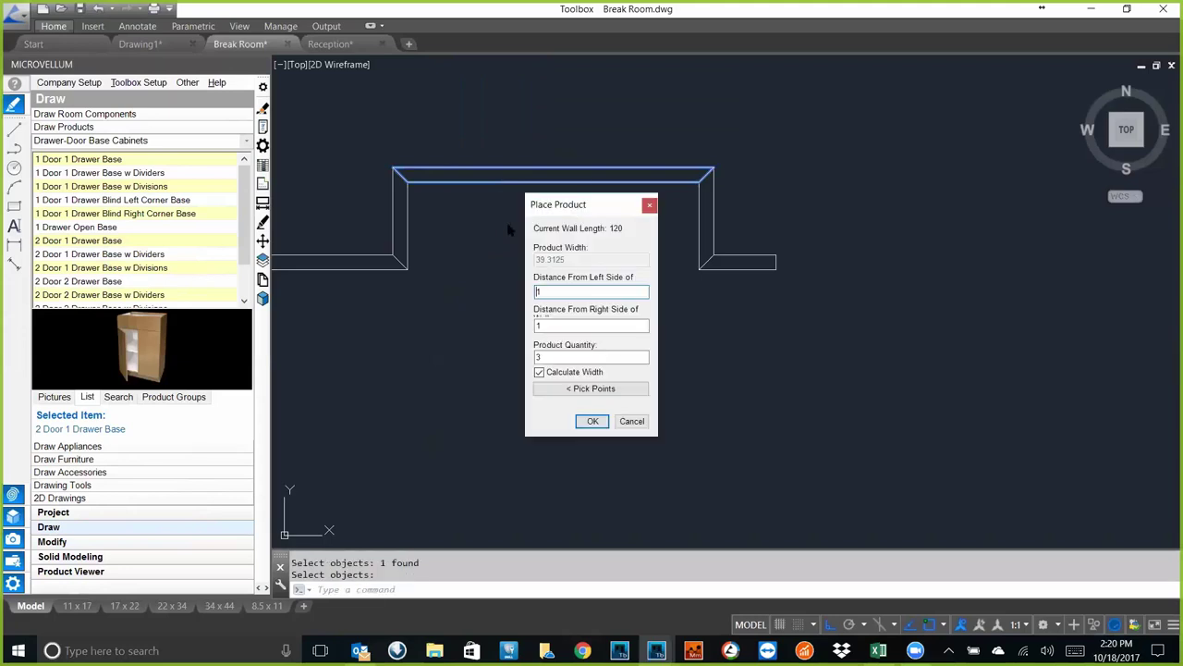
# - Set the product quantity to 4 with calculated width and place the base cabinets along the back wall using the default product prompts
pyautogui.moveTo(586, 202); pyautogui.dragTo(596, 193)
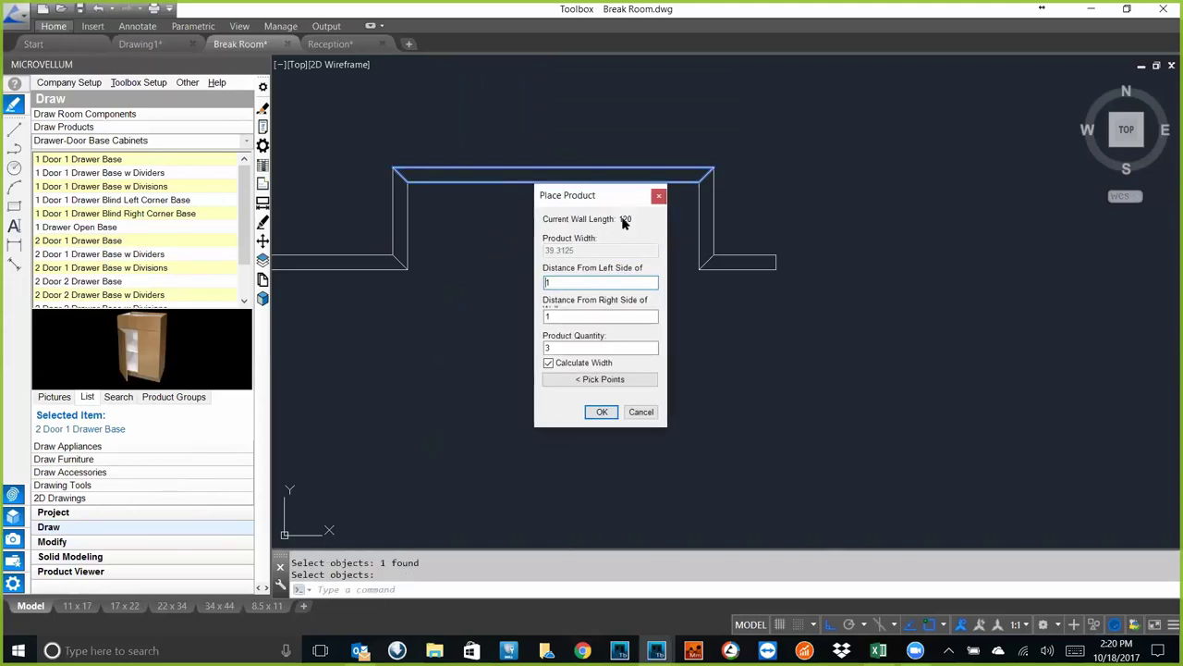
pyautogui.doubleClick(555, 348)
pyautogui.write('4')
pyautogui.moveTo(604, 199); pyautogui.dragTo(568, 145)
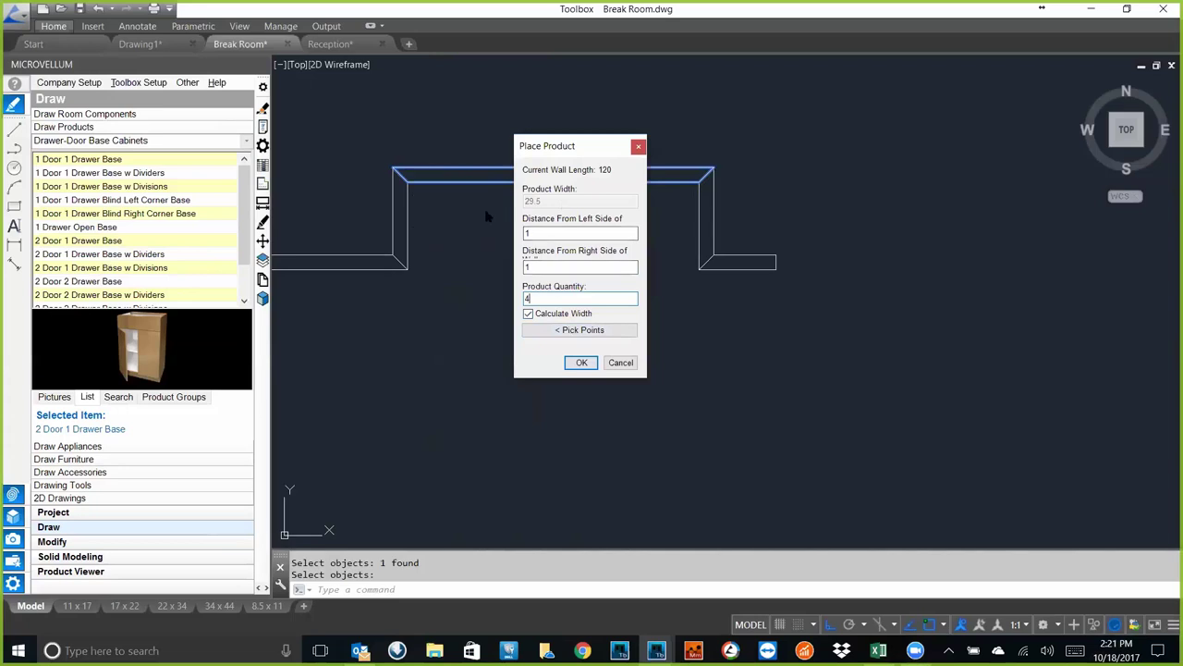
pyautogui.click(580, 363)
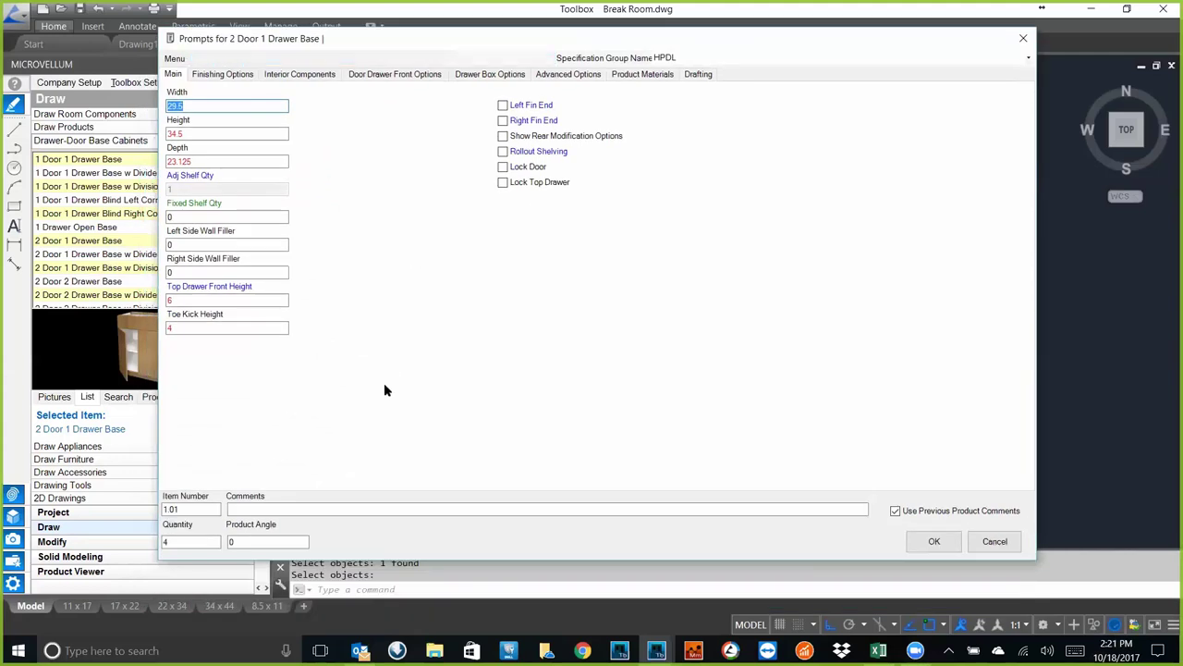
pyautogui.press('Tab')
pyautogui.press('Tab')
pyautogui.moveTo(1040, 327); pyautogui.dragTo(801, 326)
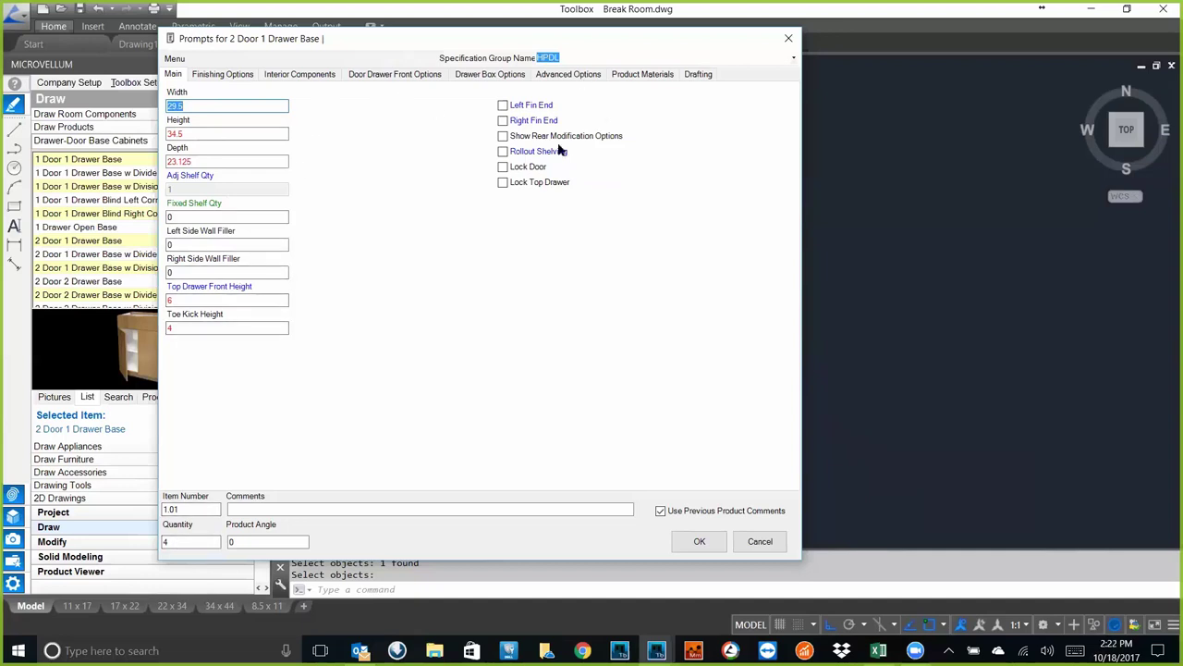
pyautogui.click(703, 542)
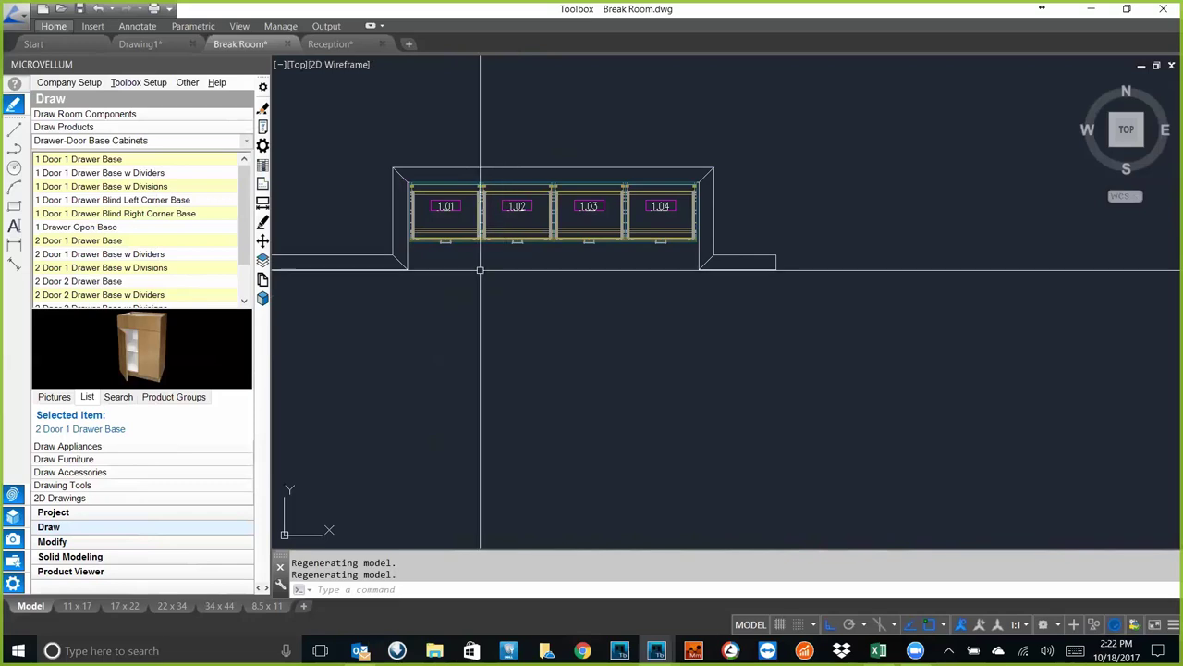
# - Review the AutoCAD drawing preferences in the Toolbox configuration options and close them
pyautogui.click(139, 84)
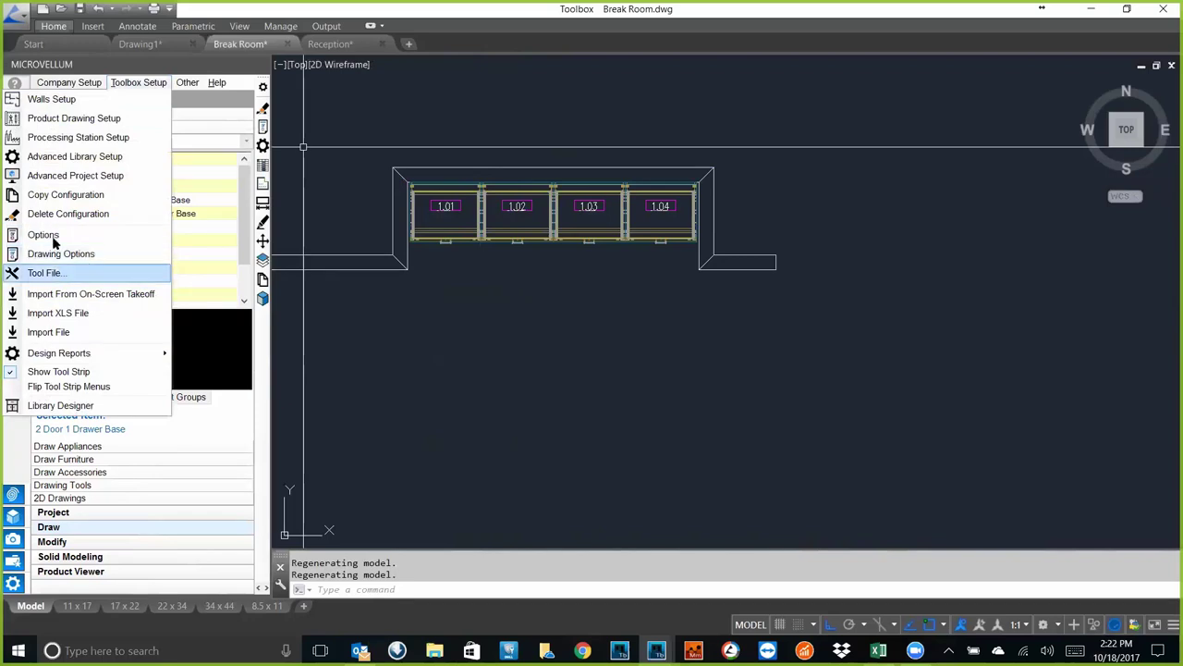
pyautogui.click(48, 236)
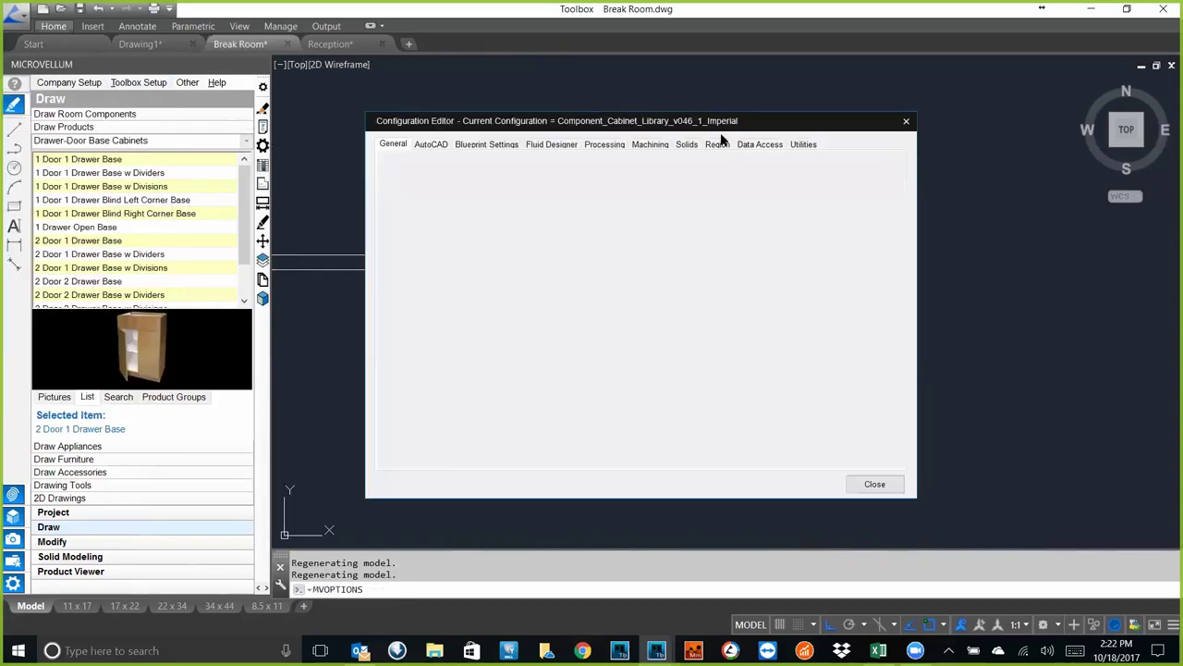
pyautogui.click(433, 146)
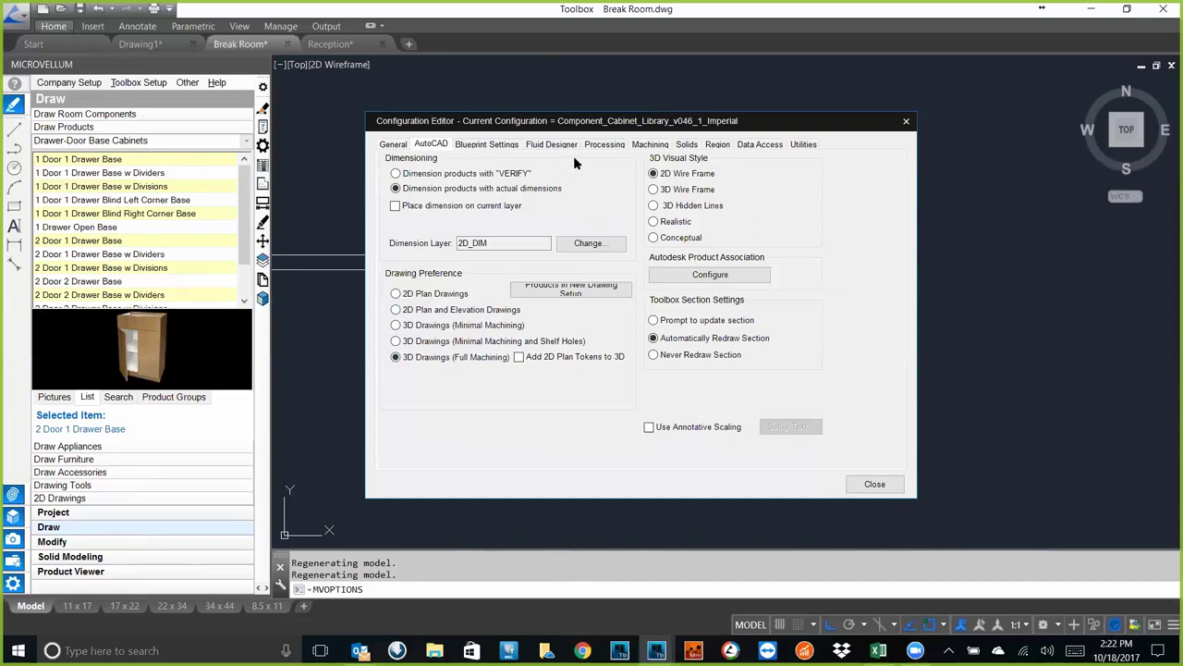
pyautogui.click(874, 486)
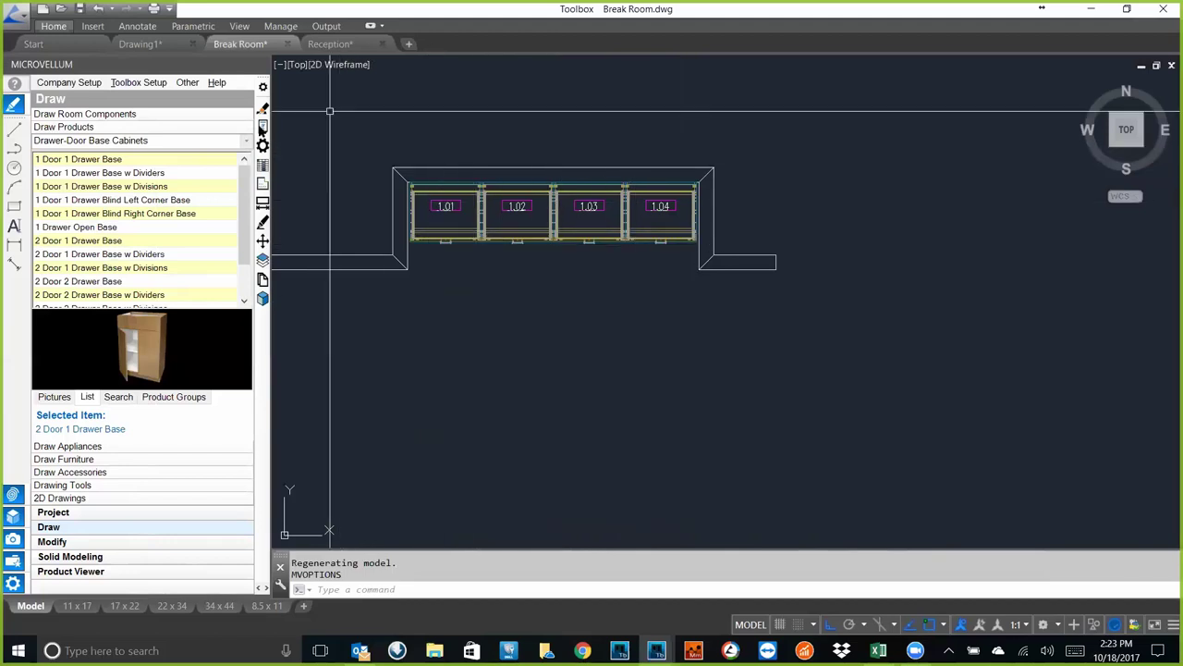
# - In the product prompts of cabinet 1.01, set Left Side Wall Filler to 1 and apply it
pyautogui.click(262, 145)
pyautogui.click(446, 233)
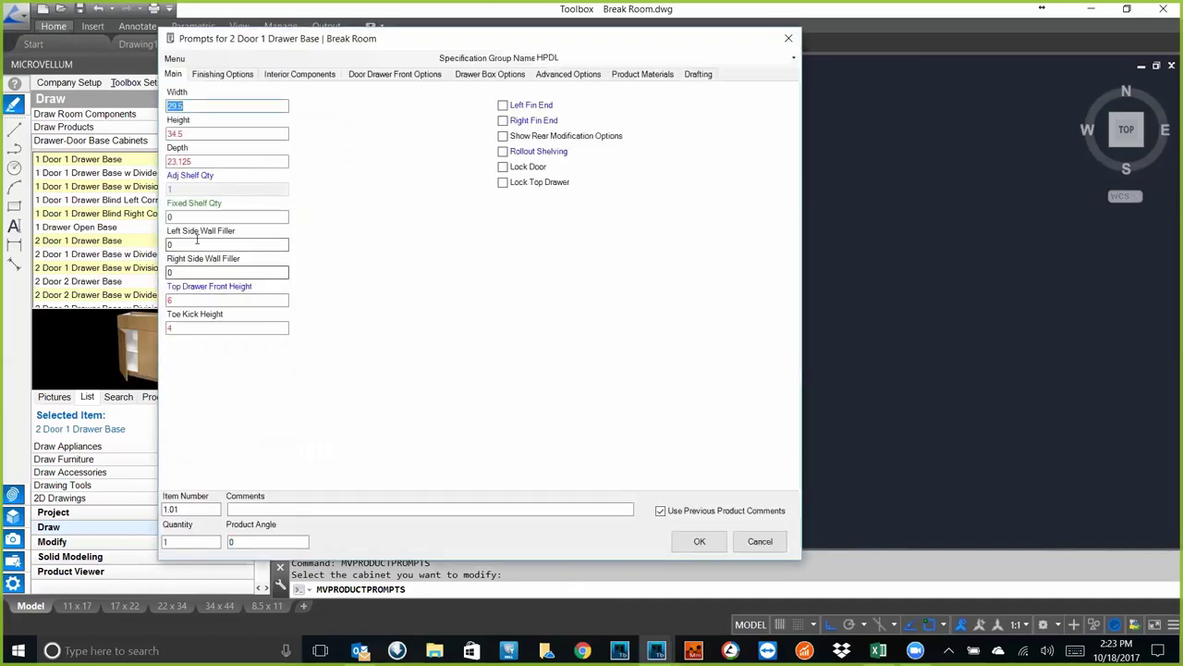
pyautogui.click(201, 244)
pyautogui.write('1')
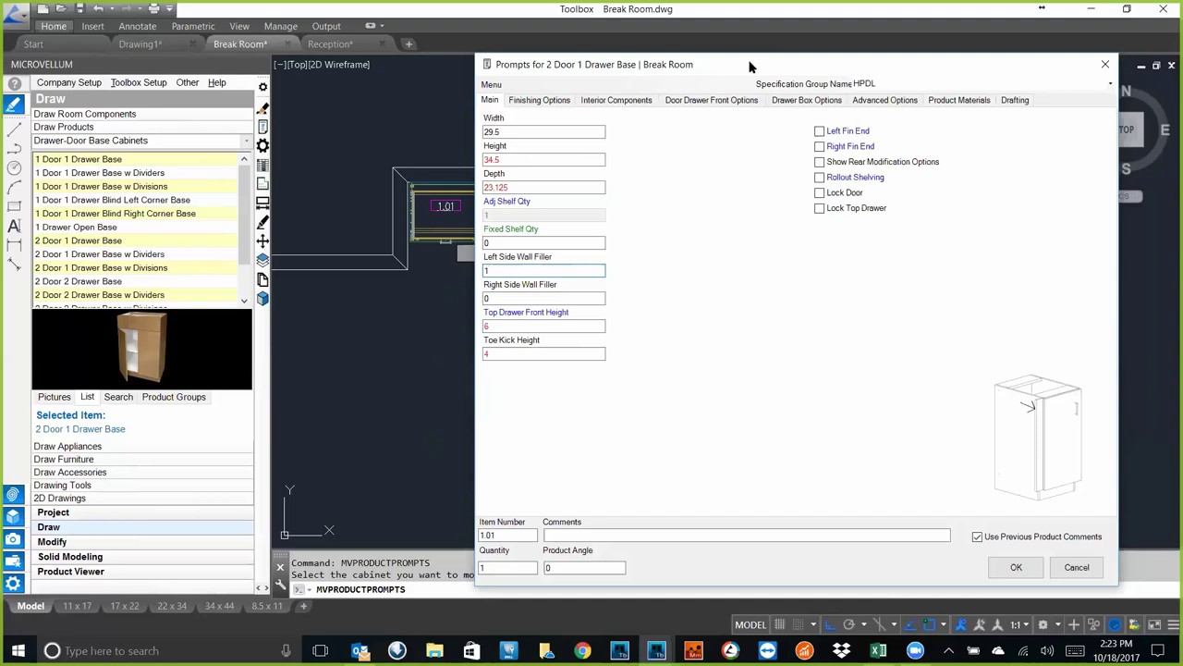
pyautogui.moveTo(751, 67); pyautogui.dragTo(552, 72)
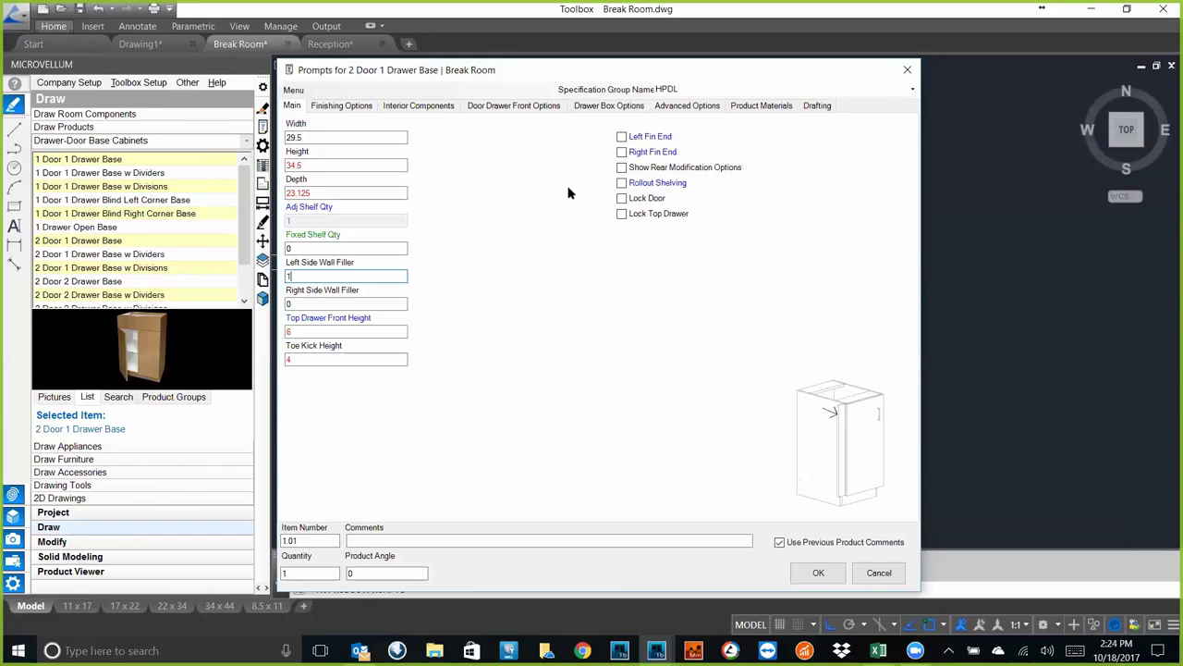
pyautogui.click(813, 569)
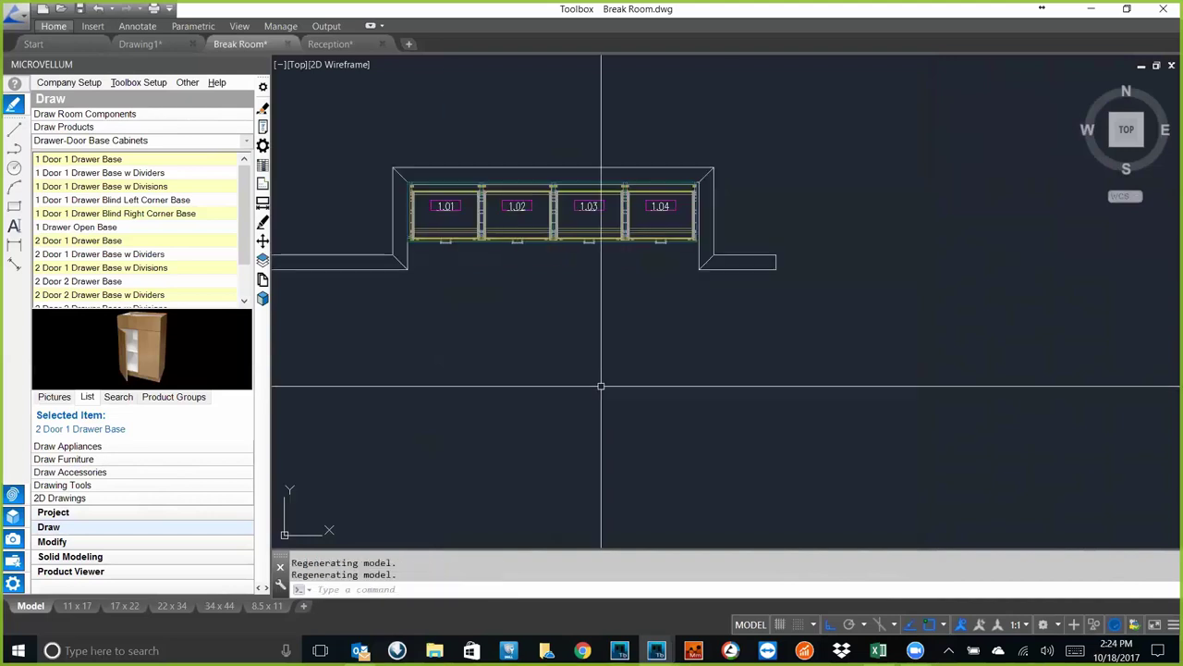
# - In the product prompts of cabinet 1.04, set Right Side Wall Filler to 1 and apply it
pyautogui.click(446, 225)
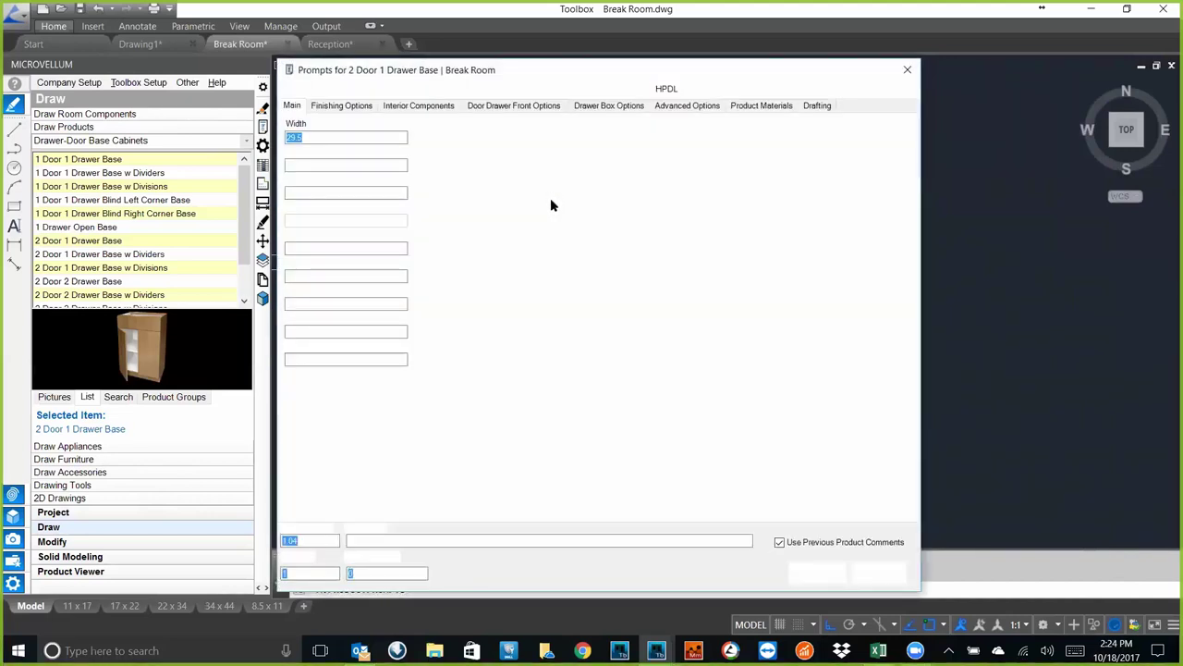
pyautogui.click(306, 303)
pyautogui.write('1')
pyautogui.press('Return')
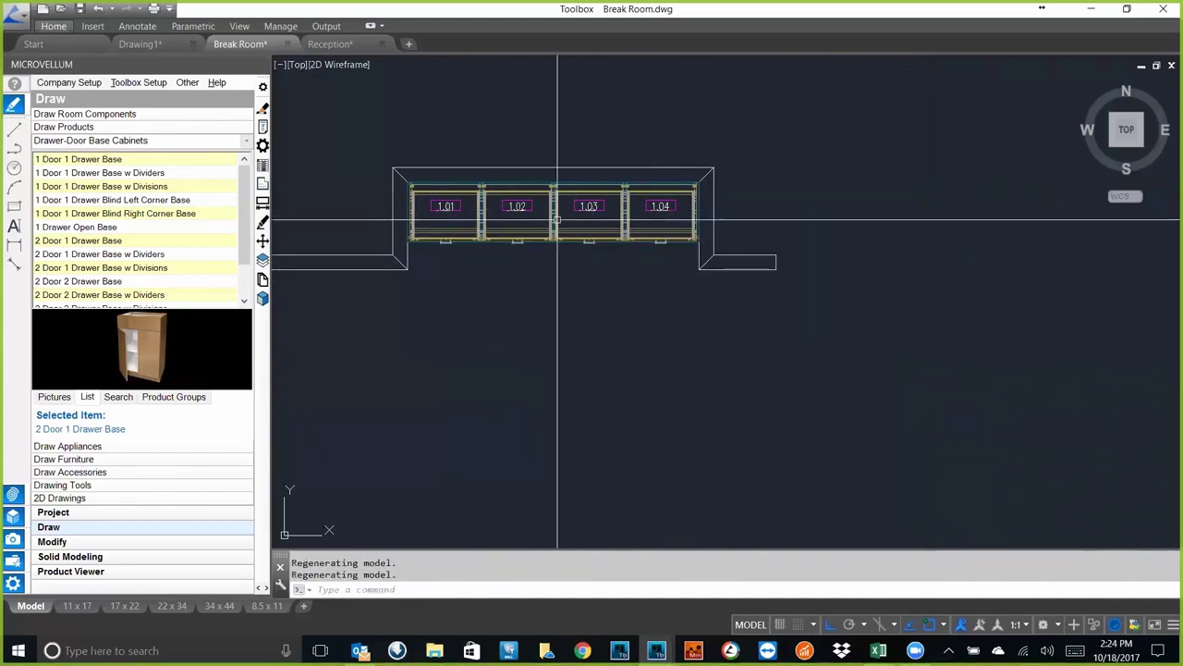
# - Switch to a 3D view and examine the row of base cabinets, closing in on the lower construction and hardware of cabinet 1.01
pyautogui.write('1')
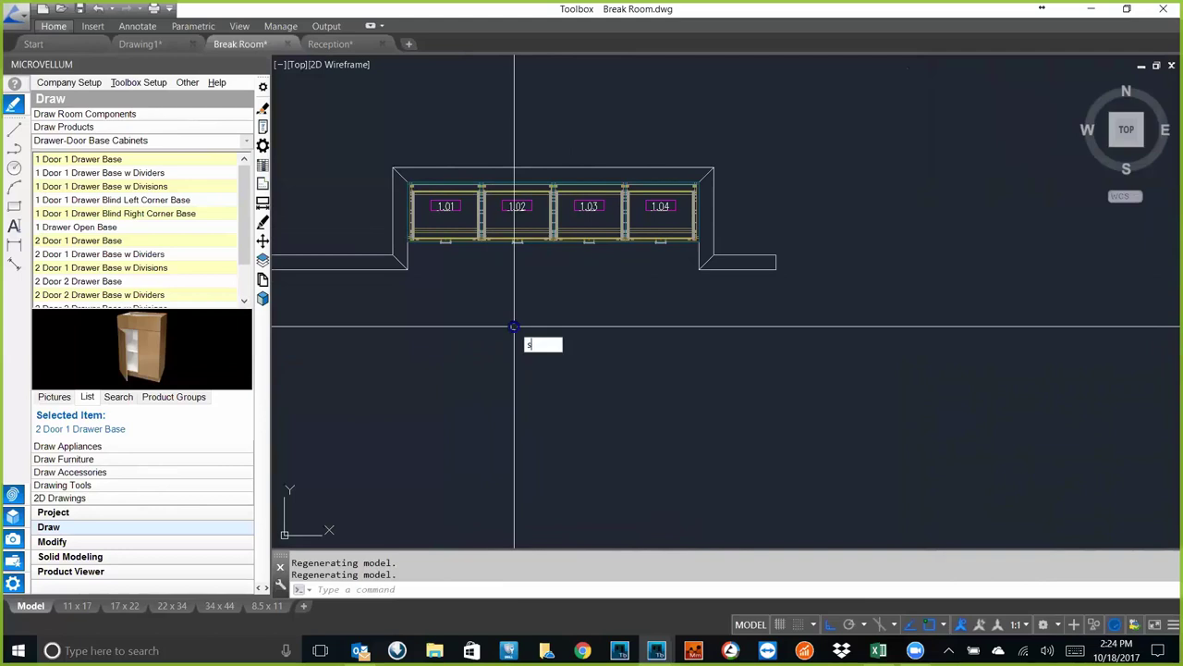
pyautogui.press('Return')
pyautogui.scroll(4, 665, 351)
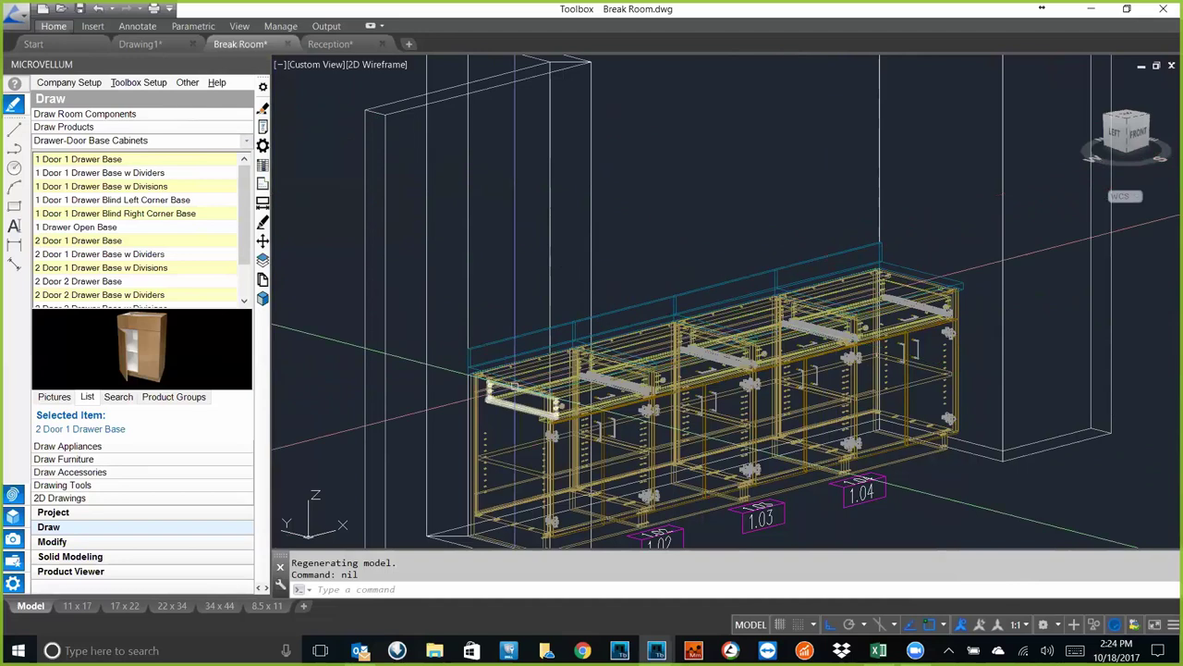
pyautogui.scroll(-5, 903, 257)
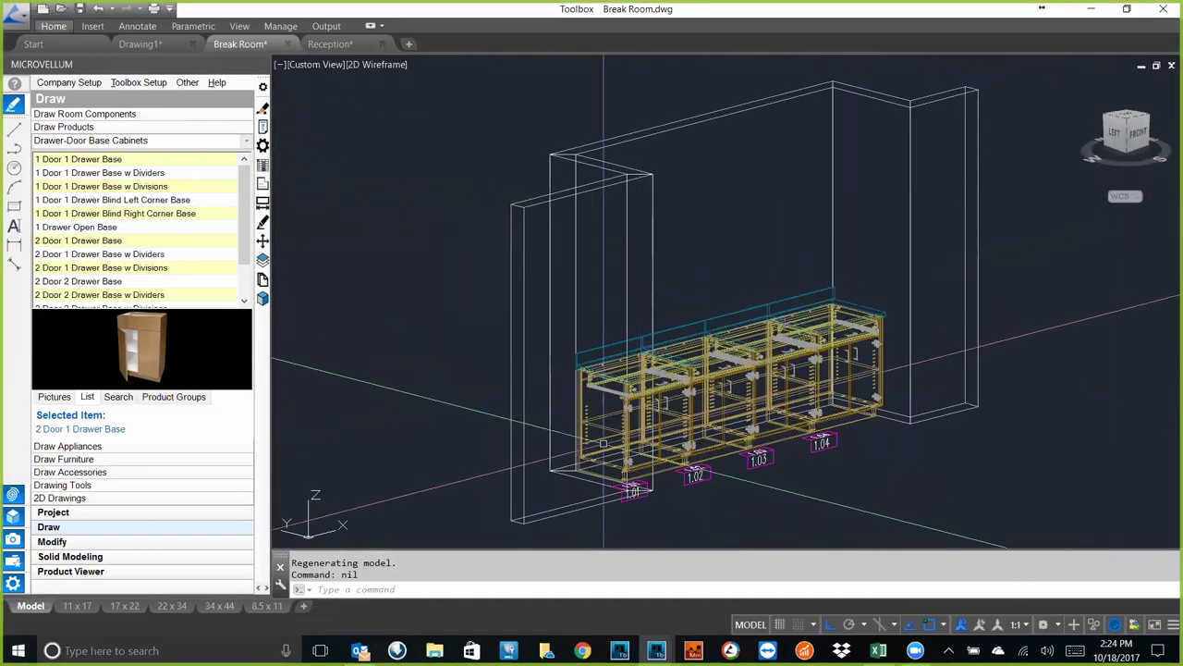
pyautogui.scroll(2, 610, 474)
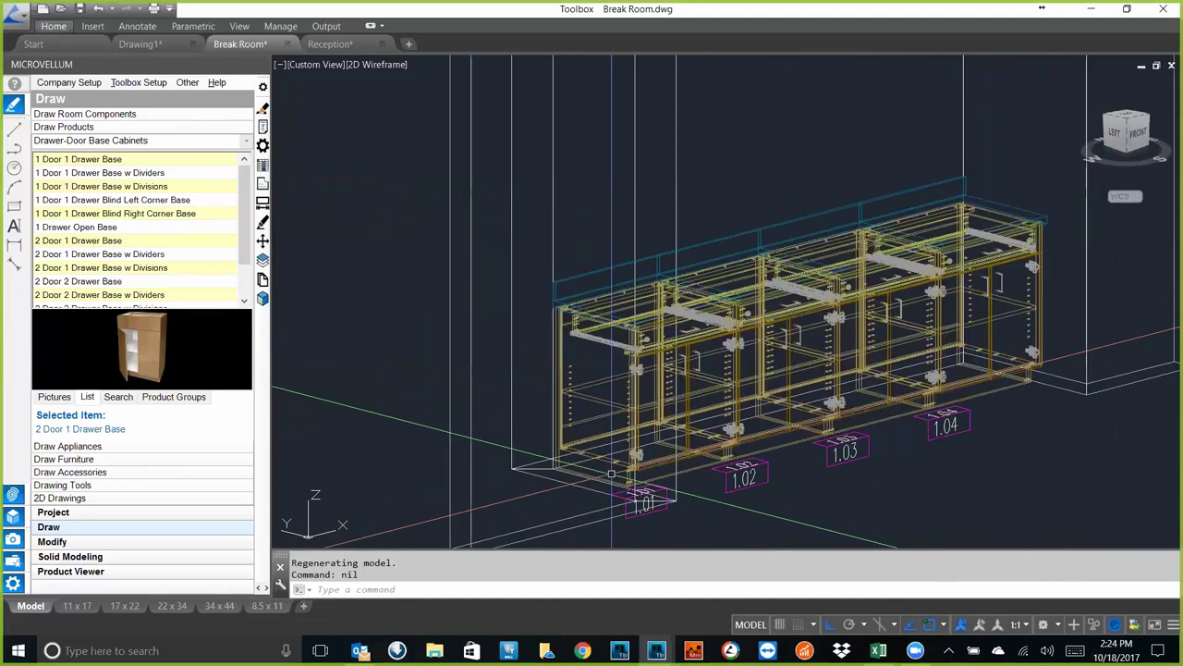
pyautogui.scroll(1, 611, 474)
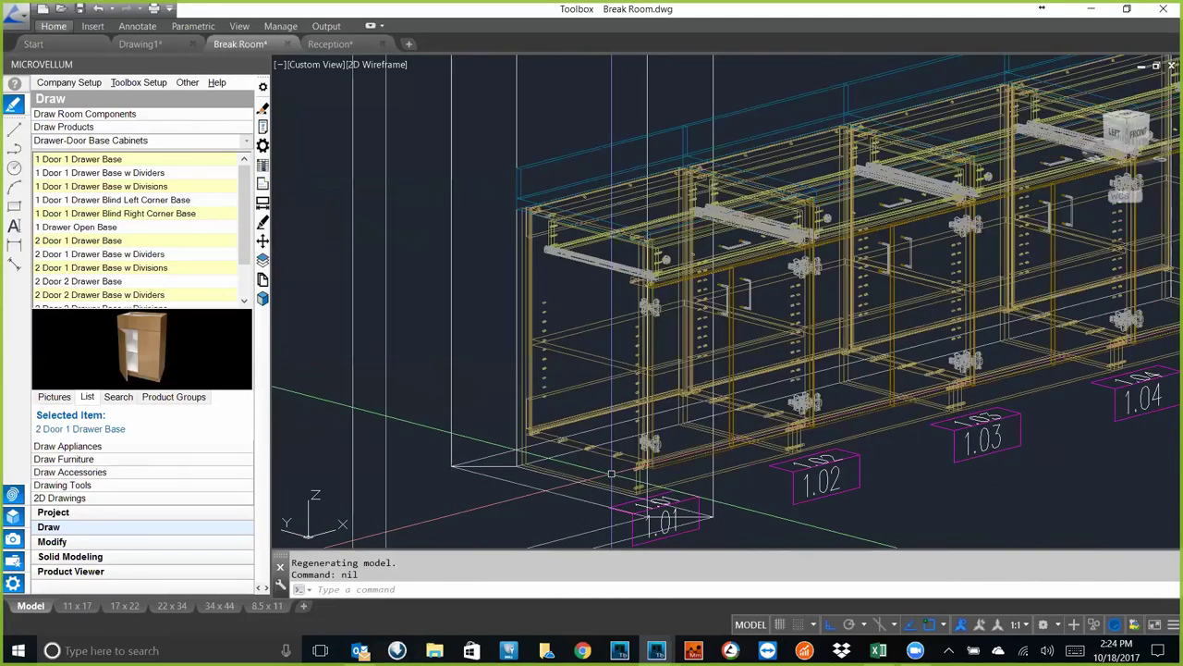
pyautogui.moveTo(611, 473); pyautogui.dragTo(410, 485, button='middle')
pyautogui.moveTo(729, 499); pyautogui.dragTo(758, 481, button='middle')
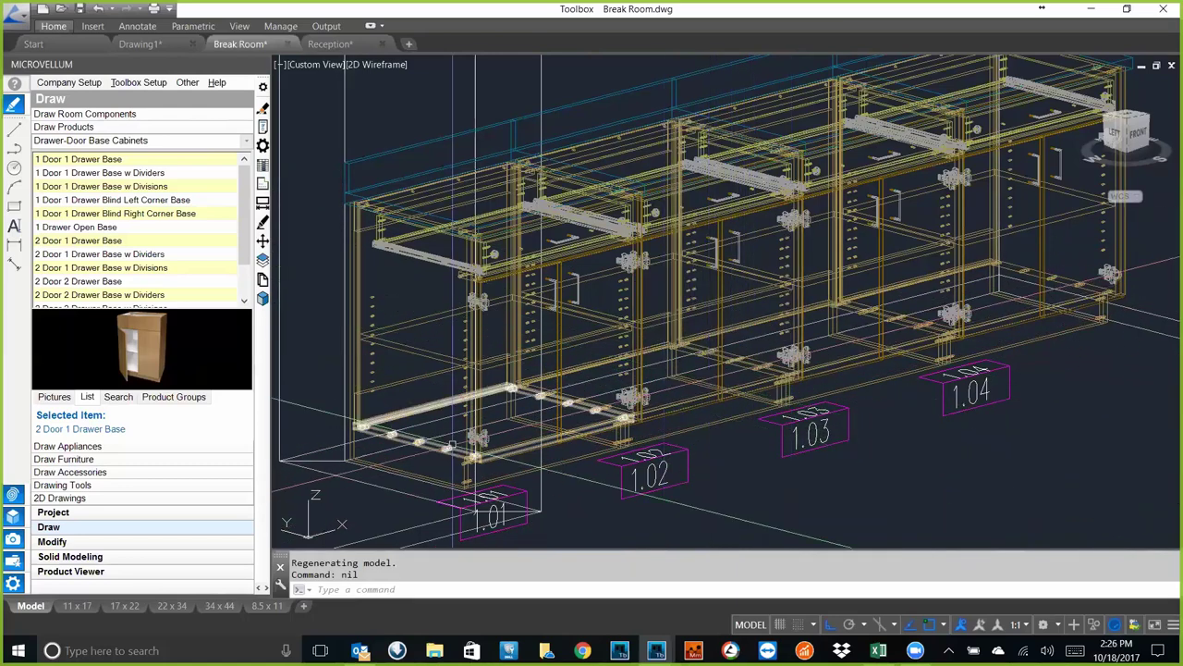
pyautogui.scroll(2, 382, 449)
pyautogui.scroll(3, 381, 449)
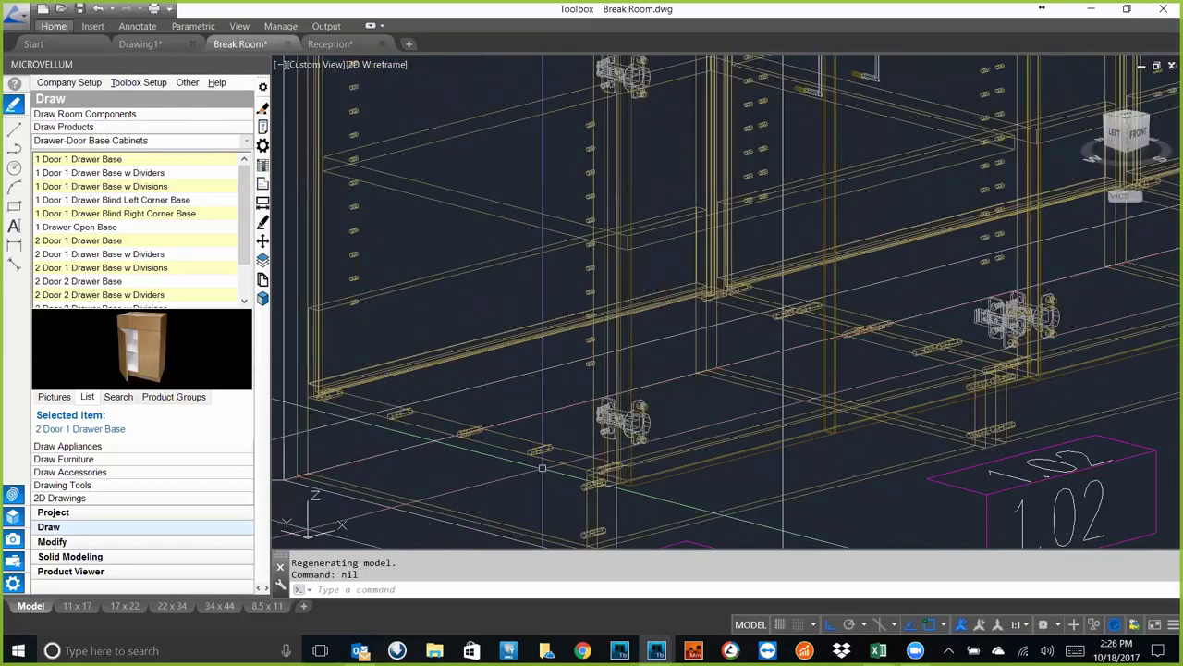
# - Return the drawing from the 3D view of the base cabinets to the plan view of the current UCS
pyautogui.scroll(-3, 405, 447)
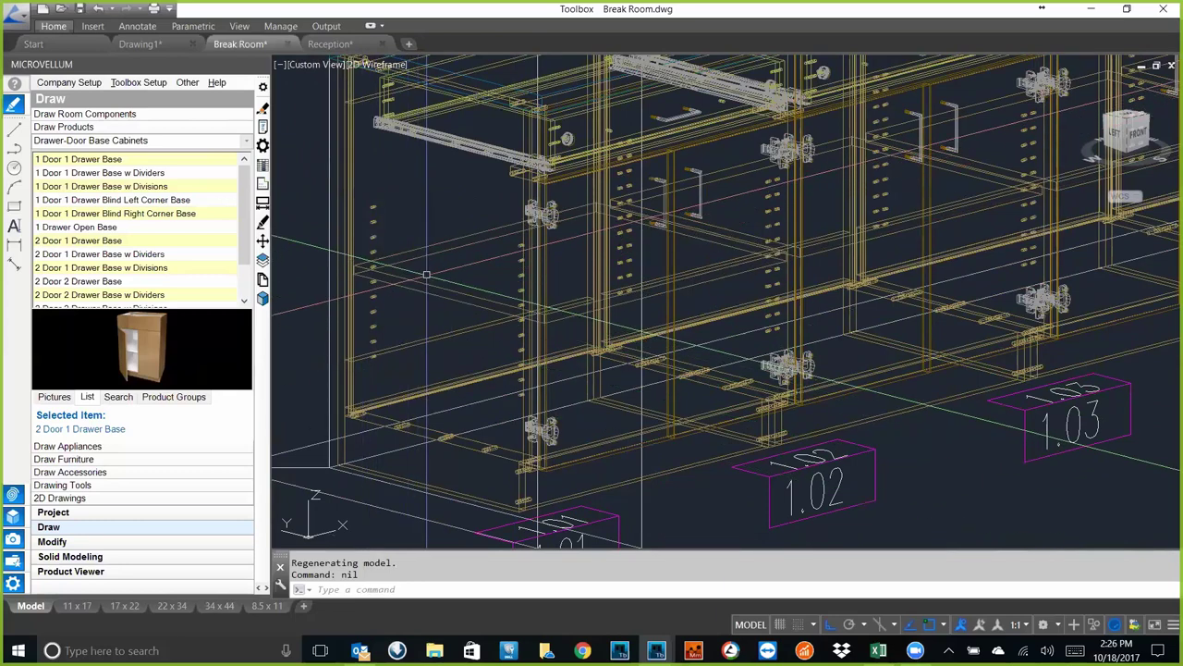
pyautogui.scroll(-2, 426, 275)
pyautogui.moveTo(427, 275); pyautogui.dragTo(426, 372, button='middle')
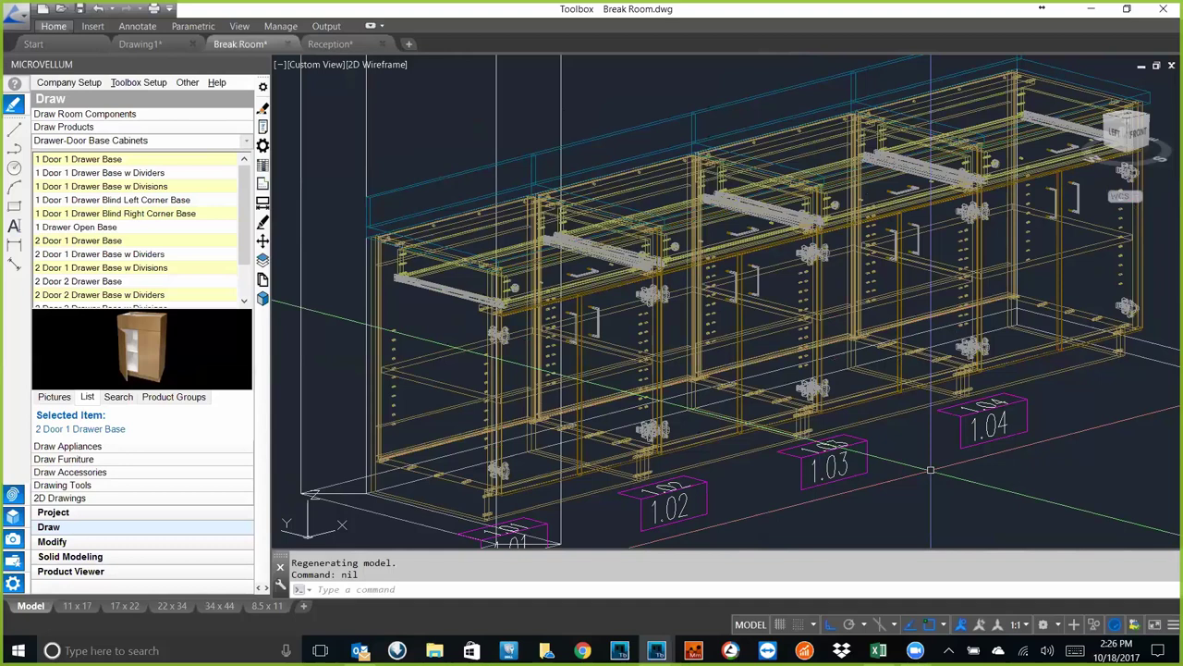
pyautogui.scroll(-4, 764, 421)
pyautogui.keyDown('shift'); pyautogui.moveTo(764, 420); pyautogui.dragTo(720, 321, button='middle'); pyautogui.keyUp('shift')
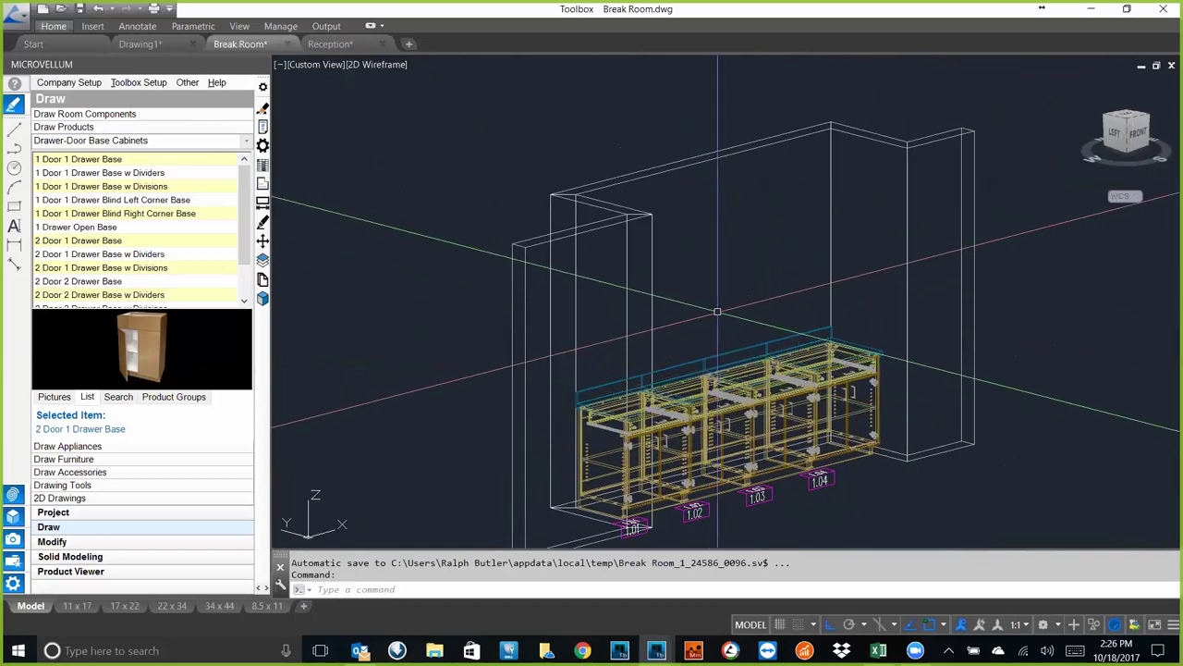
pyautogui.write('plan')
pyautogui.press('Return')
pyautogui.press('Return')
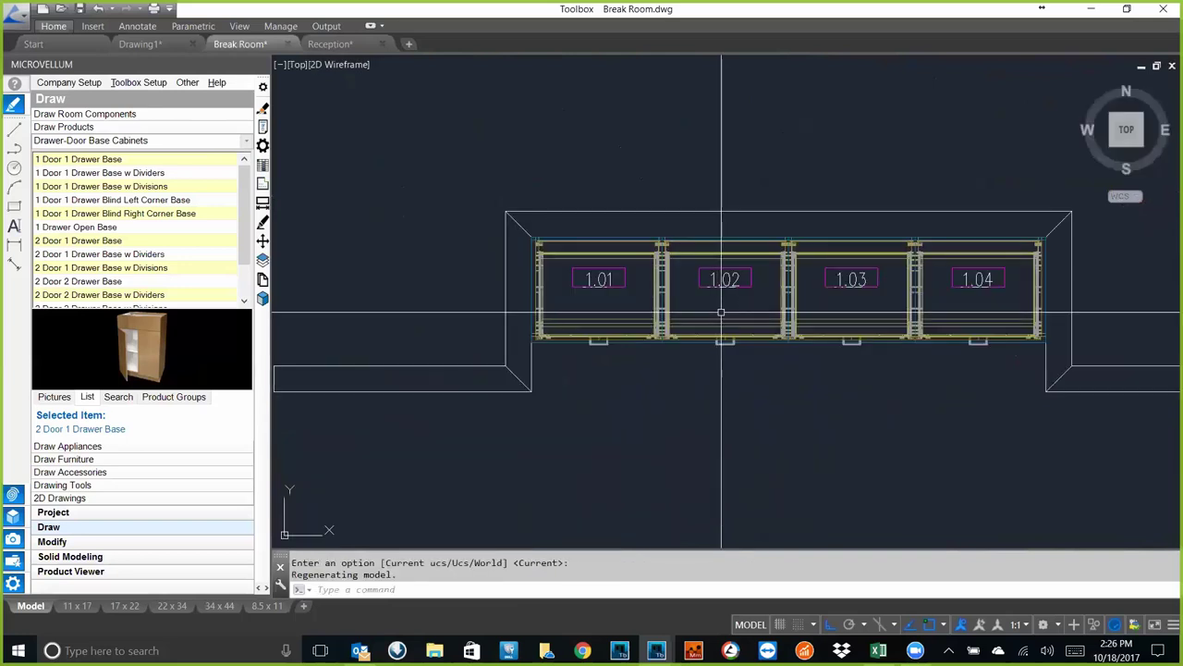
# - Fill the back wall with four 2 Door Upper products from the Upper Cabinets category, accepting their product prompts
pyautogui.click(246, 148)
pyautogui.moveTo(251, 211); pyautogui.dragTo(249, 270)
pyautogui.click(93, 212)
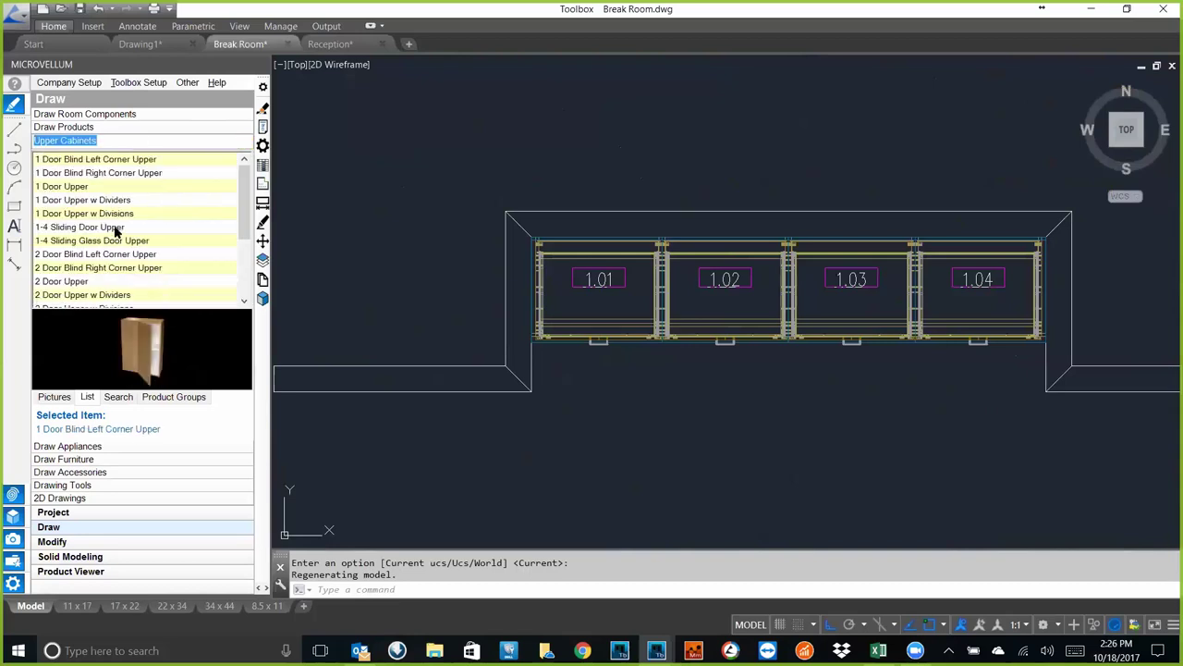
pyautogui.rightClick(80, 287)
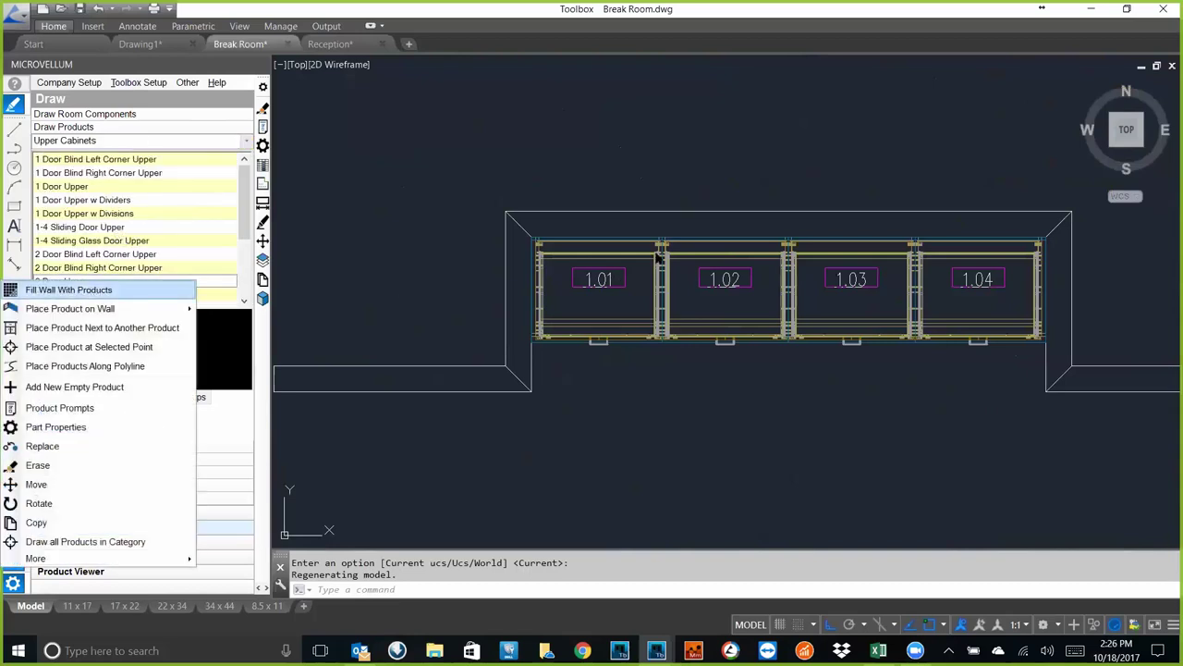
pyautogui.click(680, 213)
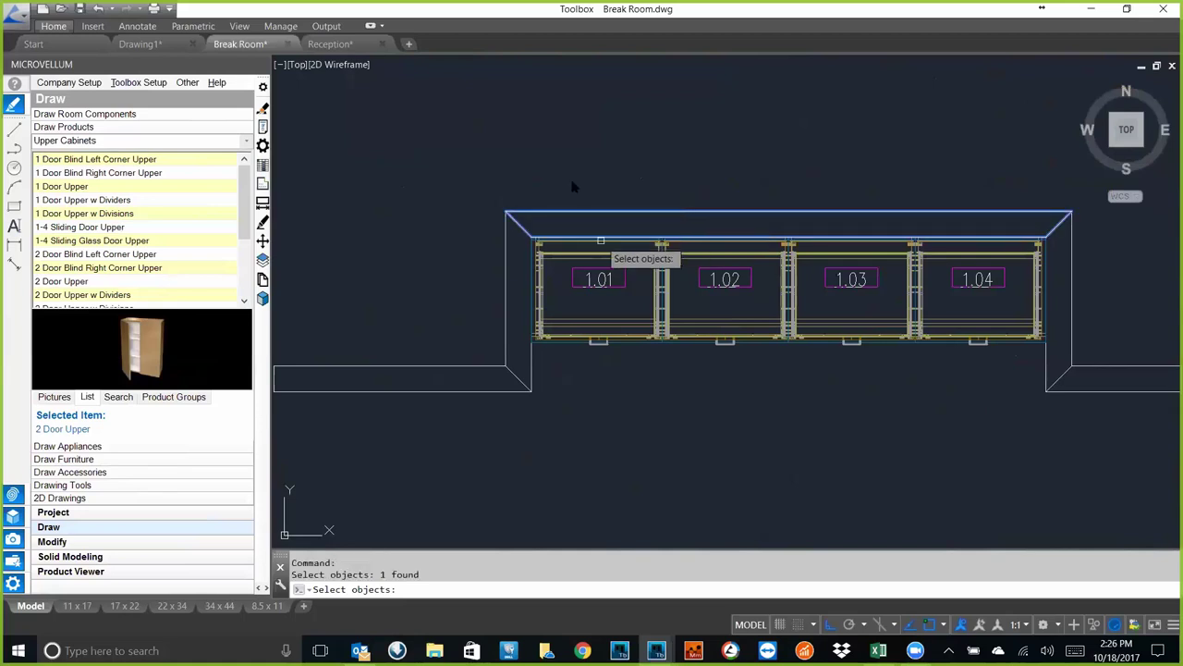
pyautogui.press('Return')
pyautogui.doubleClick(581, 357)
pyautogui.write('4')
pyautogui.click(593, 420)
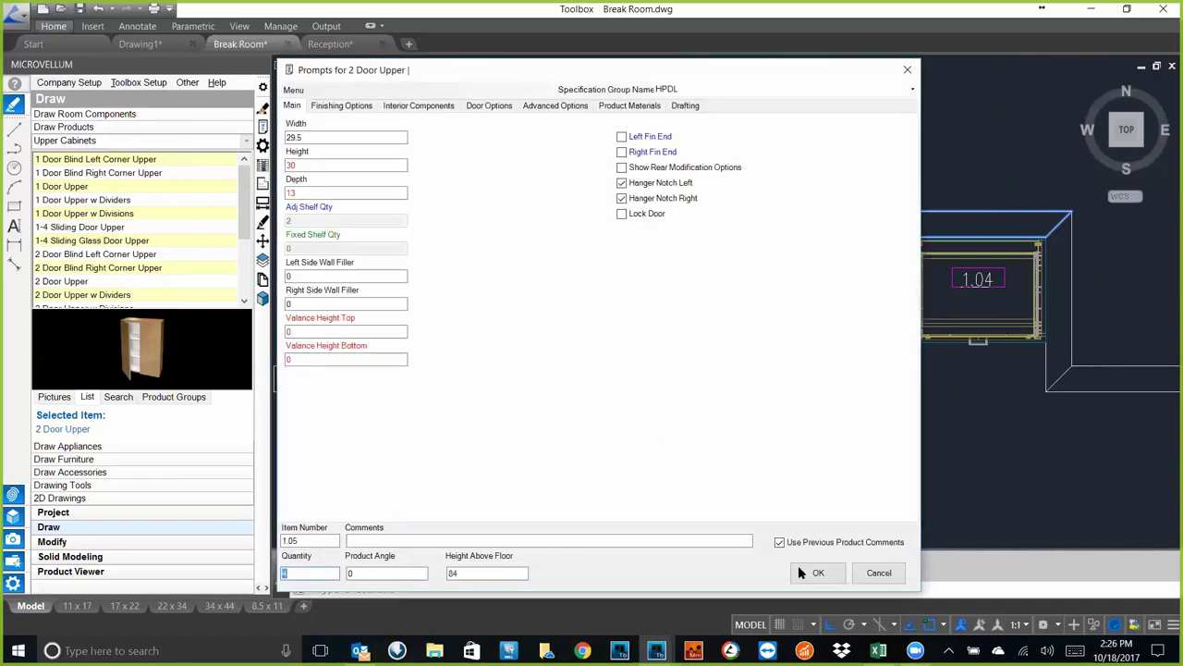
pyautogui.click(801, 568)
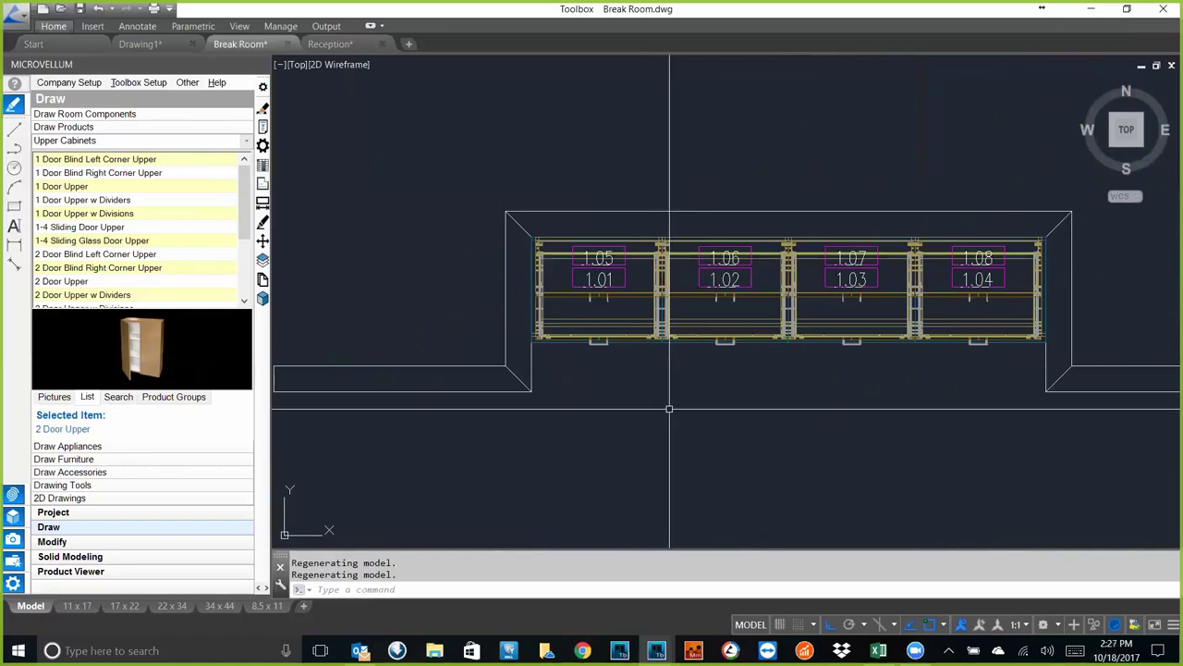
# - Edit the Left Side Wall Filler in the product prompts of upper cabinet 1.05 and apply it
pyautogui.scroll(6, 624, 324)
pyautogui.moveTo(537, 306); pyautogui.dragTo(566, 314, button='middle')
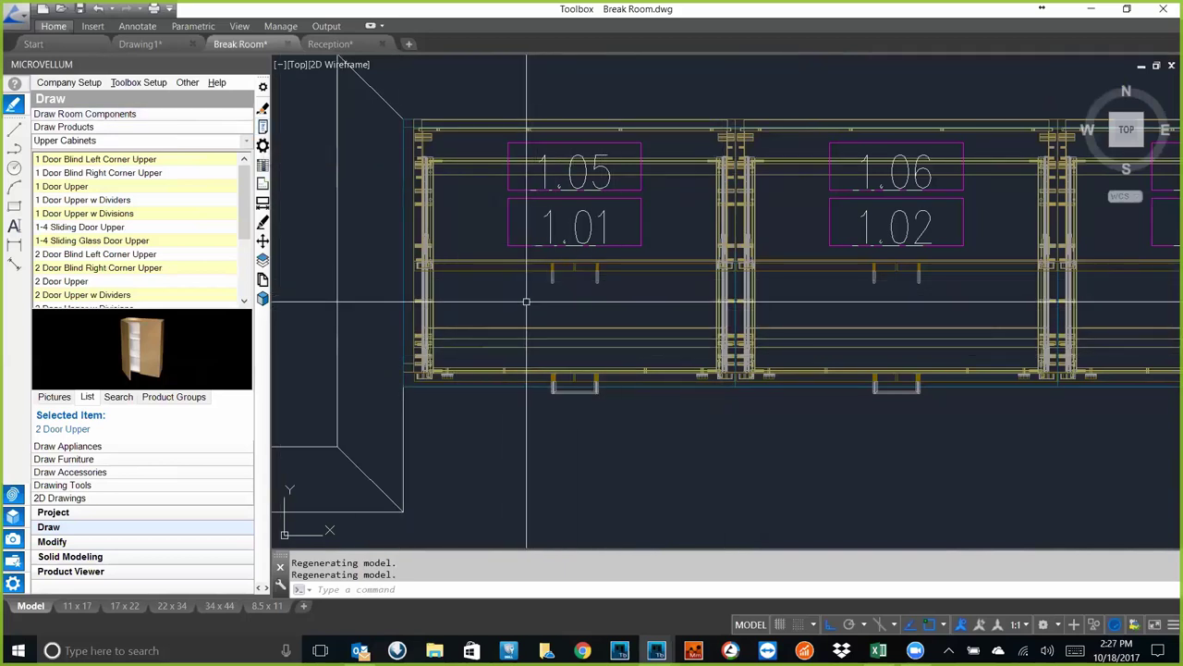
pyautogui.click(263, 126)
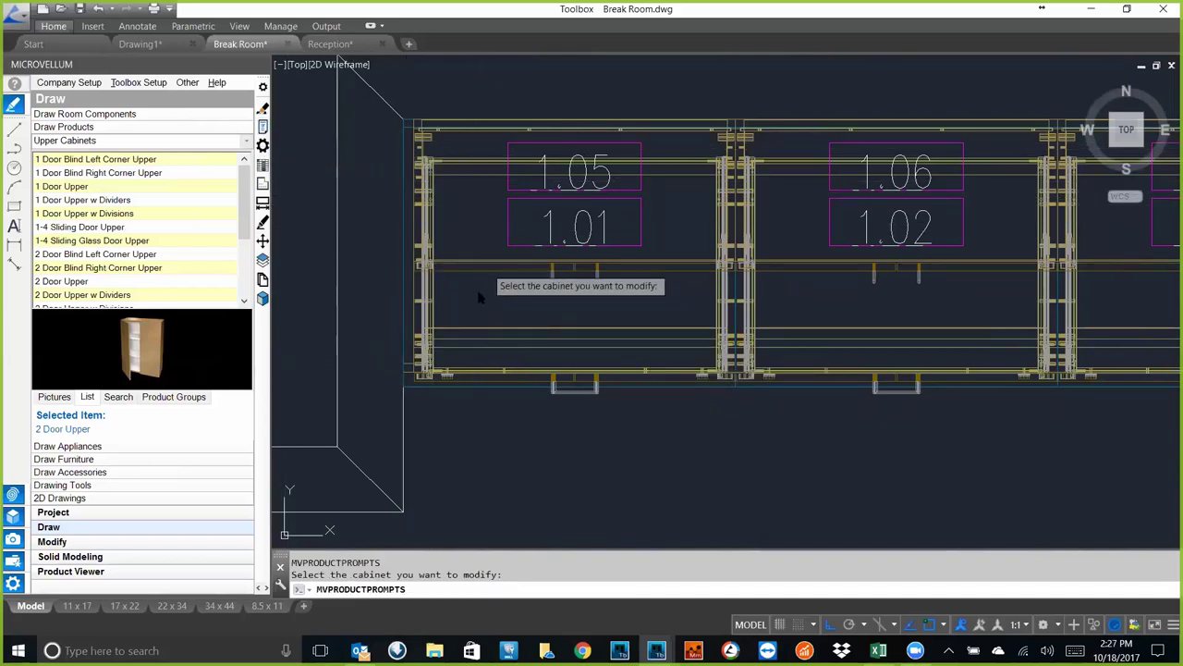
pyautogui.click(448, 218)
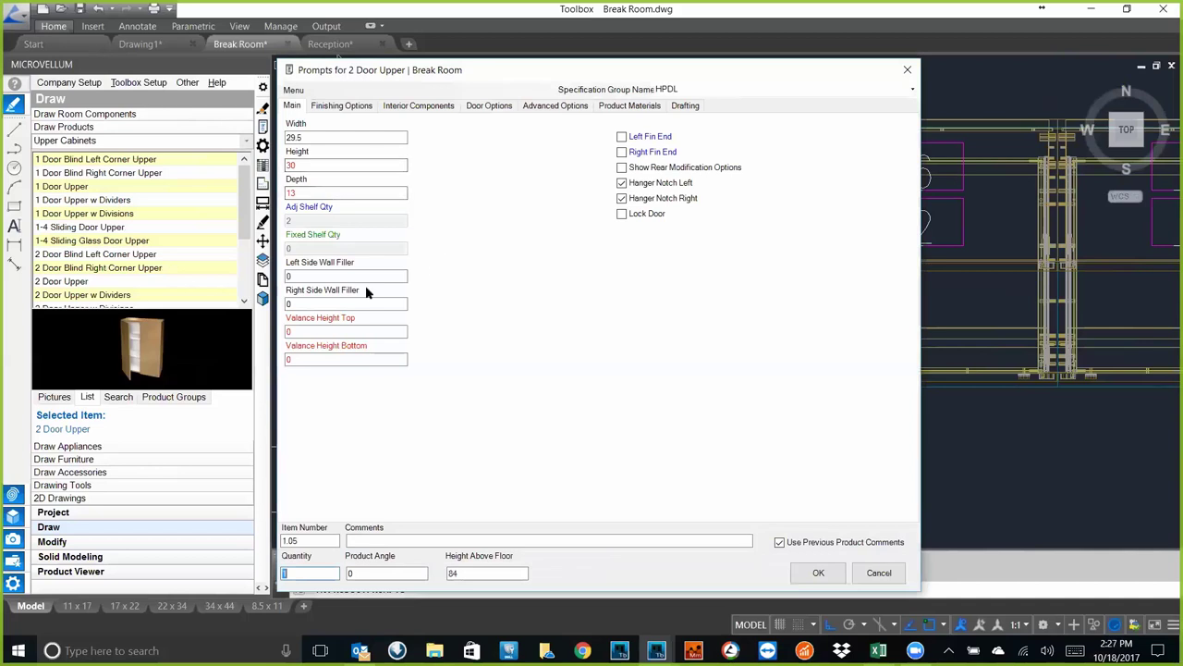
pyautogui.click(366, 273)
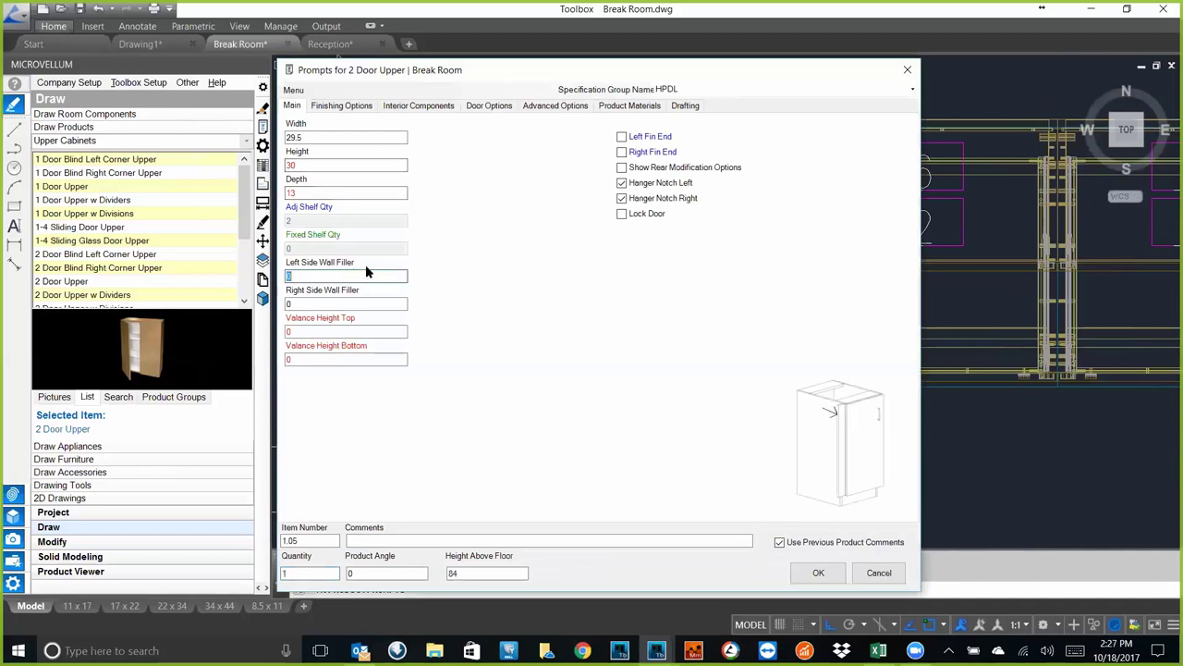
pyautogui.click(803, 572)
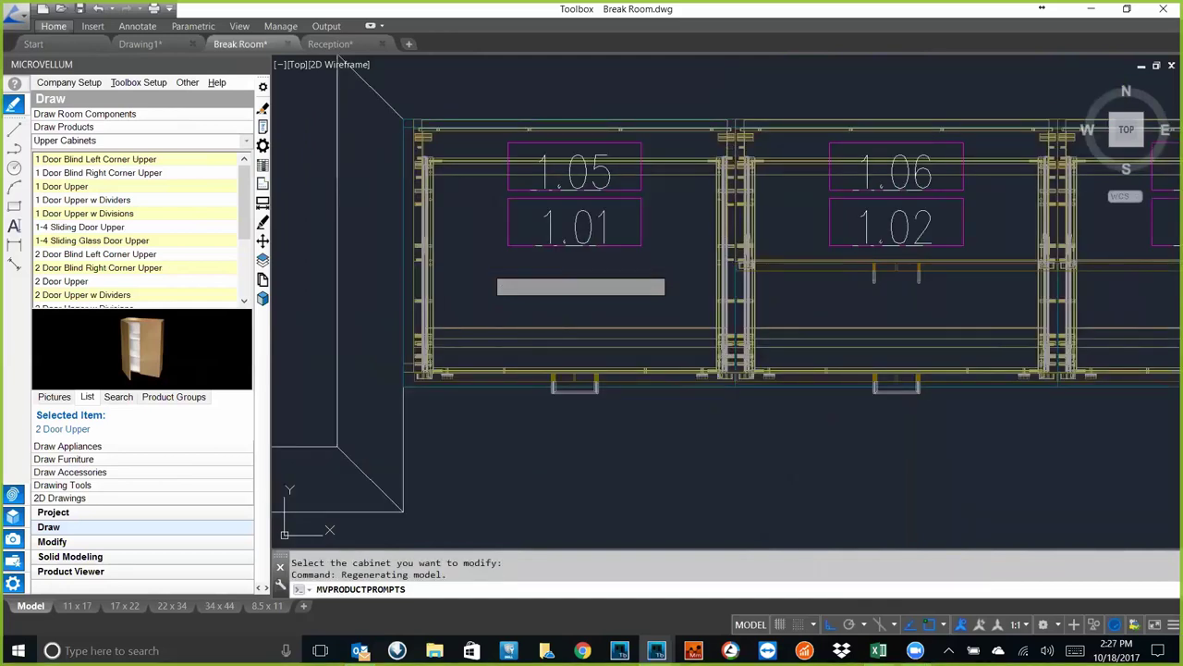
# - In the product prompts of upper cabinet 1.08, set Right Side Wall Filler to 1 and apply it
pyautogui.scroll(-5, 806, 297)
pyautogui.scroll(2, 925, 287)
pyautogui.moveTo(925, 286); pyautogui.dragTo(694, 278, button='middle')
pyautogui.click(875, 299)
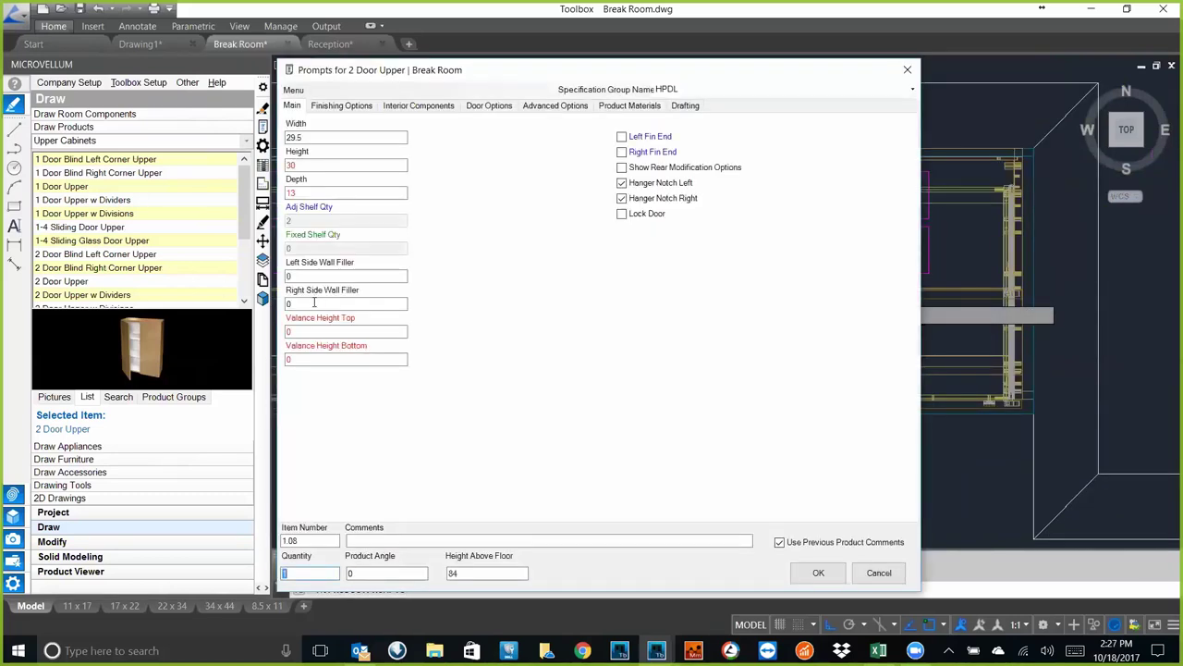
pyautogui.doubleClick(313, 303)
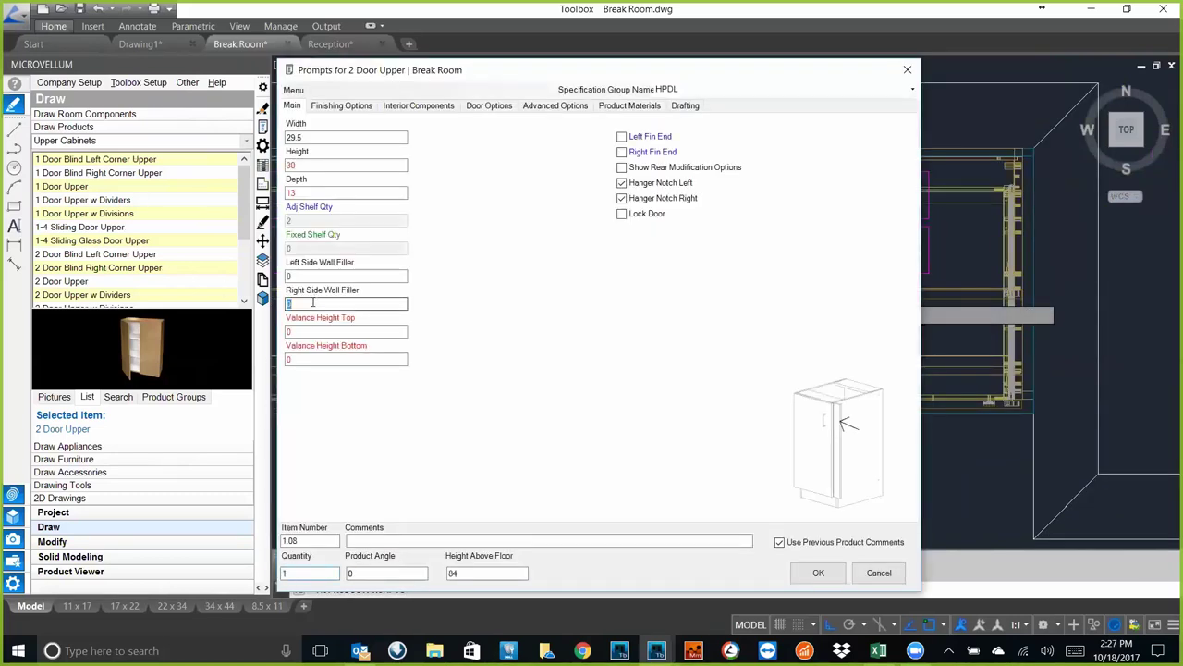
pyautogui.write('1')
pyautogui.click(820, 575)
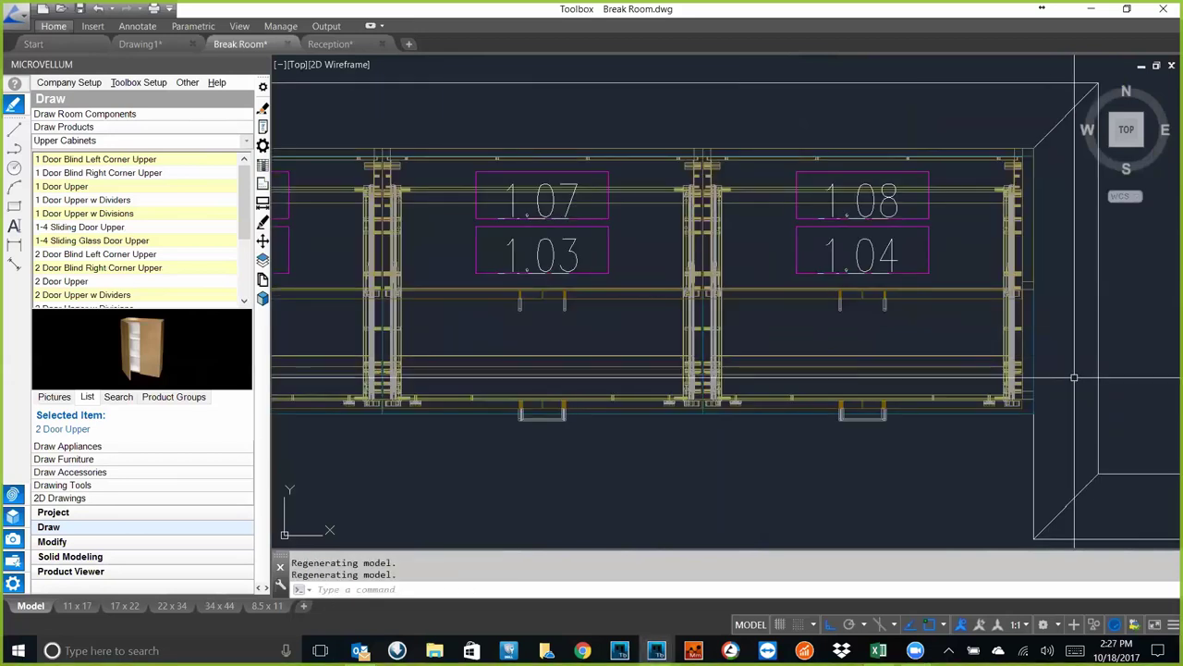
# - Switch to the southwest 3D view and look at the upper and base cabinets together
pyautogui.scroll(-5, 822, 420)
pyautogui.moveTo(822, 420); pyautogui.dragTo(817, 257, button='middle')
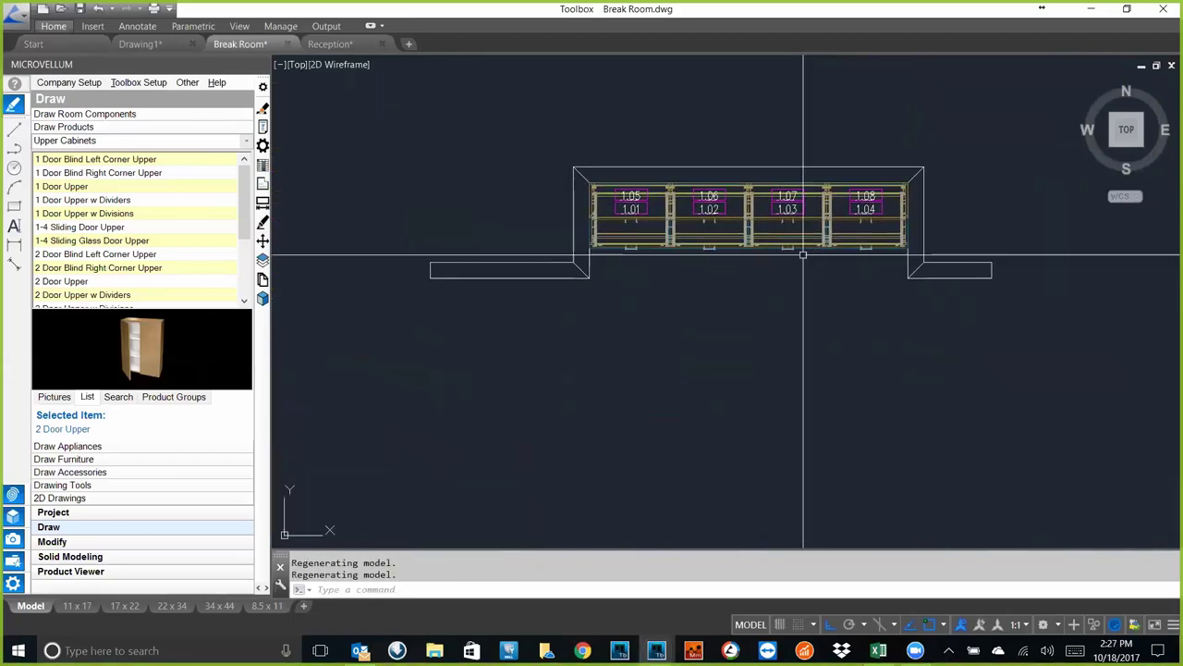
pyautogui.write('iso')
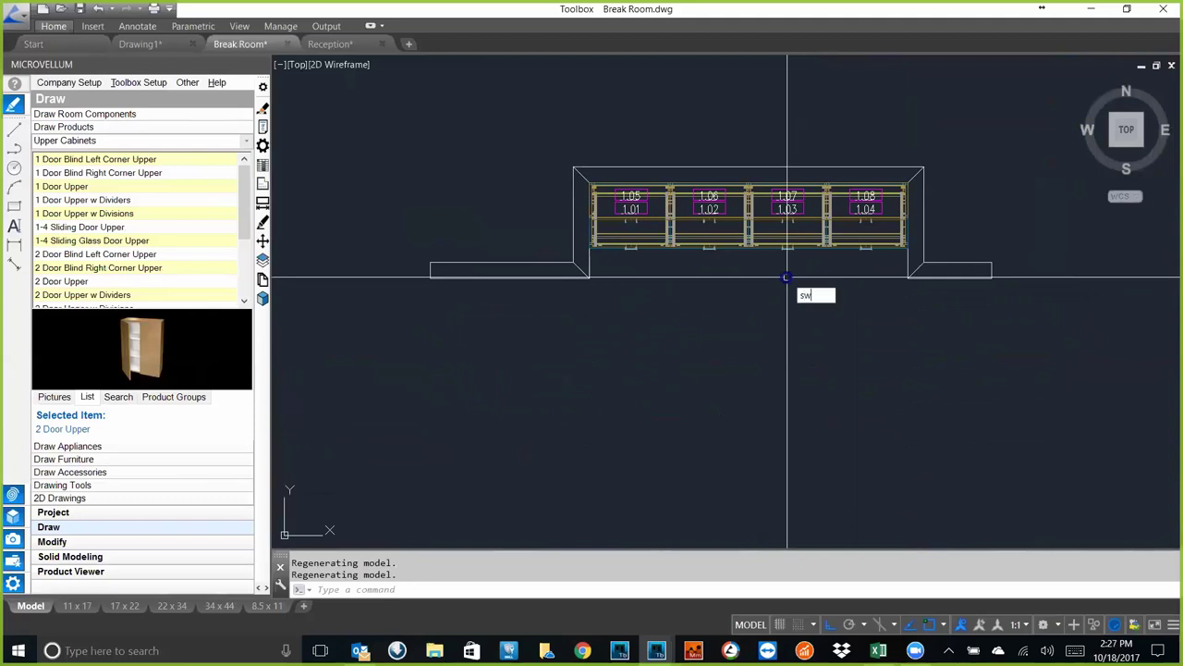
pyautogui.press('Return')
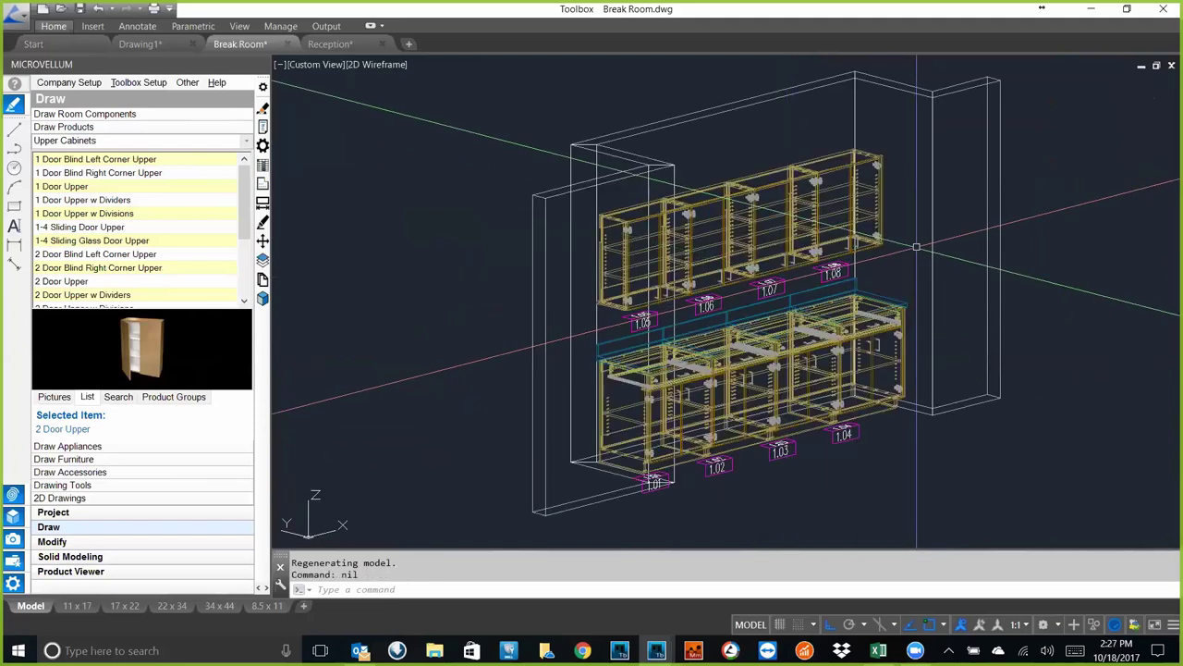
pyautogui.scroll(2, 825, 313)
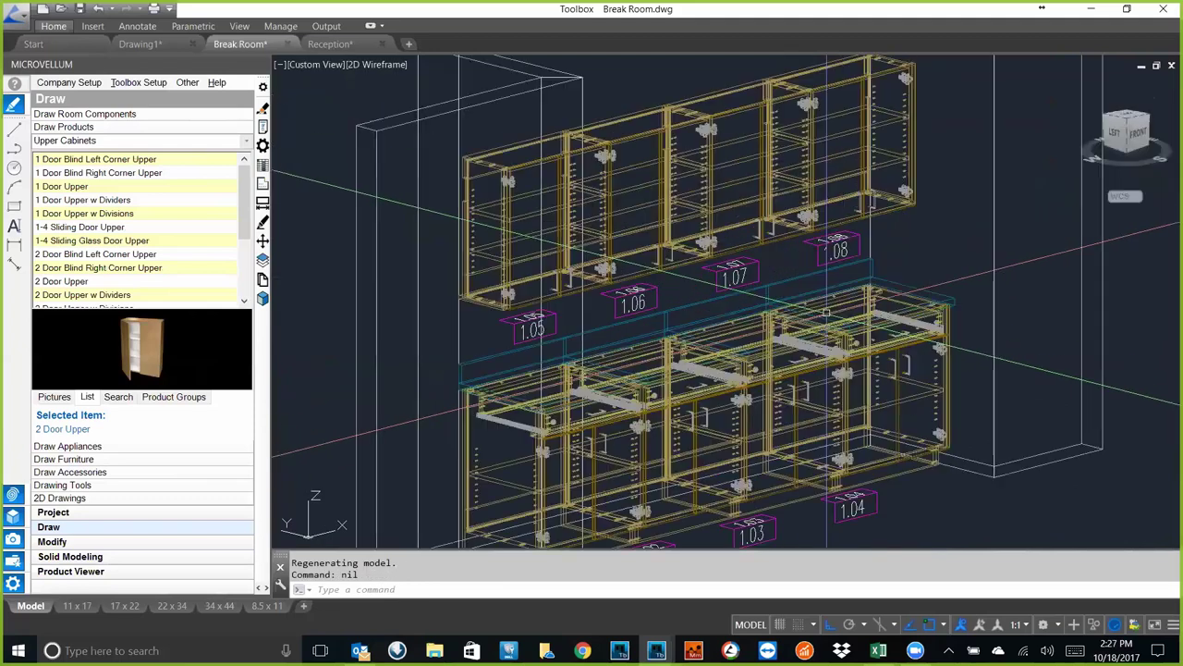
# - Display the Break Room model in the Realistic visual style to review the cabinet and countertop materials
pyautogui.write('vs')
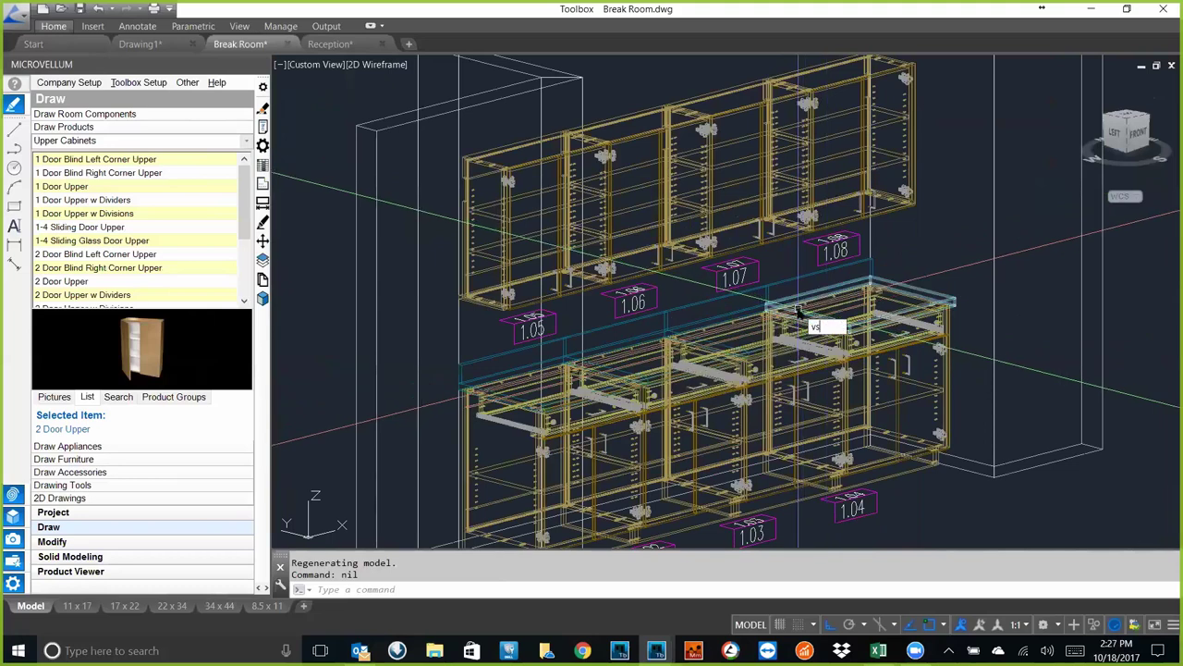
pyautogui.press('Return')
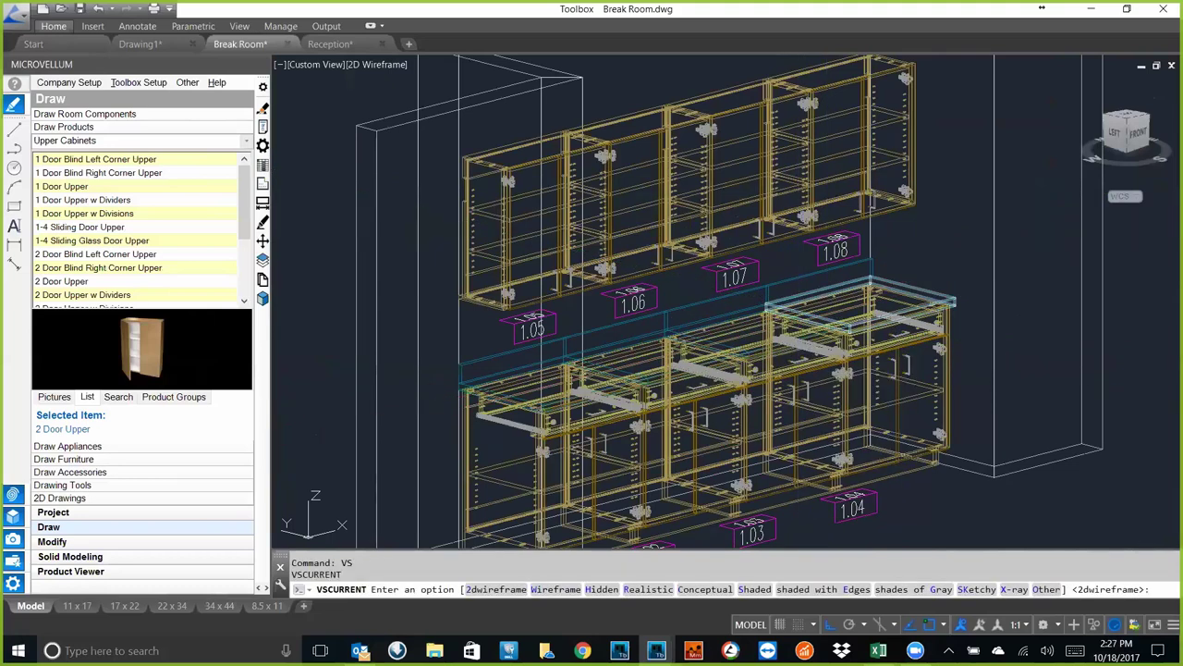
pyautogui.write('r')
pyautogui.press('Return')
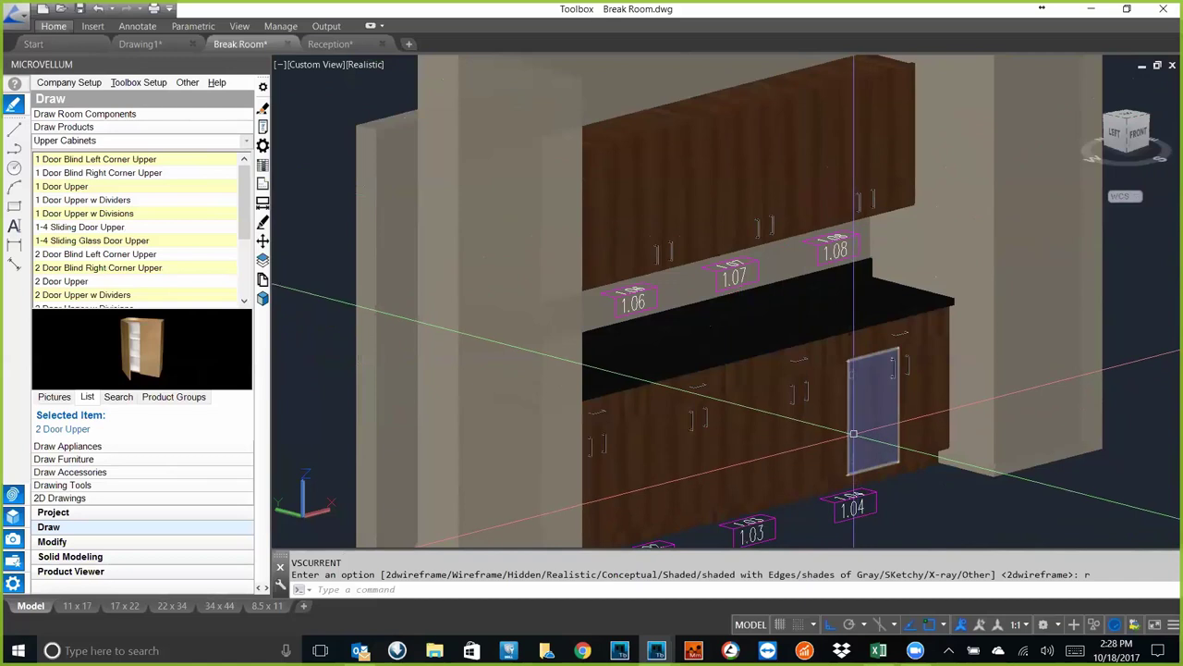
# - Display the Break Room model in the Conceptual visual style
pyautogui.write('VS')
pyautogui.press('Return')
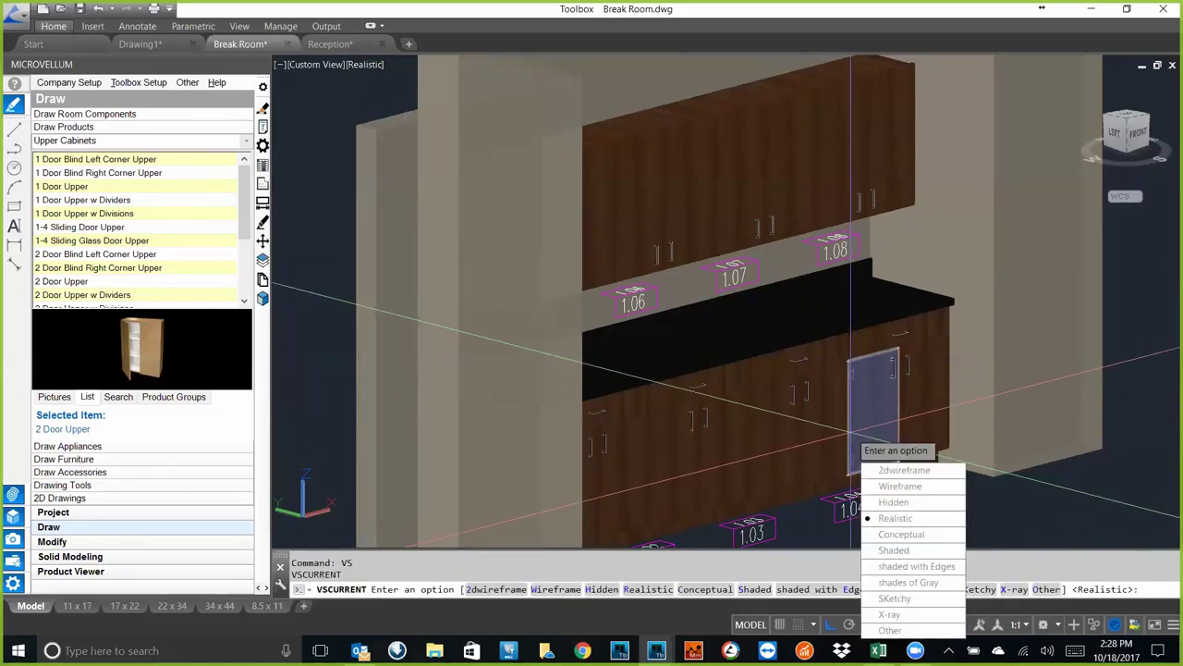
pyautogui.write('c')
pyautogui.press('Return')
# - Set the visual style back to 2D Wireframe with the entire room in view
pyautogui.write('v')
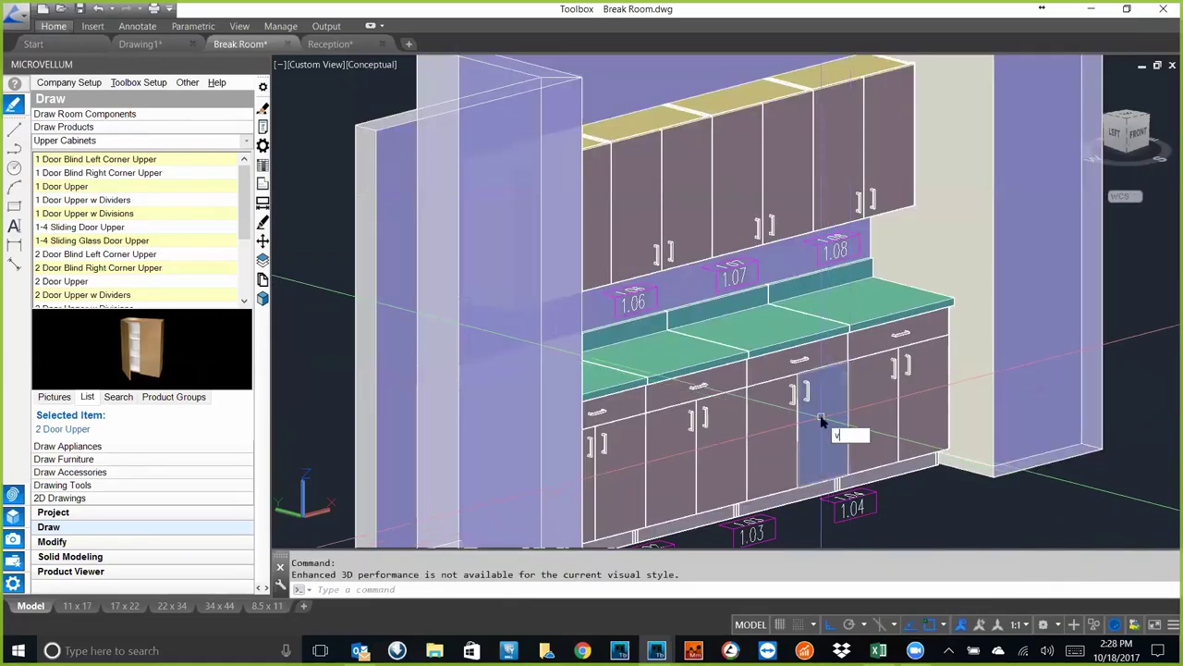
pyautogui.write('s')
pyautogui.press('Return')
pyautogui.write('2')
pyautogui.press('Return')
pyautogui.scroll(-5, 779, 275)
# - Cycle the ribbon through its full, panel-button and panel-title displays and back to tabs only
pyautogui.moveTo(686, 366)
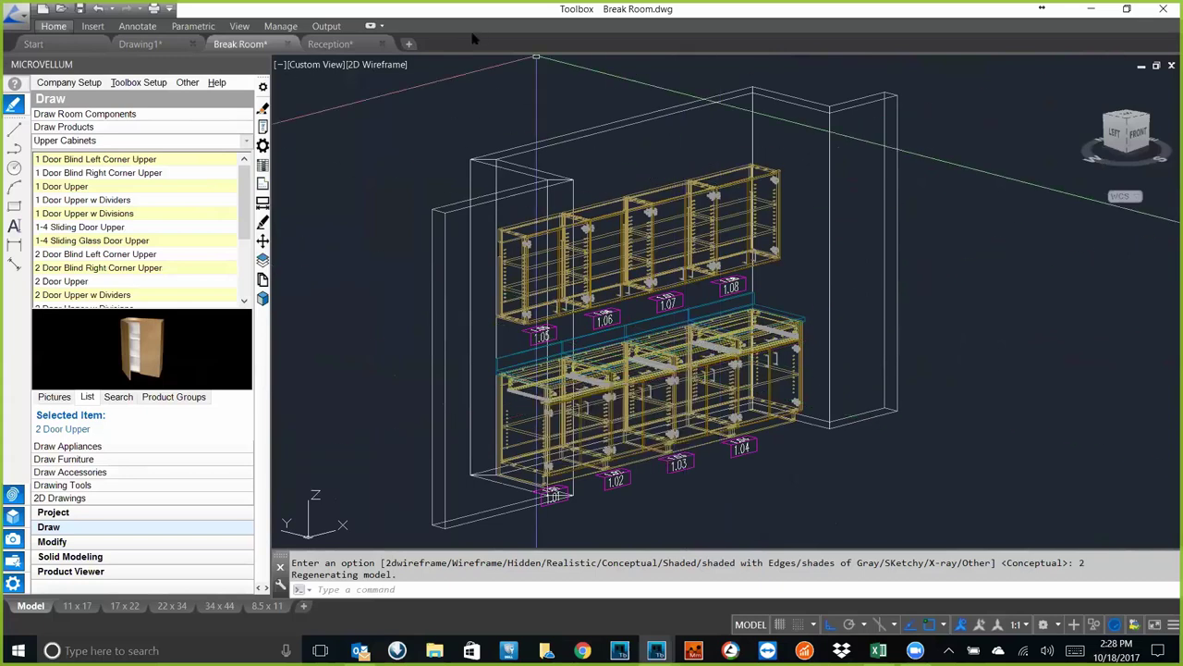
pyautogui.click(370, 25)
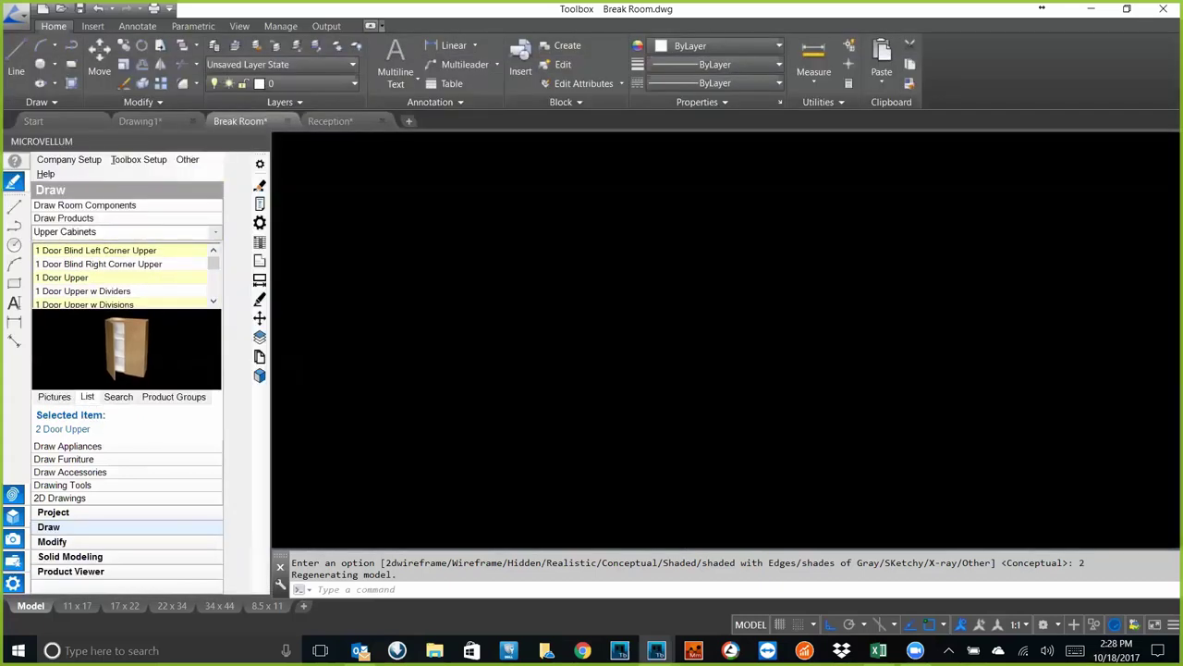
pyautogui.click(369, 26)
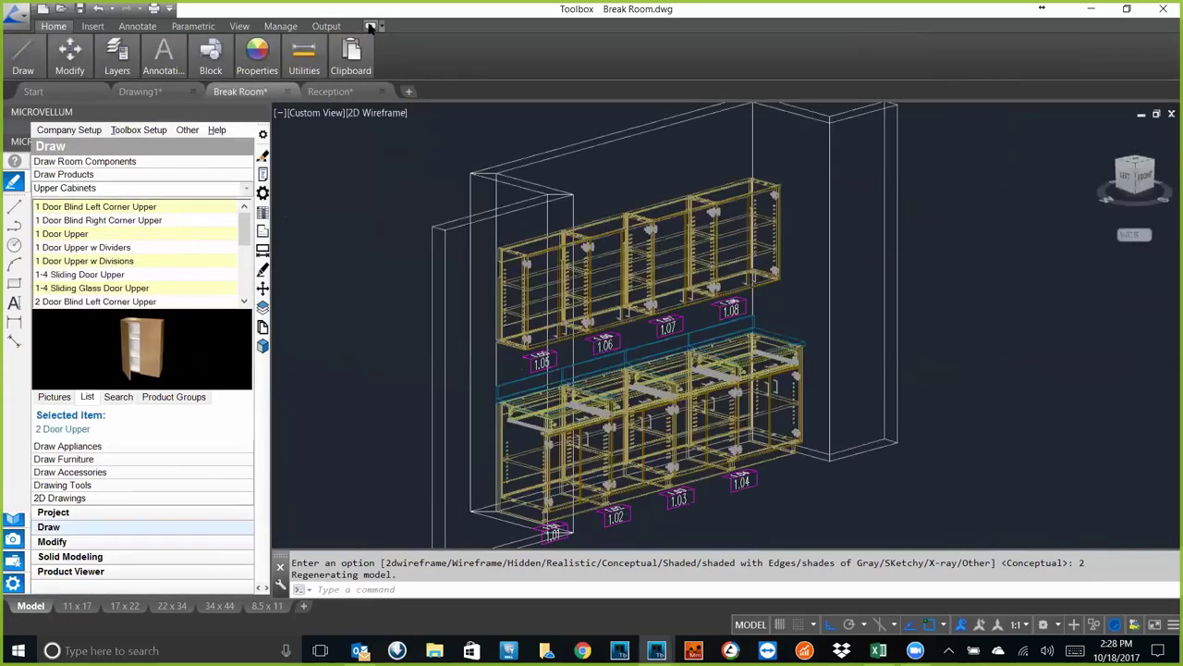
pyautogui.click(370, 26)
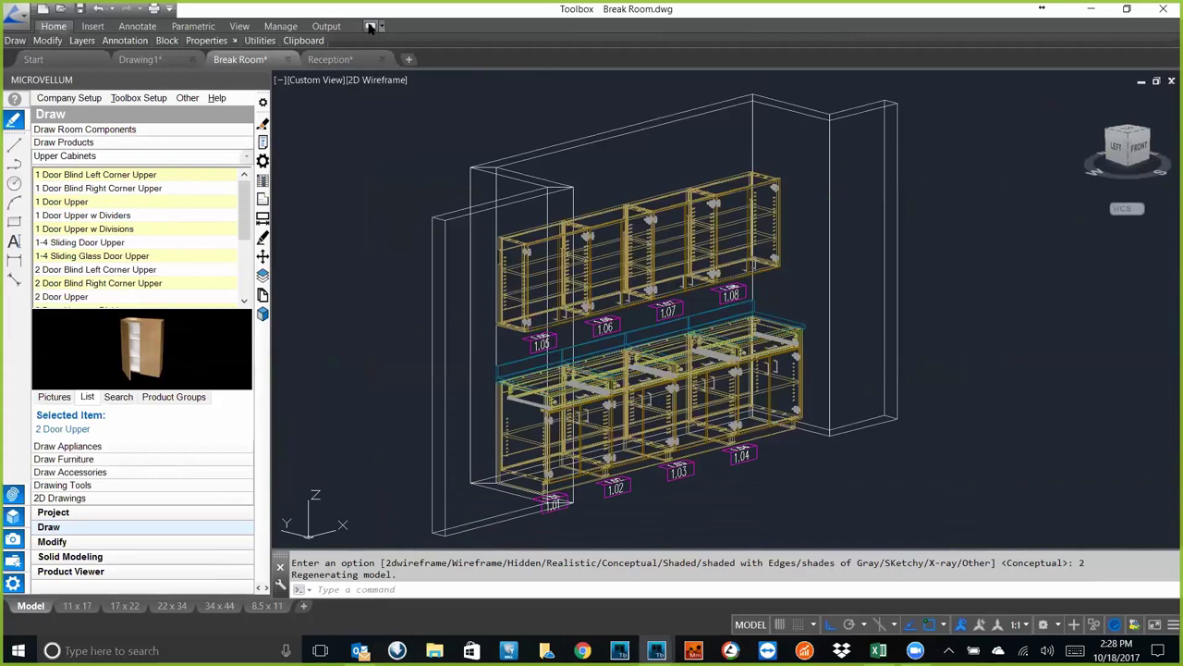
pyautogui.click(370, 26)
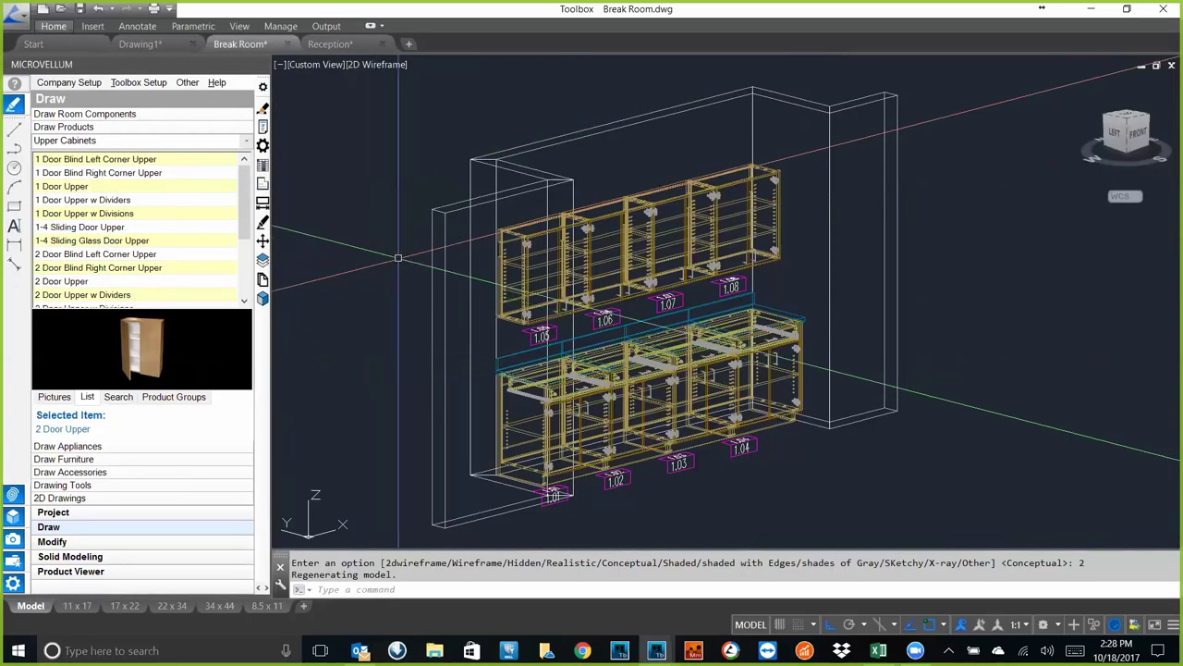
# - Return to the plan view of the current UCS, showing the complete Break Room walls with open space below them
pyautogui.write('plan')
pyautogui.press('Return')
pyautogui.press('Return')
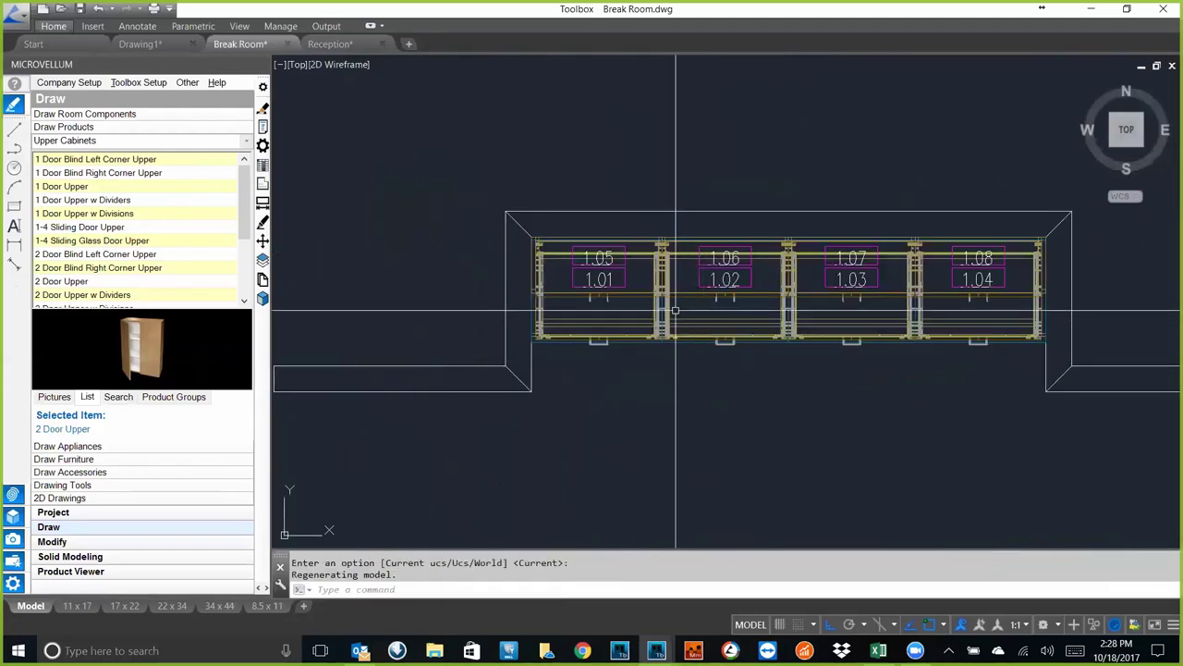
pyautogui.scroll(-3, 689, 296)
pyautogui.moveTo(692, 280)
pyautogui.mouseDown(button='middle')
pyautogui.moveTo(607, 198)
pyautogui.moveTo(566, 201)
pyautogui.mouseUp(button='middle')
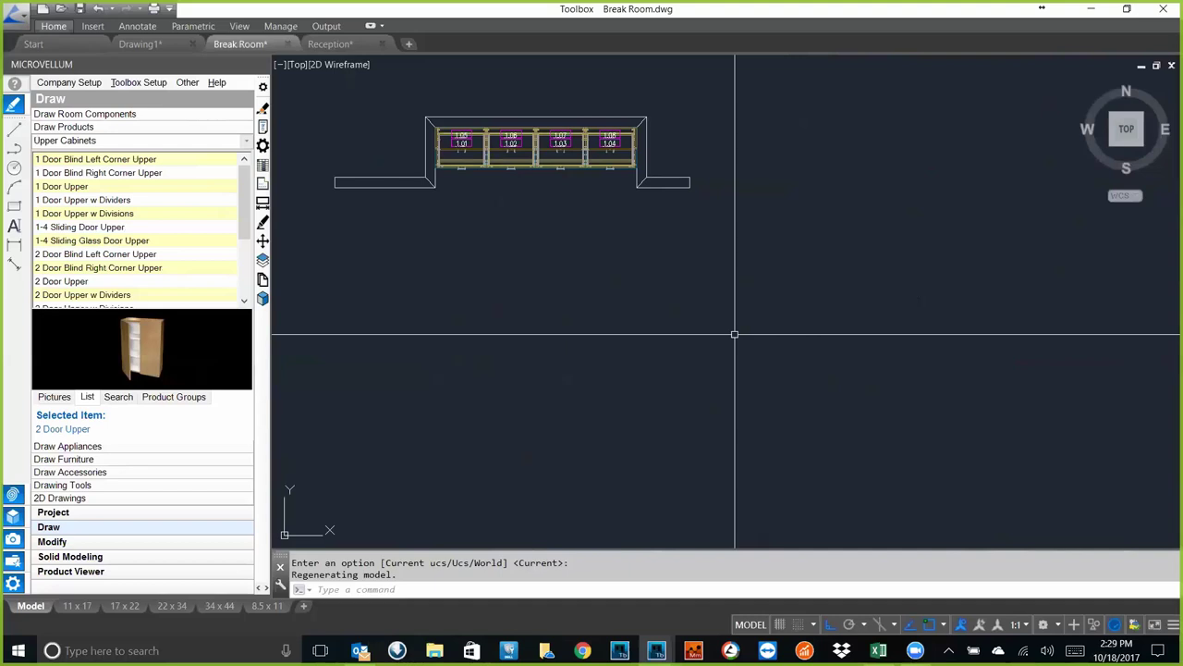
pyautogui.moveTo(660, 237); pyautogui.dragTo(630, 264, button='middle')
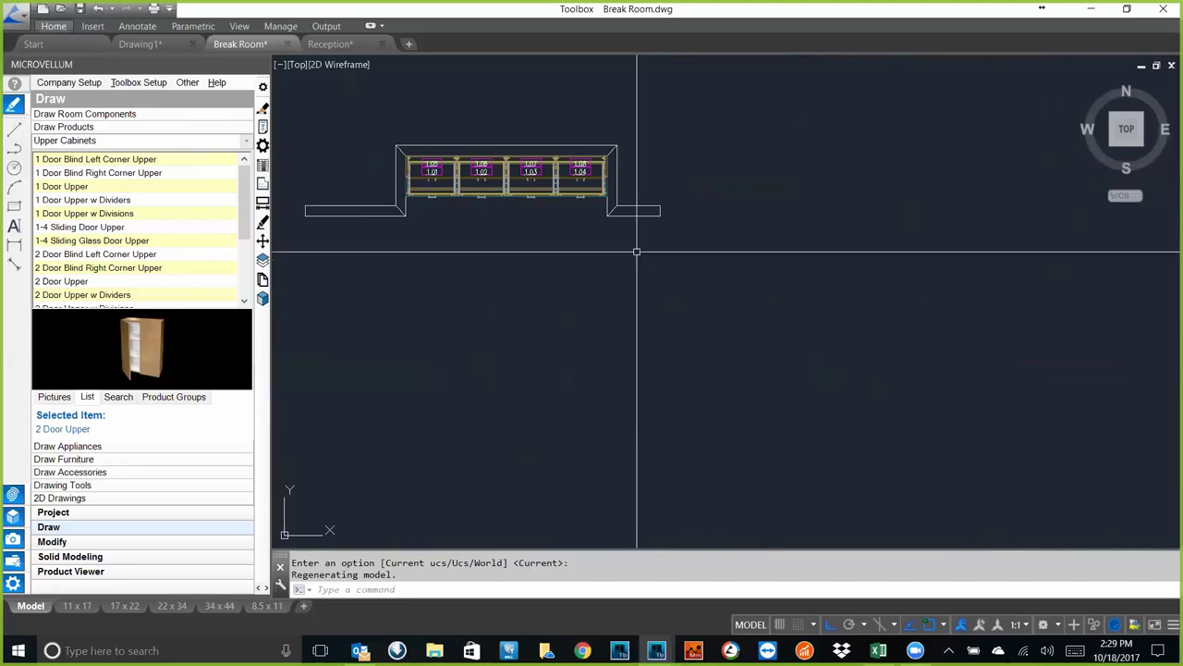
pyautogui.moveTo(631, 256); pyautogui.dragTo(641, 246, button='middle')
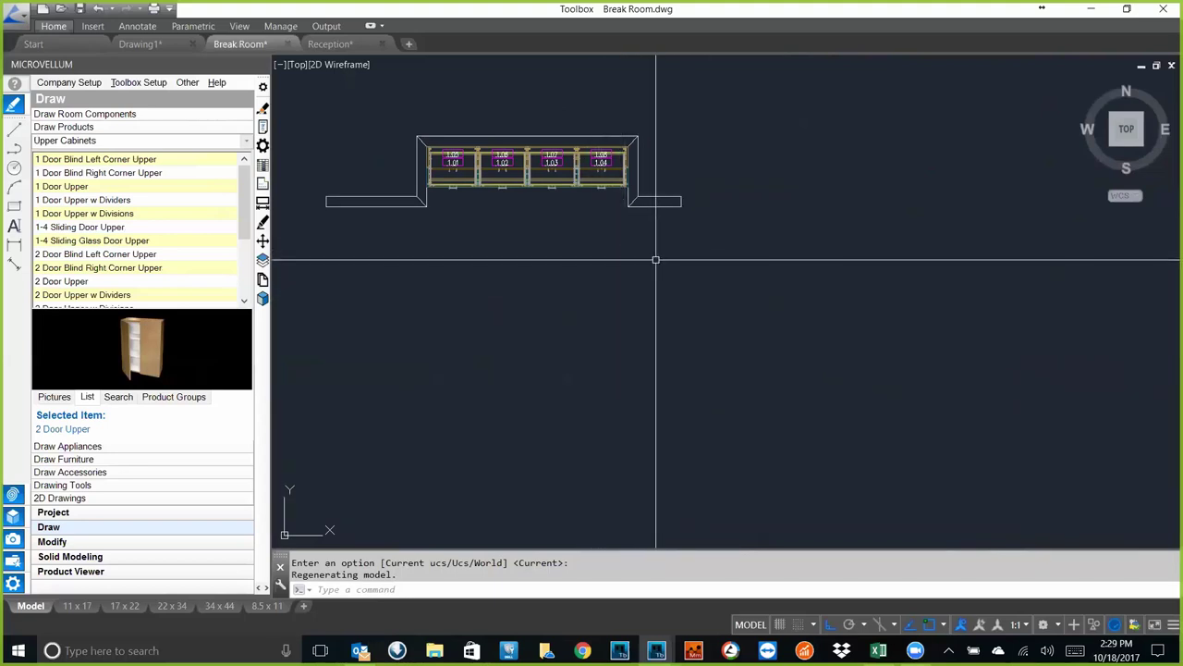
# - Examine the 2D Drawings commands and the Drawing Tools lists of common commands, common text and common blocks, including Elevation Symbol
pyautogui.scroll(3, 653, 255)
pyautogui.moveTo(652, 255)
pyautogui.mouseDown(button='middle')
pyautogui.moveTo(634, 258)
pyautogui.moveTo(698, 307)
pyautogui.mouseUp(button='middle')
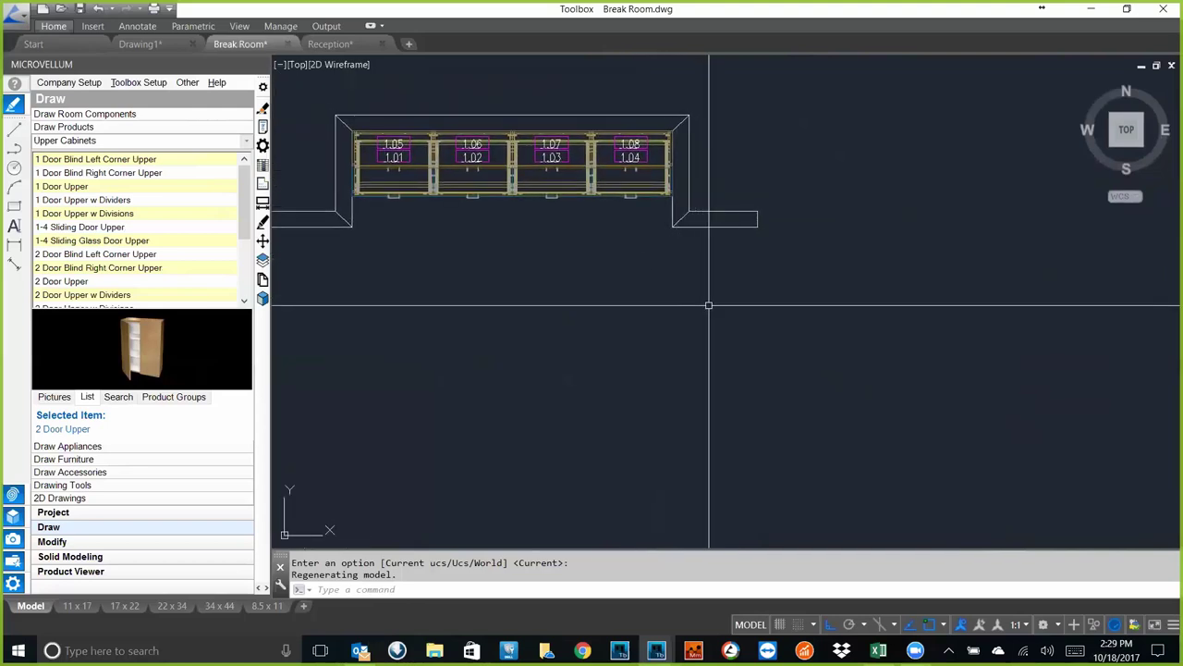
pyautogui.scroll(-2, 709, 305)
pyautogui.moveTo(678, 293); pyautogui.dragTo(592, 246, button='middle')
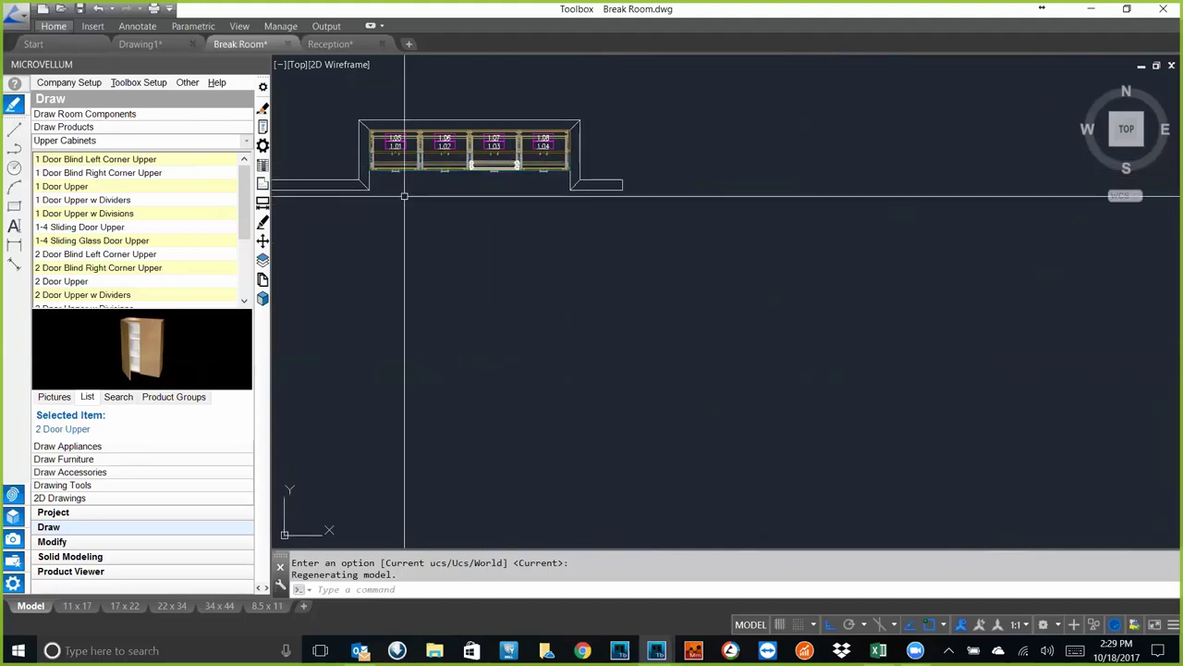
pyautogui.click(67, 499)
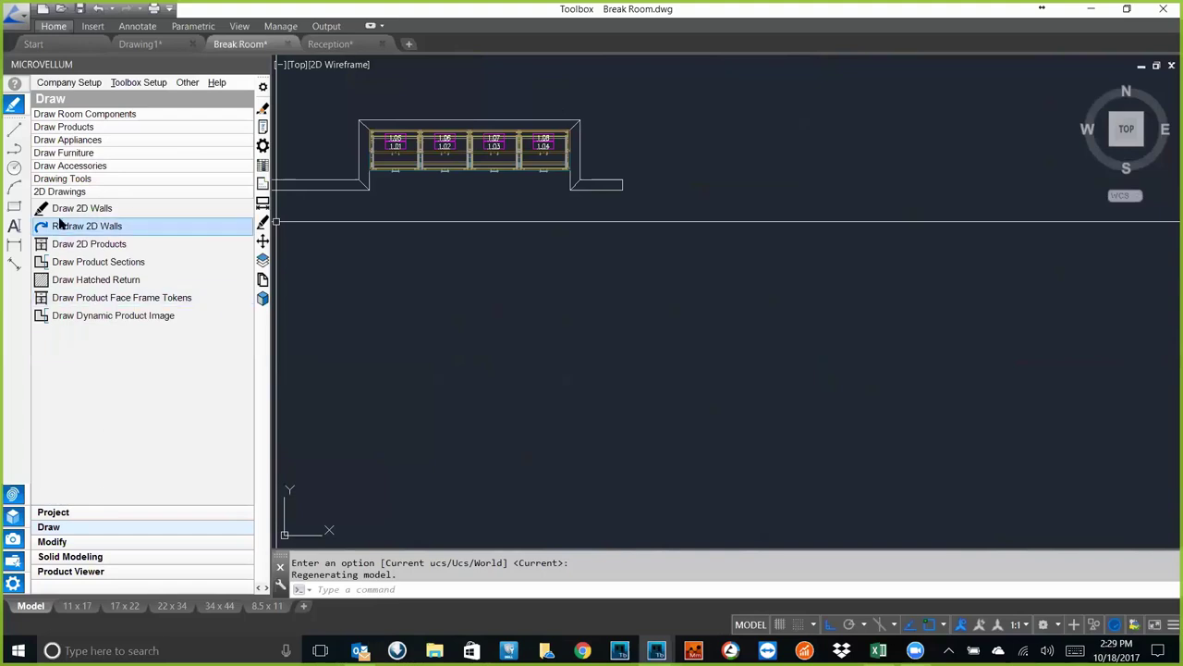
pyautogui.click(74, 179)
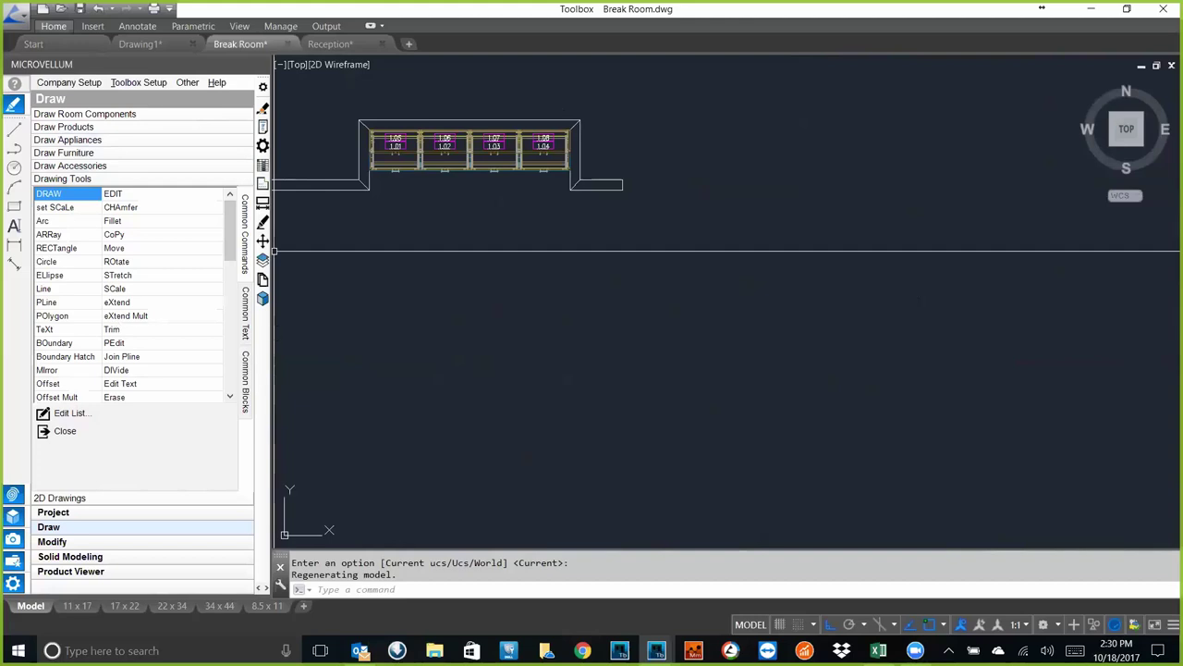
pyautogui.click(246, 328)
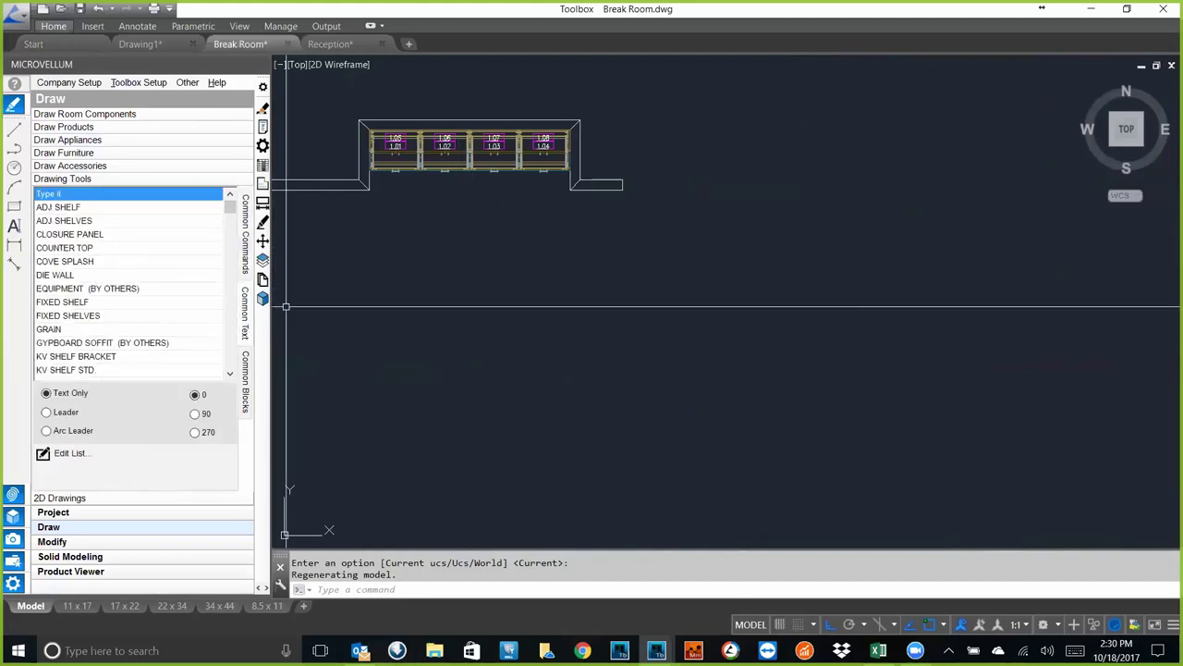
pyautogui.click(247, 393)
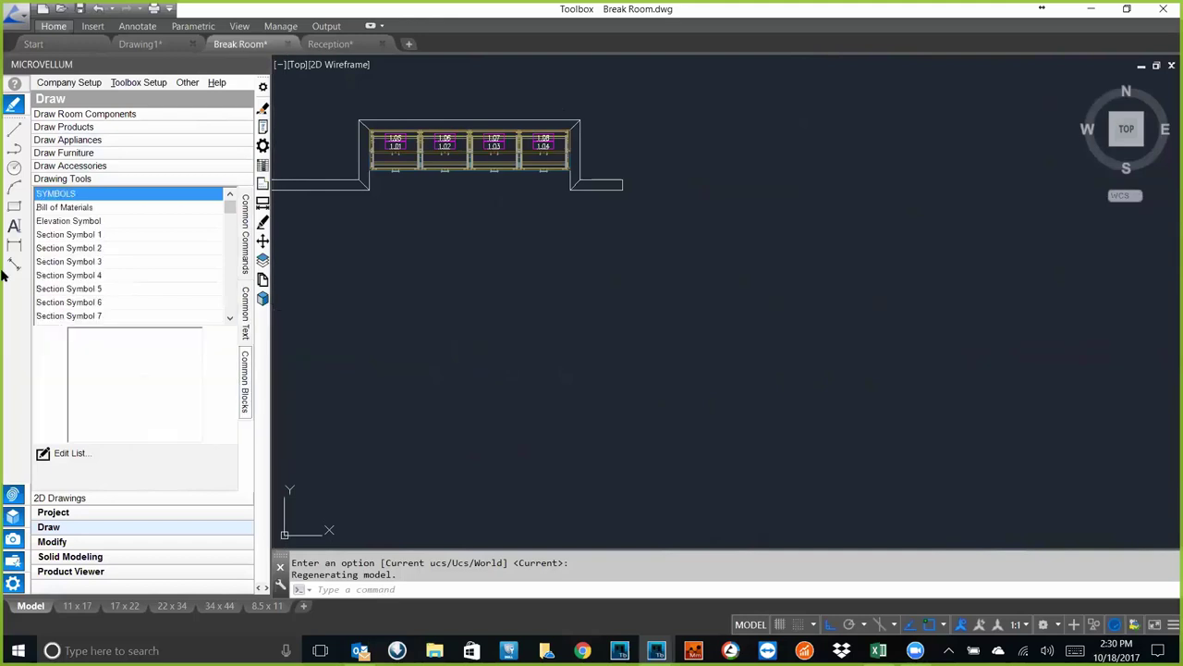
pyautogui.click(63, 234)
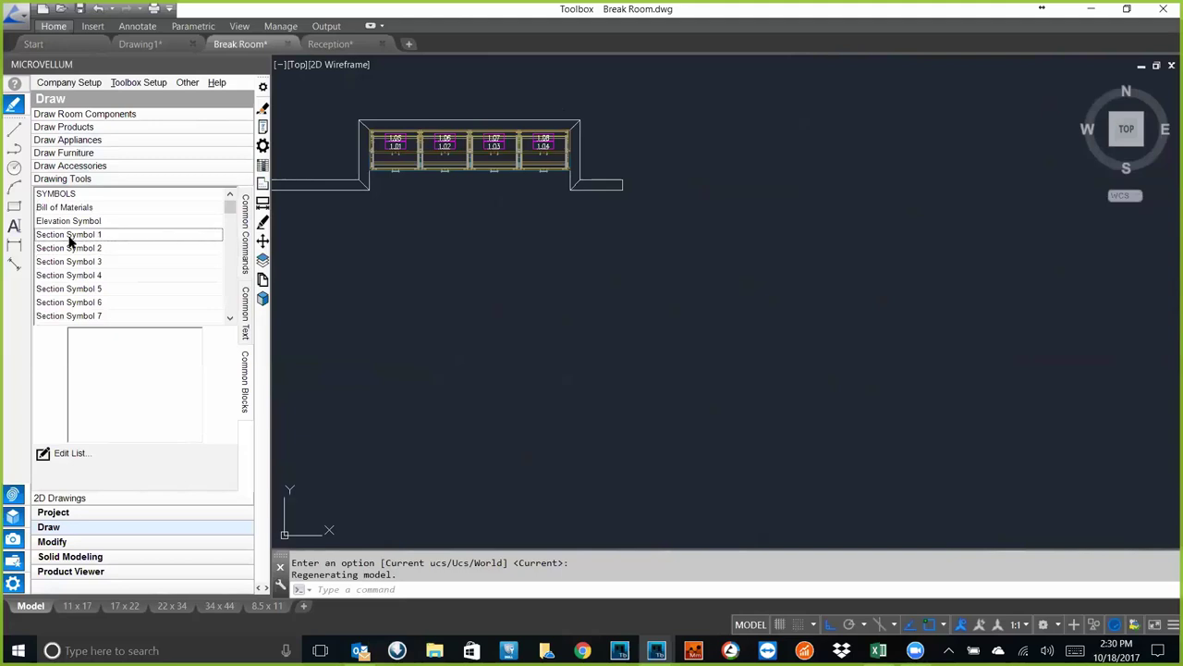
pyautogui.press('Up')
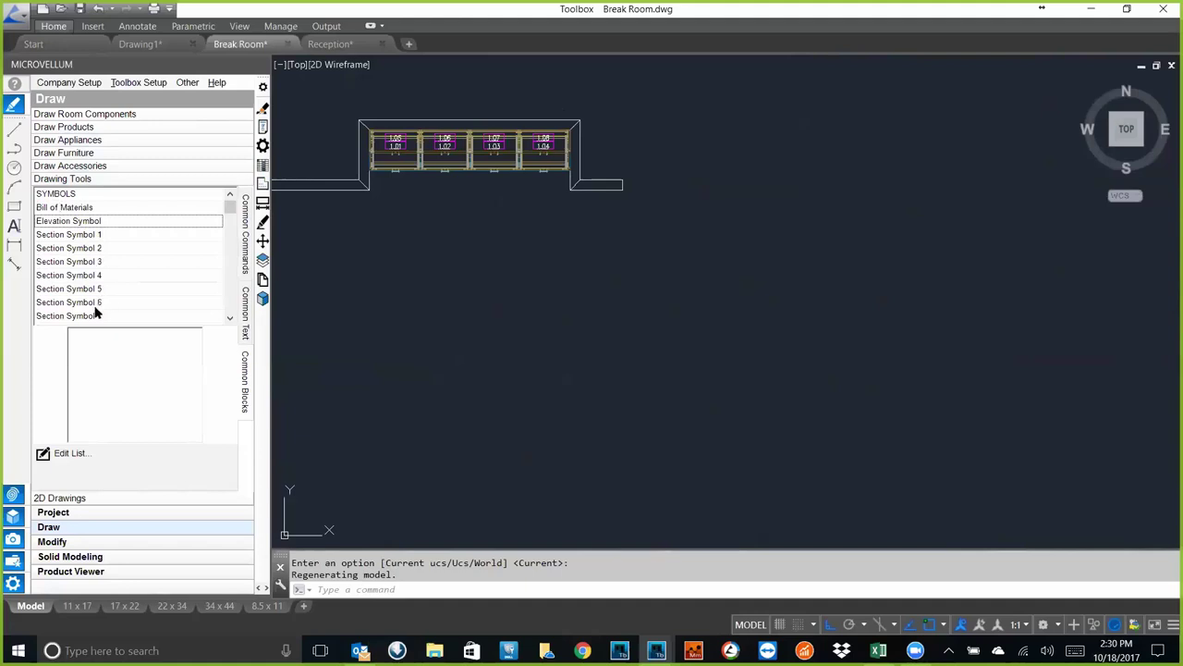
pyautogui.press('Return')
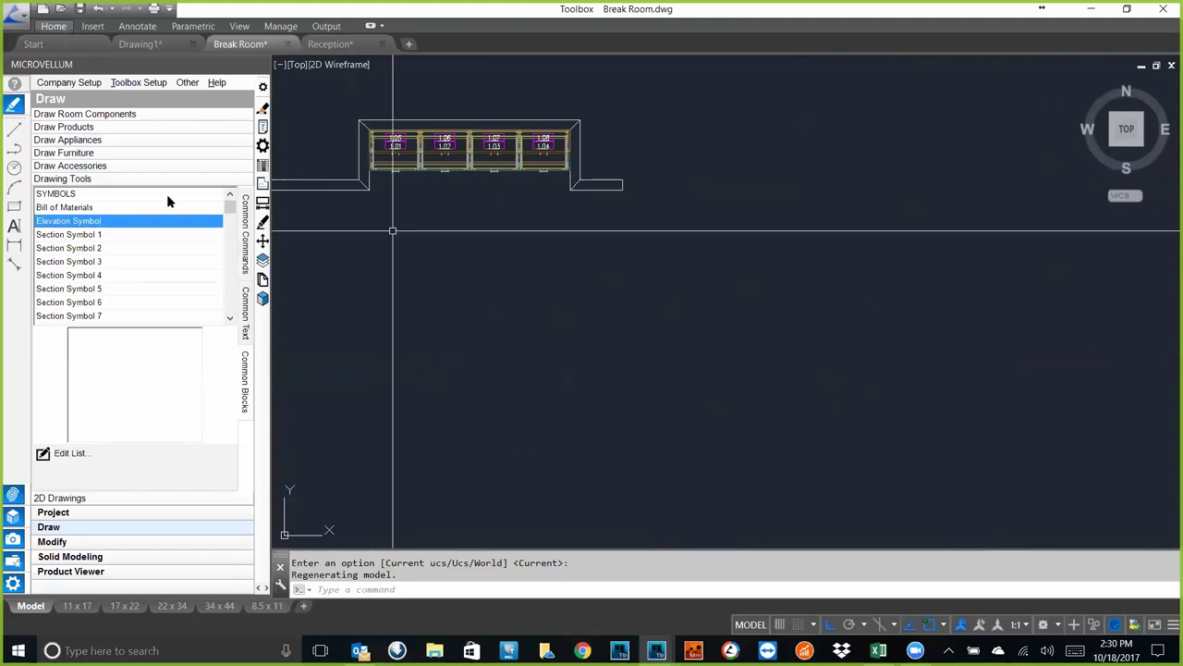
# - Draw the 2D elevation of the wall behind the cabinets with all its products, placed 220 straight below the alcove's left front corner
pyautogui.click(102, 497)
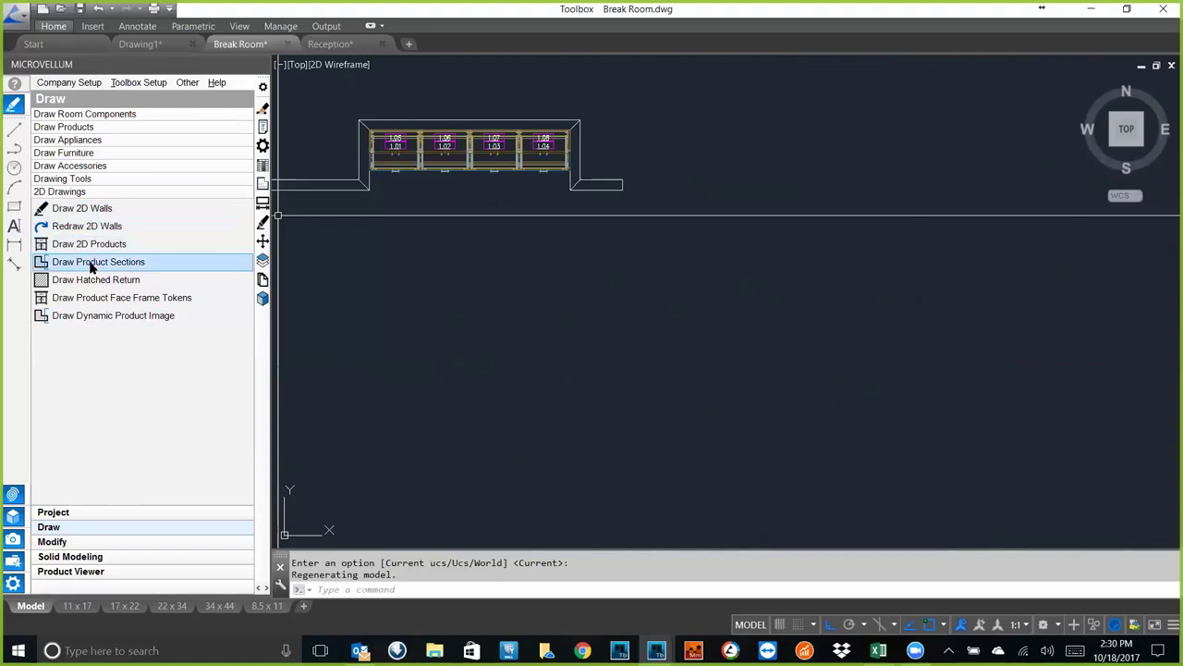
pyautogui.click(46, 209)
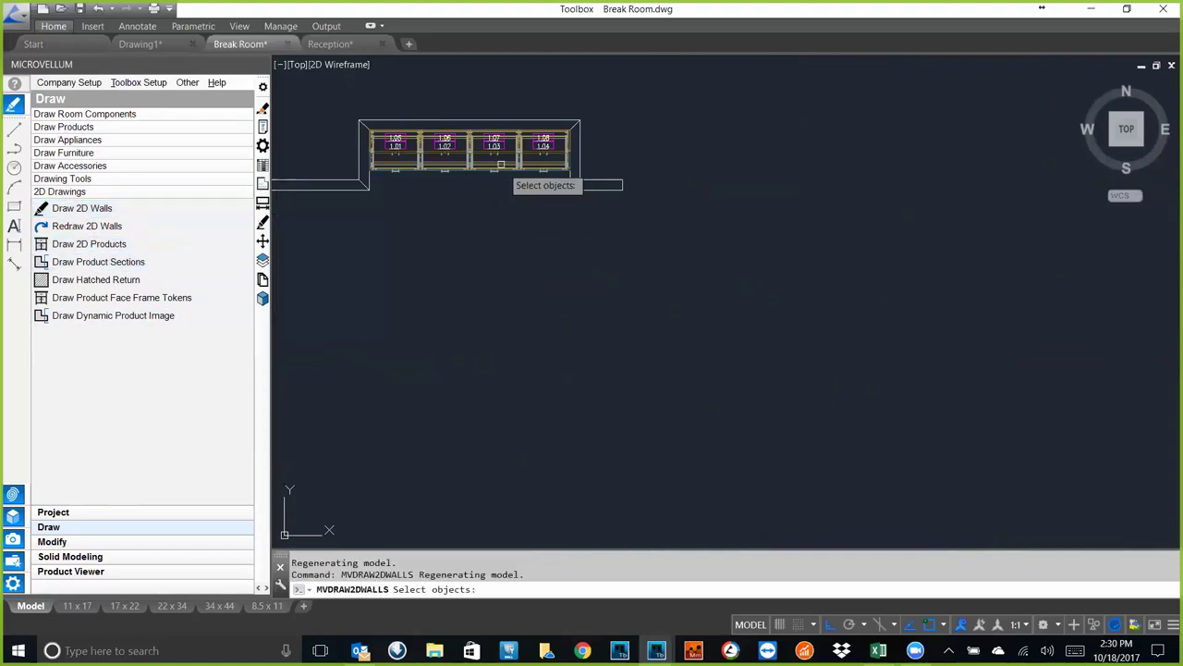
pyautogui.click(461, 121)
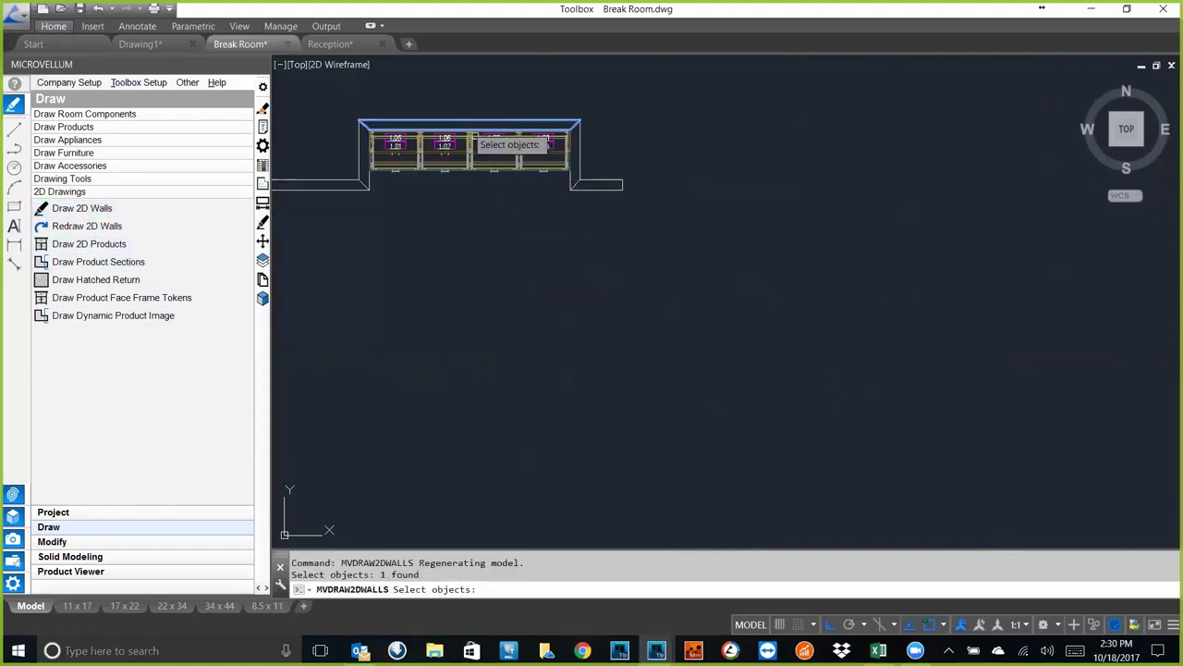
pyautogui.press('Return')
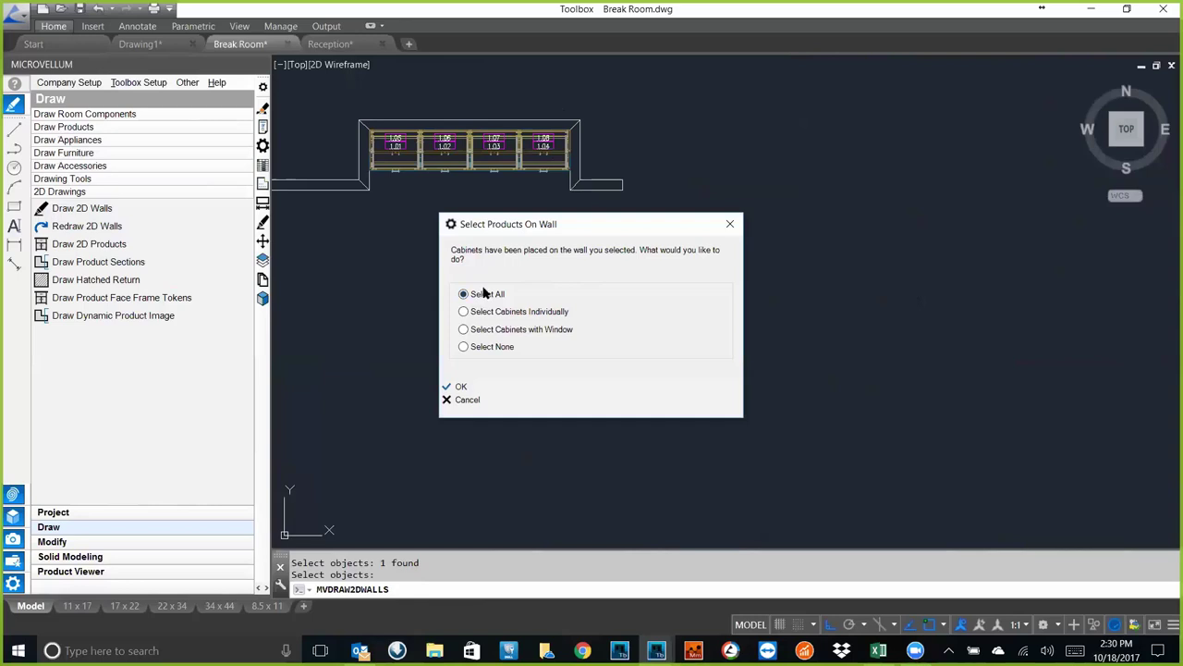
pyautogui.click(466, 389)
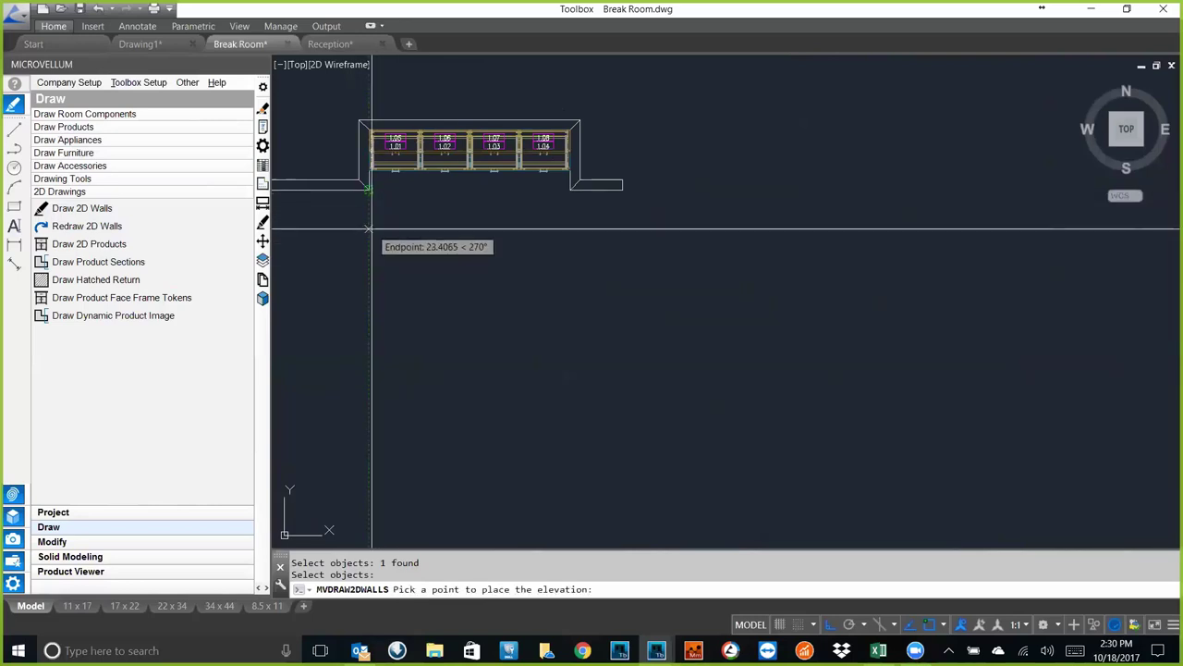
pyautogui.write('220')
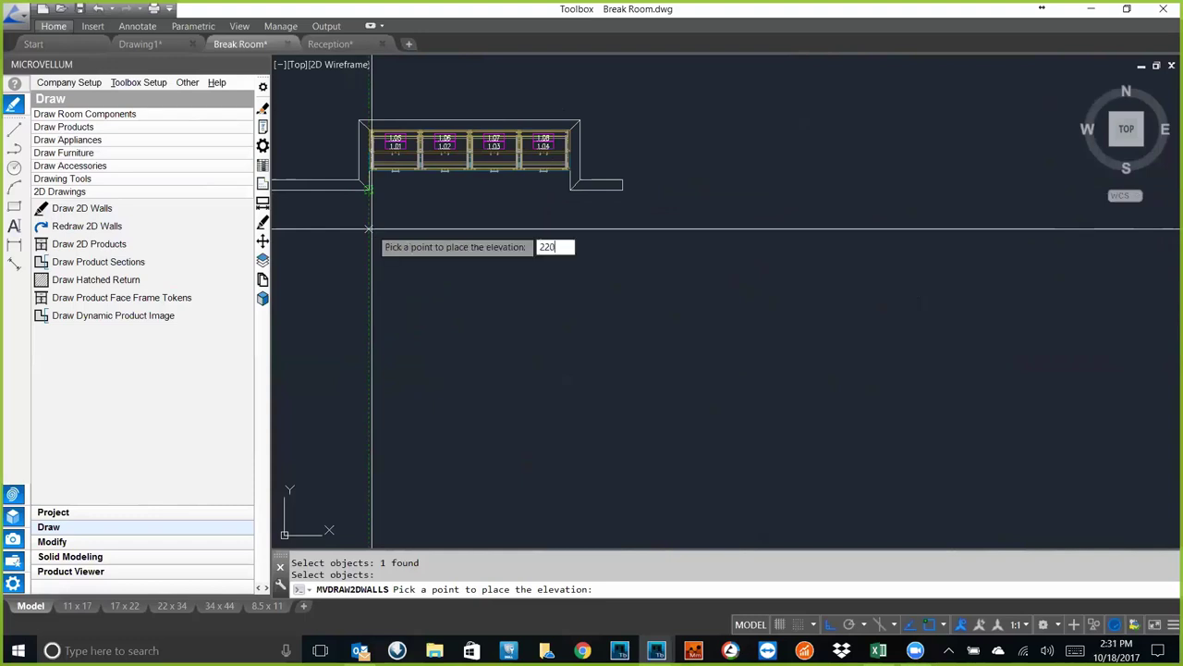
pyautogui.press('Return')
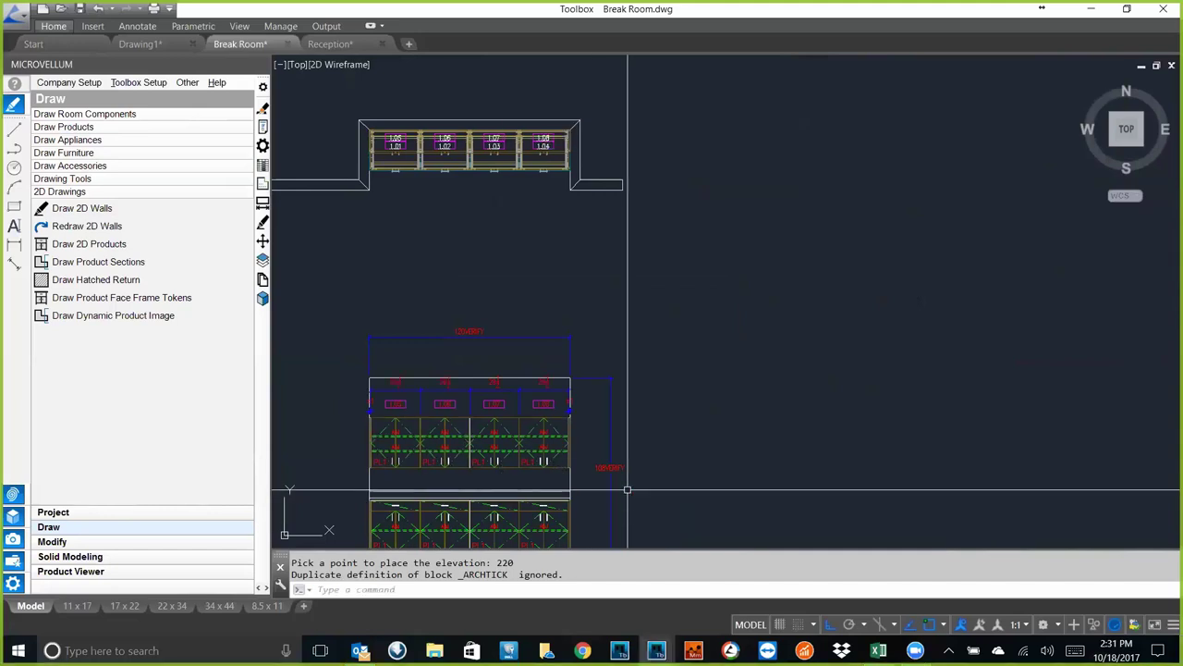
# - Erase the small elevation label below the new wall elevation
pyautogui.moveTo(499, 419); pyautogui.dragTo(525, 325, button='middle')
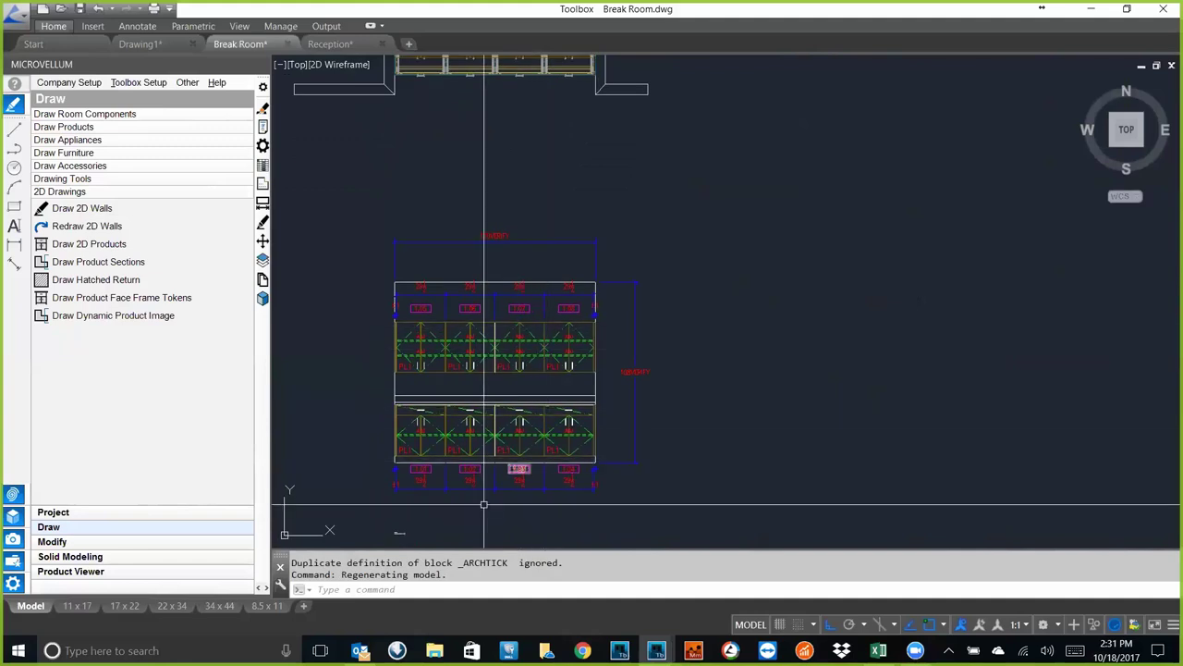
pyautogui.click(418, 523)
pyautogui.click(392, 538)
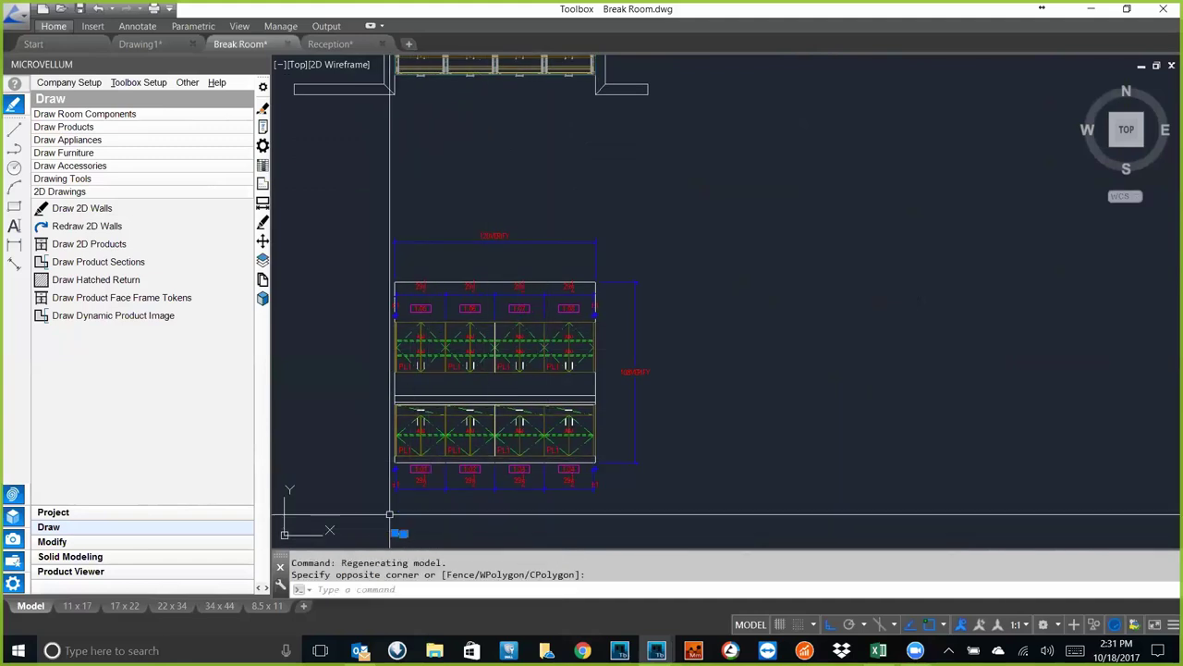
pyautogui.write('e')
pyautogui.press('Return')
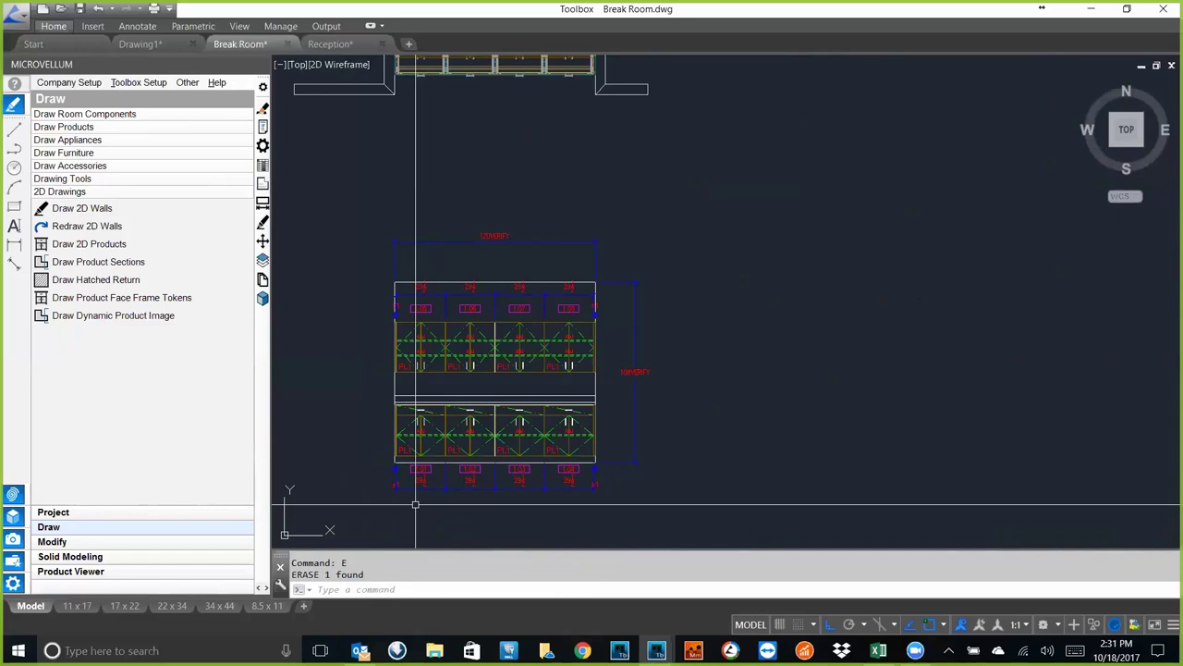
# - Review the default wall sizes and the dimension and label options in Wall Setup, leaving them as they are
pyautogui.click(148, 83)
pyautogui.click(85, 100)
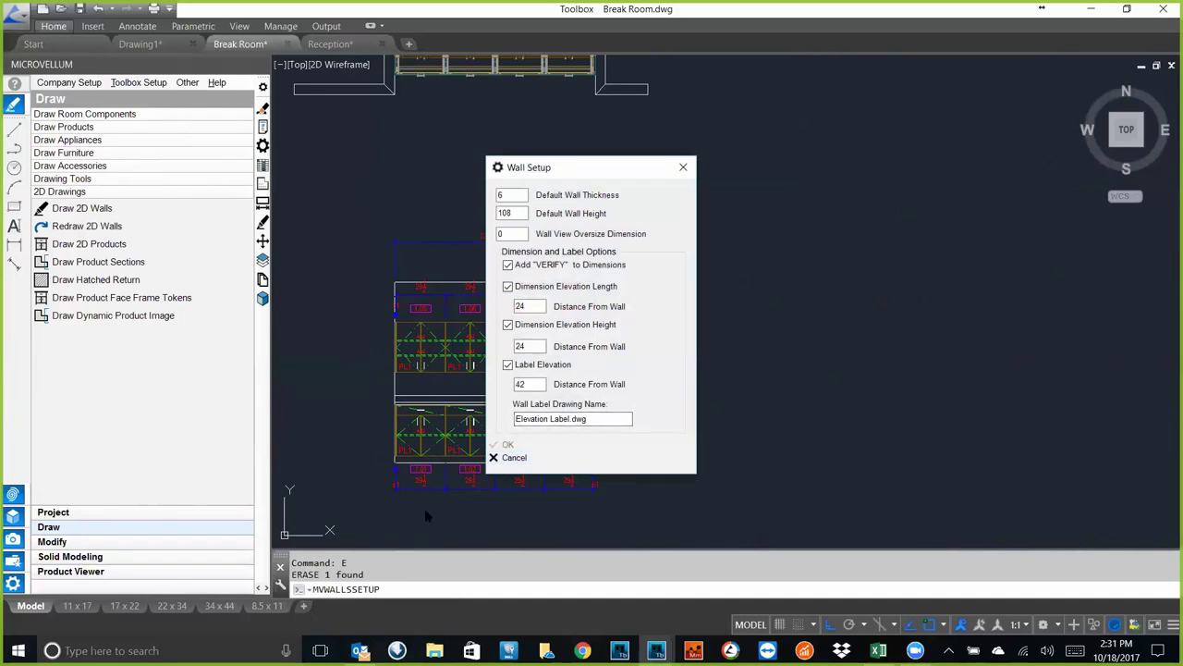
pyautogui.click(523, 458)
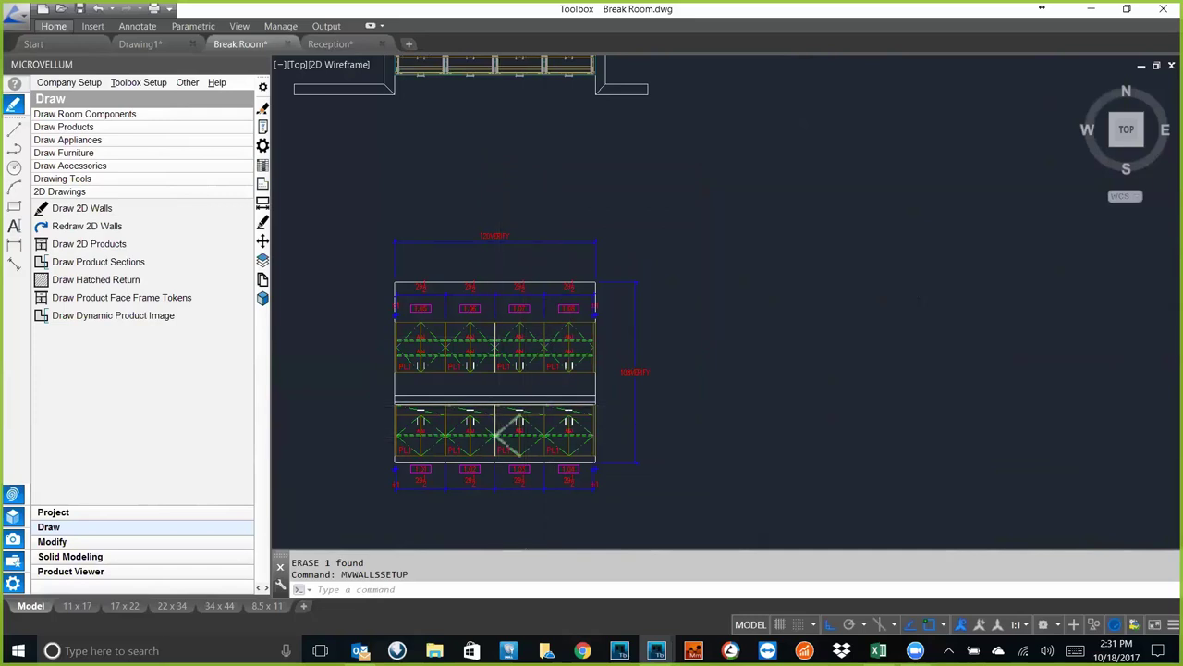
# - Examine the wall elevation's base and upper cabinets, product numbers, and width and height dimensions up close
pyautogui.scroll(4, 463, 453)
pyautogui.moveTo(617, 400); pyautogui.dragTo(680, 357, button='middle')
pyautogui.click(619, 402)
pyautogui.press('Escape')
pyautogui.press('Escape')
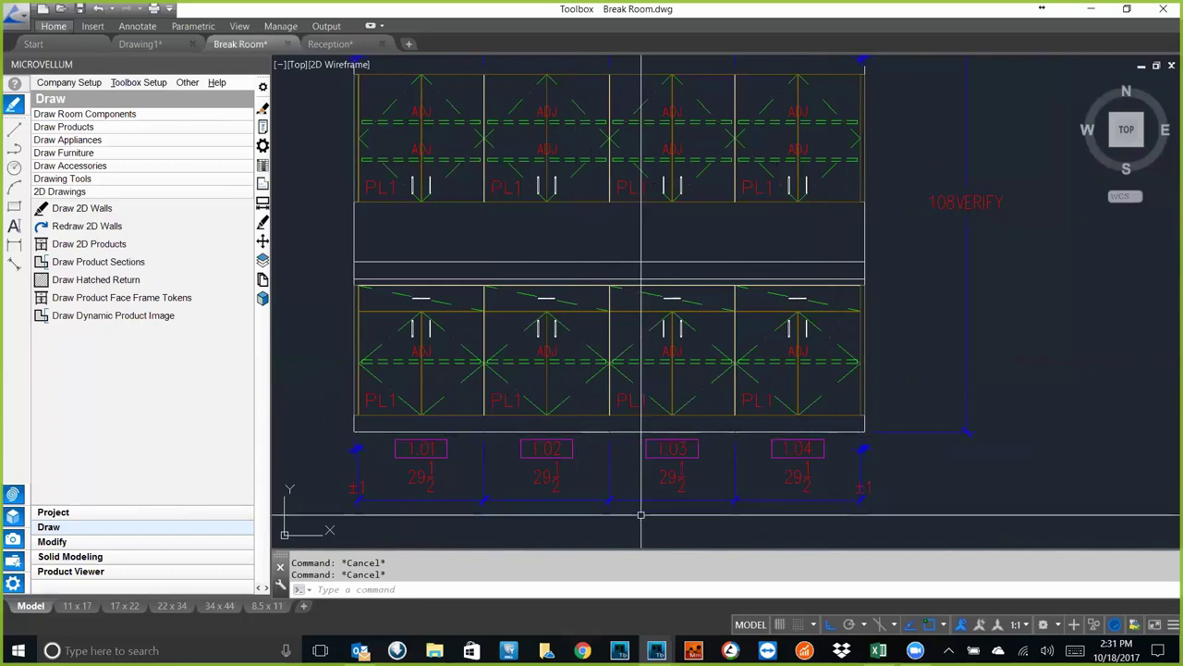
pyautogui.scroll(-2, 644, 497)
pyautogui.moveTo(645, 497); pyautogui.dragTo(573, 396, button='middle')
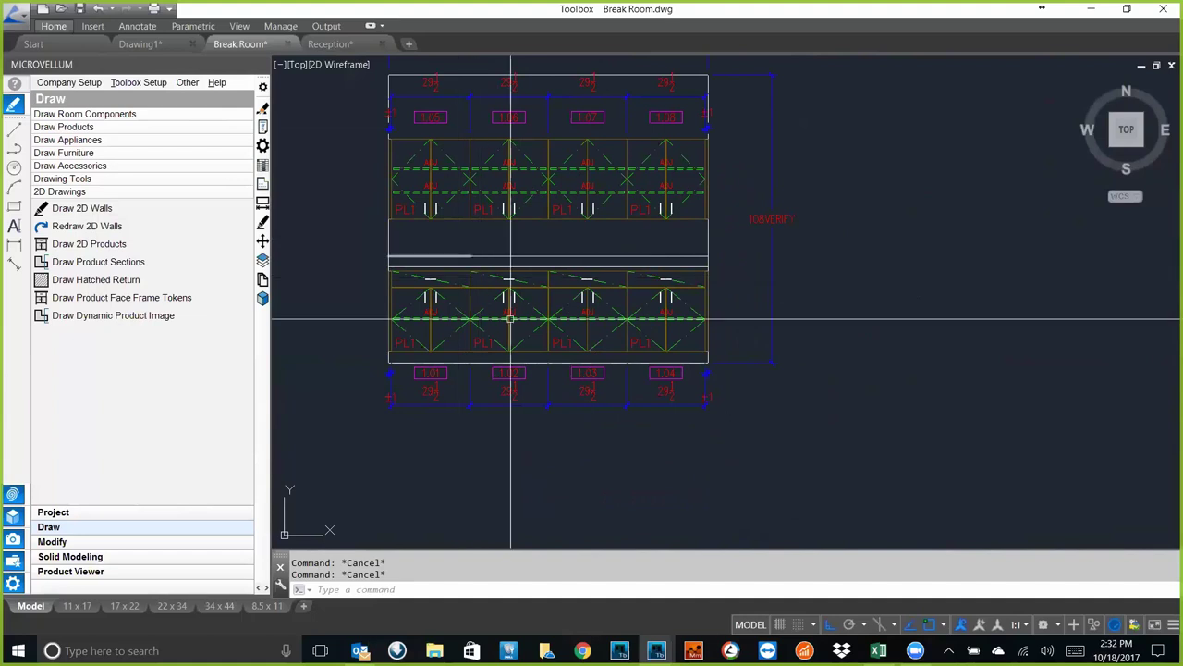
pyautogui.moveTo(580, 363); pyautogui.dragTo(603, 432, button='middle')
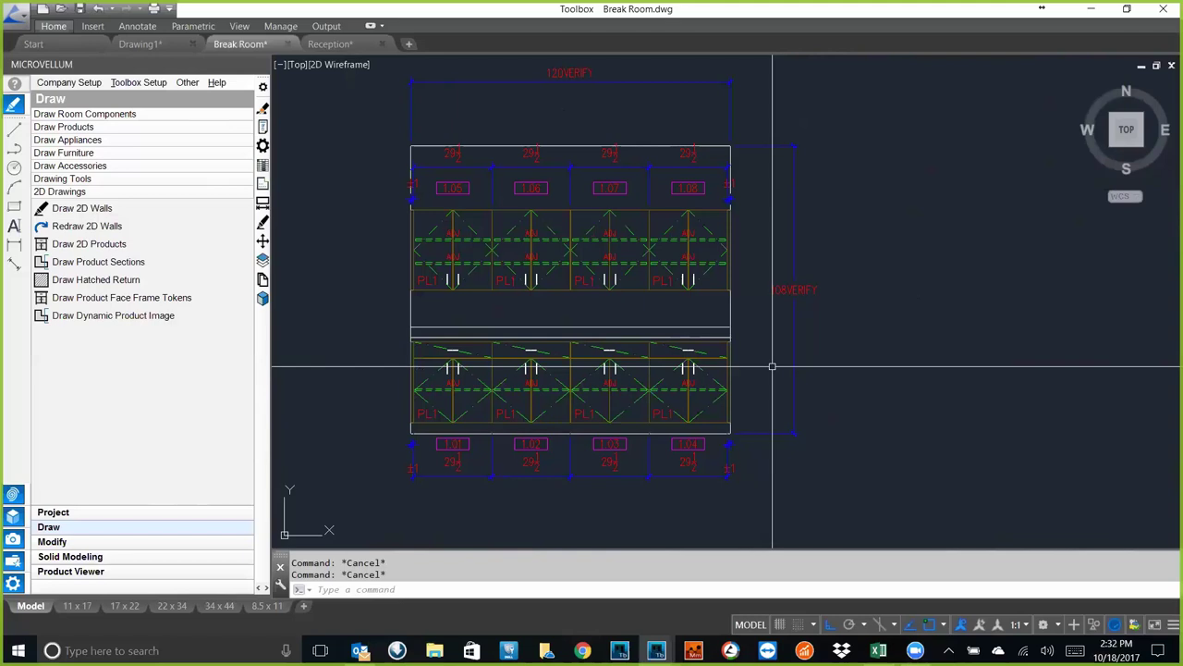
pyautogui.scroll(-5, 805, 317)
pyautogui.moveTo(859, 323)
pyautogui.mouseDown(button='middle')
pyautogui.moveTo(733, 398)
pyautogui.moveTo(642, 386)
pyautogui.moveTo(688, 415)
pyautogui.mouseUp(button='middle')
pyautogui.scroll(2, 628, 391)
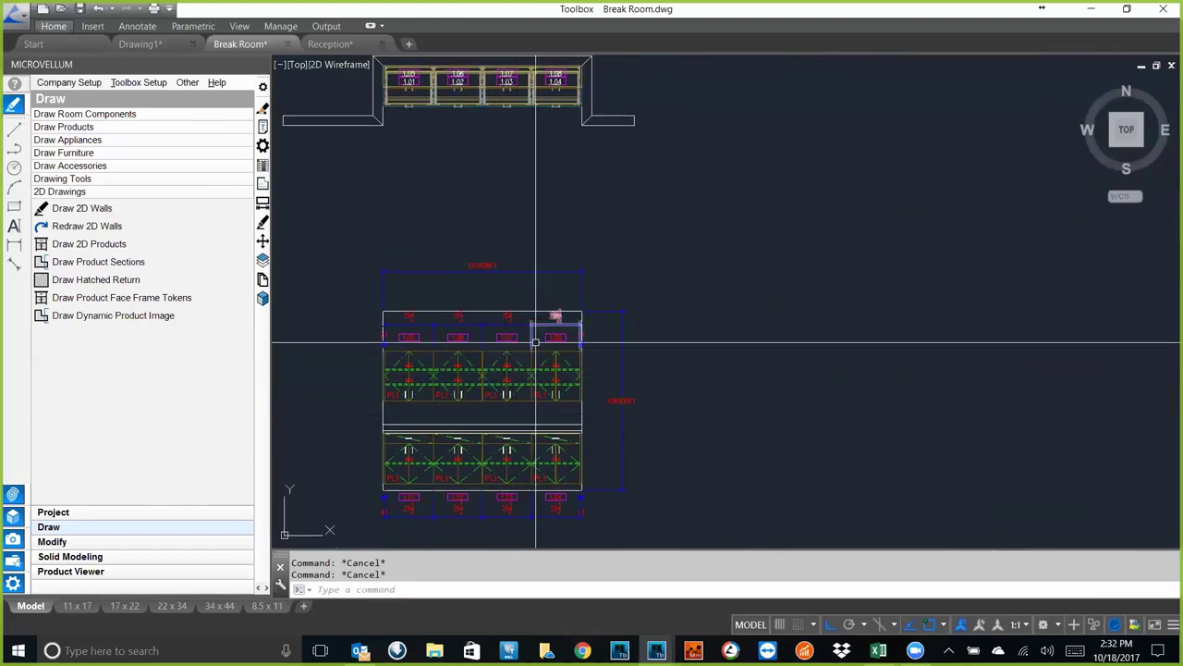
# - Inspect where the upper cabinet width dimensions attach at cabinet 1.08, and compare the elevation with the plan
pyautogui.scroll(7, 537, 347)
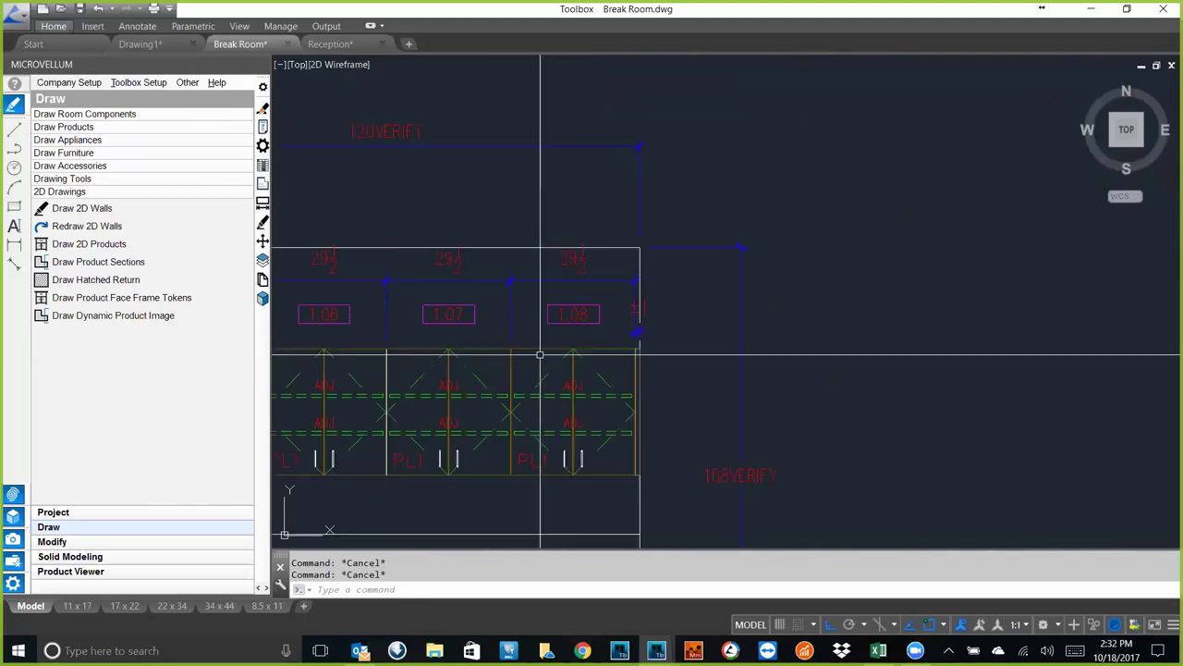
pyautogui.click(533, 341)
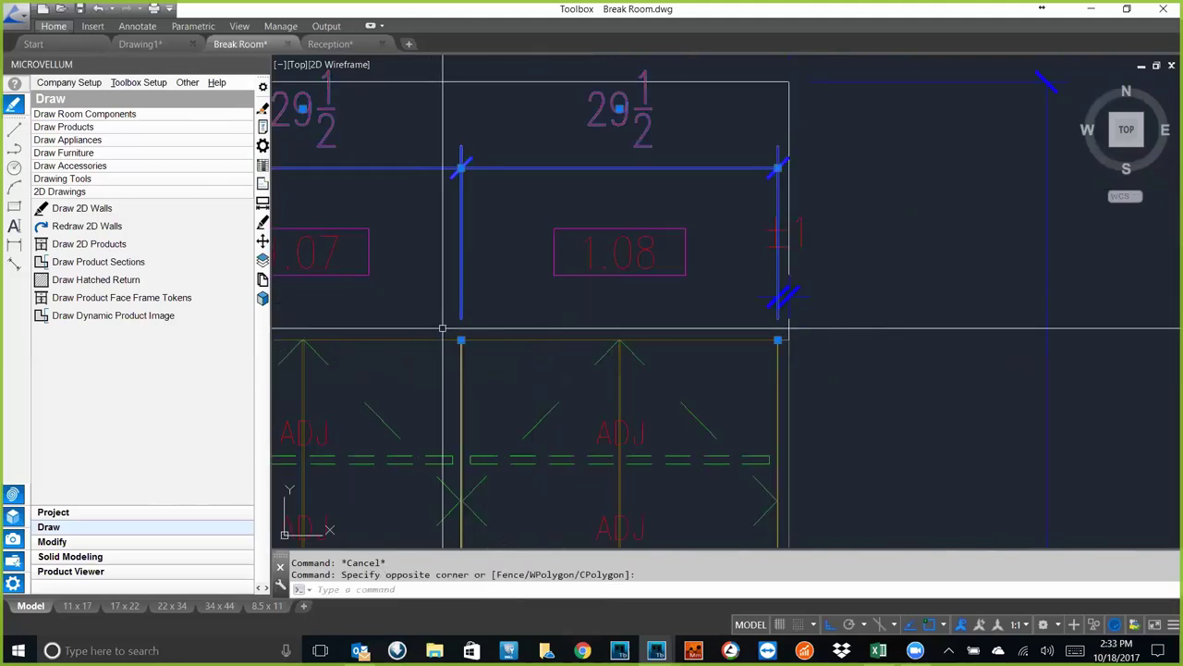
pyautogui.scroll(5, 546, 431)
pyautogui.scroll(2, 550, 420)
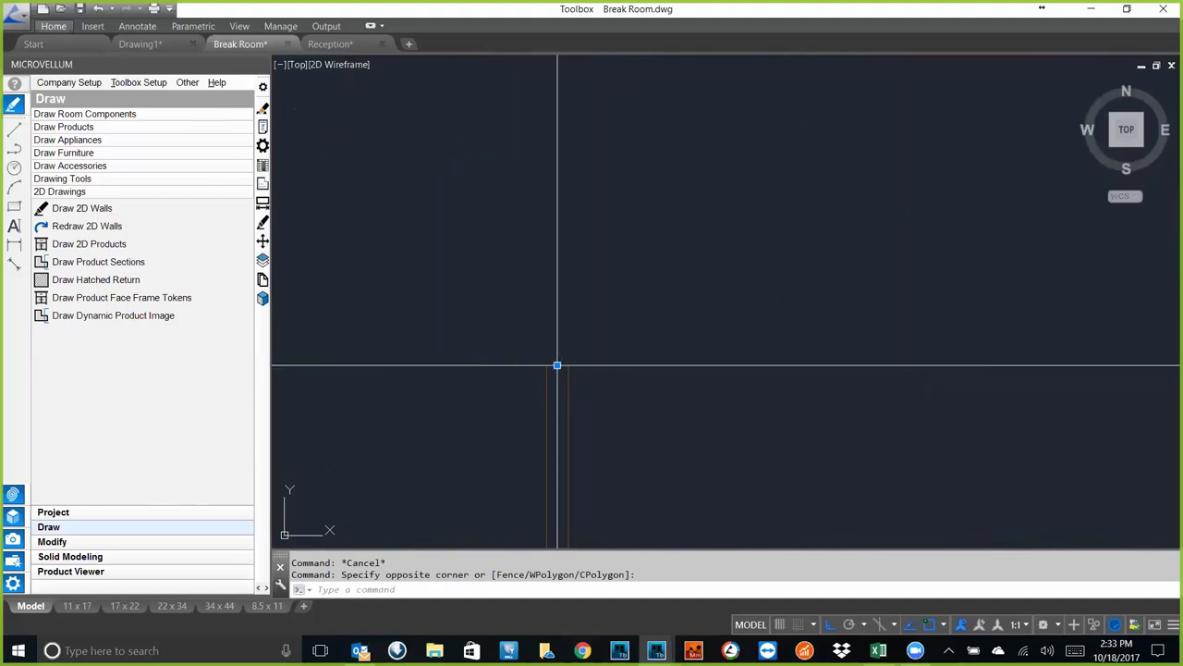
pyautogui.scroll(-3, 605, 291)
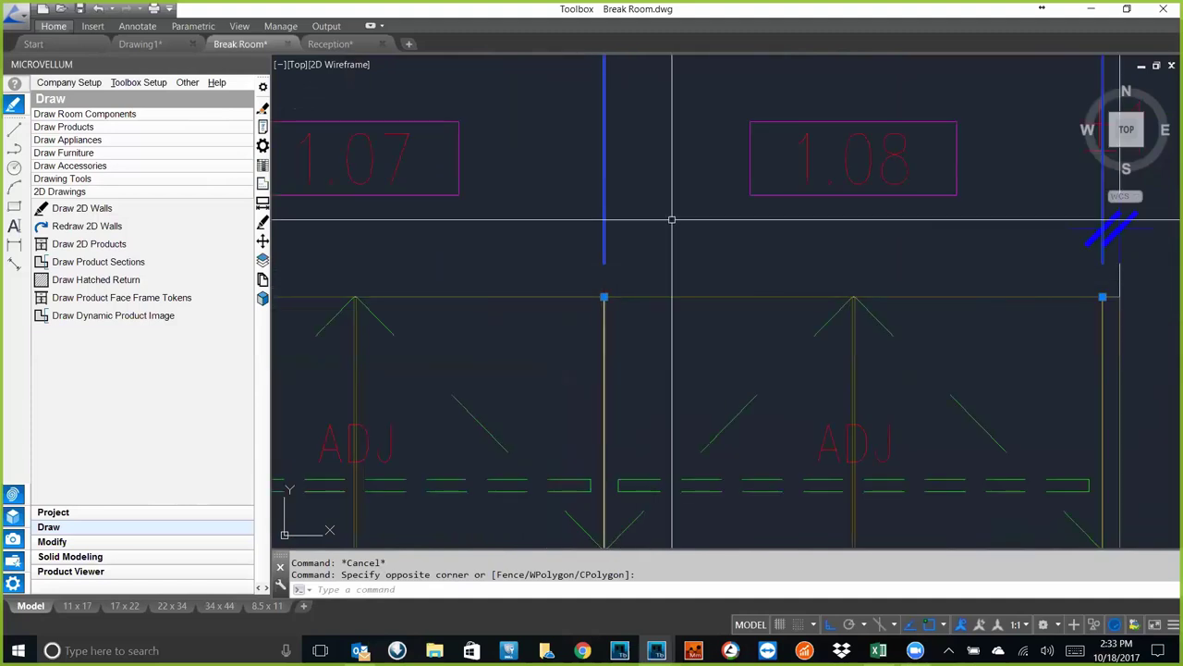
pyautogui.press('Escape')
pyautogui.scroll(-5, 675, 186)
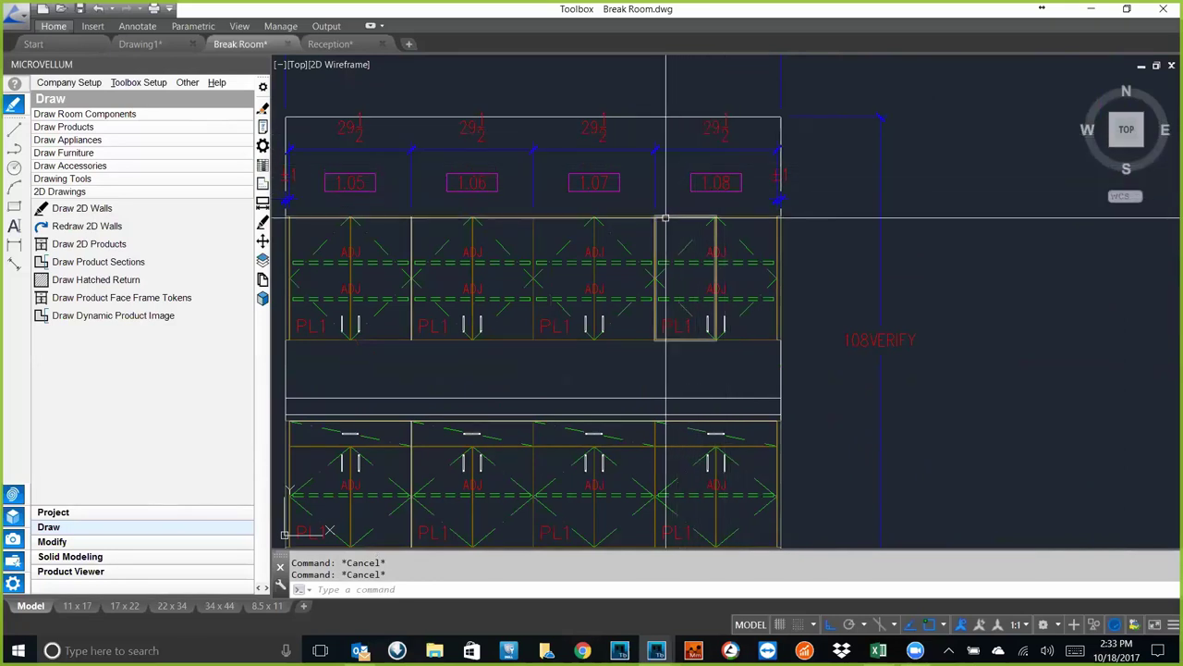
pyautogui.scroll(-2, 689, 245)
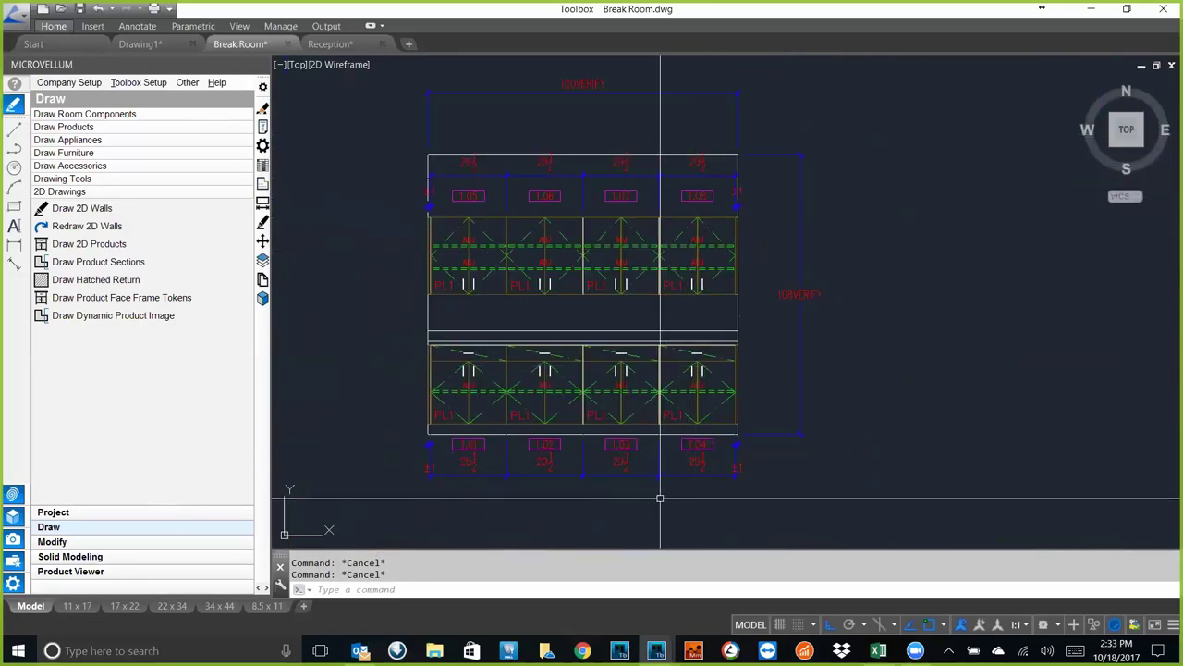
pyautogui.scroll(-2, 863, 330)
pyautogui.moveTo(863, 330)
pyautogui.mouseDown(button='middle')
pyautogui.moveTo(656, 399)
pyautogui.moveTo(616, 434)
pyautogui.mouseUp(button='middle')
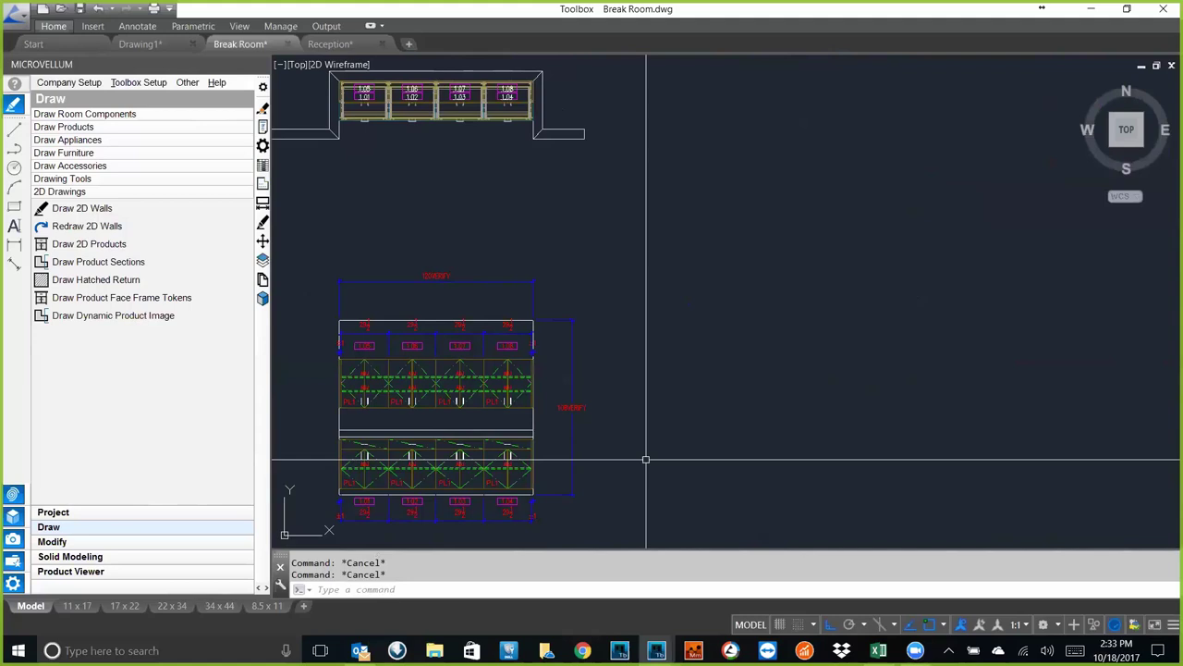
# - Set the drawing scale to 1" = 1'-0" with the Set Scale command
pyautogui.write('scl')
pyautogui.press('Return')
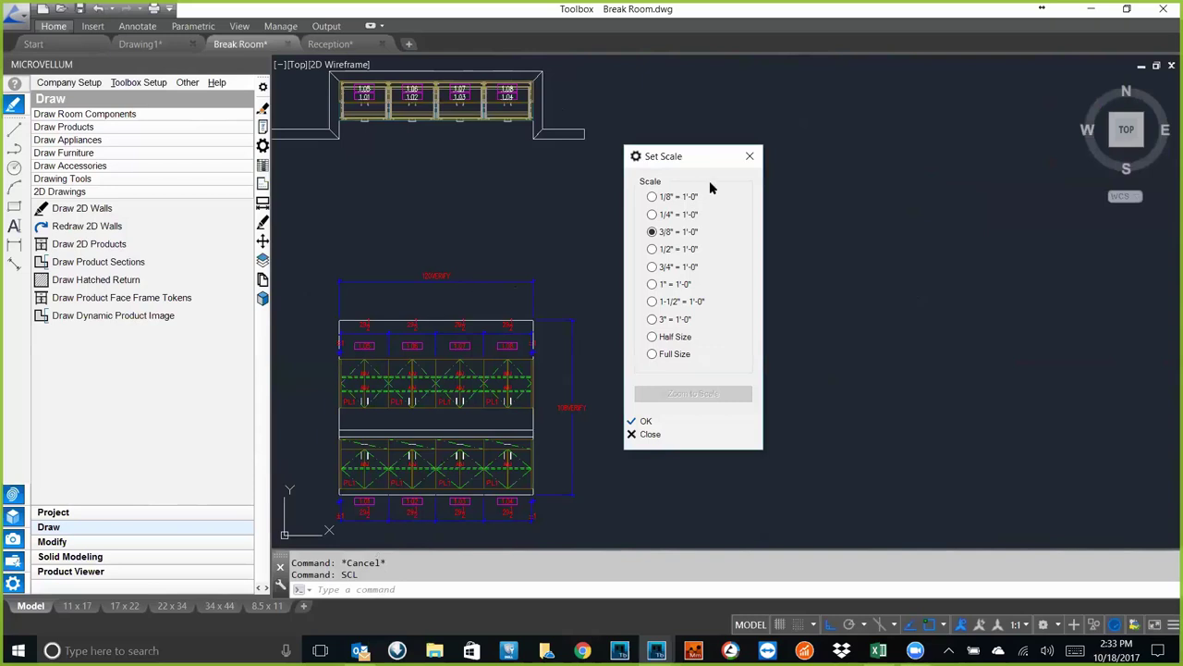
pyautogui.click(653, 284)
pyautogui.click(658, 422)
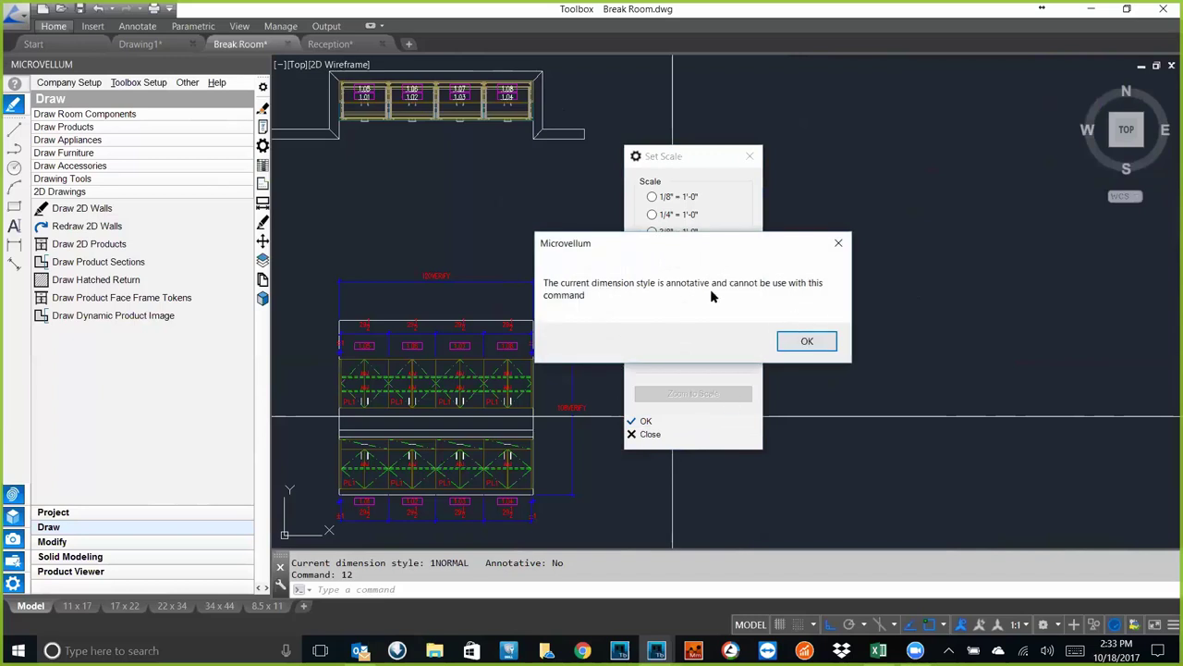
pyautogui.click(801, 342)
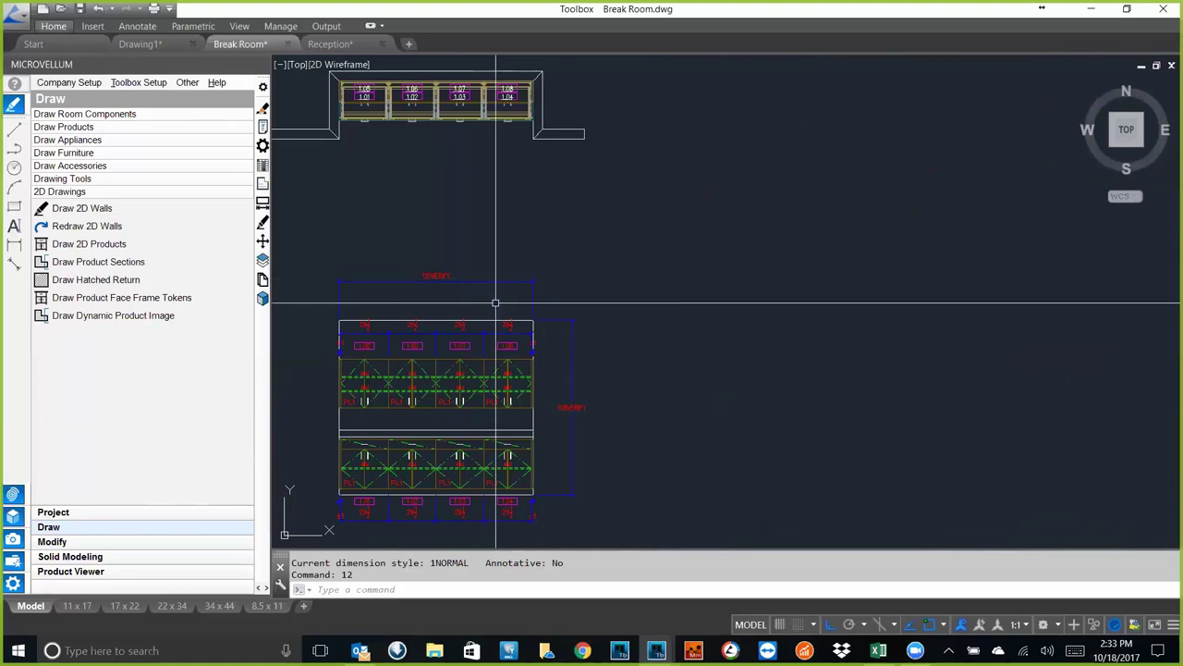
# - Draw a cross section of base cabinet 1.04, cut 12 in X from the product origin, and place it beside the wall elevation
pyautogui.click(115, 263)
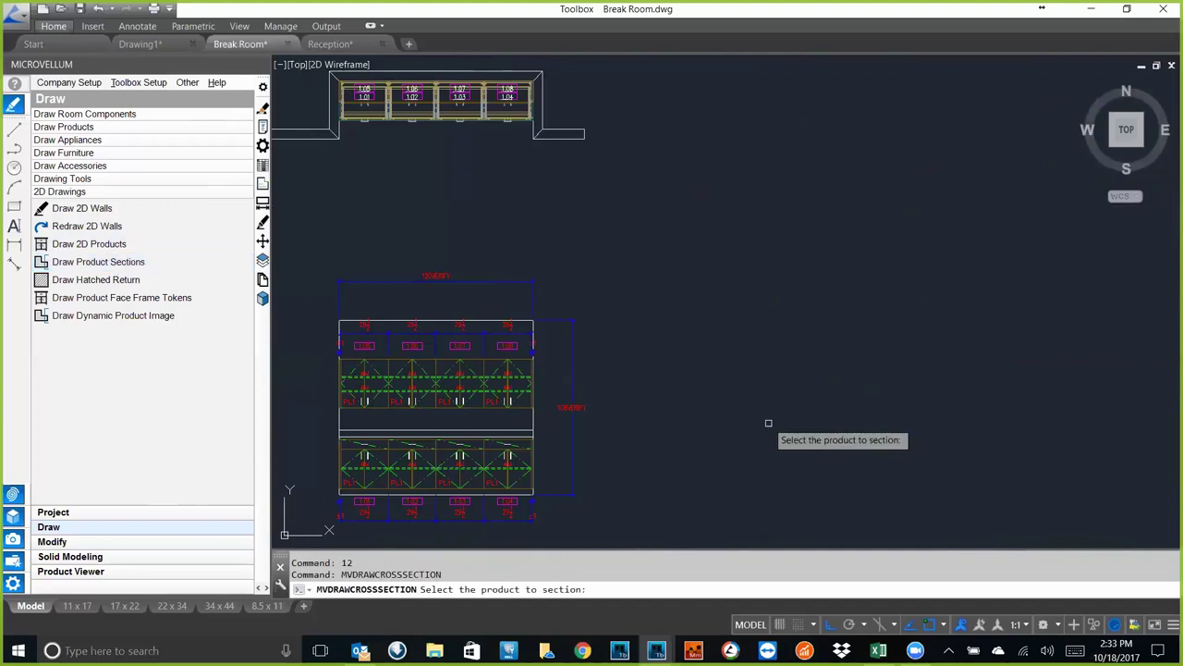
pyautogui.click(506, 451)
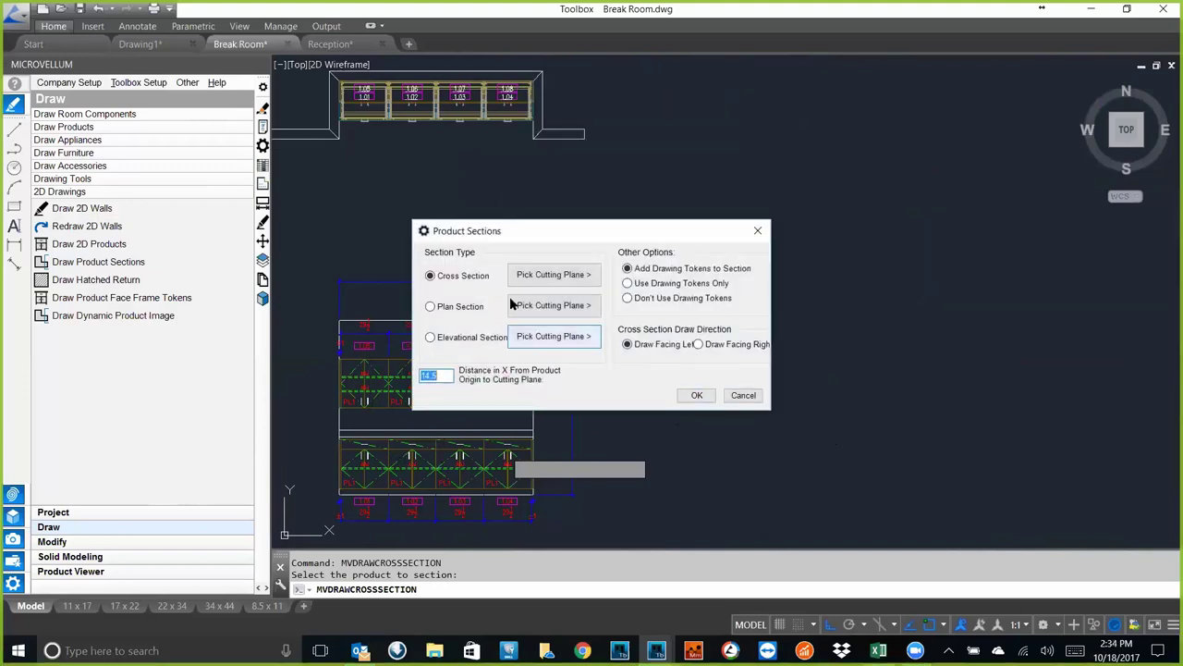
pyautogui.moveTo(519, 230); pyautogui.dragTo(684, 192)
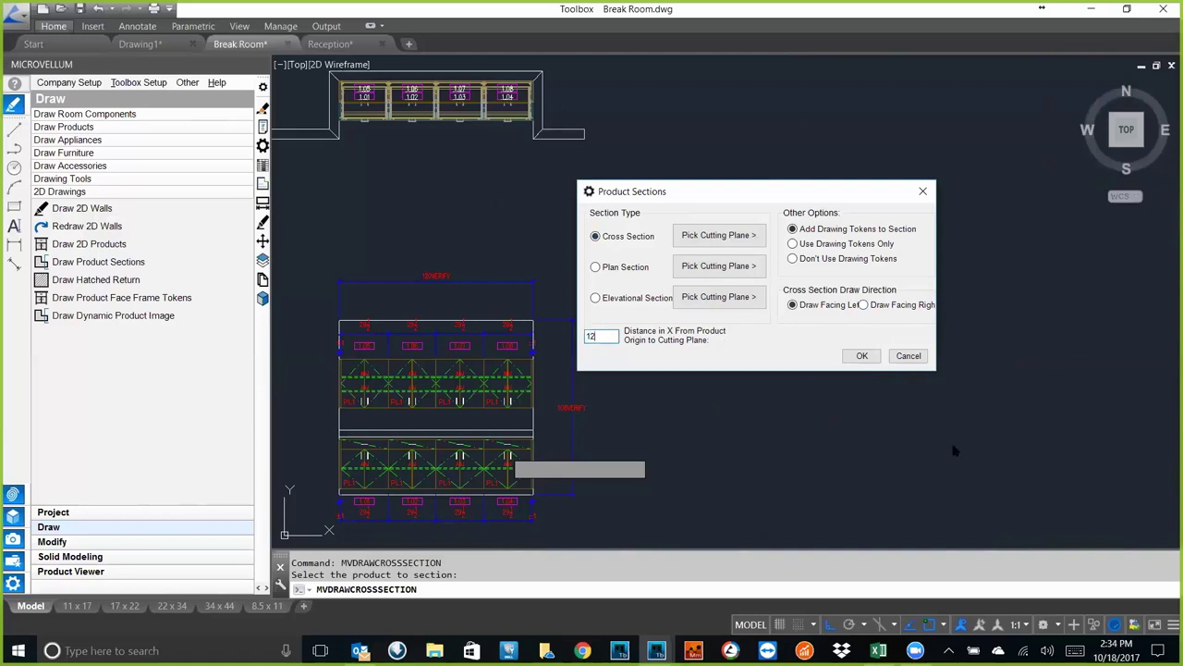
pyautogui.click(869, 361)
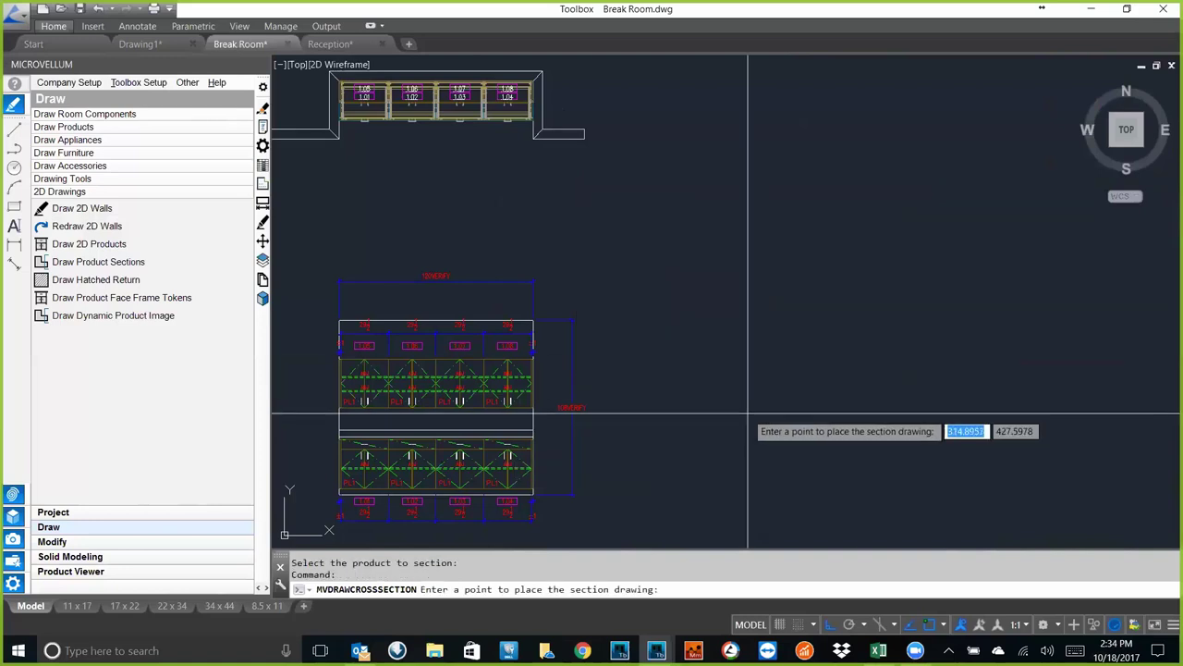
pyautogui.click(842, 496)
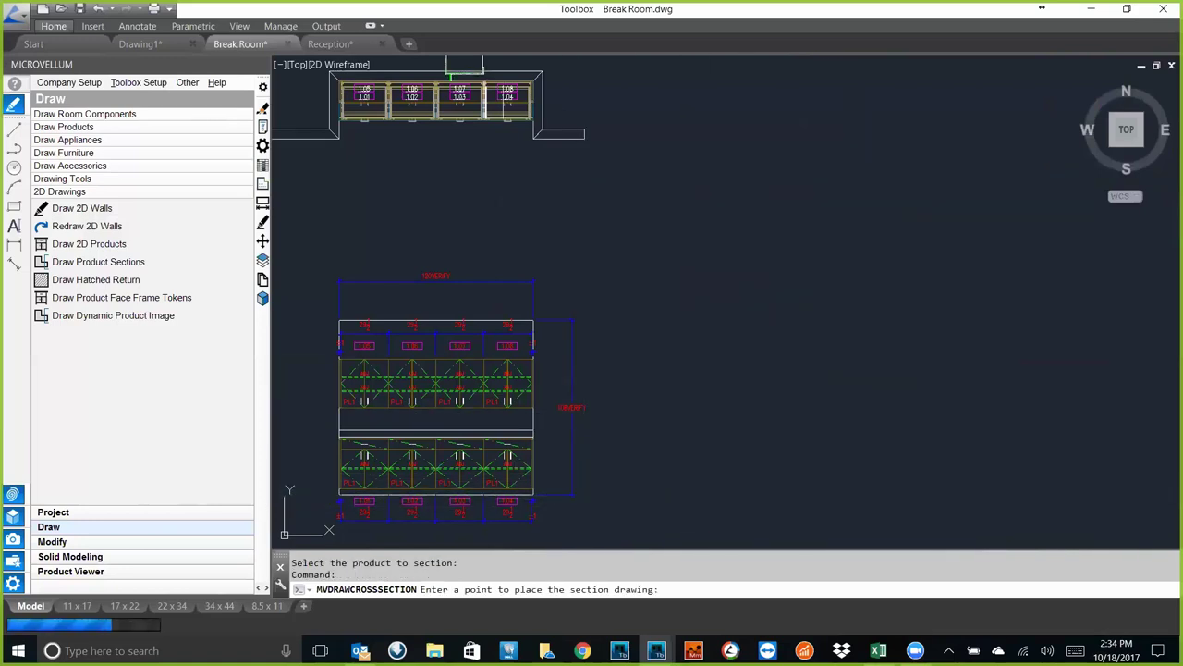
# - Draw a cross section of upper cabinet 1.08 with the default cutting plane, placed at the base section's floor and wall corner
pyautogui.press('Return')
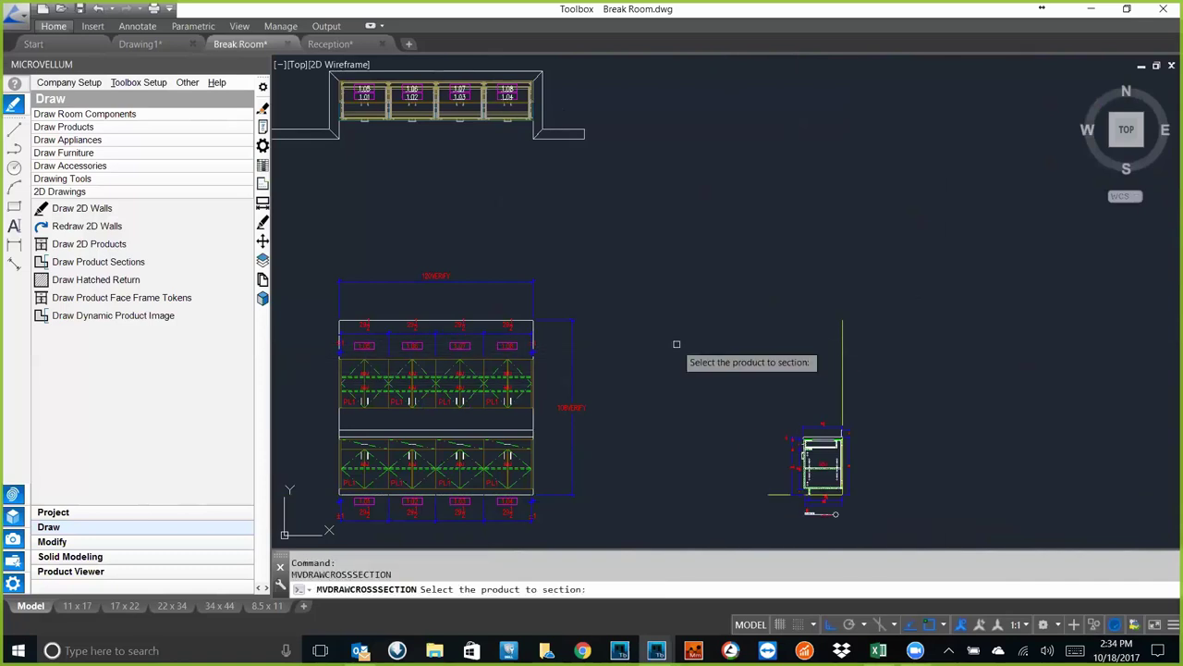
pyautogui.click(512, 377)
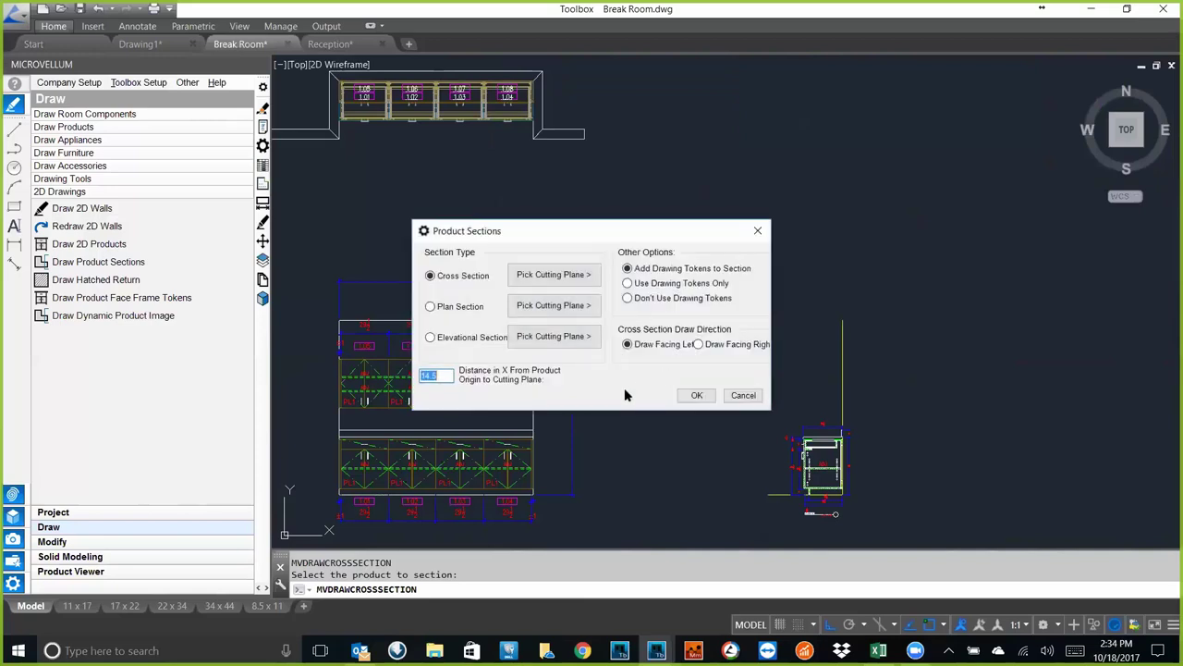
pyautogui.click(697, 396)
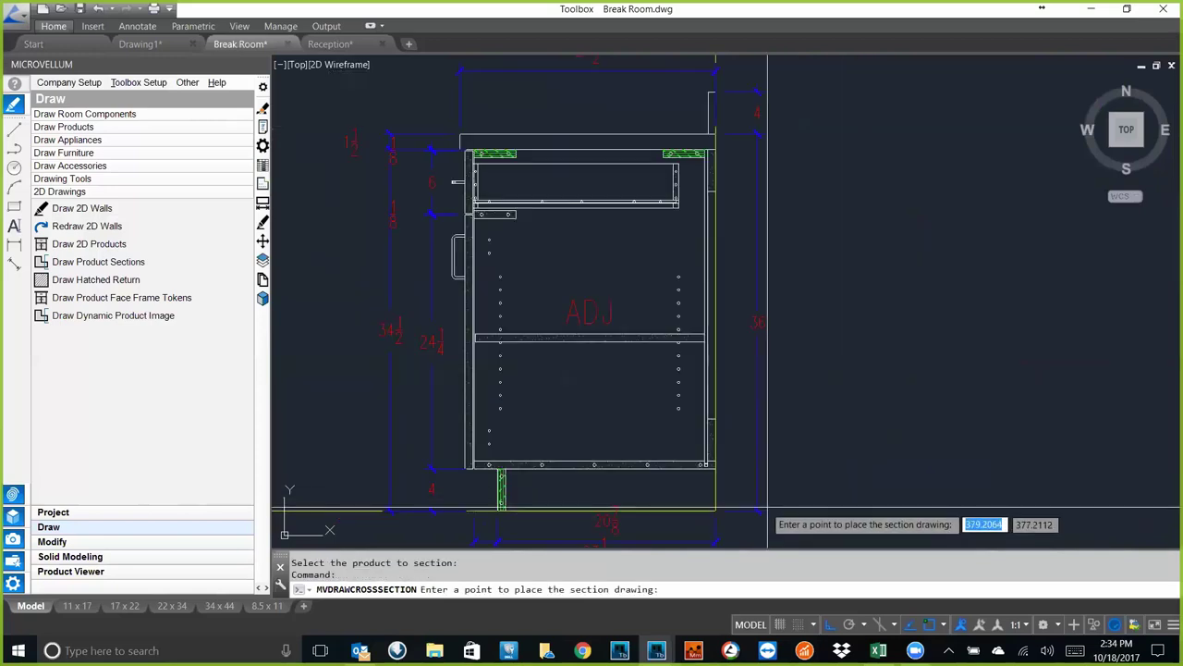
pyautogui.click(715, 510)
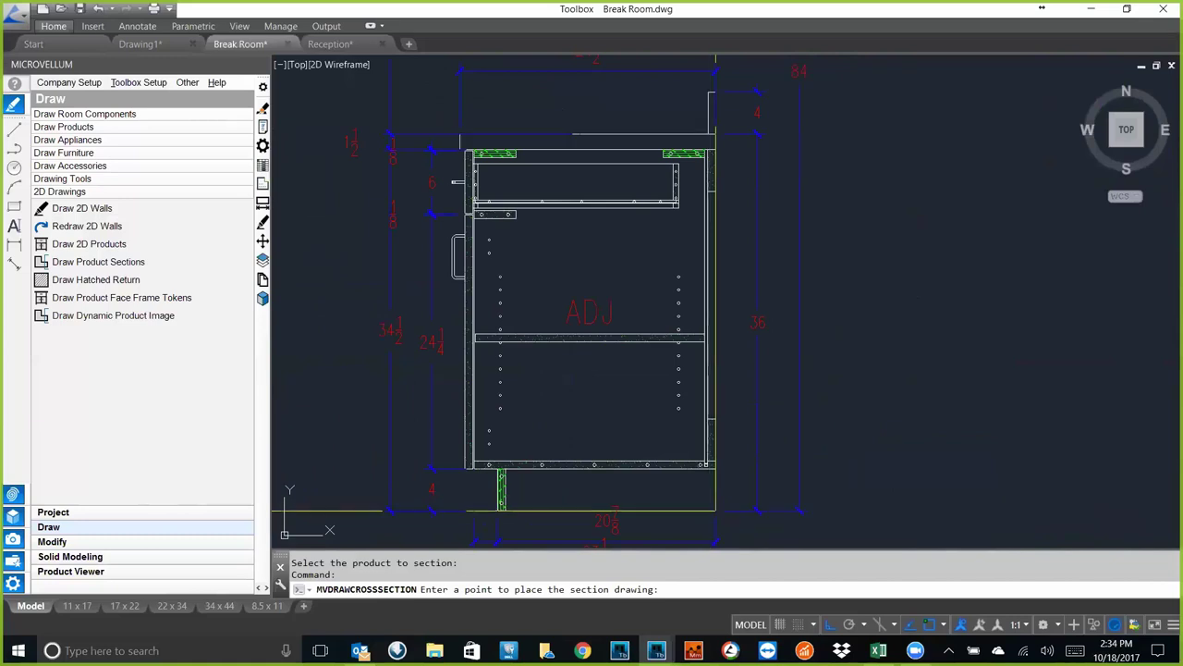
# - Examine the combined cabinet section and its overall height dimension, and compare it with the plan and wall elevation
pyautogui.scroll(-3, 621, 274)
pyautogui.moveTo(613, 264); pyautogui.dragTo(621, 275, button='middle')
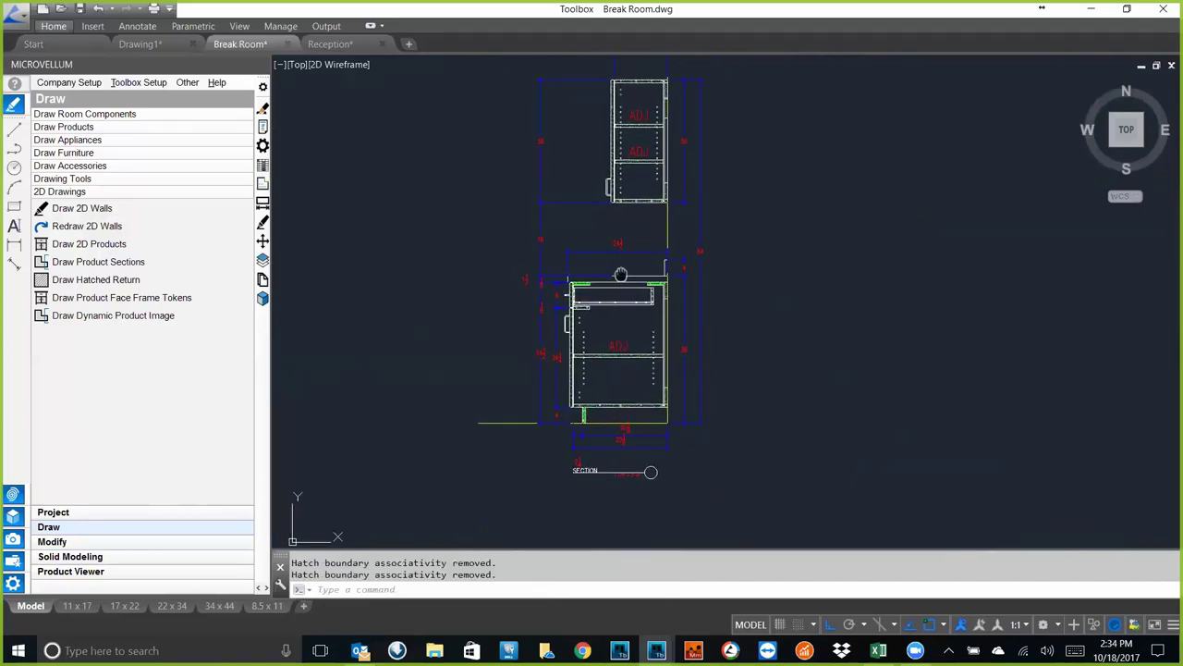
pyautogui.click(700, 252)
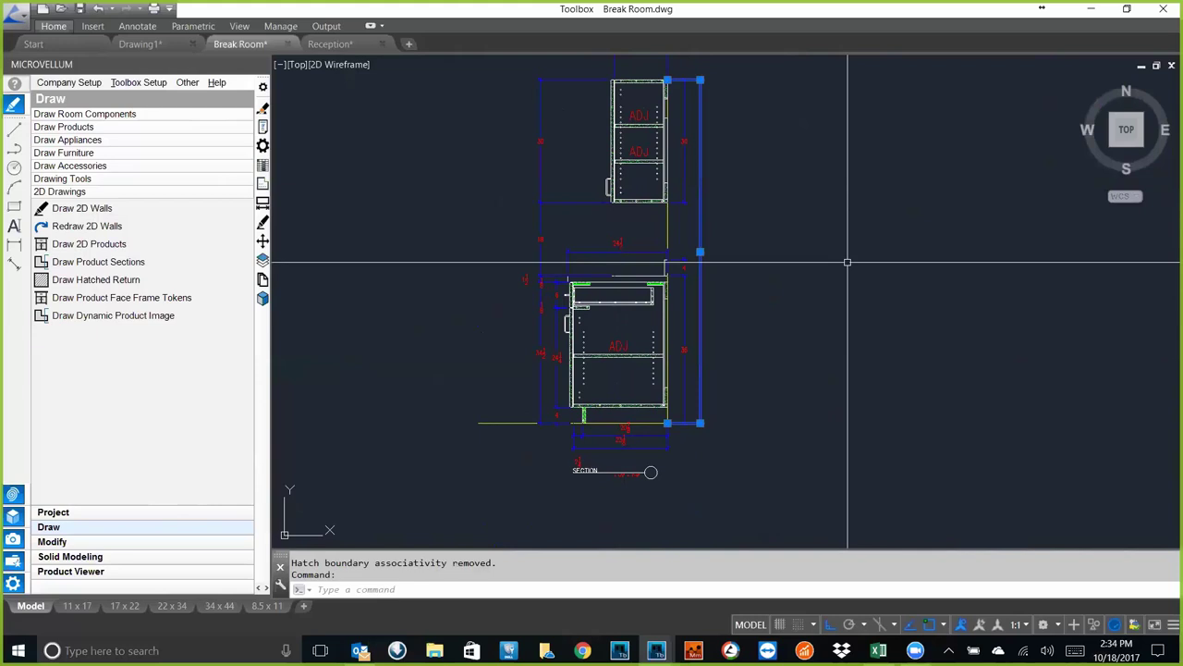
pyautogui.press('Escape')
pyautogui.press('Escape')
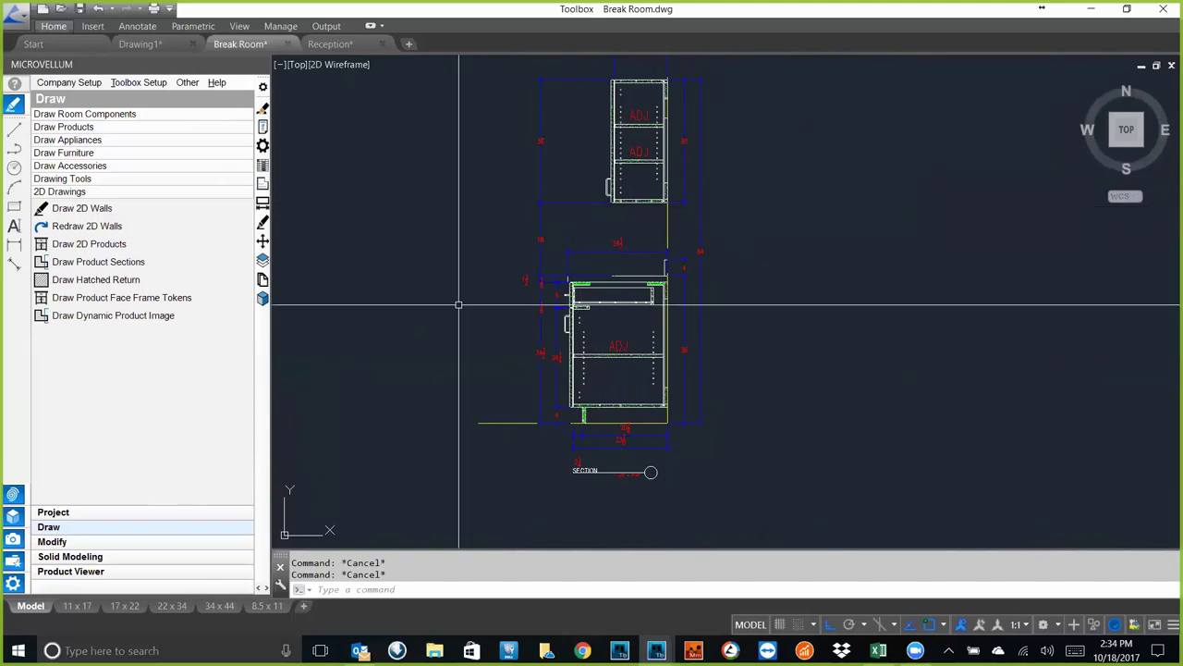
pyautogui.scroll(-3, 459, 304)
pyautogui.moveTo(454, 304); pyautogui.dragTo(818, 350, button='middle')
pyautogui.scroll(-2, 781, 347)
pyautogui.moveTo(740, 362); pyautogui.dragTo(766, 432, button='middle')
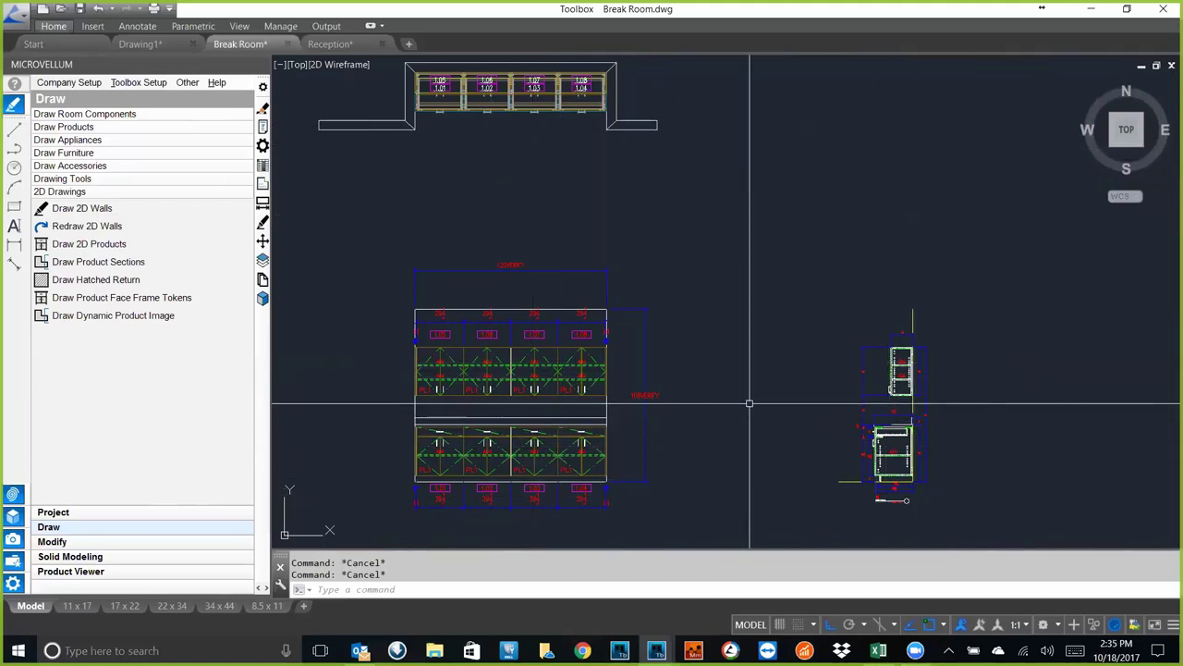
# - Open the 11 x 17 layout and shrink its viewport to the left half of the sheet's drawing area
pyautogui.click(78, 606)
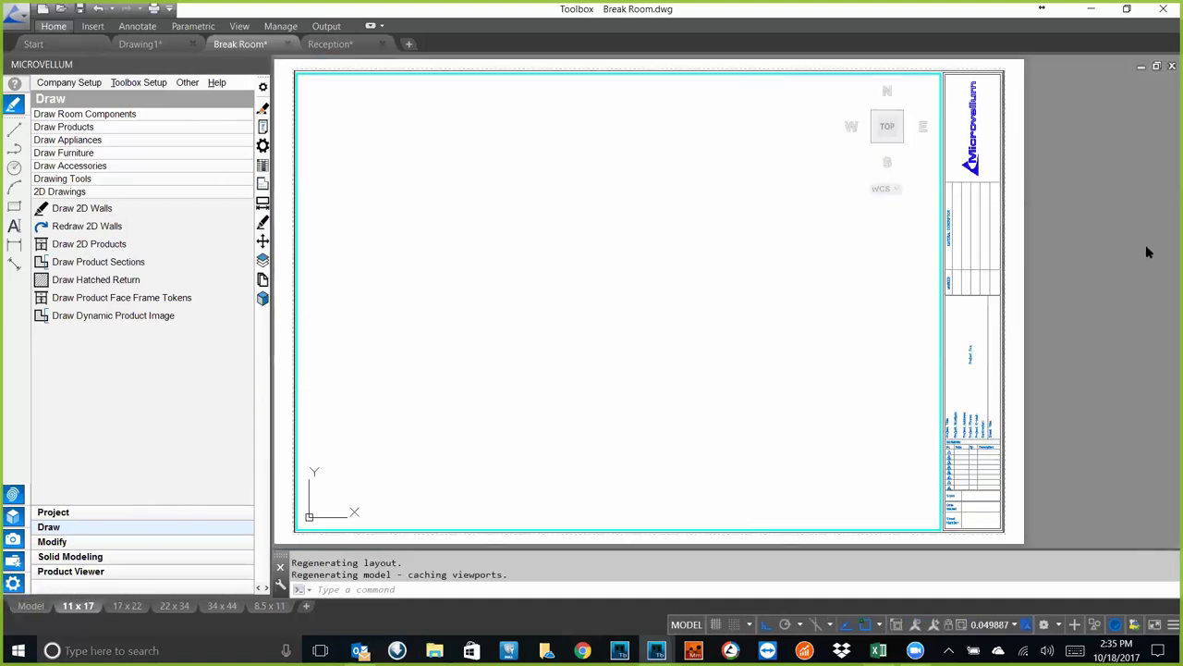
pyautogui.doubleClick(938, 74)
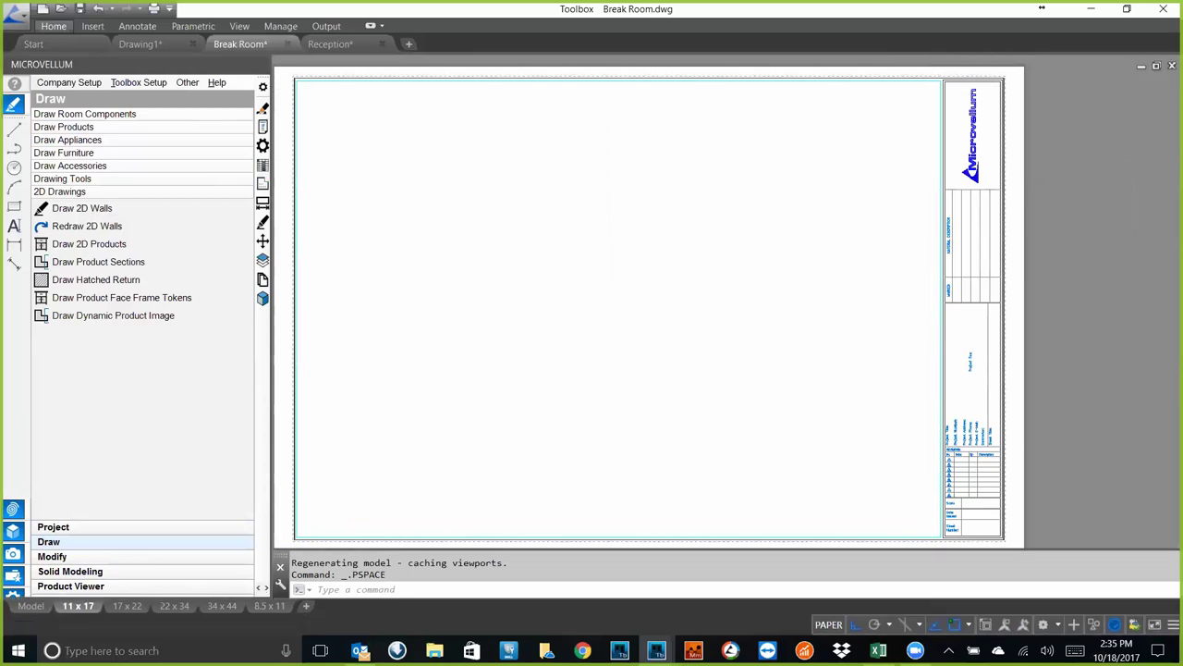
pyautogui.scroll(3, 936, 84)
pyautogui.click(951, 80)
pyautogui.click(951, 77)
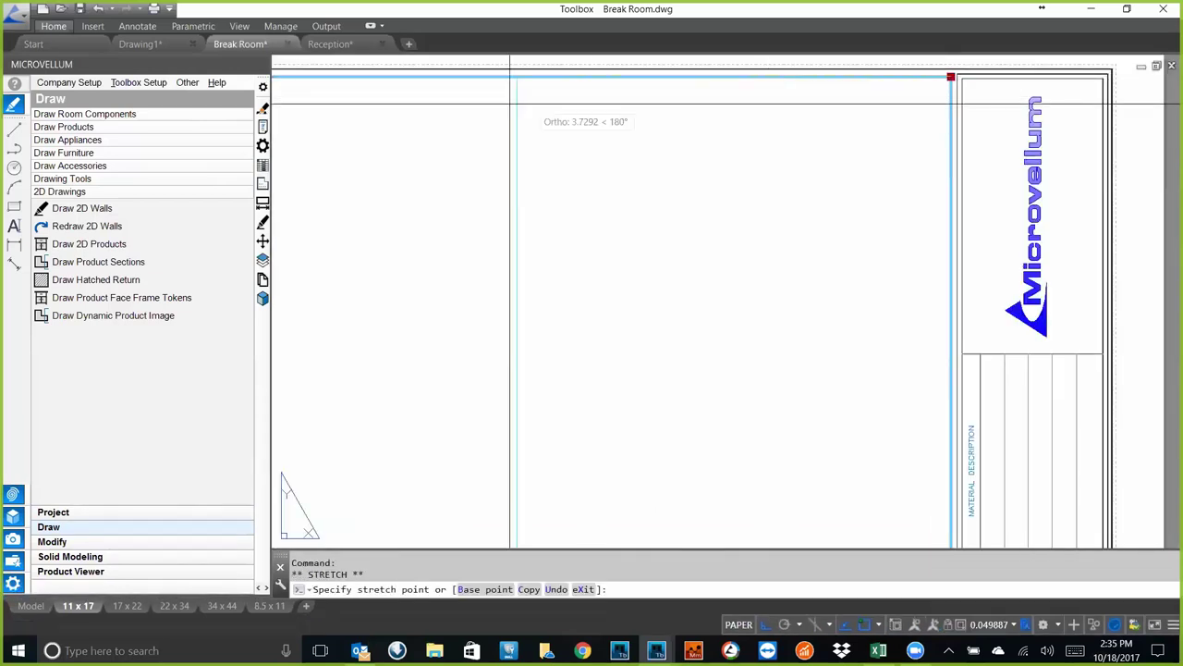
pyautogui.scroll(-5, 398, 92)
pyautogui.scroll(3, 697, 139)
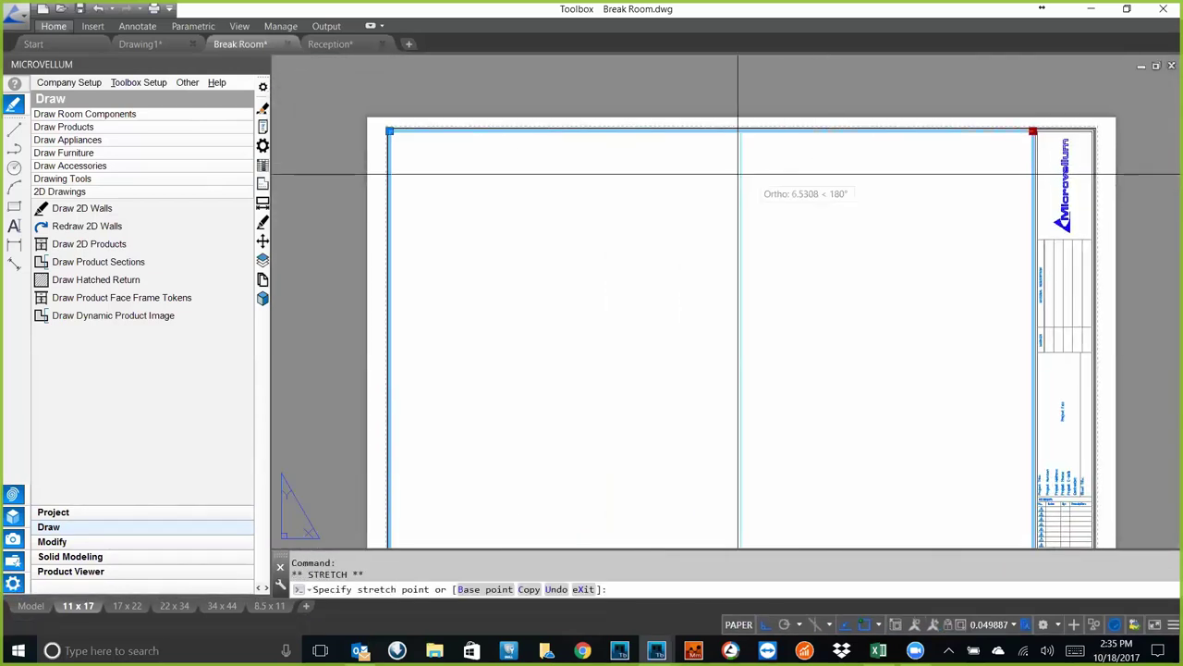
pyautogui.click(698, 138)
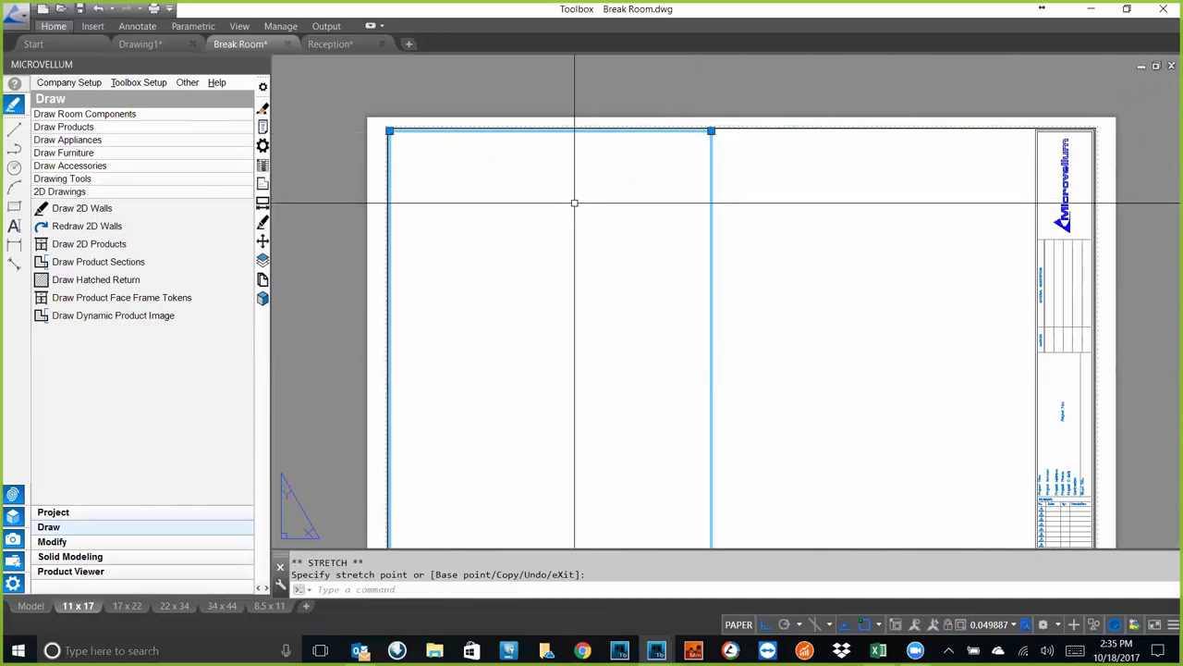
# - Copy the half-width viewport into the right half of the sheet, from its upper left corner to its upper right corner
pyautogui.write('co')
pyautogui.press('Return')
pyautogui.click(389, 131)
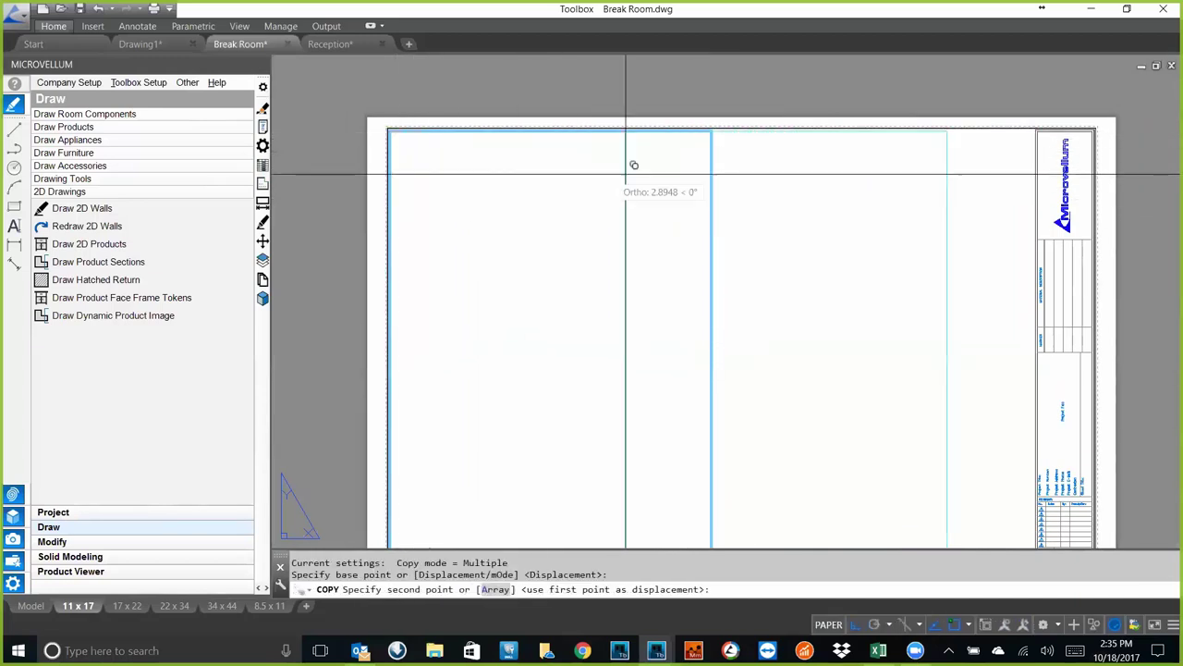
pyautogui.click(711, 130)
pyautogui.press('Return')
pyautogui.click(622, 230)
# - Show the plan and wall elevation in the sheet's left viewport at a scale of 3/8" = 1'-0"
pyautogui.doubleClick(635, 294)
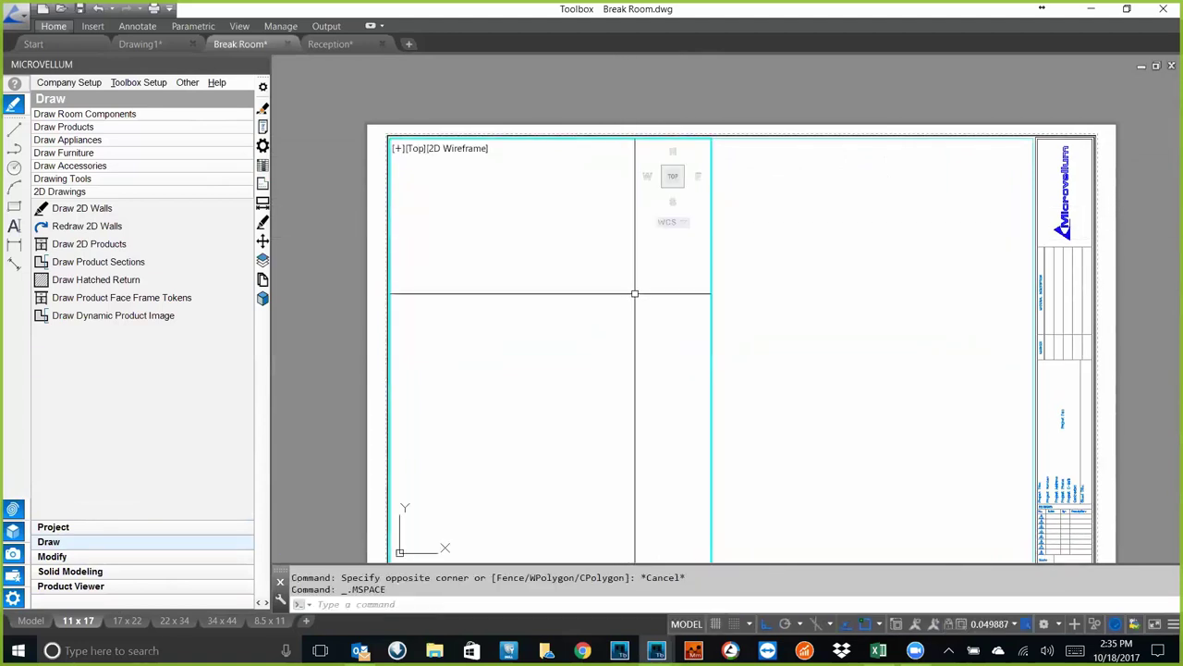
pyautogui.write('z')
pyautogui.press('Return')
pyautogui.write('a')
pyautogui.press('Return')
pyautogui.moveTo(568, 269); pyautogui.dragTo(600, 378, button='middle')
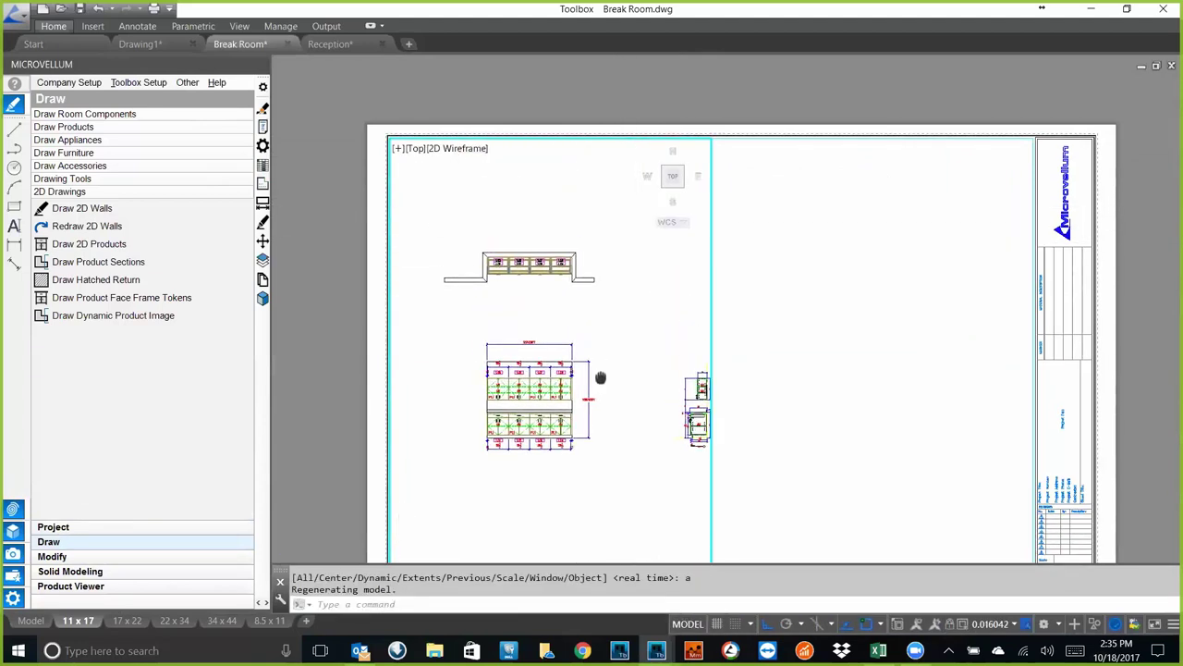
pyautogui.write('scl')
pyautogui.press('Return')
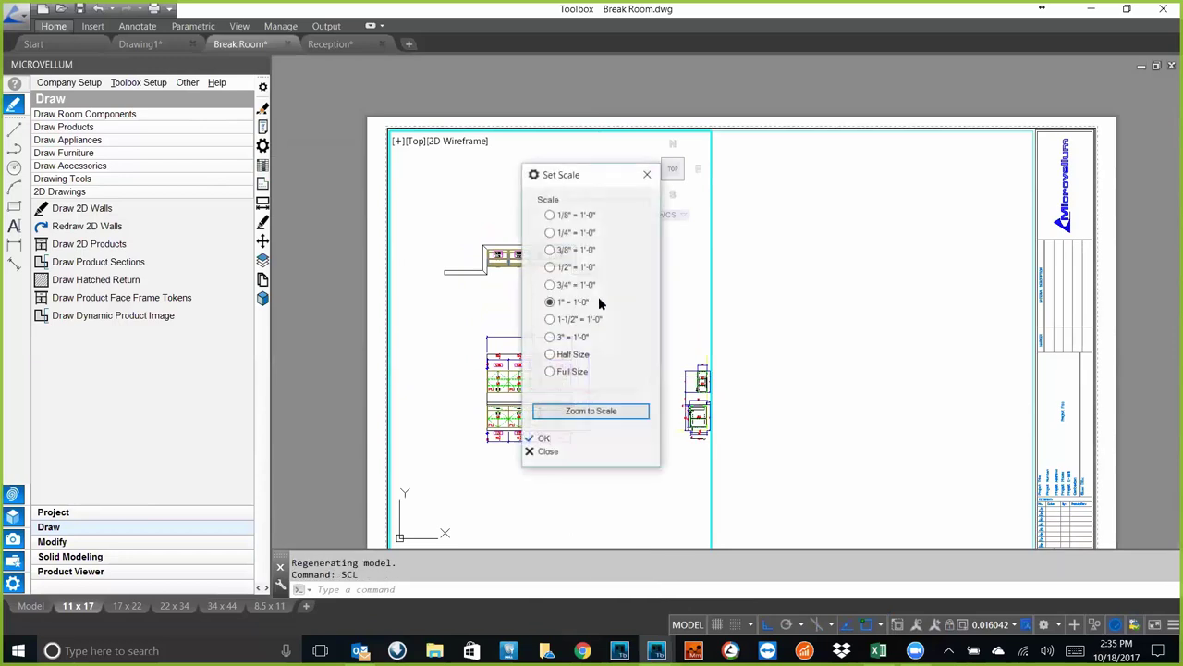
pyautogui.click(601, 411)
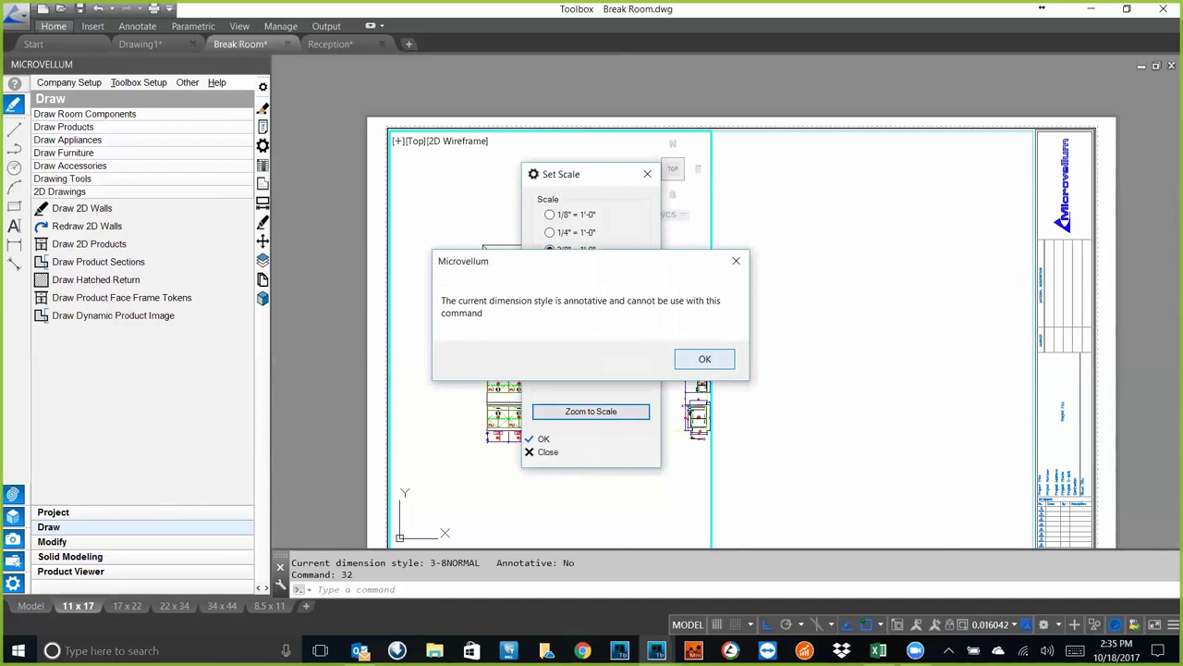
pyautogui.press('Return')
pyautogui.moveTo(601, 304); pyautogui.dragTo(622, 323, button='middle')
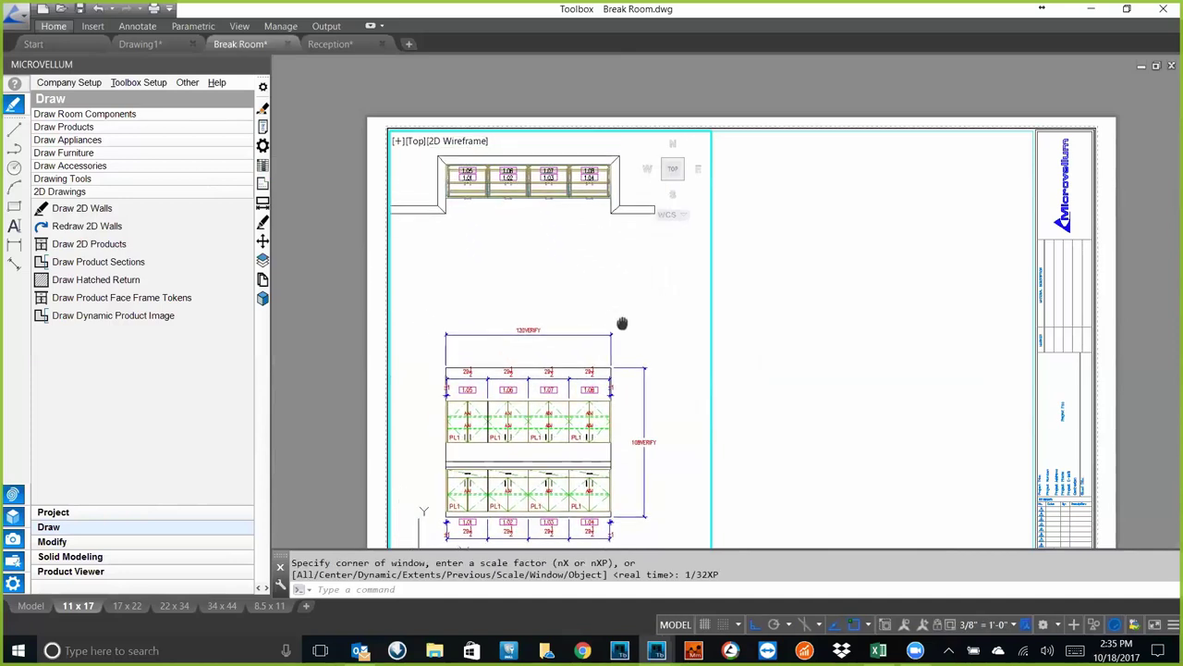
pyautogui.doubleClick(746, 109)
# - Show the cabinet section in the sheet's right viewport at a scale of 1" = 1'-0" and return to paper space
pyautogui.scroll(-2, 836, 330)
pyautogui.doubleClick(826, 314)
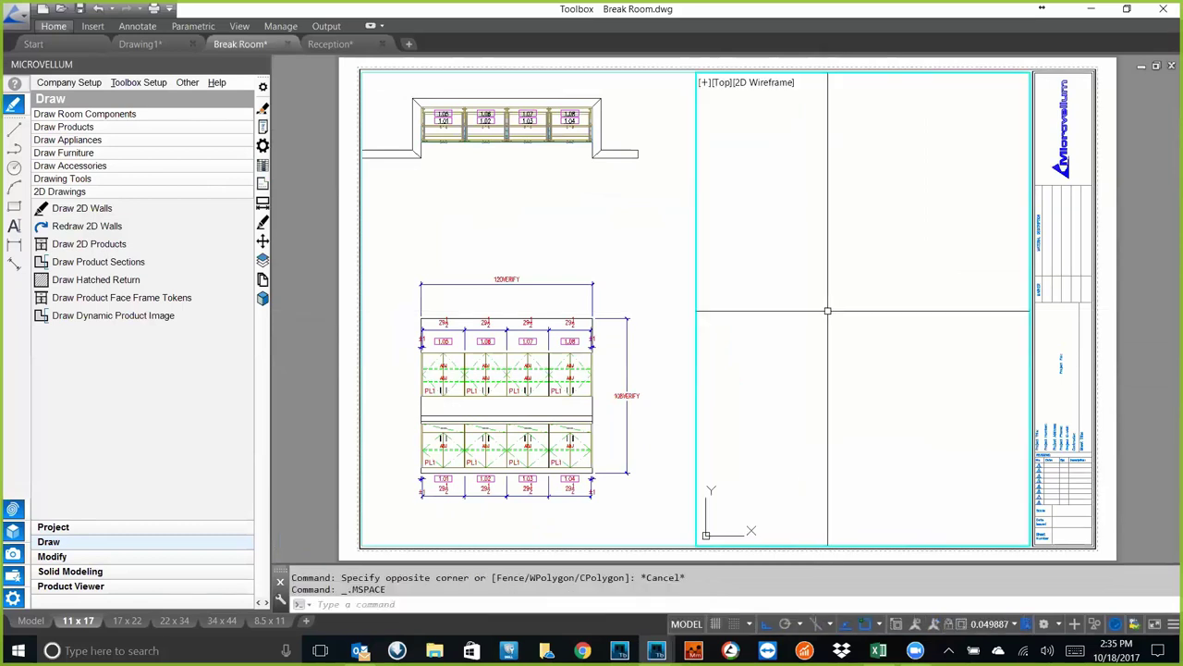
pyautogui.write('z')
pyautogui.press('Return')
pyautogui.write('a')
pyautogui.press('Return')
pyautogui.moveTo(872, 331); pyautogui.dragTo(822, 354, button='middle')
pyautogui.write('scl')
pyautogui.press('Return')
pyautogui.click(573, 303)
pyautogui.click(588, 411)
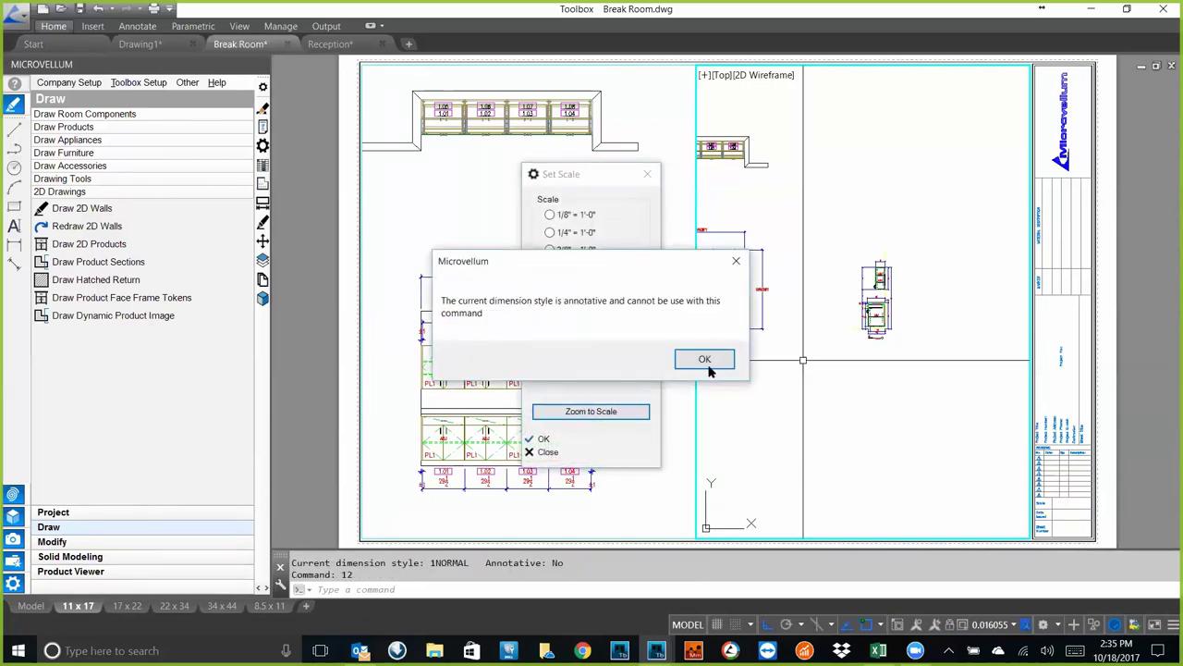
pyautogui.click(705, 360)
pyautogui.moveTo(871, 308); pyautogui.dragTo(822, 316, button='middle')
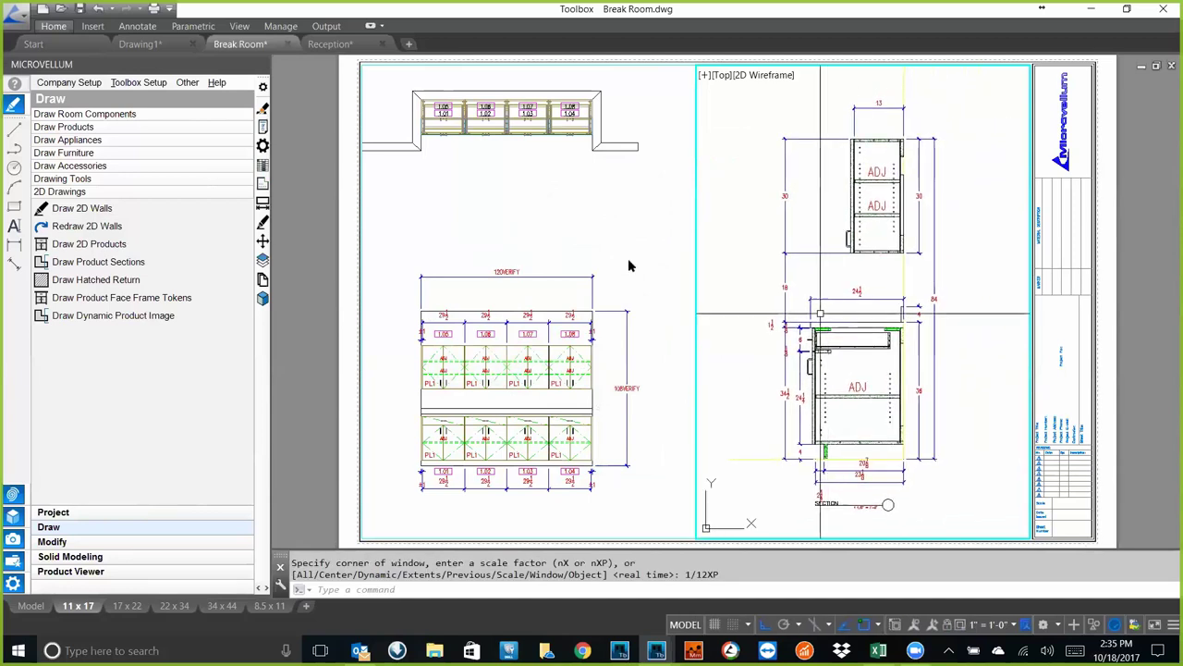
pyautogui.doubleClick(332, 208)
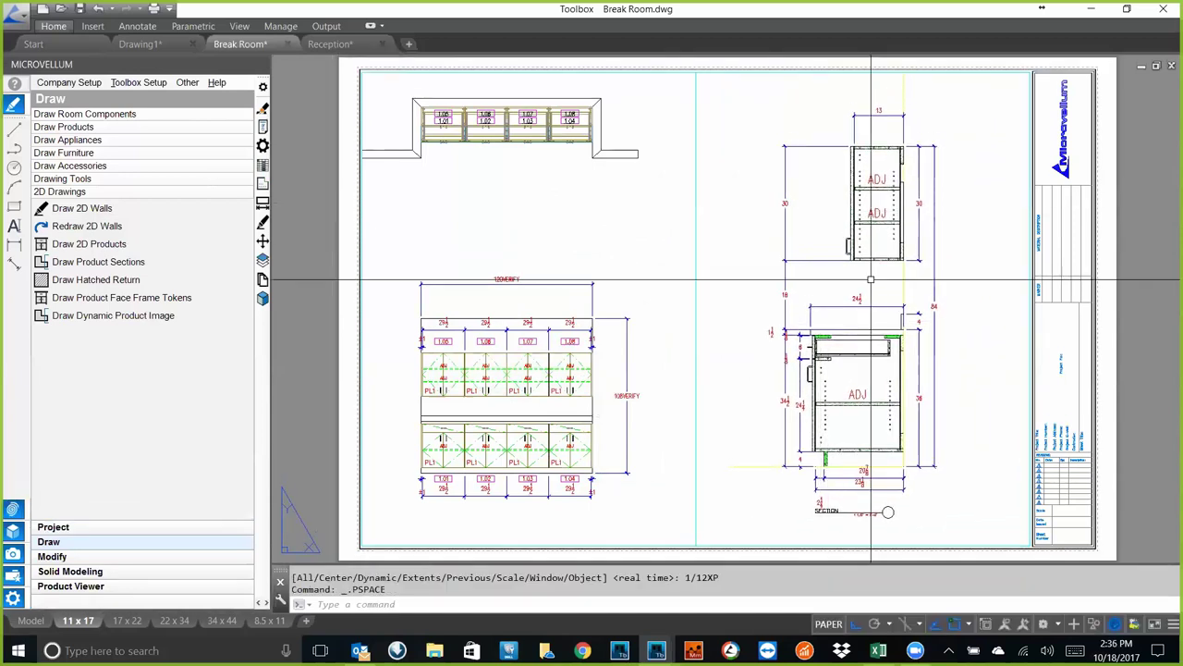
# - Shrink the section viewport to the lower half of the sheet's height
pyautogui.click(696, 83)
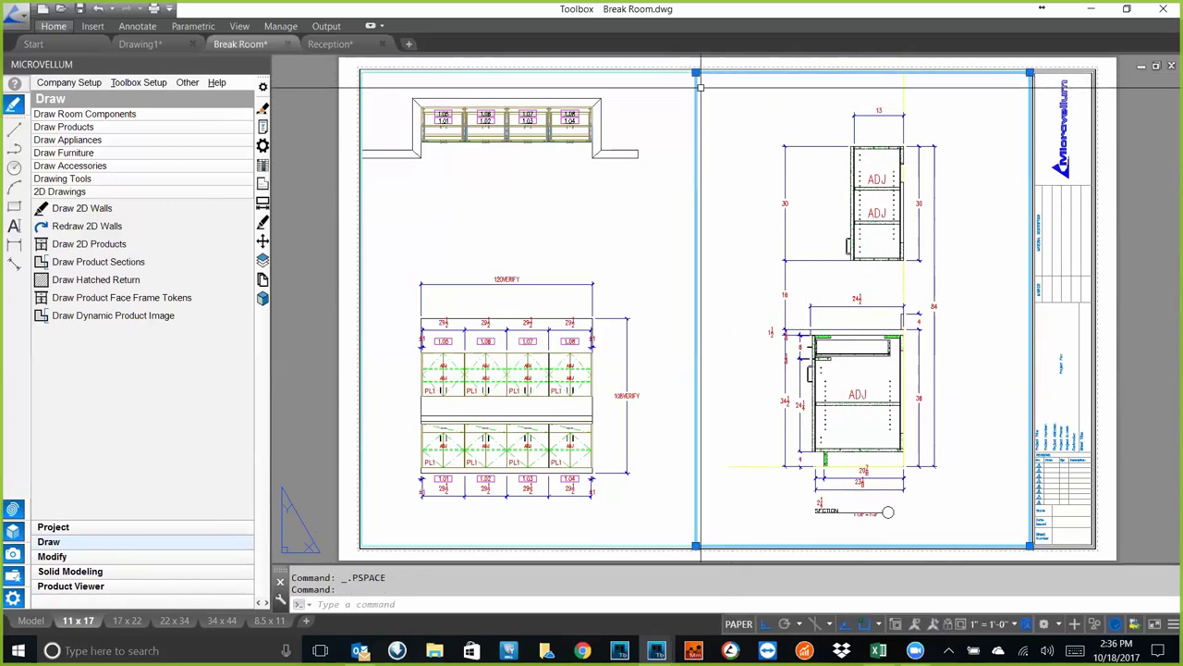
pyautogui.click(696, 71)
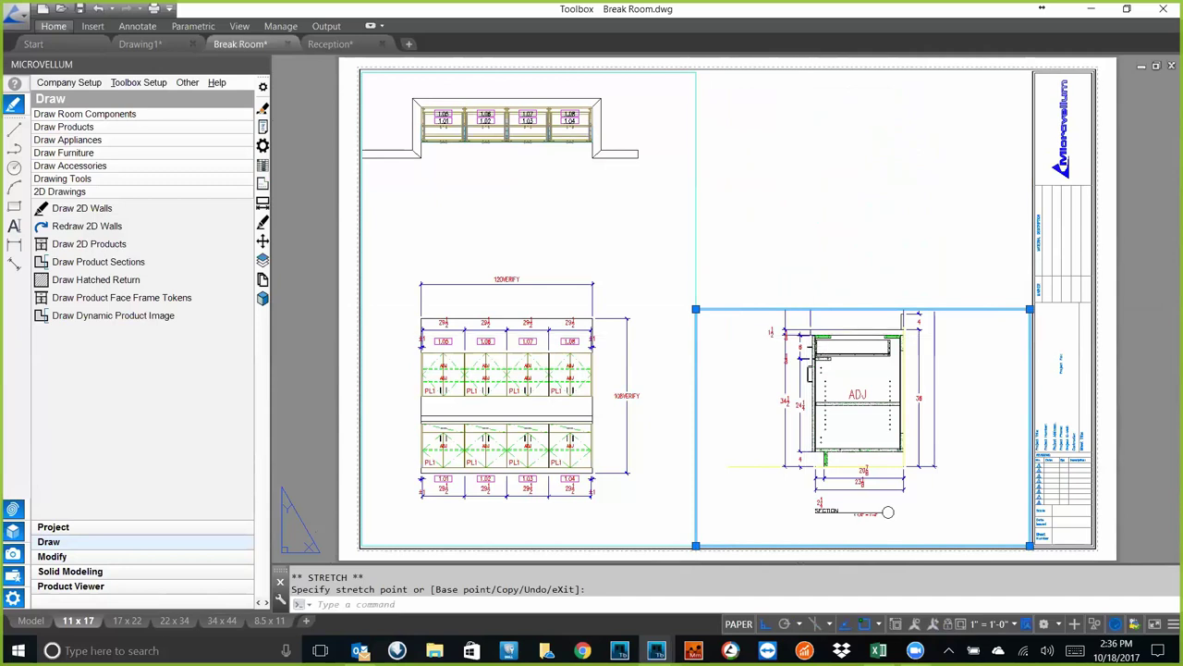
pyautogui.press('Escape')
# - Copy the section viewport straight up into the empty upper right area of the sheet
pyautogui.write('co')
pyautogui.press('Return')
pyautogui.click(696, 543)
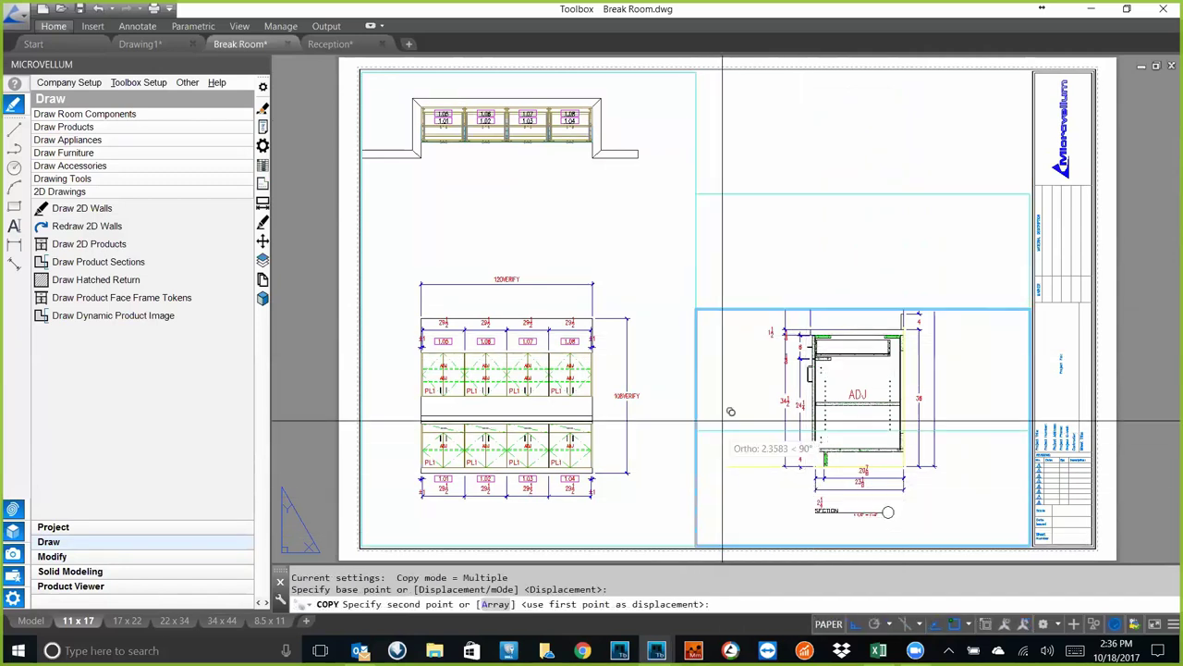
pyautogui.click(696, 307)
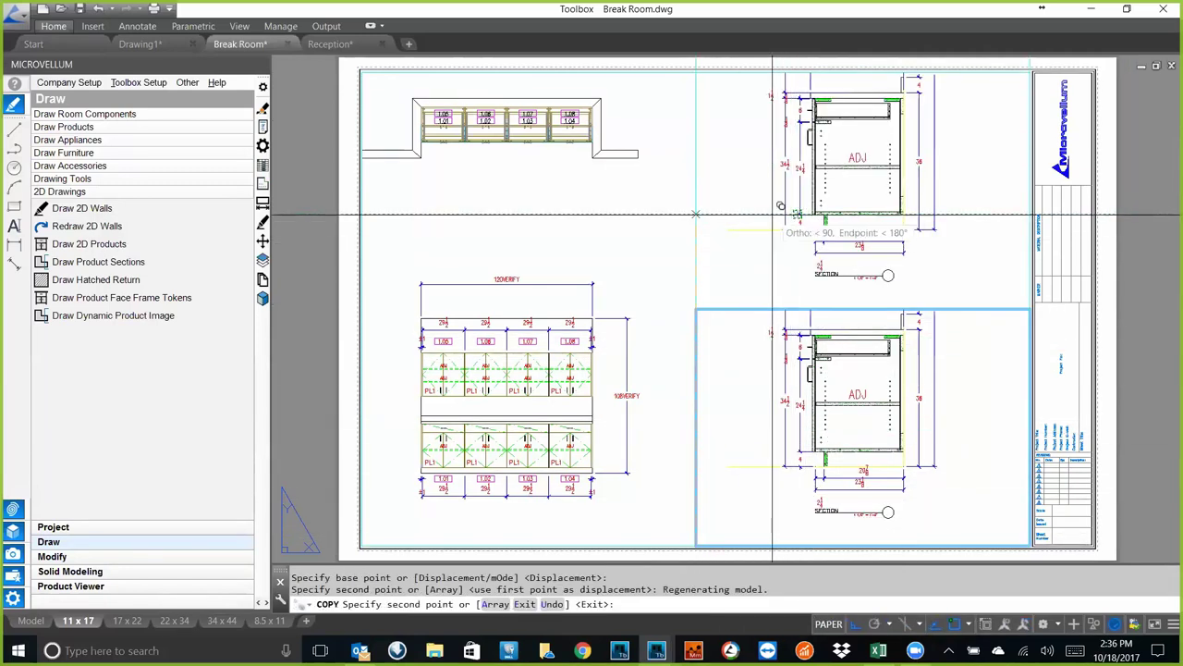
pyautogui.press('Escape')
# - Switch the upper right viewport to a southwest 3D view of the cabinets, fill the viewport with it, and return to paper space
pyautogui.doubleClick(772, 214)
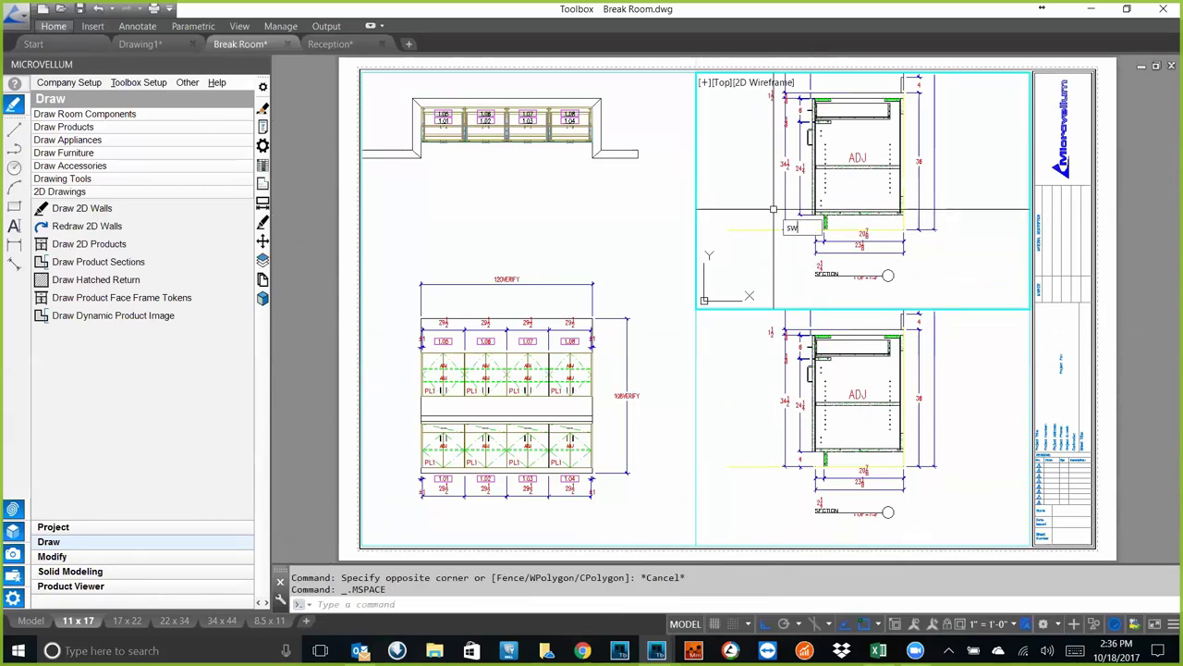
pyautogui.keyDown('shift'); pyautogui.moveTo(773, 210); pyautogui.dragTo(832, 232, button='middle'); pyautogui.keyUp('shift')
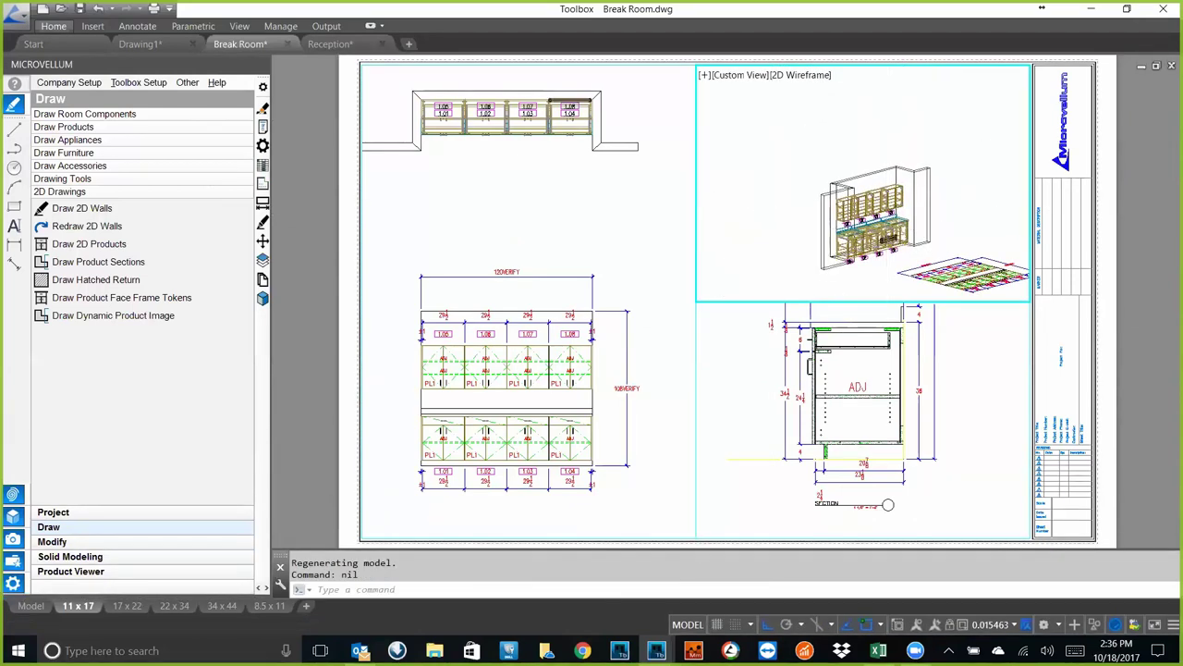
pyautogui.scroll(4, 873, 217)
pyautogui.doubleClick(1156, 201)
# - Preview the 11 x 17 sheet's plot with the DWG To PDF.pc3 plotter, and leave without plotting
pyautogui.hotkey('ctrl', 'p')
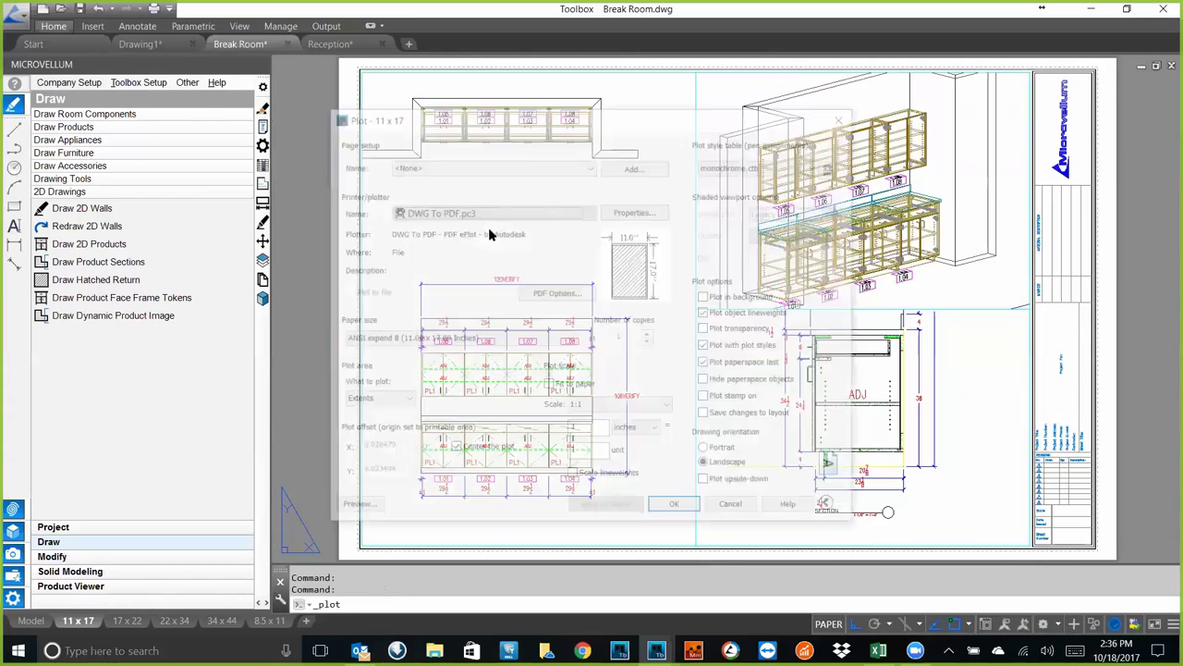
pyautogui.click(465, 212)
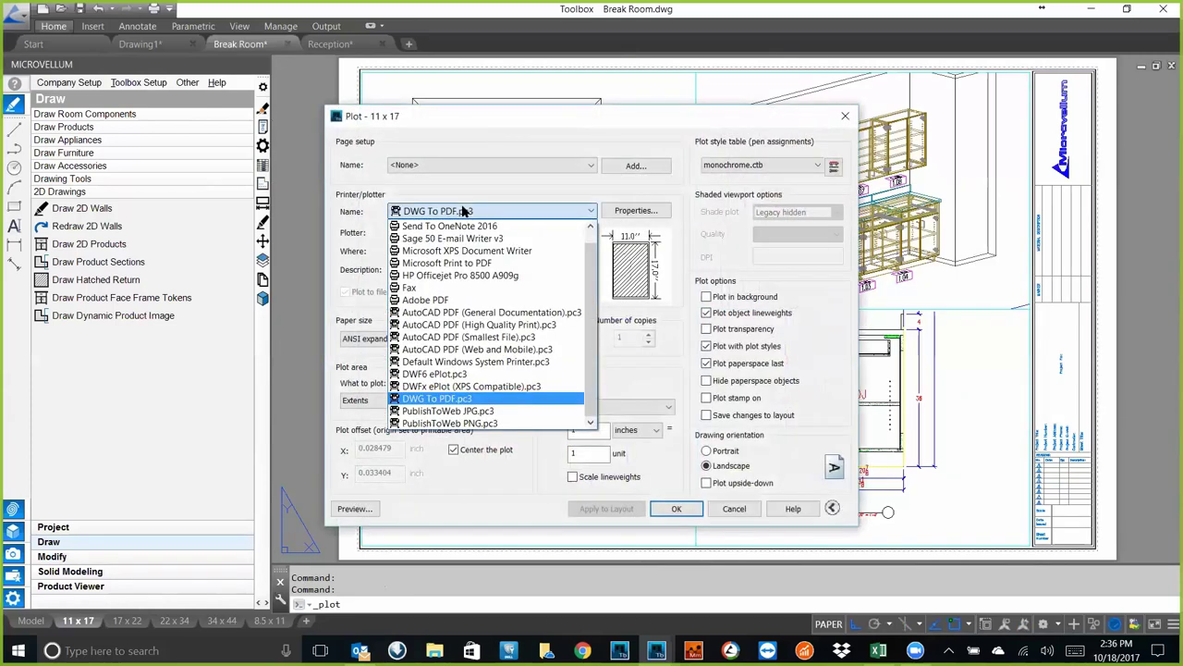
pyautogui.click(424, 396)
pyautogui.click(367, 515)
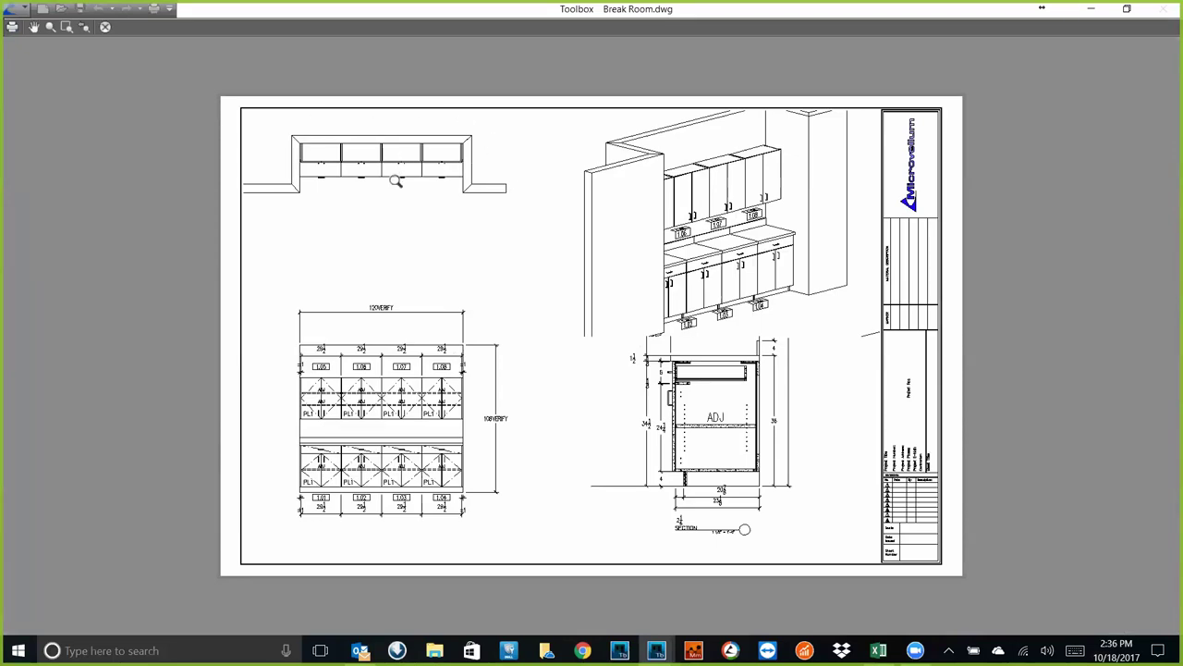
pyautogui.rightClick(525, 244)
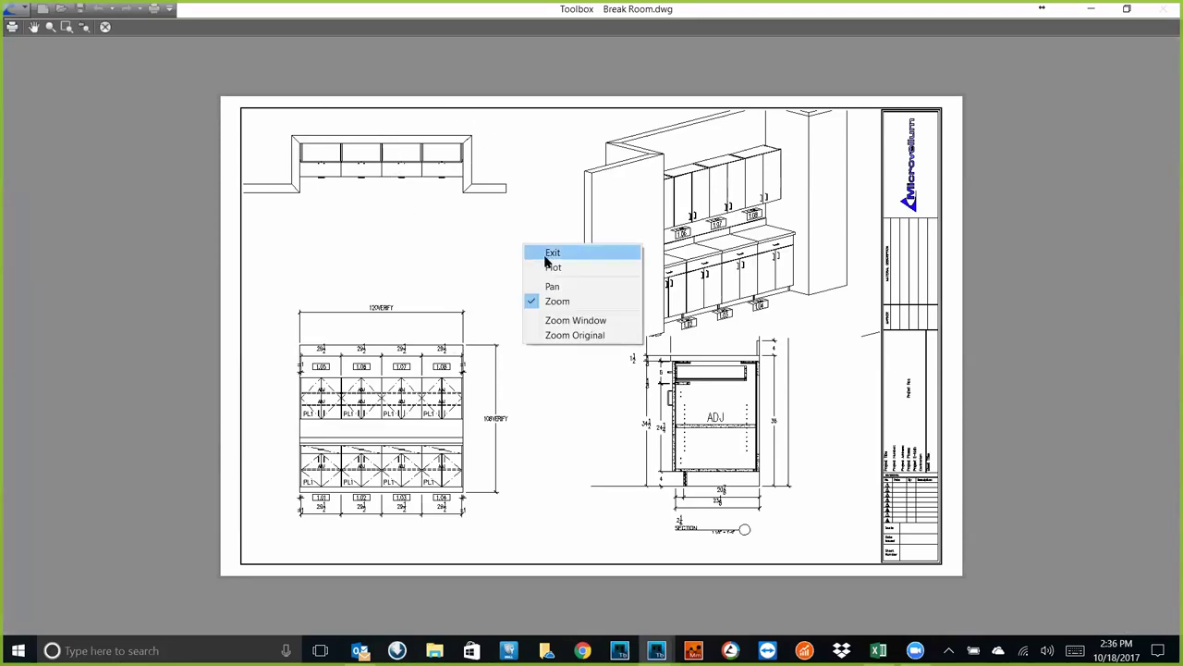
pyautogui.click(547, 255)
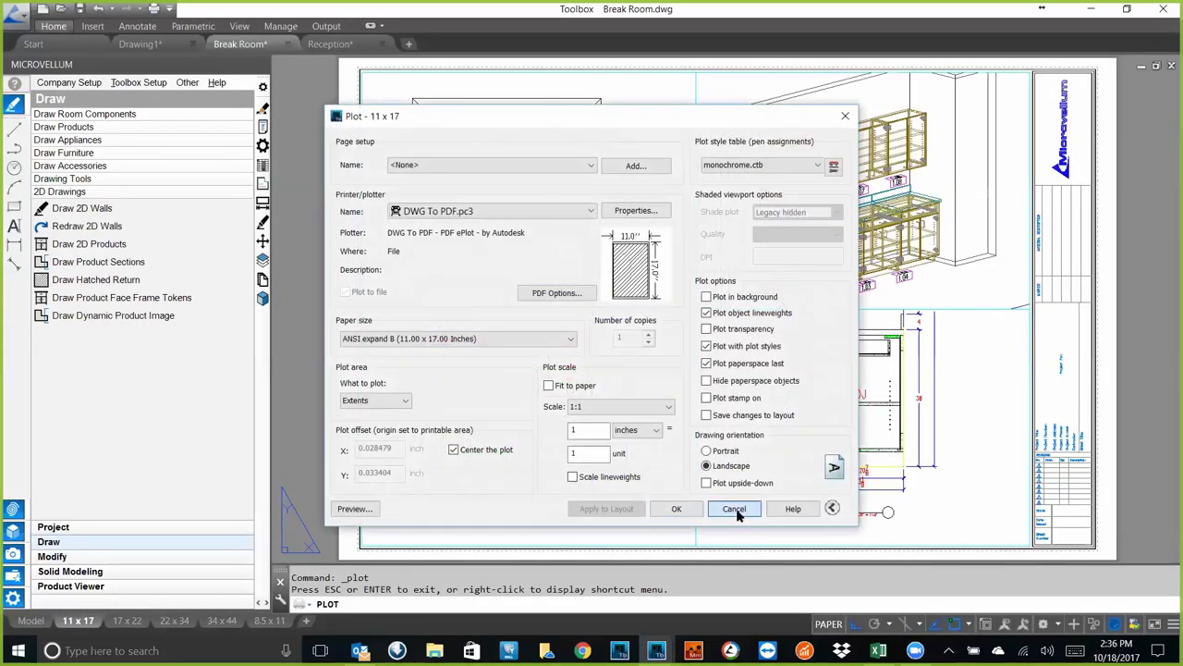
pyautogui.click(731, 509)
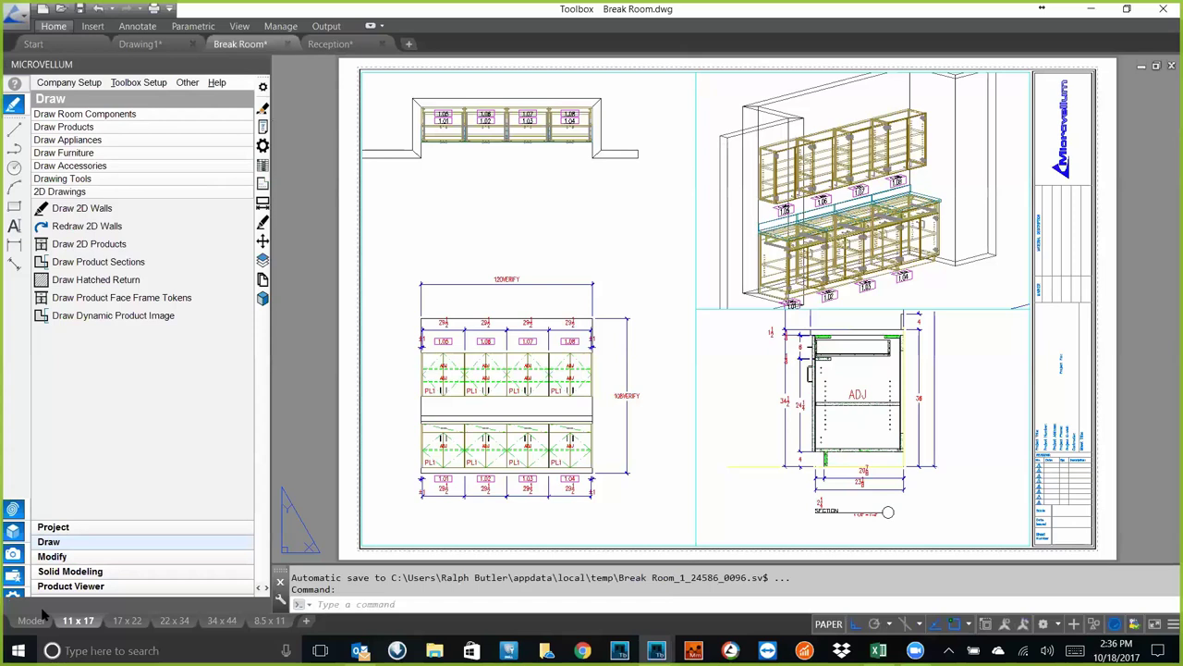
# - Return to model space and try to set the drawing scale to 3/8" = 1'-0"
pyautogui.click(28, 605)
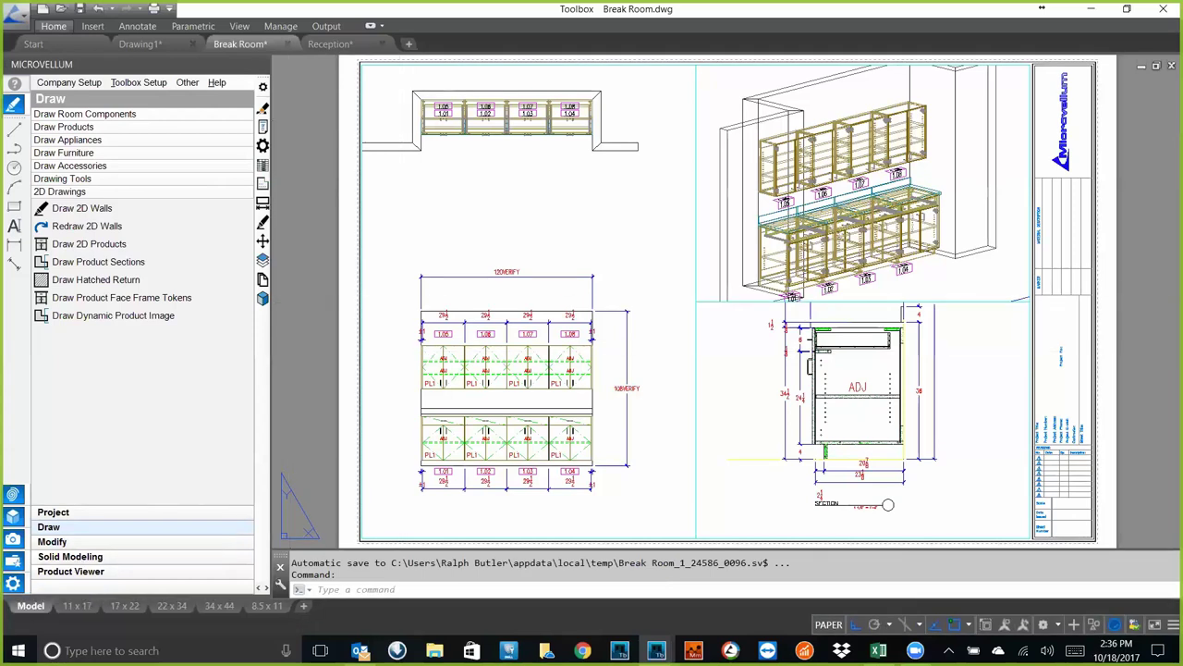
pyautogui.moveTo(648, 230); pyautogui.dragTo(549, 215, button='middle')
pyautogui.write('scl')
pyautogui.press('Return')
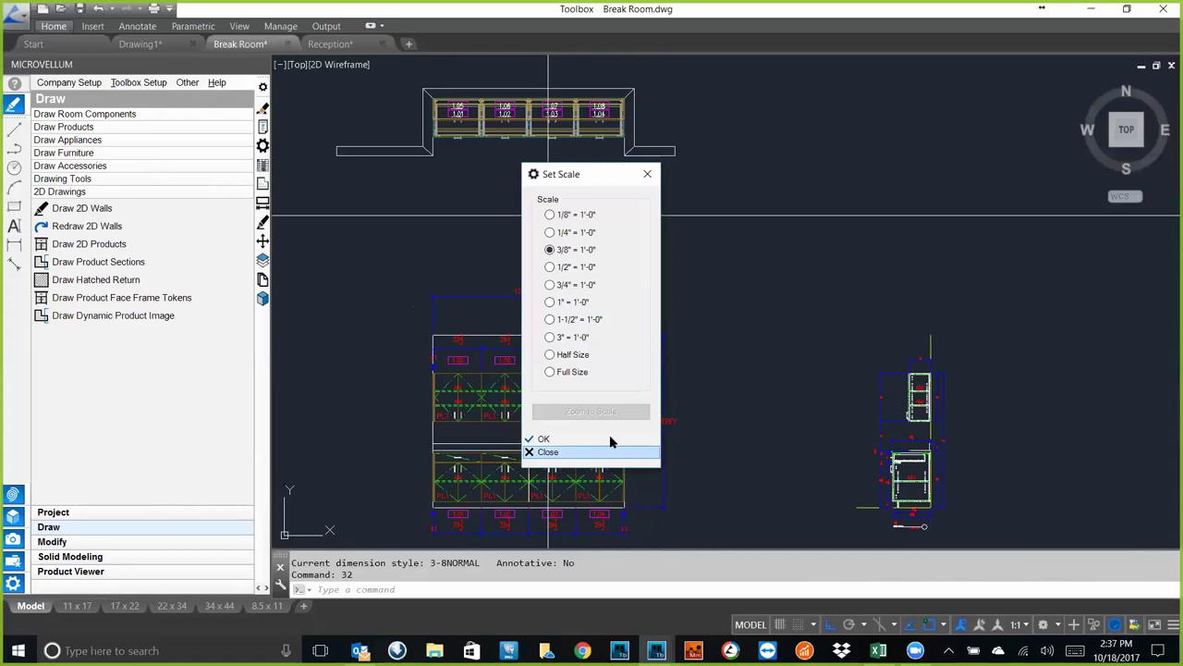
pyautogui.click(603, 438)
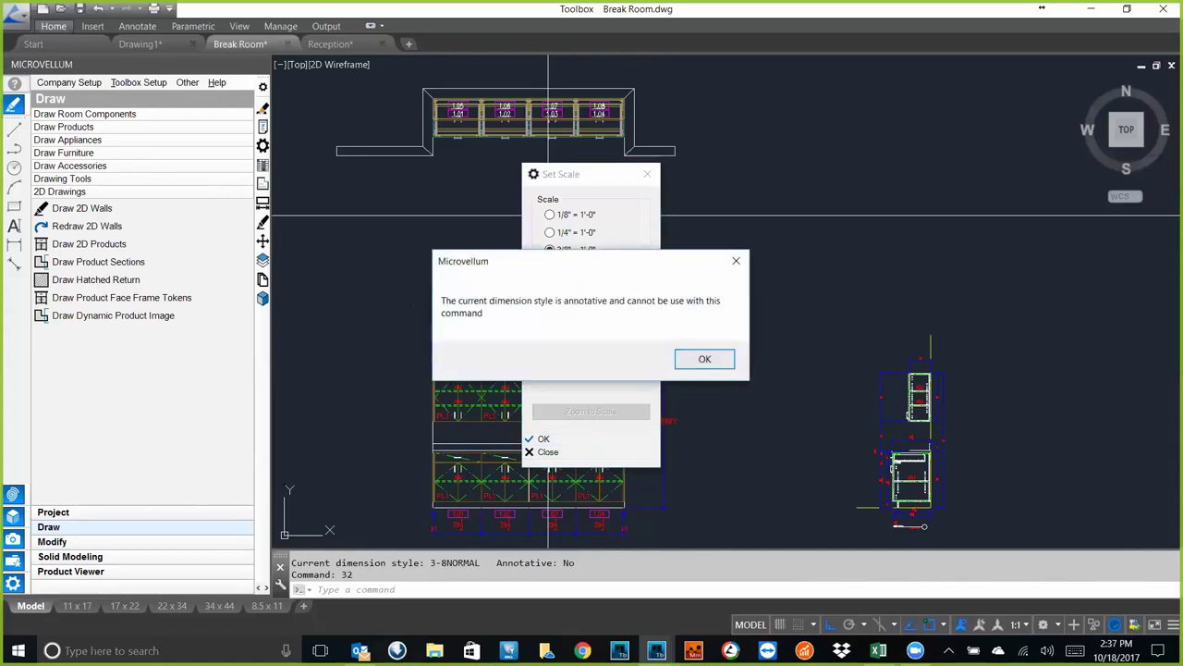
pyautogui.press('Return')
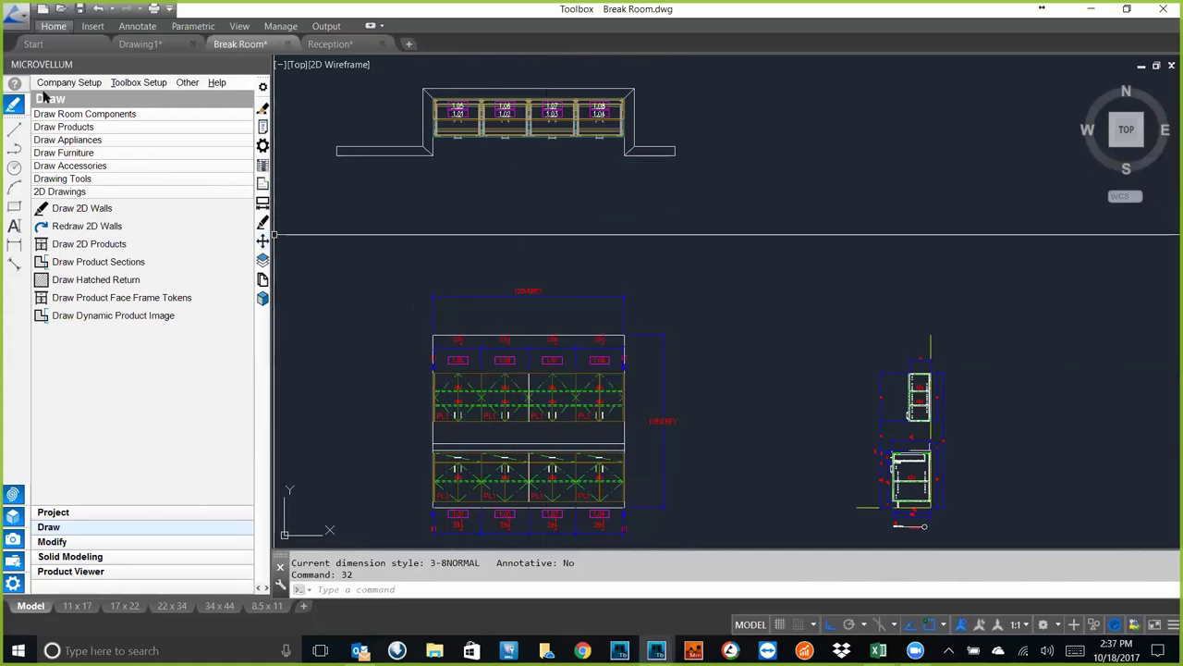
# - Start Adjust Wall Length for the back wall behind the cabinets and enter a new wall length of 116
pyautogui.click(73, 545)
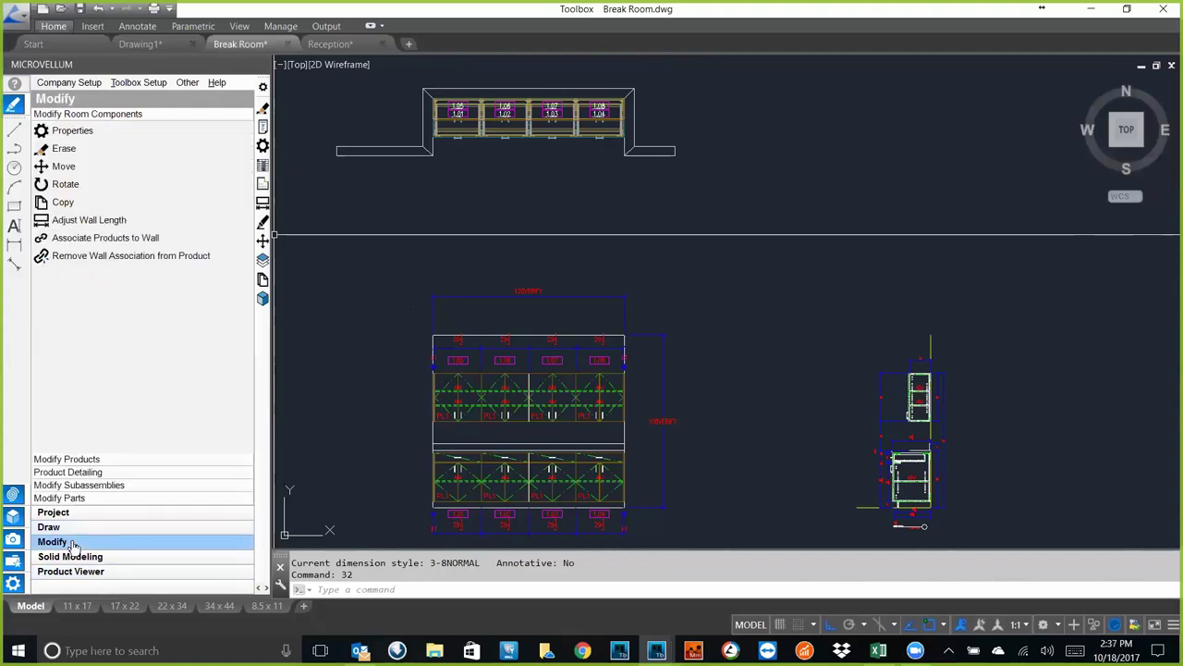
pyautogui.click(85, 222)
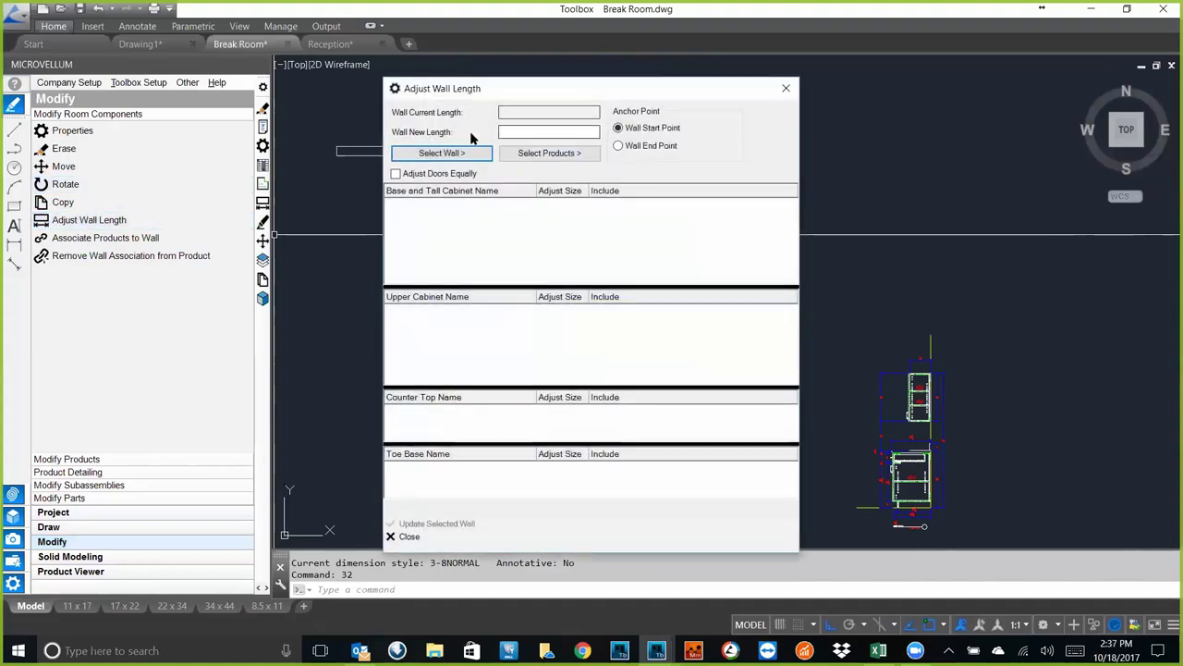
pyautogui.click(441, 152)
pyautogui.click(529, 90)
pyautogui.press('Return')
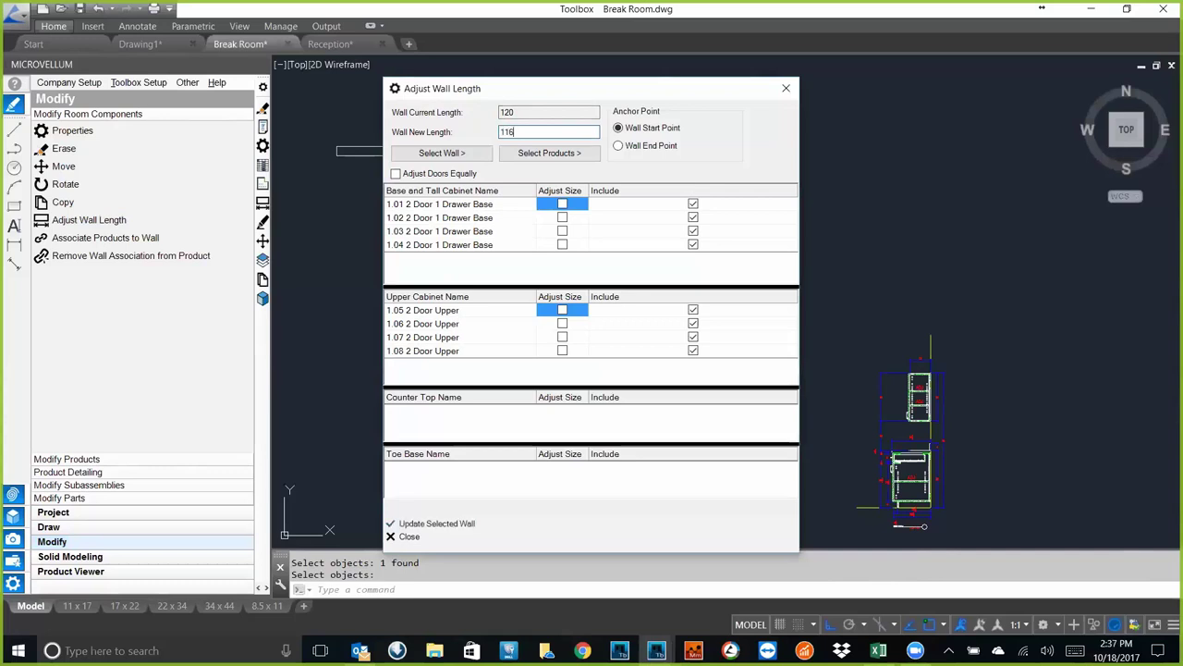
pyautogui.press('BackSpace')
pyautogui.write('6')
# - Include base cabinets 1.01 to 1.04 and upper cabinets 1.05 to 1.08 in the size adjustment, and update the selected wall
pyautogui.click(563, 192)
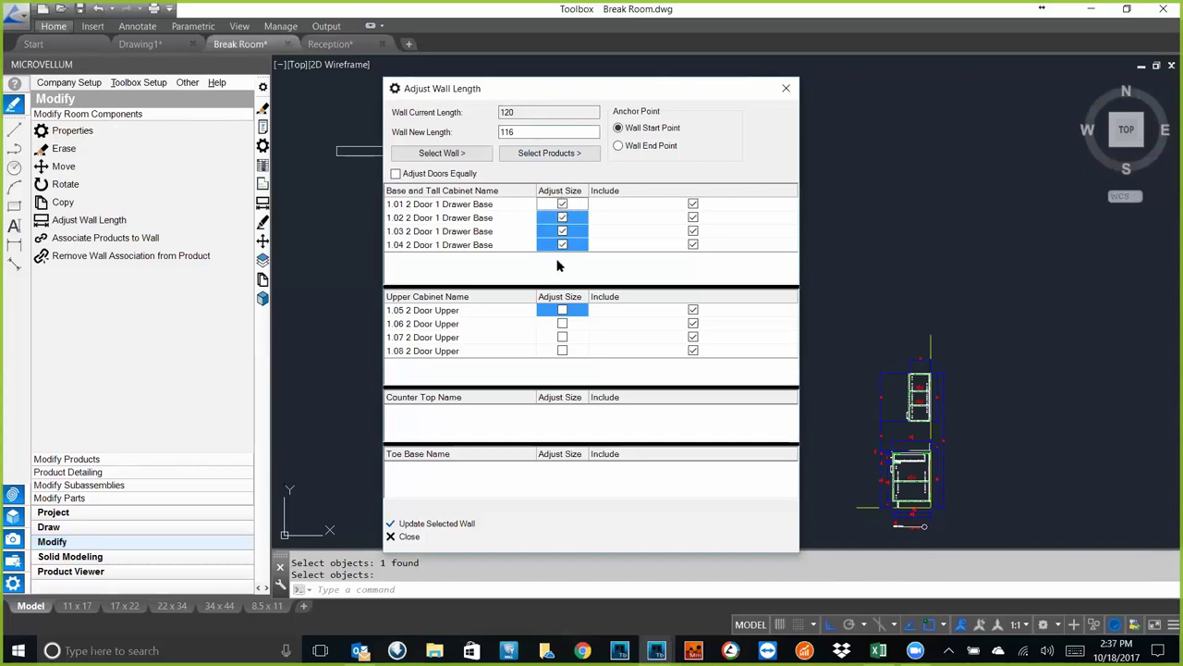
pyautogui.click(562, 310)
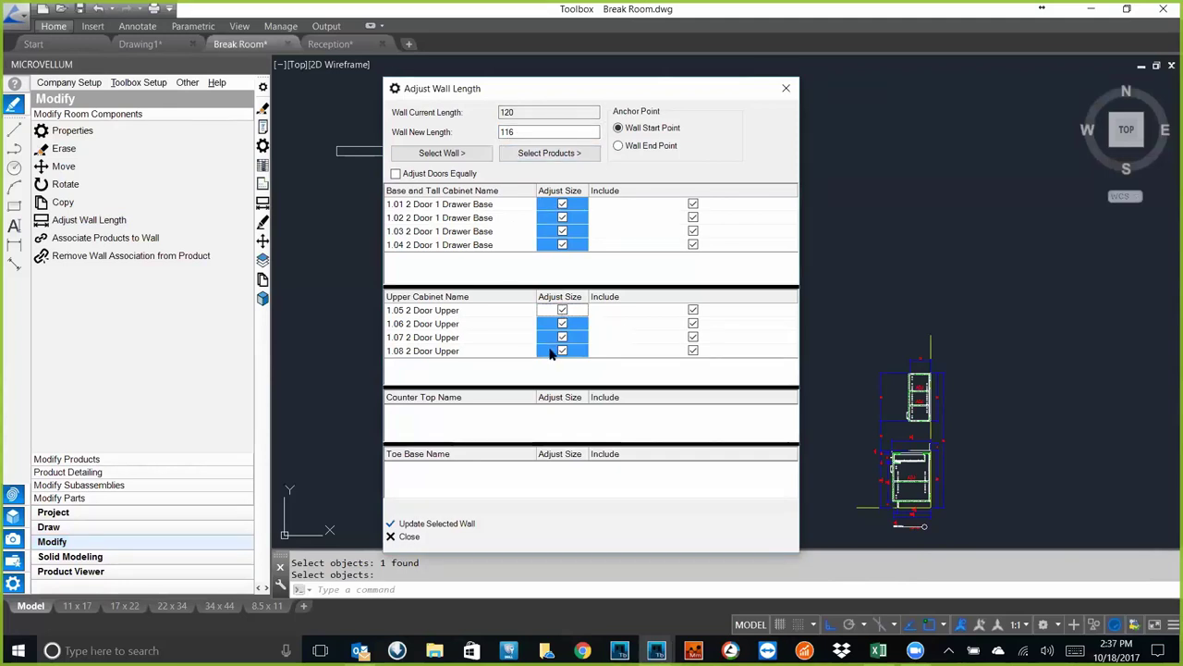
pyautogui.click(436, 523)
pyautogui.moveTo(549, 88); pyautogui.dragTo(826, 70)
pyautogui.click(740, 508)
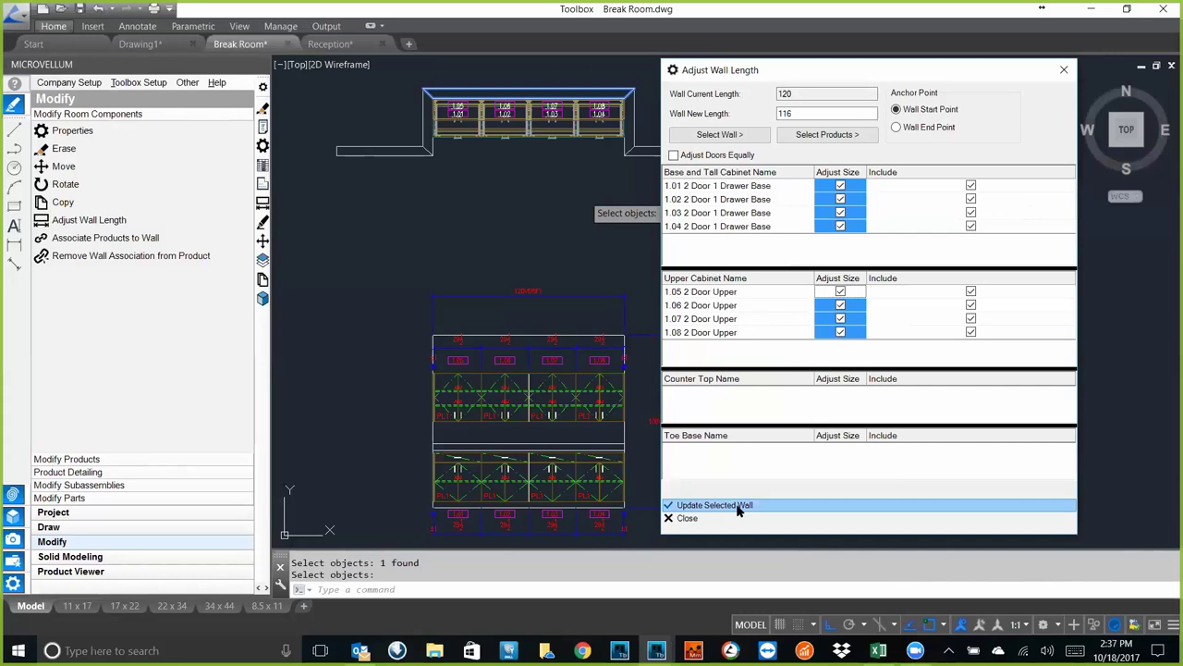
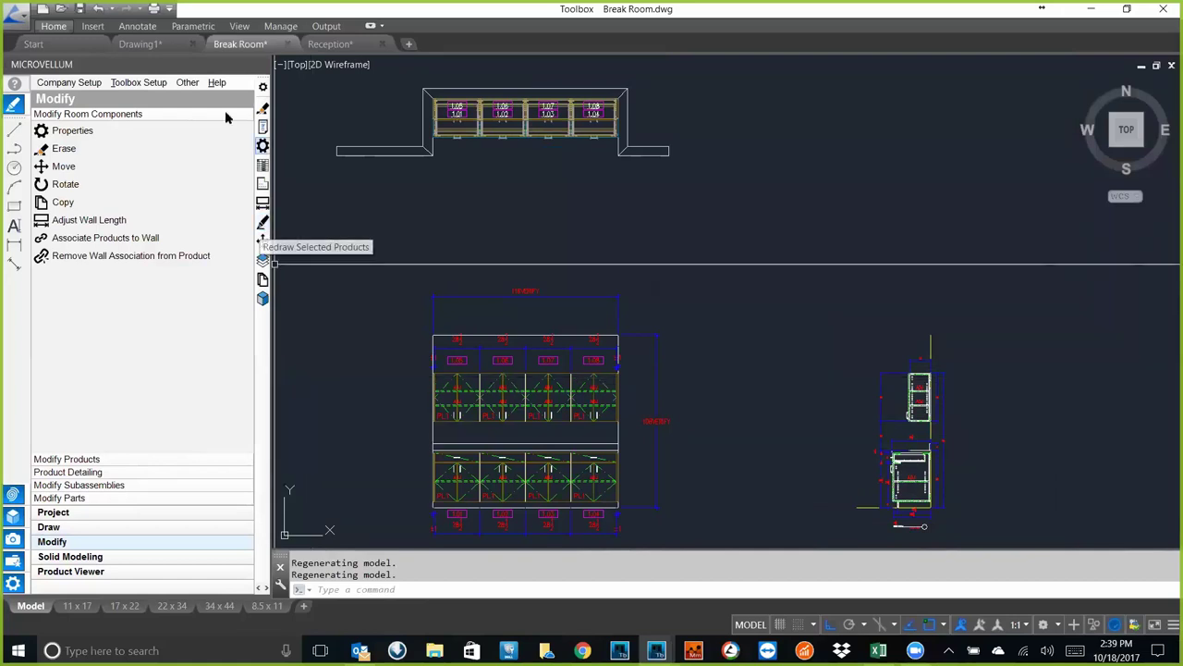
# - Examine the template specification groups in Advanced Library Setup and the project's specification groups in Advanced Project Setup
pyautogui.click(143, 85)
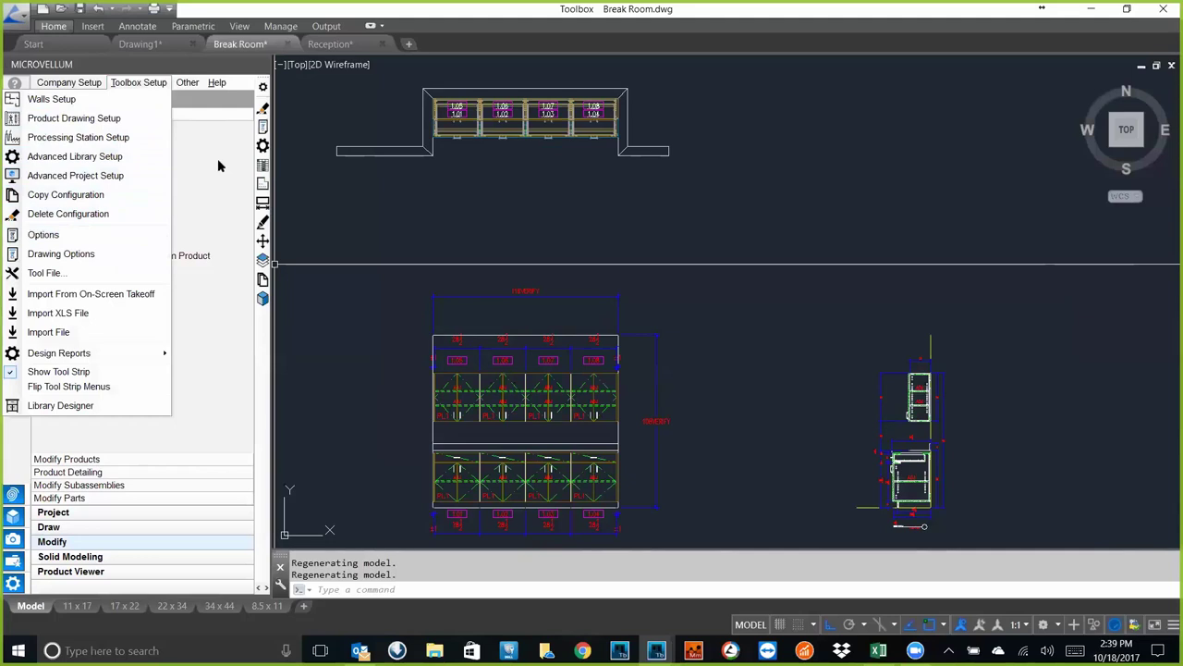
pyautogui.click(135, 156)
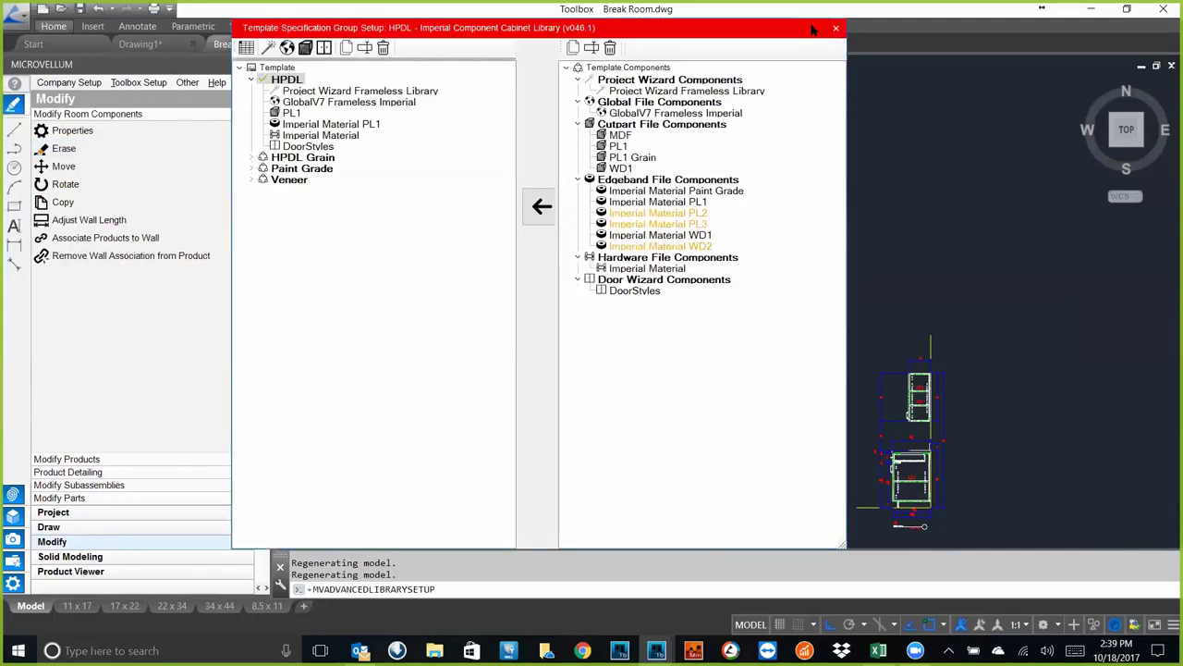
pyautogui.click(836, 28)
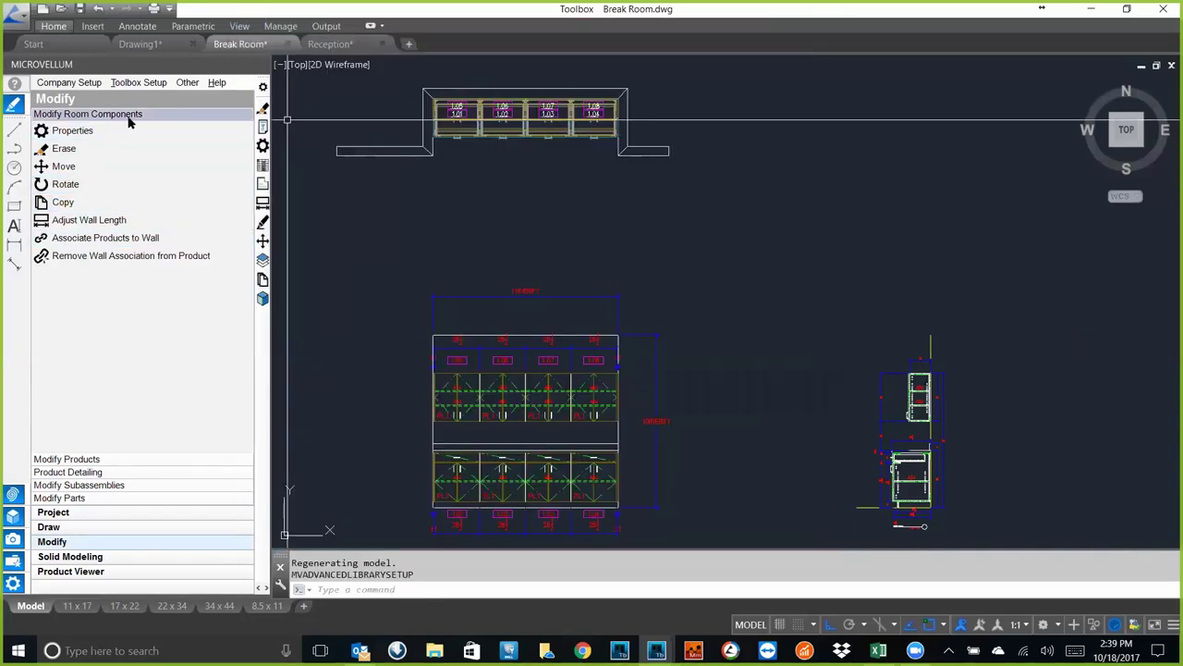
pyautogui.click(184, 83)
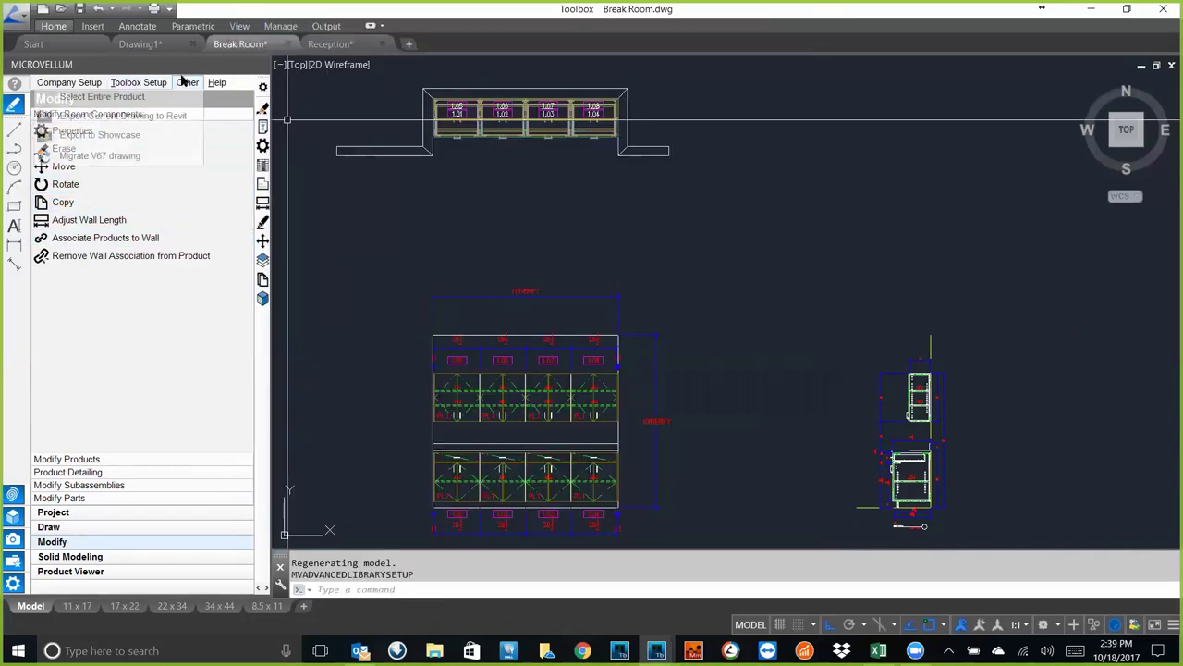
pyautogui.moveTo(153, 86)
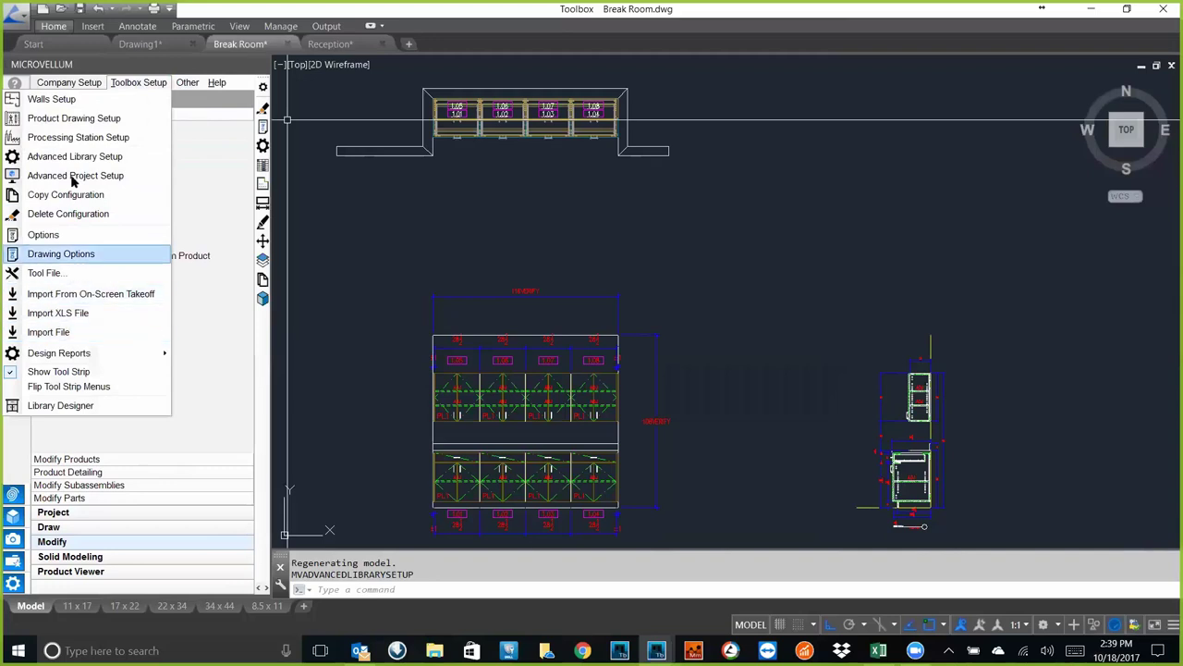
pyautogui.click(75, 175)
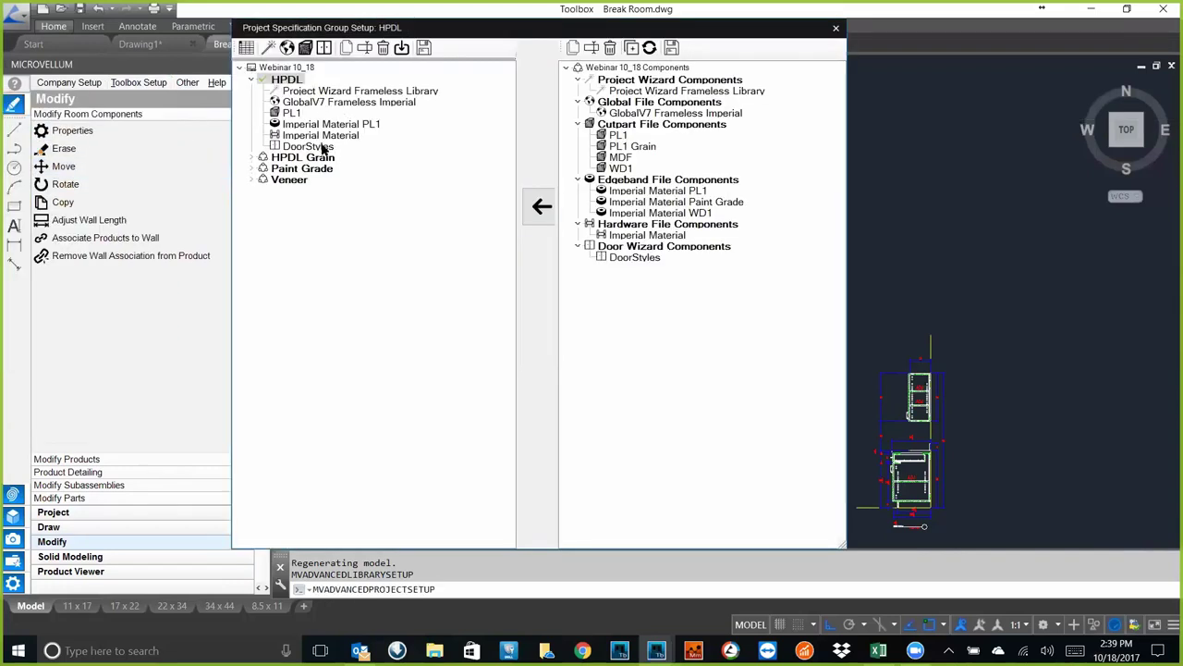
pyautogui.click(836, 28)
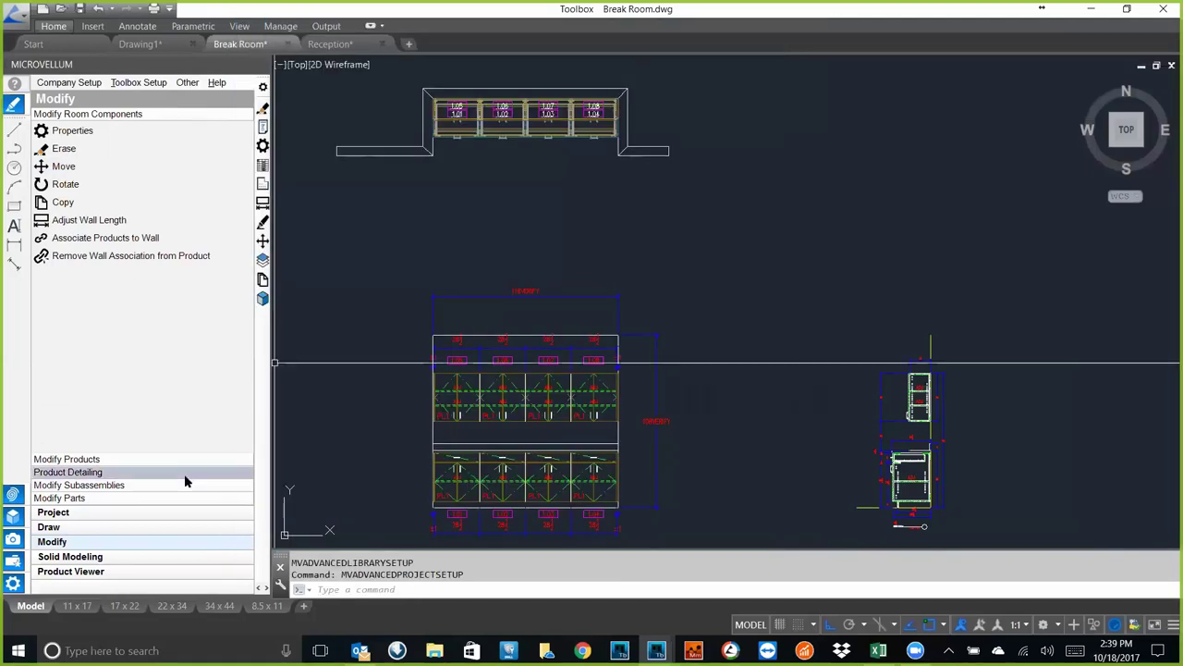
# - Examine the Project Information fields in Project Setup, including the contact choices for General Contact, and leave without saving
pyautogui.click(84, 512)
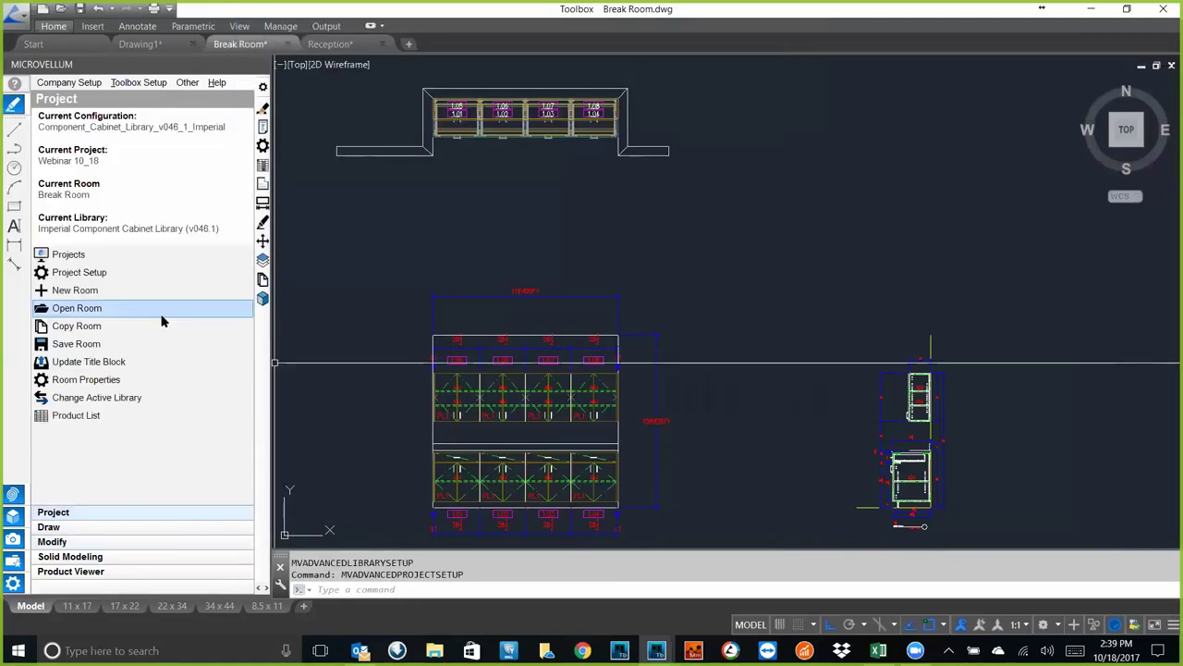
pyautogui.click(101, 272)
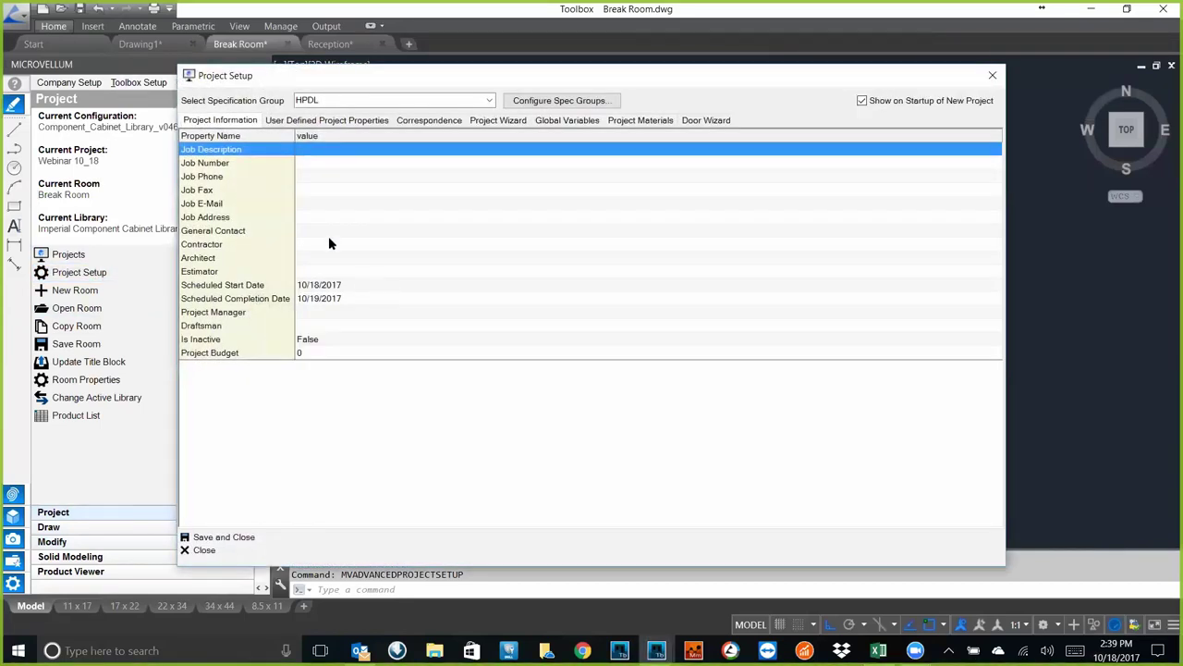
pyautogui.click(323, 151)
pyautogui.click(310, 164)
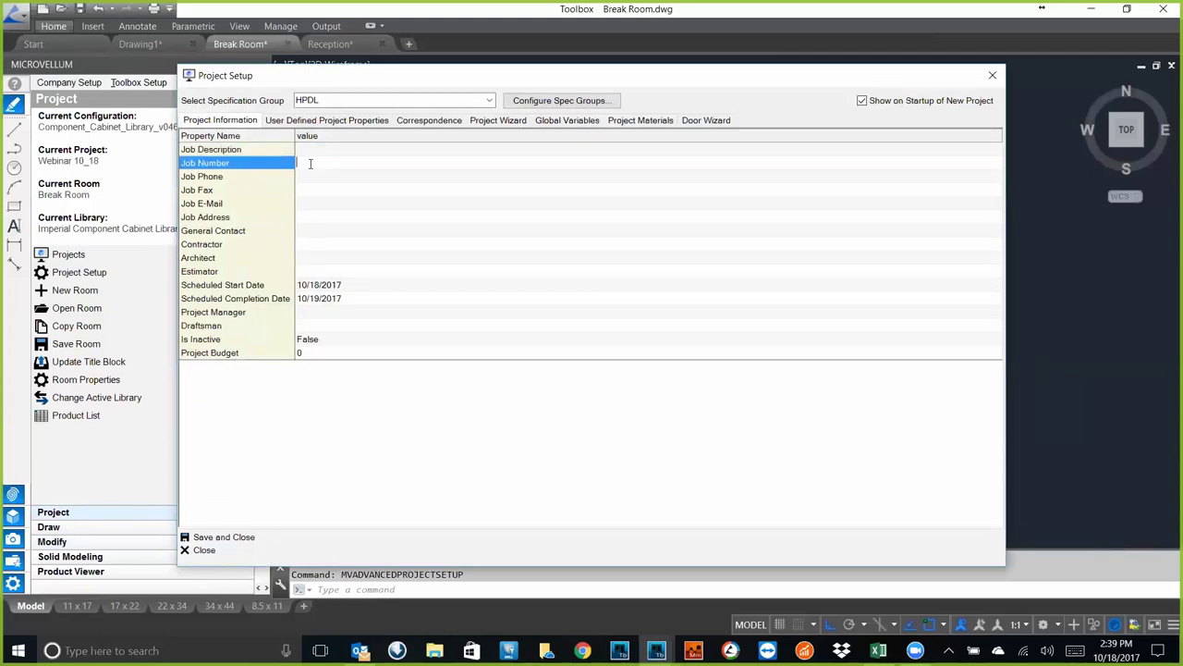
pyautogui.click(310, 179)
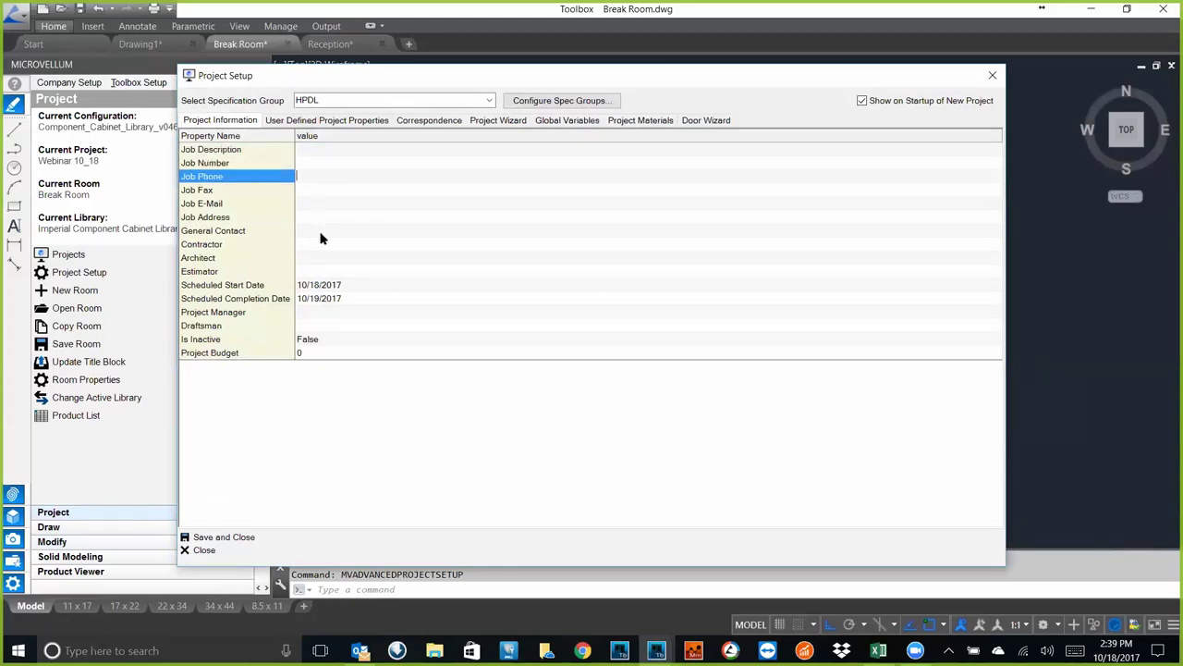
pyautogui.click(321, 236)
pyautogui.moveTo(525, 171); pyautogui.dragTo(567, 157)
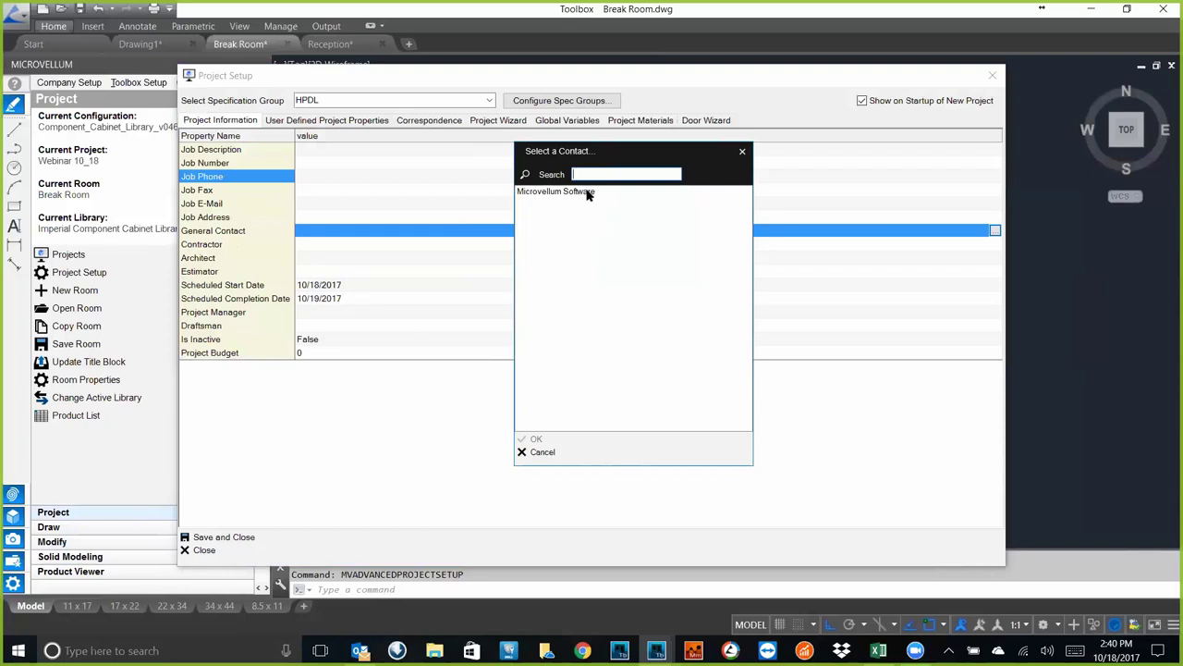
pyautogui.click(532, 452)
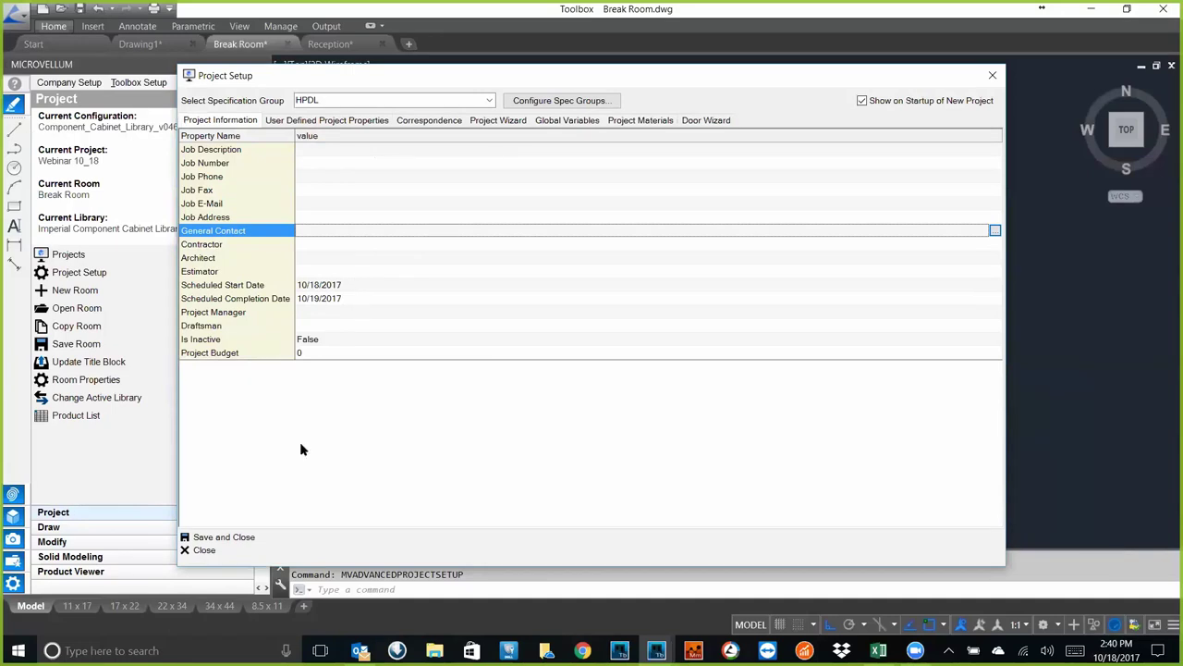
pyautogui.click(228, 549)
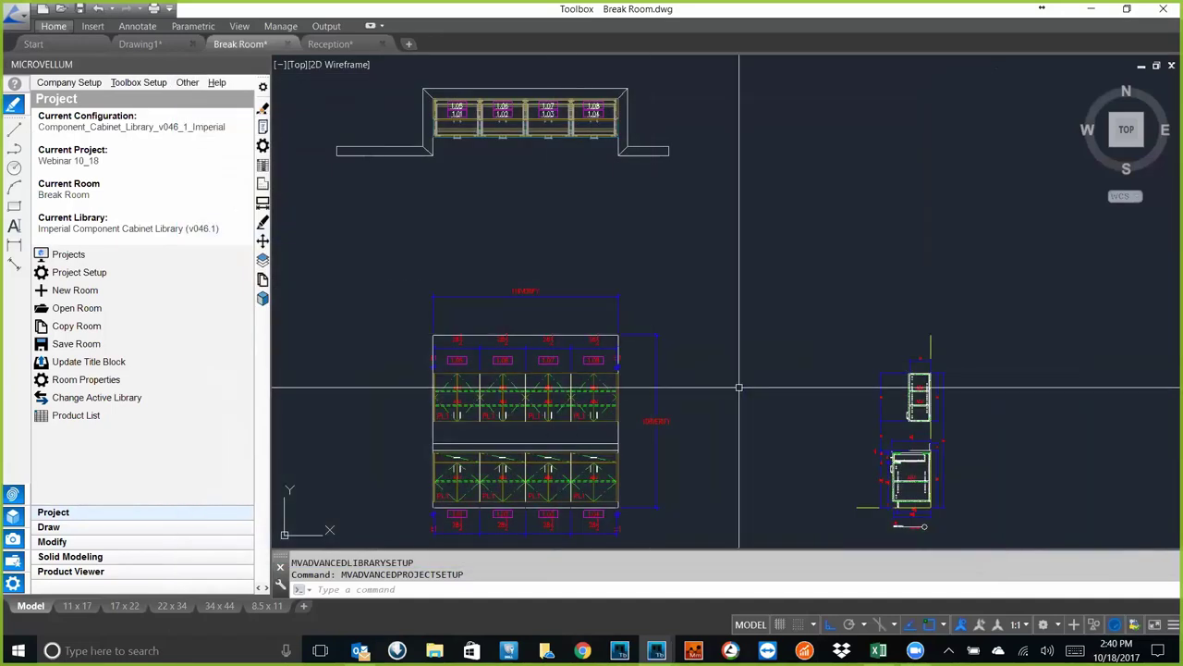
pyautogui.moveTo(740, 388); pyautogui.dragTo(740, 361, button='middle')
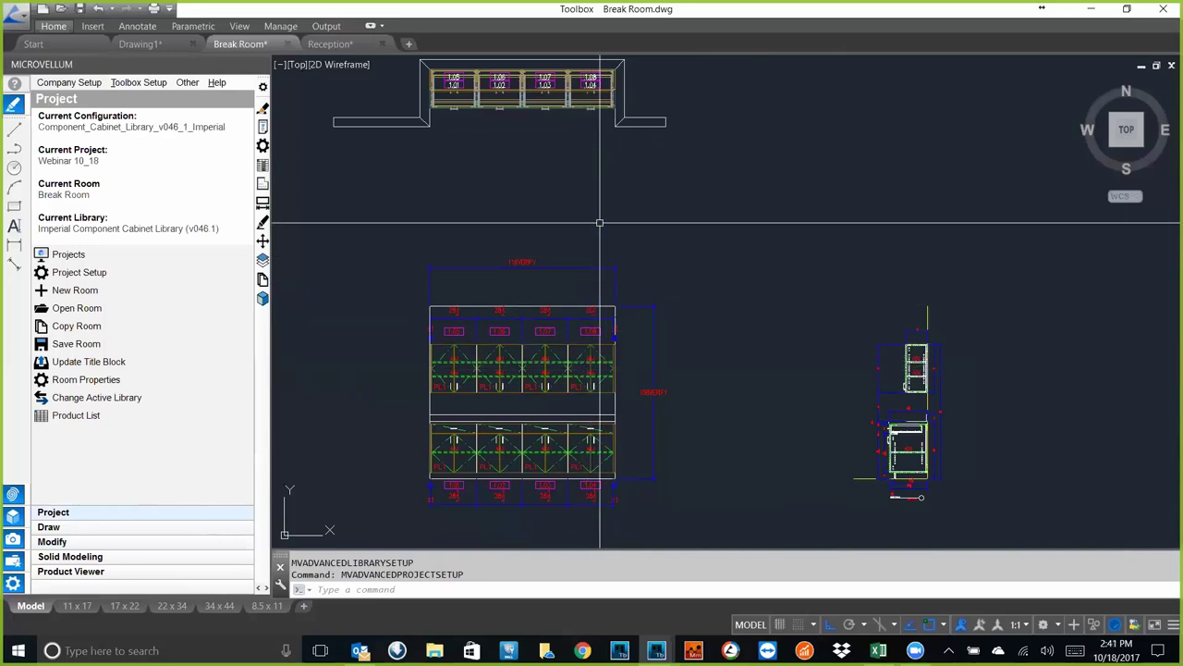
pyautogui.click(87, 541)
pyautogui.click(67, 458)
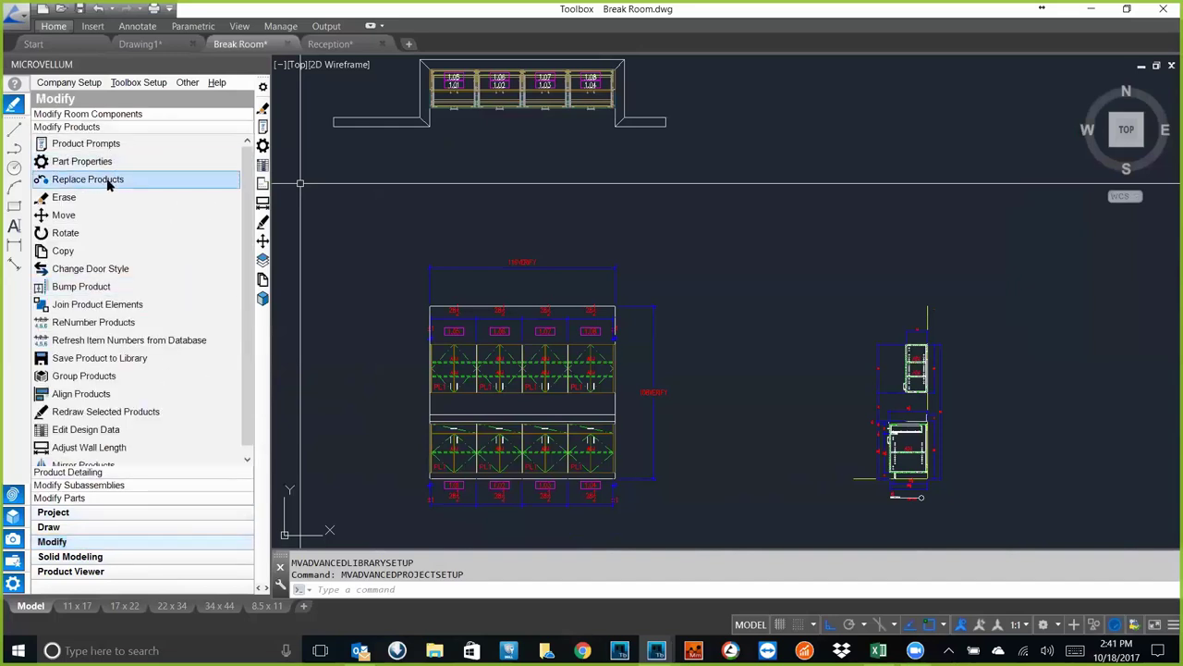
pyautogui.scroll(-1, 252, 259)
pyautogui.scroll(1, 255, 264)
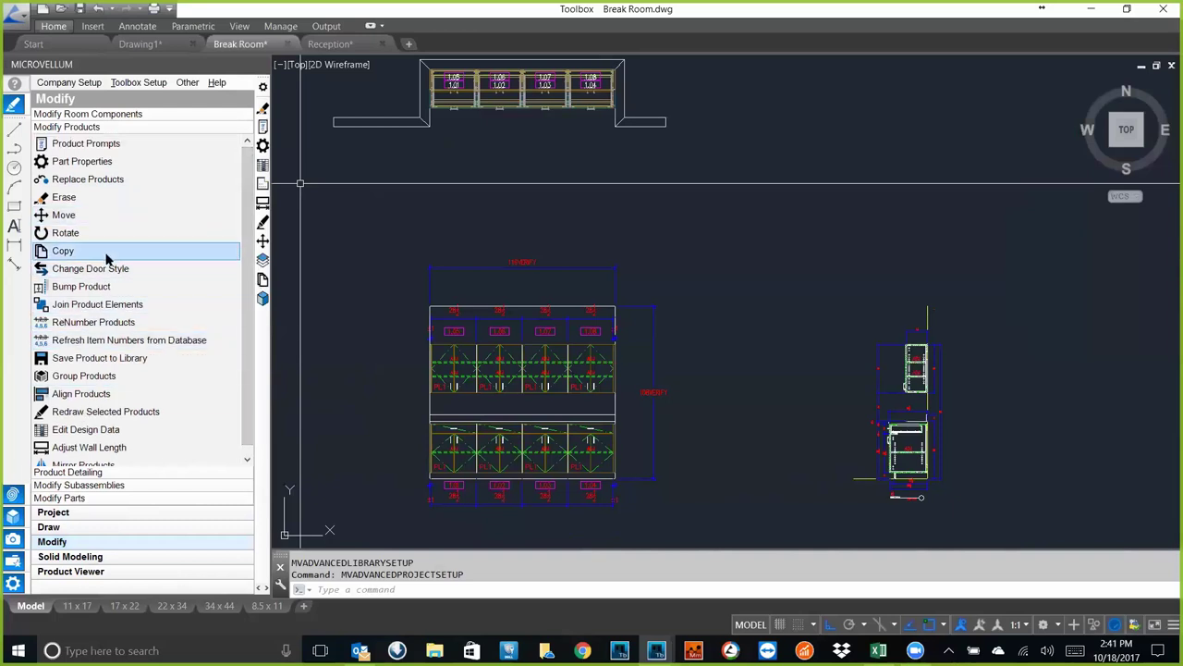
pyautogui.click(88, 497)
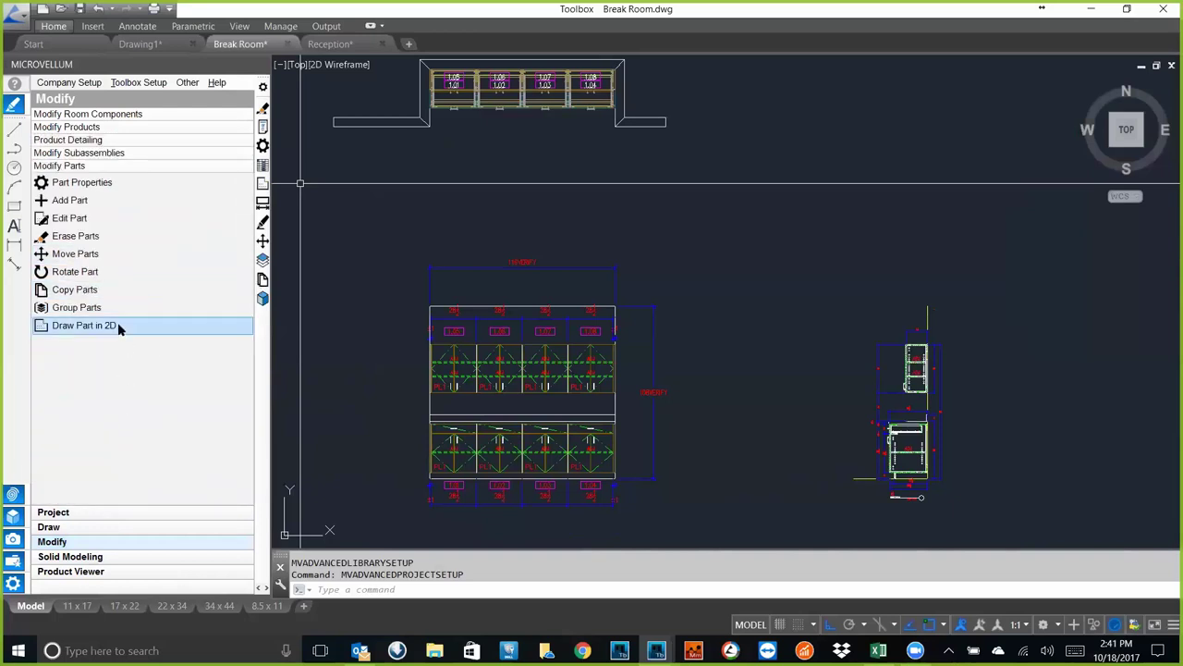
# - Start Replace Products on upper cabinet 1.08 and look through the Upper Cabinets category under Cabinets Frameless for a replacement
pyautogui.click(102, 130)
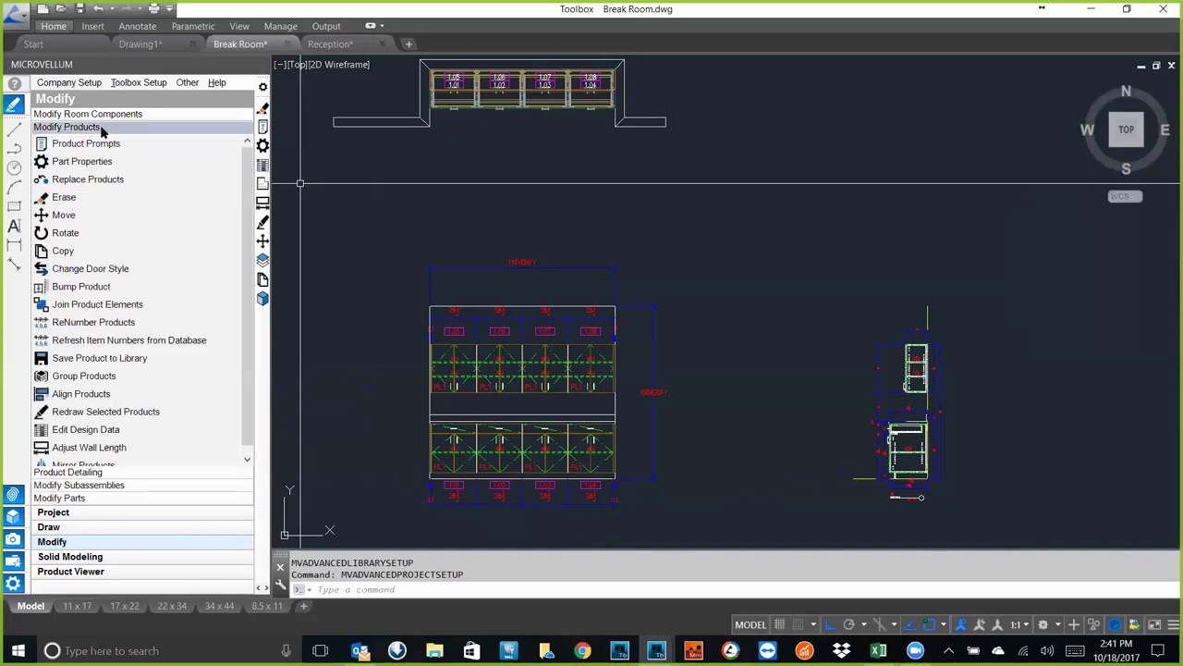
pyautogui.click(68, 184)
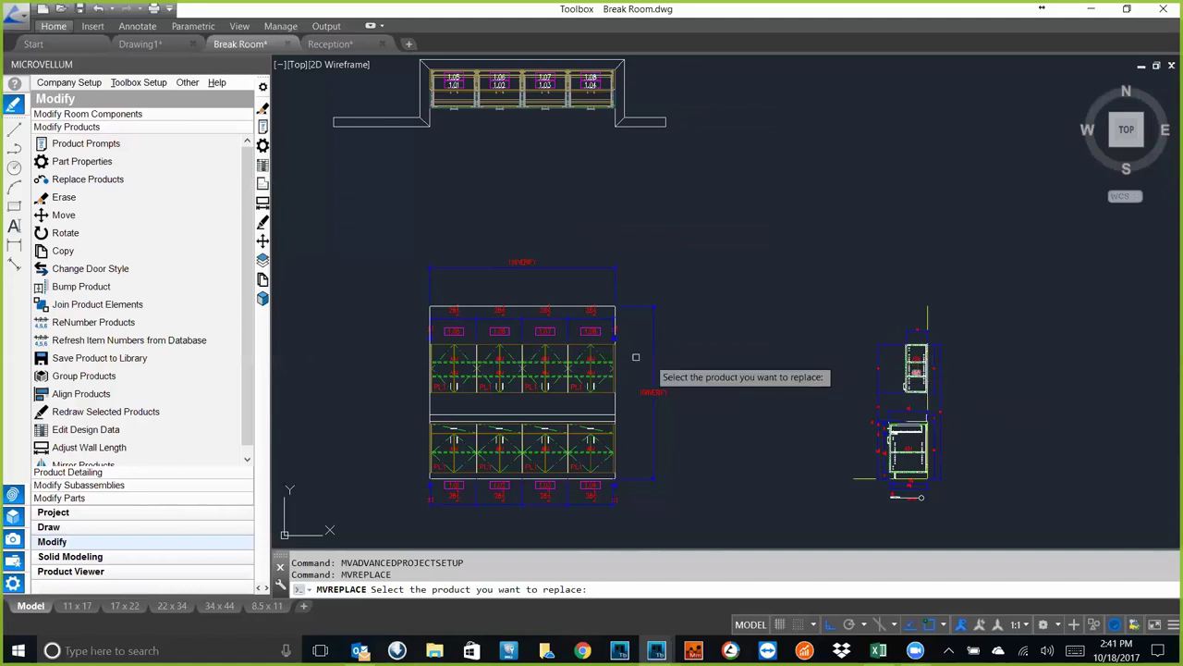
pyautogui.click(582, 360)
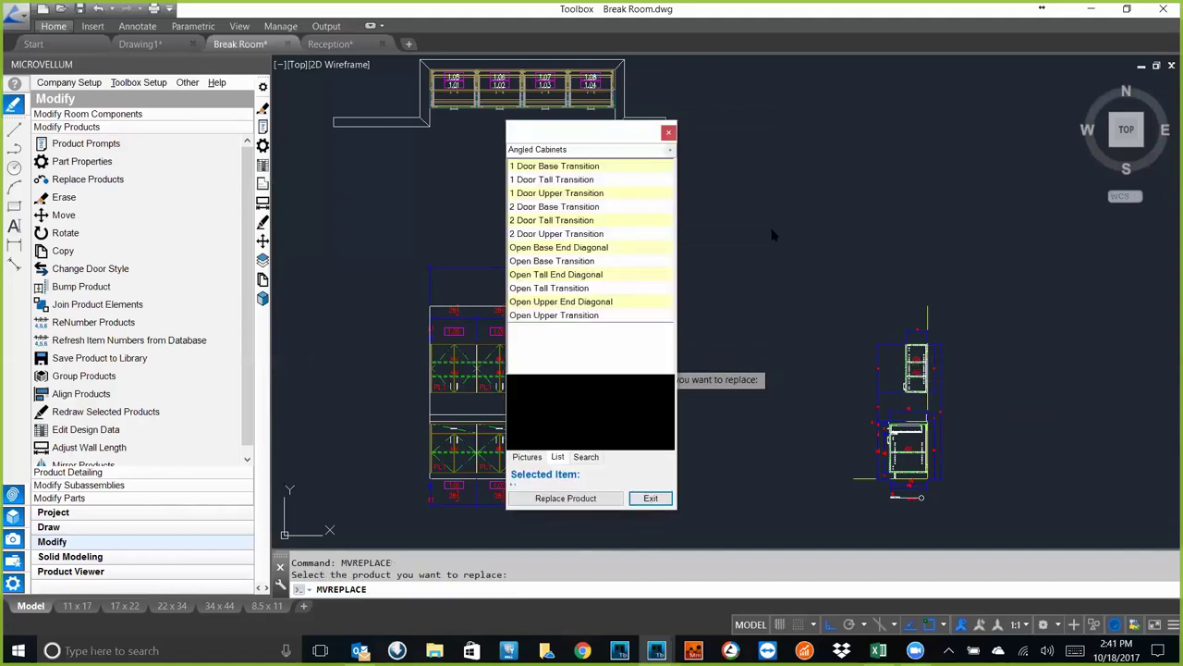
pyautogui.click(671, 153)
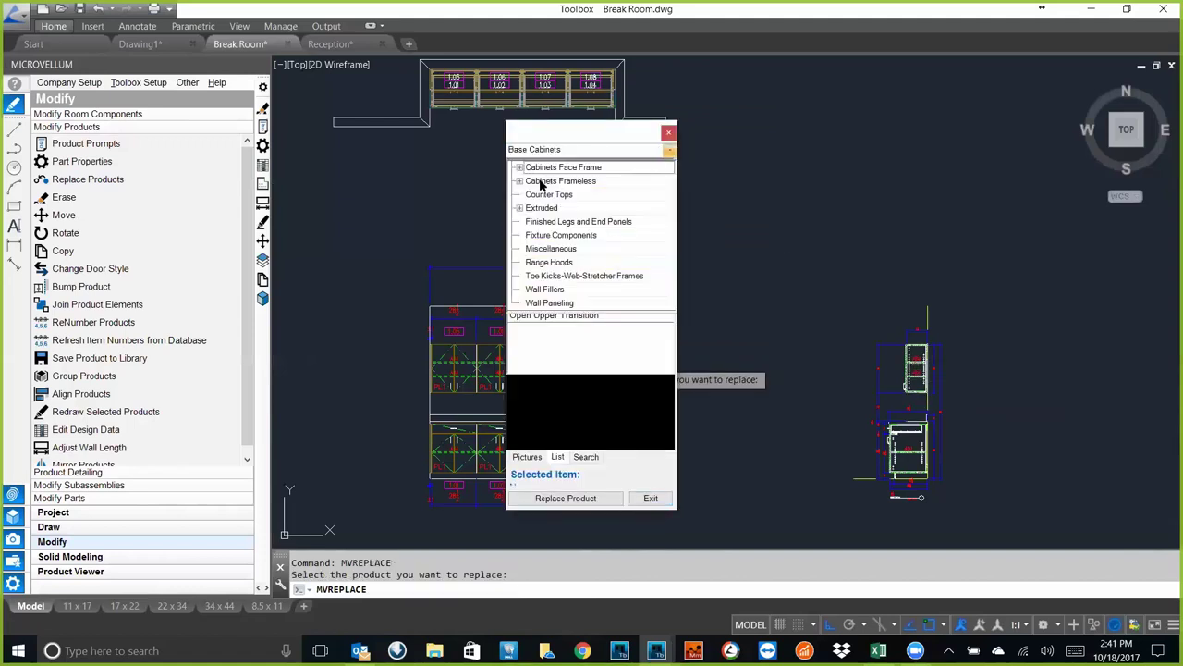
pyautogui.click(520, 181)
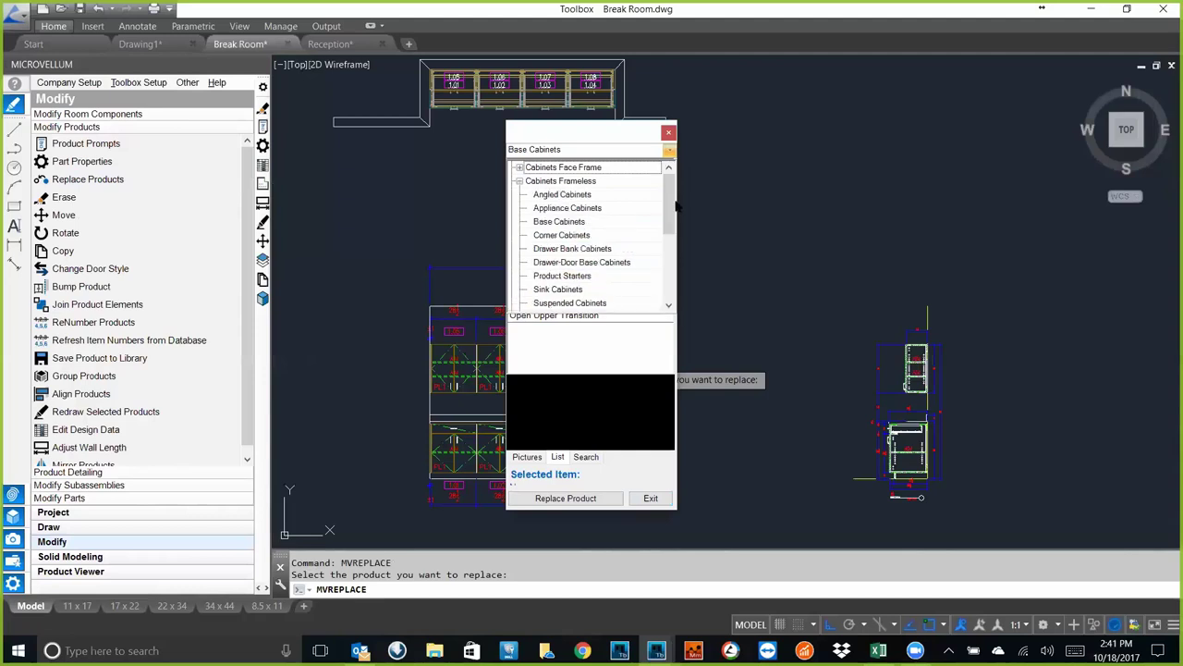
pyautogui.moveTo(670, 205); pyautogui.dragTo(670, 237)
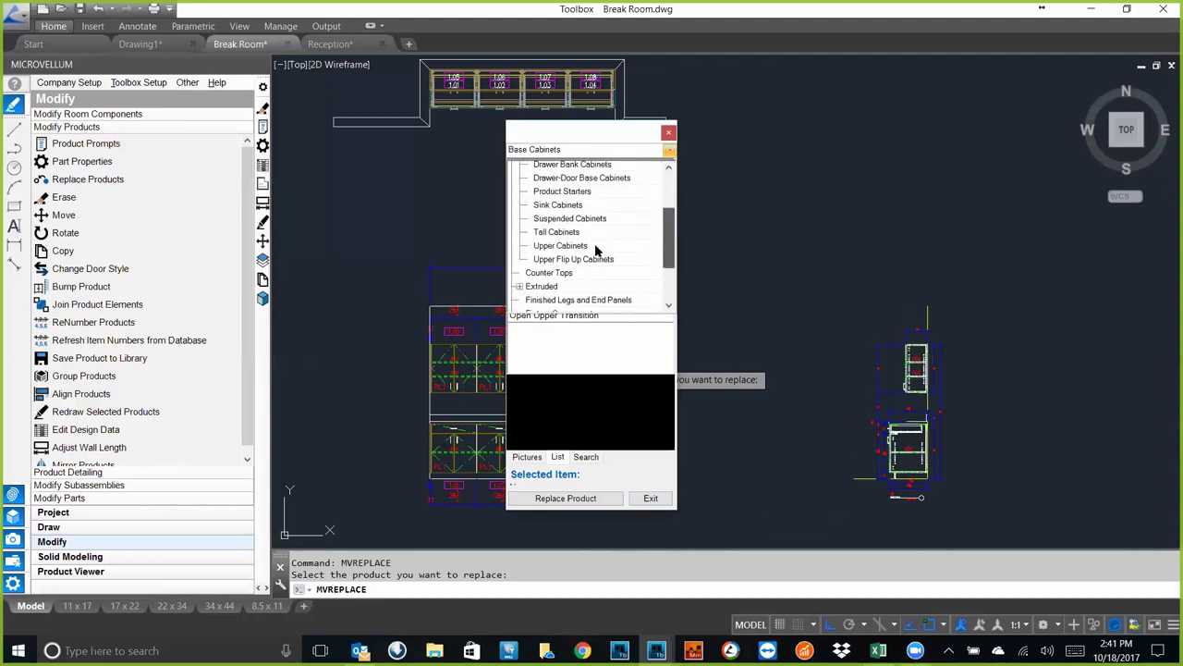
pyautogui.click(560, 246)
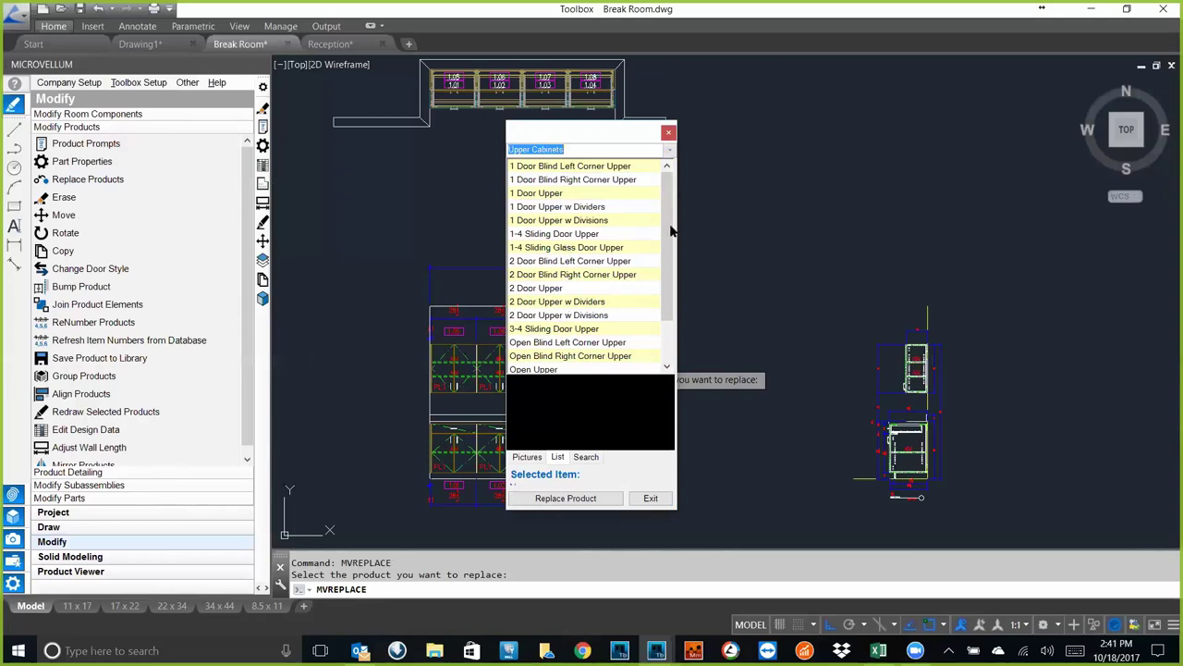
pyautogui.scroll(-2, 672, 232)
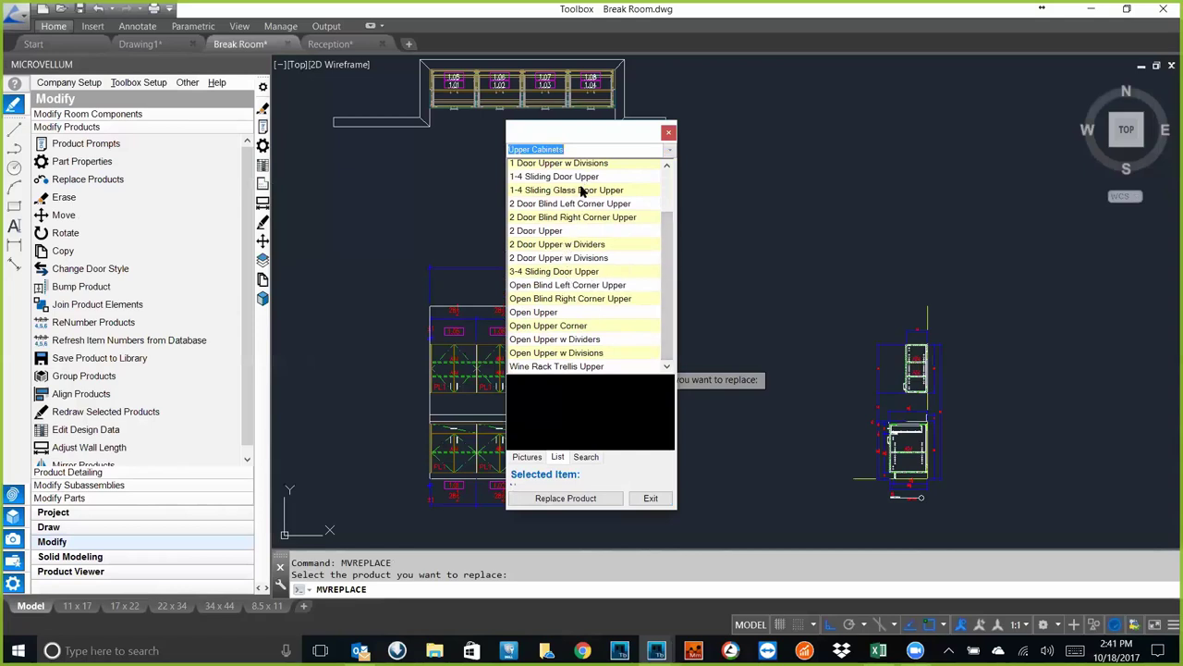
pyautogui.moveTo(667, 263); pyautogui.dragTo(658, 246)
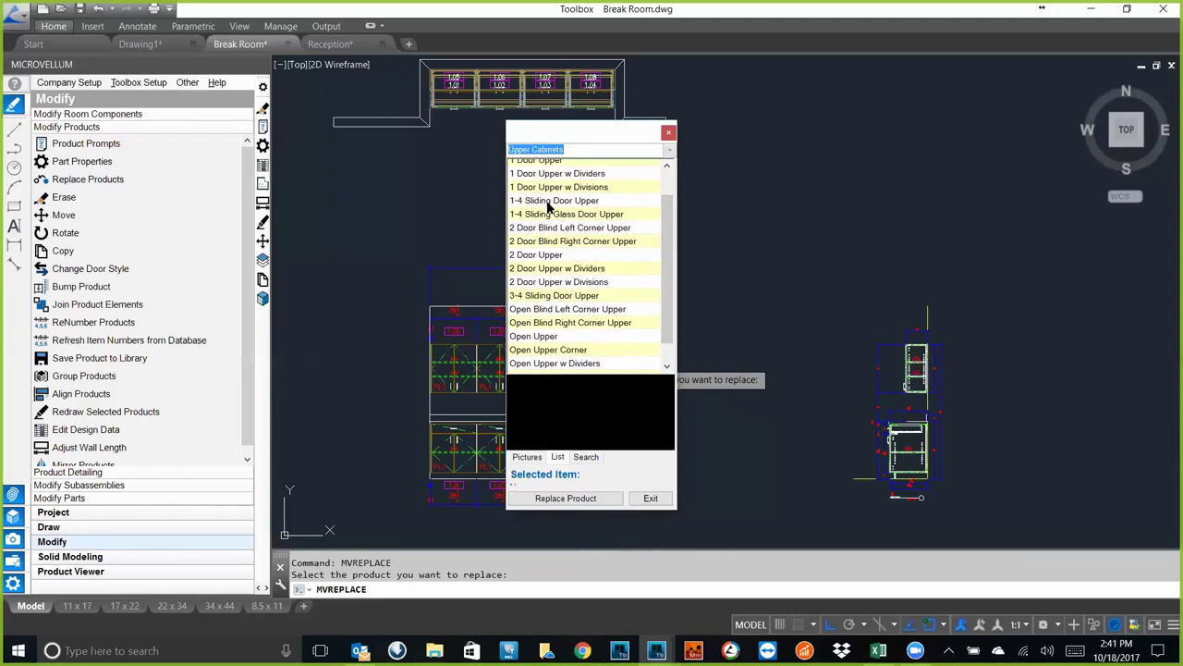
pyautogui.moveTo(666, 277); pyautogui.dragTo(666, 255)
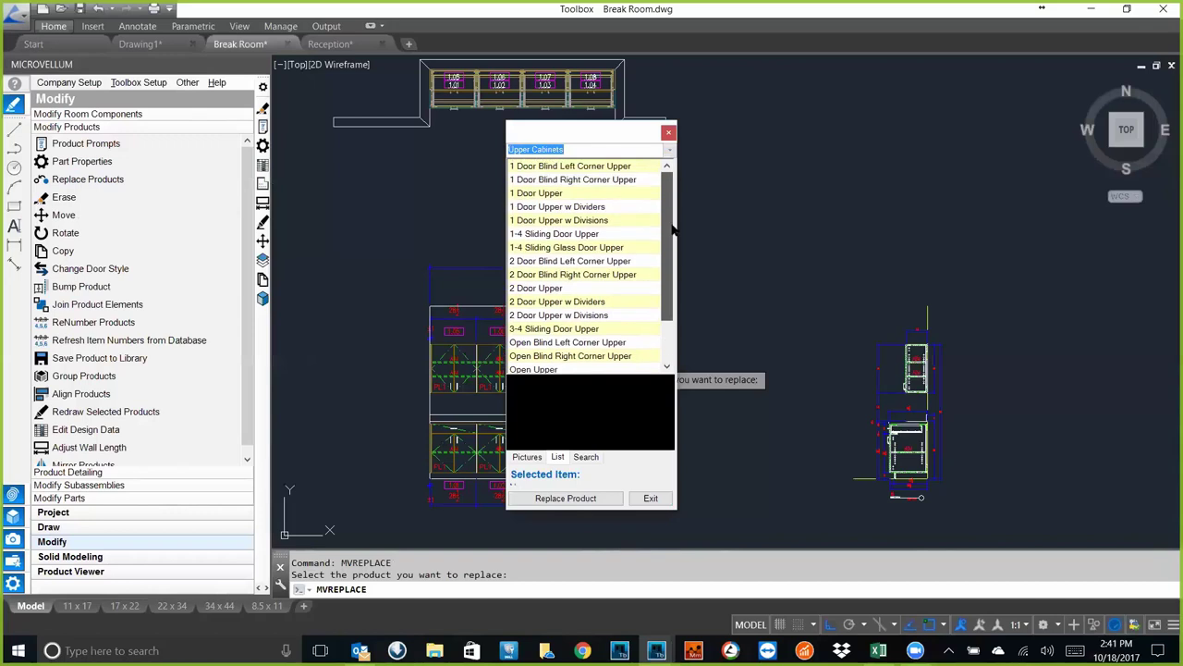
# - Replace cabinet 1.08 with 2 Door Microwave Upper from the frameless Appliance Cabinets category, accepting its default prompts and ignoring the shelf radius warning
pyautogui.click(669, 151)
pyautogui.moveTo(668, 228); pyautogui.dragTo(684, 199)
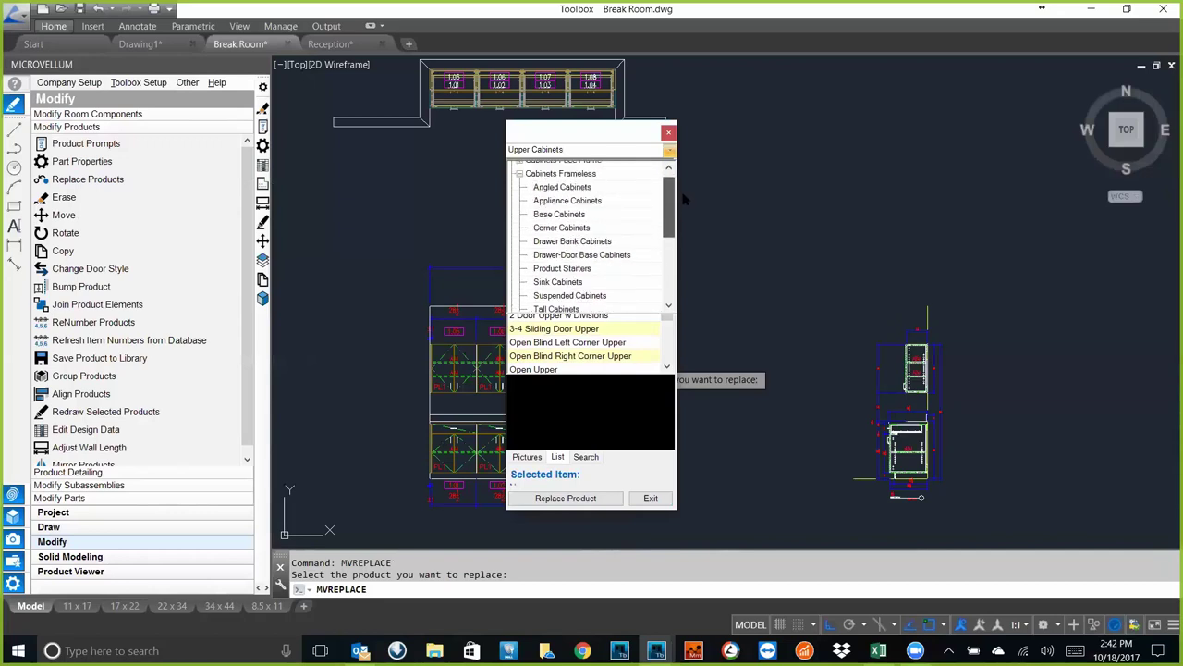
pyautogui.click(570, 186)
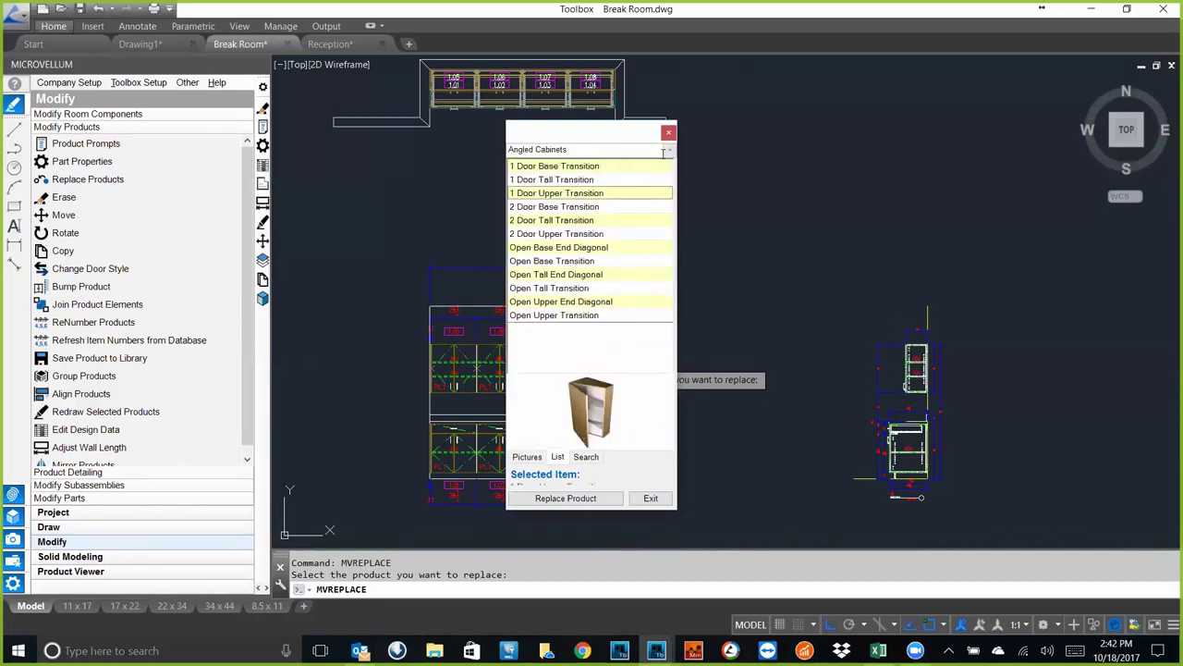
pyautogui.click(668, 151)
pyautogui.click(583, 203)
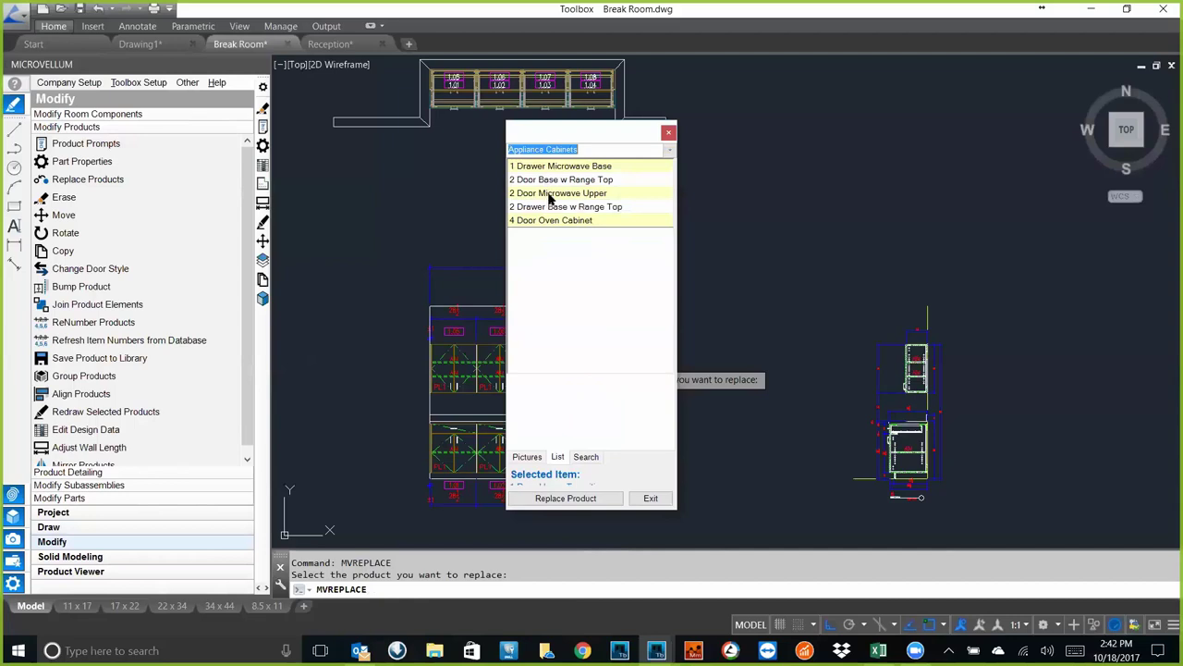
pyautogui.click(551, 194)
pyautogui.click(578, 498)
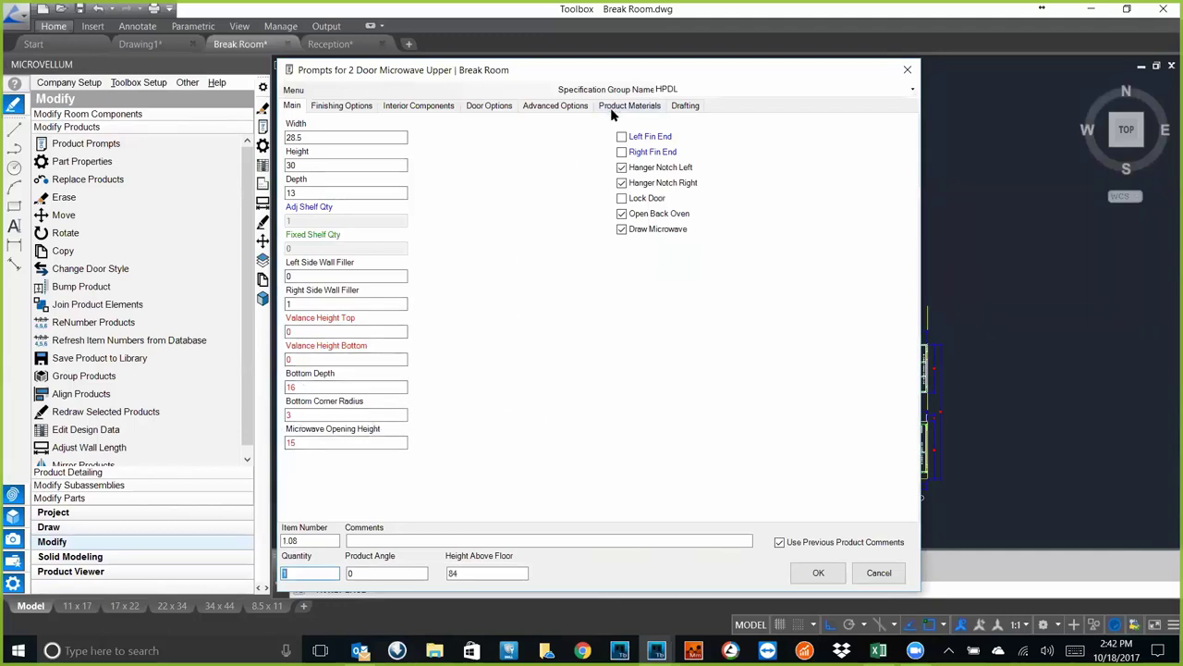
pyautogui.click(819, 573)
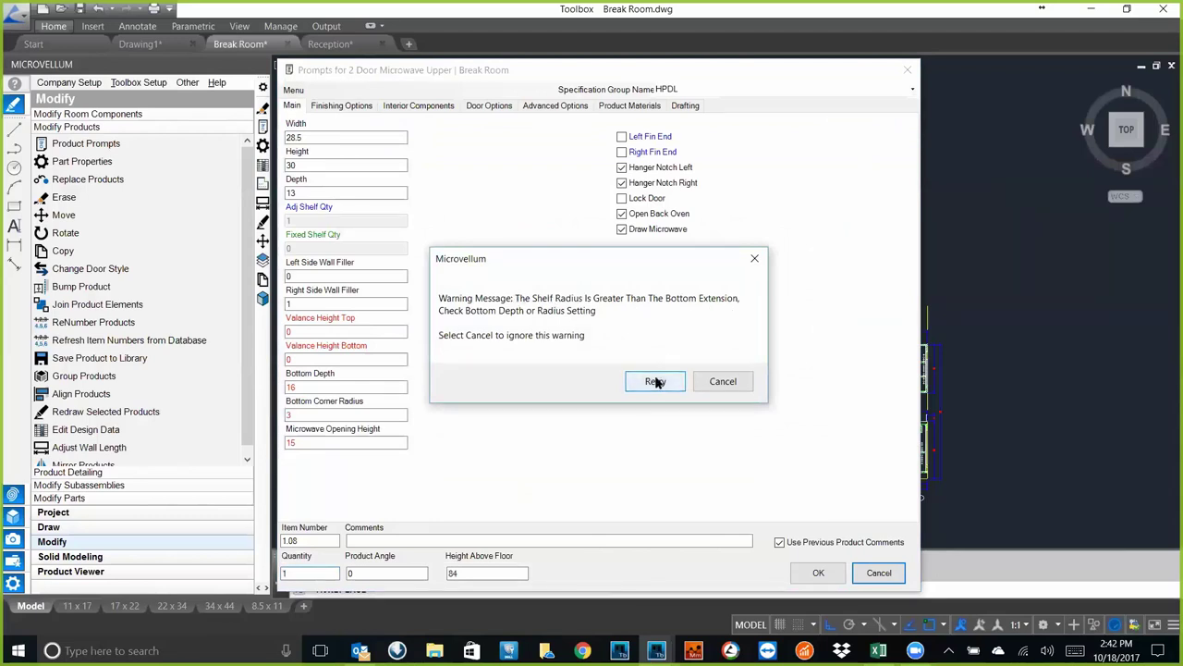
pyautogui.click(702, 386)
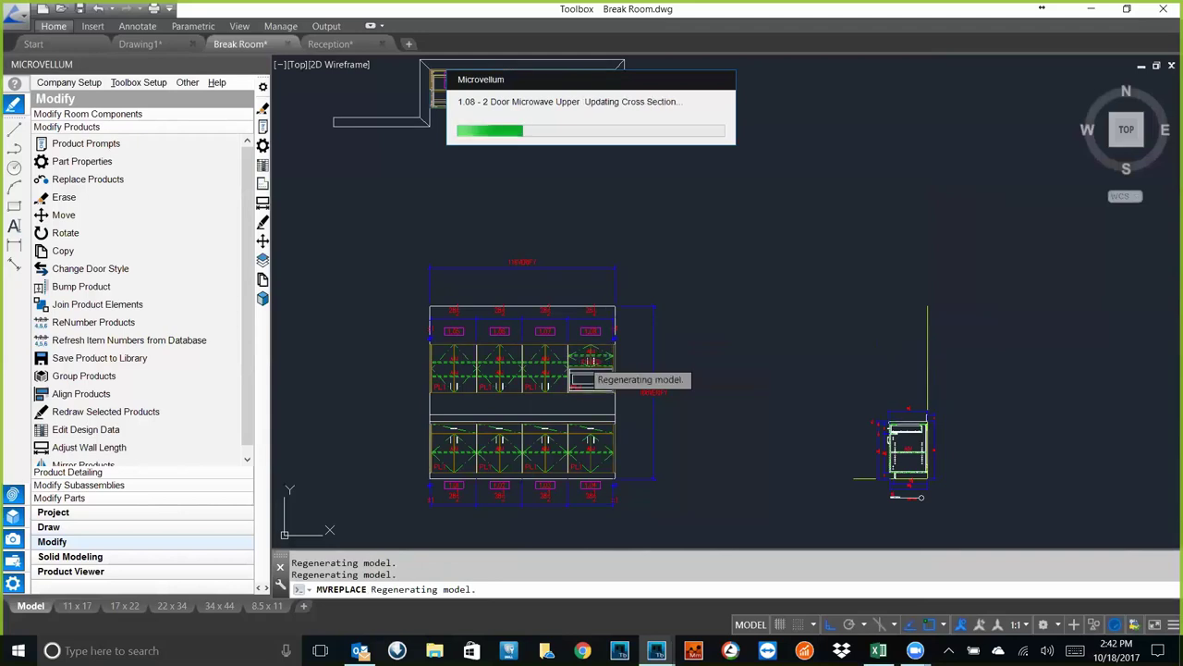
# - Set the Bottom Depth of microwave cabinet 1.08 to 18 in its product prompts
pyautogui.scroll(4, 601, 407)
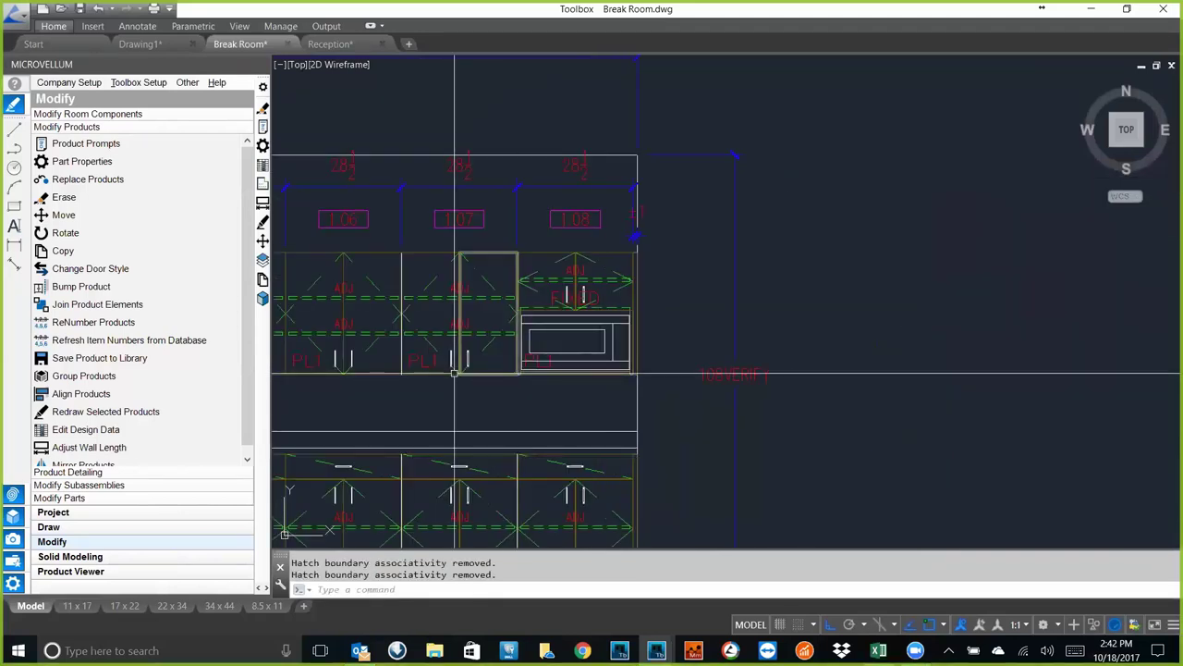
pyautogui.click(235, 142)
pyautogui.click(614, 333)
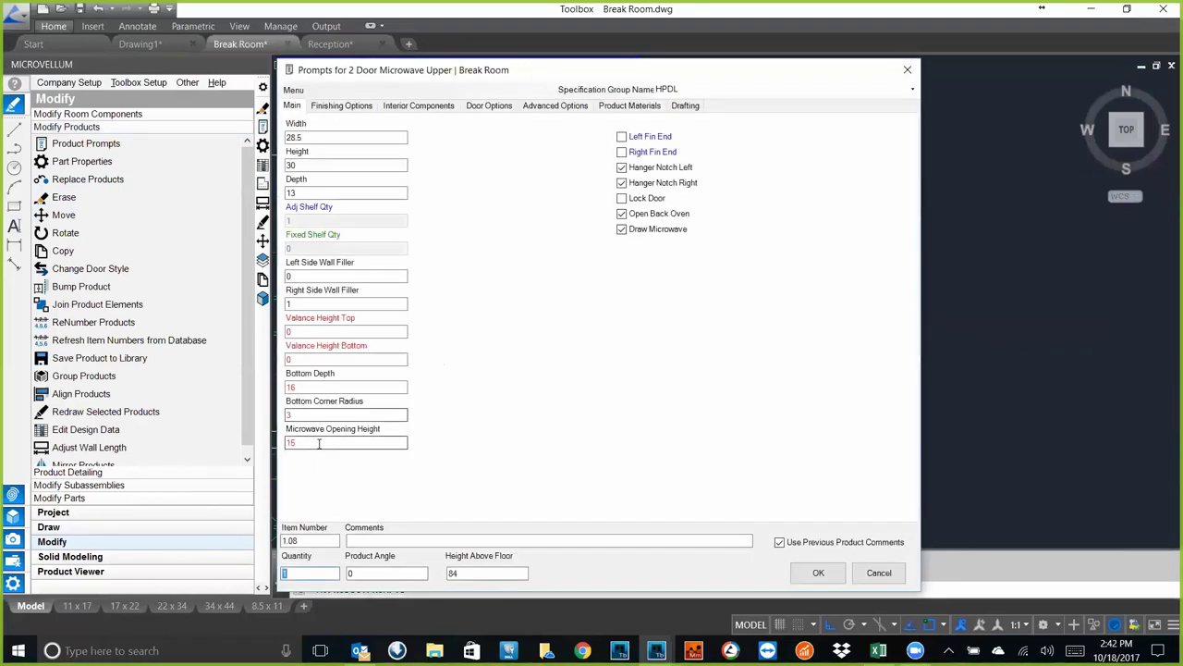
pyautogui.doubleClick(319, 387)
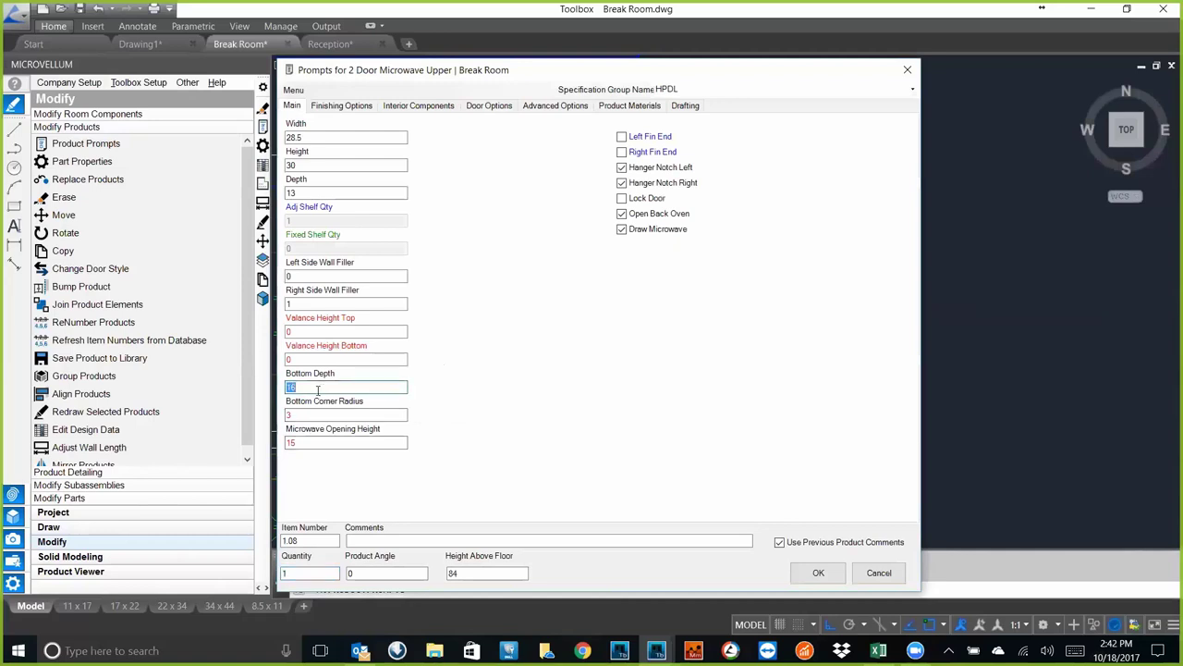
pyautogui.write('18')
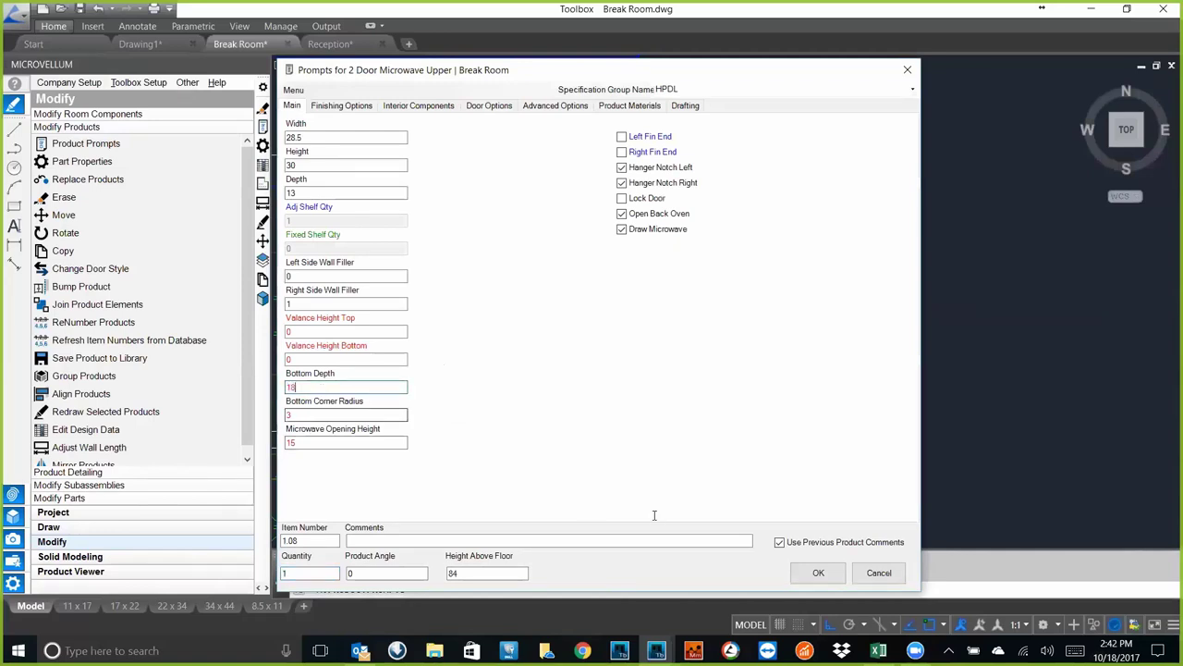
pyautogui.click(818, 572)
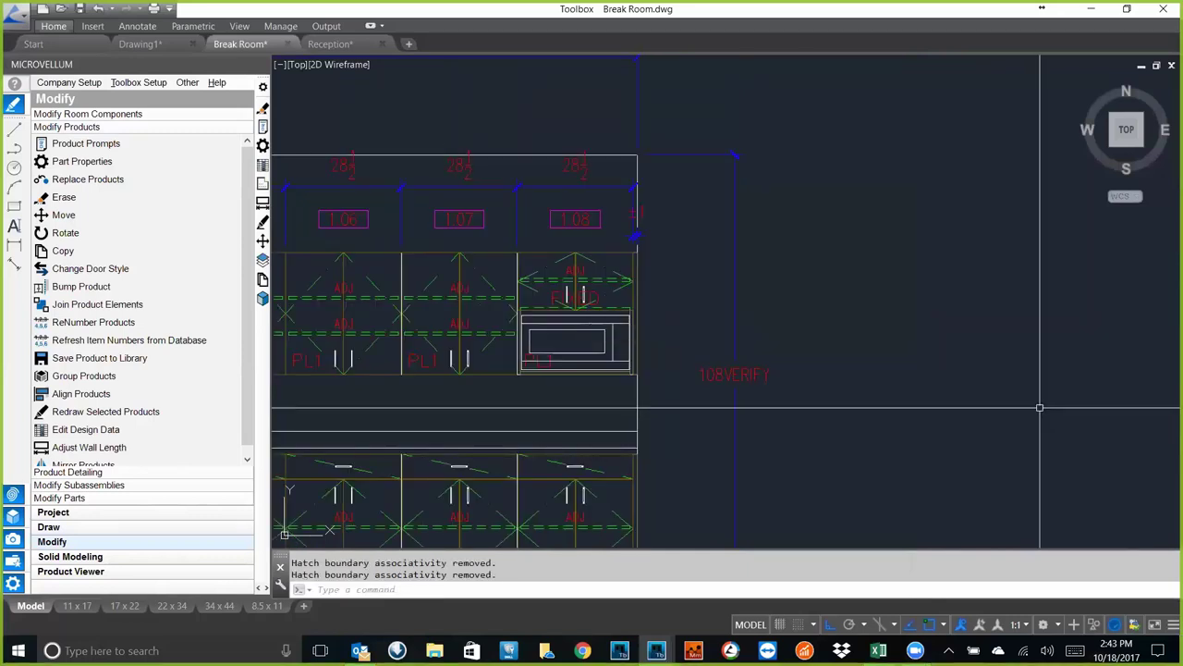
# - In the section view, stretch the upper extension line of the 18 dimension to start at the front edge of the microwave shelf
pyautogui.scroll(-3, 942, 391)
pyautogui.scroll(5, 1146, 381)
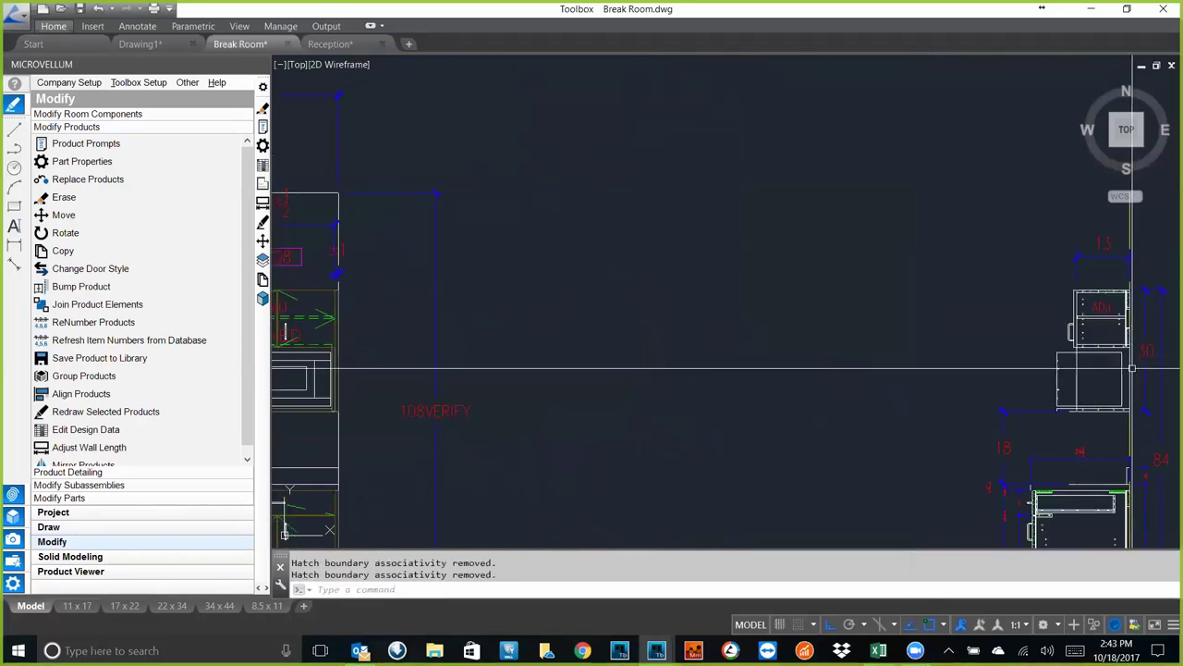
pyautogui.moveTo(1137, 403); pyautogui.dragTo(991, 409, button='middle')
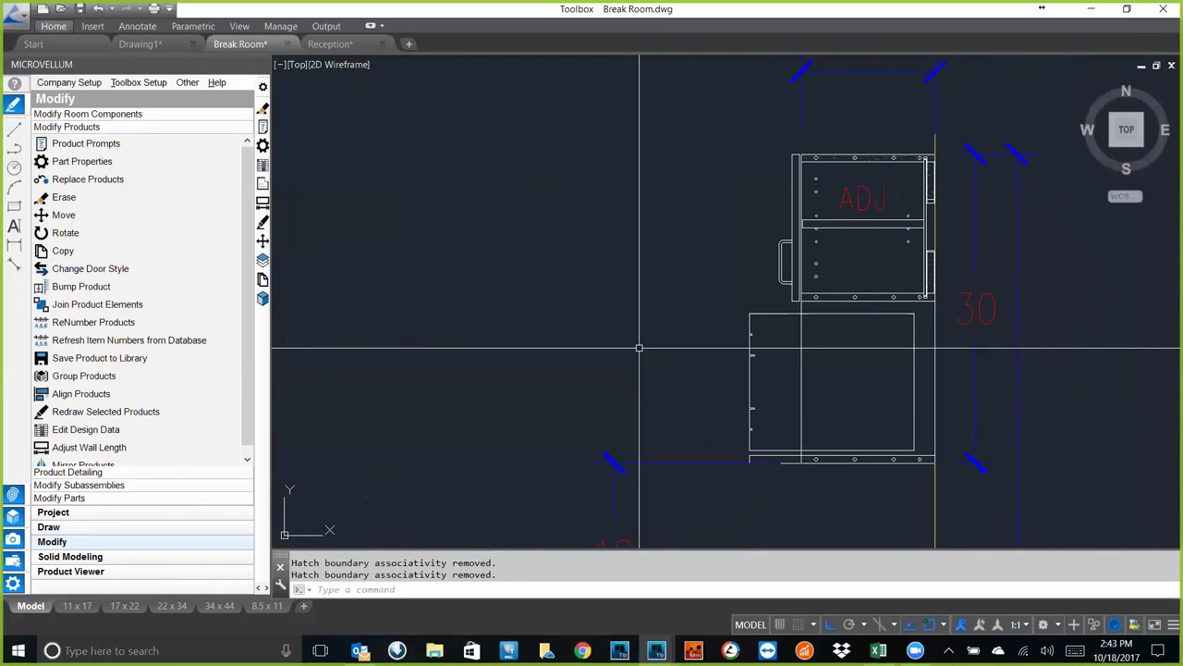
pyautogui.click(693, 454)
pyautogui.click(613, 467)
pyautogui.click(800, 462)
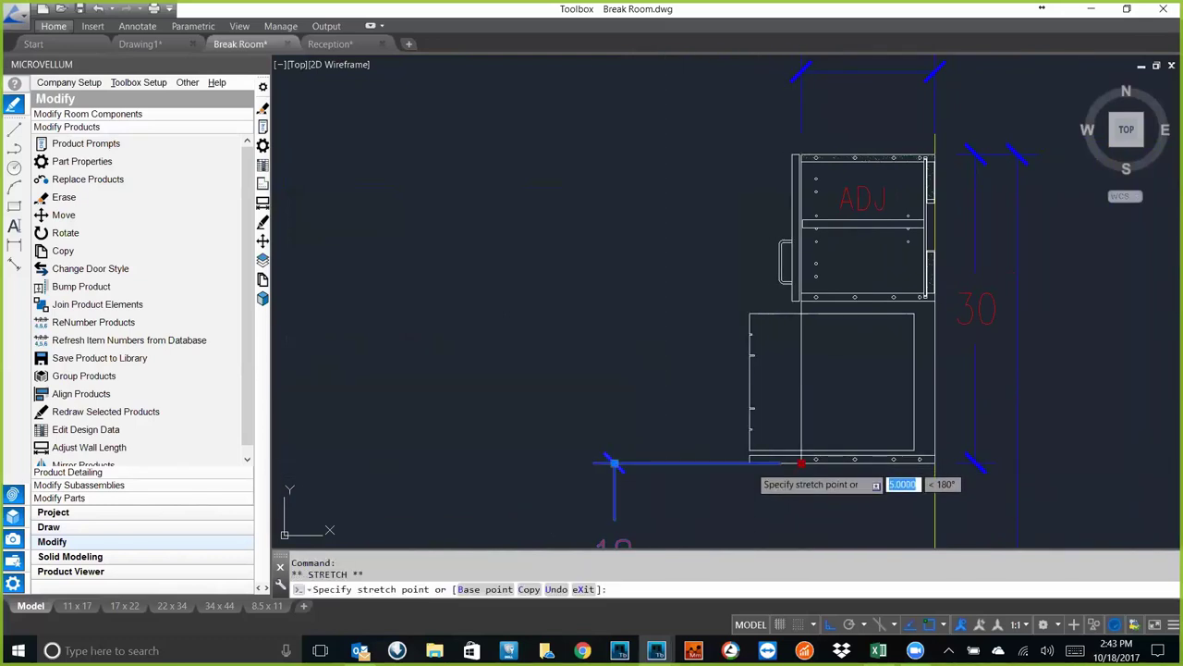
pyautogui.click(749, 462)
pyautogui.press('Escape')
pyautogui.press('Escape')
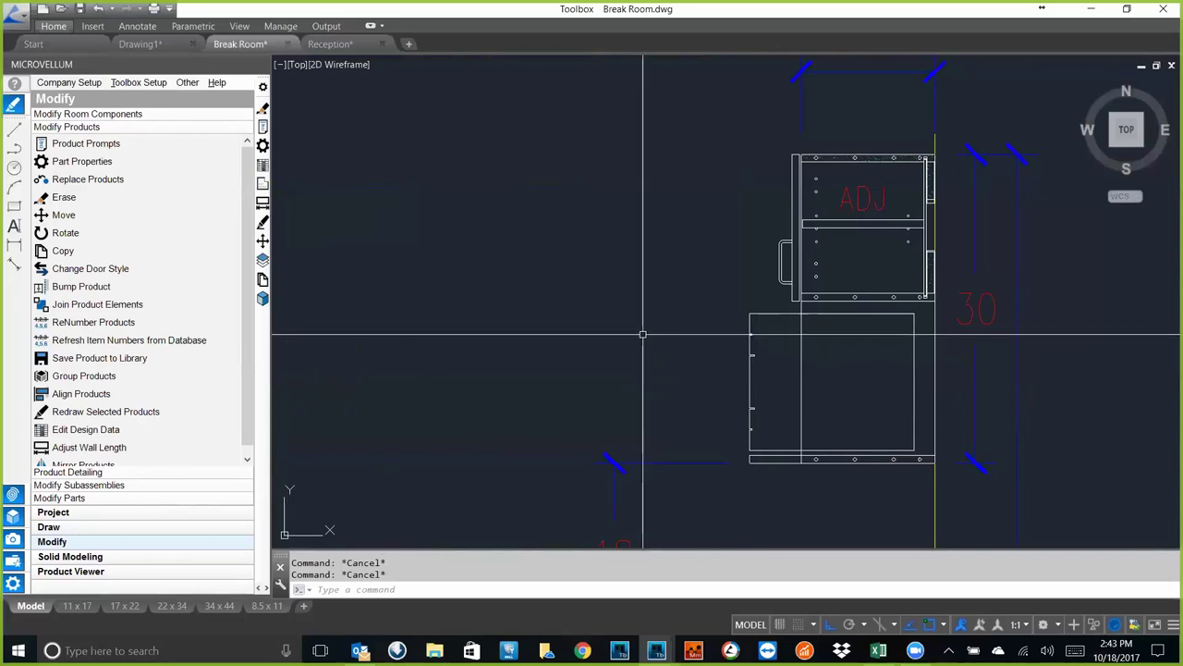
# - Examine the microwave cabinet in the section and elevation, and switch to the southwest 3D view to inspect it in the room
pyautogui.scroll(-5, 672, 415)
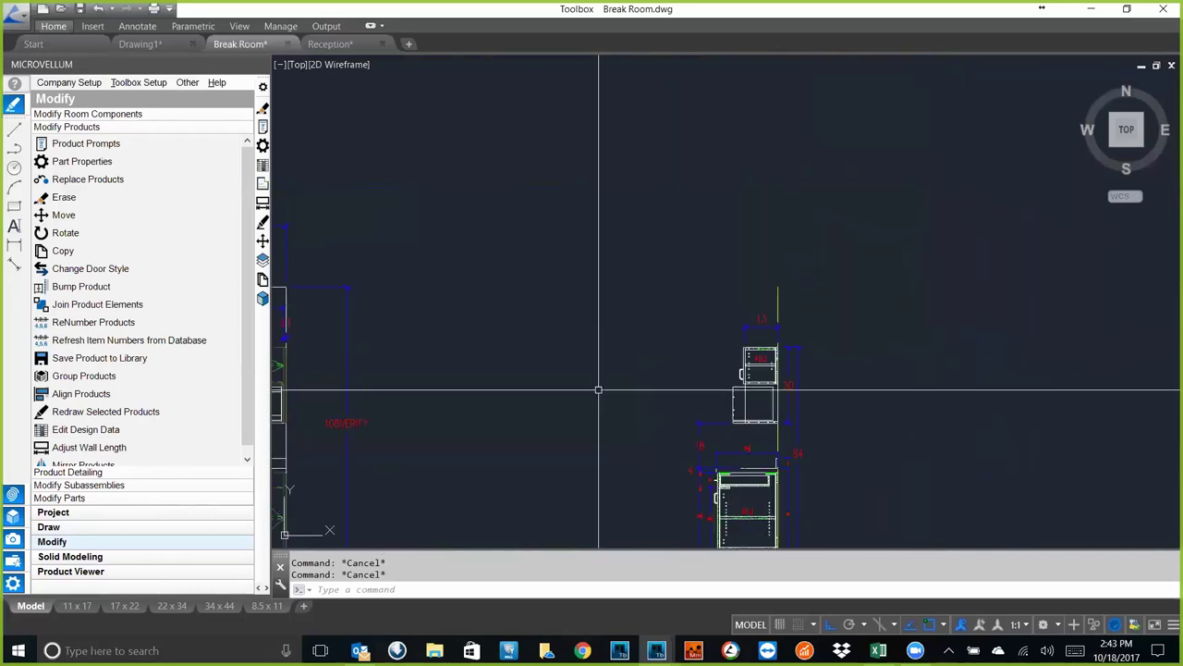
pyautogui.moveTo(687, 357); pyautogui.dragTo(798, 301, button='middle')
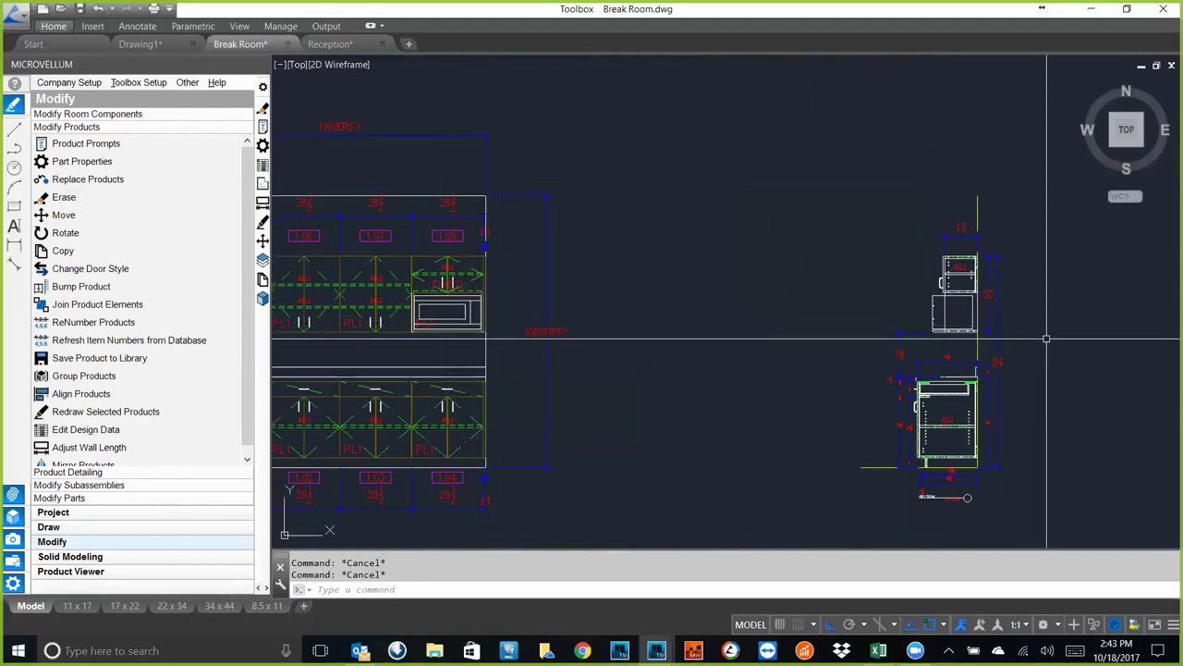
pyautogui.scroll(6, 963, 337)
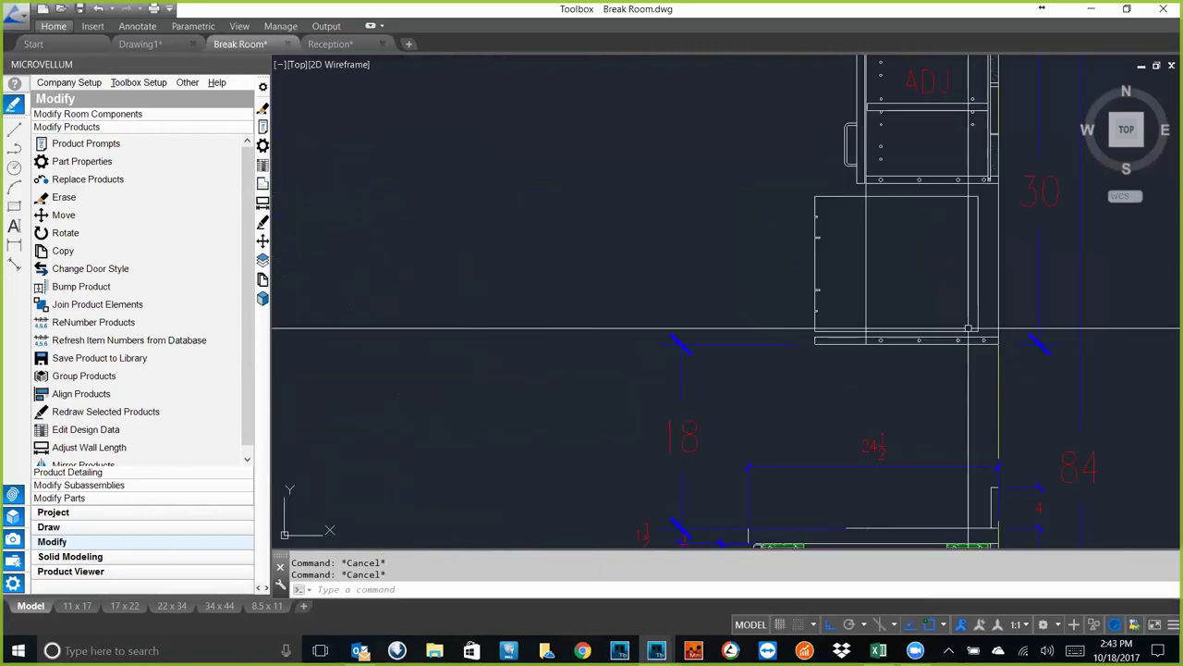
pyautogui.scroll(-7, 968, 328)
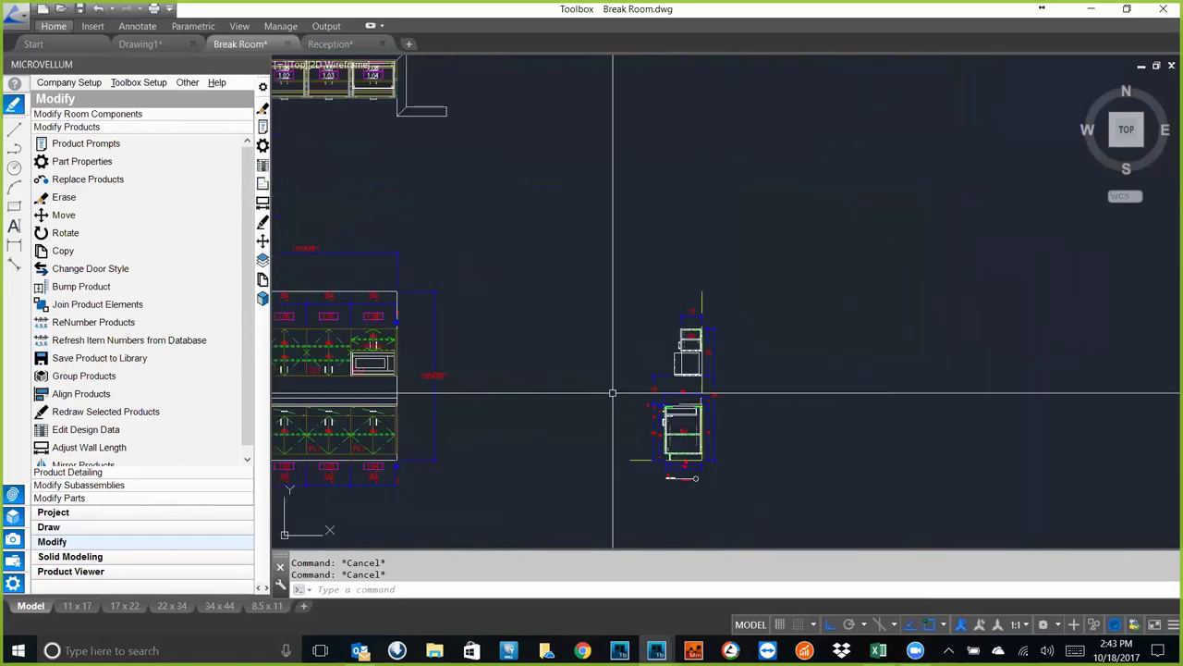
pyautogui.moveTo(612, 393); pyautogui.dragTo(750, 397, button='middle')
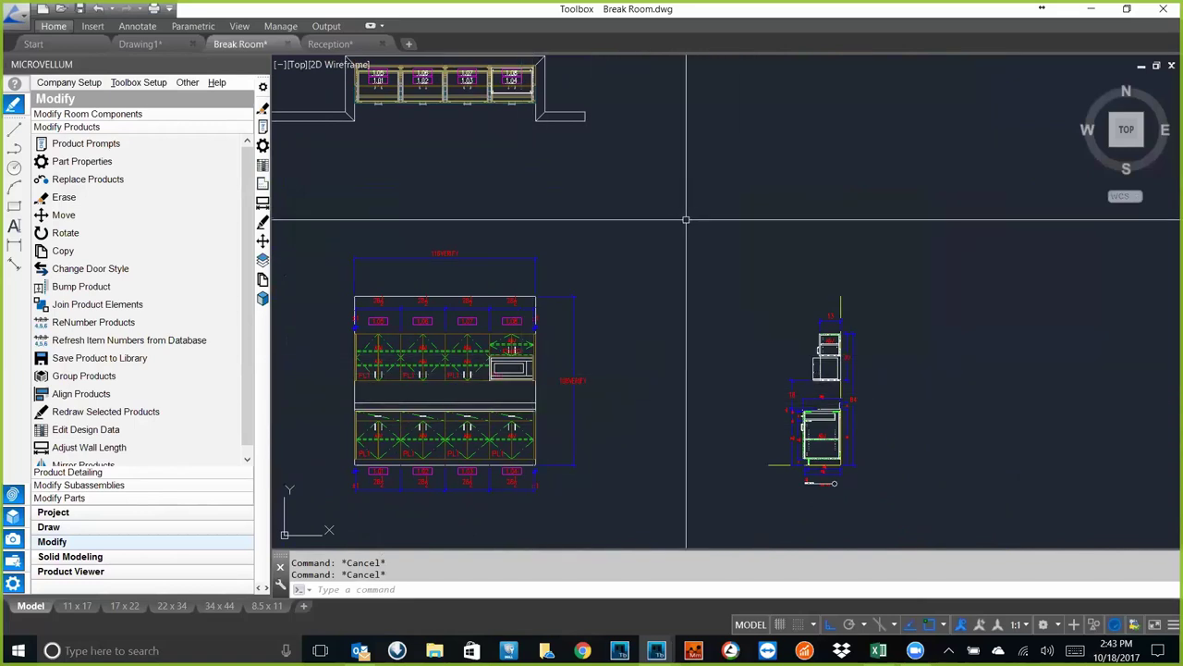
pyautogui.write('sw')
pyautogui.press('Return')
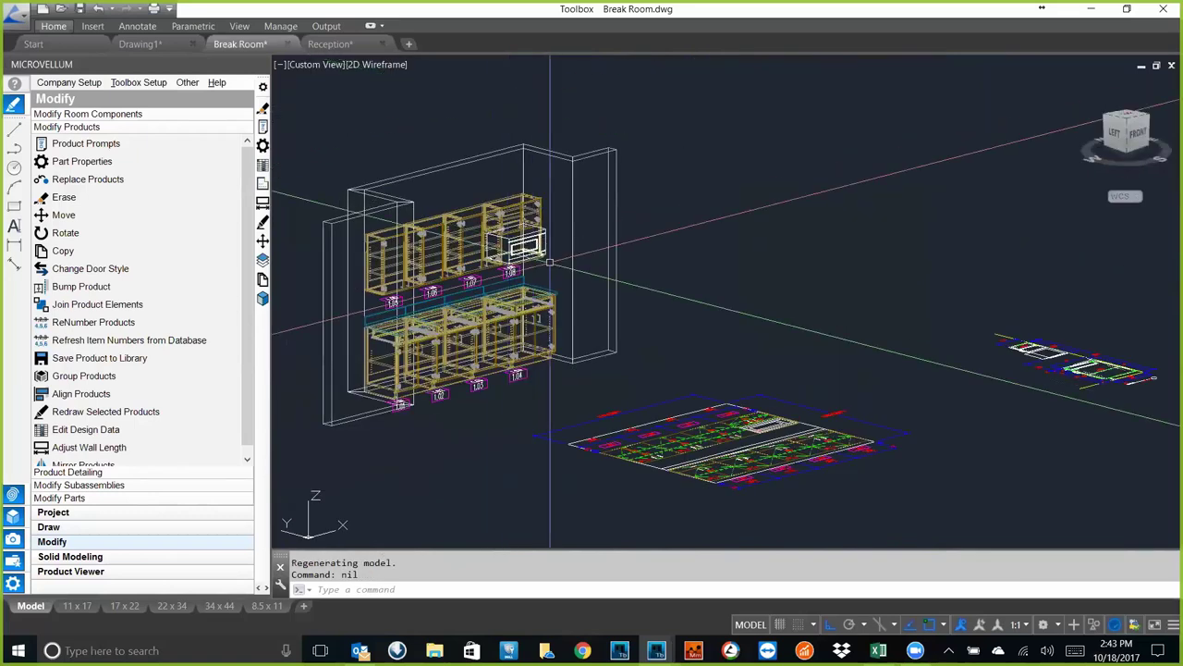
pyautogui.scroll(6, 550, 264)
pyautogui.scroll(-3, 566, 259)
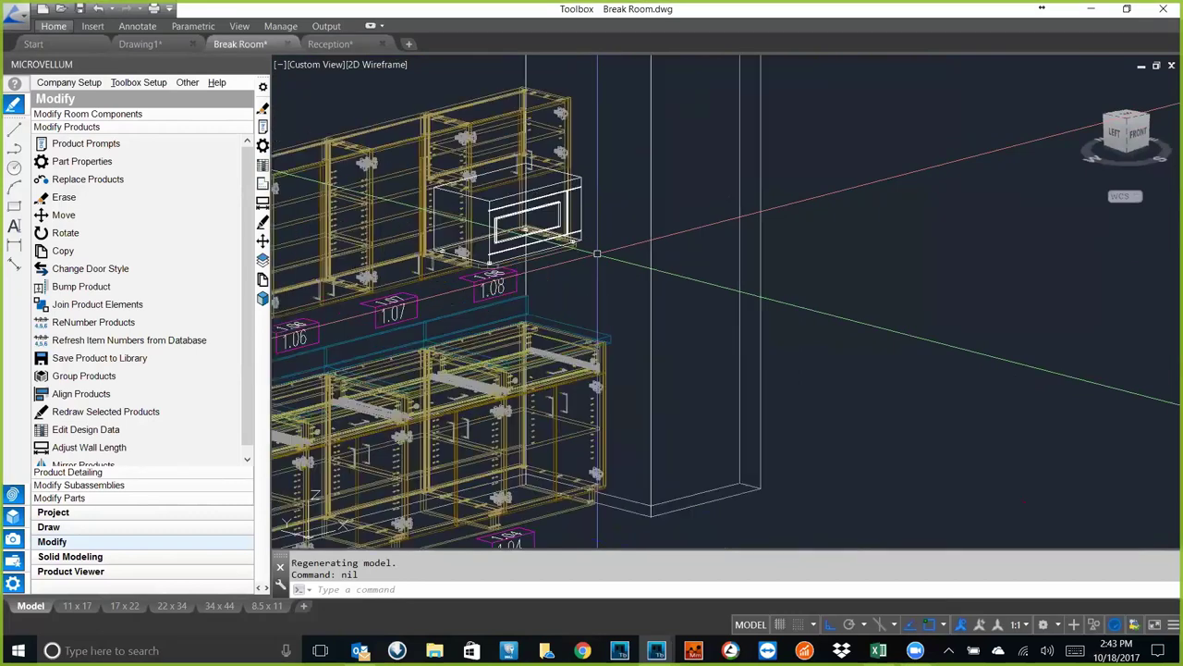
pyautogui.moveTo(597, 251); pyautogui.dragTo(647, 242, button='middle')
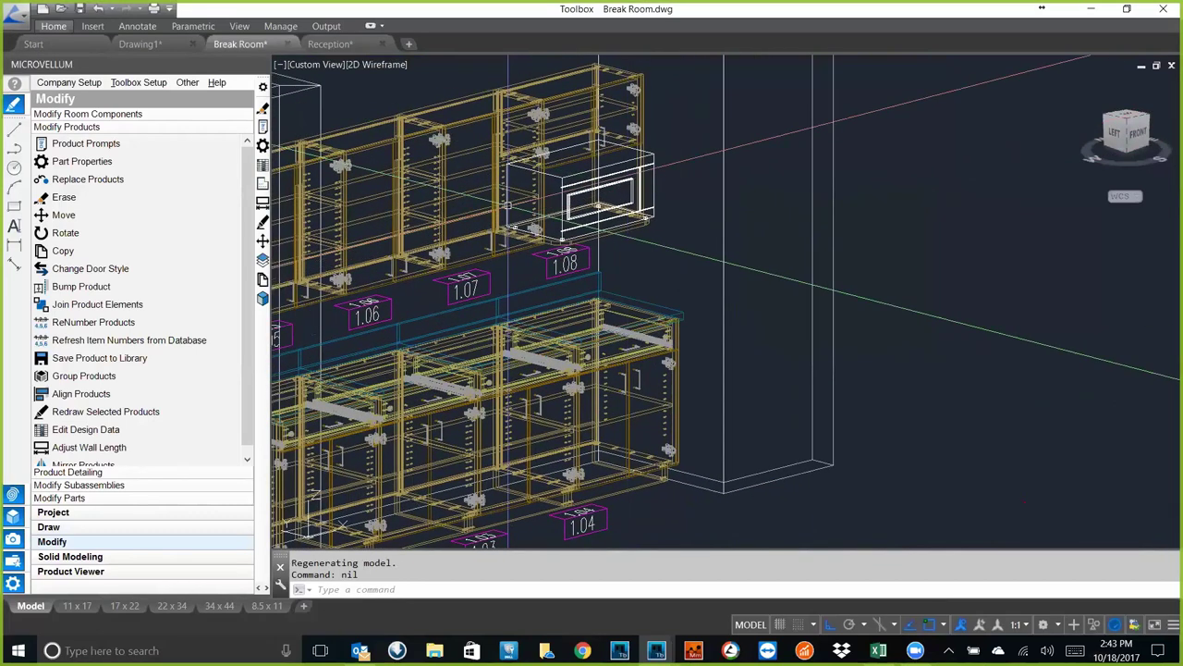
# - In the product prompts of upper cabinet 1.07, set door library Cal Door, door type Cope N Stick Inset CD and door style Shaker
pyautogui.click(86, 143)
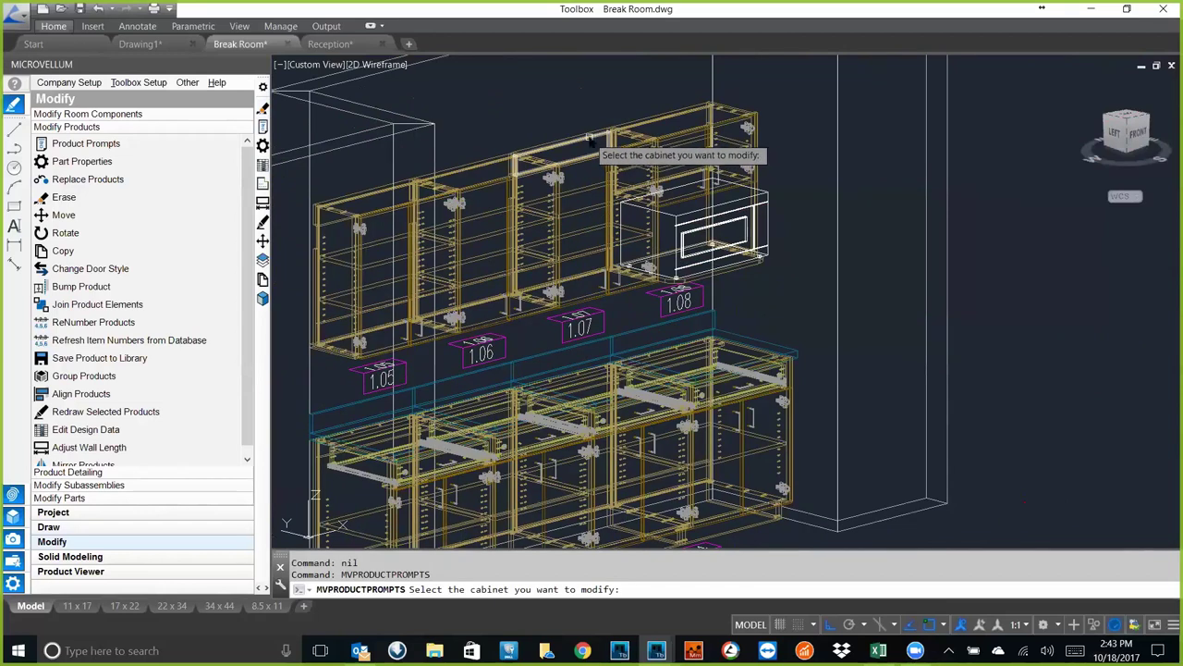
pyautogui.click(575, 215)
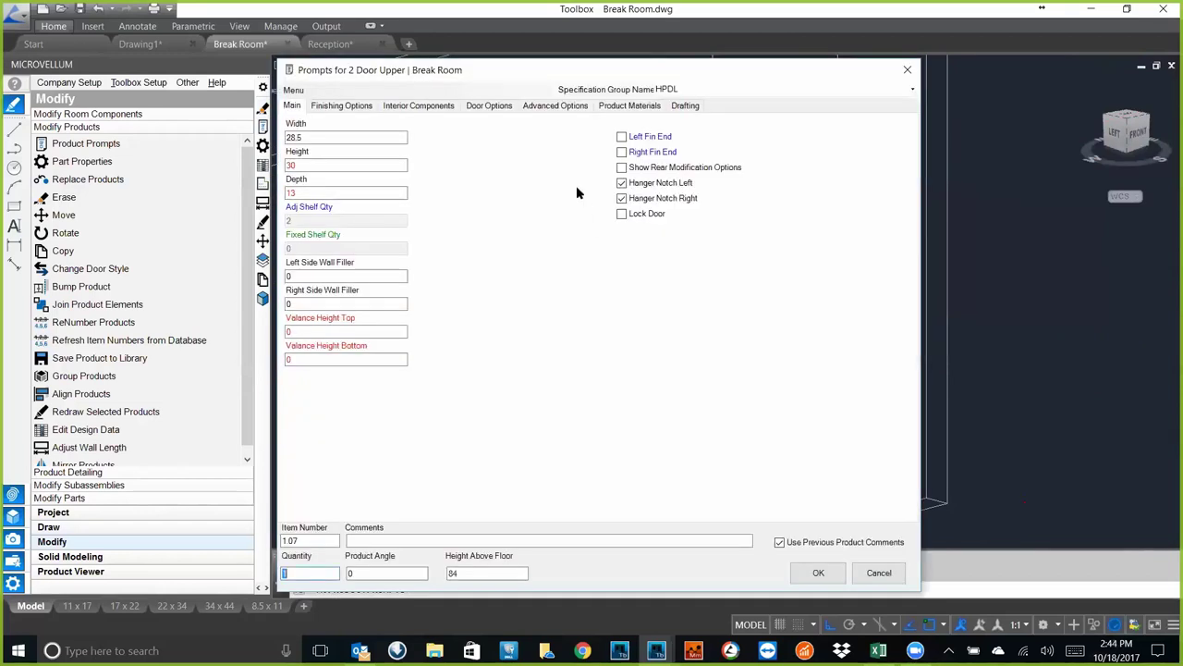
pyautogui.click(490, 107)
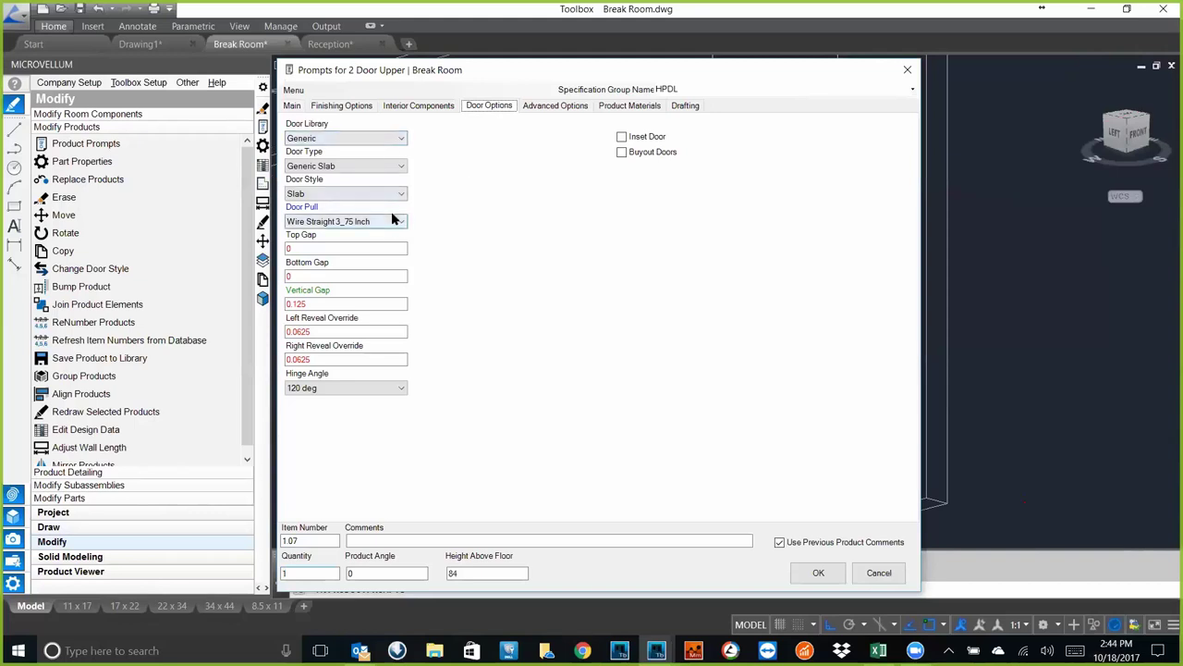
pyautogui.click(402, 139)
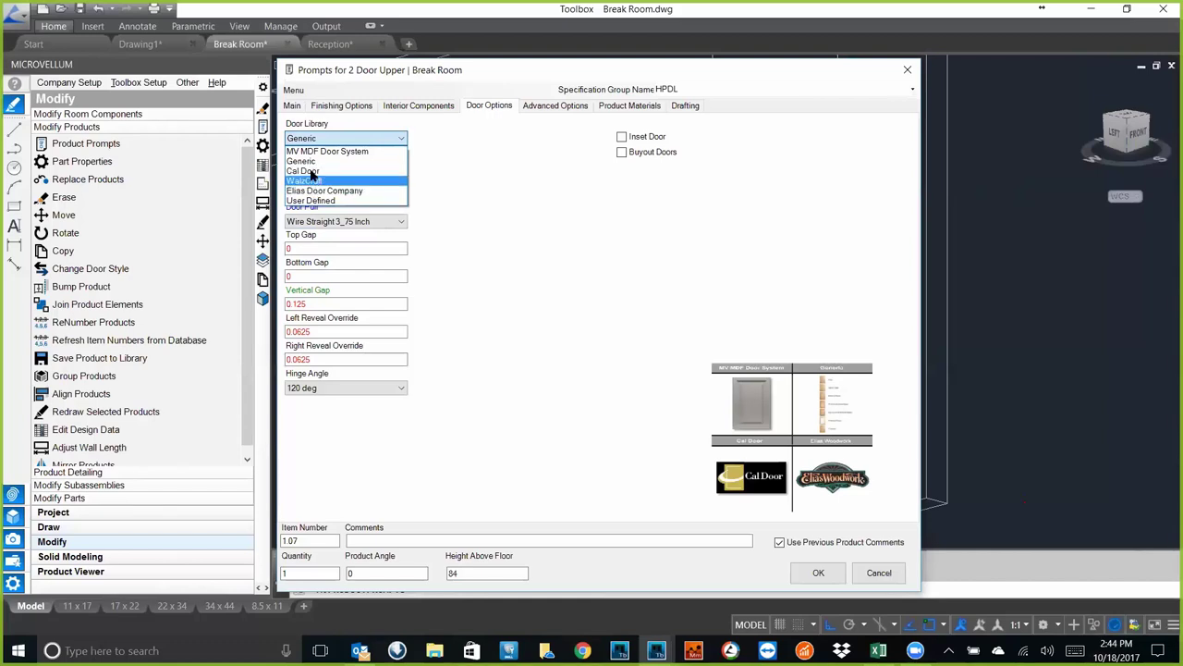
pyautogui.click(312, 171)
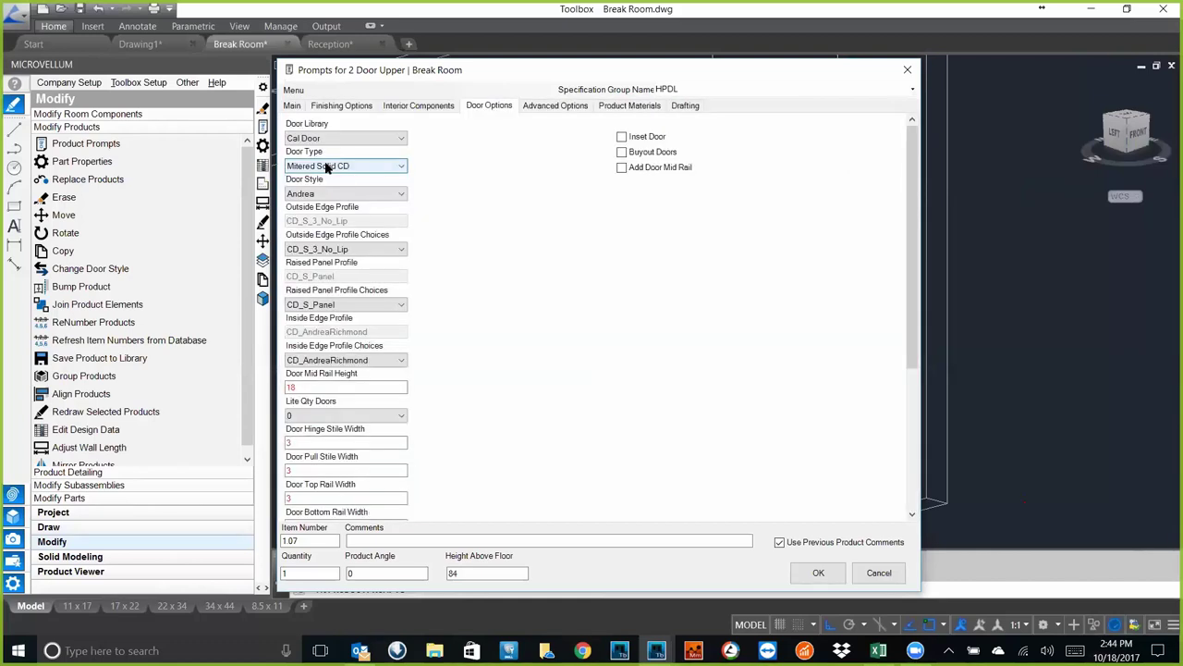
pyautogui.click(329, 166)
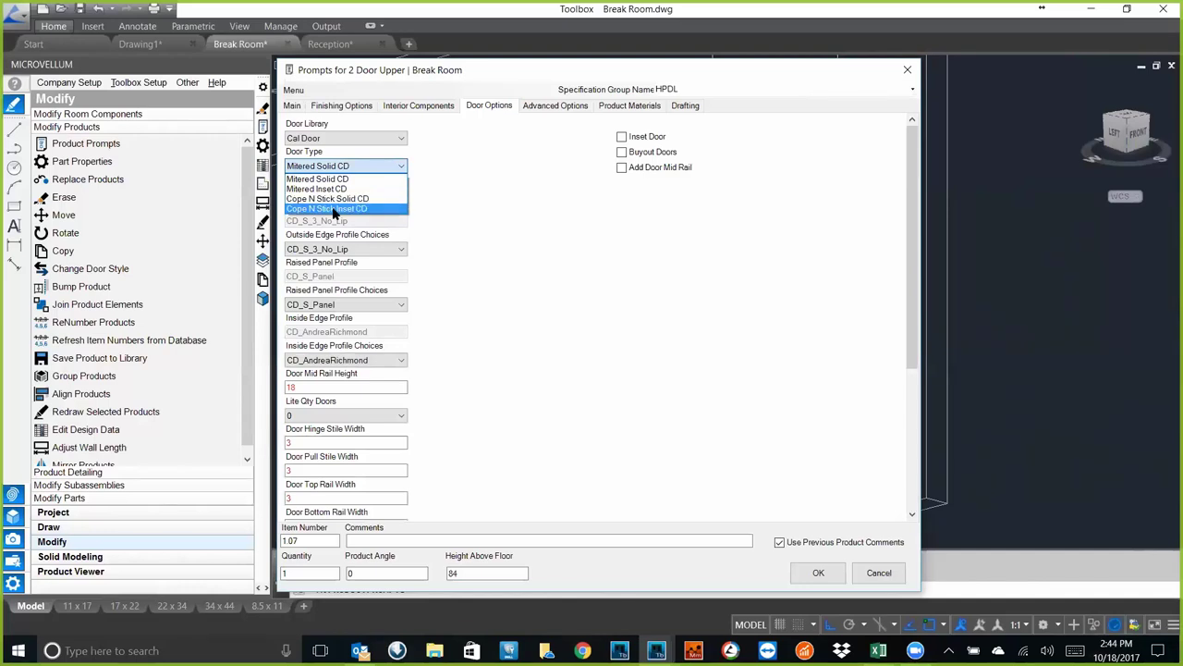
pyautogui.click(332, 209)
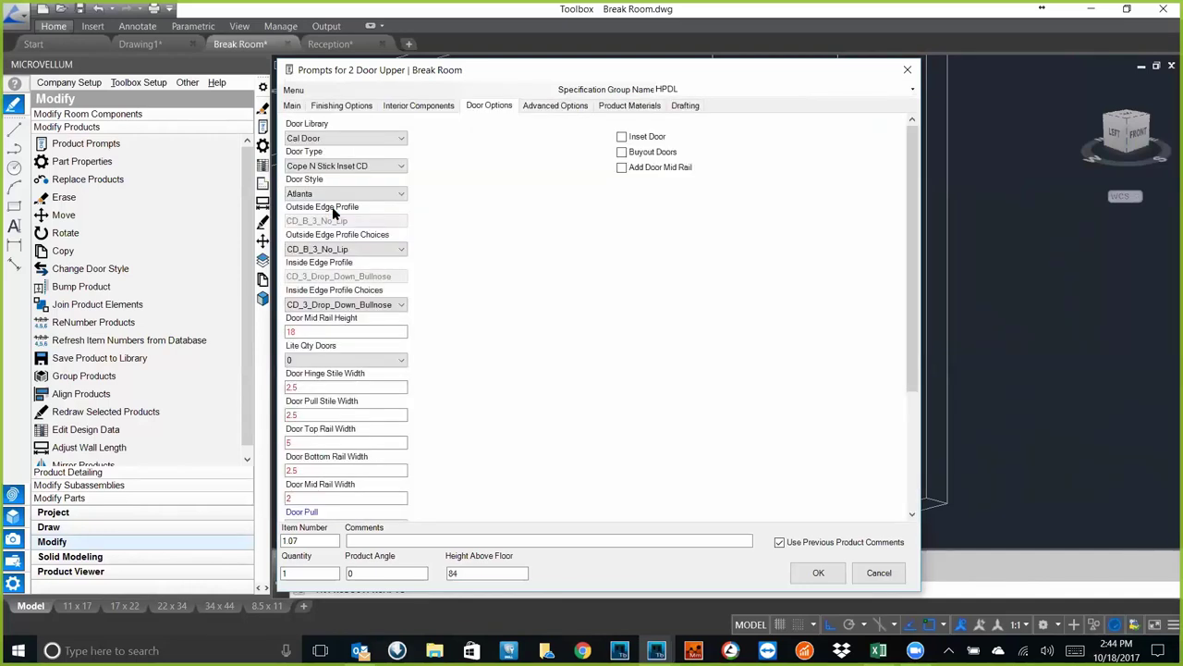
pyautogui.click(334, 196)
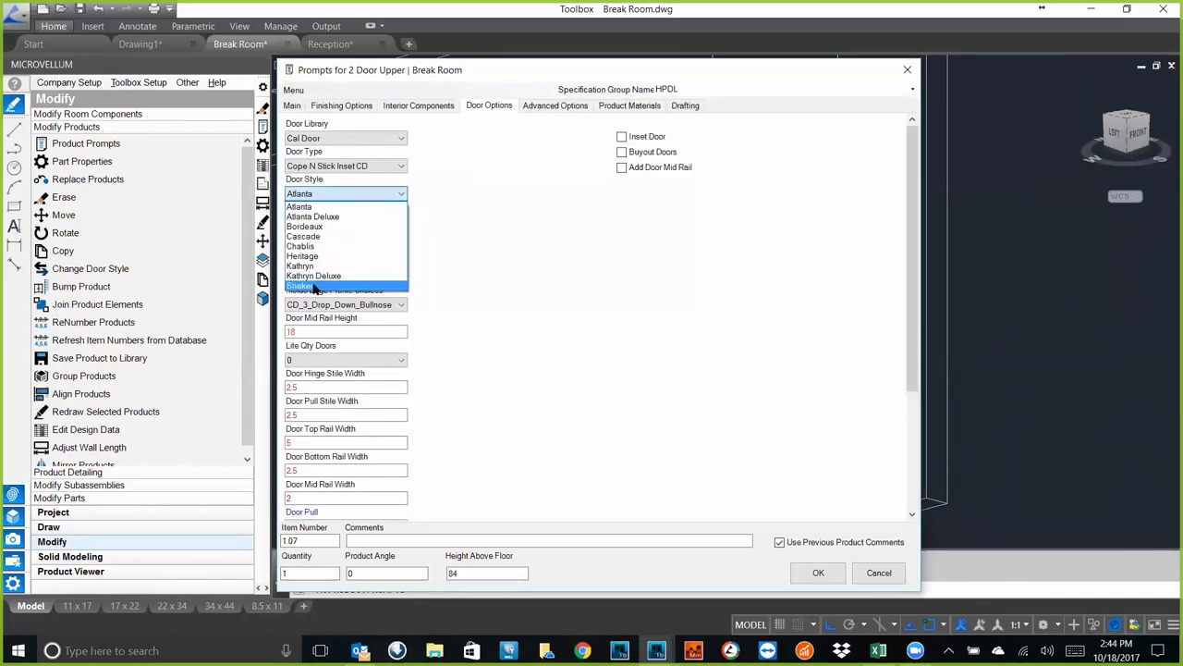
pyautogui.click(315, 278)
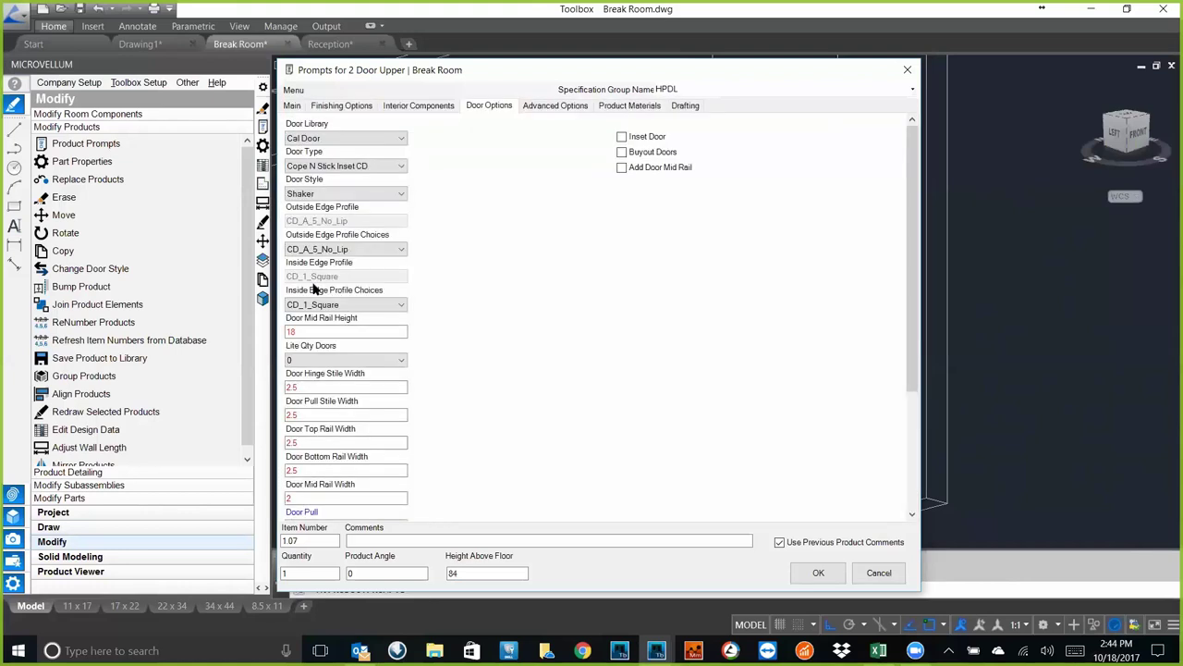
# - Set Lite Qty Doors to 4 for cabinet 1.07, apply the prompts and inspect the redrawn doors in the 3D view
pyautogui.click(380, 362)
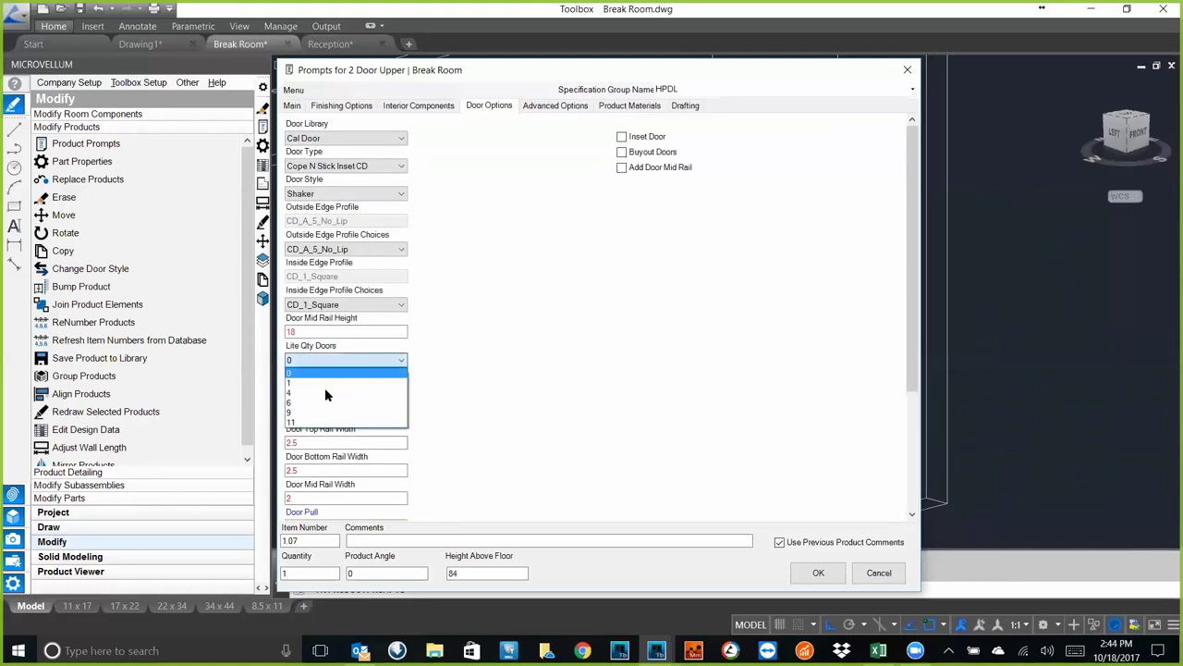
pyautogui.click(324, 389)
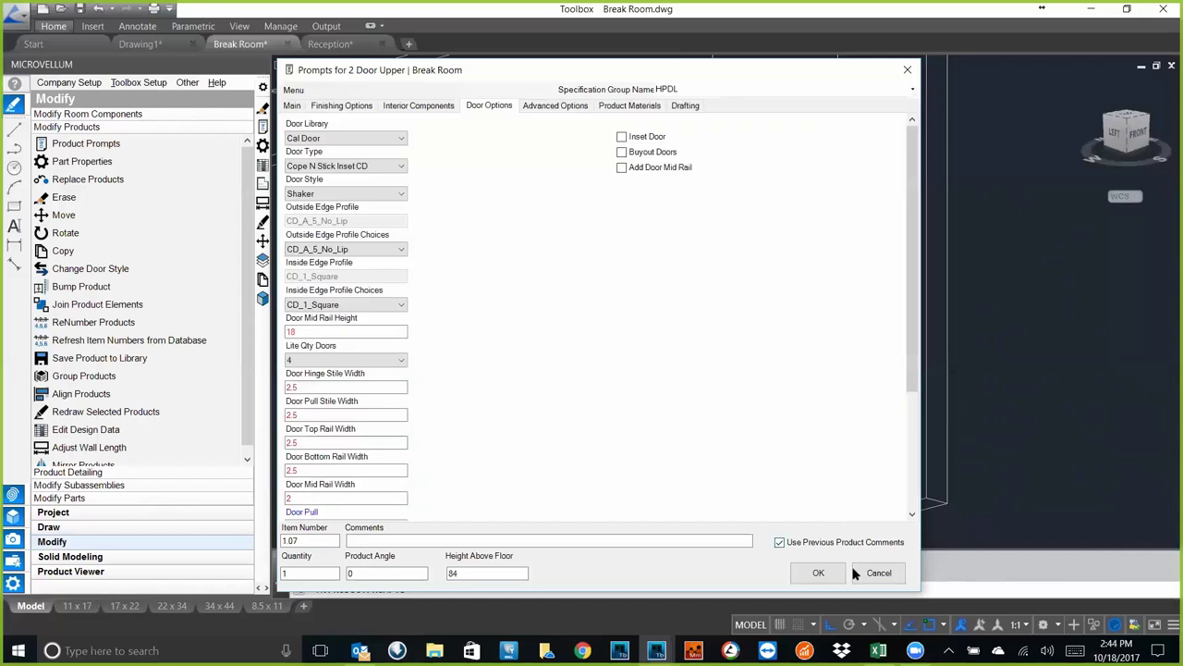
pyautogui.press('Return')
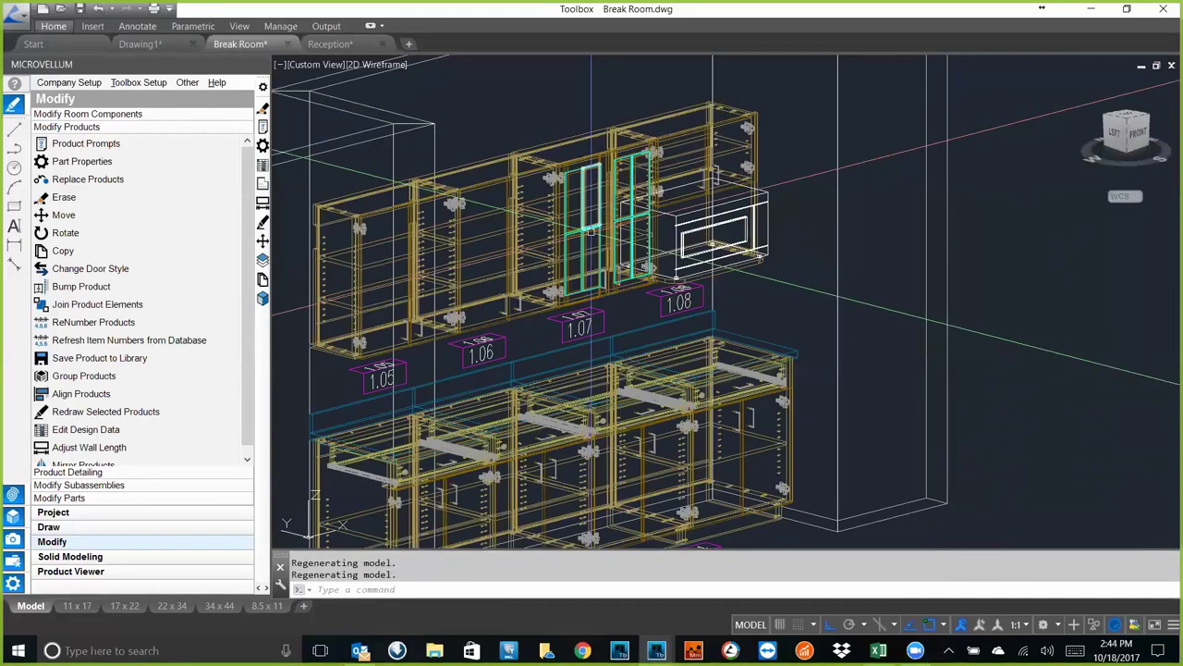
pyautogui.scroll(2, 596, 197)
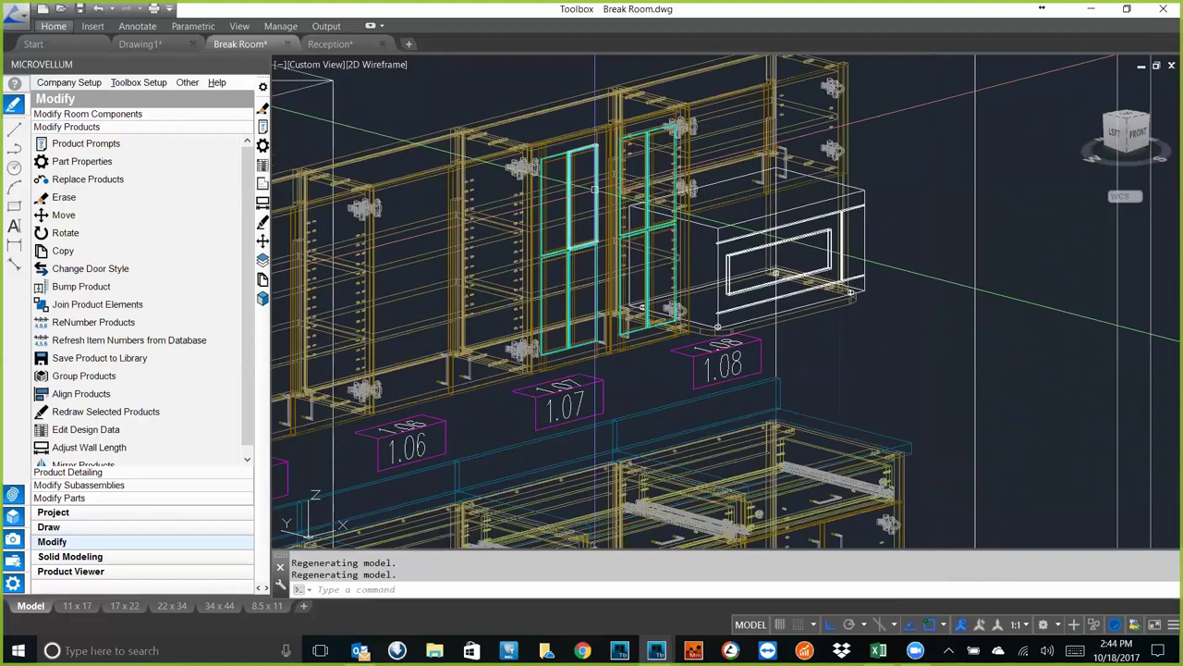
pyautogui.scroll(2, 592, 189)
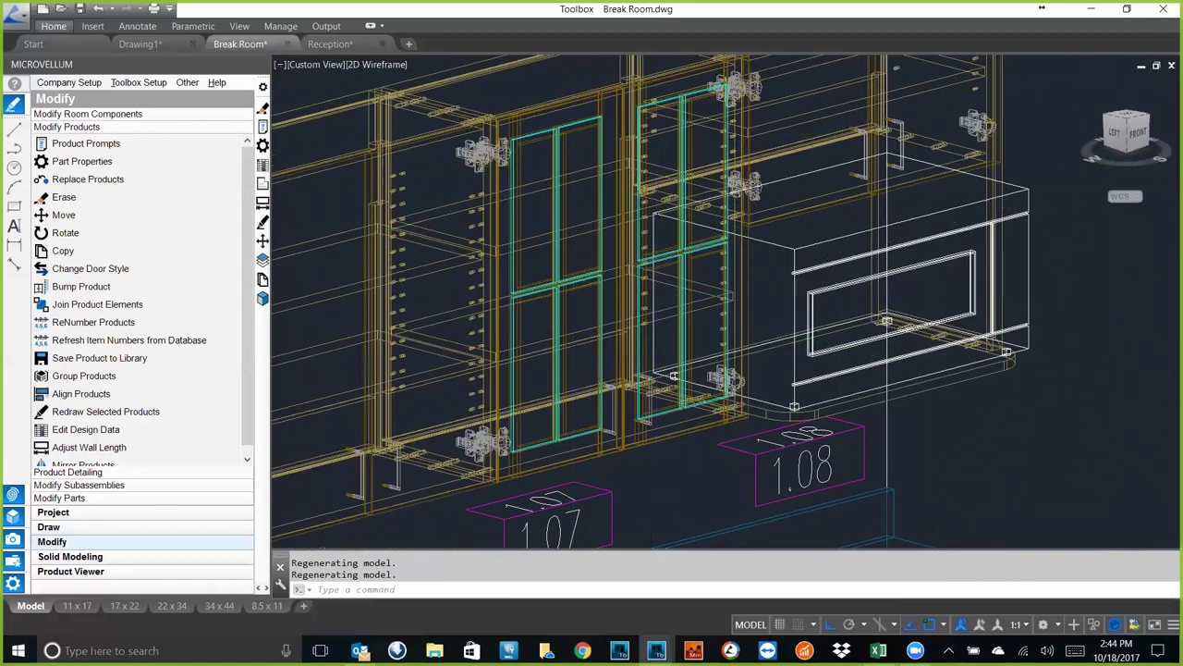
# - Display the model in the Realistic visual style and examine the glass-door wall cabinets
pyautogui.scroll(2, 658, 306)
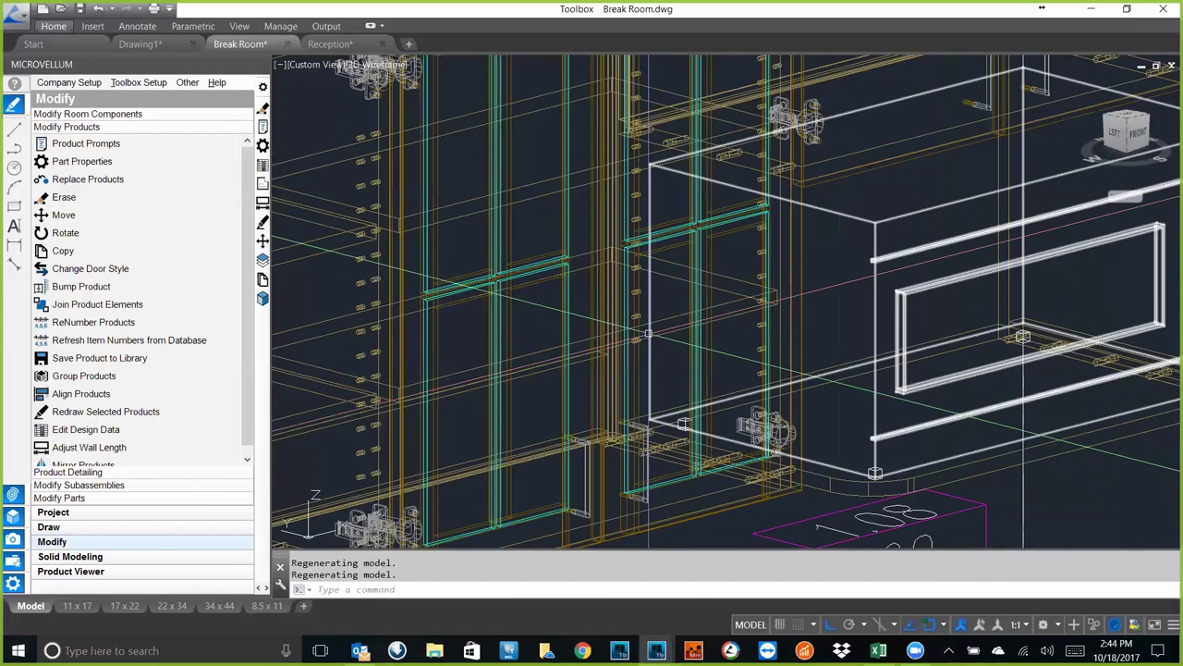
pyautogui.scroll(-2, 647, 331)
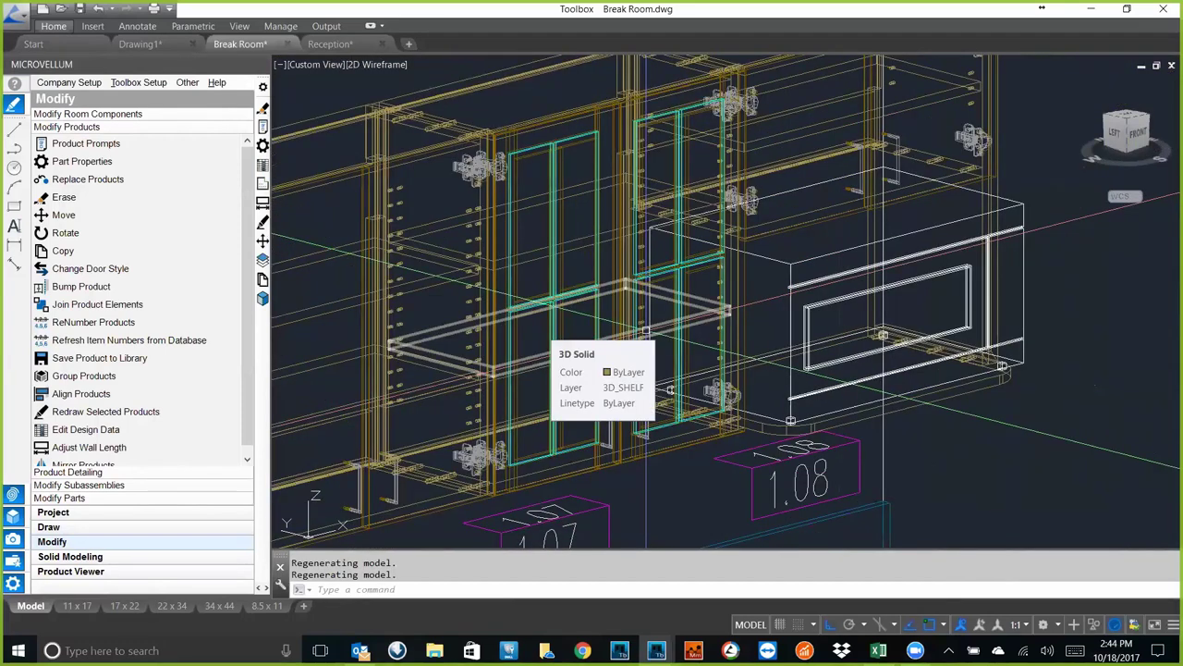
pyautogui.write('v')
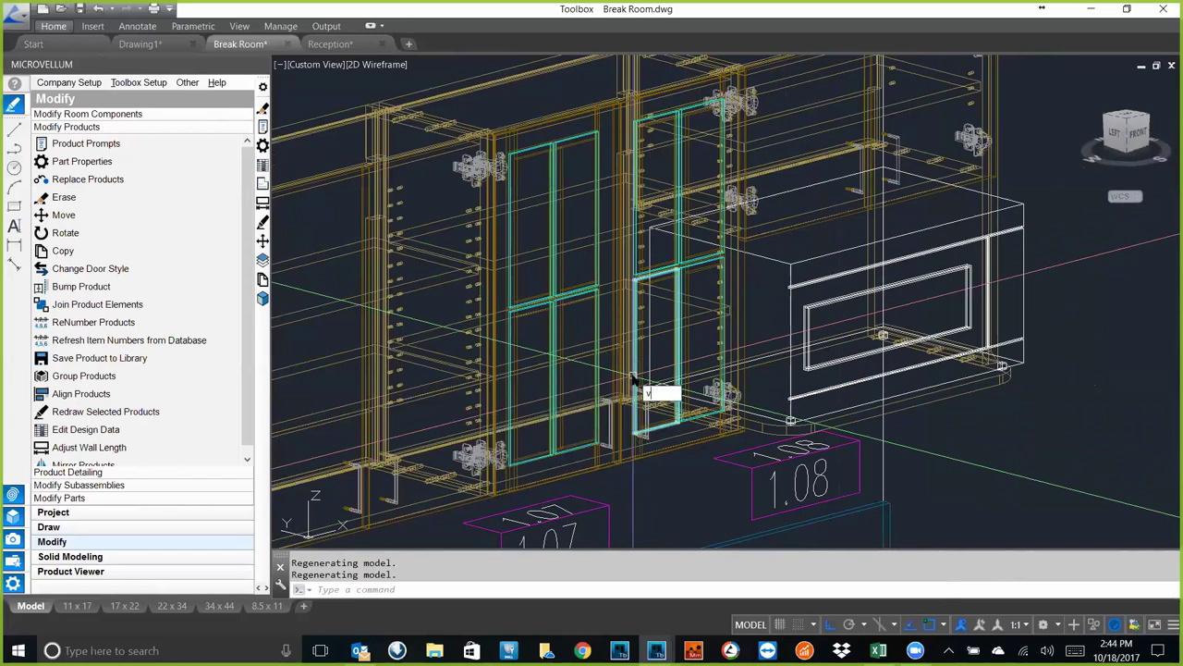
pyautogui.write('s')
pyautogui.press('Return')
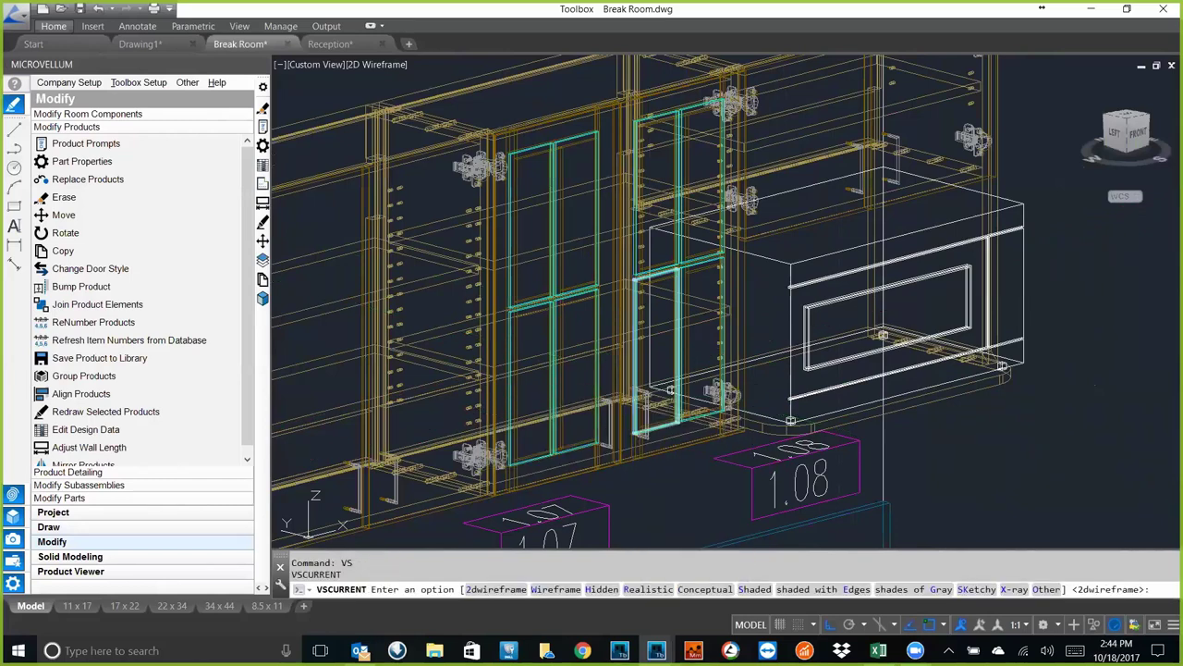
pyautogui.write('r')
pyautogui.press('Return')
pyautogui.scroll(5, 723, 392)
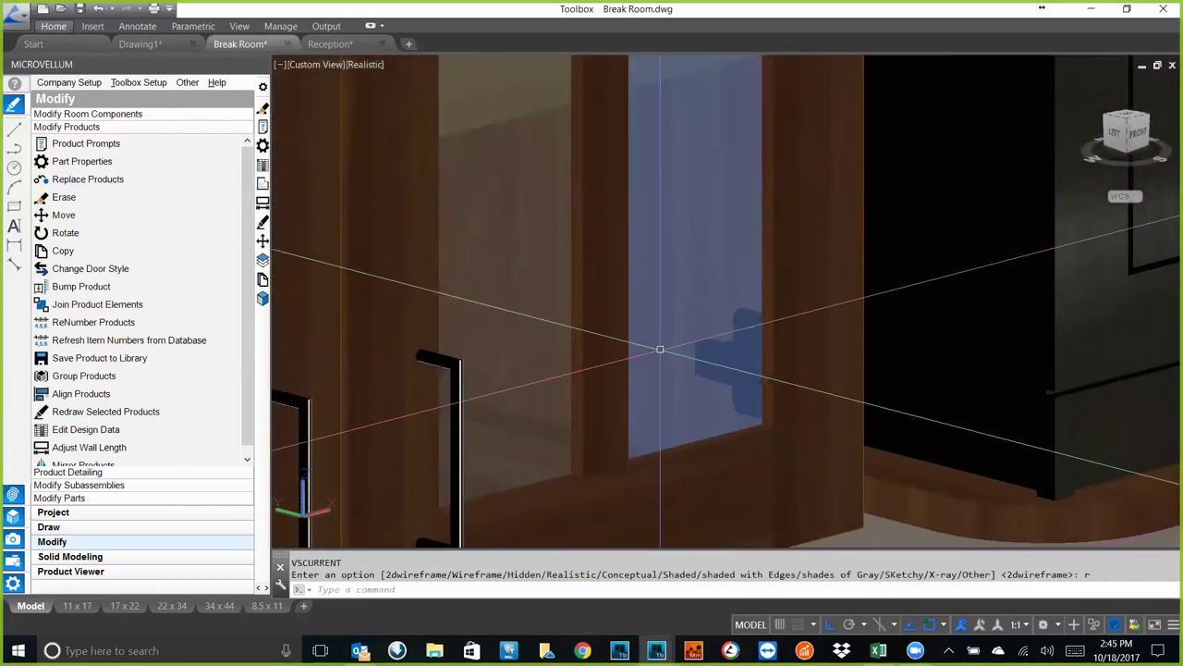
pyautogui.scroll(-3, 667, 345)
pyautogui.keyDown('shift'); pyautogui.moveTo(674, 342); pyautogui.dragTo(677, 373, button='middle'); pyautogui.keyUp('shift')
# - Set the visual style back to 2D Wireframe and show the plan view of the current UCS
pyautogui.write('VS')
pyautogui.press('Return')
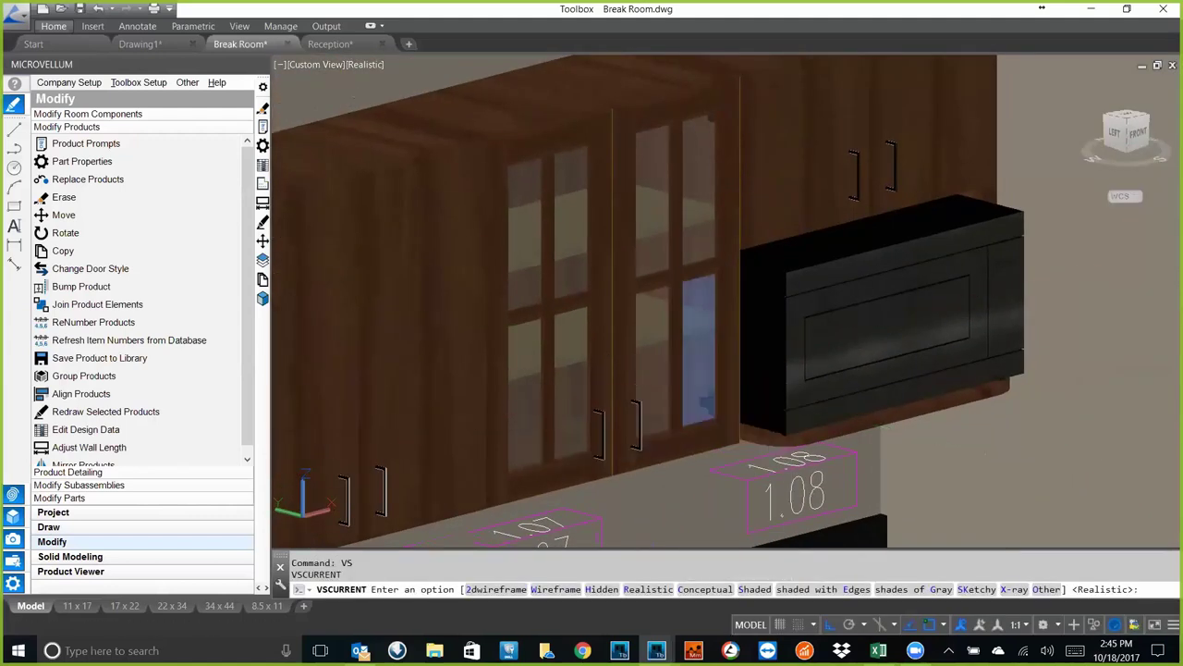
pyautogui.write('2')
pyautogui.press('Return')
pyautogui.scroll(-5, 803, 393)
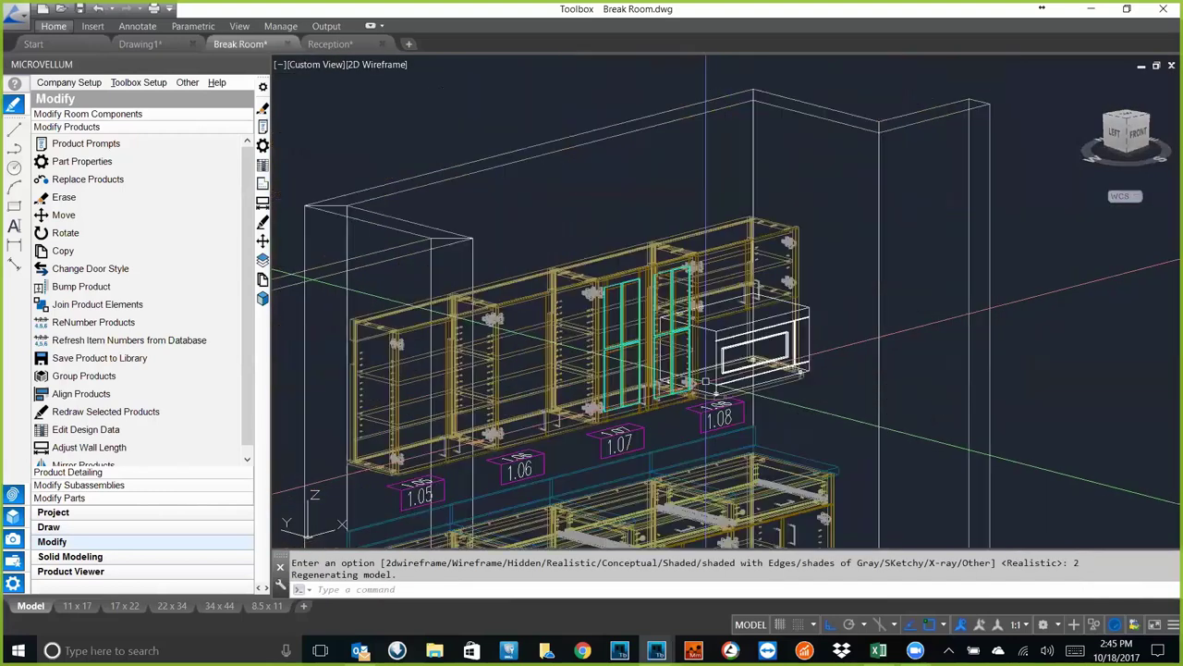
pyautogui.moveTo(803, 393); pyautogui.dragTo(730, 407, button='middle')
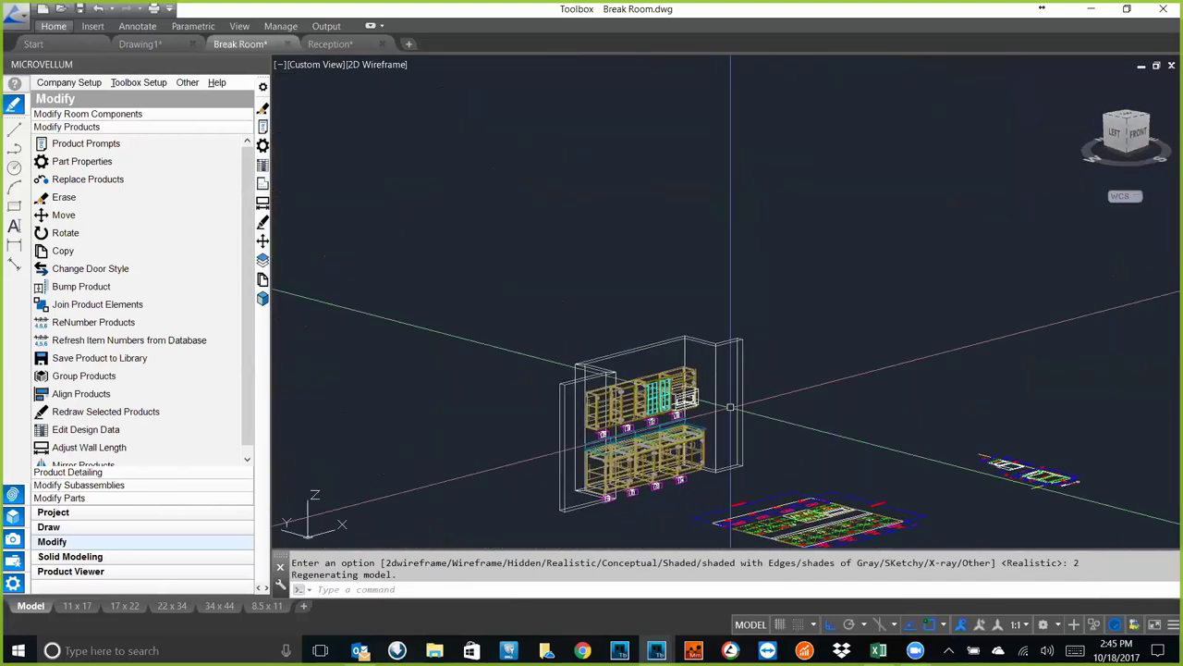
pyautogui.write('plan')
pyautogui.press('Return')
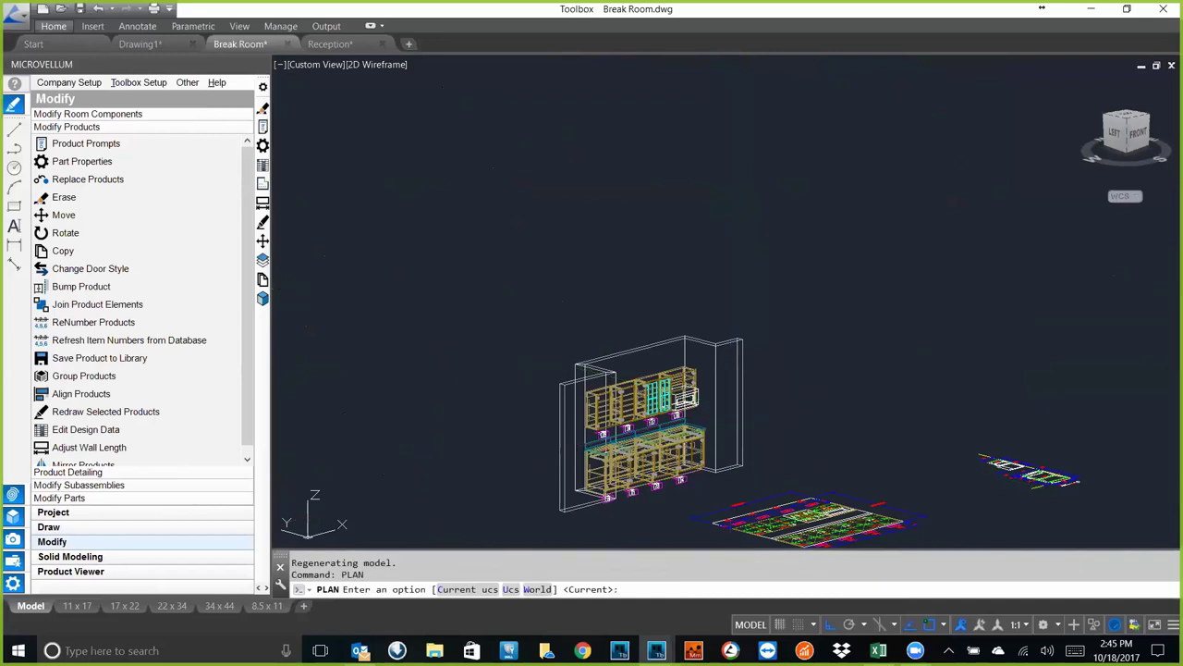
pyautogui.press('Return')
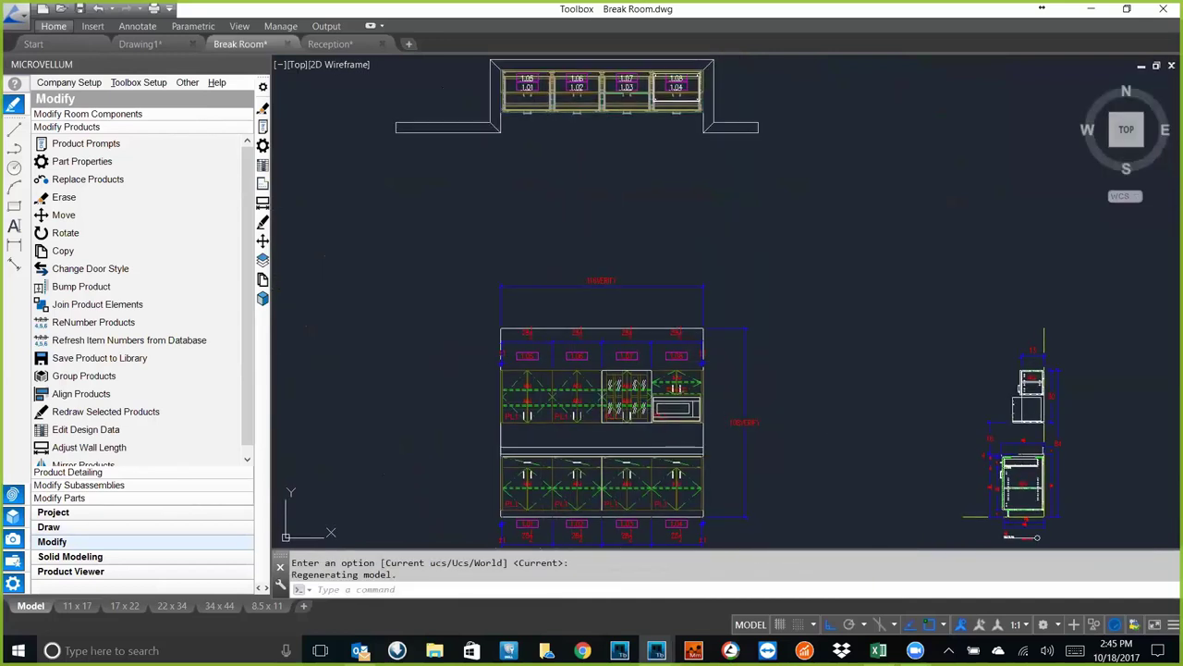
# - Redraw base cabinet 1.01 in the 3D Drawings (Minimal Machining) drawing style
pyautogui.click(262, 222)
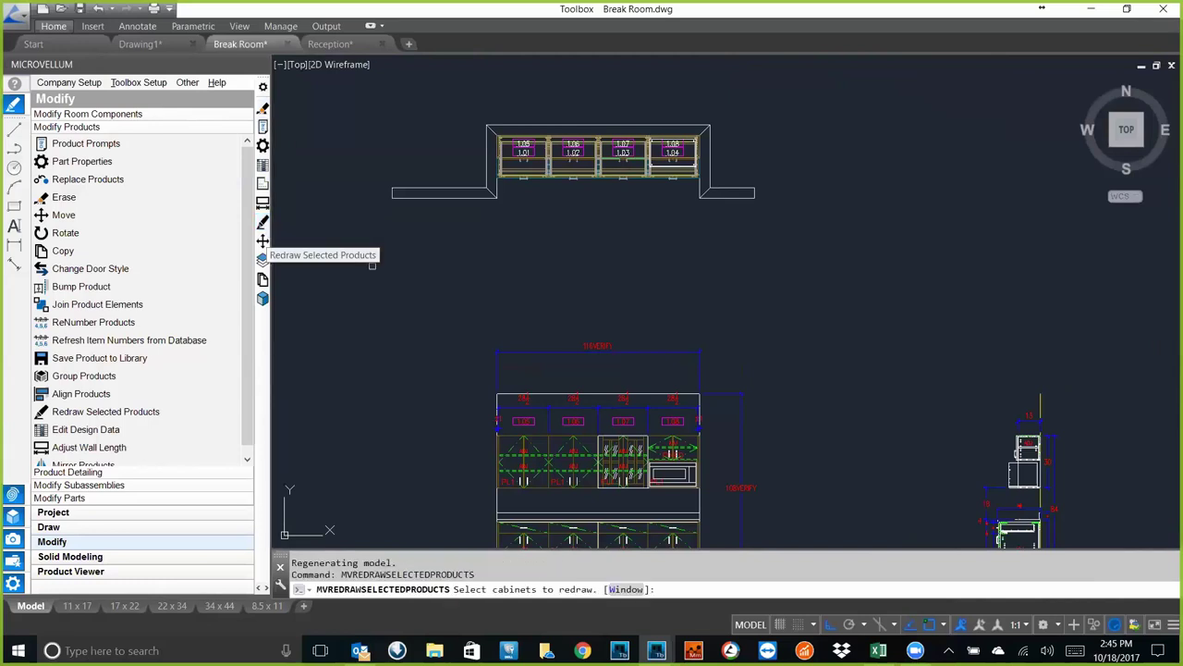
pyautogui.click(513, 173)
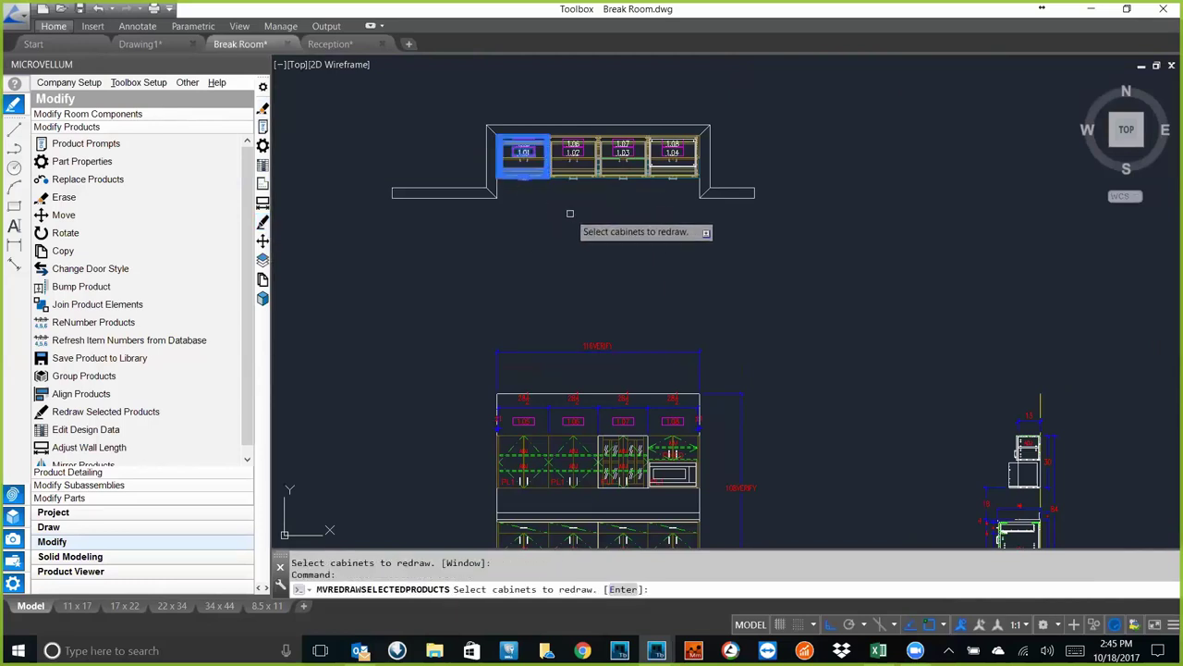
pyautogui.press('Return')
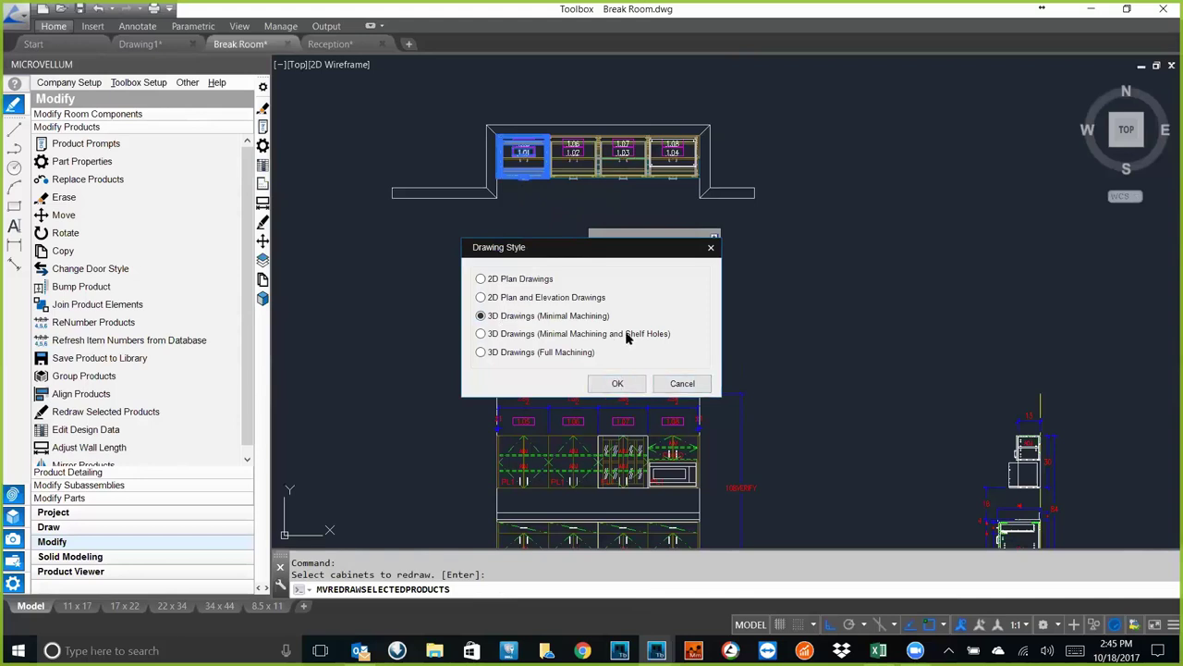
pyautogui.click(618, 384)
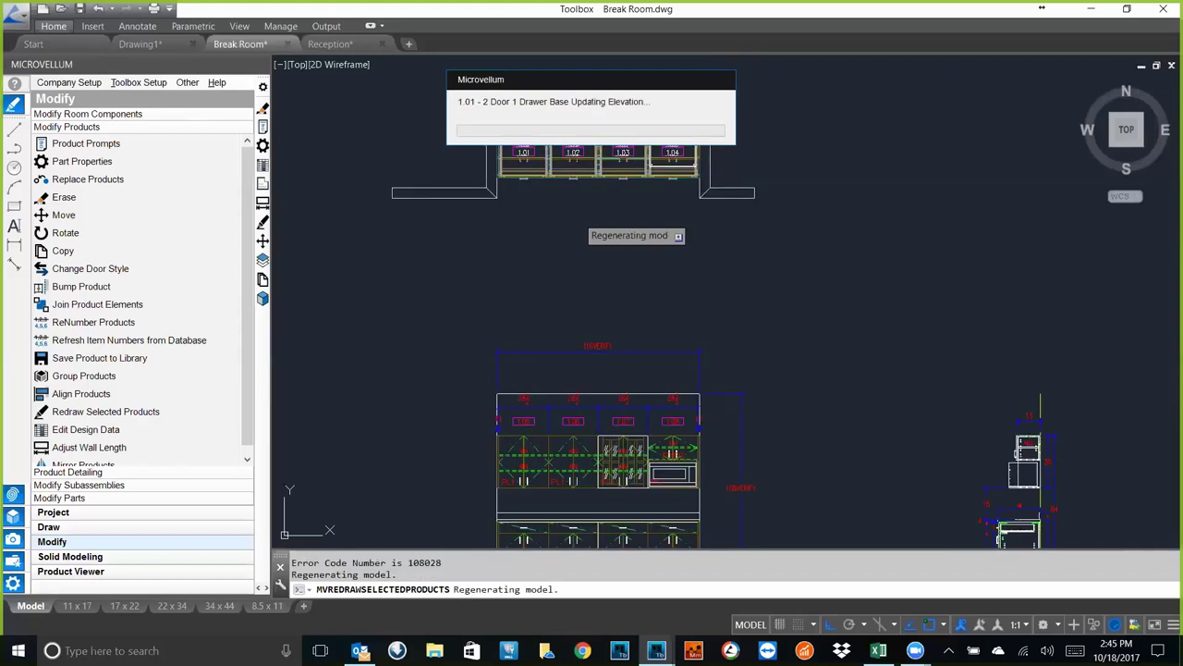
# - Inspect the machining of the redrawn base cabinet 1.01 in a 3D view and return to the plan view
pyautogui.press('Return')
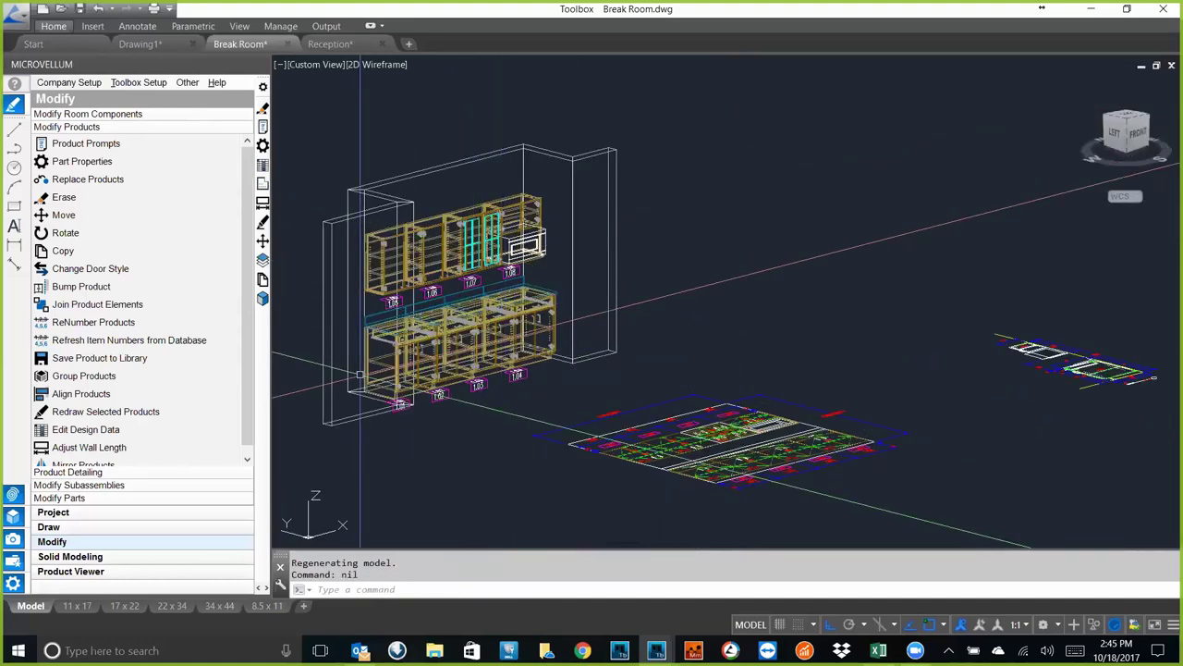
pyautogui.scroll(10, 359, 374)
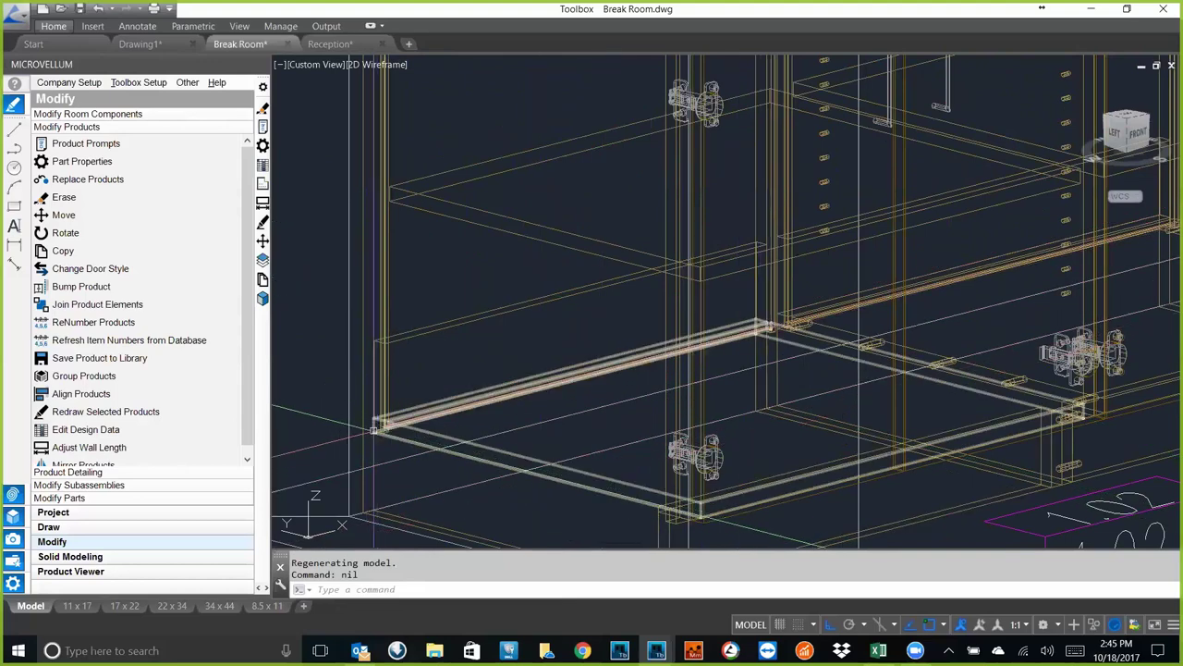
pyautogui.scroll(3, 374, 428)
pyautogui.scroll(-3, 420, 435)
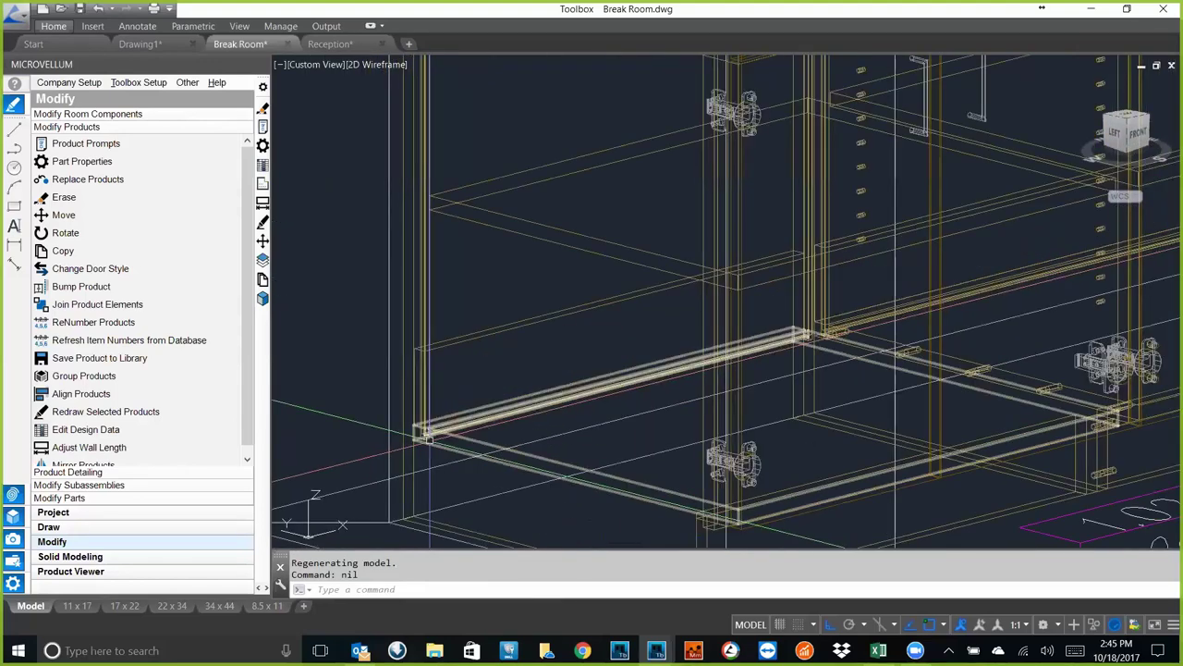
pyautogui.scroll(-6, 427, 437)
pyautogui.write('plan')
pyautogui.press('Return')
pyautogui.press('Return')
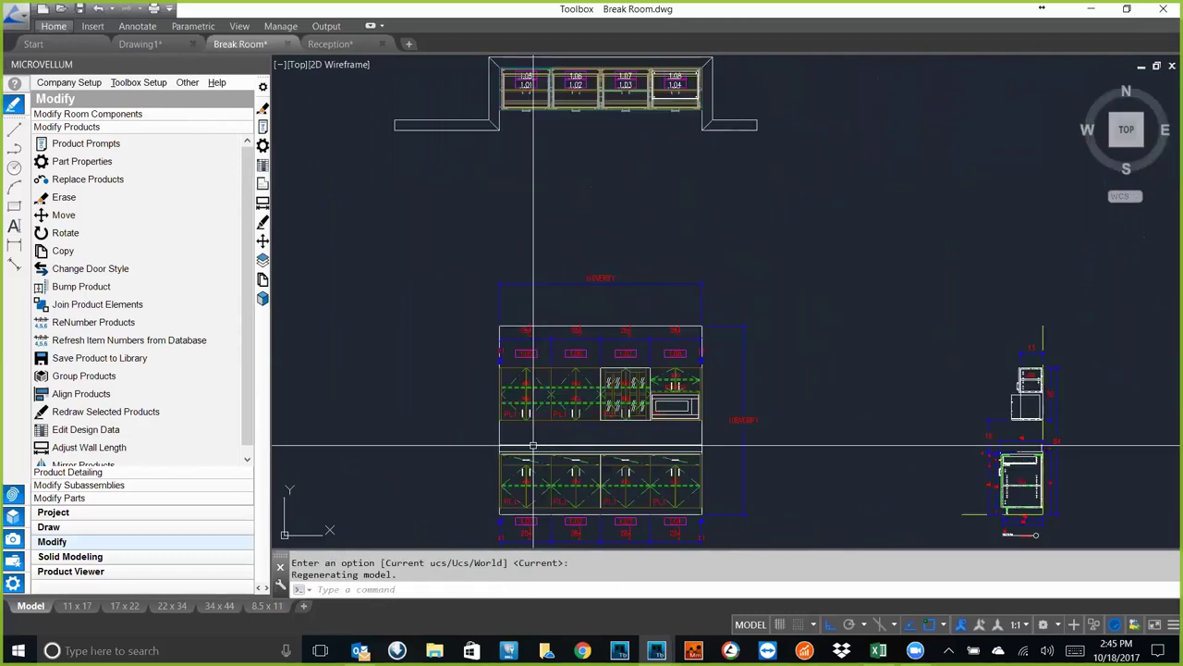
# - Draw a left-facing cross section of base cabinet 1.01, cut 14 in X from its origin, above the existing wall section
pyautogui.moveTo(592, 222); pyautogui.dragTo(455, 291, button='middle')
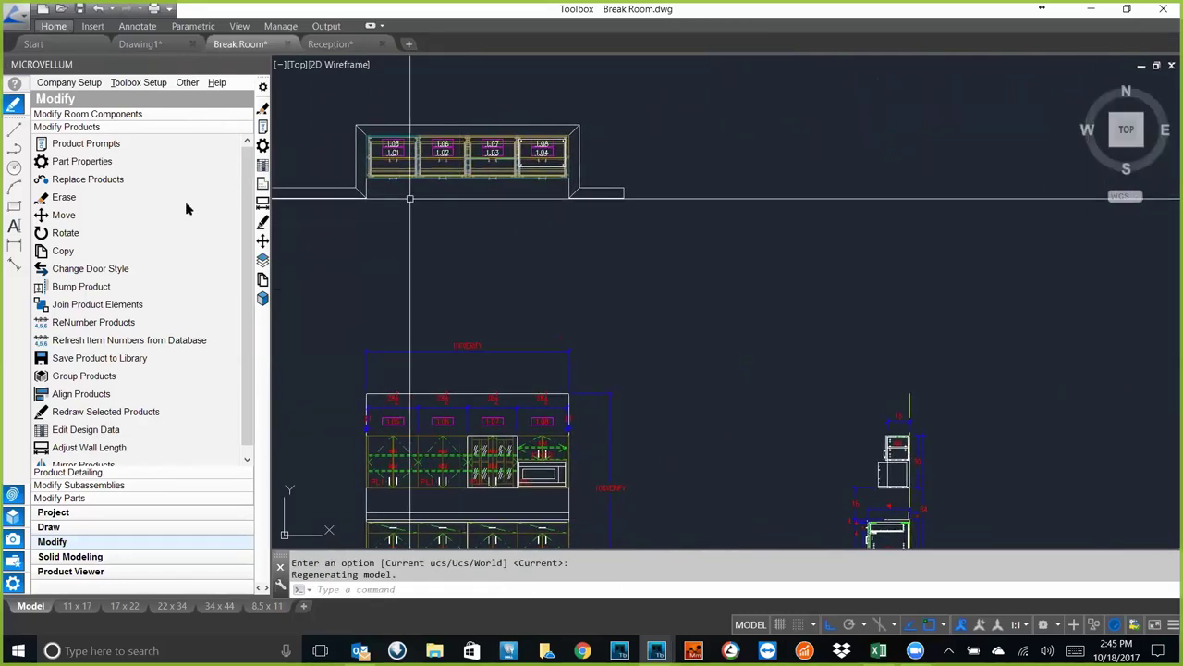
pyautogui.click(100, 527)
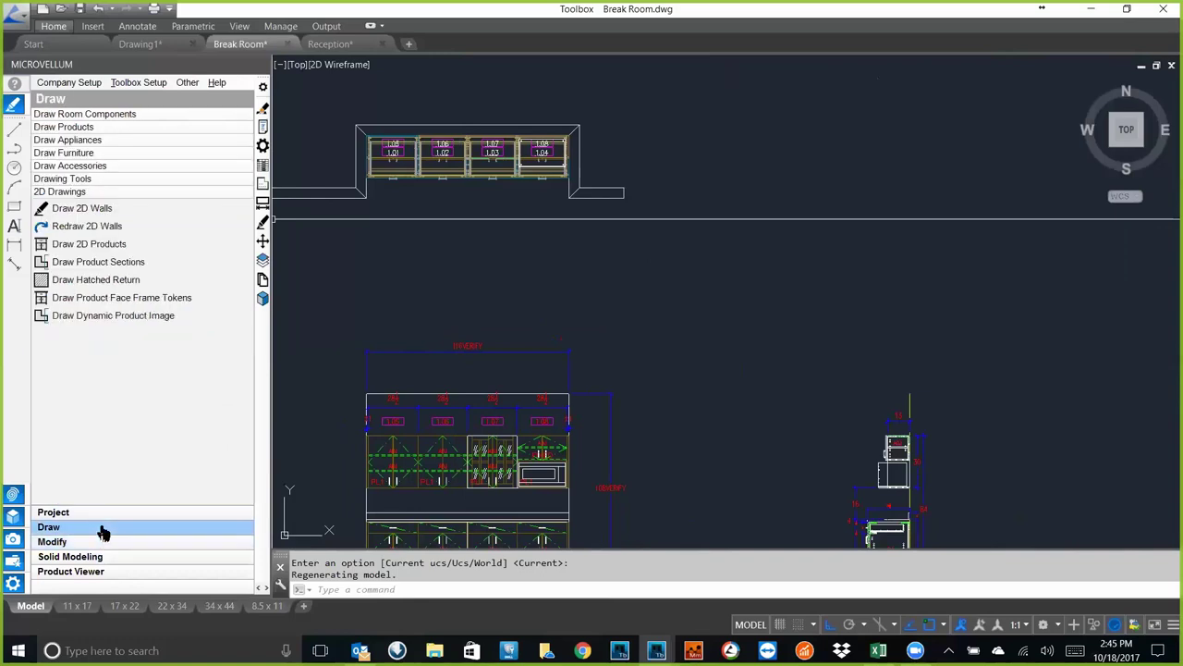
pyautogui.click(85, 263)
pyautogui.click(380, 171)
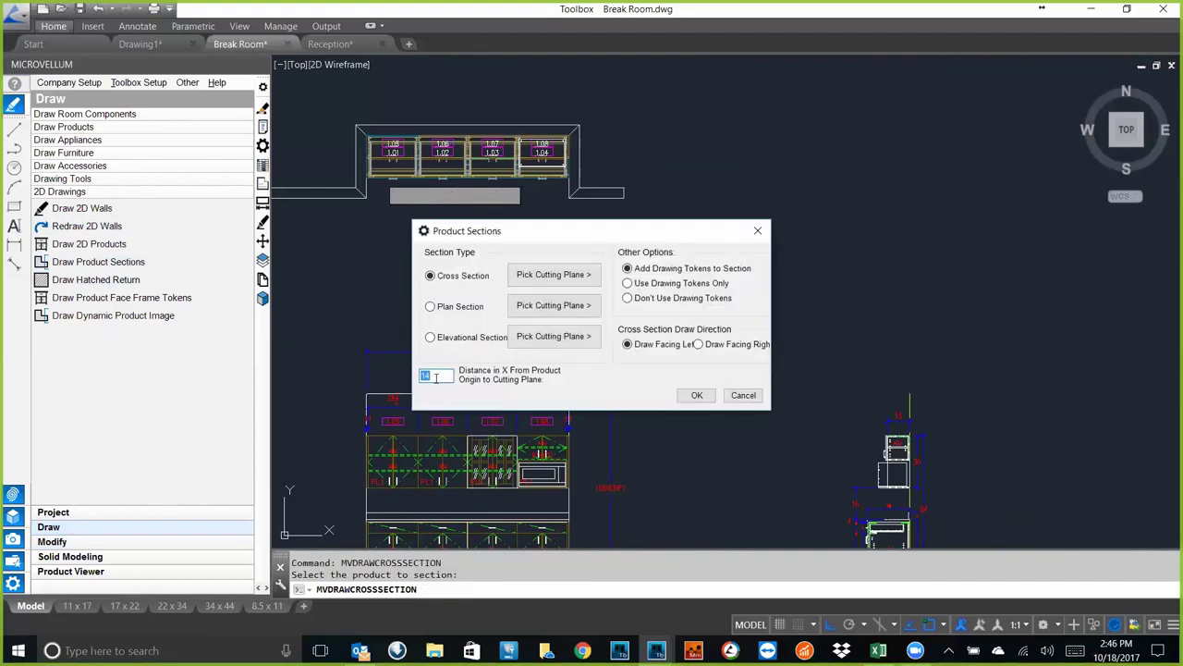
pyautogui.click(697, 395)
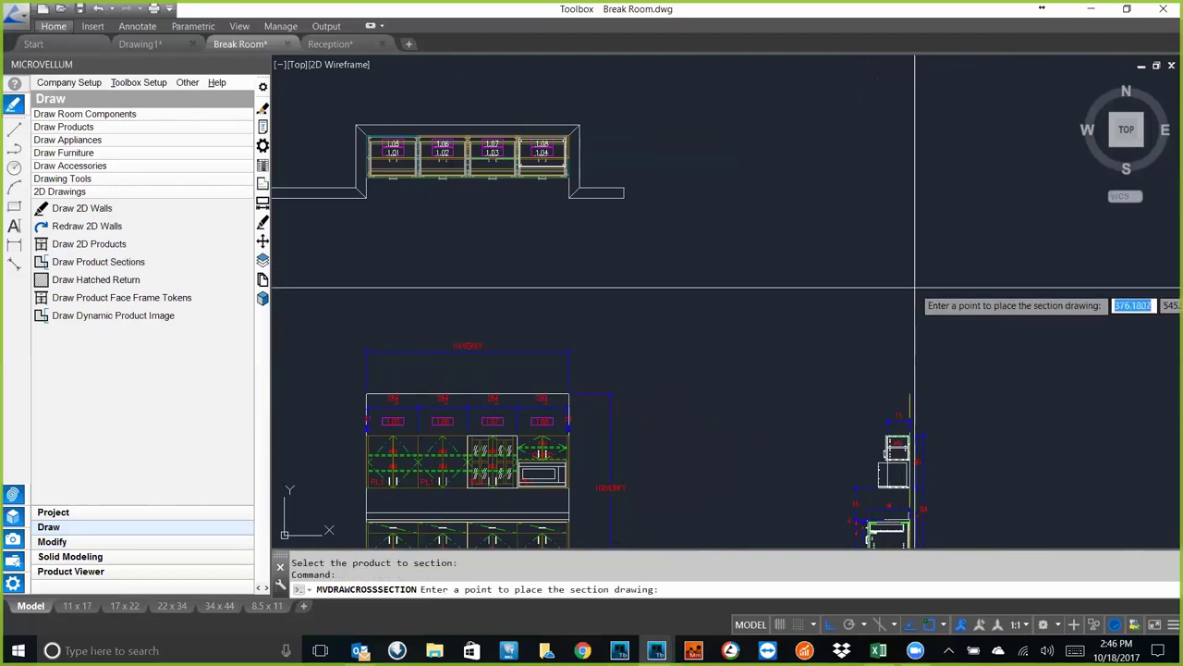
pyautogui.click(906, 259)
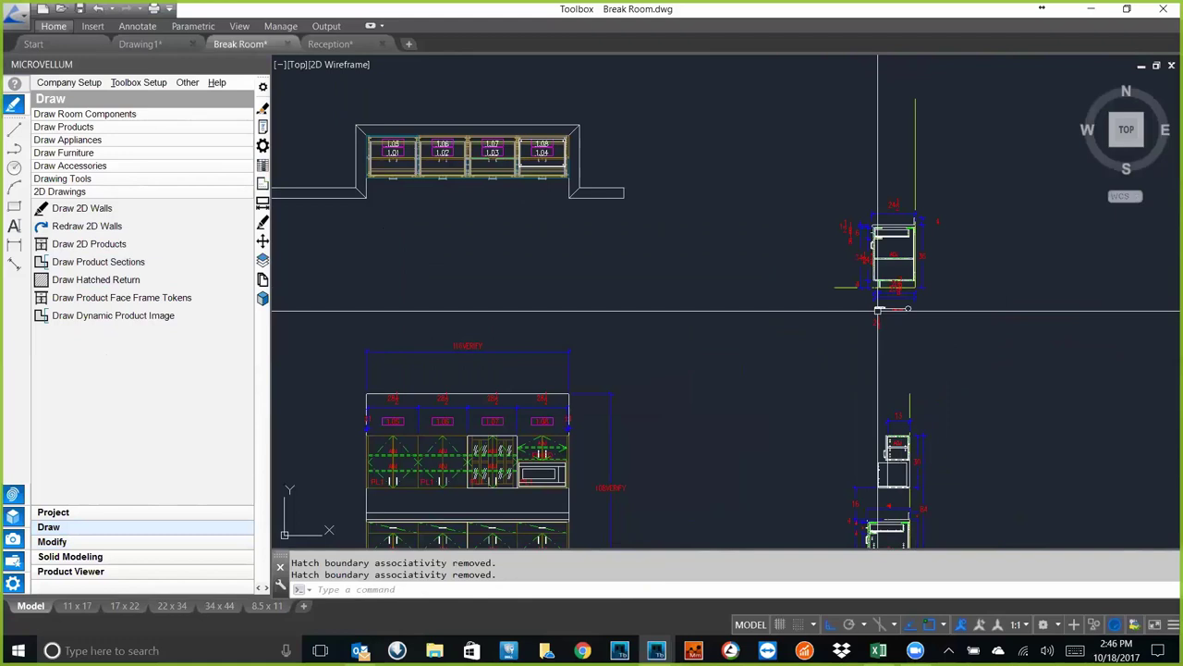
# - Examine the new cross section of base cabinet 1.01 around its toe kick and adjustable shelf
pyautogui.scroll(6, 912, 277)
pyautogui.scroll(3, 914, 277)
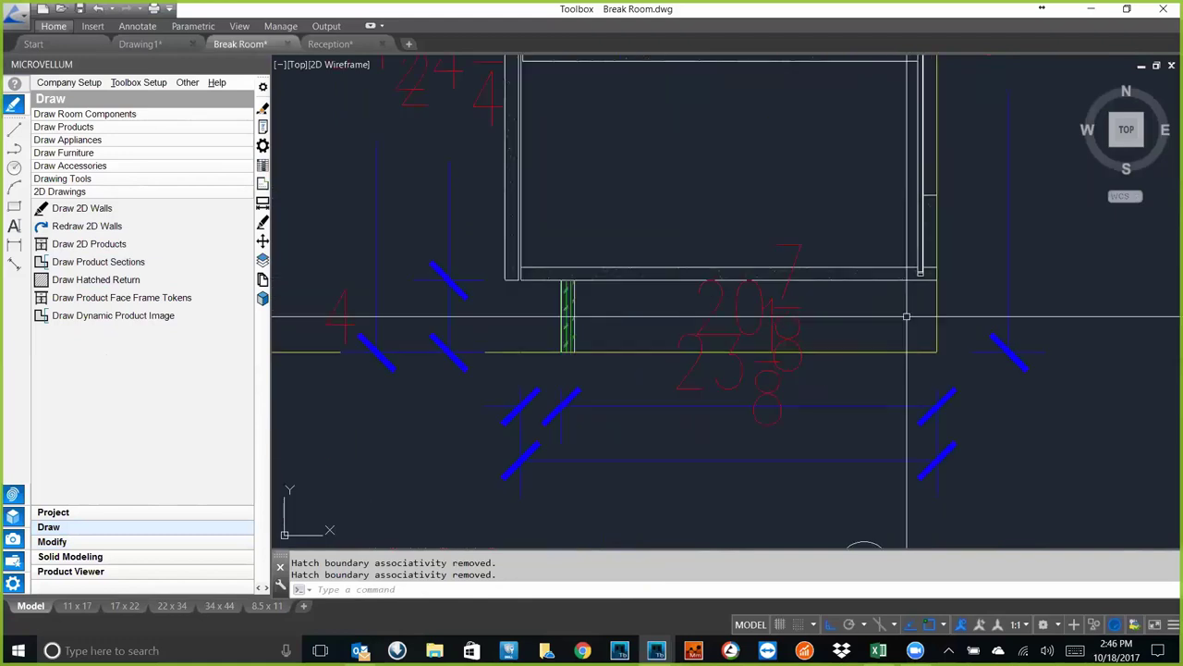
pyautogui.scroll(-5, 903, 319)
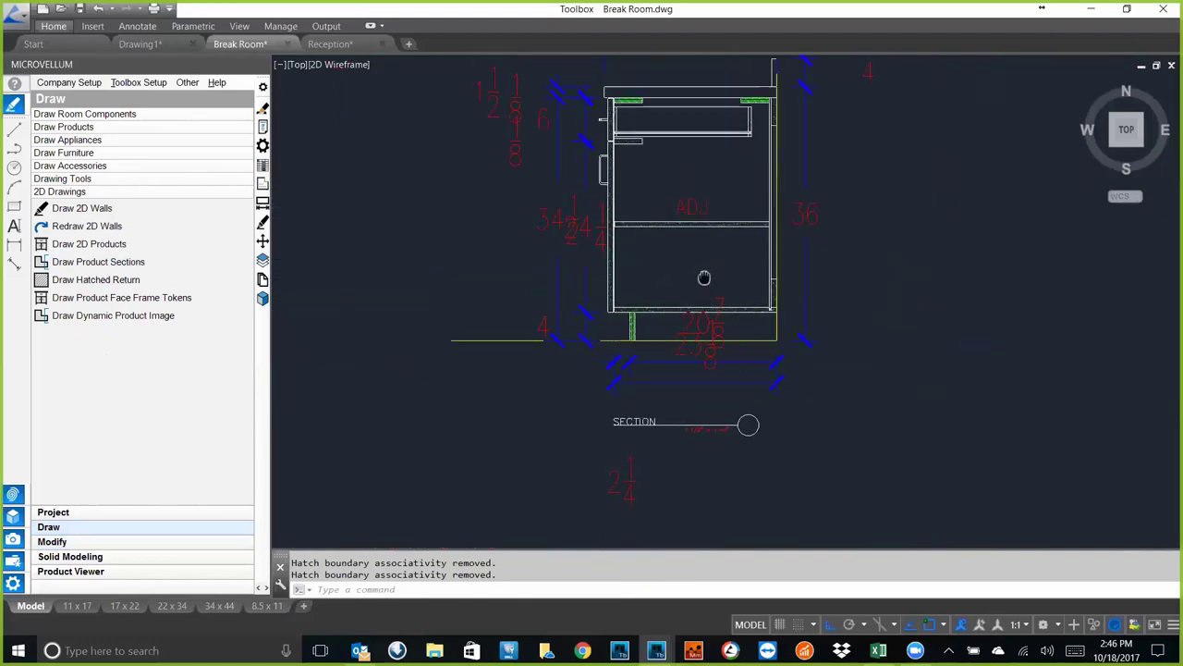
pyautogui.moveTo(705, 275); pyautogui.dragTo(702, 287, button='middle')
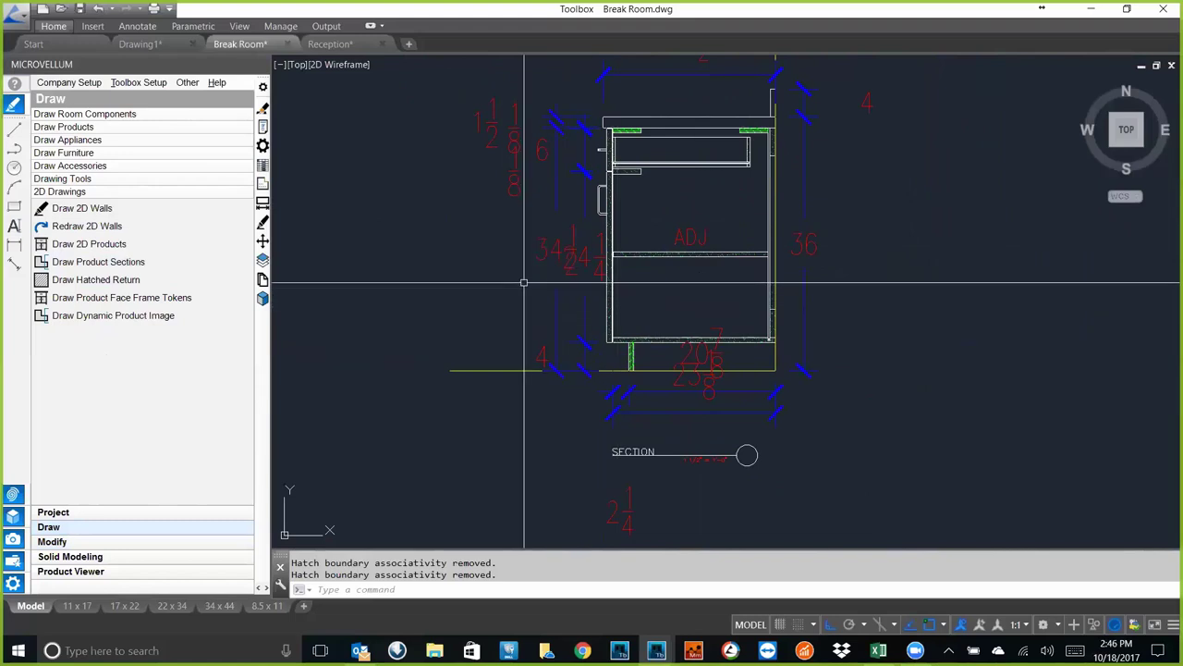
pyautogui.scroll(-2, 478, 286)
pyautogui.scroll(-2, 478, 285)
# - Redraw base cabinet 1.01 in the 3D Drawings (Minimal Machining and Shelf Holes) drawing style
pyautogui.moveTo(494, 286); pyautogui.dragTo(990, 312, button='middle')
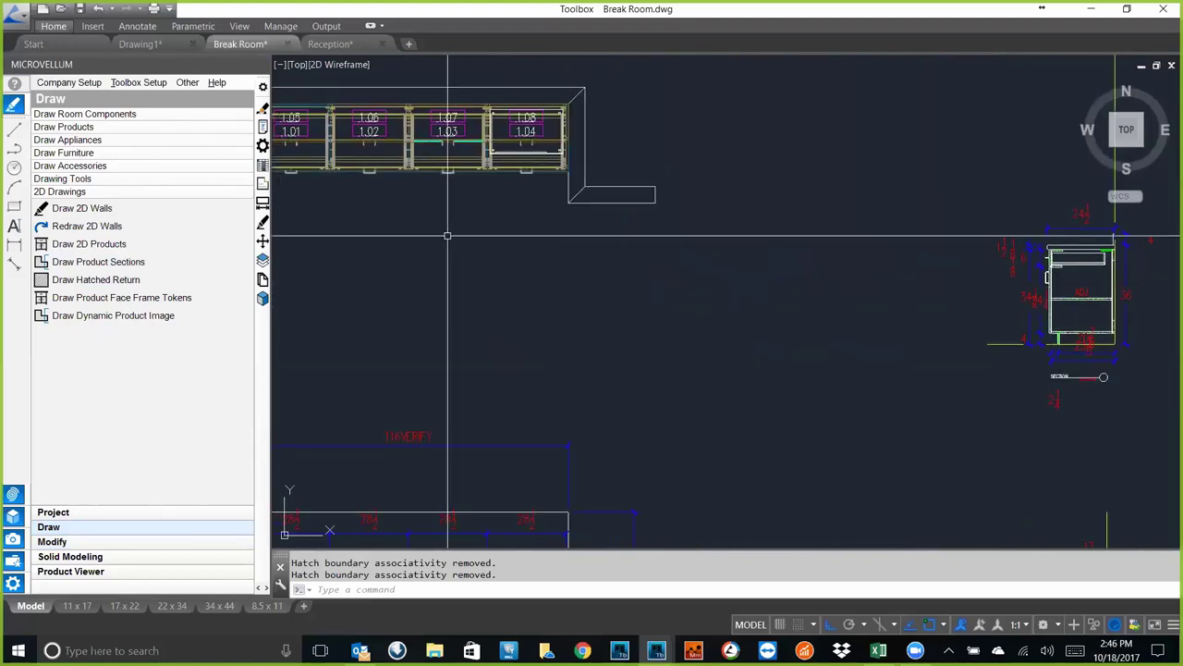
pyautogui.moveTo(474, 258); pyautogui.dragTo(567, 256, button='middle')
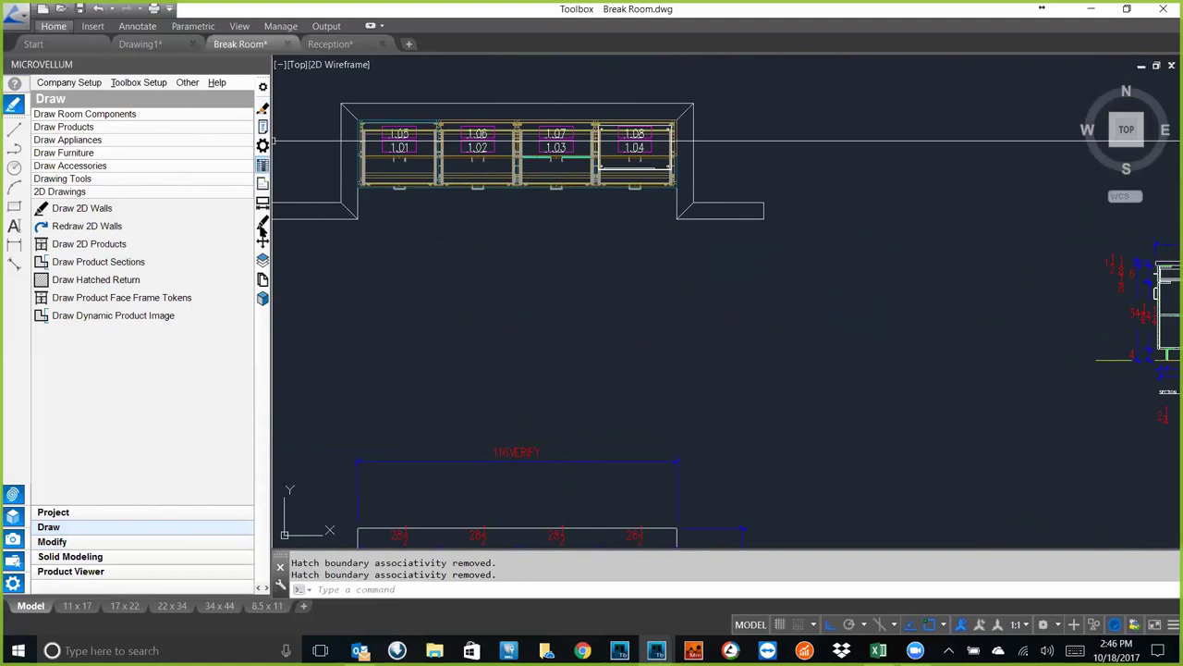
pyautogui.click(262, 223)
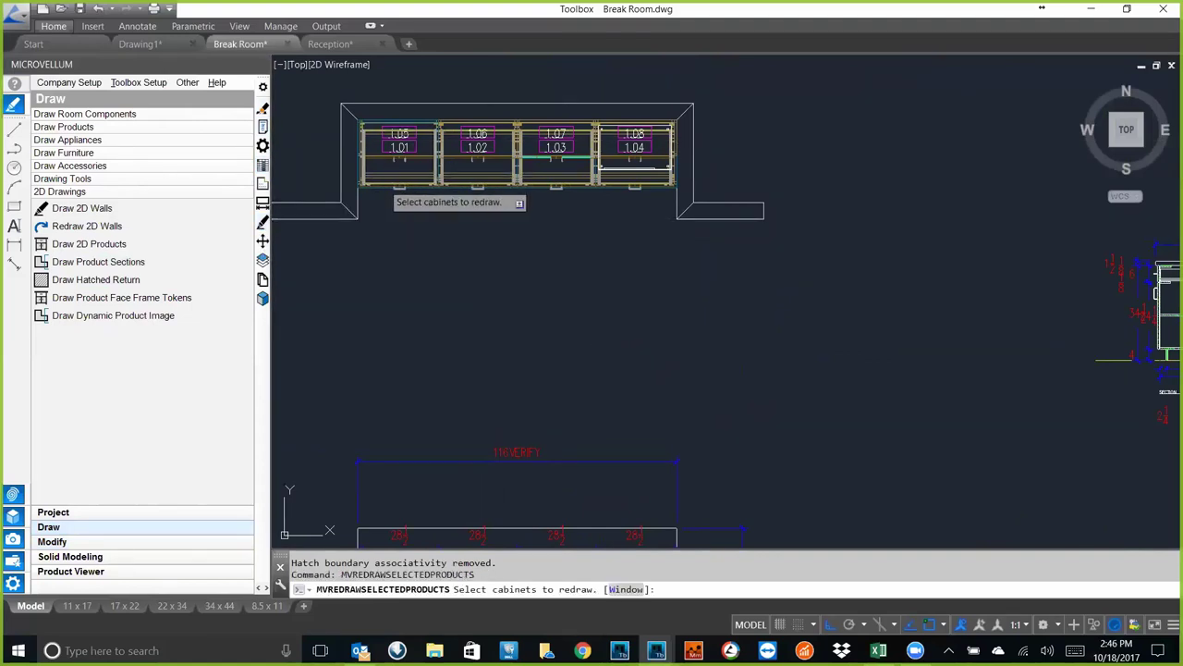
pyautogui.click(393, 176)
pyautogui.press('Return')
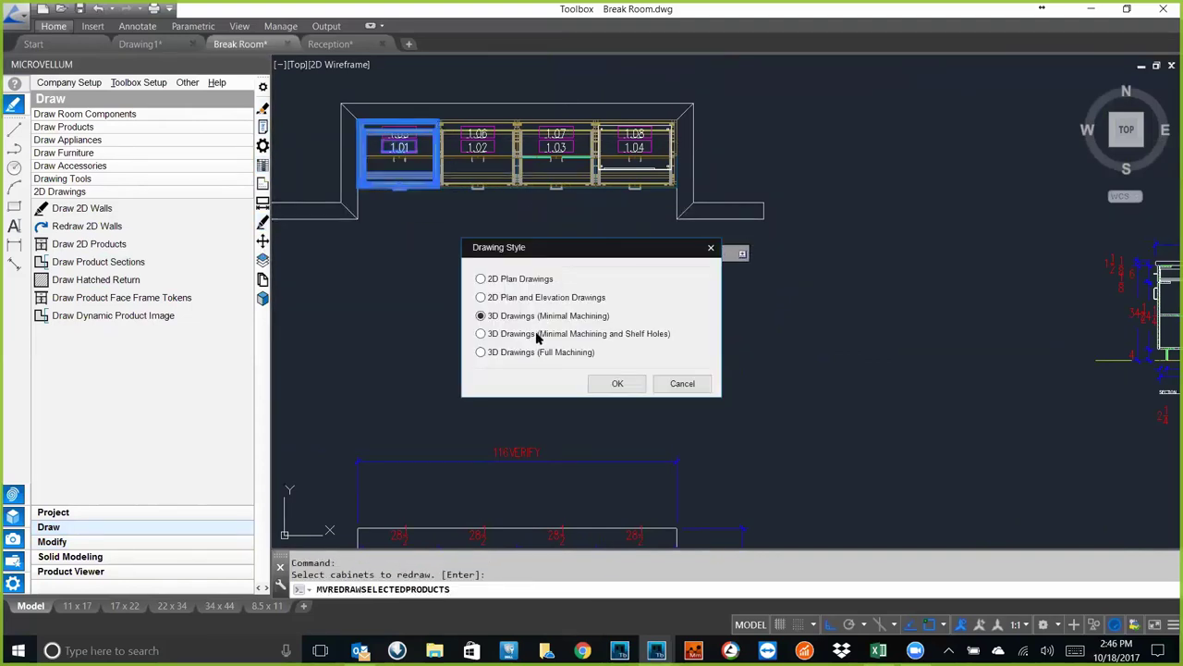
pyautogui.click(616, 384)
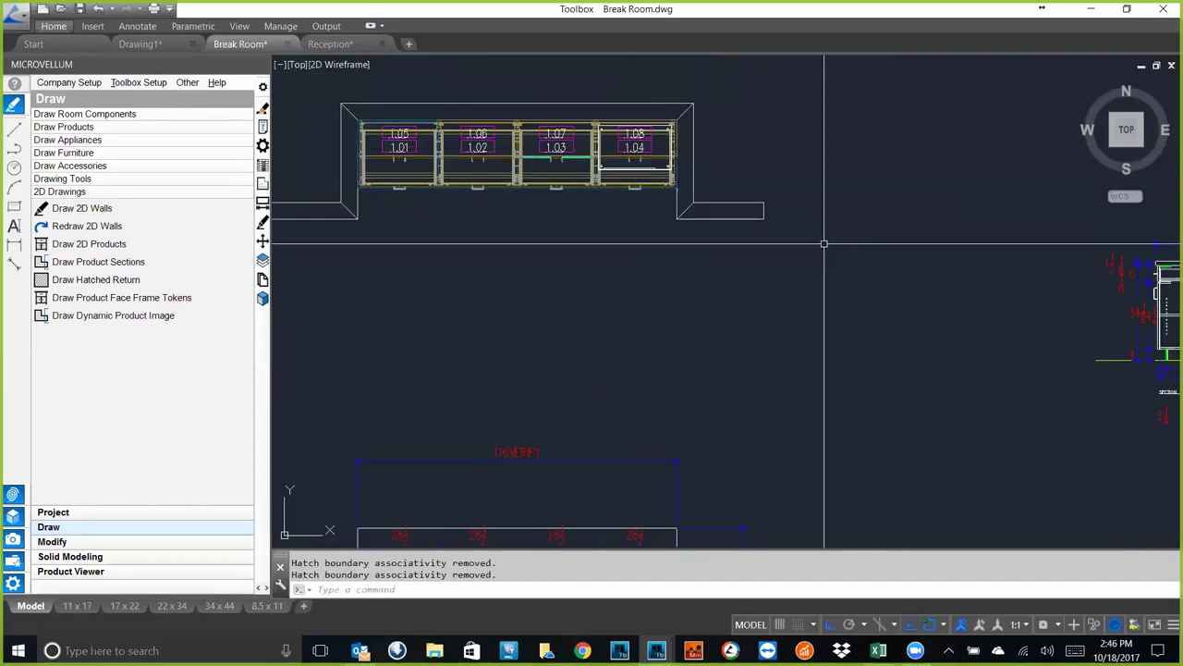
# - Check the updated cross section of base cabinet 1.01 for shelf holes and compare it with the plan and elevation
pyautogui.moveTo(976, 390); pyautogui.dragTo(629, 365, button='middle')
pyautogui.scroll(6, 851, 310)
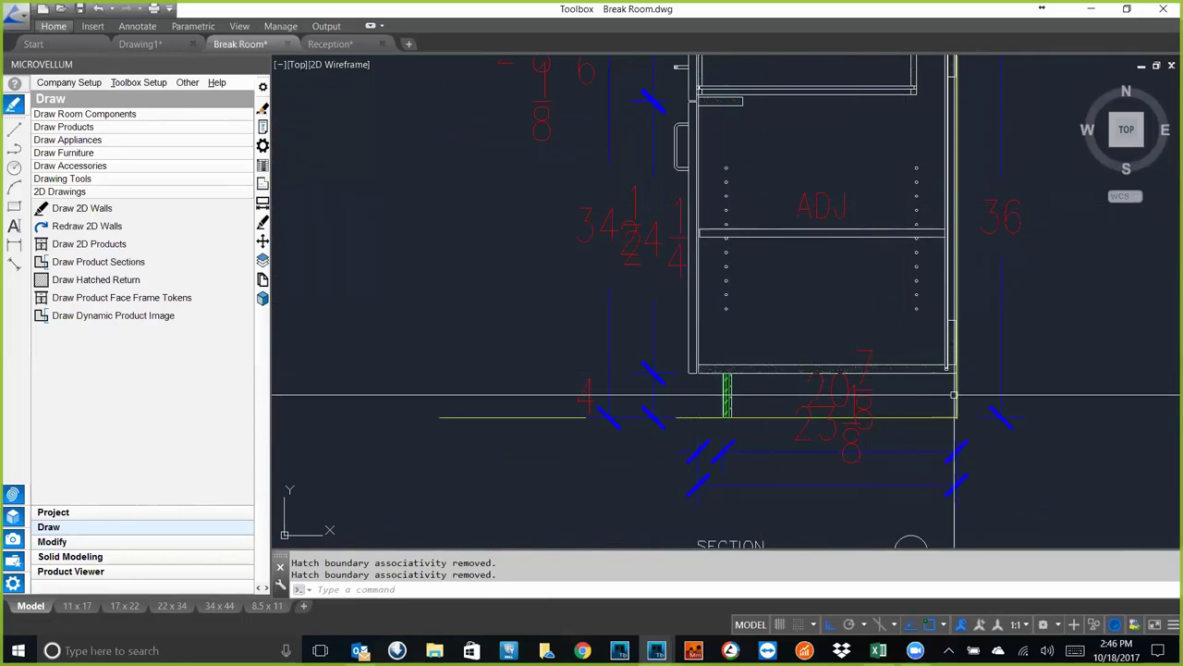
pyautogui.scroll(-6, 837, 275)
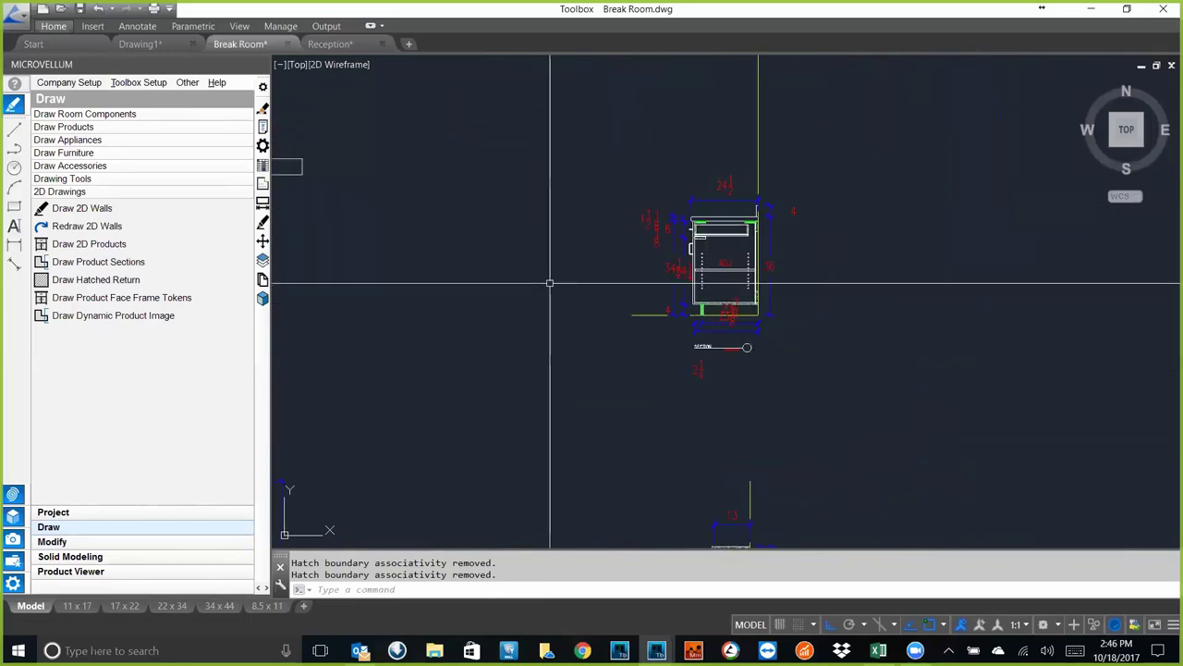
pyautogui.scroll(3, 422, 196)
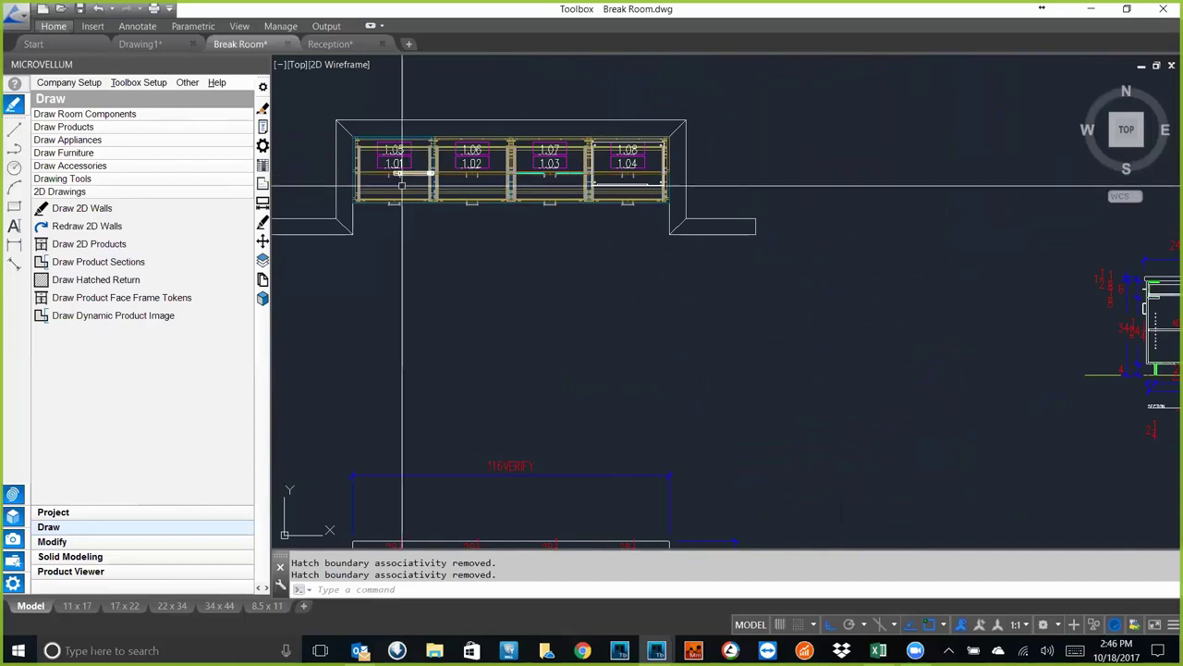
pyautogui.scroll(-3, 641, 367)
pyautogui.moveTo(642, 367); pyautogui.dragTo(673, 323, button='middle')
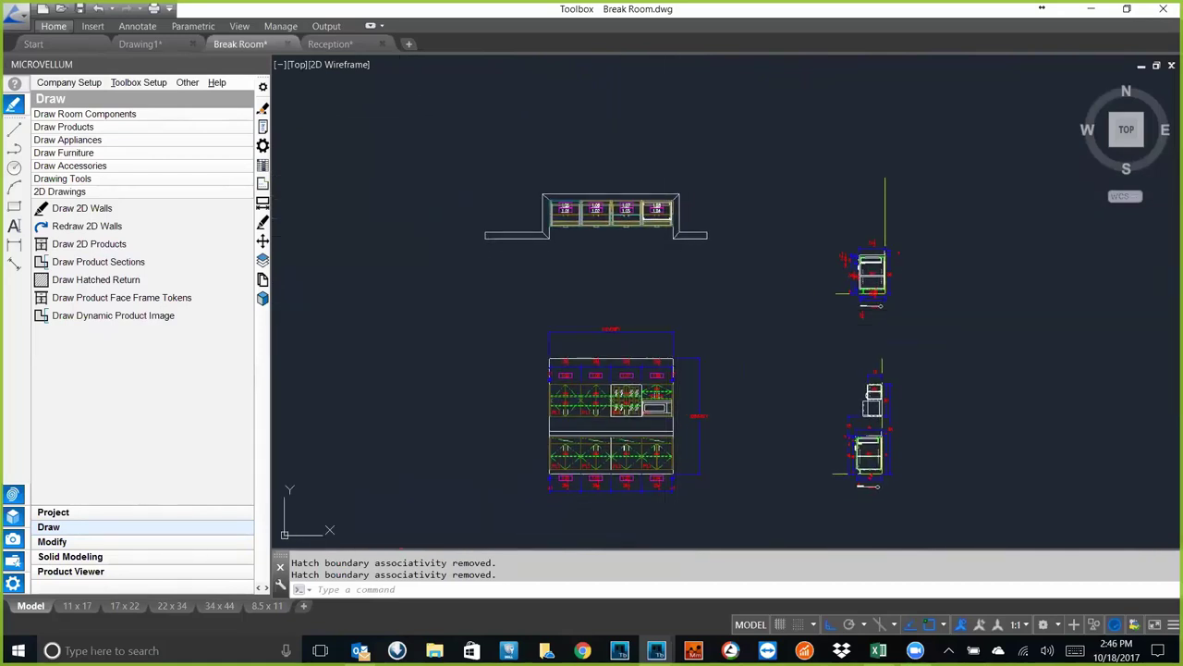
# - Save the Break Room drawing and open the Reception room of the Webinar 10_18 project
pyautogui.hotkey('ctrl', 's')
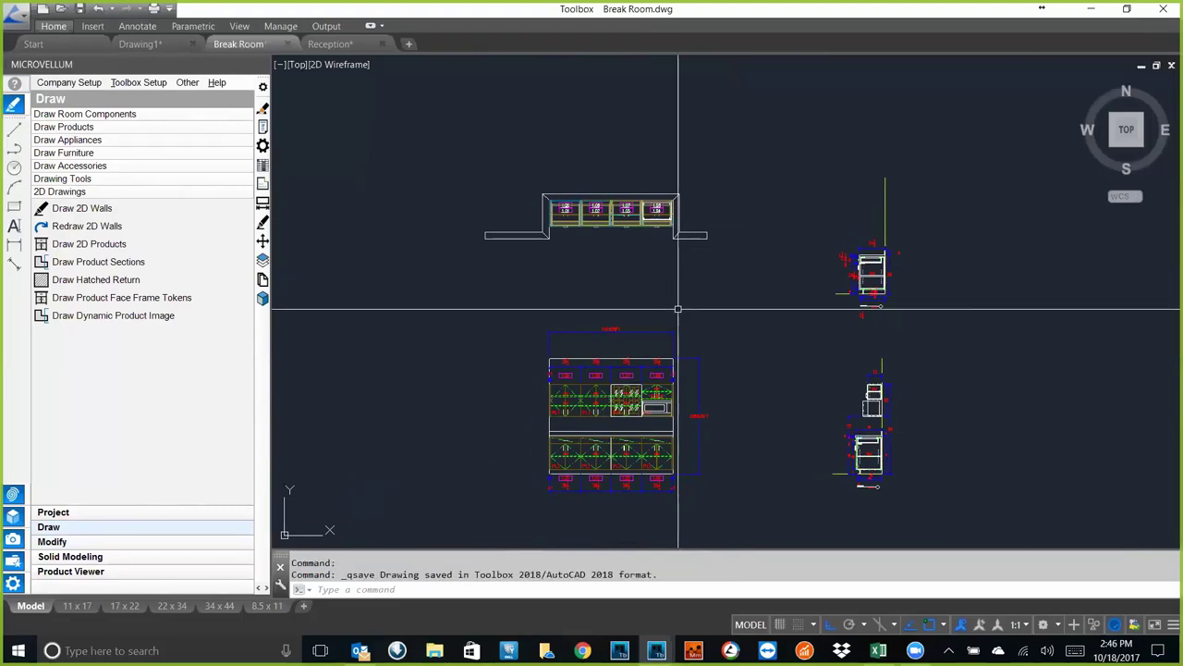
pyautogui.moveTo(718, 320)
pyautogui.mouseDown(button='middle')
pyautogui.moveTo(702, 304)
pyautogui.moveTo(628, 288)
pyautogui.moveTo(608, 306)
pyautogui.moveTo(586, 403)
pyautogui.mouseUp(button='middle')
pyautogui.scroll(8, 518, 396)
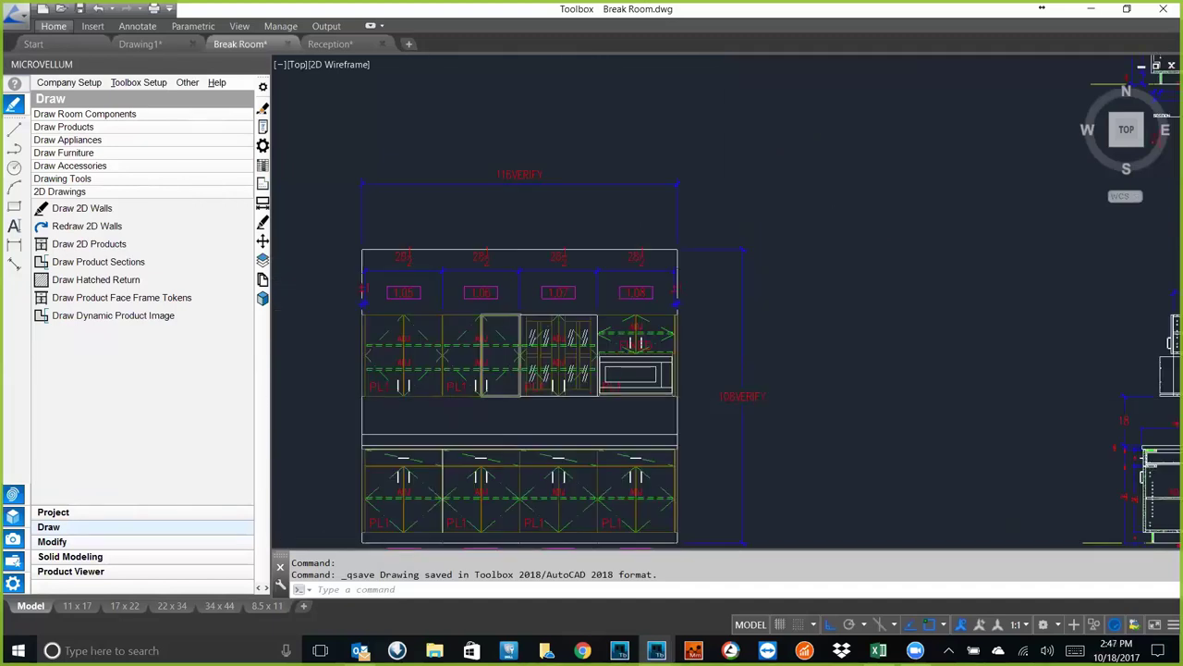
pyautogui.scroll(-5, 861, 440)
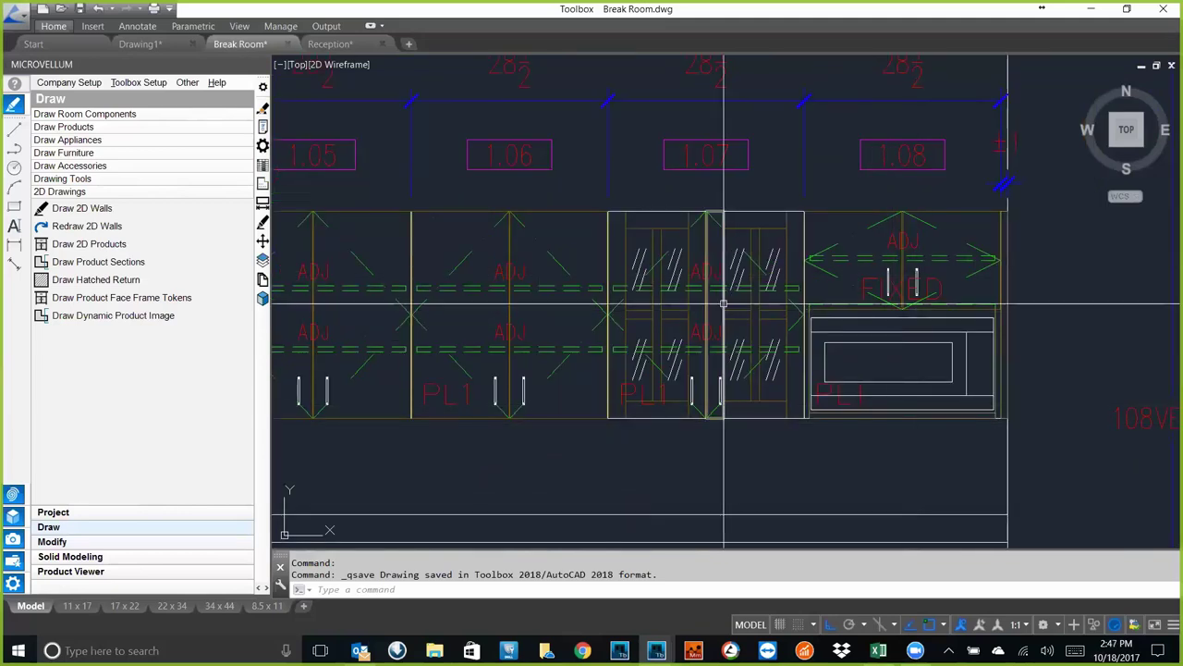
pyautogui.scroll(-4, 822, 322)
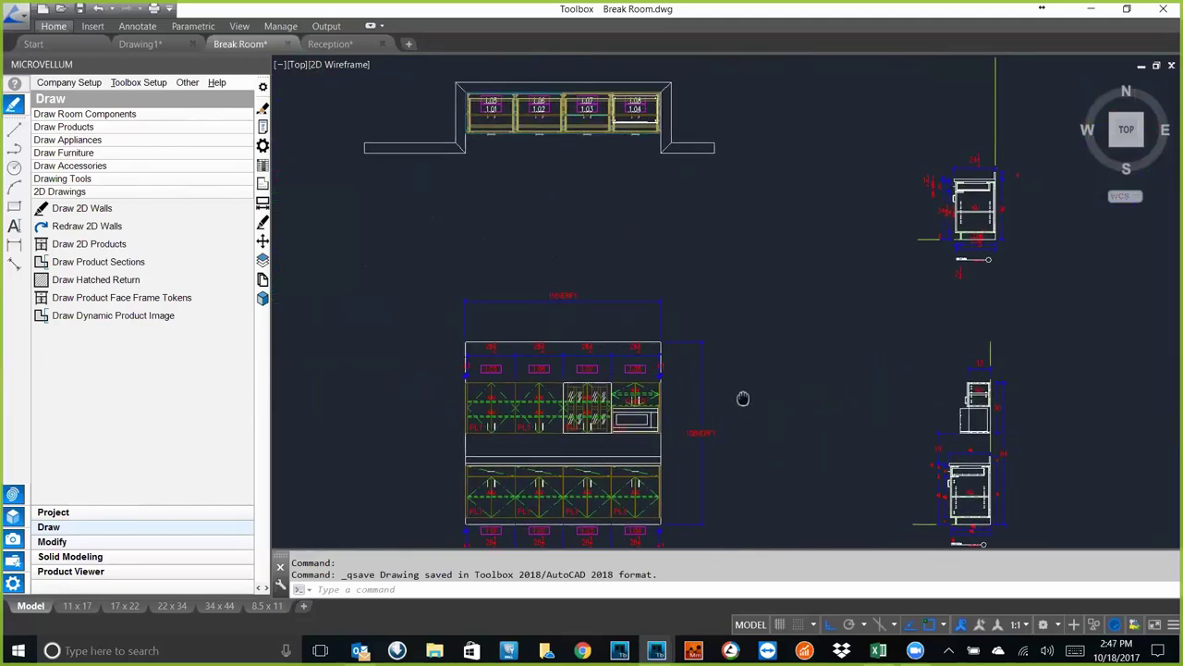
pyautogui.scroll(3, 730, 370)
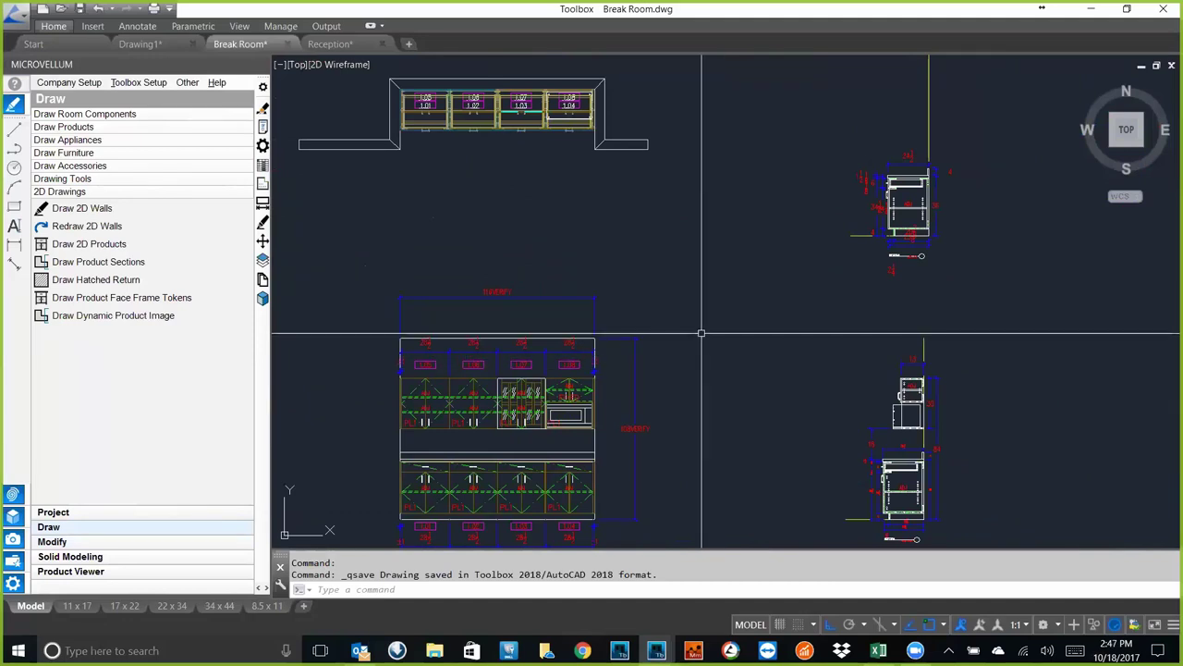
pyautogui.click(87, 513)
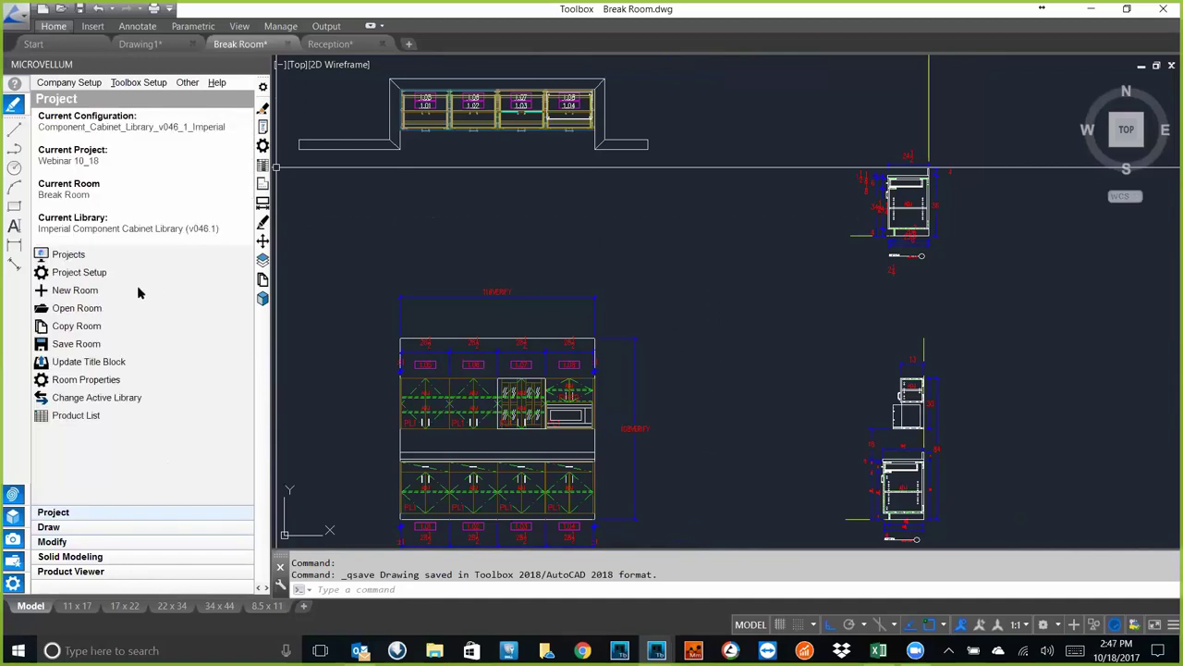
pyautogui.click(120, 309)
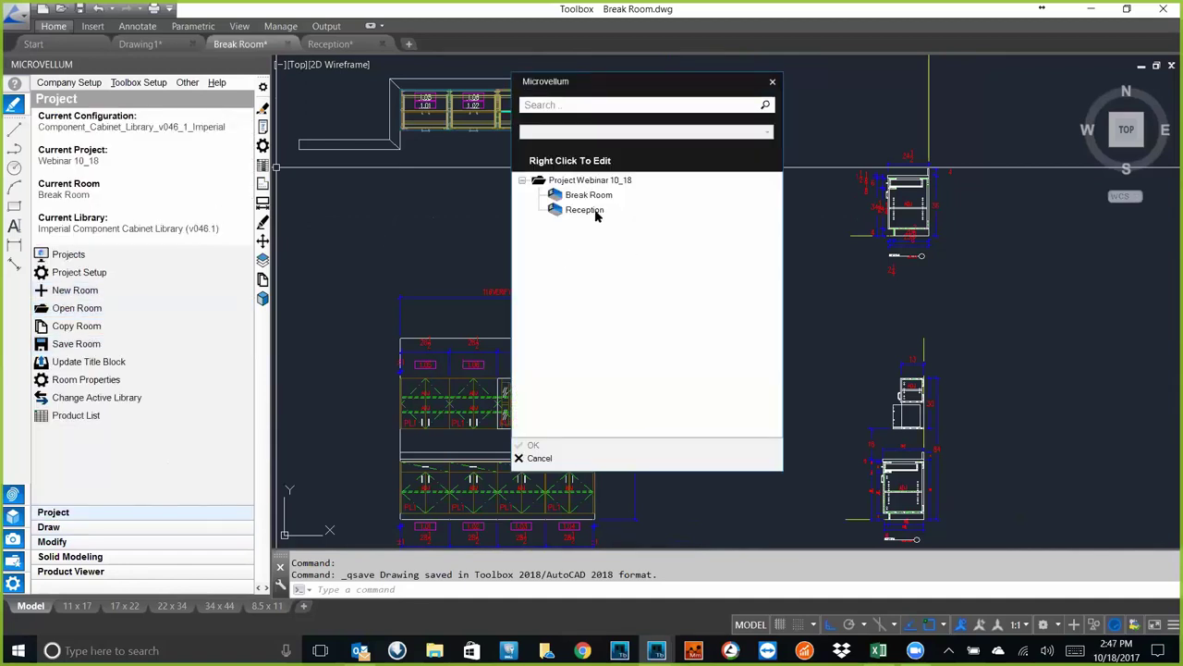
pyautogui.click(536, 447)
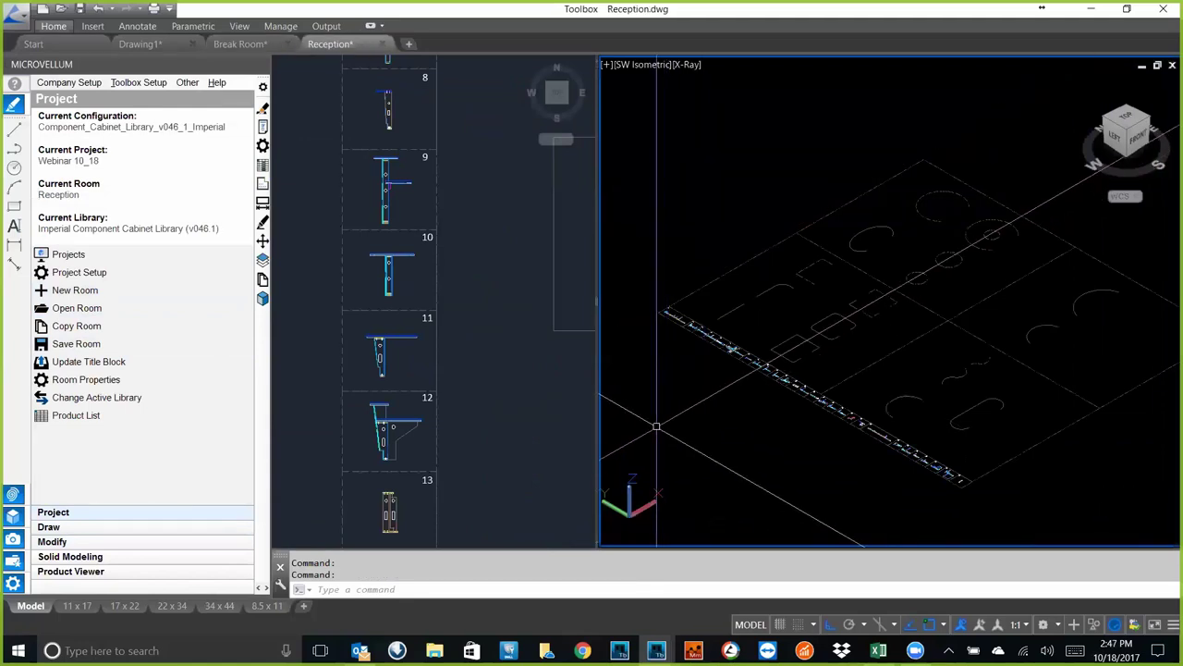
# - Locate the straight construction path and section 11 in the Reception drawing, and bring up the Solid Modeling Tools palette
pyautogui.moveTo(888, 404); pyautogui.dragTo(989, 451, button='middle')
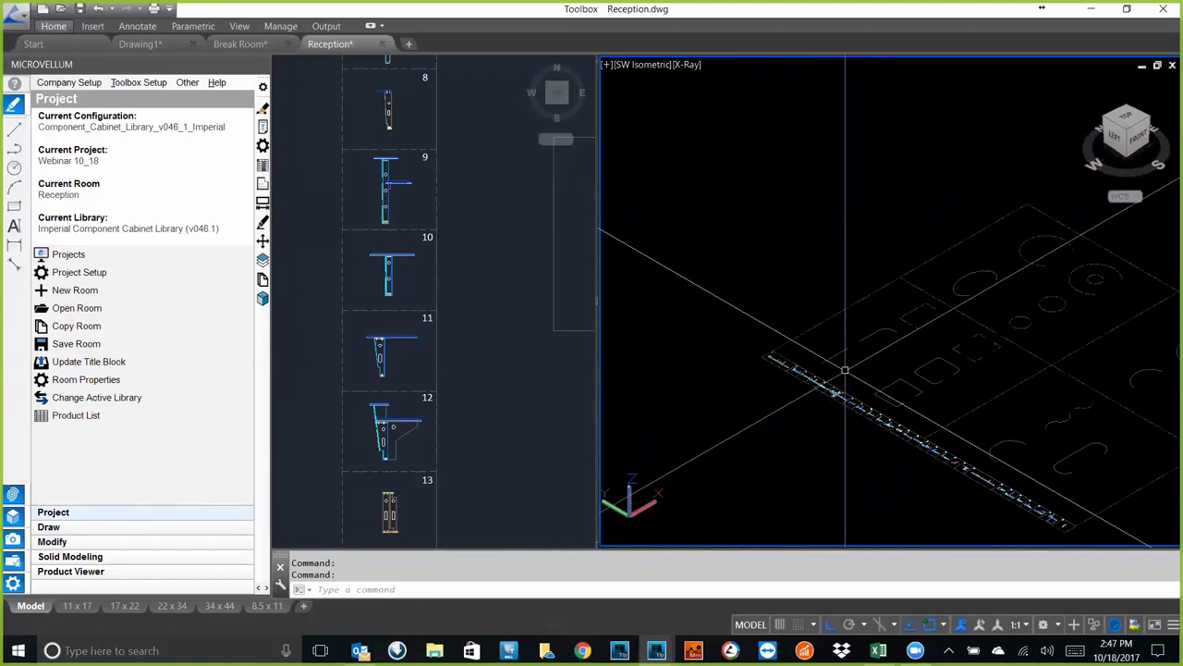
pyautogui.scroll(2, 845, 369)
pyautogui.moveTo(840, 370); pyautogui.dragTo(869, 351, button='middle')
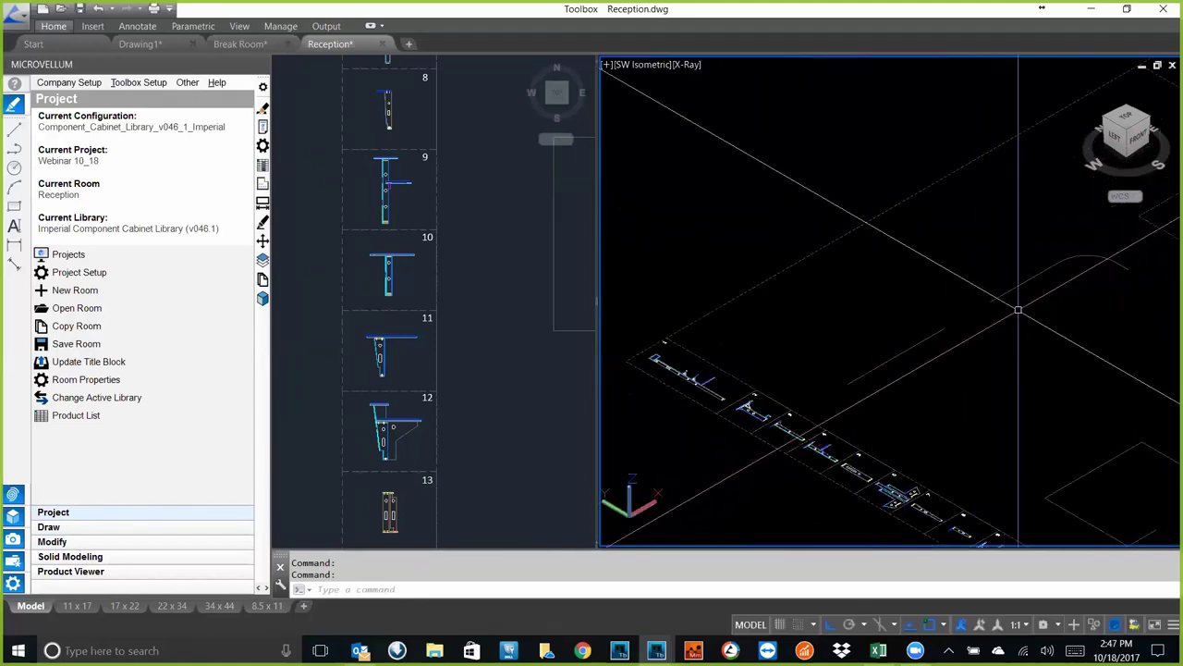
pyautogui.scroll(3, 1018, 309)
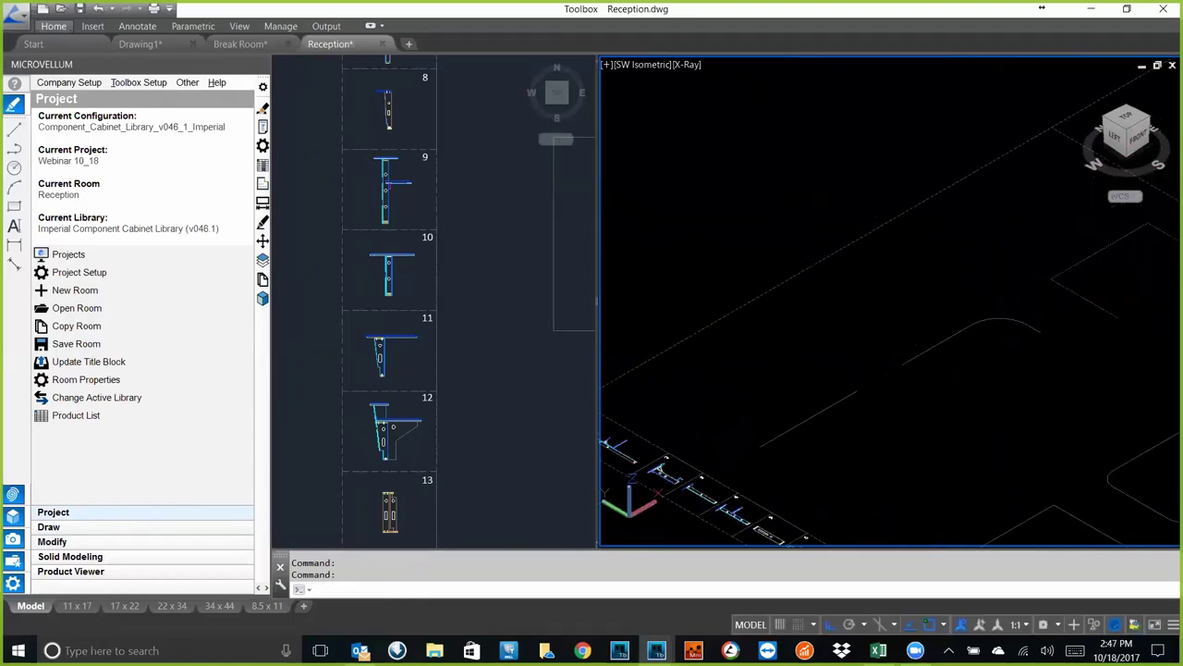
pyautogui.click(409, 368)
pyautogui.scroll(2, 409, 368)
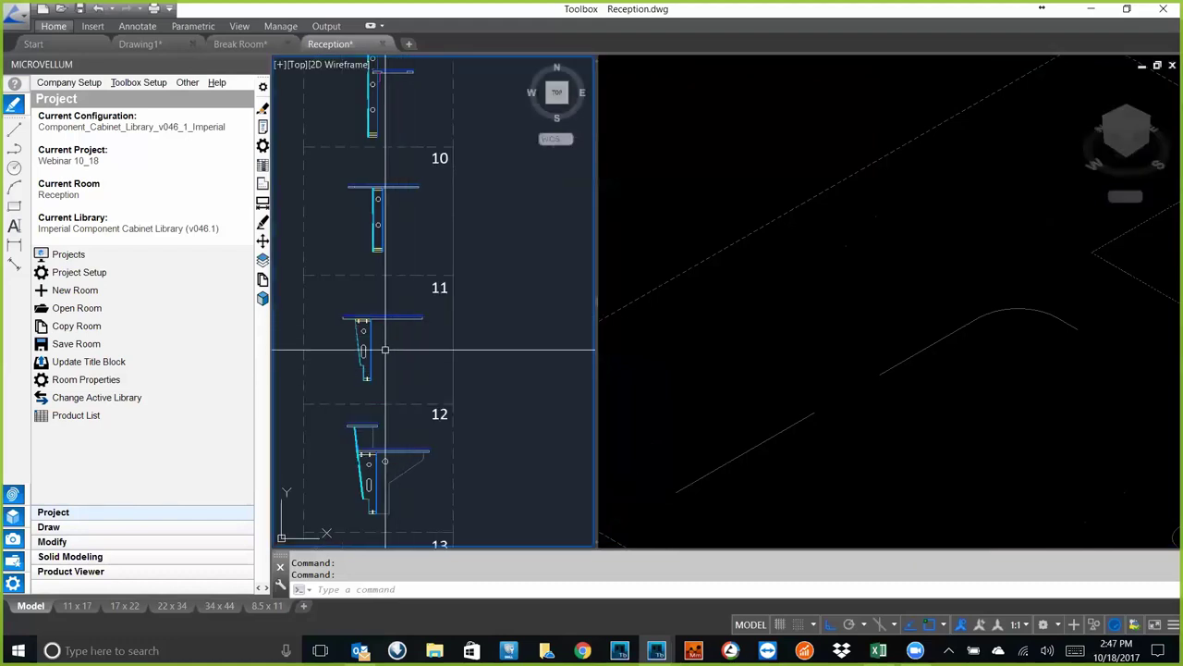
pyautogui.click(65, 559)
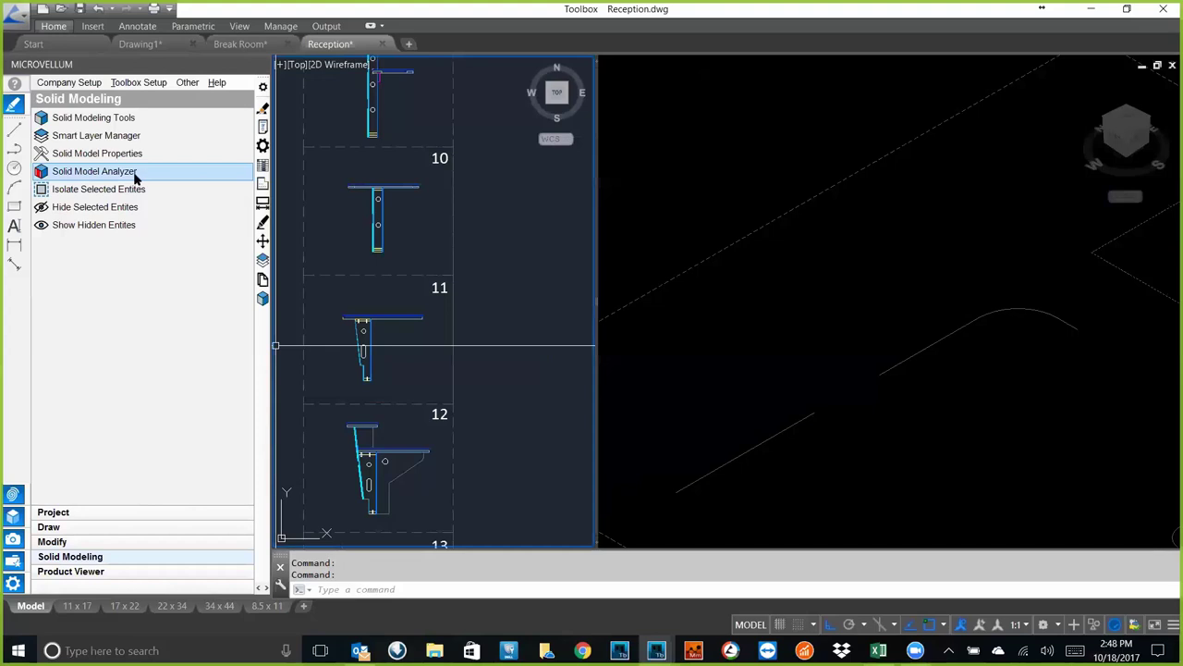
pyautogui.click(105, 122)
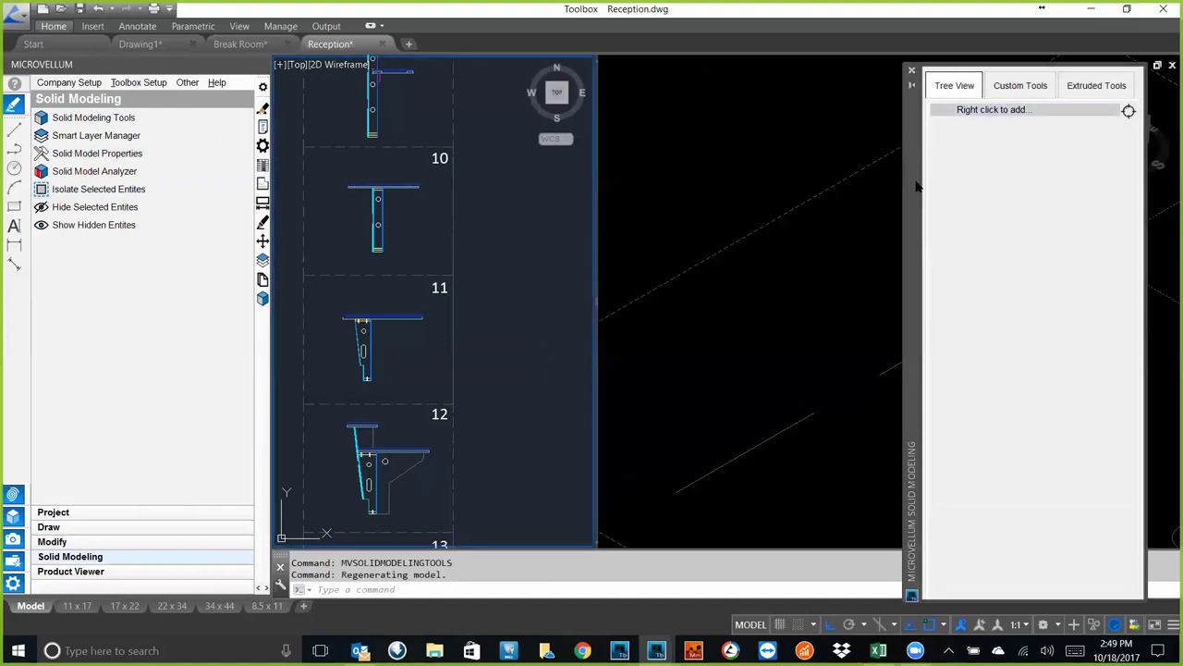
pyautogui.moveTo(917, 187); pyautogui.dragTo(925, 164)
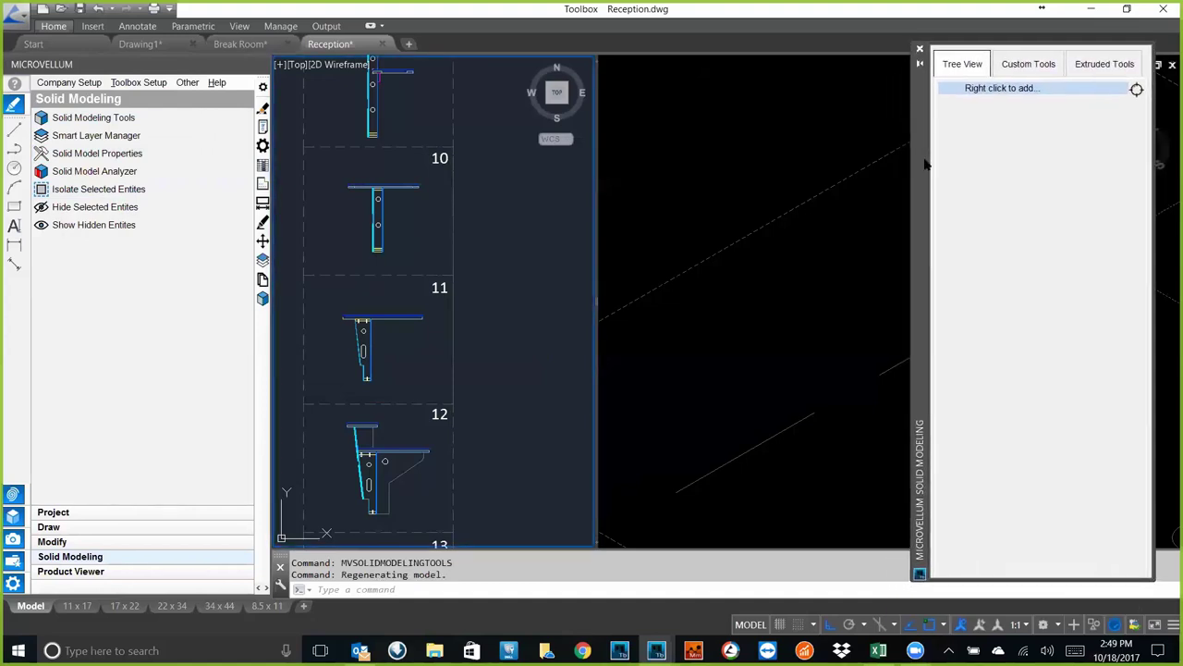
# - Add a solid modeling product named Reception Desk with the product type Extruded_Product_Starter
pyautogui.rightClick(1006, 89)
pyautogui.click(1039, 96)
pyautogui.click(995, 56)
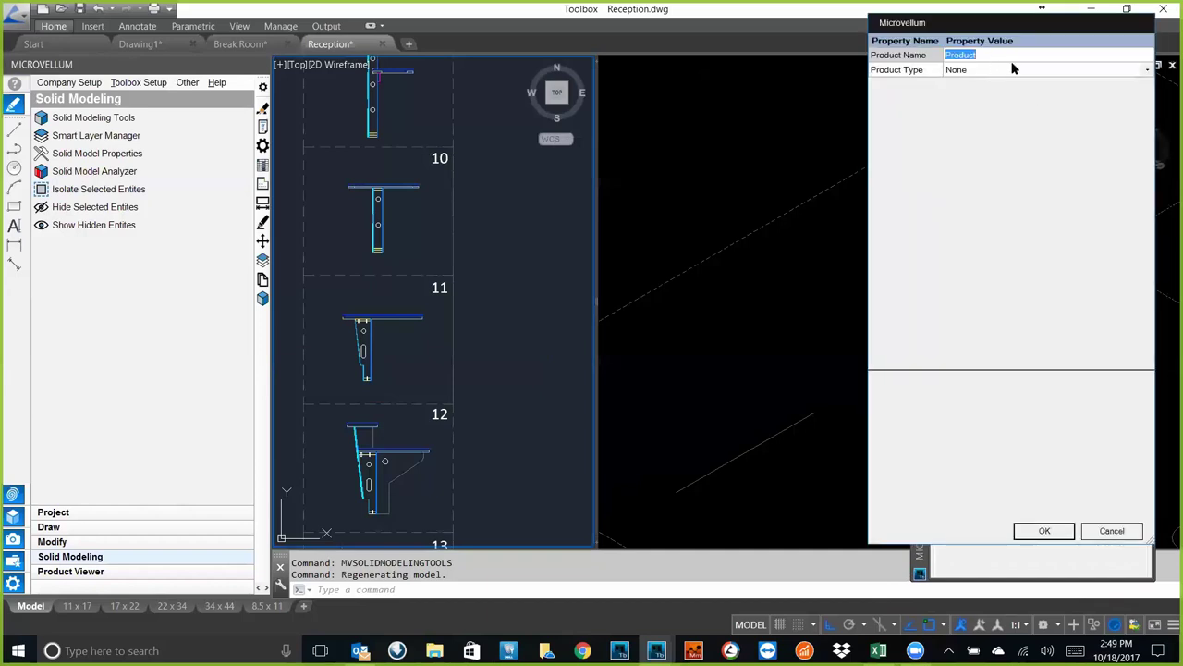
pyautogui.write('Reception Desk')
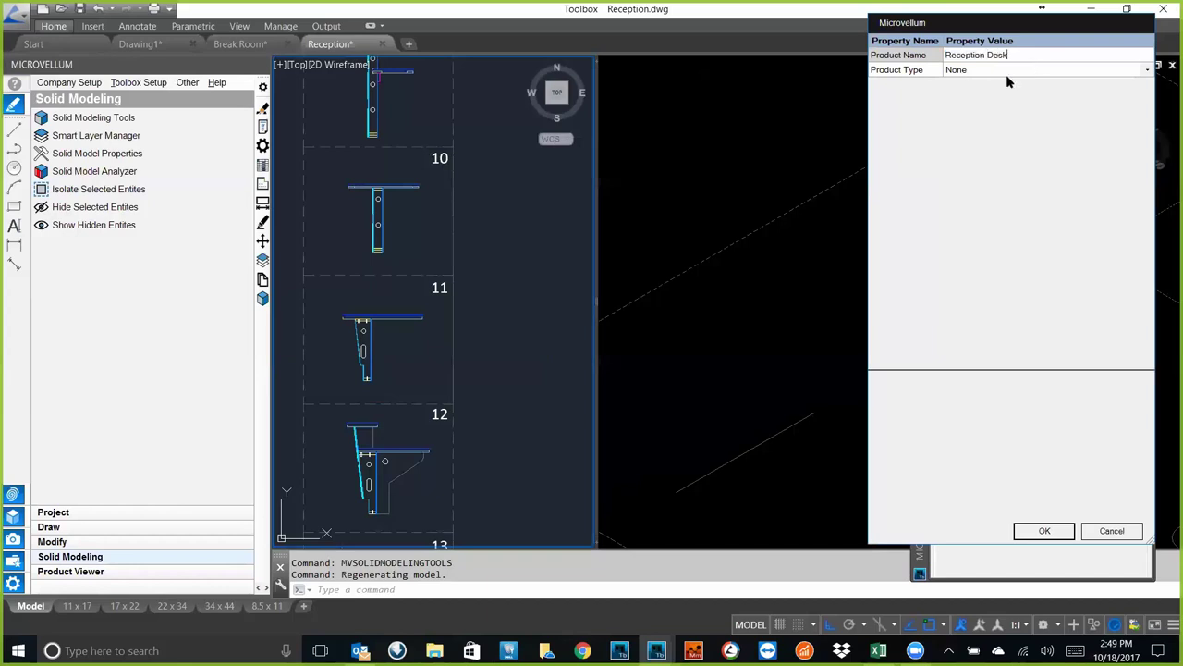
pyautogui.click(1148, 69)
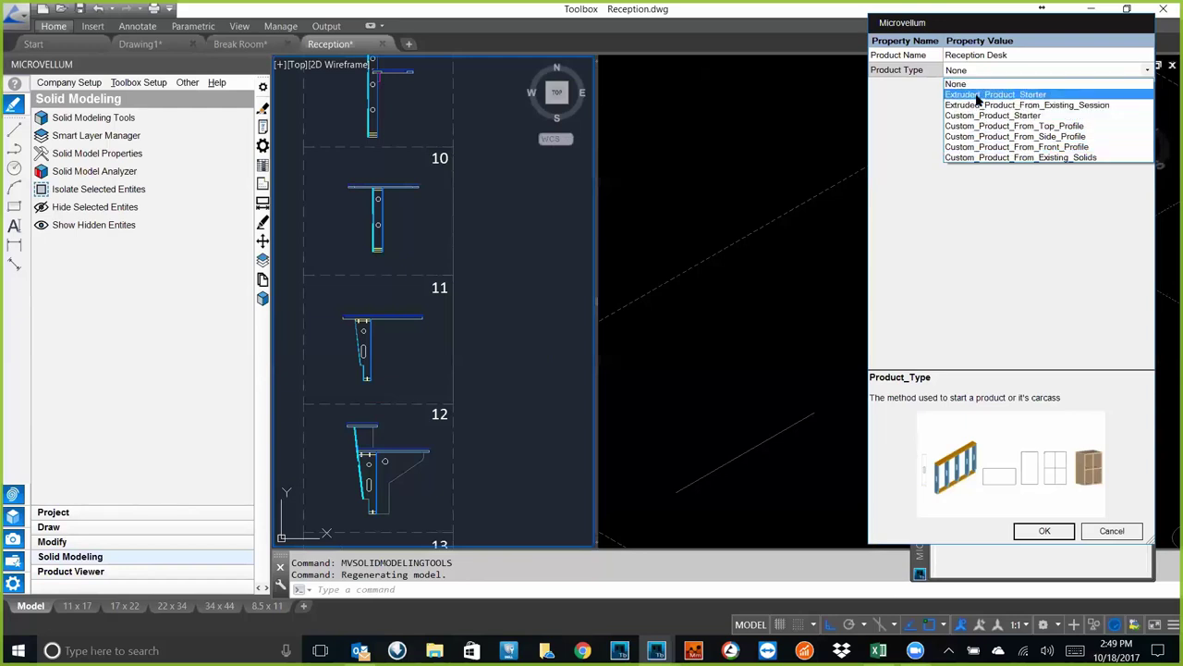
pyautogui.click(977, 95)
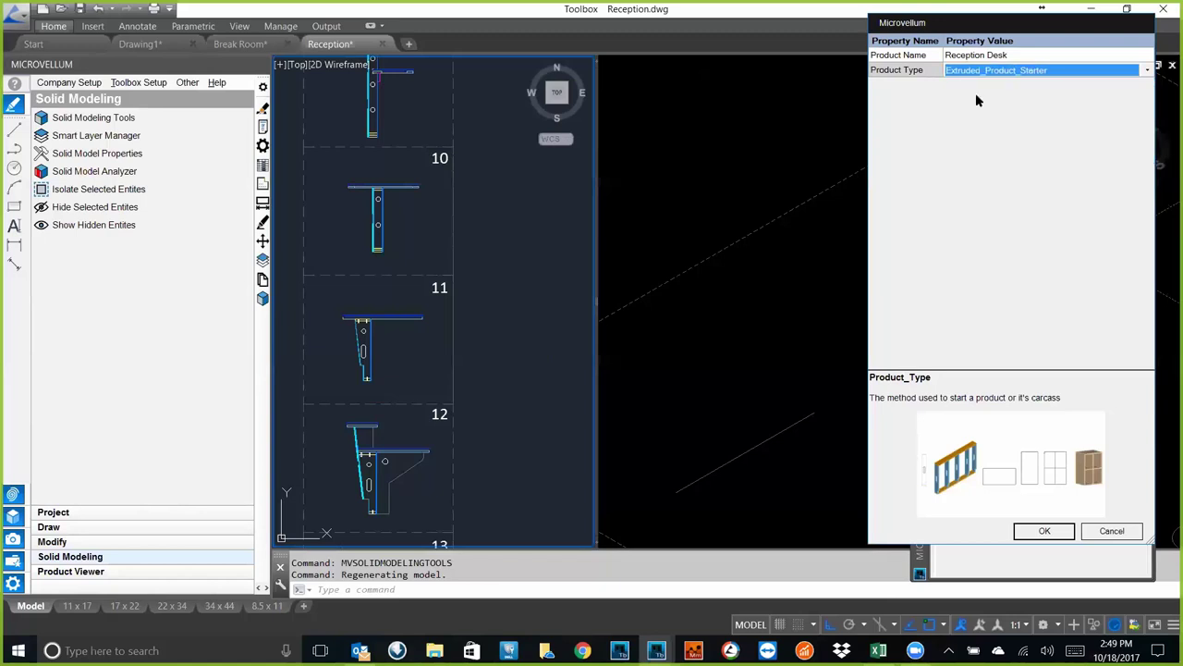
pyautogui.click(1047, 529)
# - Assign the straight line in the isometric view as the construction path and accept the Smart Layers update
pyautogui.click(753, 438)
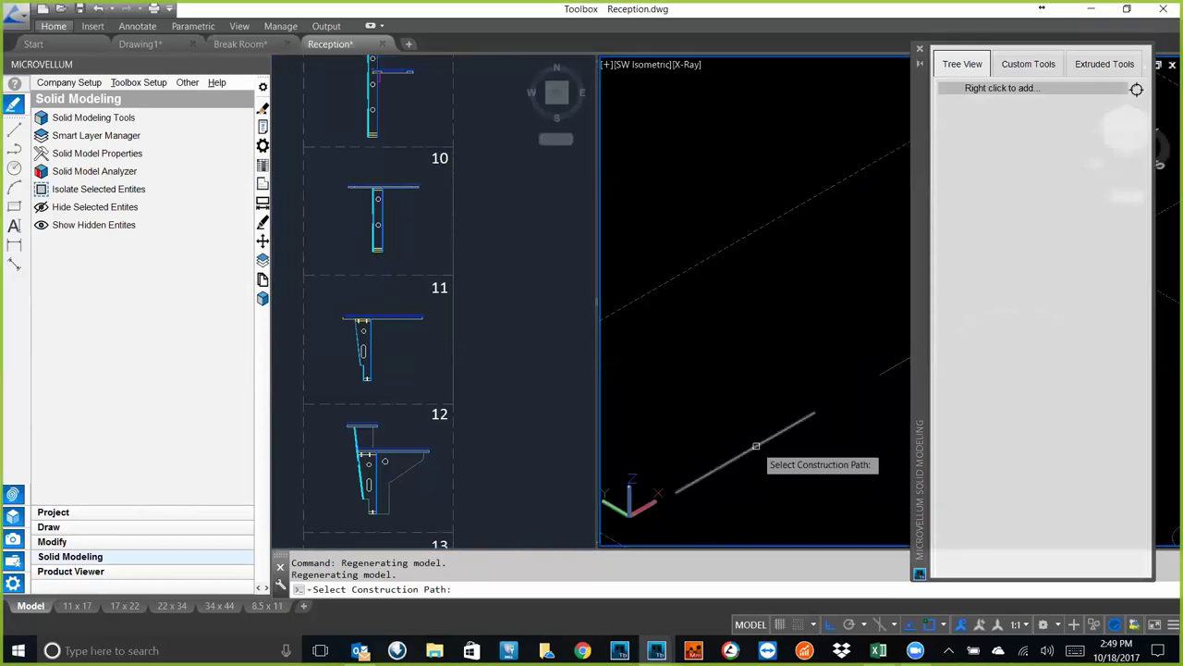
pyautogui.click(756, 445)
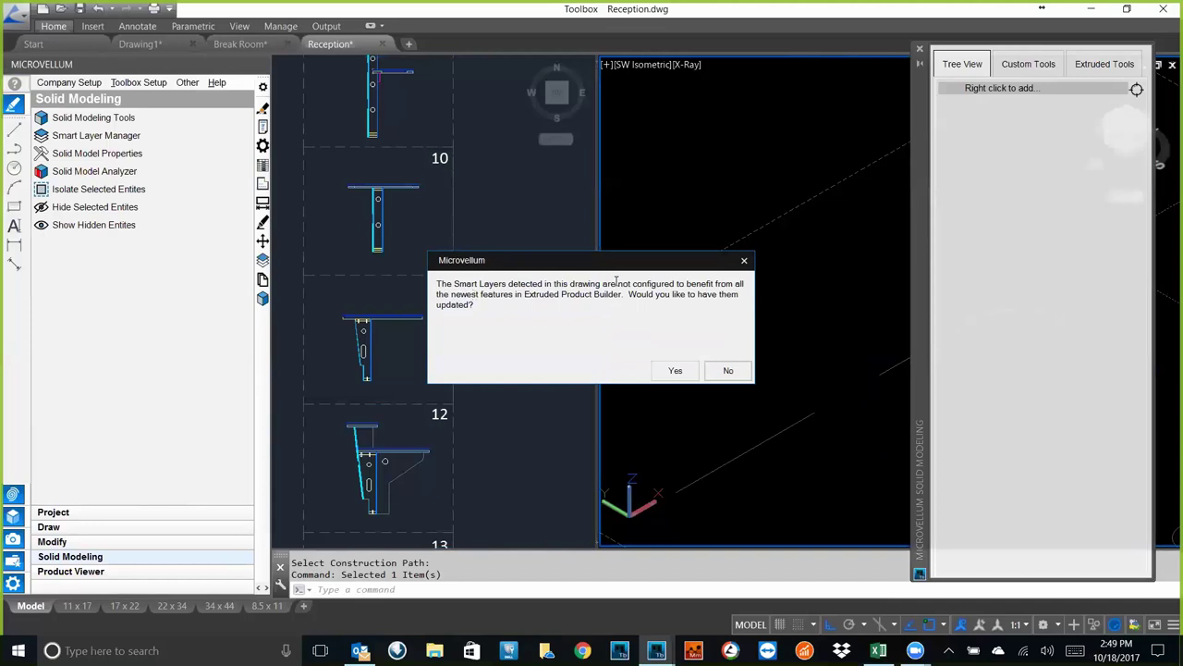
pyautogui.click(676, 370)
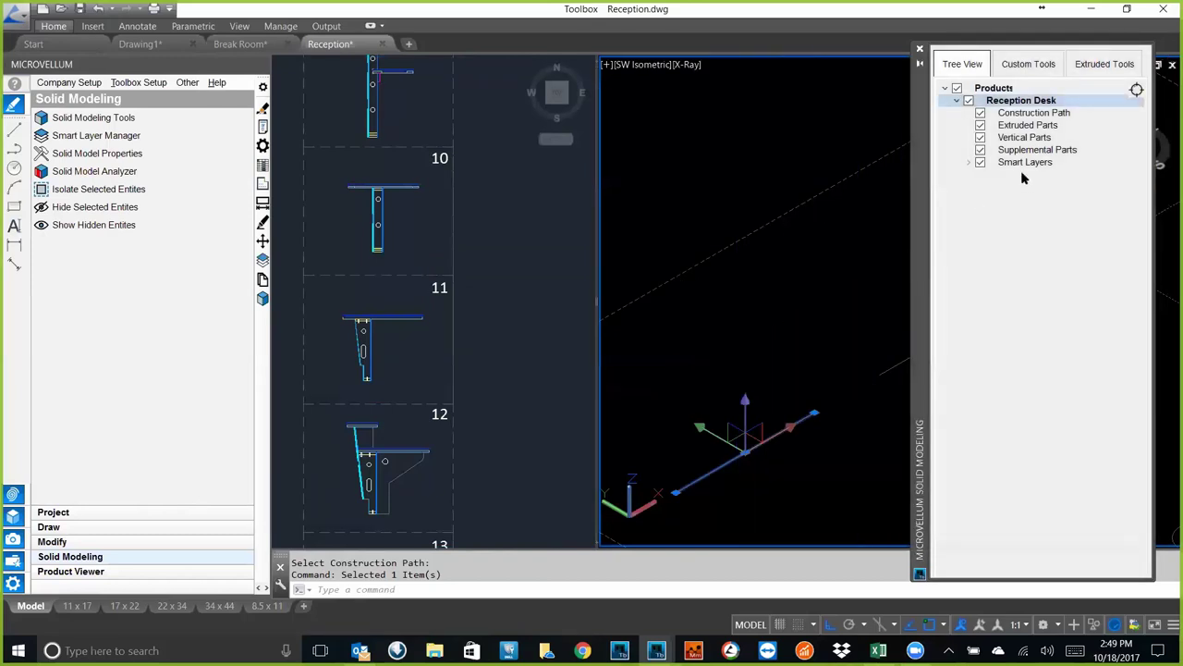
# - Expand the Reception Desk's Smart Layers and add all of section 11's entities as its extruded parts
pyautogui.click(968, 160)
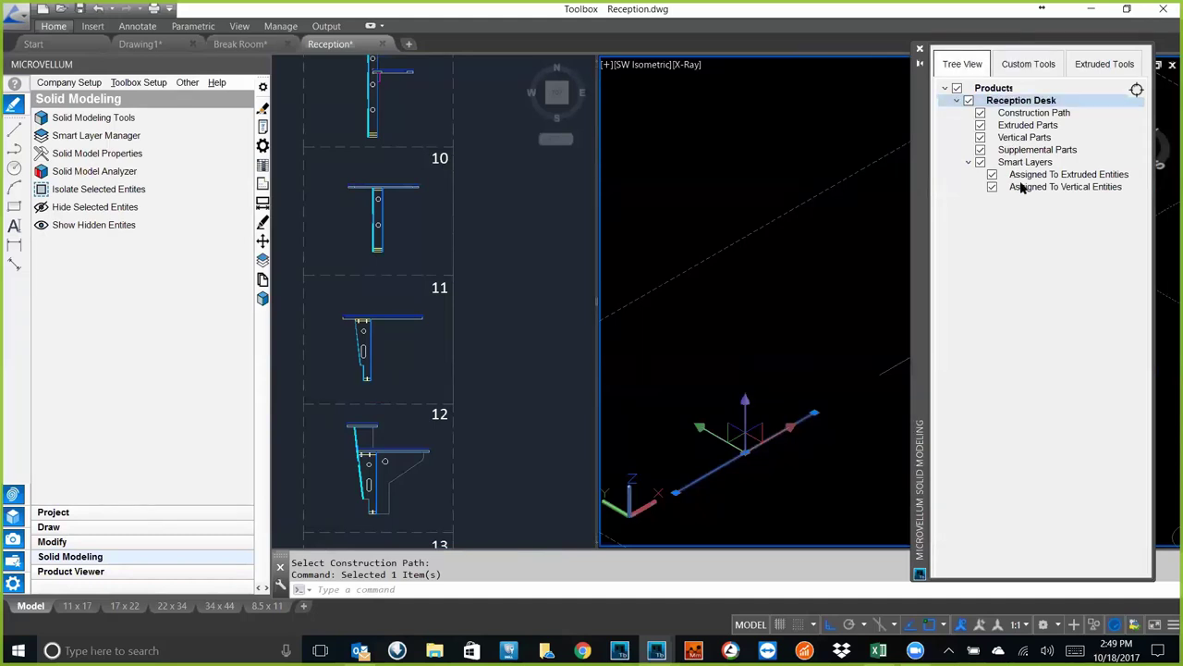
pyautogui.click(1023, 127)
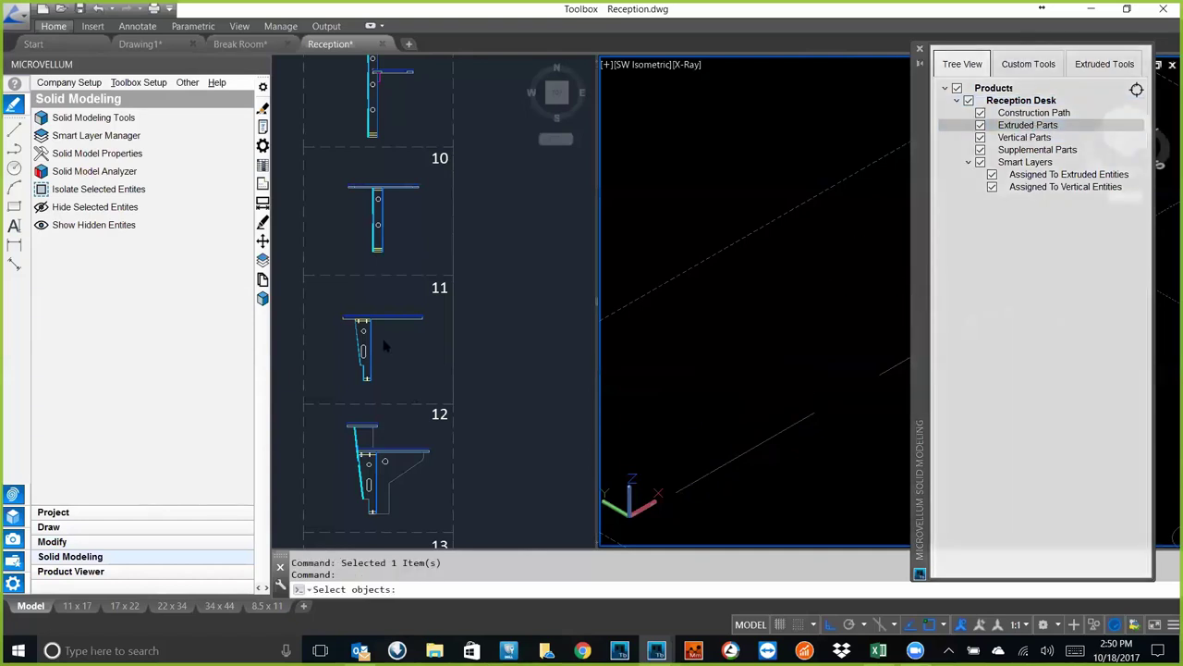
pyautogui.click(330, 307)
pyautogui.click(331, 289)
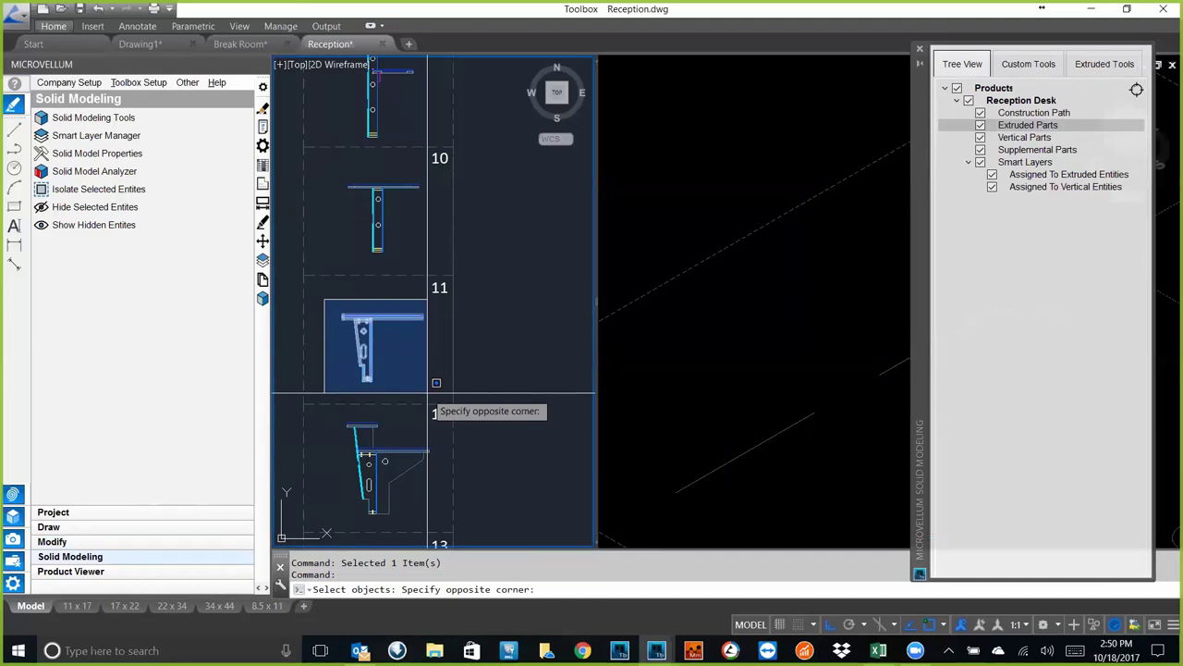
pyautogui.click(436, 382)
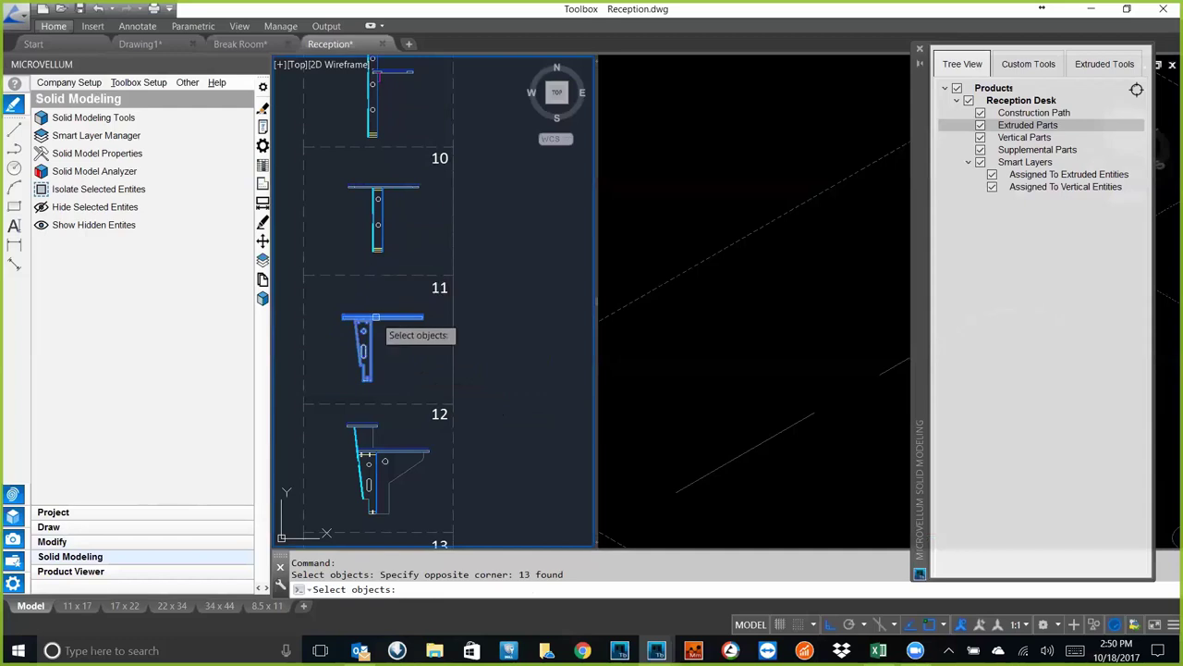
pyautogui.press('Return')
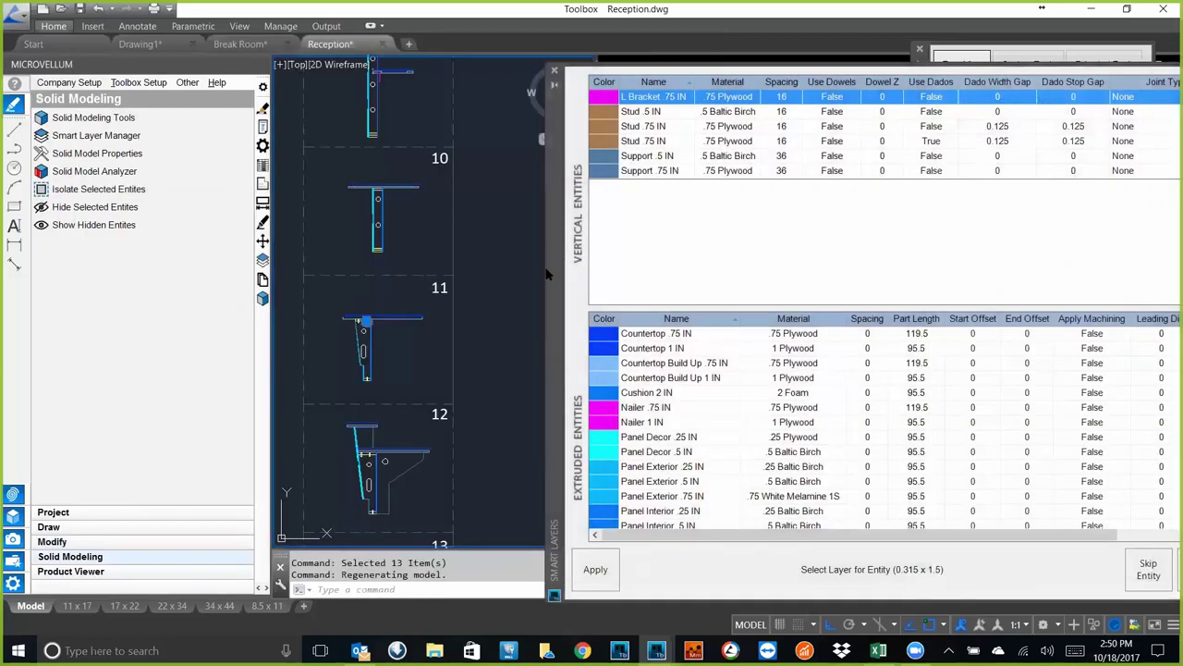
# - Skip layer assignment for the small 0.315 x 1.5 entities in section 11 to finish adding its parts to the Reception Desk
pyautogui.moveTo(549, 274); pyautogui.dragTo(497, 251)
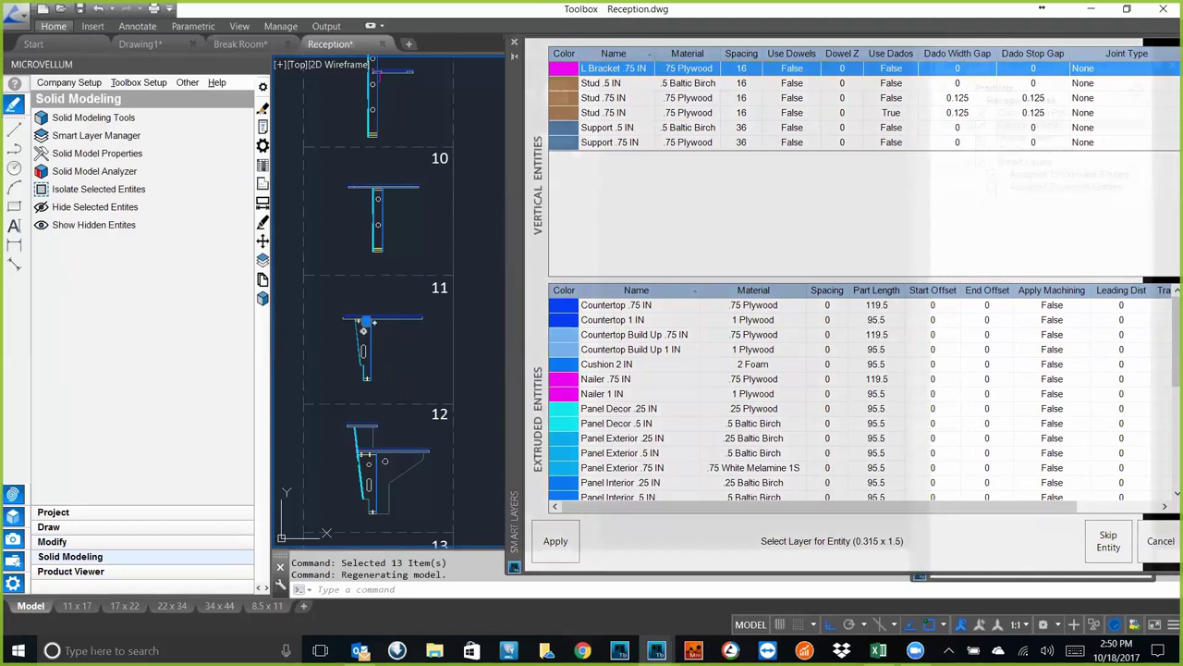
pyautogui.scroll(4, 443, 336)
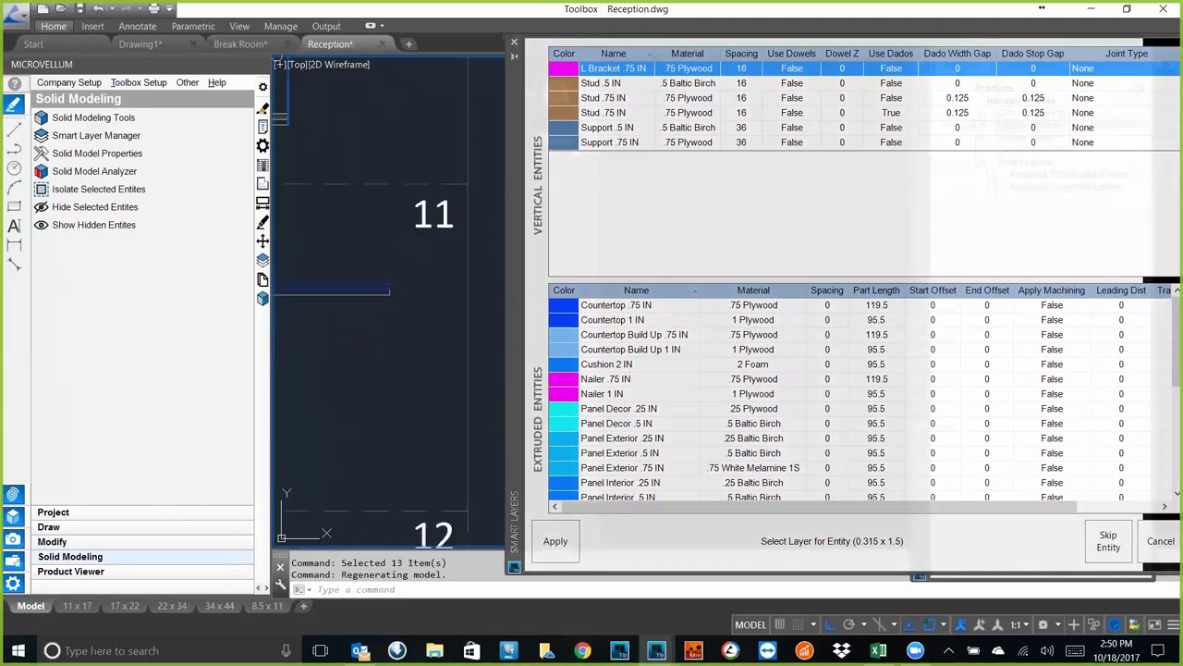
pyautogui.scroll(3, 411, 319)
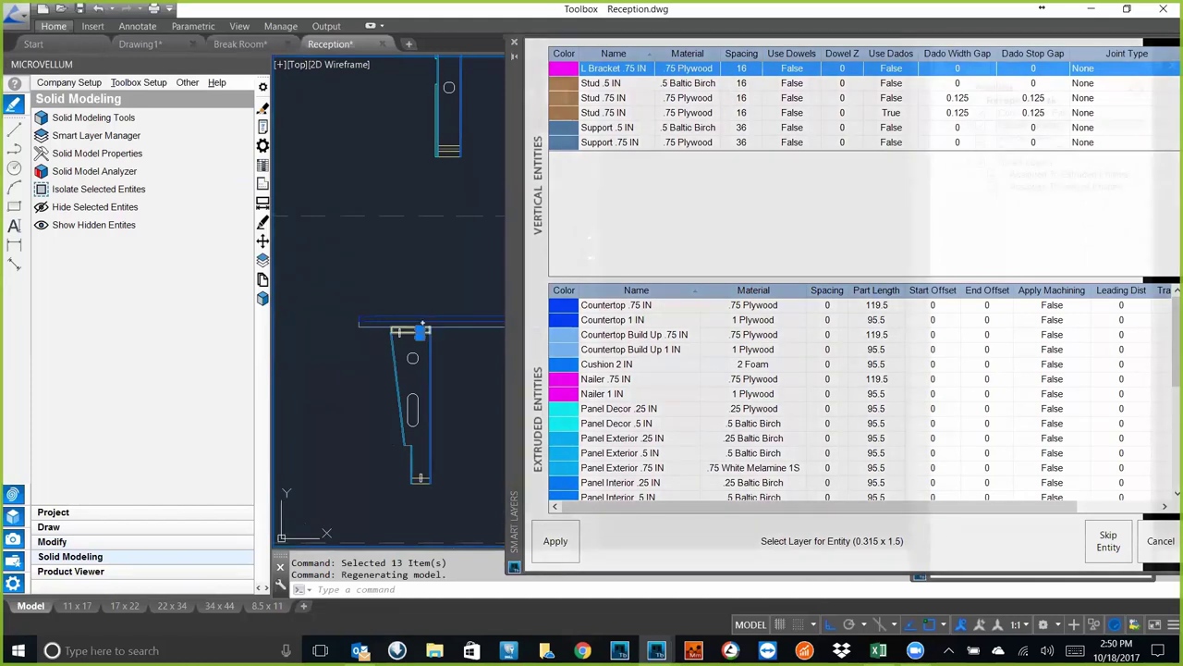
pyautogui.scroll(3, 407, 341)
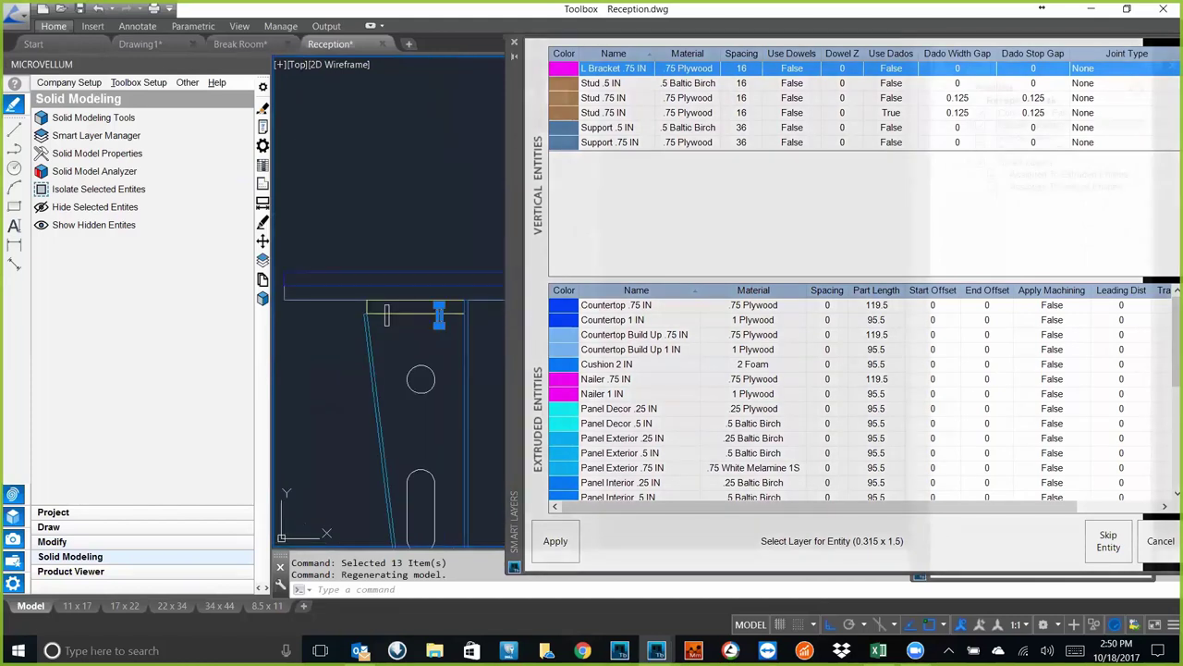
pyautogui.scroll(-2, 422, 360)
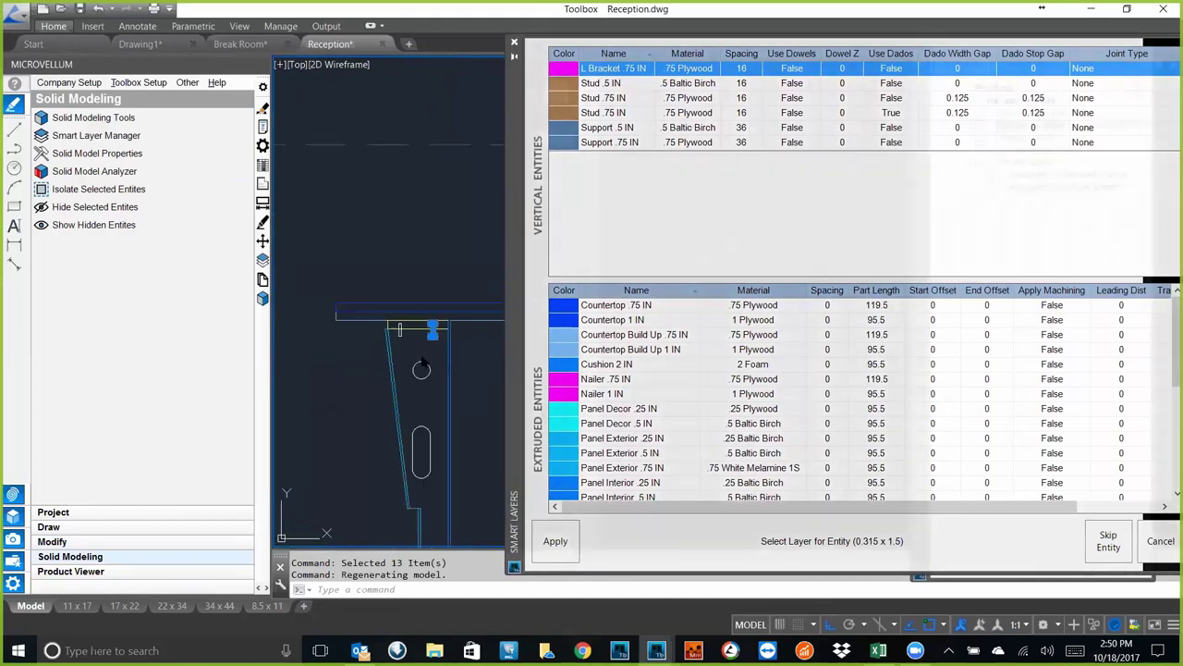
pyautogui.scroll(-2, 423, 359)
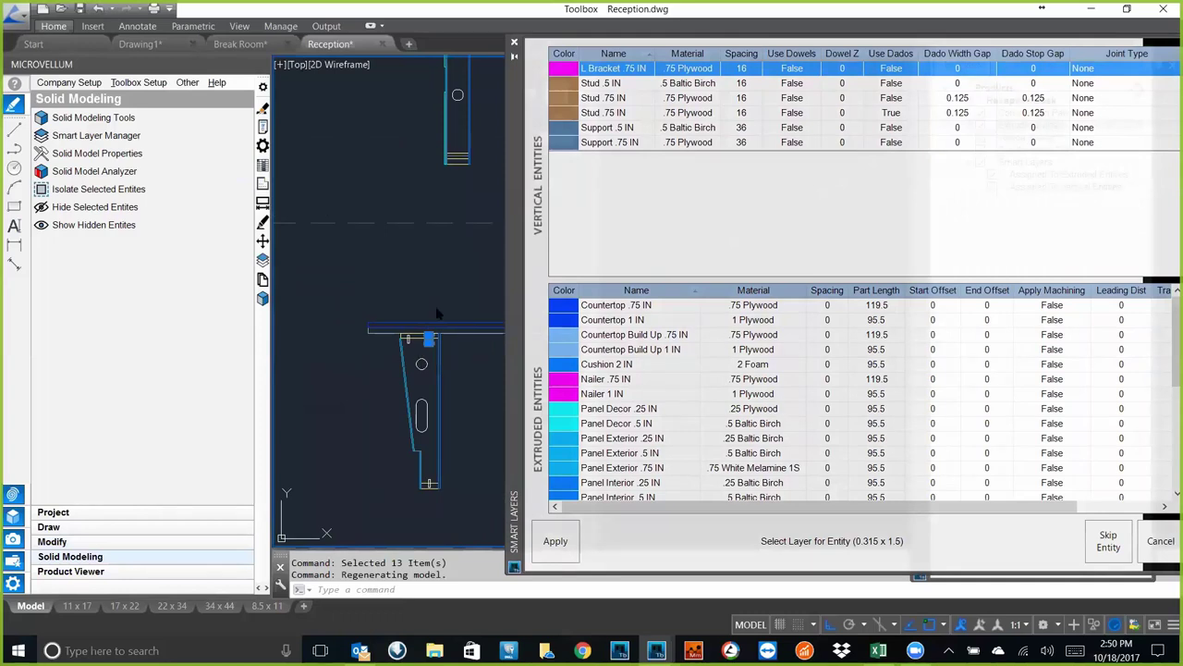
pyautogui.click(1112, 557)
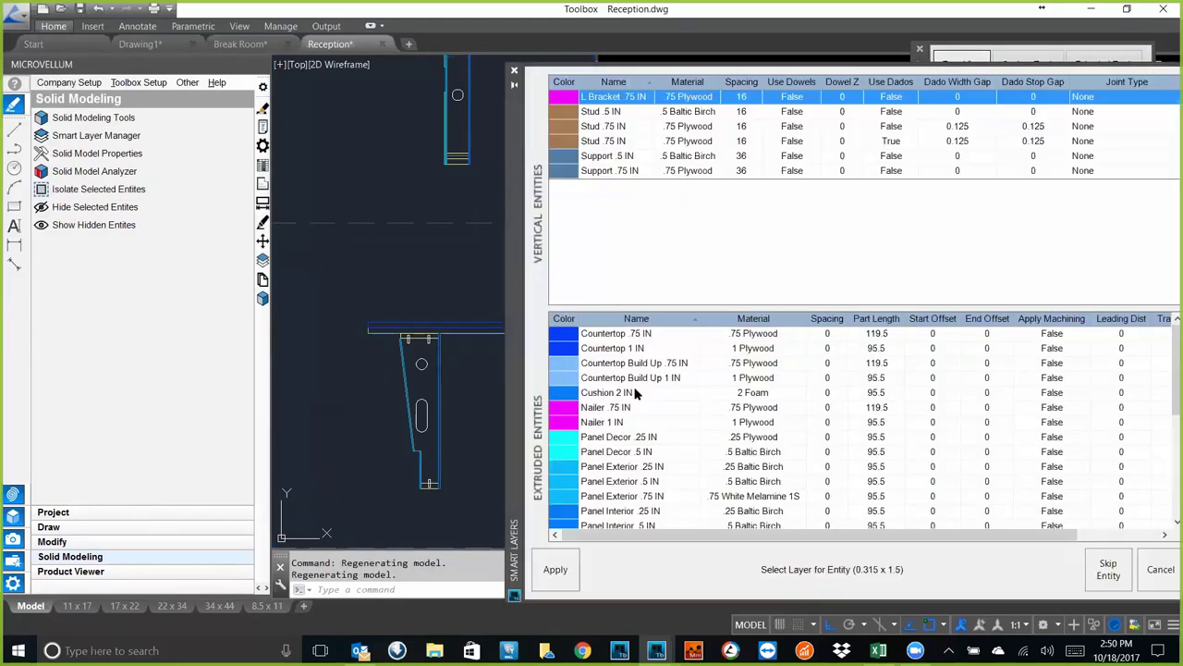
pyautogui.click(1114, 574)
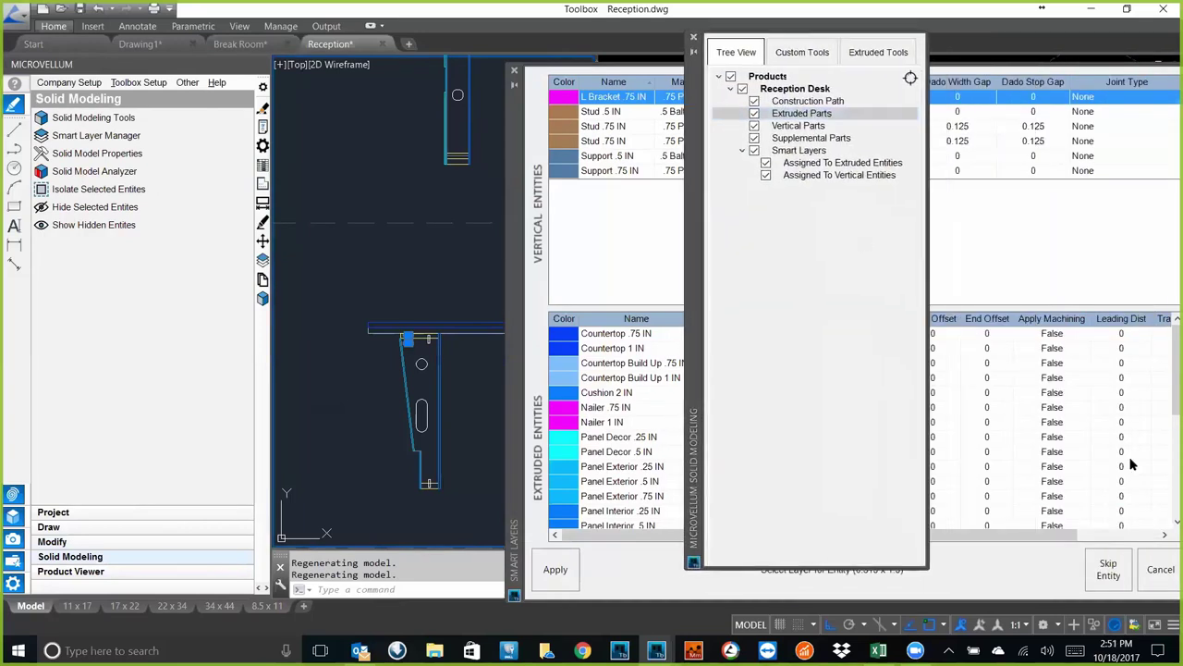
pyautogui.click(1108, 566)
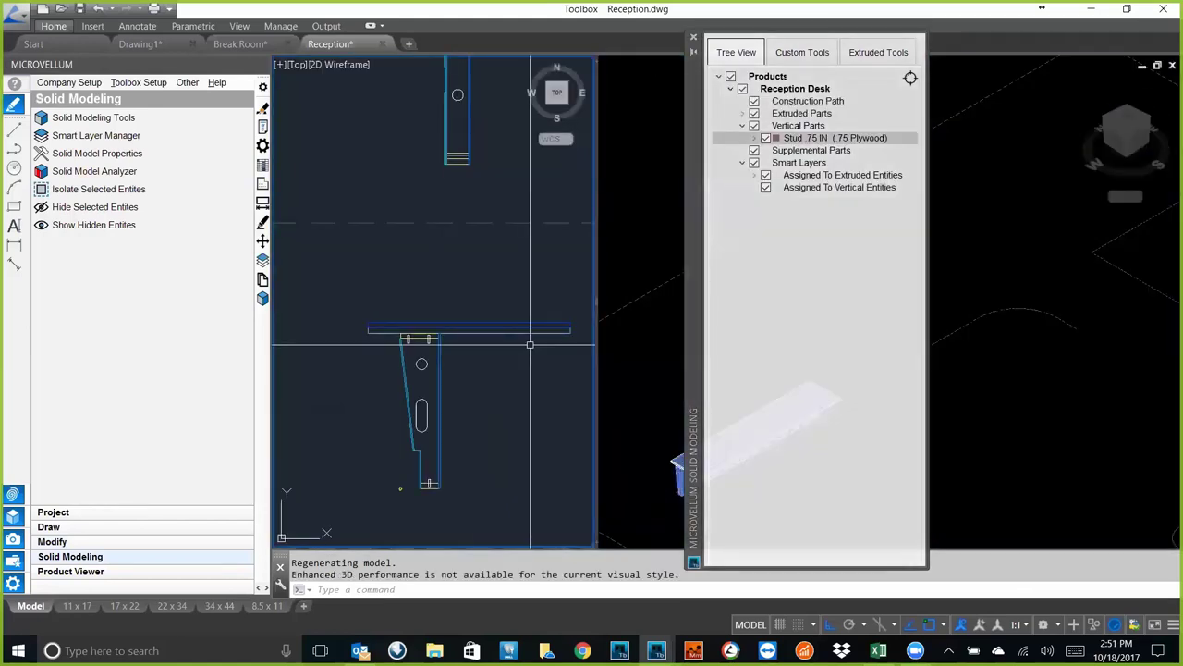
# - Examine section 11's profile and compare it with the extruded Reception Desk in the isometric view
pyautogui.moveTo(692, 230); pyautogui.dragTo(895, 222)
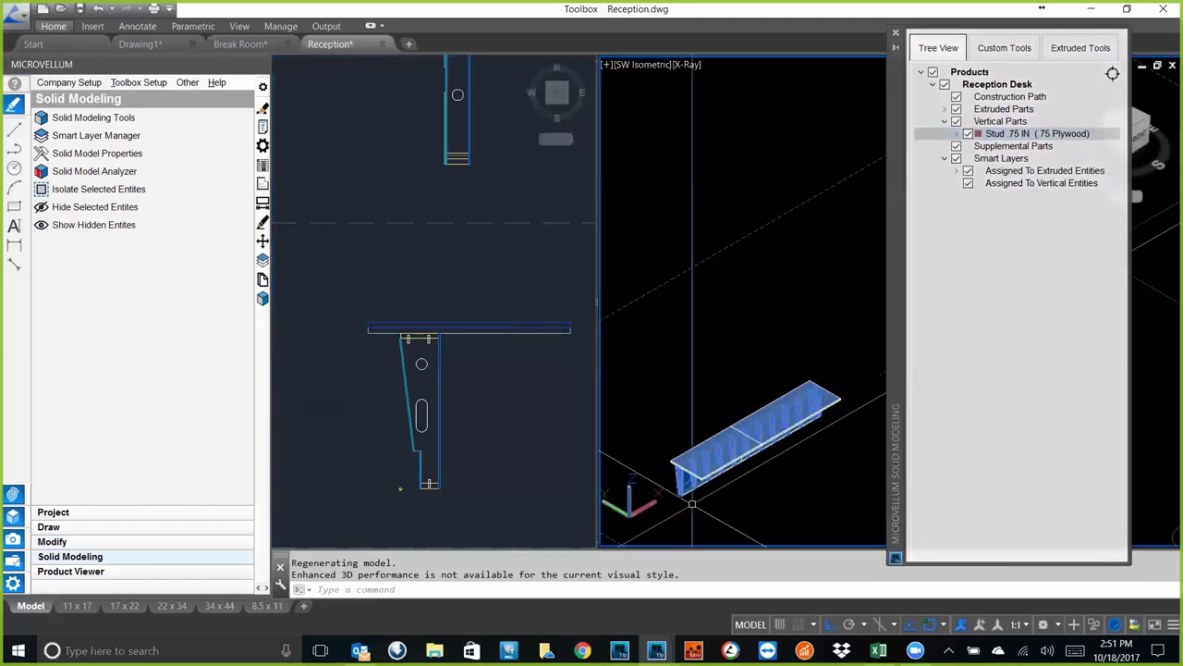
pyautogui.click(388, 426)
pyautogui.scroll(-3, 384, 439)
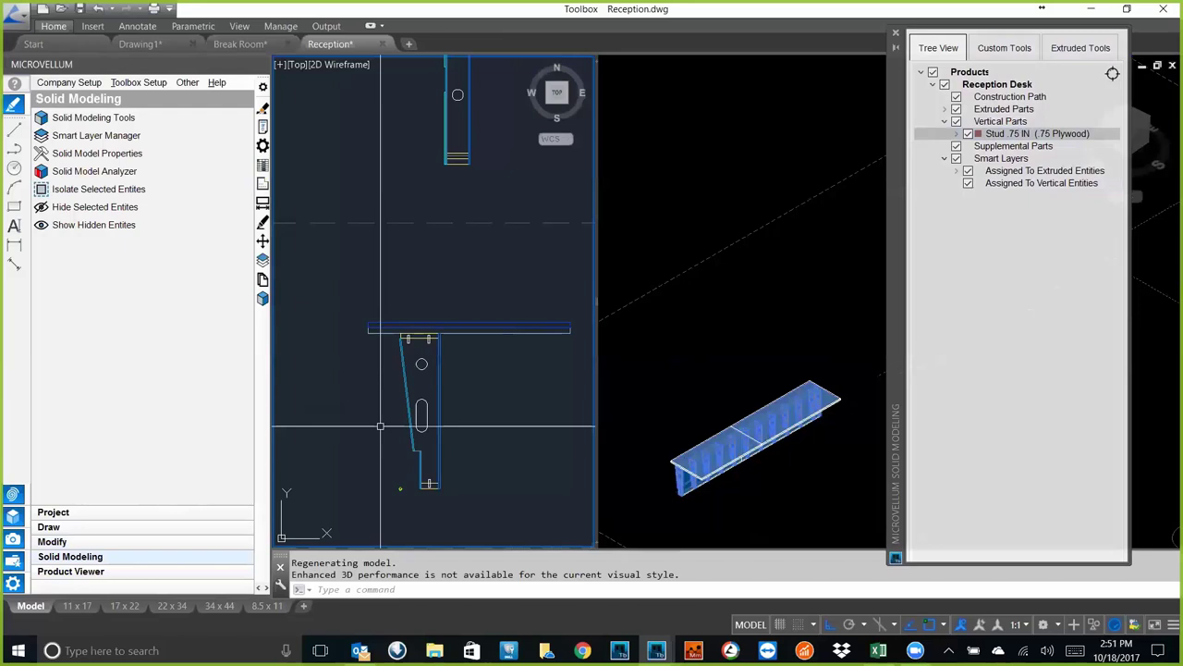
pyautogui.scroll(5, 393, 458)
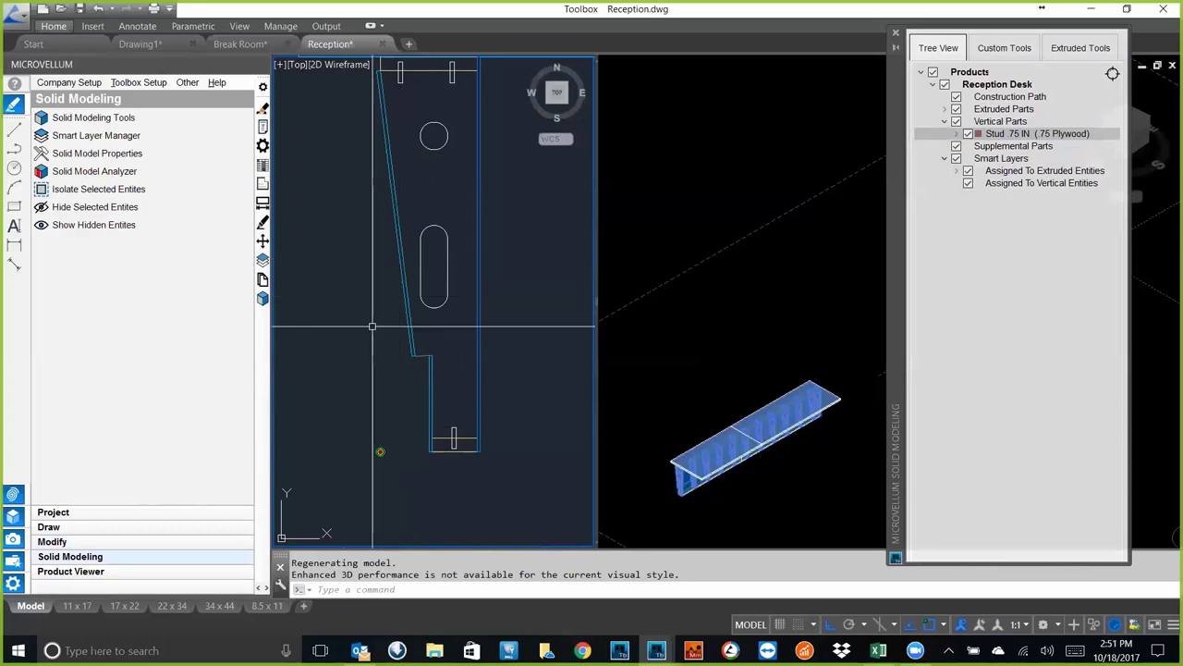
pyautogui.click(678, 462)
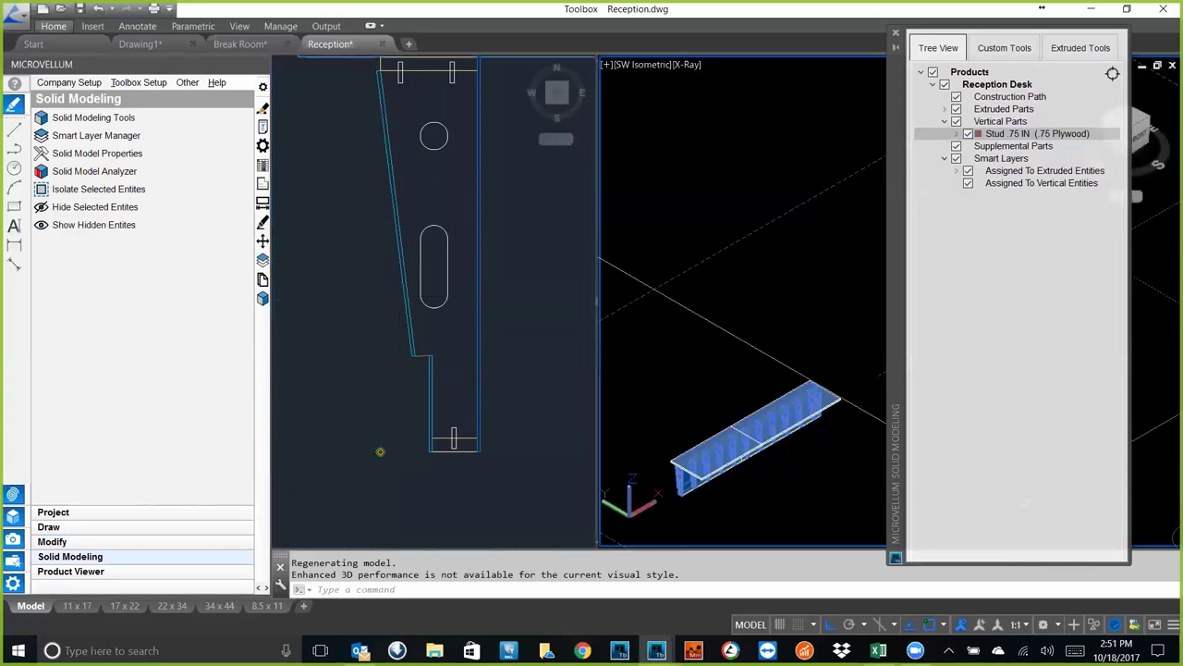
pyautogui.scroll(5, 720, 487)
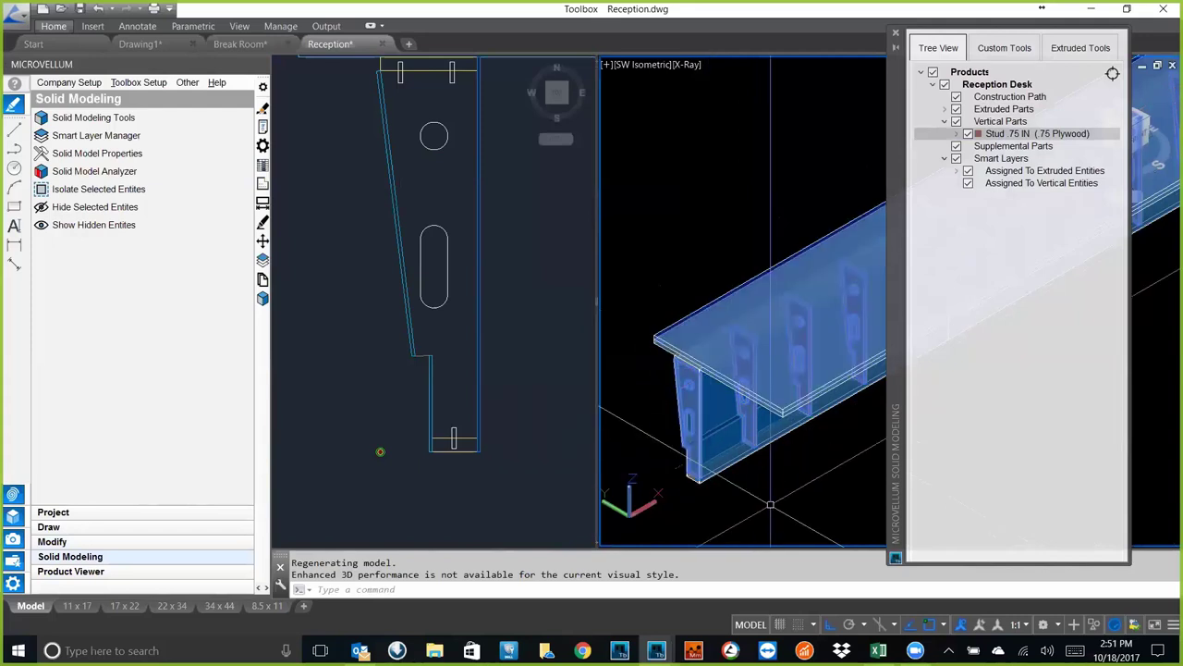
pyautogui.scroll(-2, 791, 496)
pyautogui.moveTo(794, 492); pyautogui.dragTo(729, 438, button='middle')
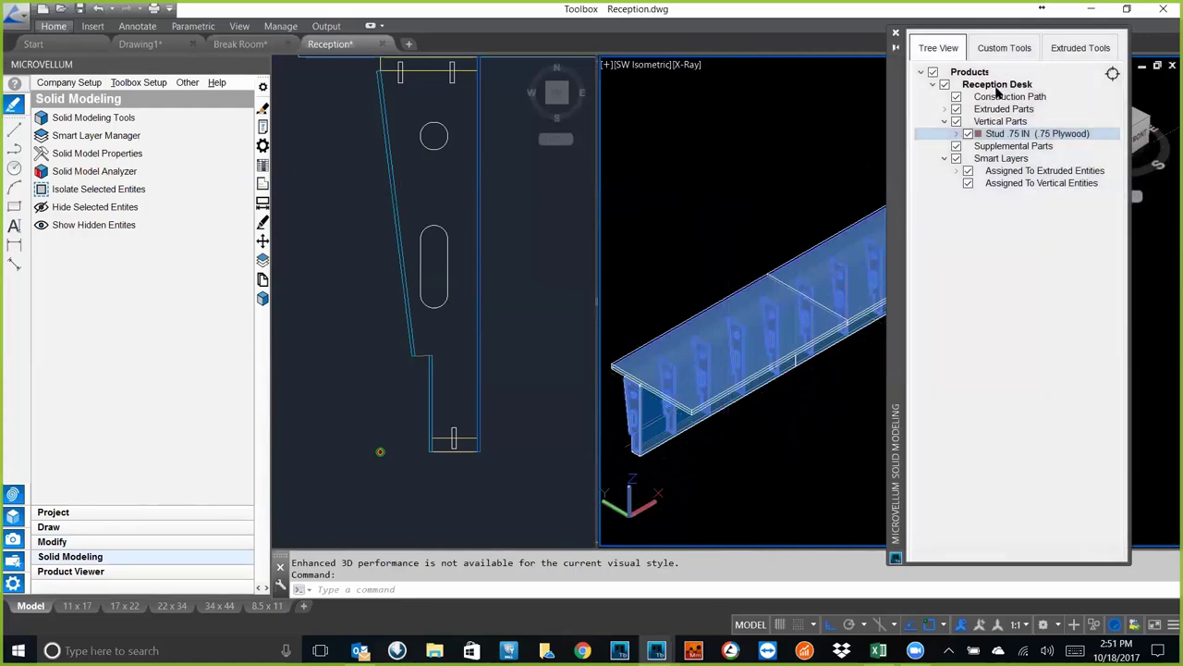
# - Save the Reception Desk to the current project and draw it behind the solid model, then close the solid modeling palette
pyautogui.click(993, 85)
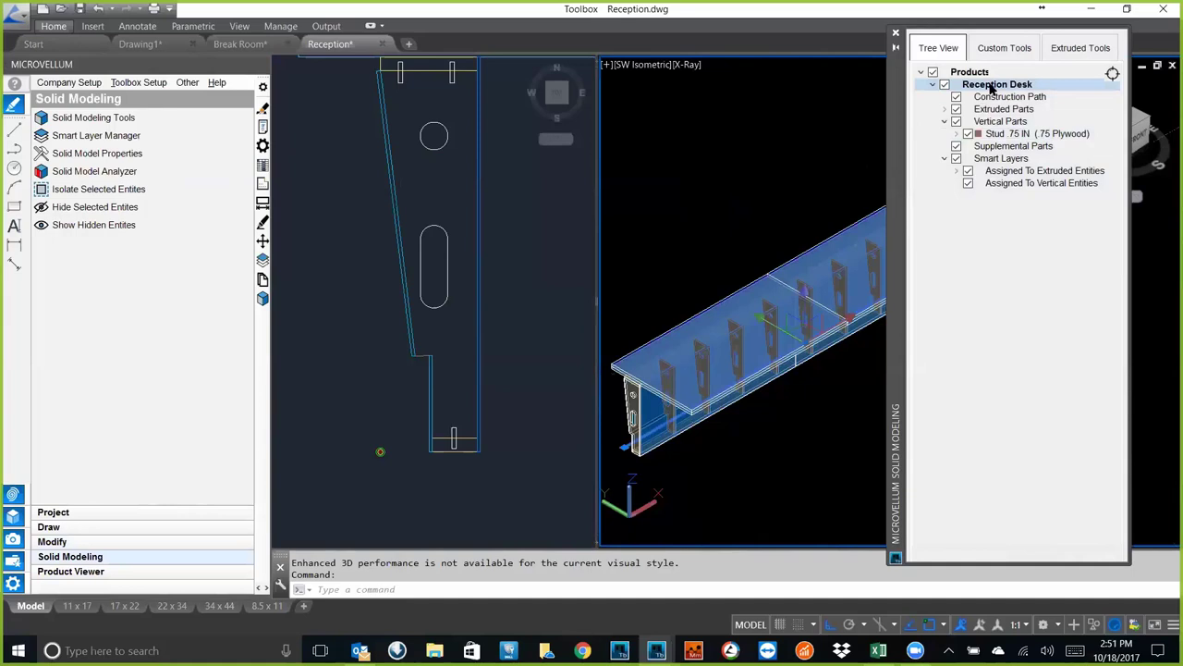
pyautogui.rightClick(993, 85)
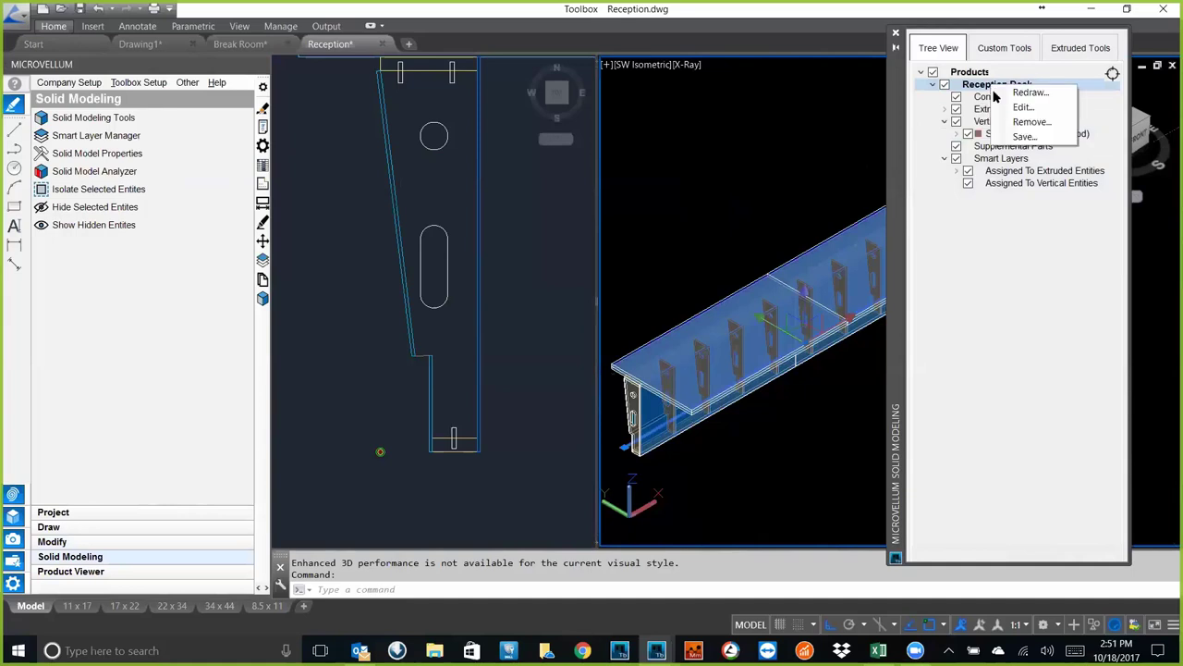
pyautogui.click(1017, 139)
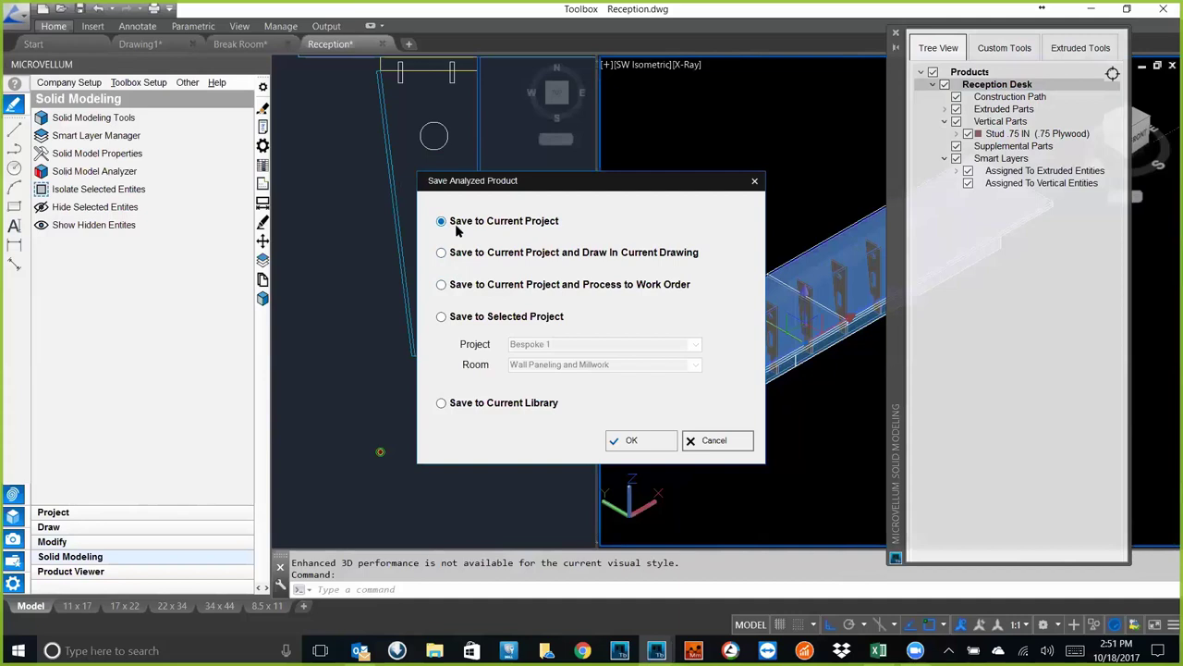
pyautogui.click(442, 252)
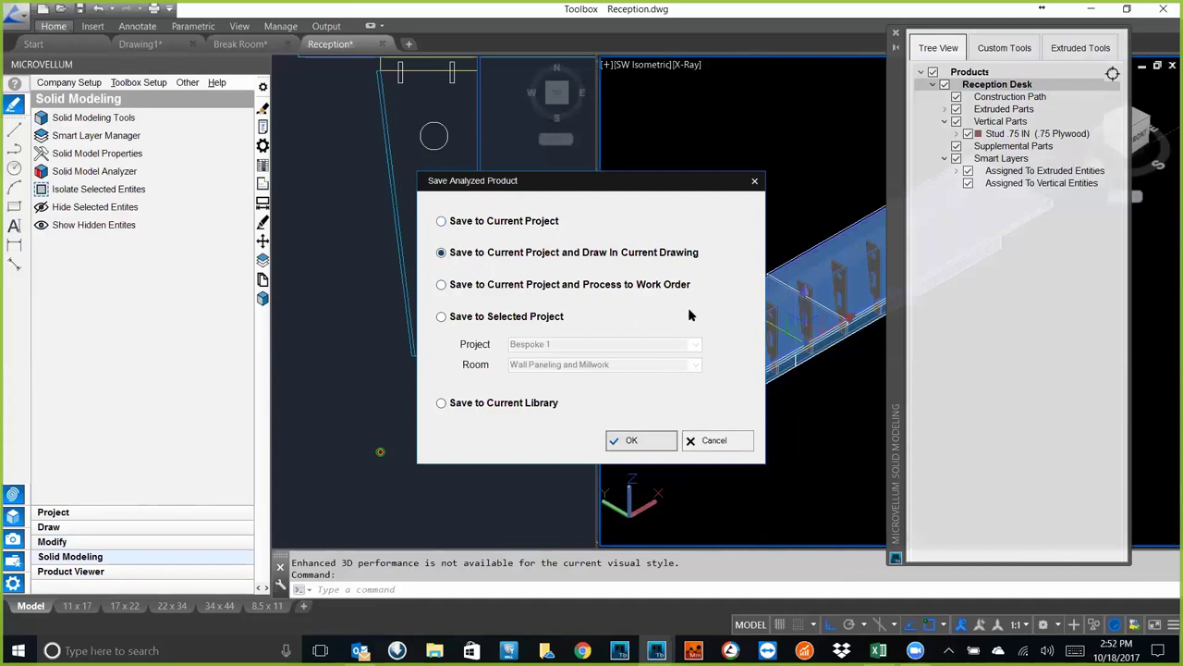
pyautogui.click(636, 441)
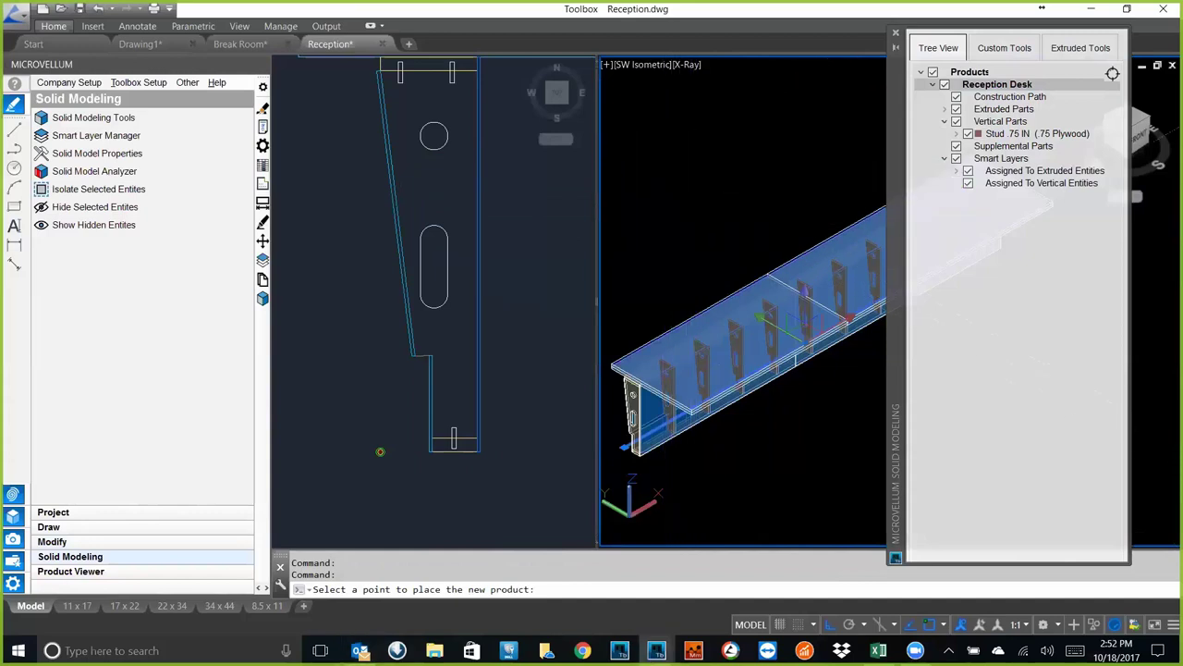
pyautogui.click(739, 340)
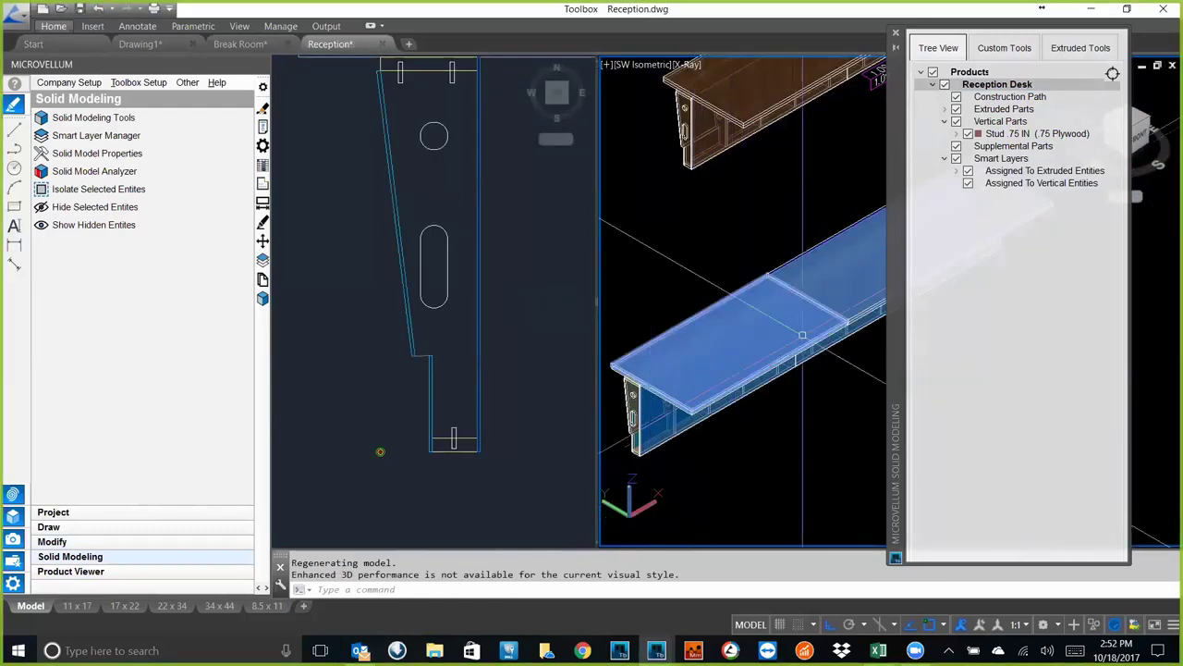
pyautogui.moveTo(735, 302)
pyautogui.mouseDown(button='middle')
pyautogui.moveTo(708, 225)
pyautogui.moveTo(663, 283)
pyautogui.moveTo(684, 295)
pyautogui.moveTo(719, 282)
pyautogui.moveTo(740, 294)
pyautogui.moveTo(726, 302)
pyautogui.mouseUp(button='middle')
pyautogui.scroll(-3, 758, 305)
pyautogui.click(896, 35)
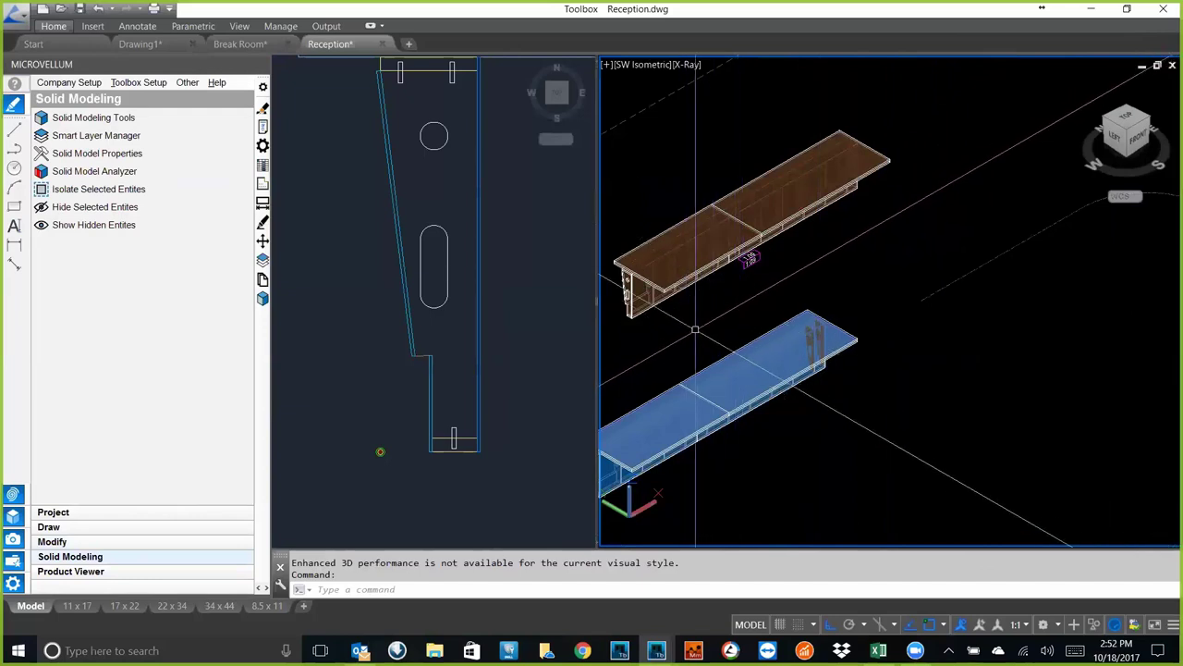
pyautogui.moveTo(686, 333); pyautogui.dragTo(807, 317, button='middle')
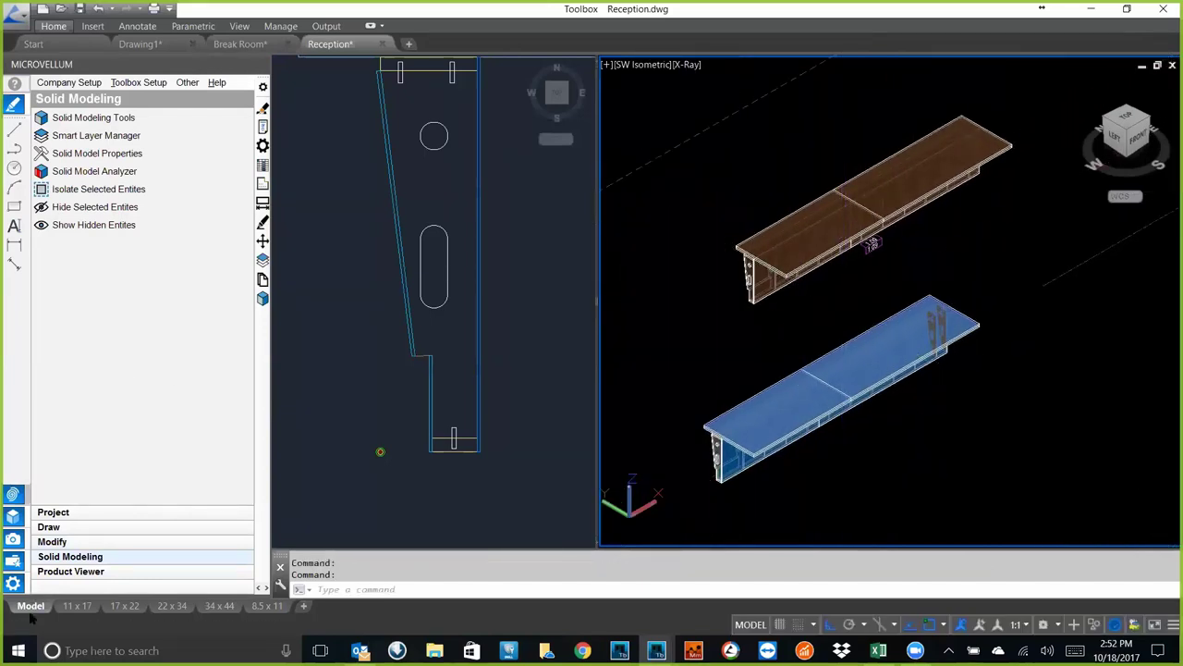
# - Start a new work order from the drawing with the placed Reception Desk as its selected product
pyautogui.click(13, 586)
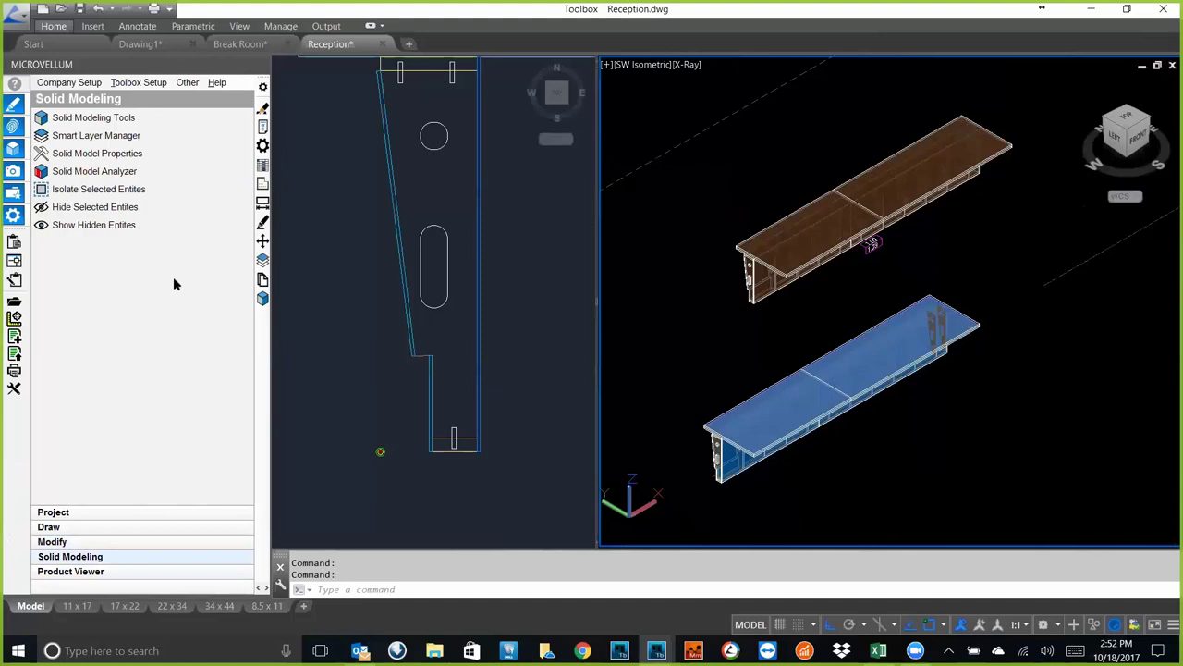
pyautogui.click(14, 281)
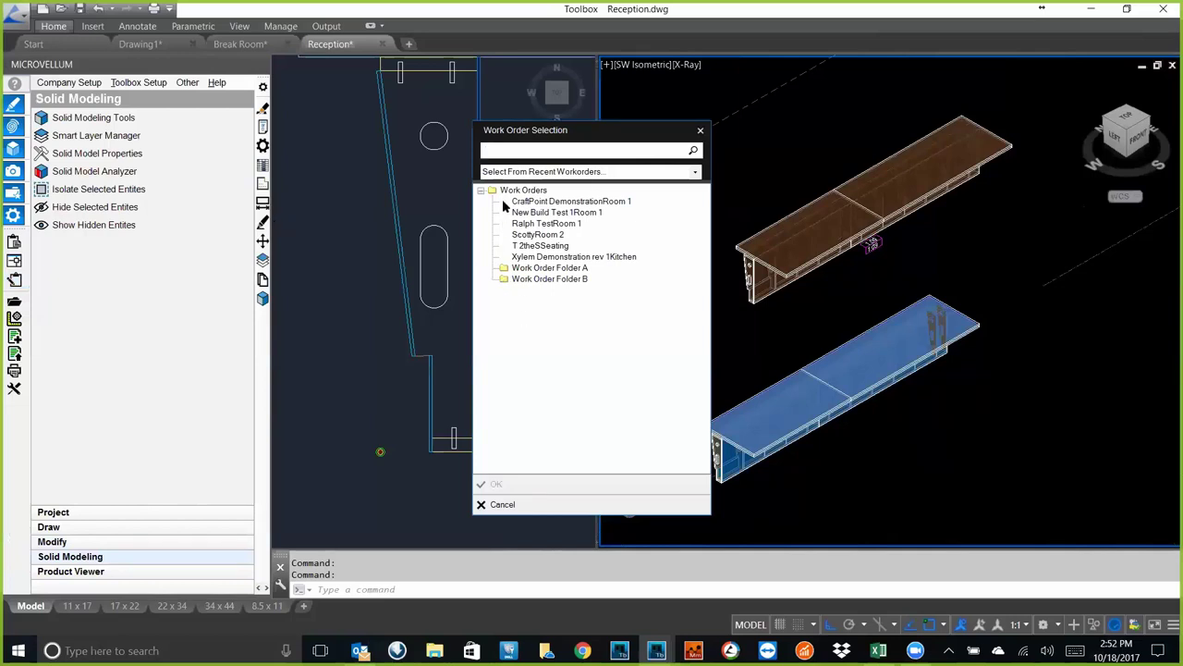
pyautogui.click(501, 506)
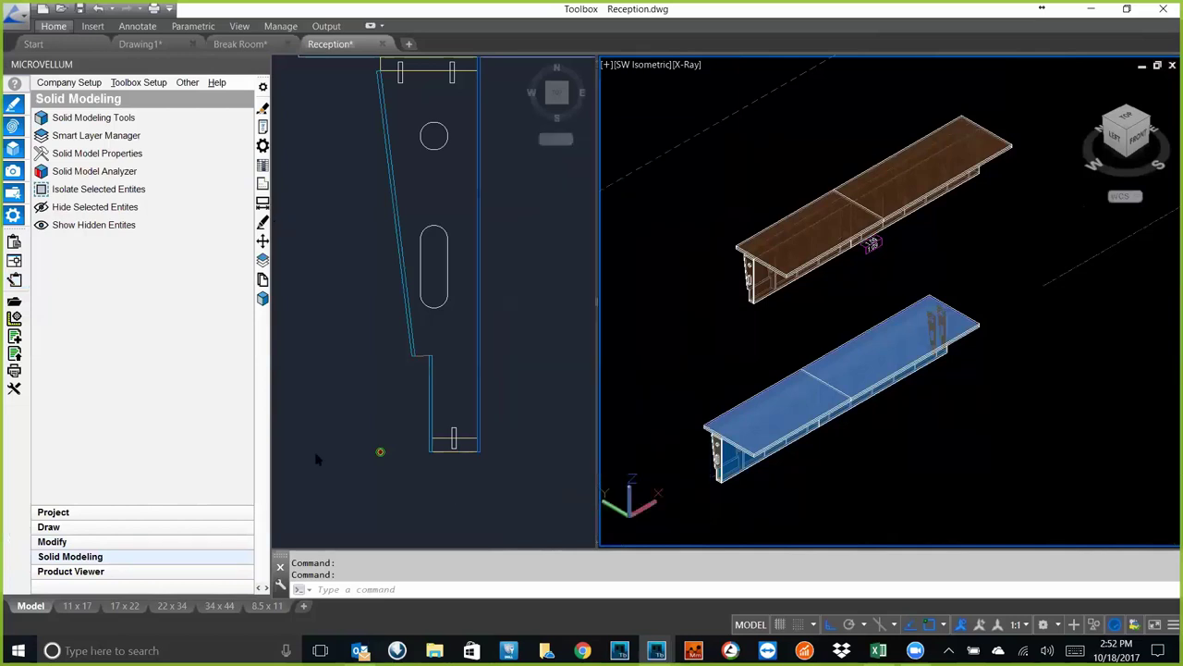
pyautogui.click(14, 261)
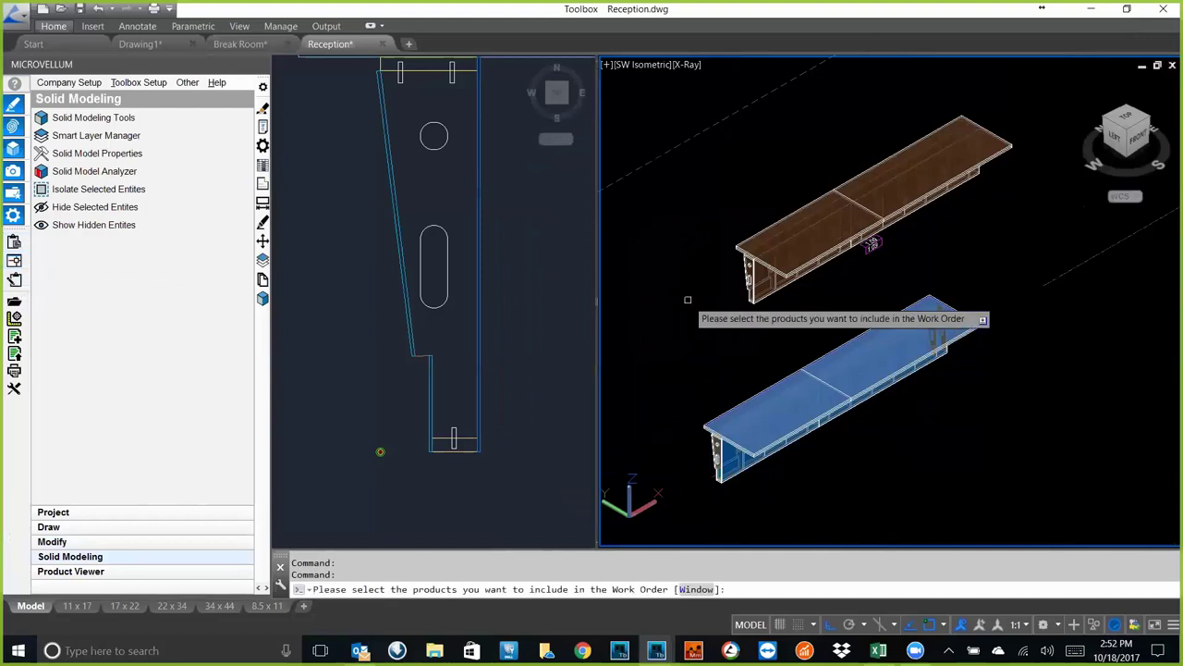
pyautogui.click(872, 244)
pyautogui.press('Return')
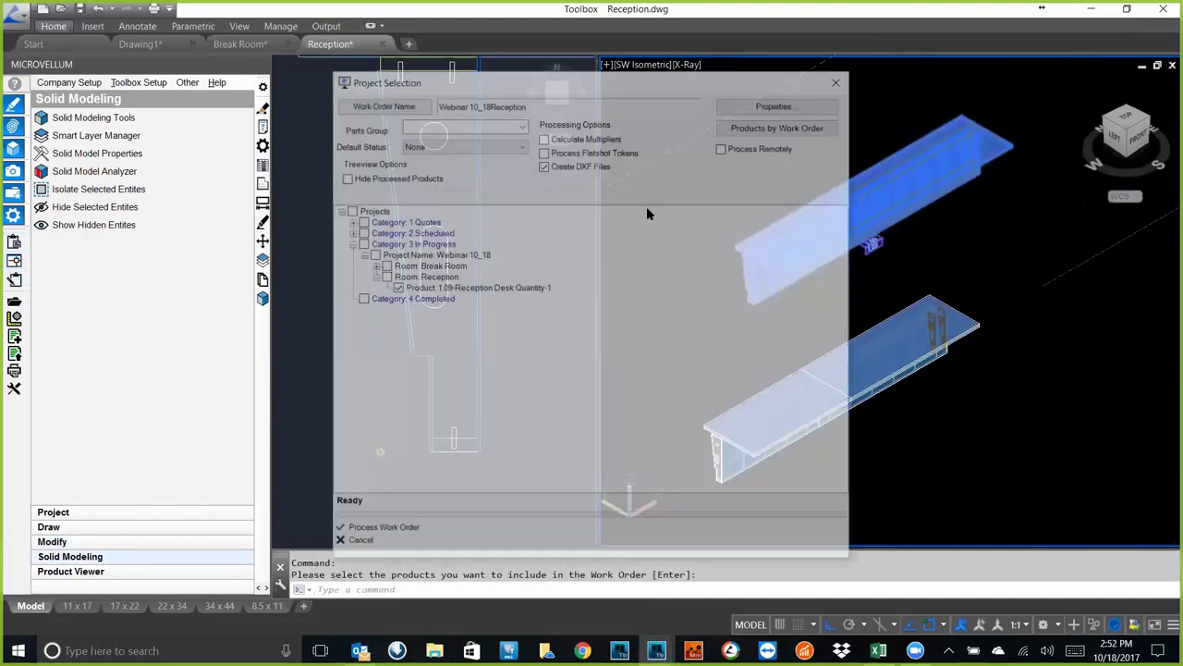
# - Include all Break Room products in the Webinar 10_18Reception work order, process it, and open the resulting work order
pyautogui.click(372, 265)
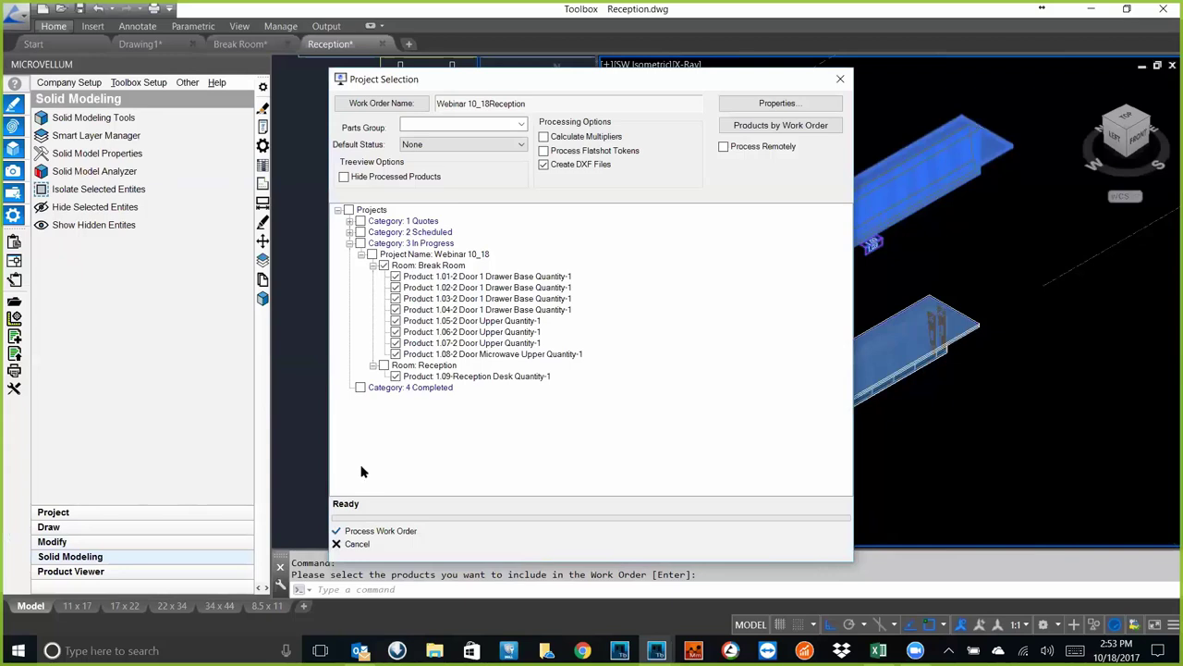
pyautogui.click(364, 532)
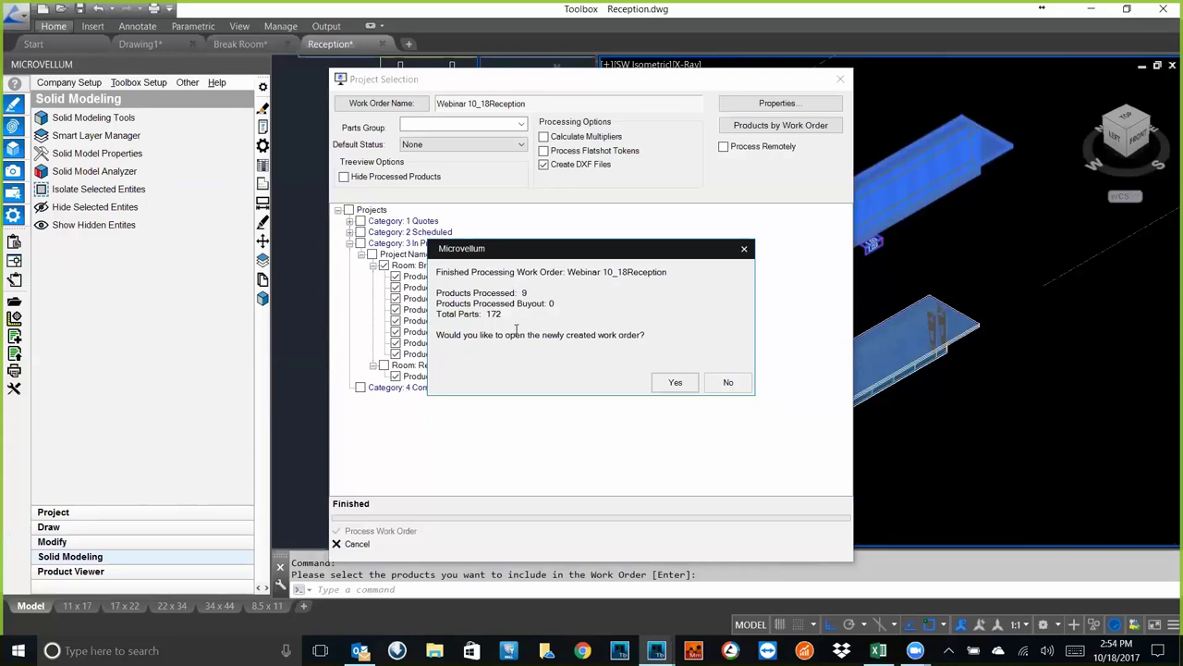
pyautogui.click(674, 383)
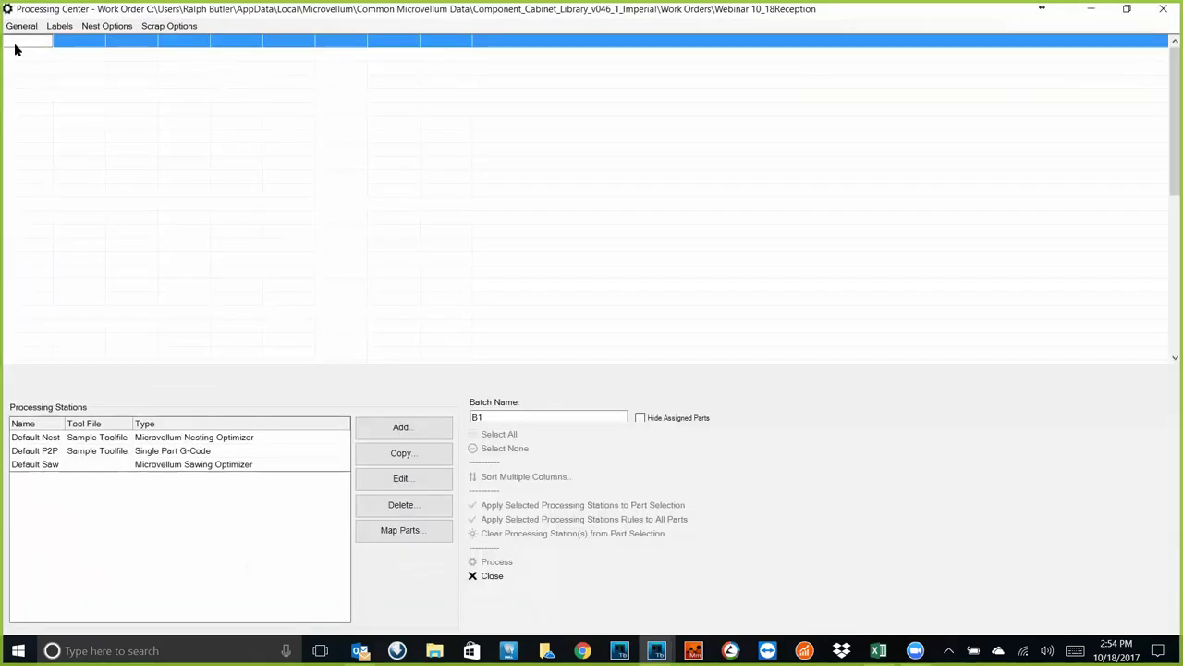
# - Sort the work order's parts by material name and review the Break Room and Reception Desk parts
pyautogui.click(20, 26)
pyautogui.click(56, 41)
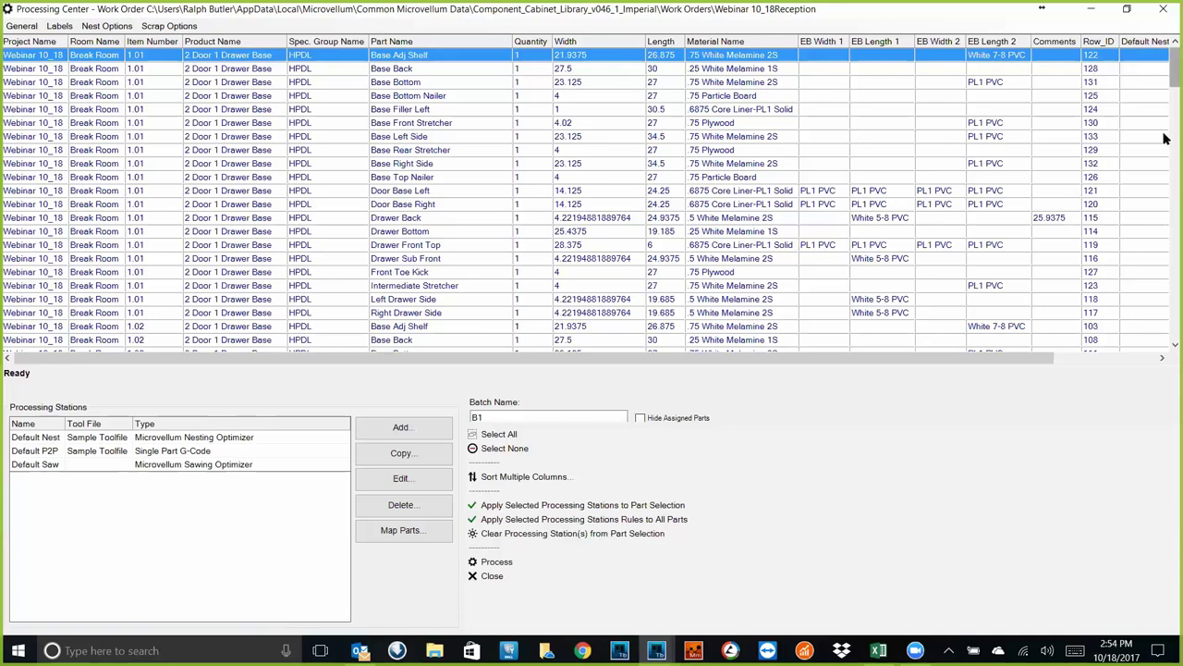
pyautogui.scroll(-5, 1165, 270)
pyautogui.scroll(-15, 1165, 270)
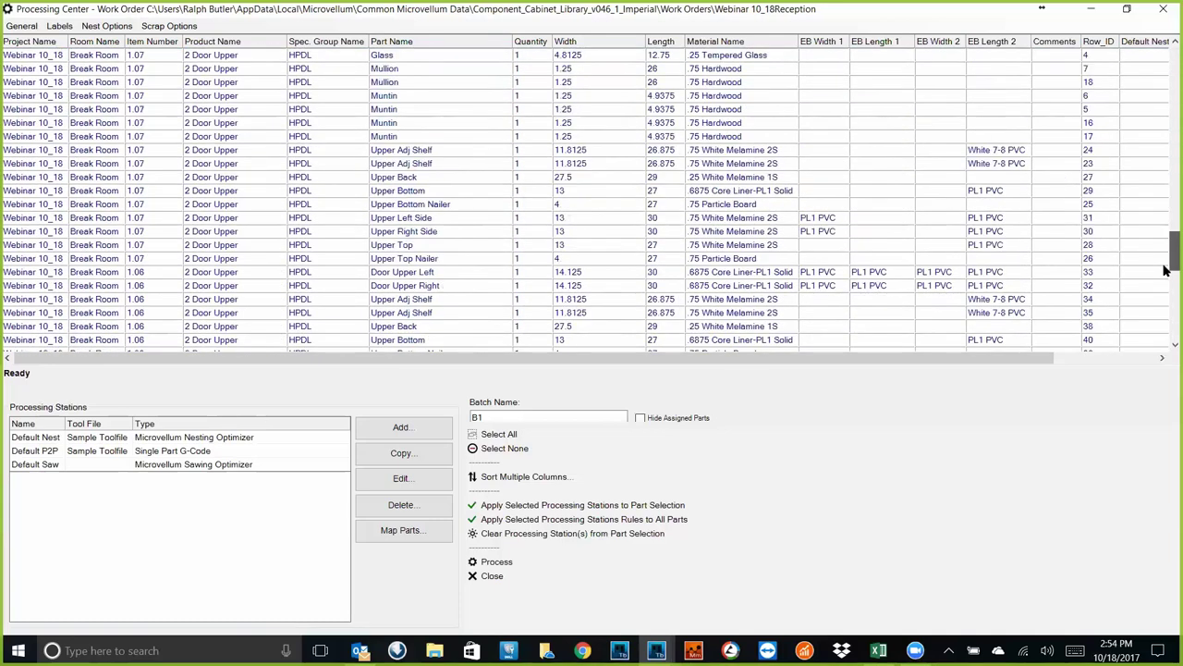
pyautogui.scroll(20, 1052, 199)
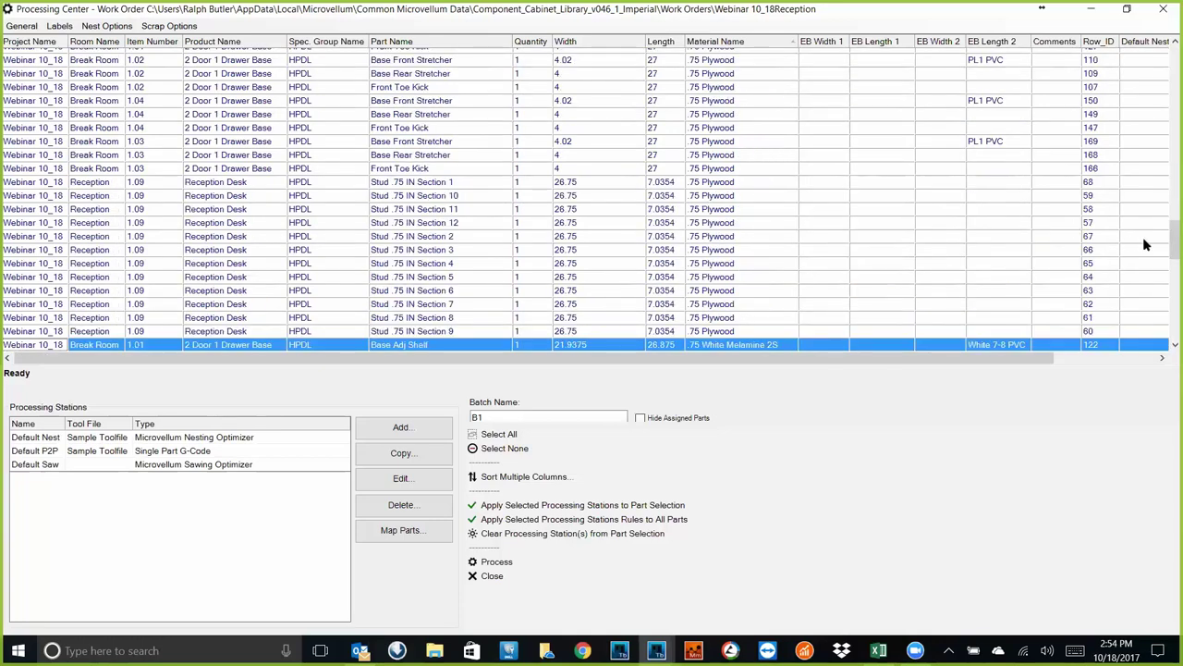
pyautogui.scroll(15, 1144, 244)
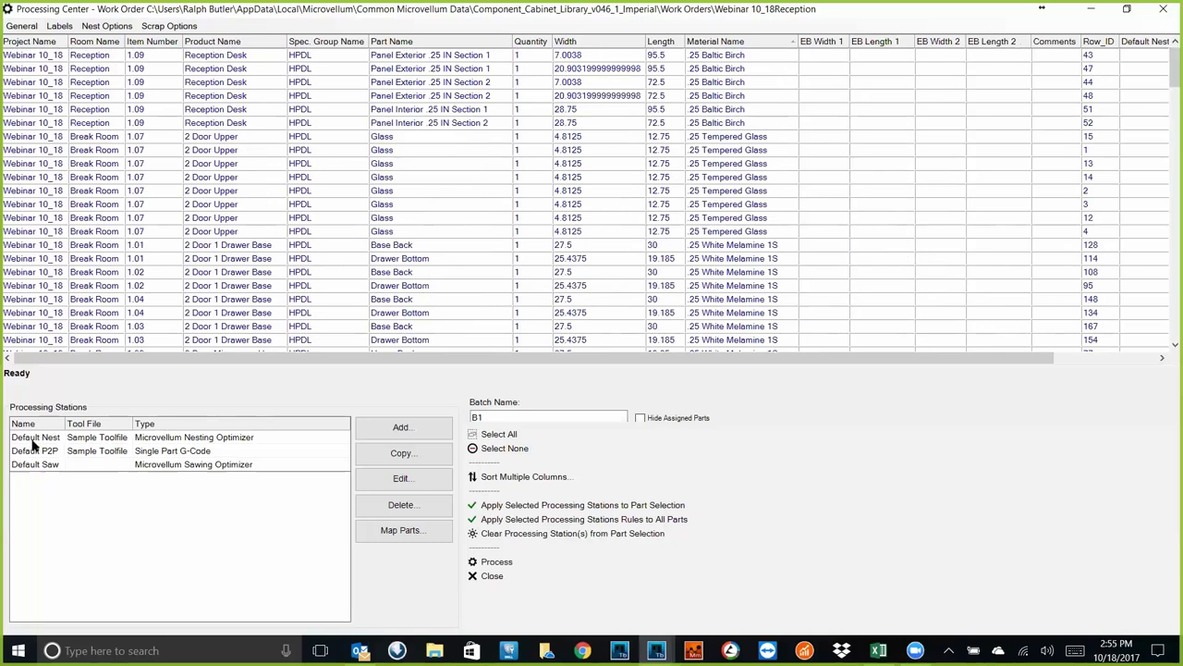
# - Look over the processing stations and examine the Default Nest station's auto assign rules and tool file settings
pyautogui.moveTo(33, 444); pyautogui.dragTo(39, 457)
pyautogui.click(43, 465)
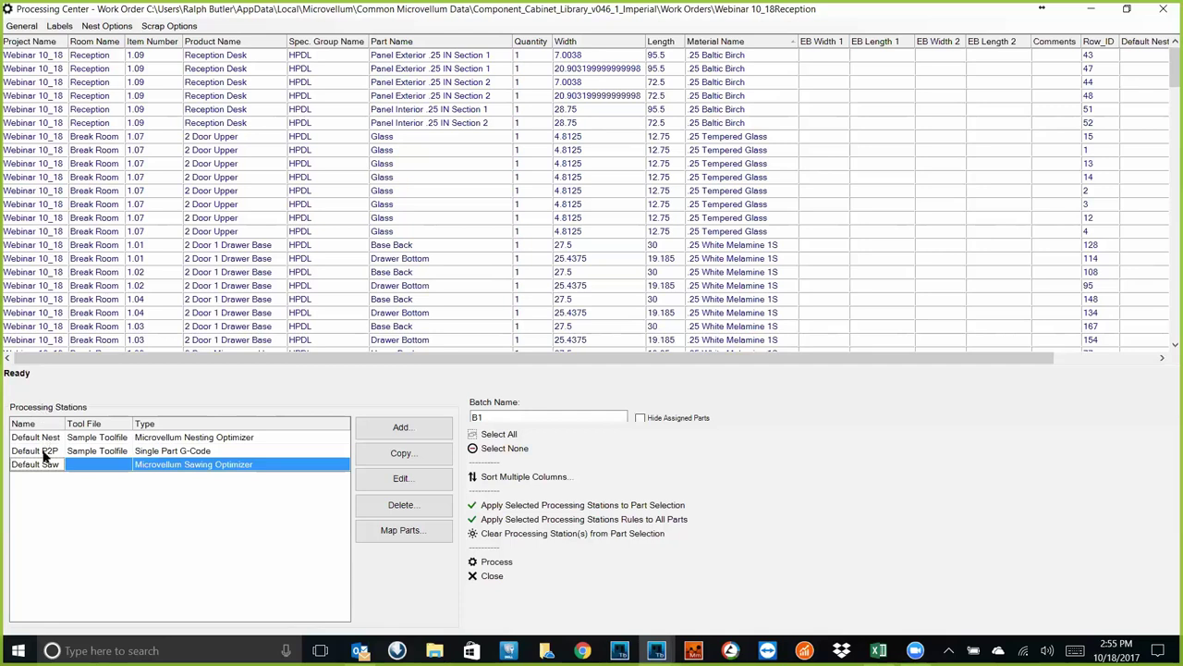
pyautogui.click(46, 438)
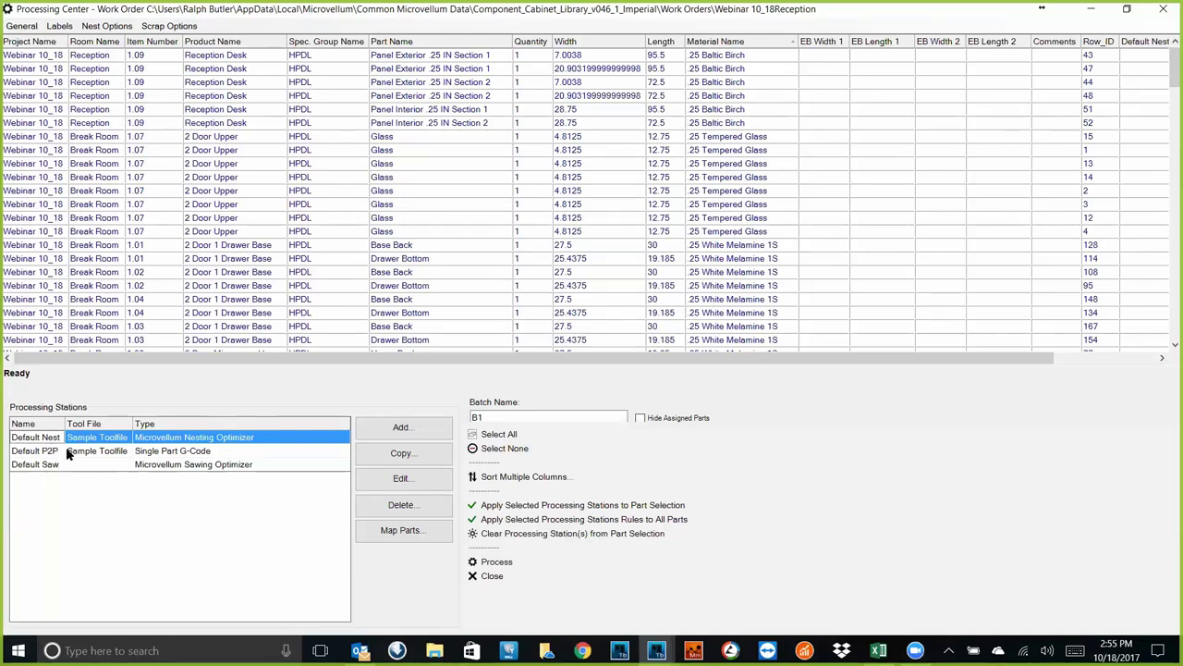
pyautogui.click(383, 488)
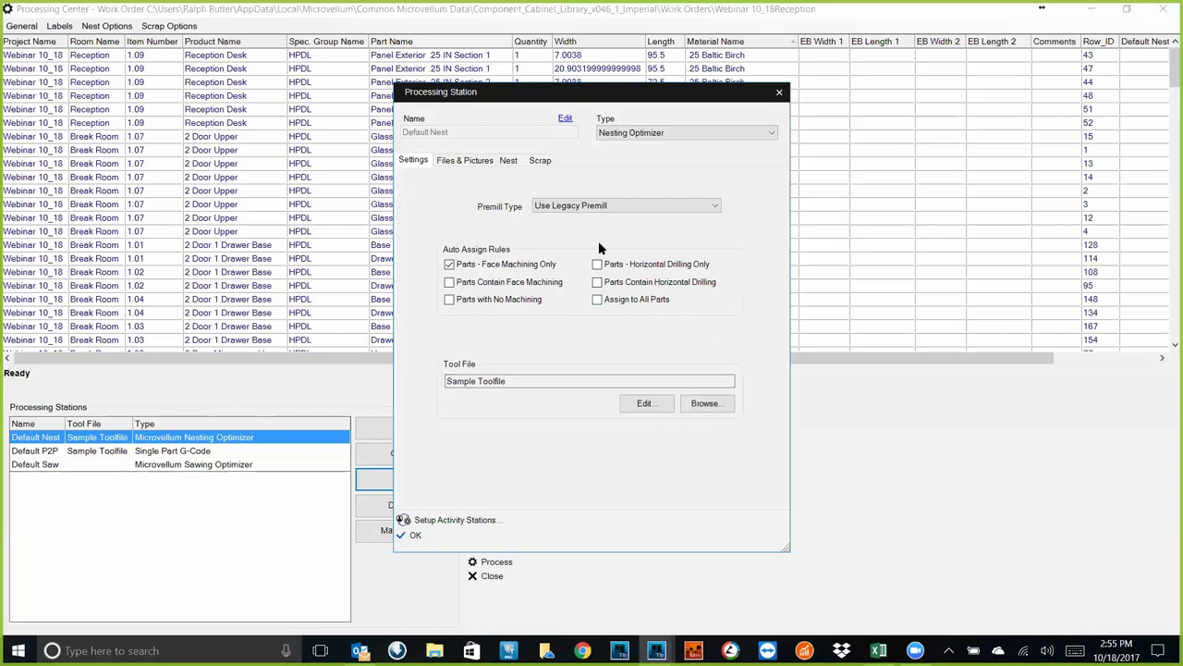
pyautogui.click(415, 536)
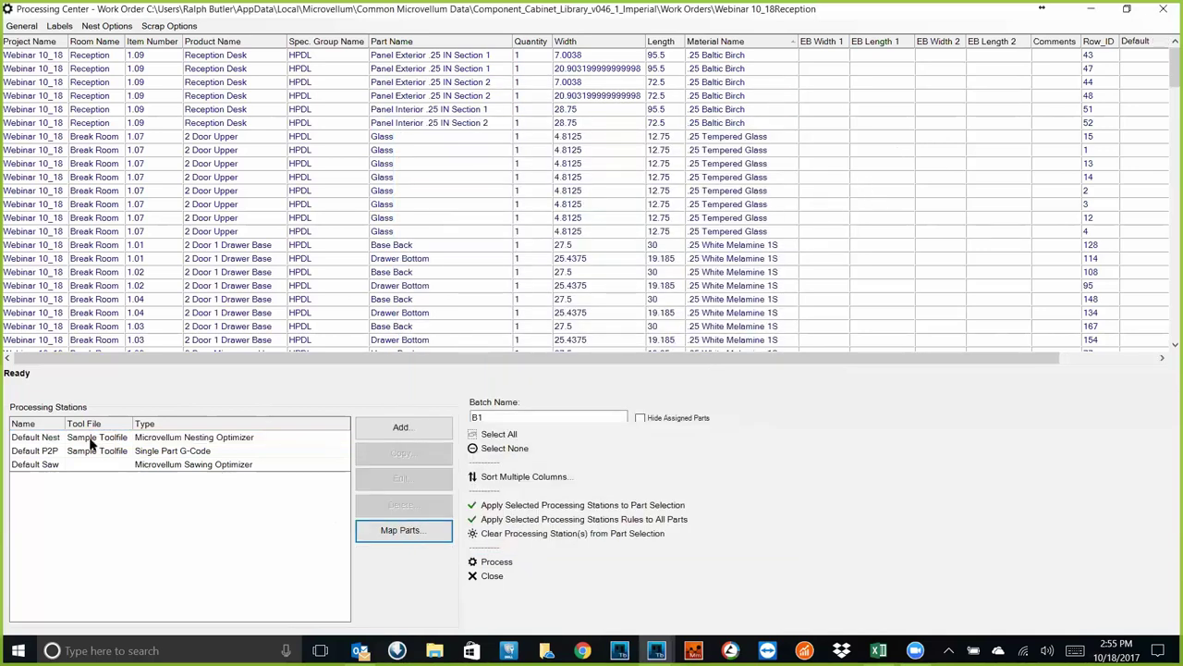
# - Assign all parts of the work order to the Default Nest processing station
pyautogui.click(488, 431)
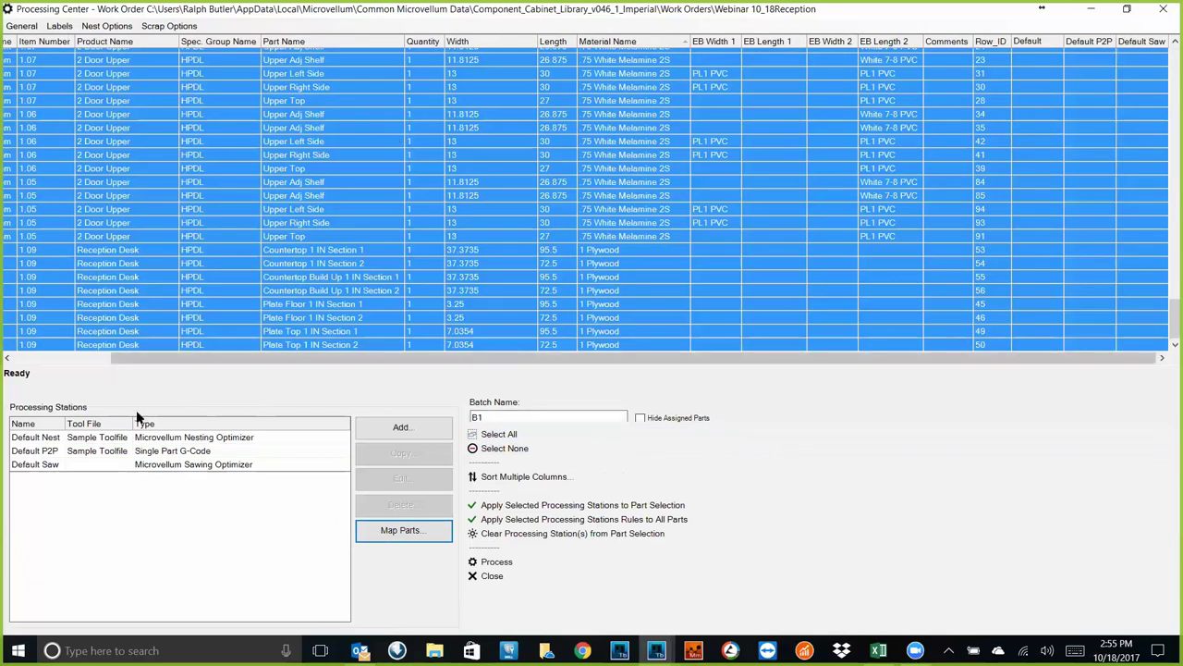
pyautogui.click(111, 439)
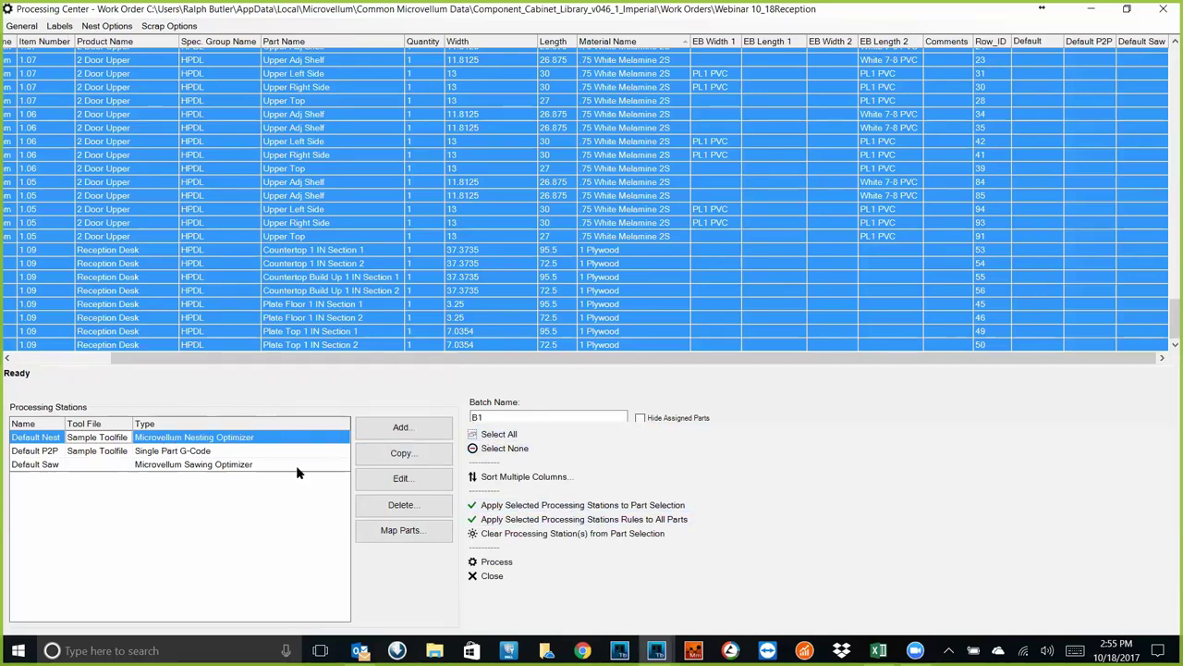
pyautogui.click(499, 505)
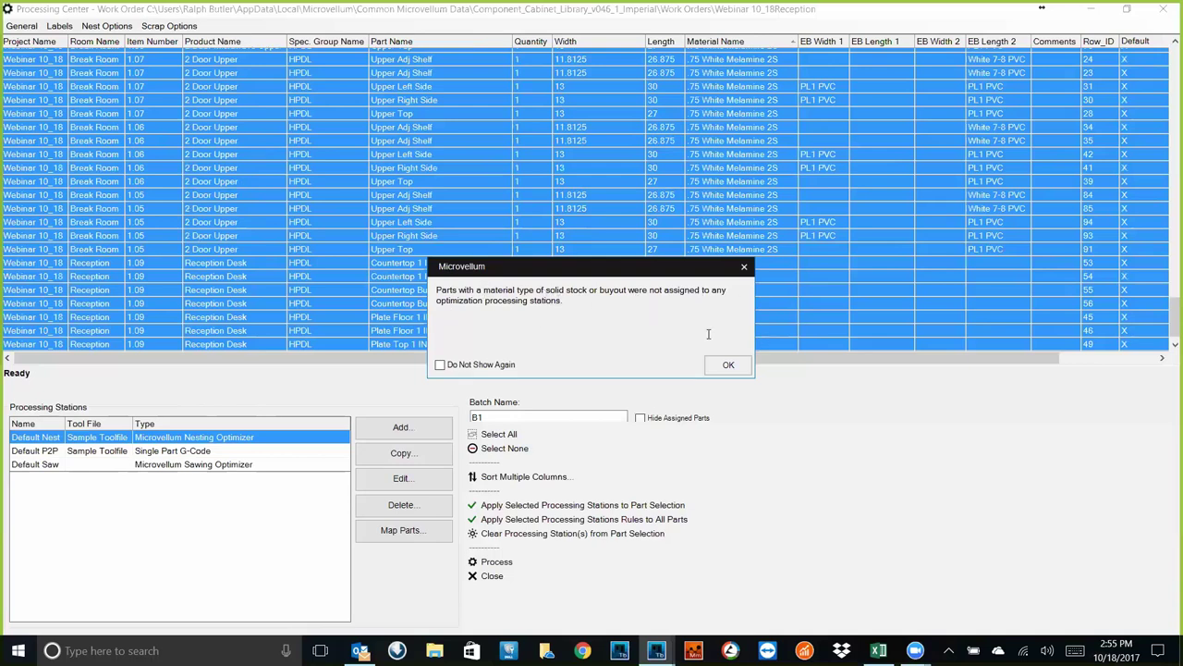
pyautogui.click(729, 366)
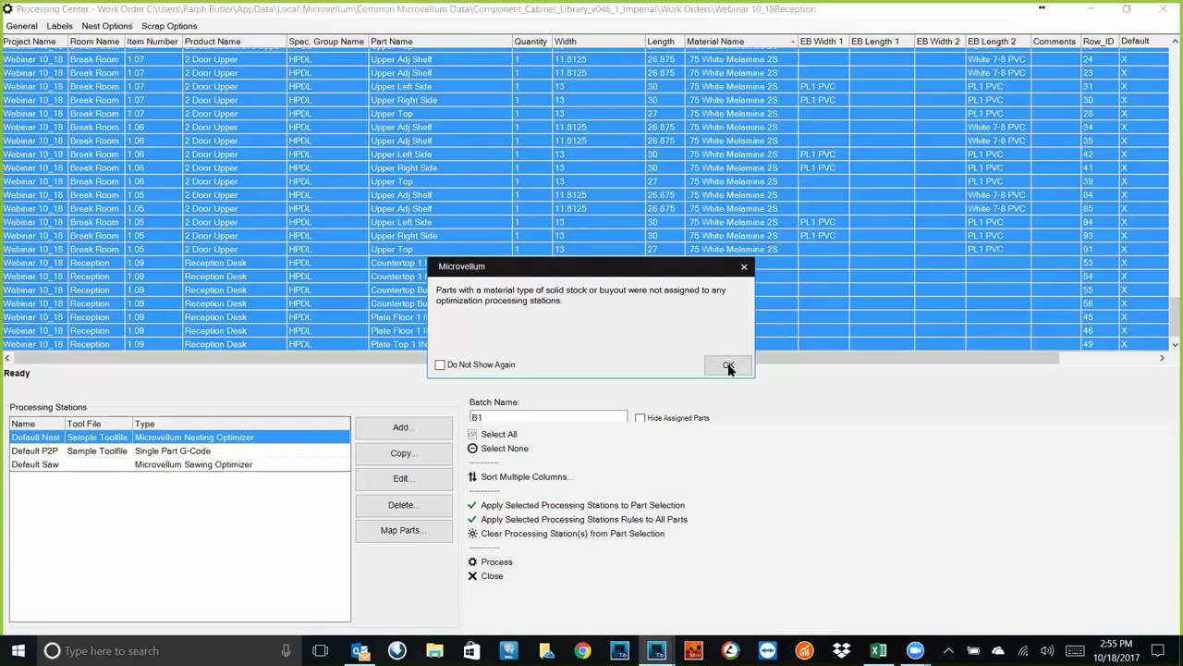
pyautogui.click(719, 363)
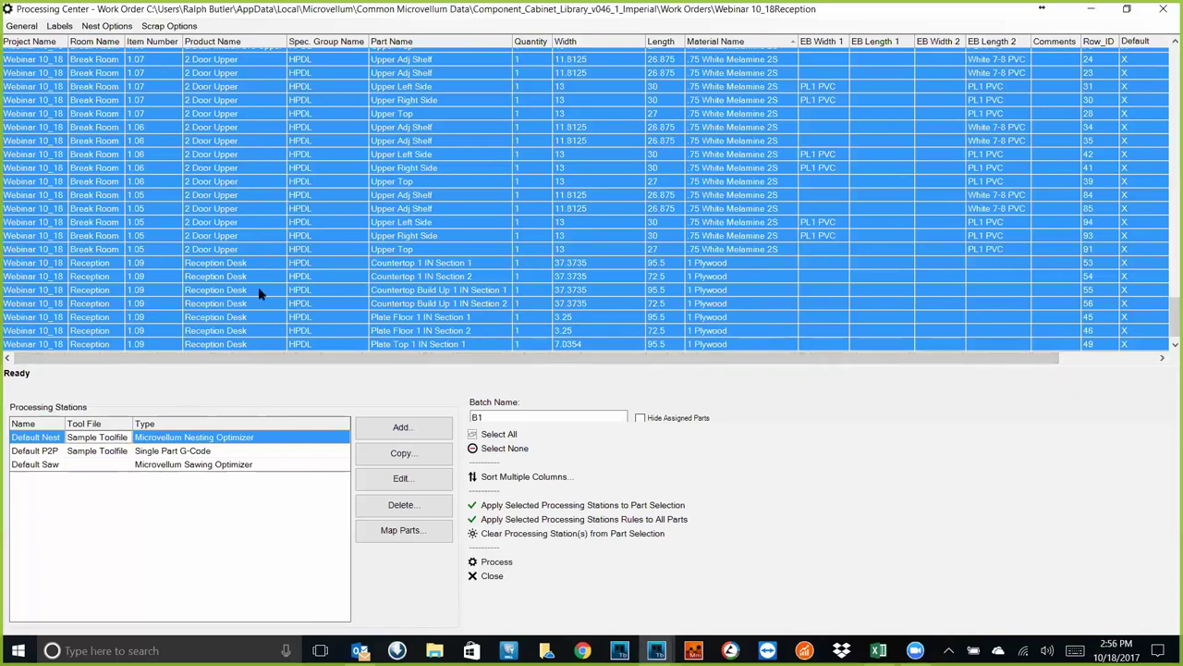
# - Process the B1 batch through Default Nest, allowing all parts with only face 6 machining to flip
pyautogui.click(491, 560)
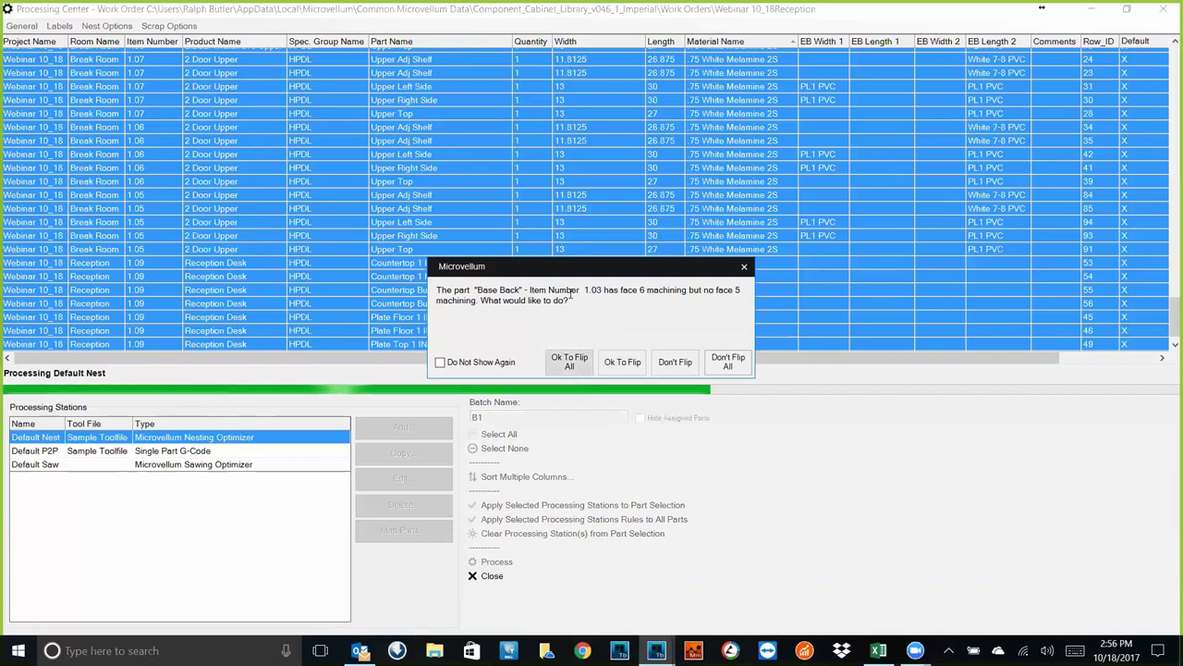
pyautogui.moveTo(575, 274); pyautogui.dragTo(472, 121)
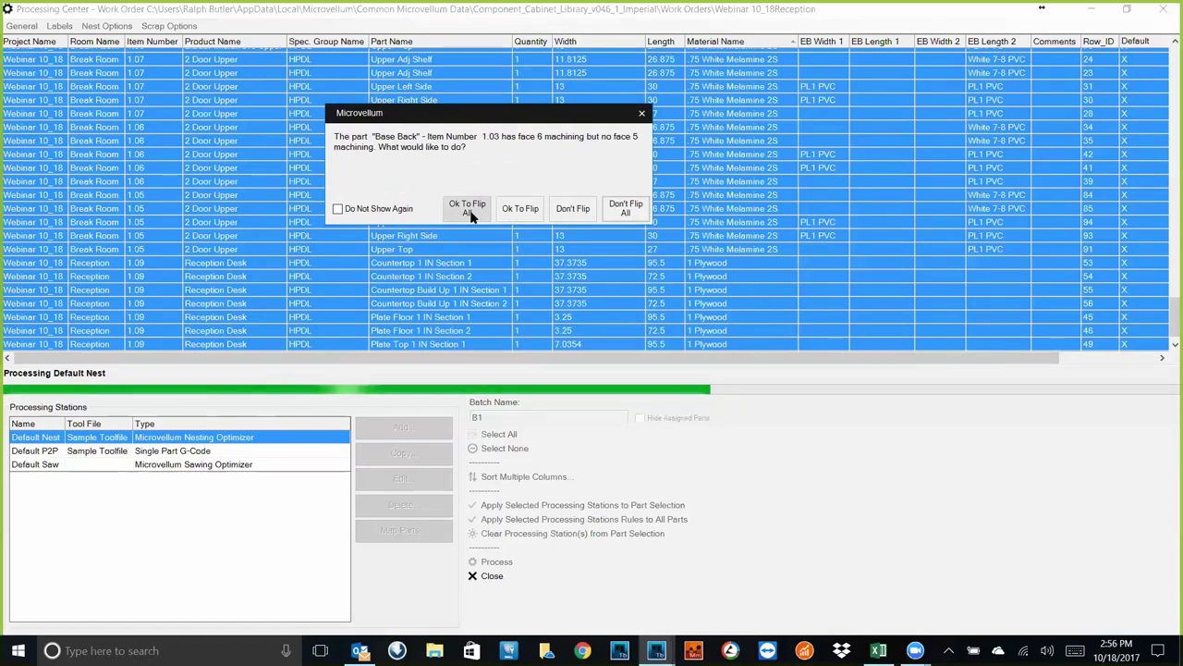
pyautogui.click(469, 210)
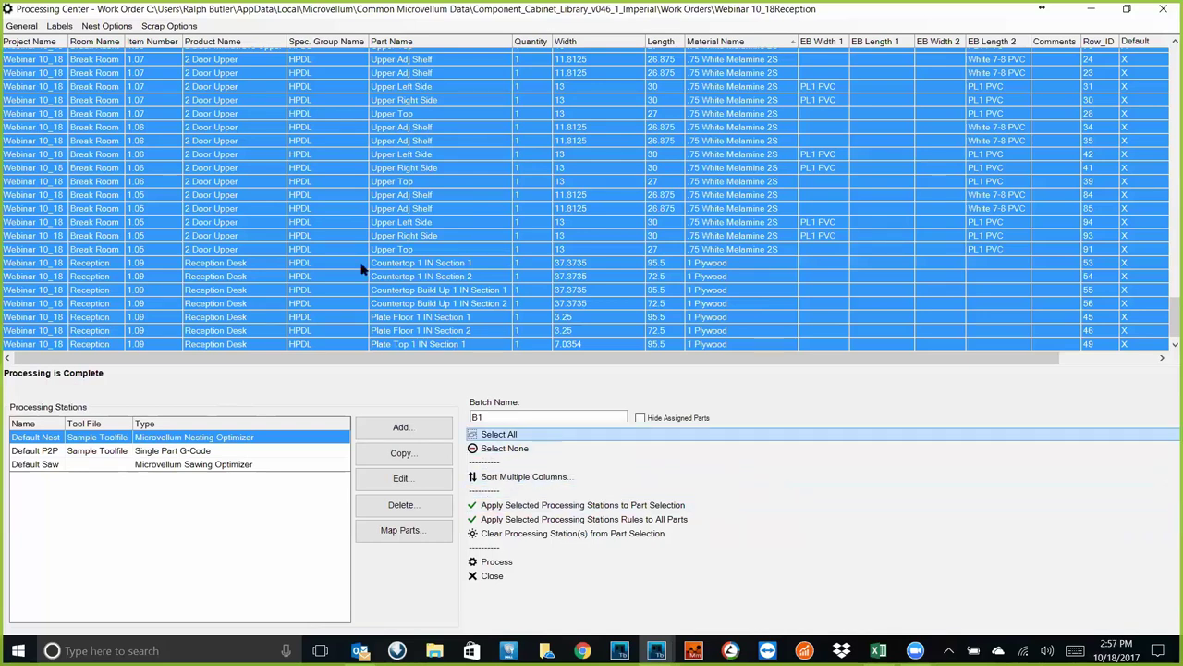
# - Bring up the work order's reports in an enlarged list and preview the Work Order Summary
pyautogui.click(20, 26)
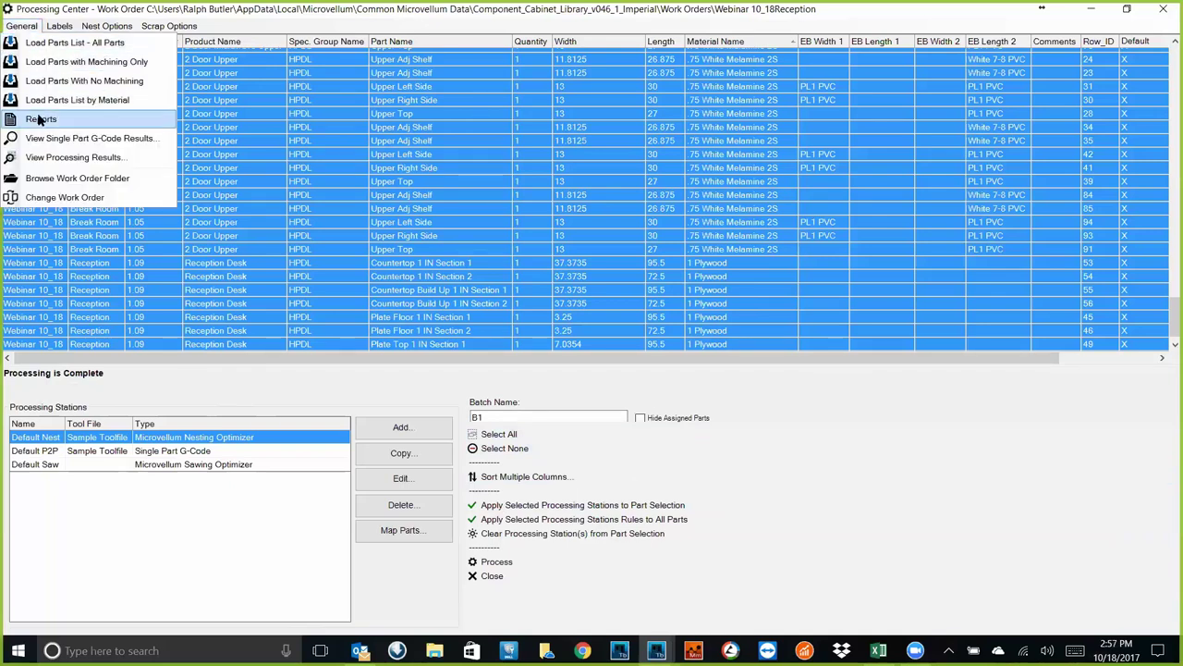
pyautogui.click(39, 120)
pyautogui.moveTo(494, 64); pyautogui.dragTo(456, 26)
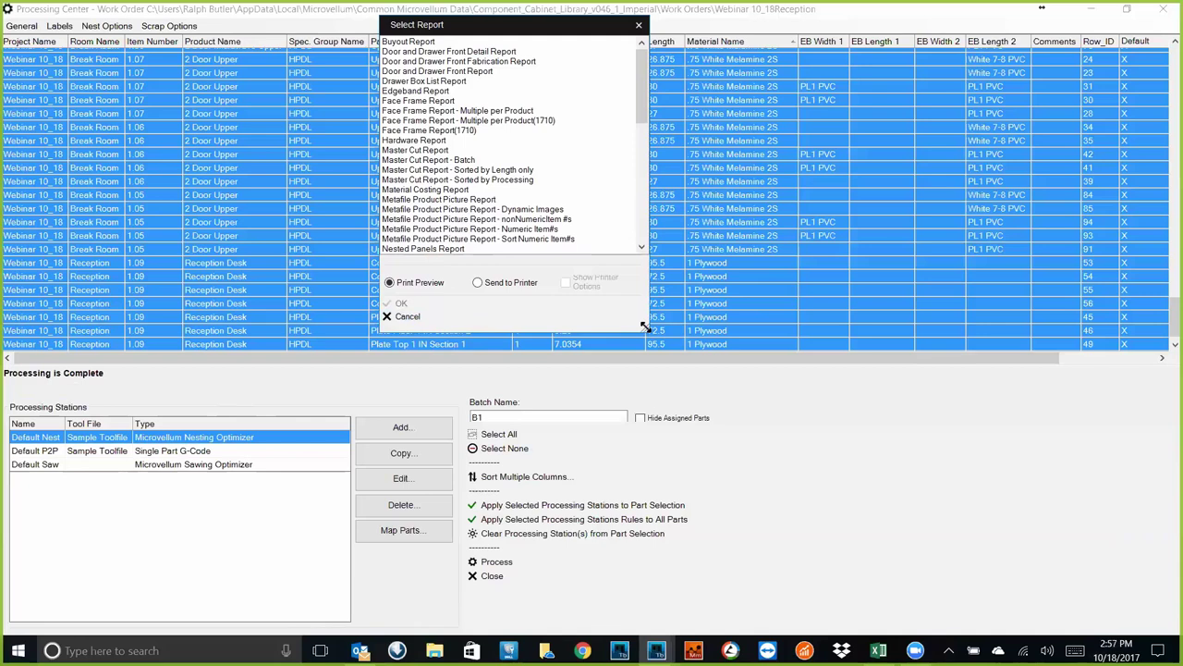
pyautogui.moveTo(644, 327); pyautogui.dragTo(731, 637)
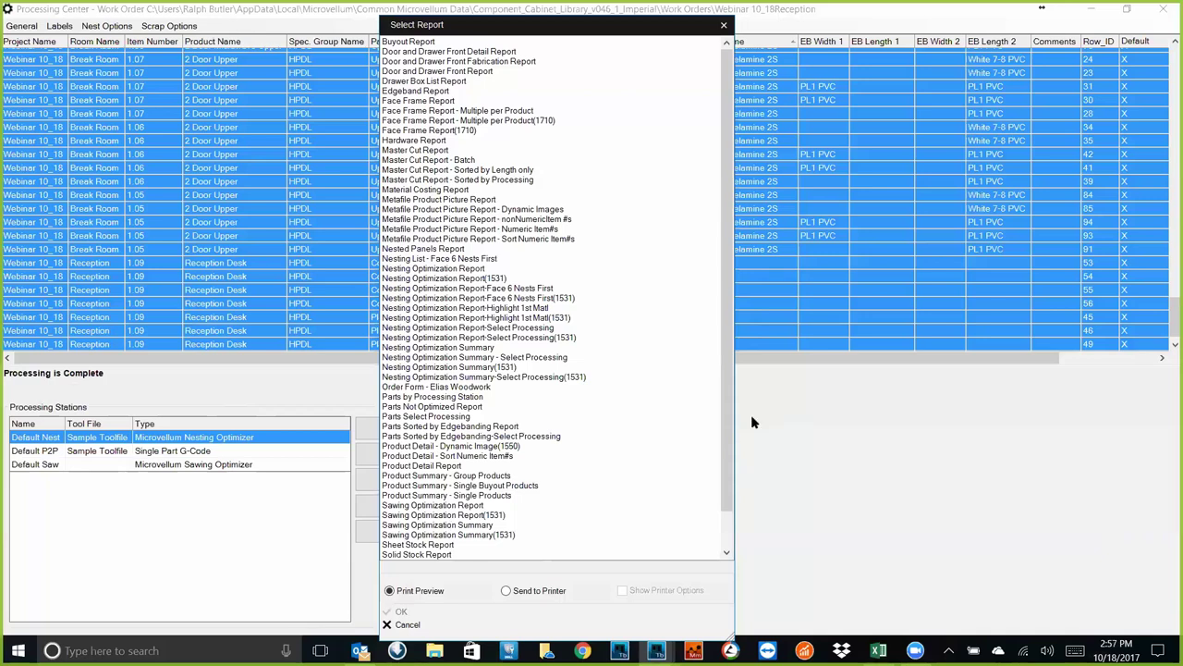
pyautogui.scroll(-2, 415, 555)
pyautogui.click(417, 554)
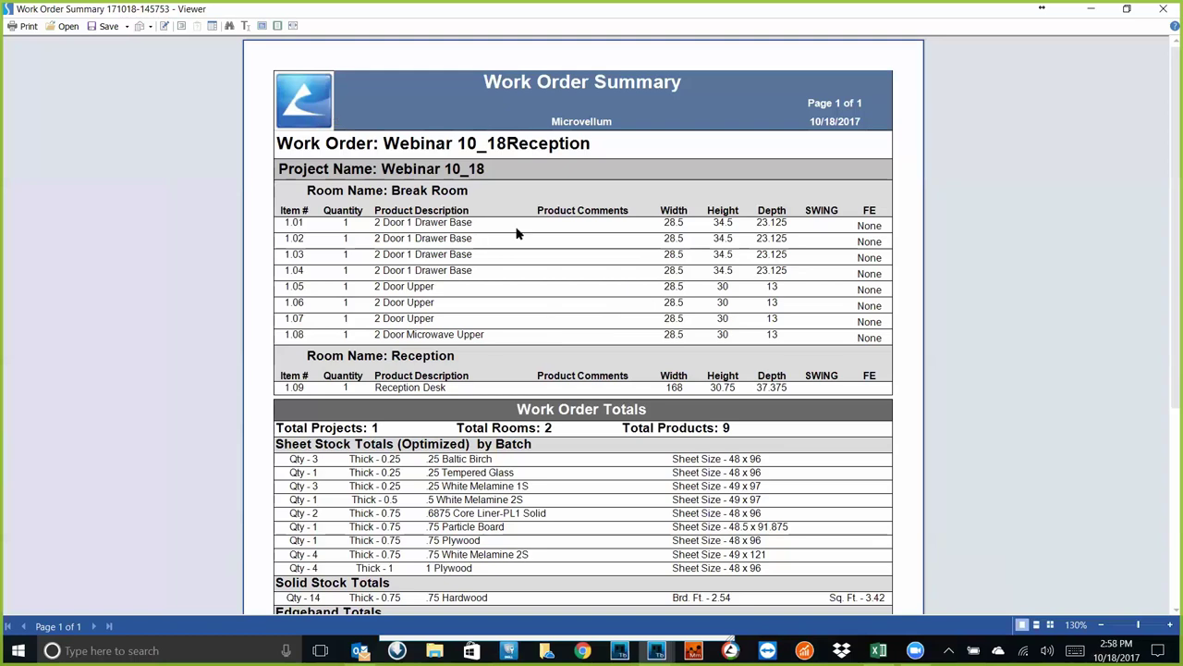
# - Examine the Work Order Summary's product list and its sheet stock, solid stock, edgeband and hardware totals, then return to the report list
pyautogui.scroll(-1, 485, 230)
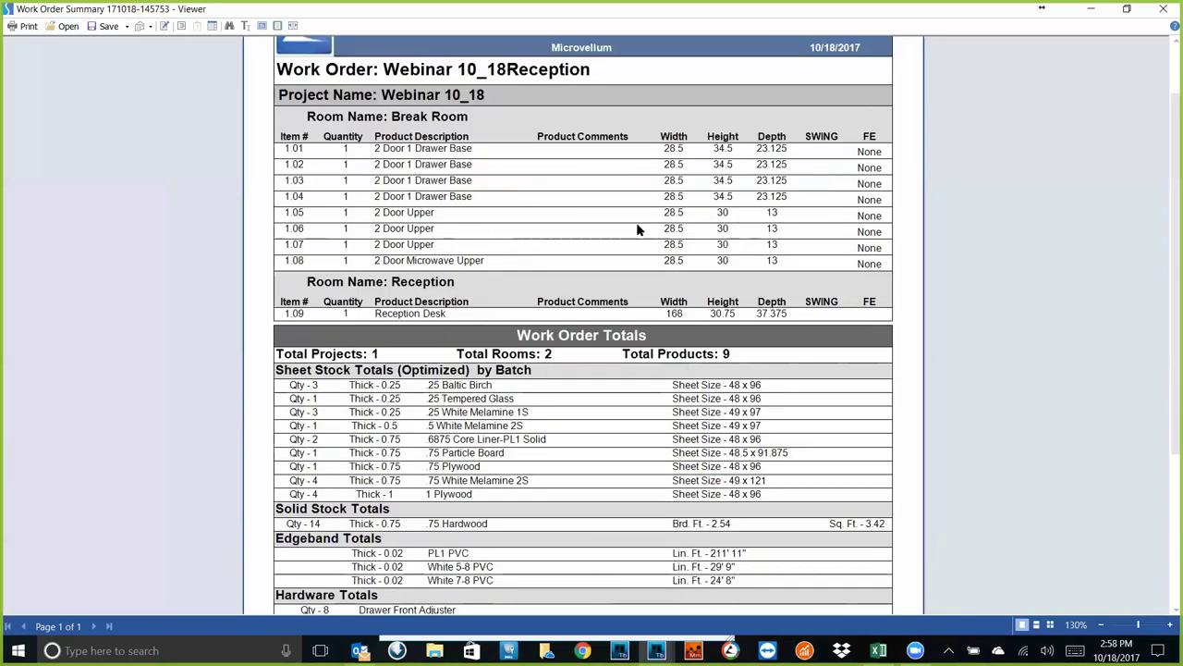
pyautogui.scroll(-1, 644, 261)
pyautogui.scroll(-1, 644, 260)
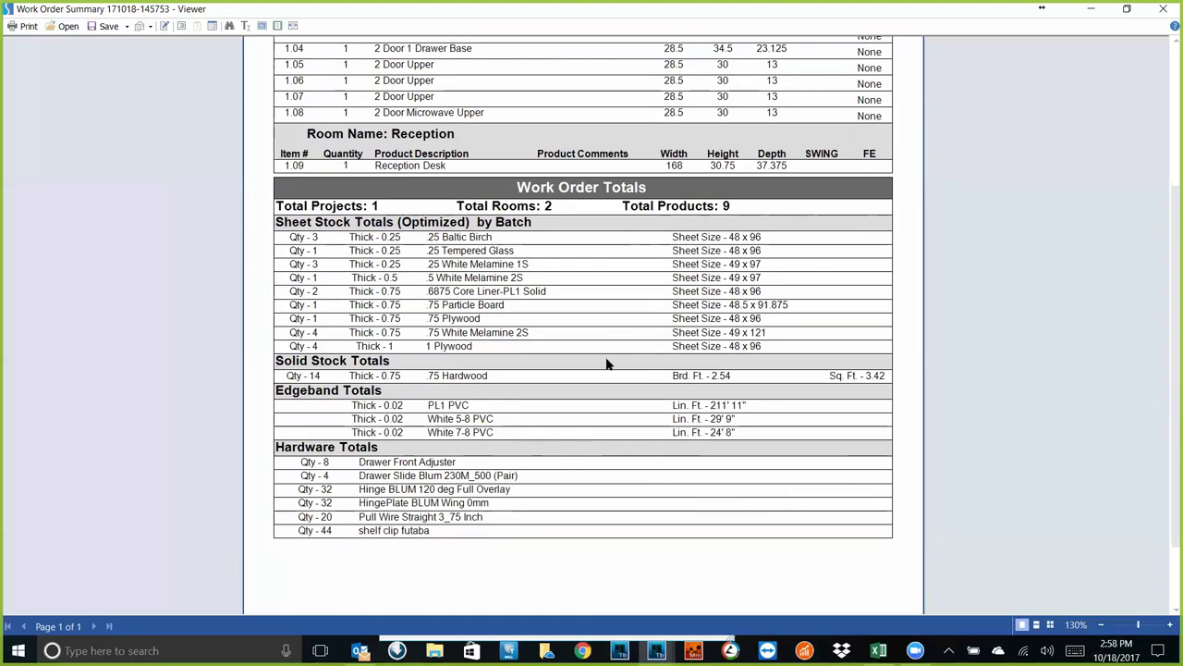
pyautogui.scroll(3, 827, 273)
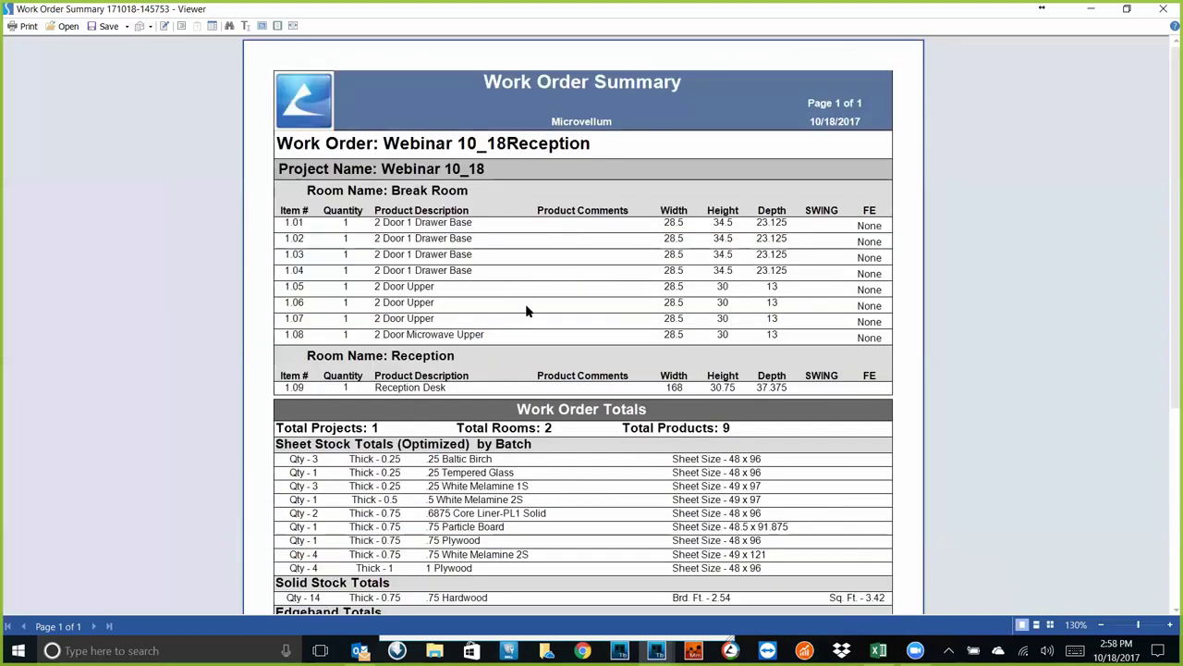
pyautogui.scroll(-1, 548, 362)
pyautogui.scroll(-1, 552, 378)
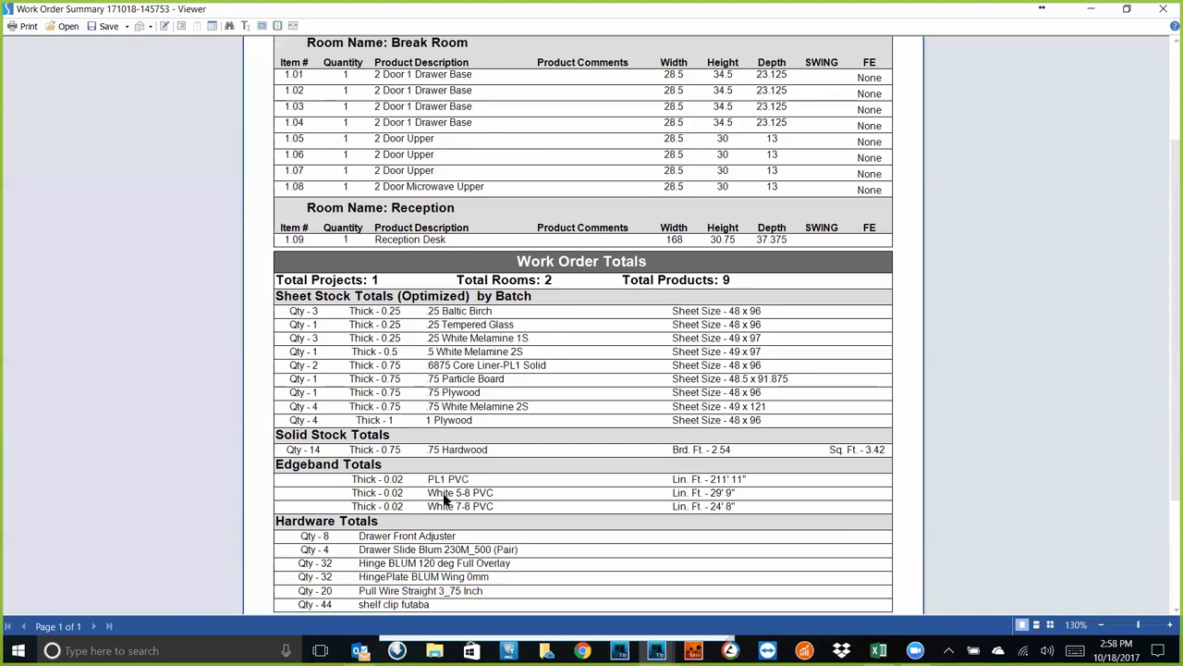
pyautogui.scroll(-1, 458, 537)
pyautogui.scroll(3, 488, 475)
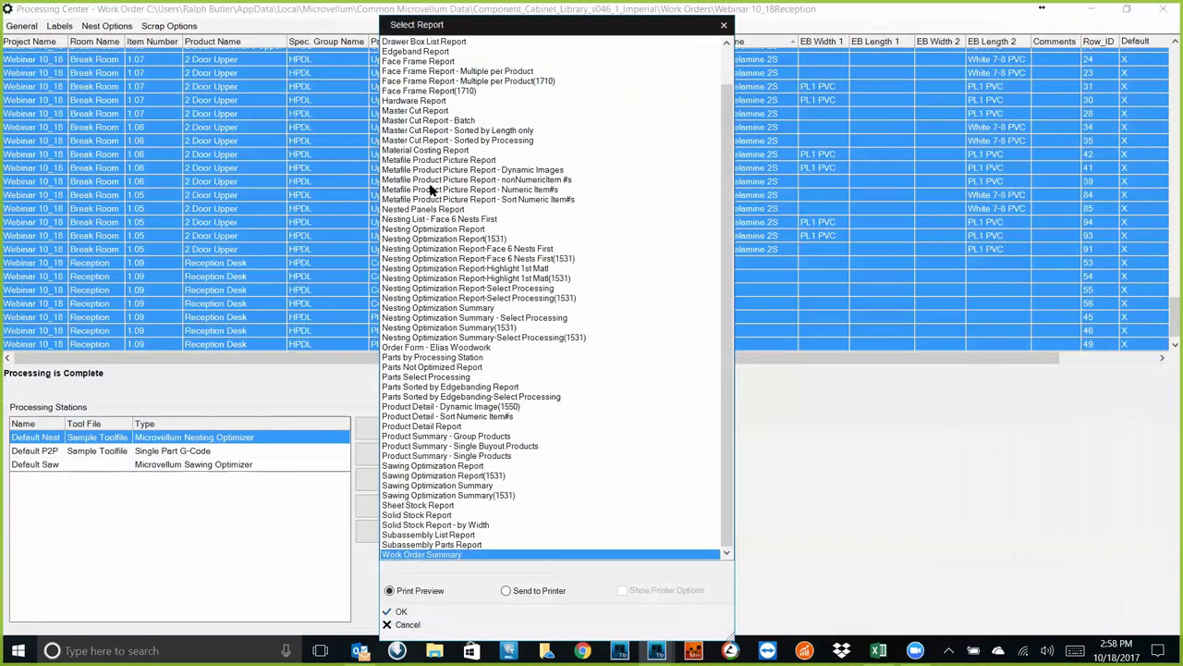
# - Preview the Nesting Optimization Report, review the nested sheet layouts through the .75 Particle Board sheet, and close the report
pyautogui.click(421, 228)
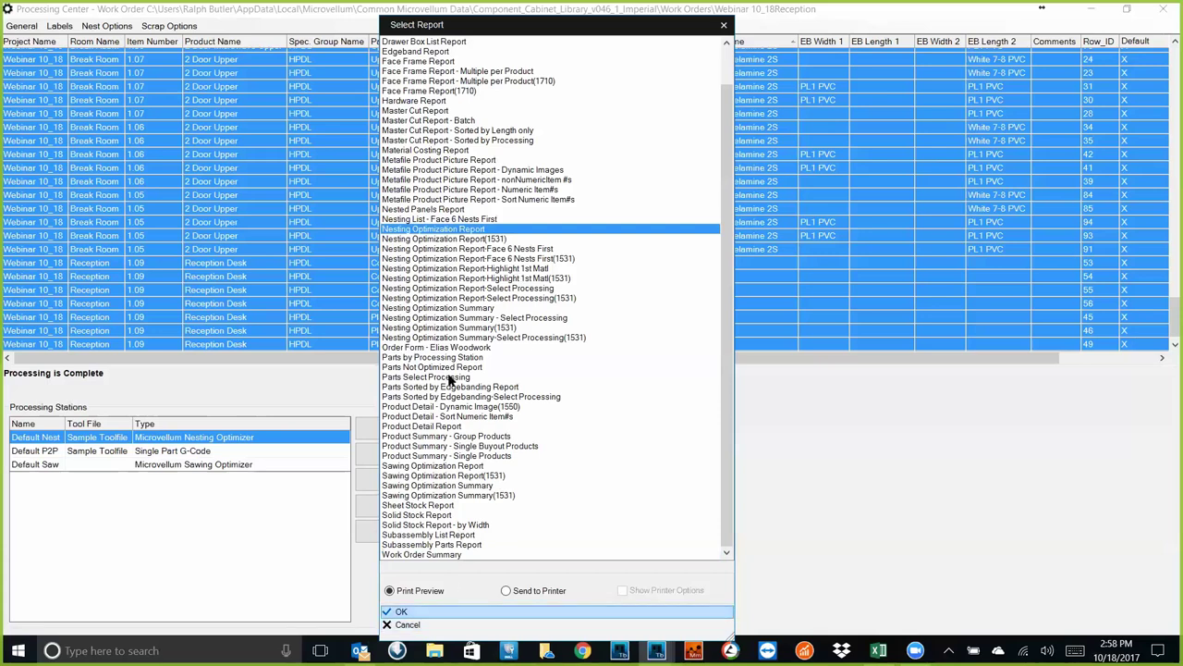
pyautogui.press('Return')
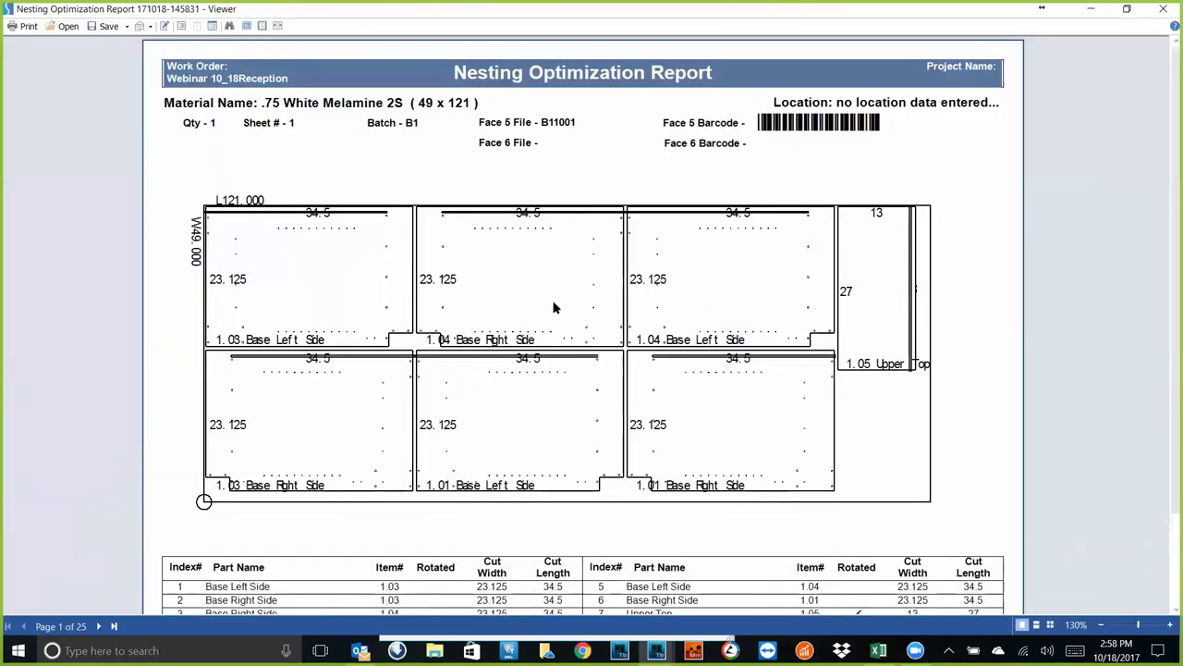
pyautogui.press('pagedown')
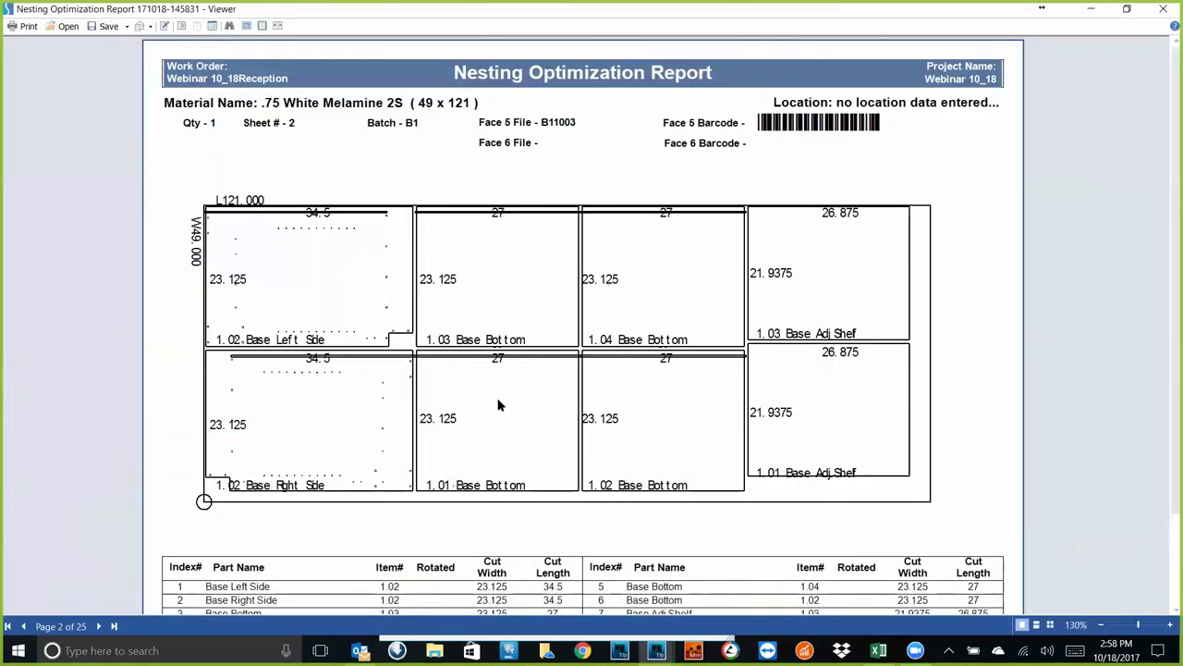
pyautogui.press('pagedown')
pyautogui.press('pagedown')
pyautogui.press('pagedown')
pyautogui.press('pagedown')
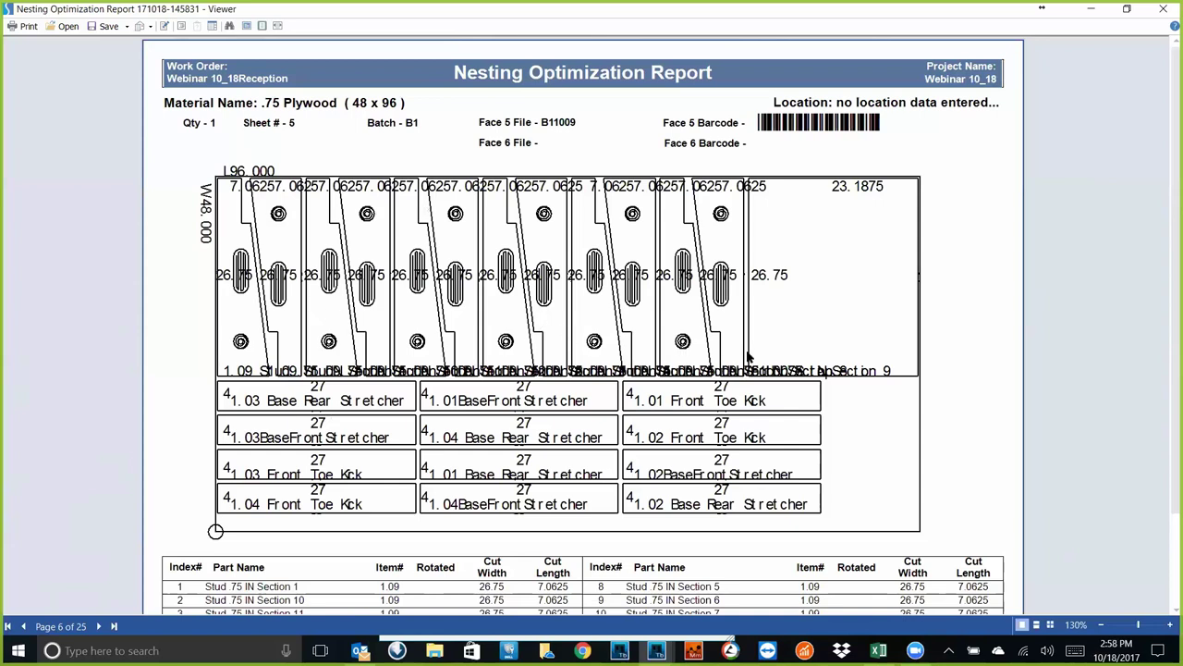
pyautogui.scroll(-3, 749, 358)
pyautogui.scroll(-3, 748, 359)
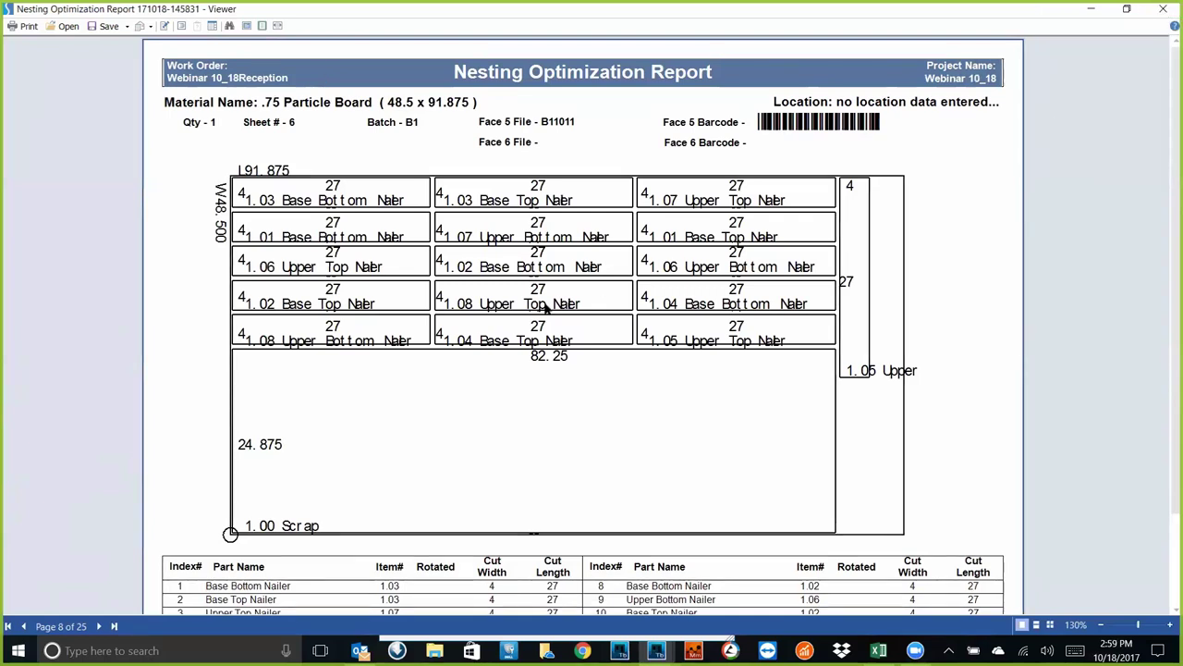
pyautogui.hotkey('alt', 'F4')
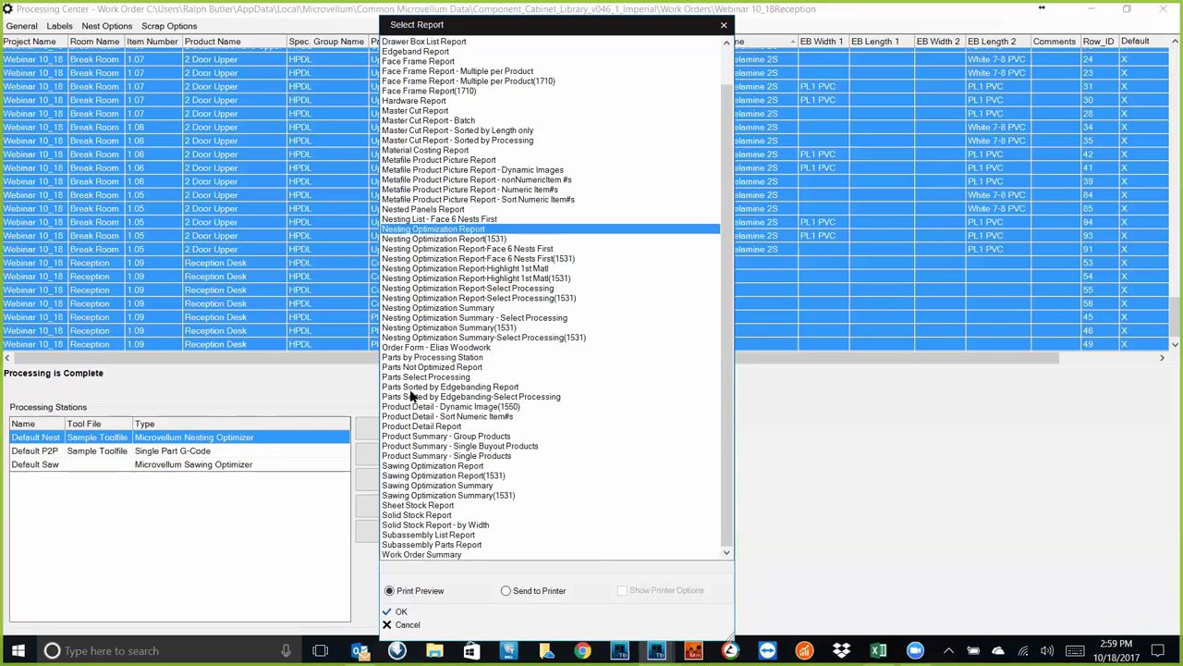
# - Preview the Nesting Optimization Summary, check its material totals, and close it
pyautogui.click(449, 309)
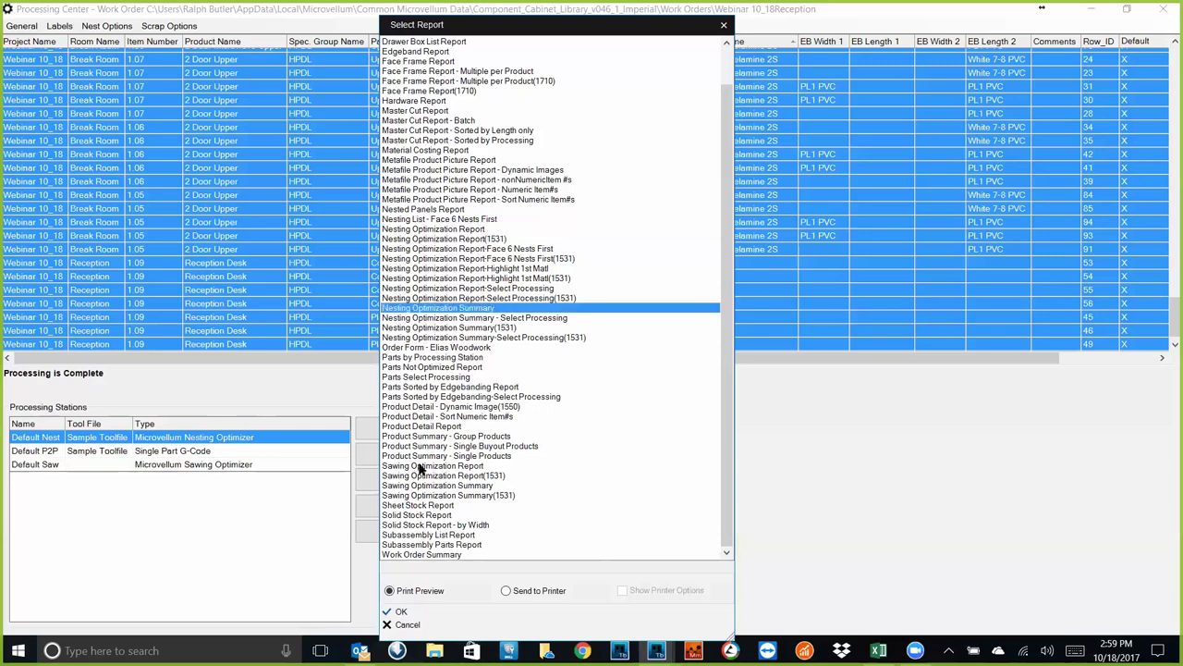
pyautogui.click(413, 613)
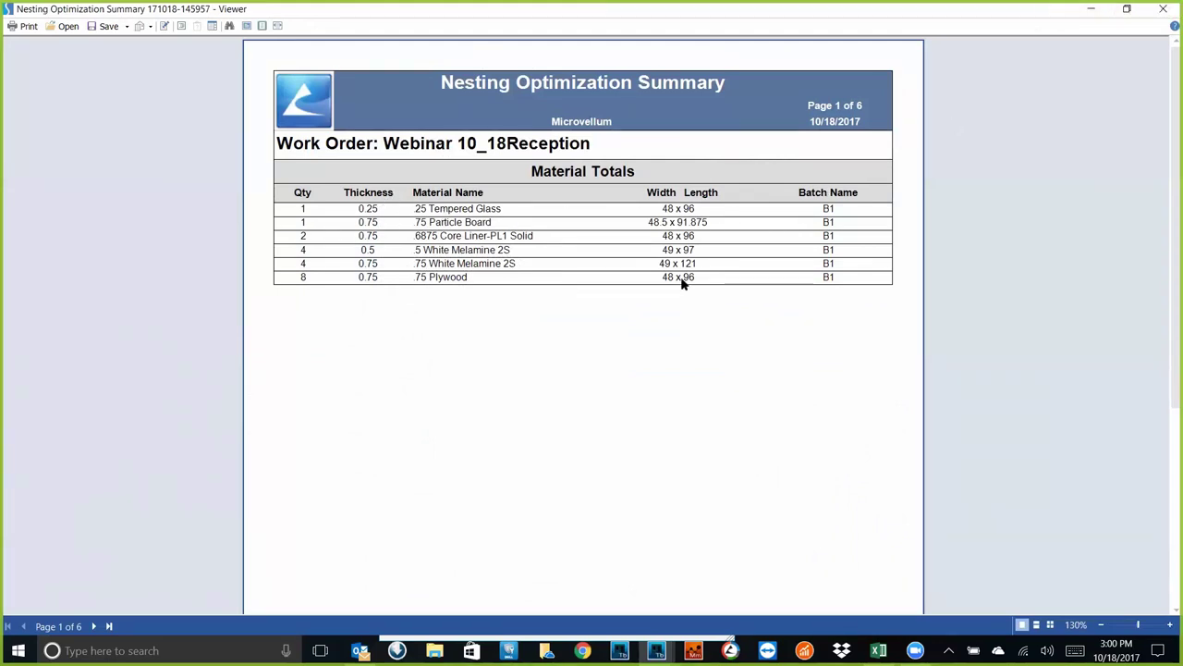
pyautogui.hotkey('alt', 'F4')
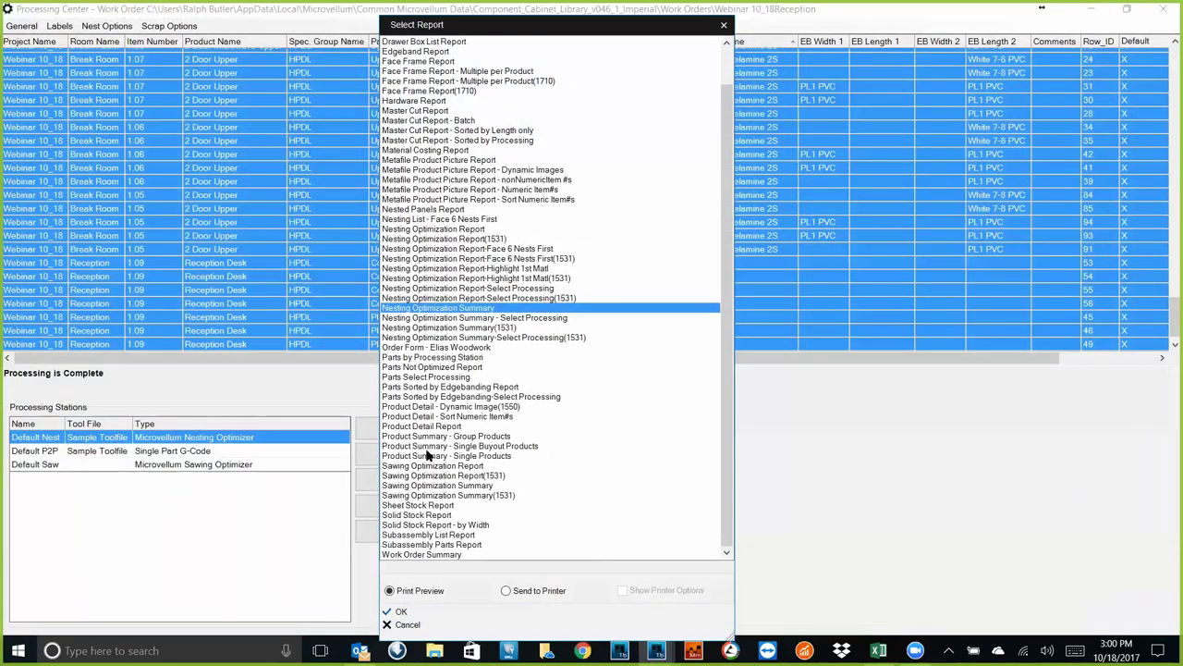
# - Preview the Product Detail Report, review the cabinet pages through item 1.03 at 70% zoom, and close it
pyautogui.click(427, 426)
pyautogui.click(398, 612)
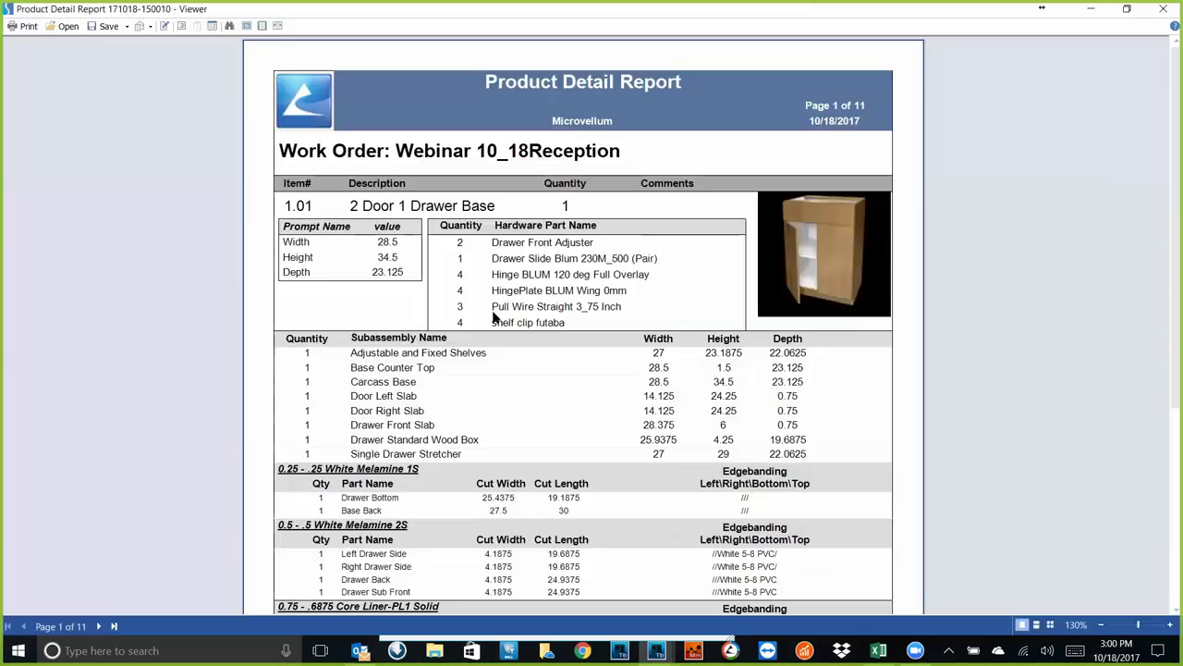
pyautogui.scroll(-2, 536, 416)
pyautogui.scroll(2, 680, 375)
pyautogui.scroll(-2, 678, 374)
pyautogui.click(1100, 625)
pyautogui.click(1101, 625)
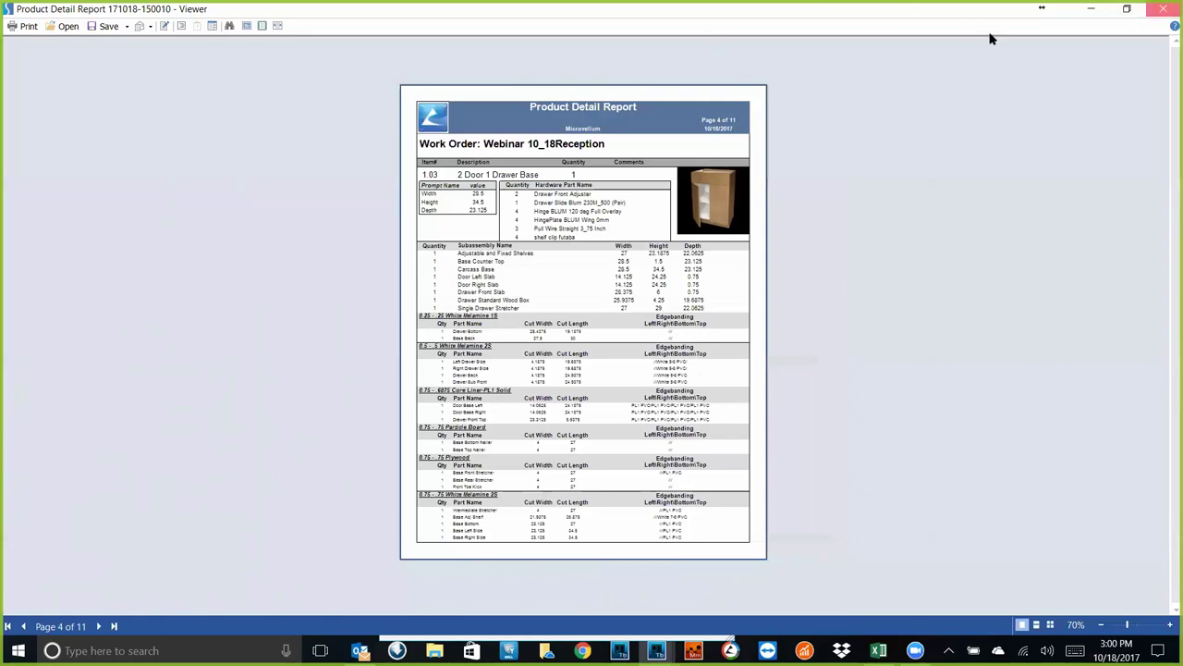
pyautogui.hotkey('alt', 'F4')
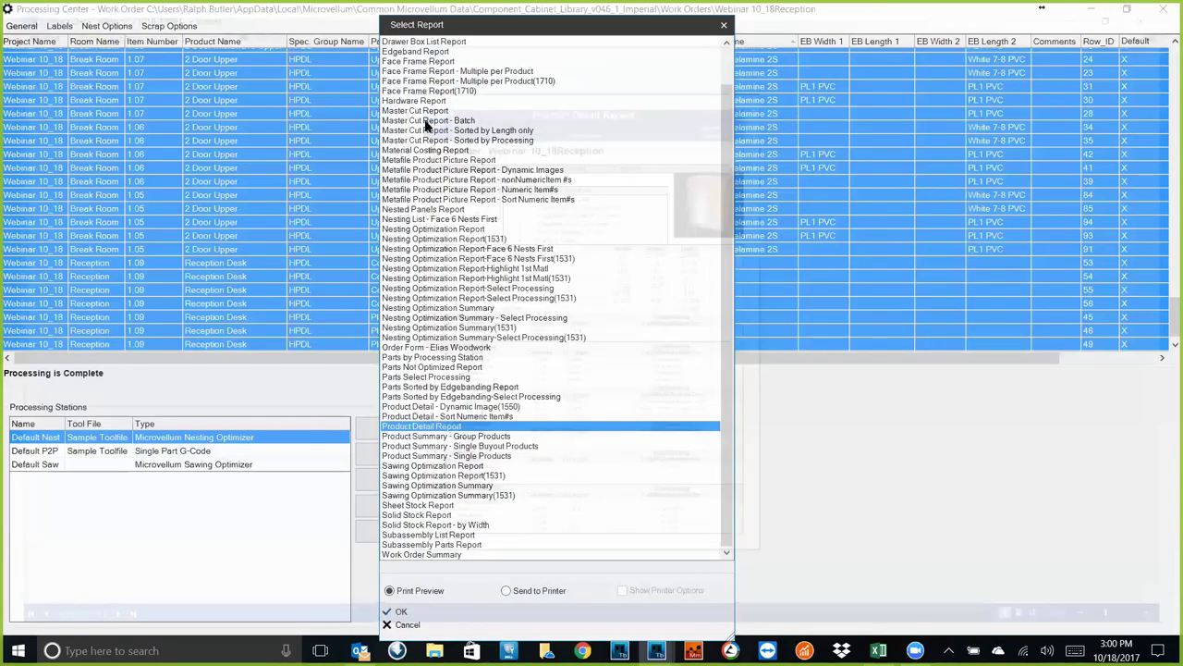
# - Preview the Master Cut Report at 90% zoom, review the cut parts by material through page 3, and close it along with the report list
pyautogui.click(428, 111)
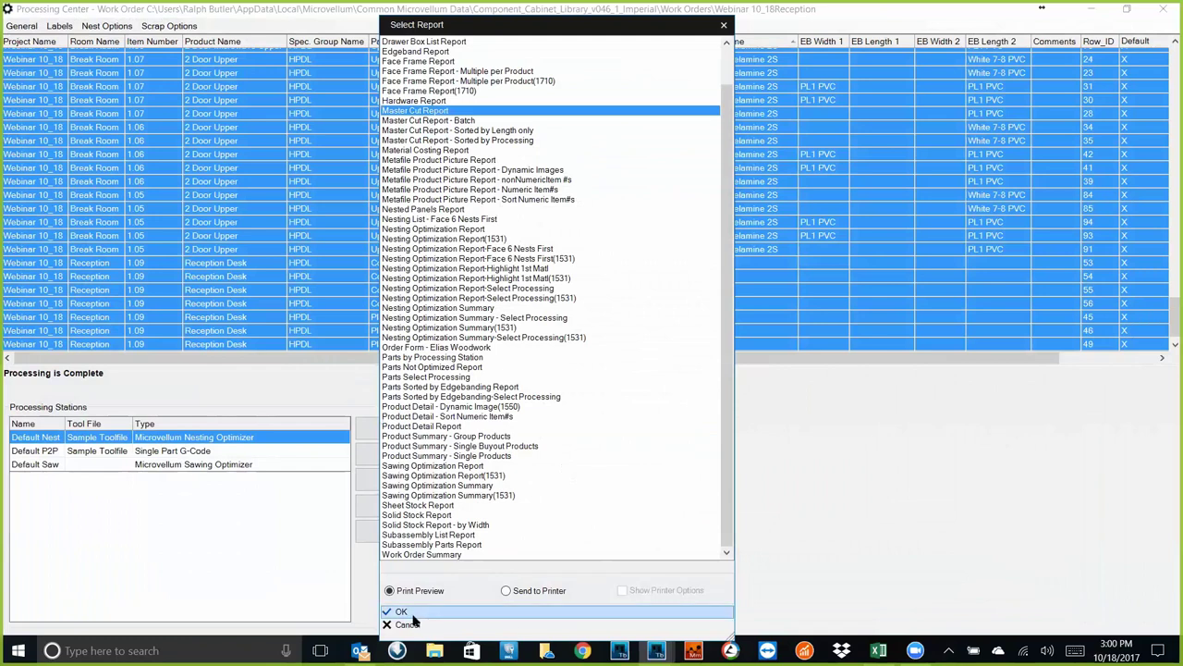
pyautogui.press('Return')
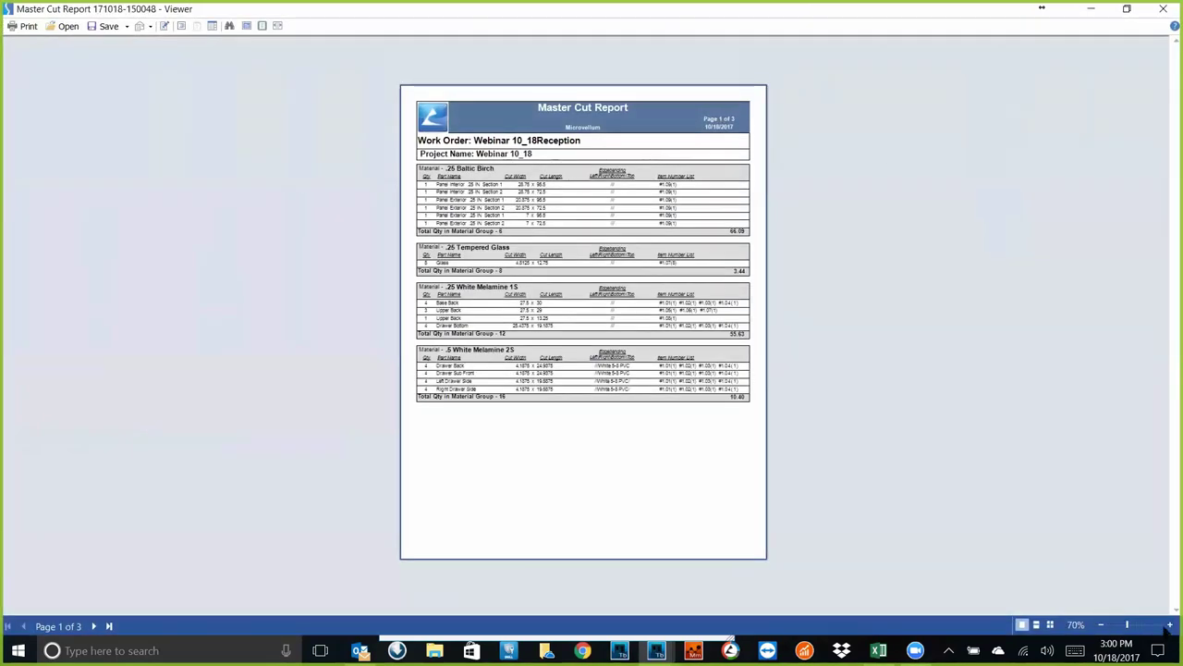
pyautogui.click(1168, 626)
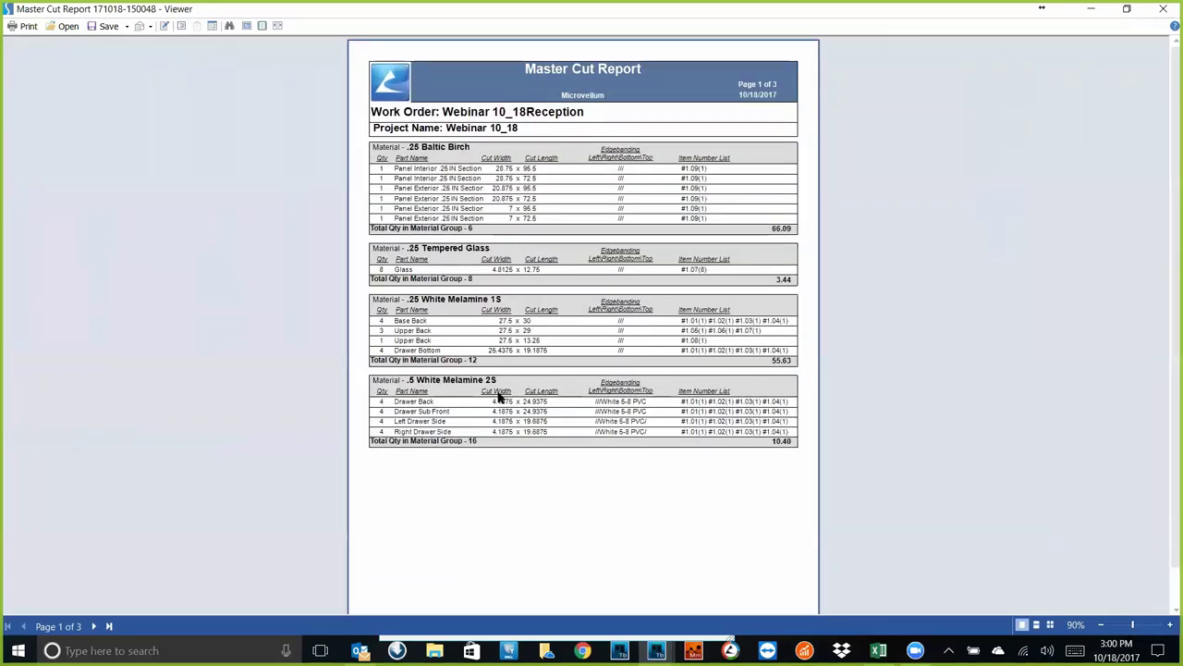
pyautogui.scroll(-3, 499, 407)
pyautogui.scroll(-3, 499, 412)
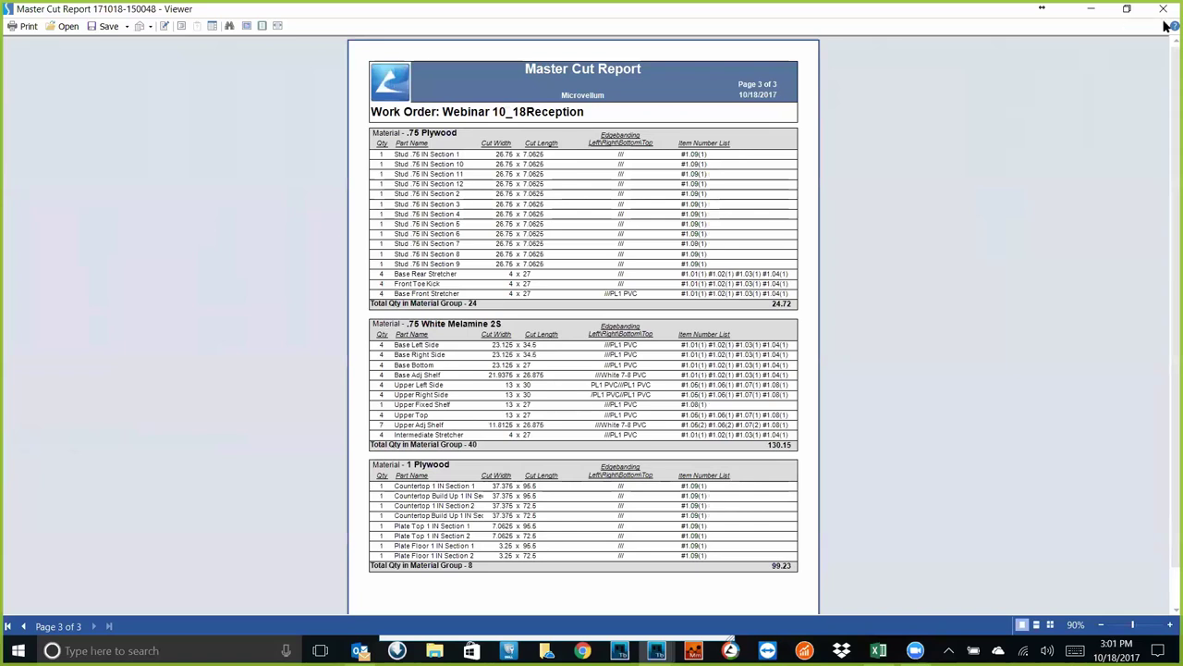
pyautogui.hotkey('alt', 'F4')
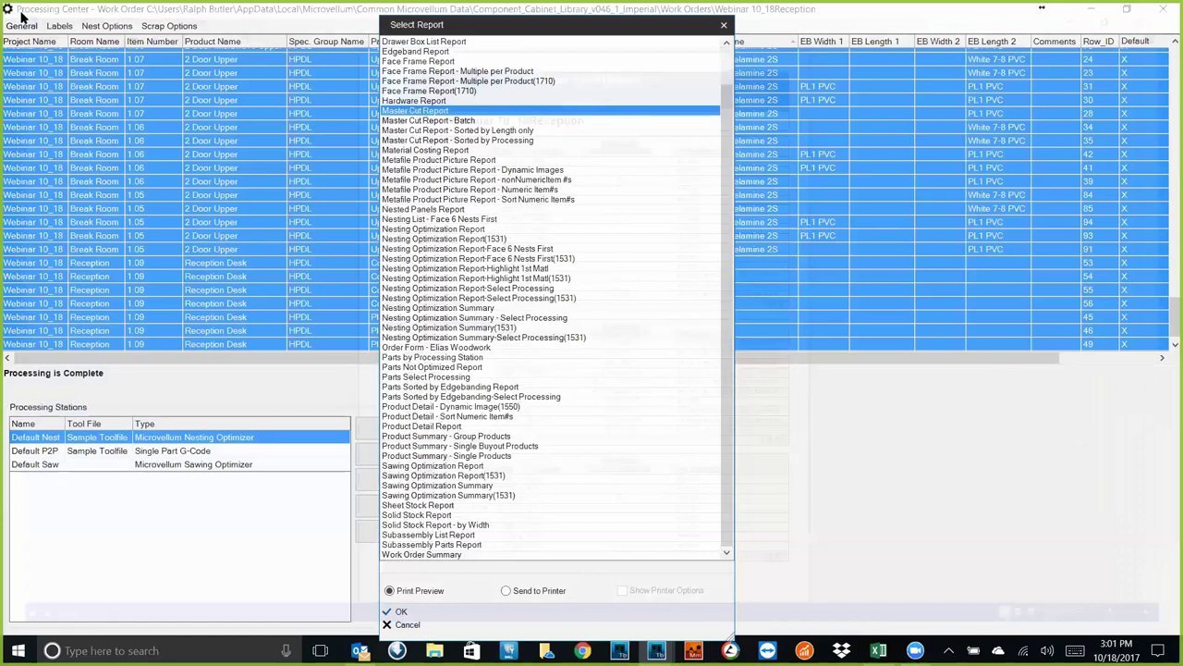
pyautogui.press('Escape')
# - Preview the product labels for the work order, review the Break Room and Reception Desk labels, and close the preview
pyautogui.click(63, 27)
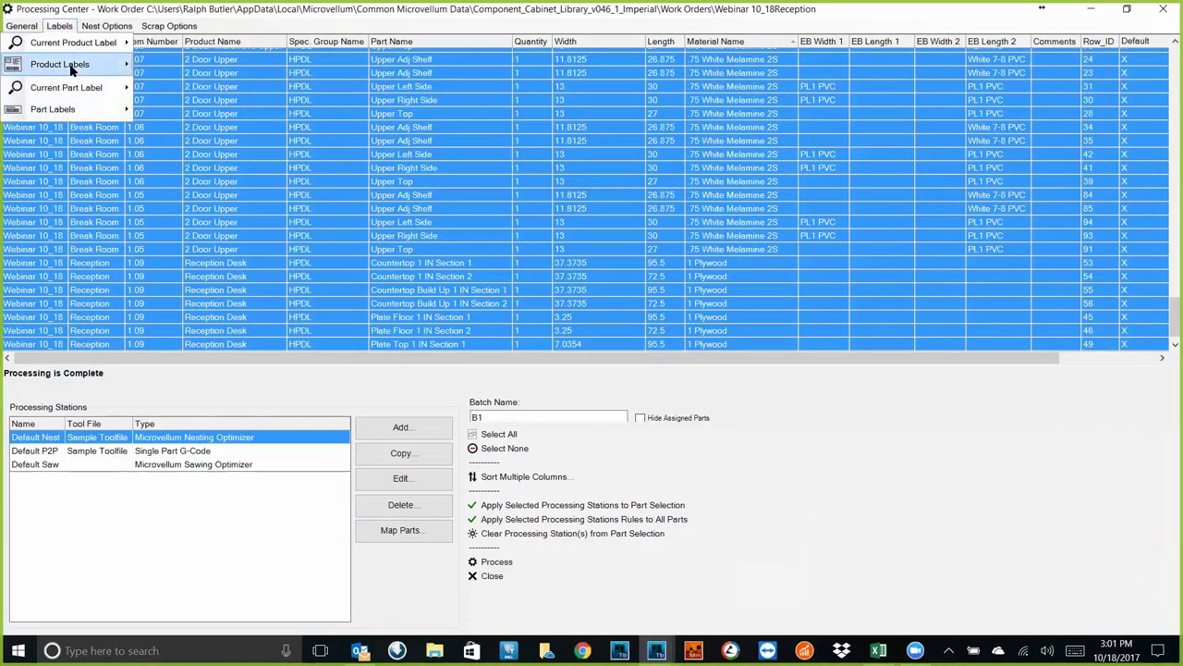
pyautogui.click(71, 65)
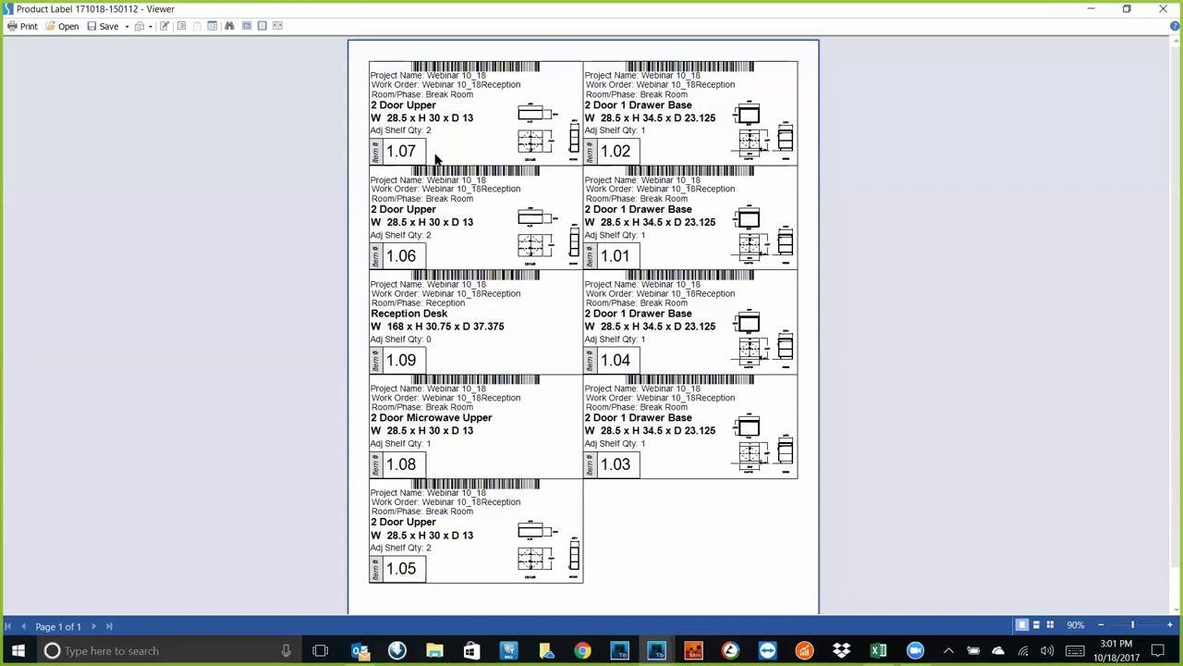
pyautogui.hotkey('alt', 'F4')
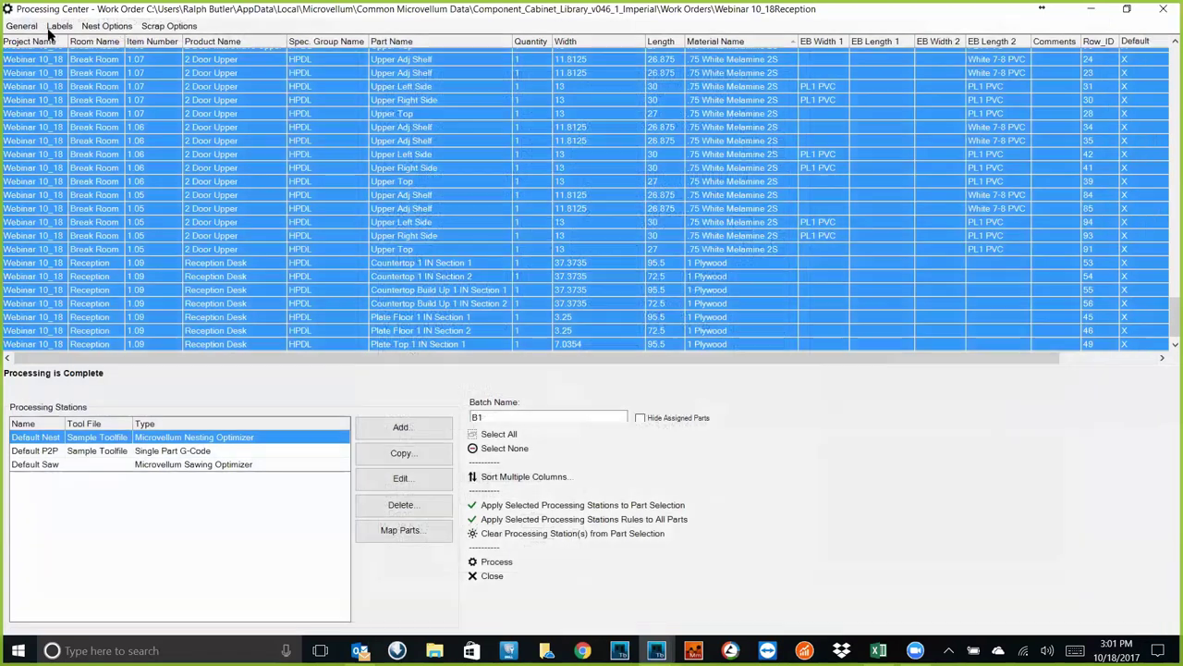
pyautogui.click(59, 25)
pyautogui.moveTo(61, 112)
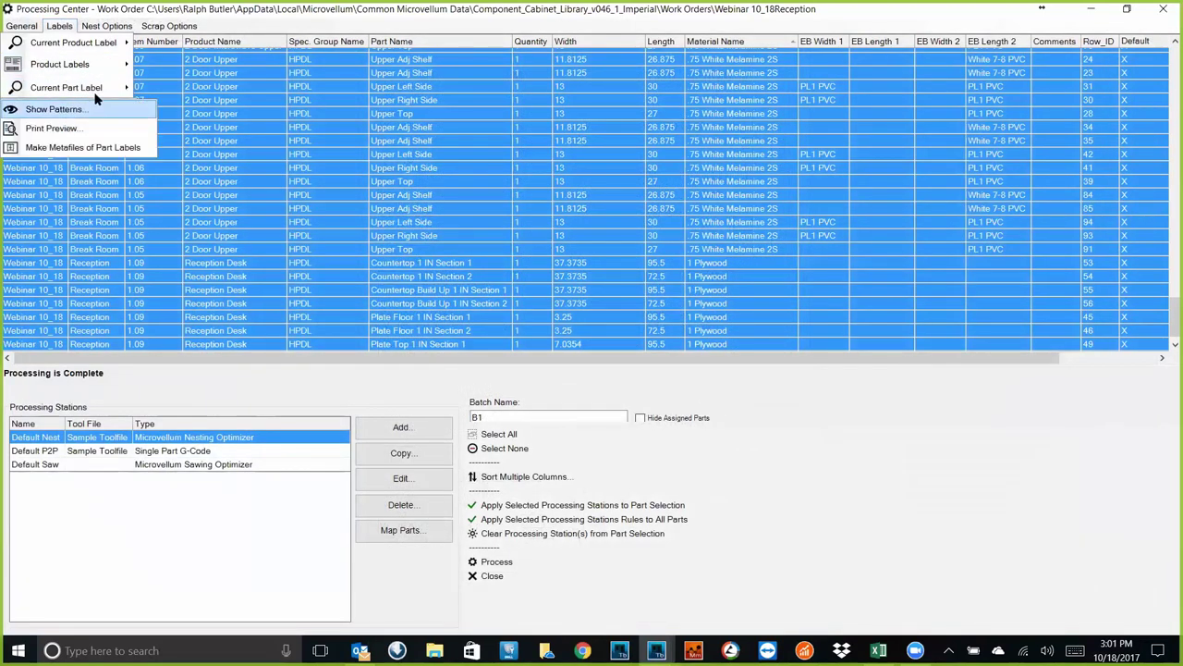
pyautogui.moveTo(69, 87)
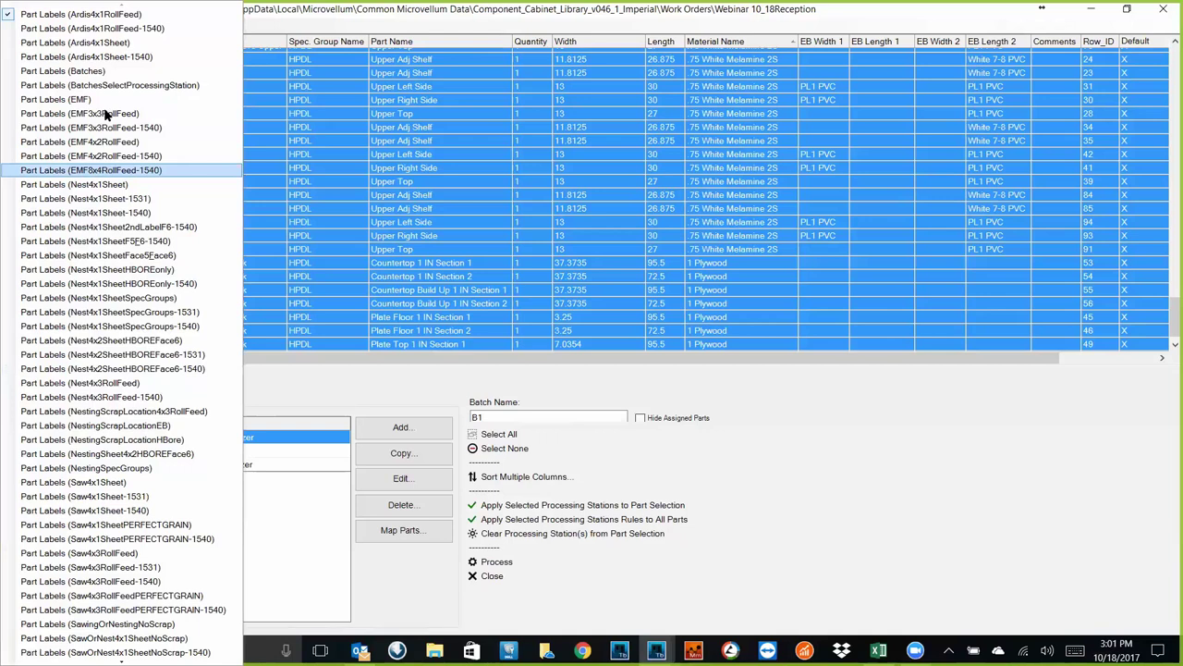
pyautogui.click(311, 141)
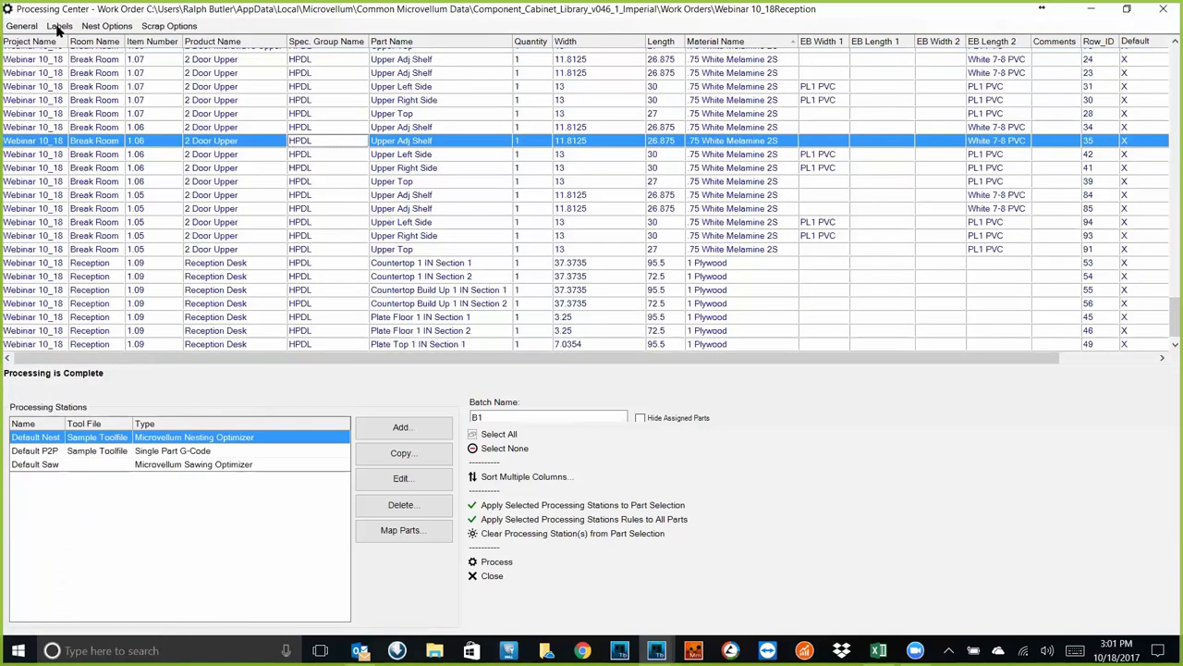
# - Show the Microvellum nest label patterns, inspect the .25 Baltic Birch sheets, and preview the part label for the 1.04 Base Back
pyautogui.click(58, 26)
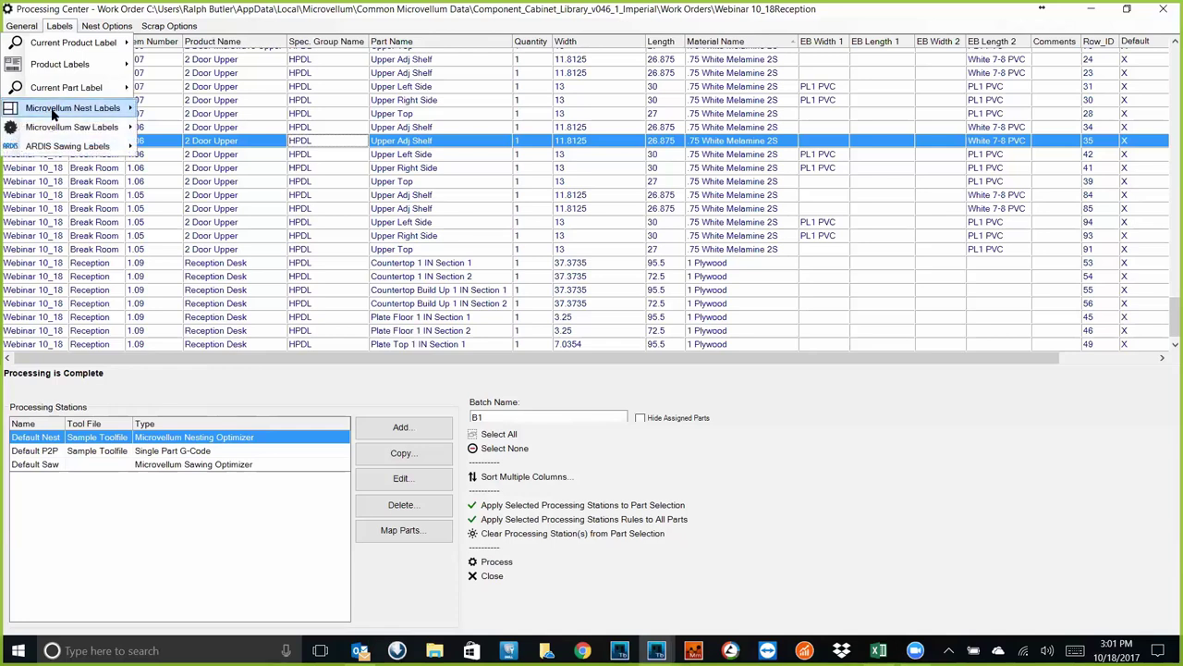
pyautogui.click(53, 110)
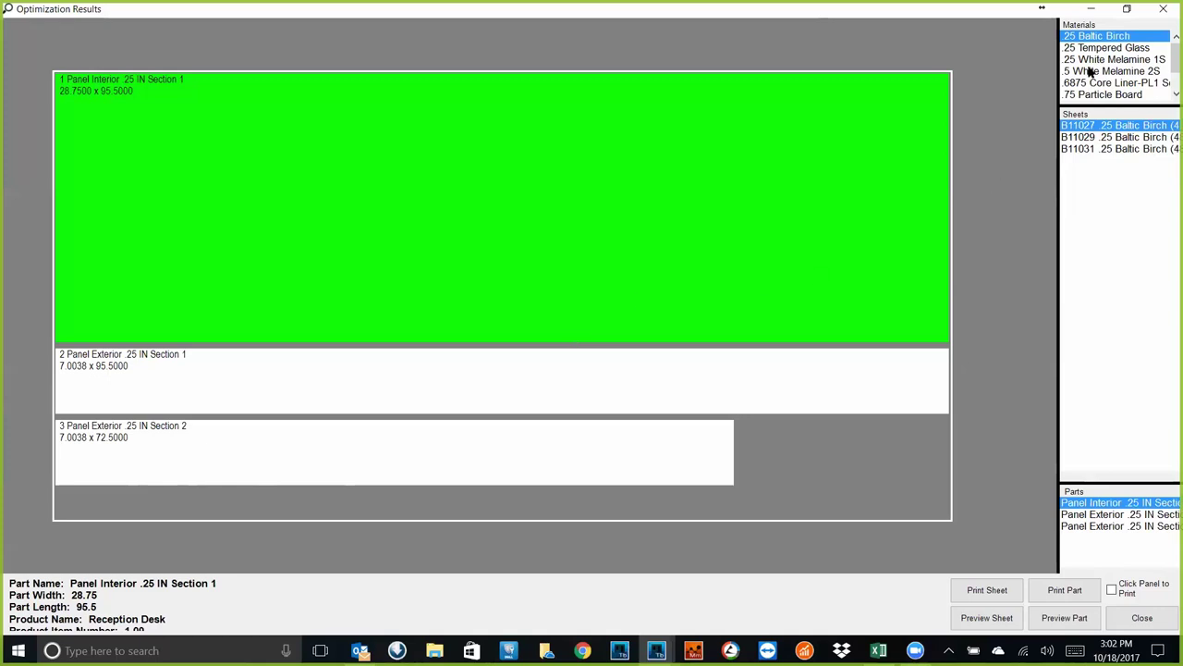
pyautogui.click(1097, 138)
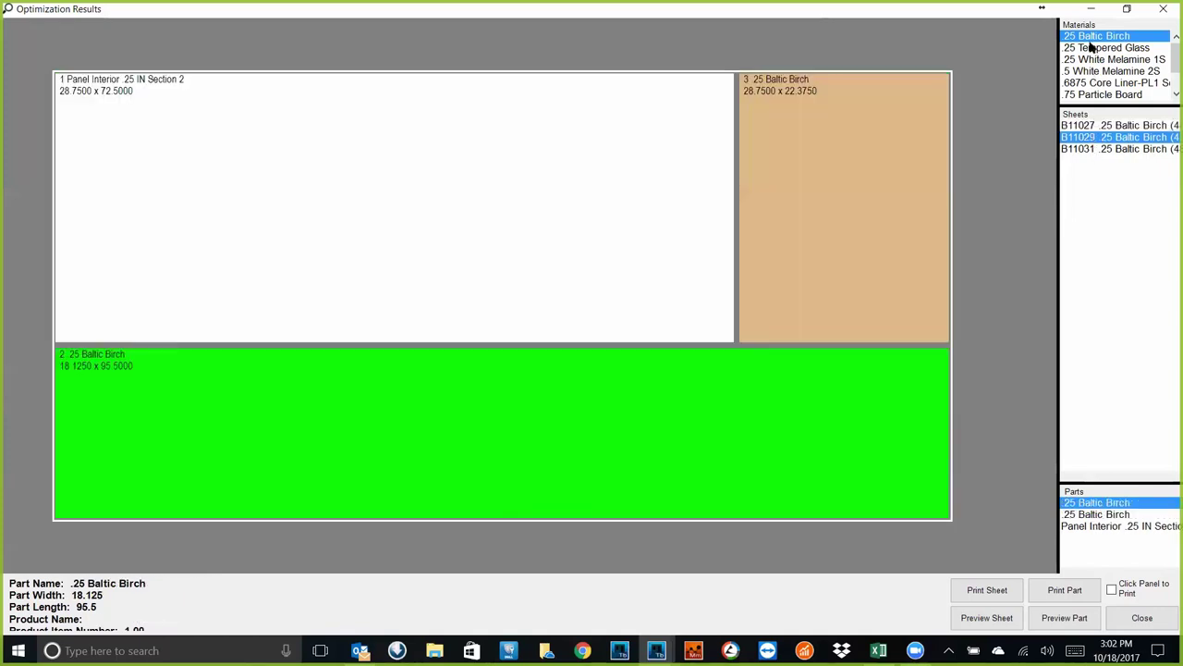
pyautogui.click(1093, 48)
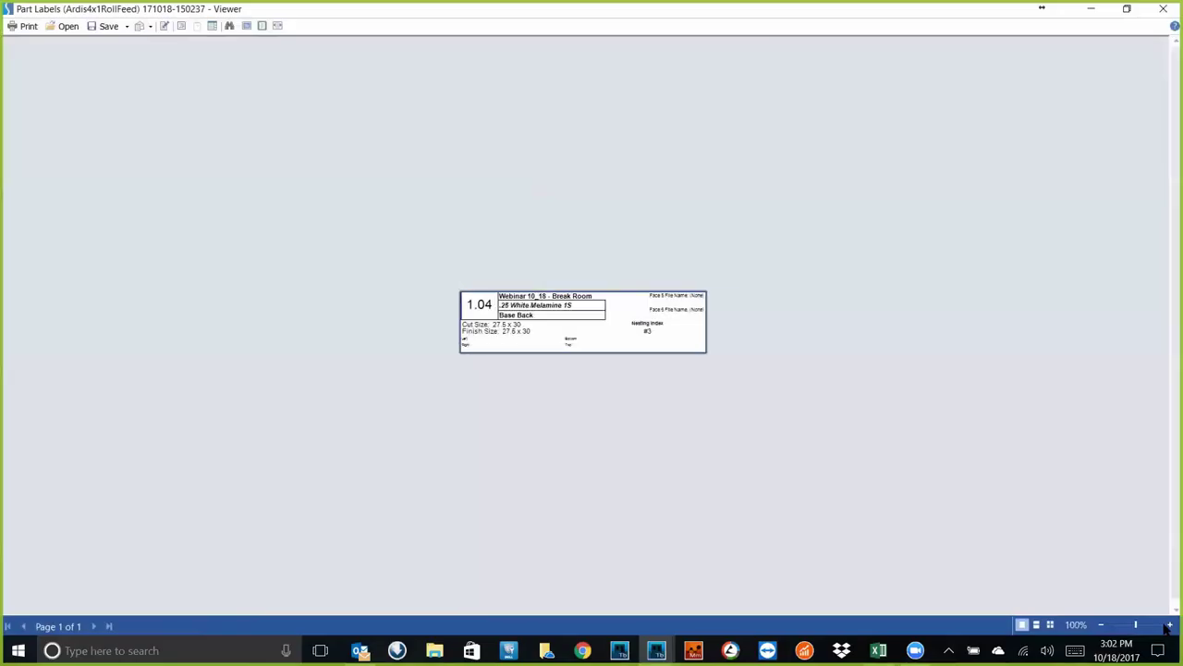
pyautogui.click(1168, 627)
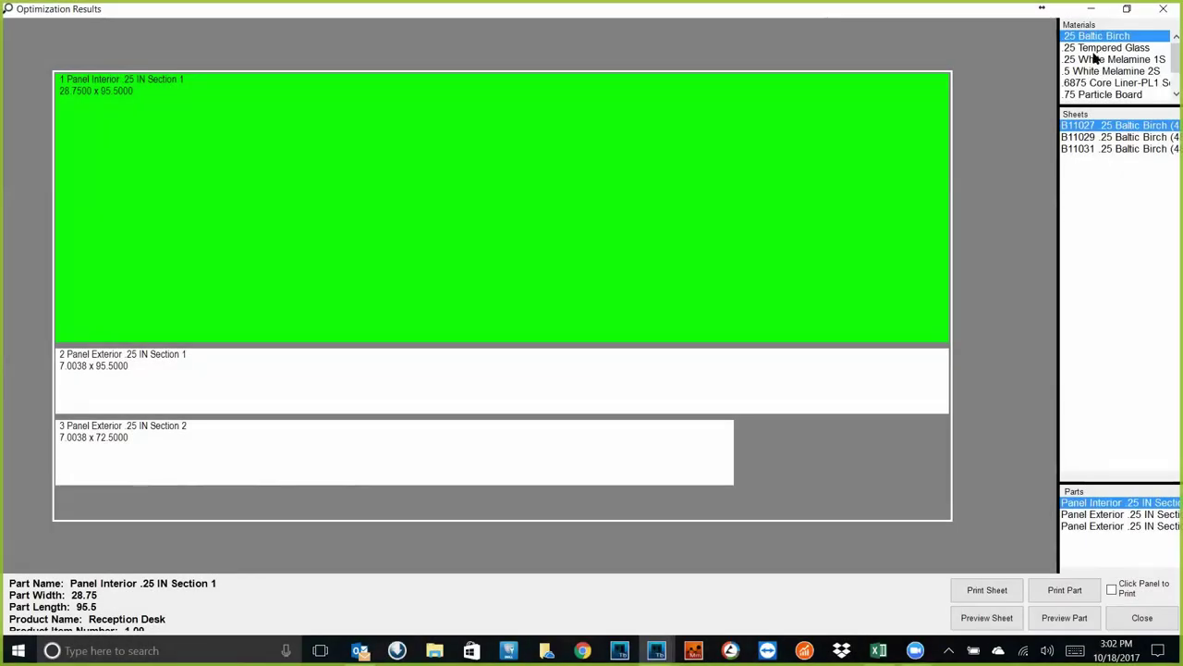
pyautogui.click(1096, 137)
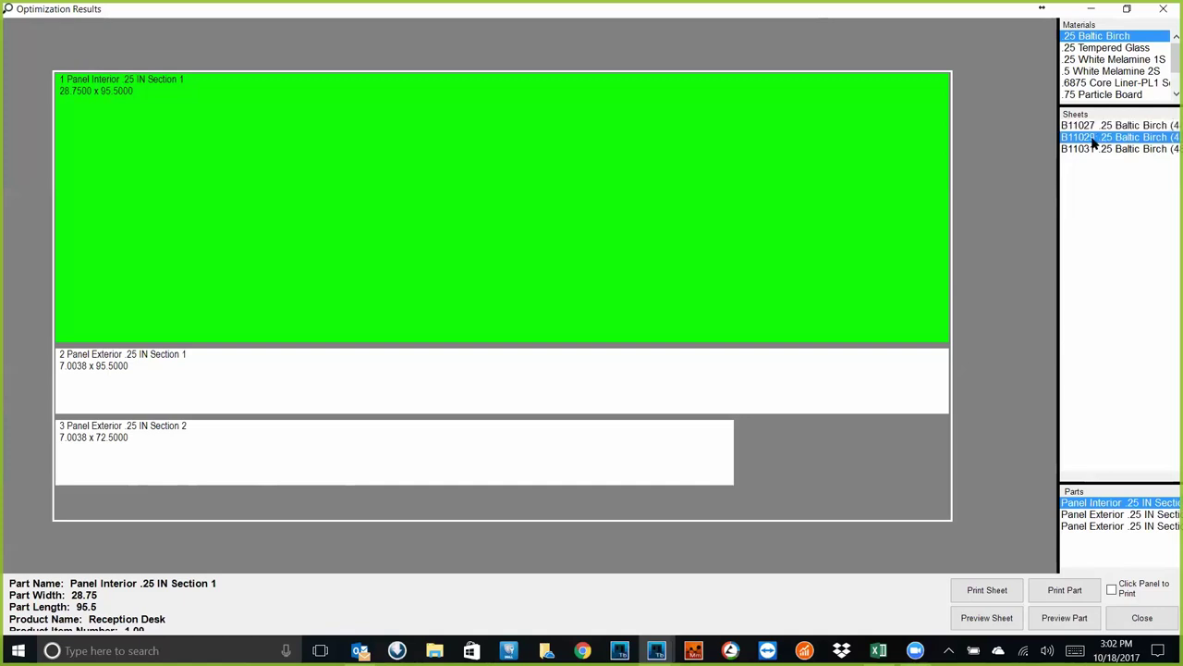
pyautogui.click(1093, 48)
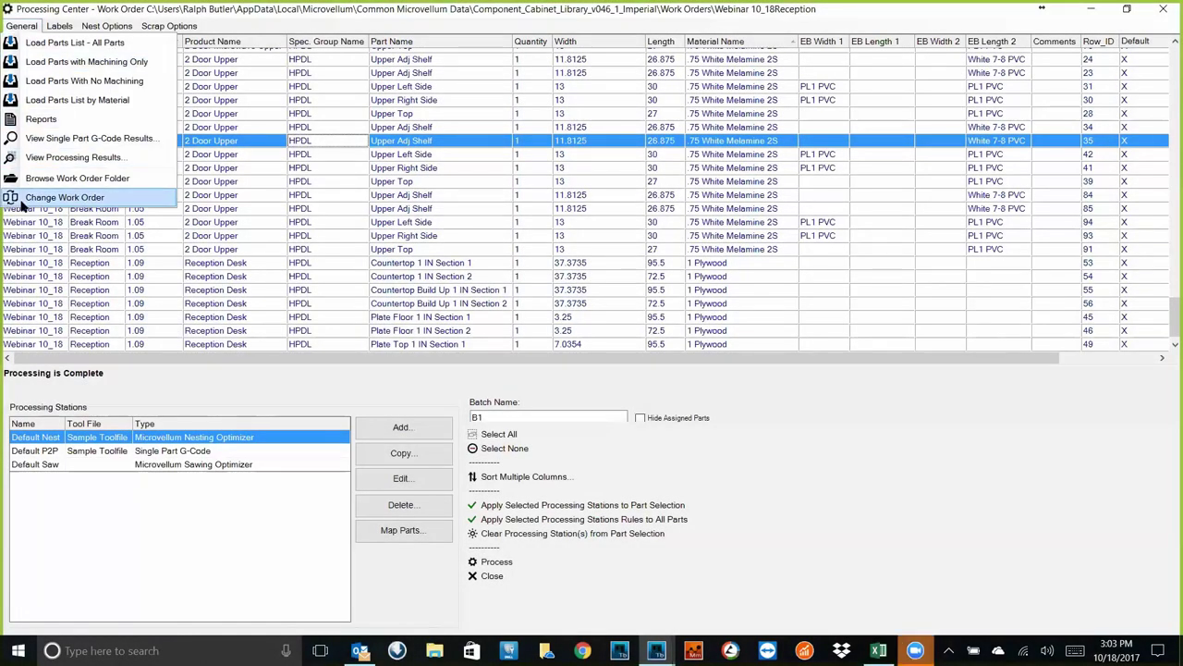
# - Open the nest drawing Composite.DWG from the Default Nest folder of batch B1
pyautogui.moveTo(106, 27)
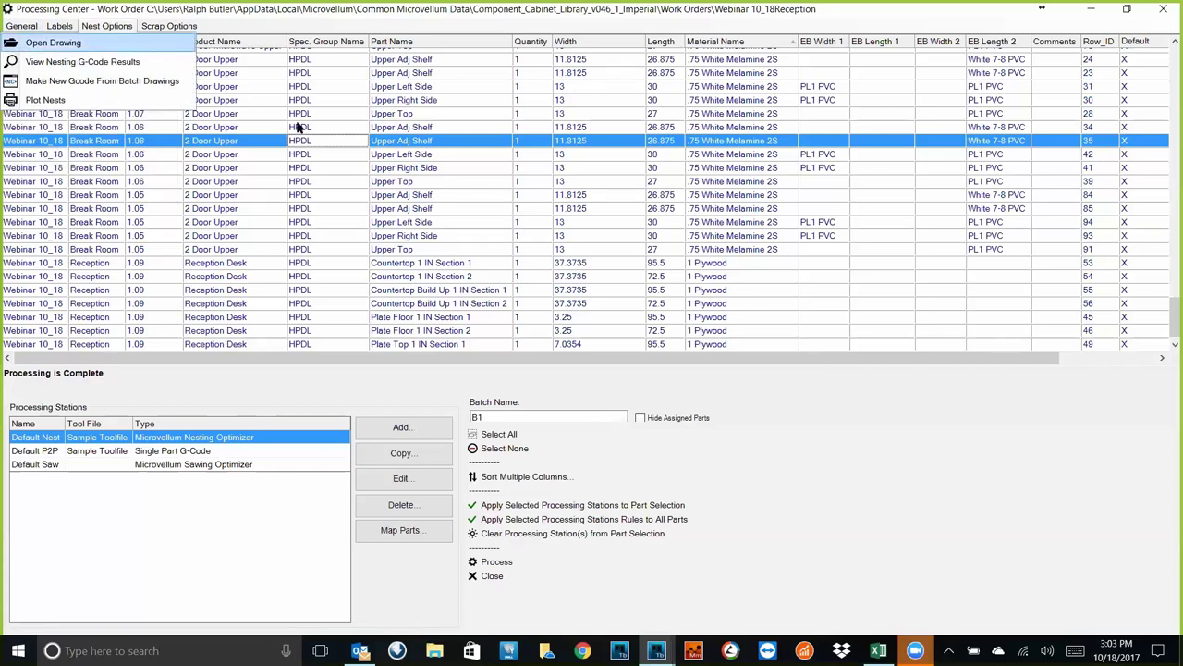
pyautogui.click(77, 42)
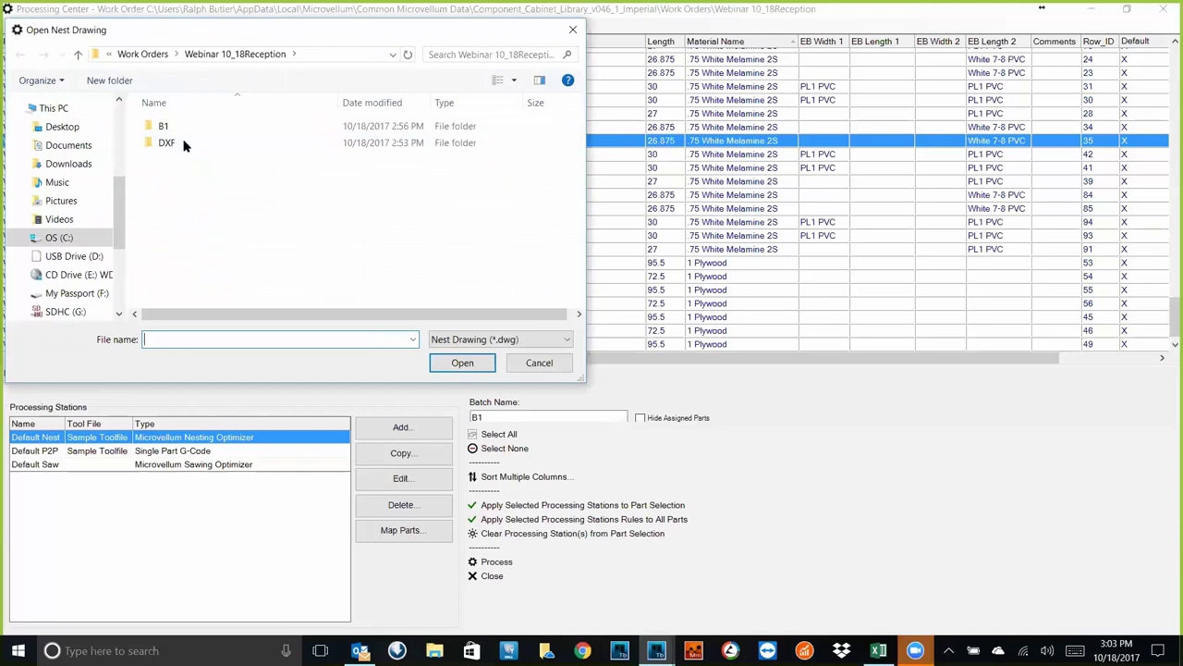
pyautogui.doubleClick(180, 126)
pyautogui.doubleClick(179, 126)
pyautogui.click(193, 276)
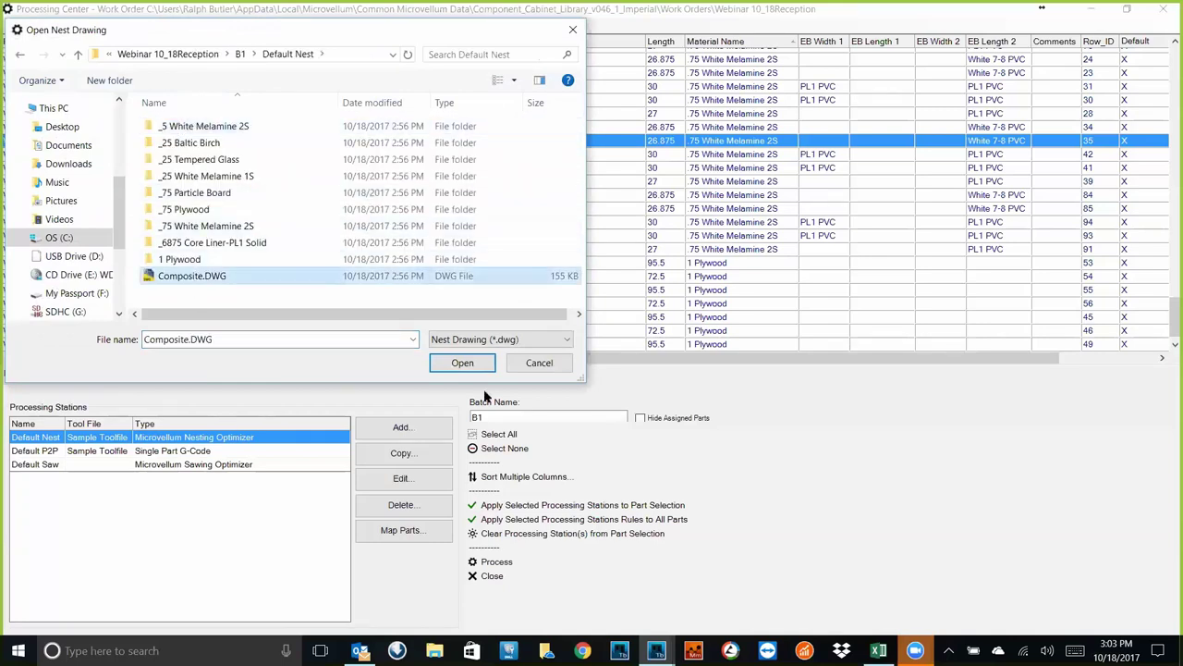
pyautogui.click(455, 365)
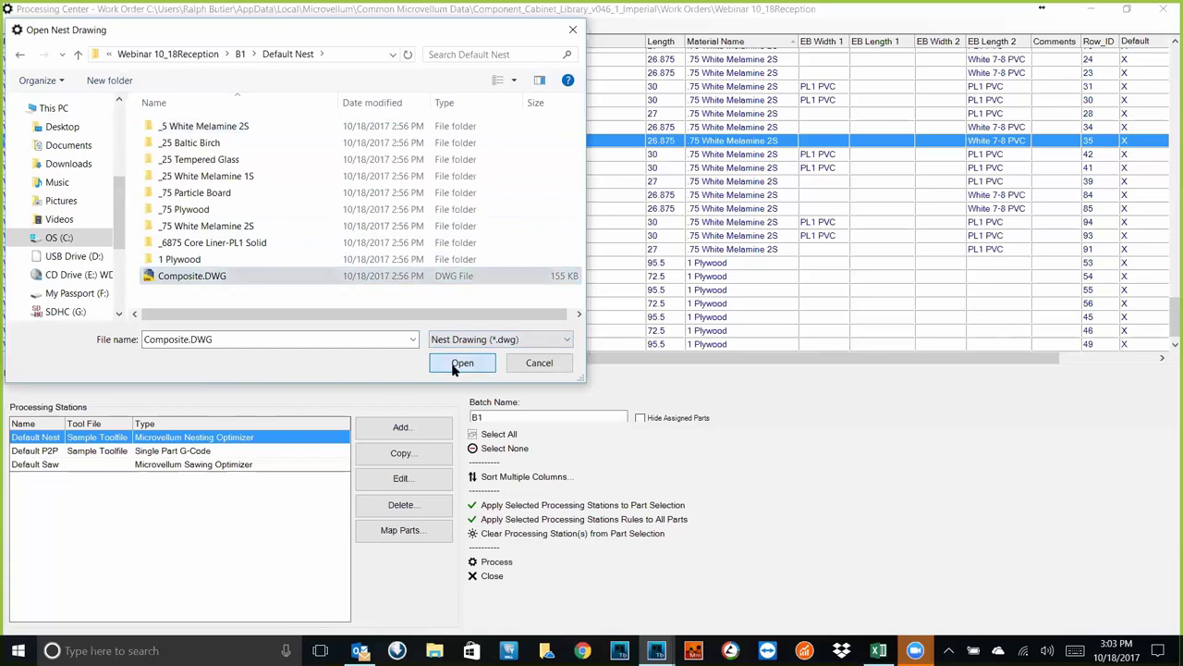
# - Examine the nested sheet layouts in the composite drawing, closing in on the part labels and machining around the 1.01 Base Bottom
pyautogui.scroll(6, 463, 358)
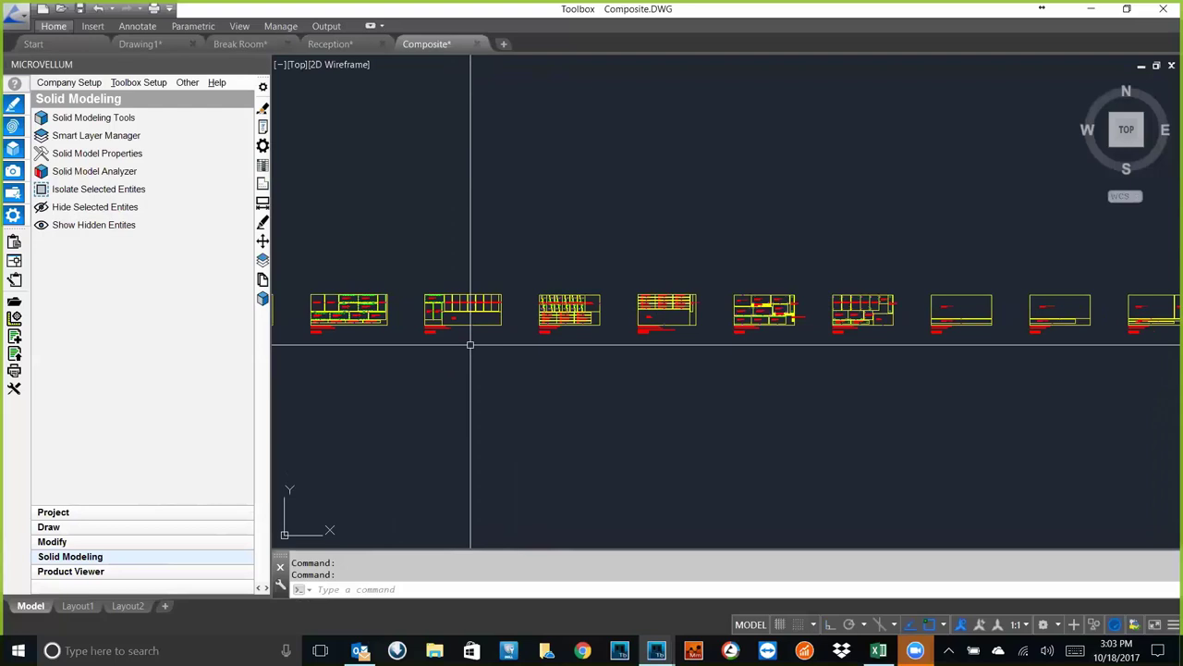
pyautogui.scroll(4, 470, 344)
pyautogui.moveTo(458, 344); pyautogui.dragTo(759, 369, button='middle')
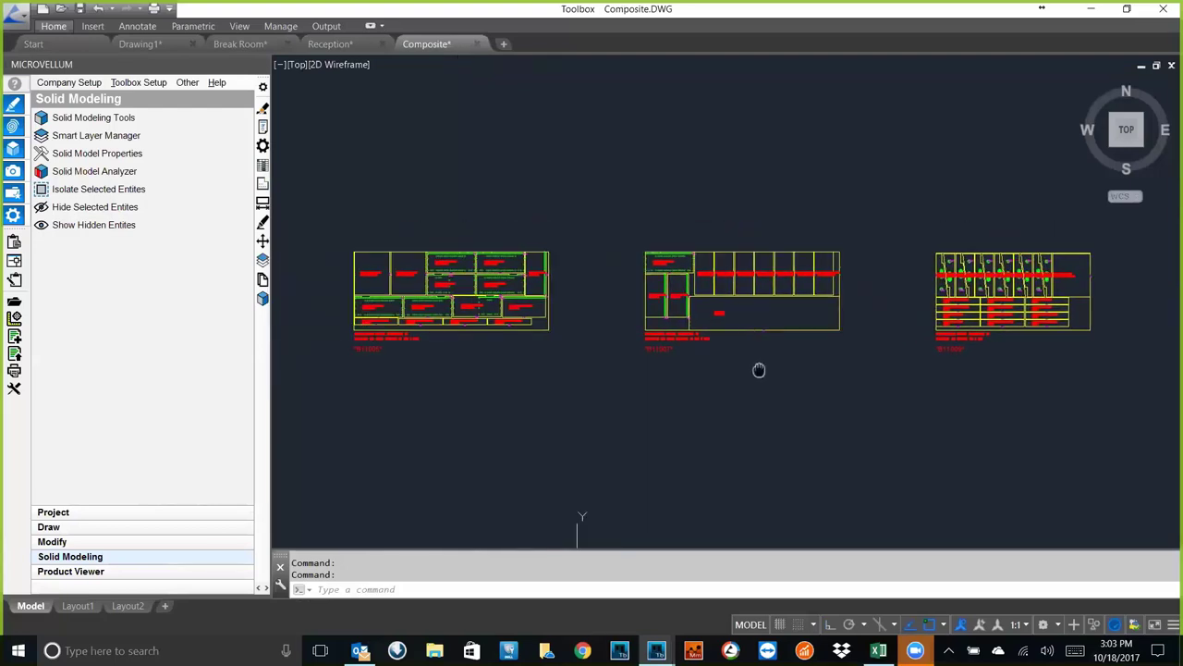
pyautogui.scroll(5, 412, 292)
pyautogui.scroll(4, 597, 343)
pyautogui.scroll(-2, 484, 304)
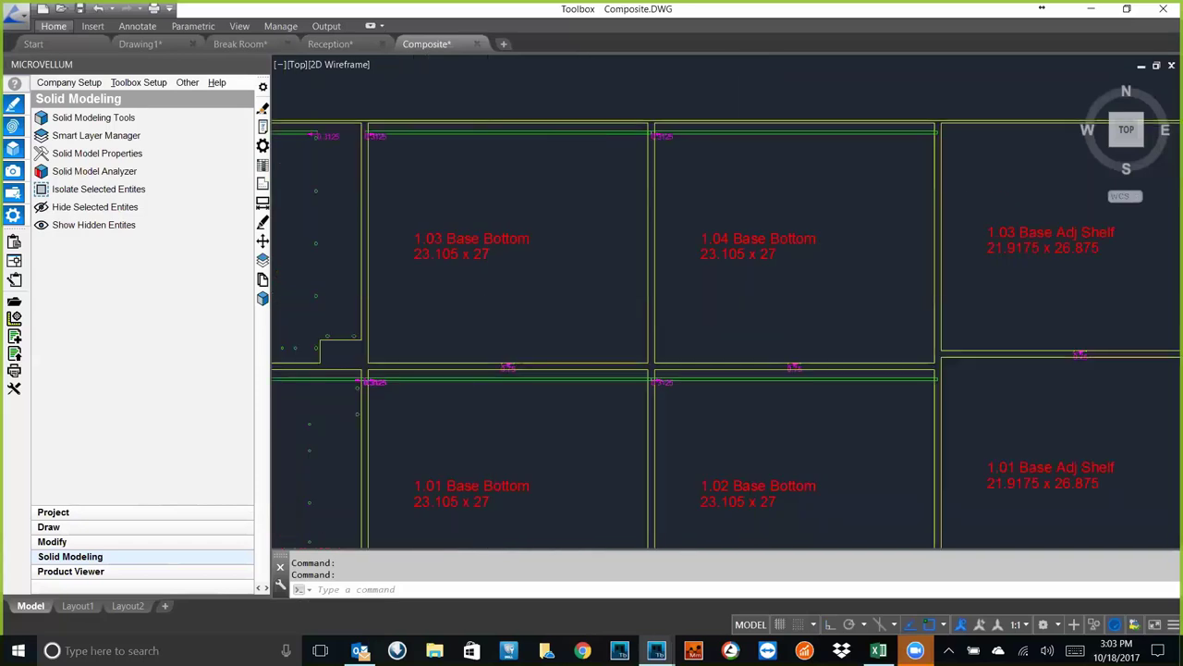
pyautogui.scroll(-2, 508, 376)
pyautogui.scroll(4, 507, 377)
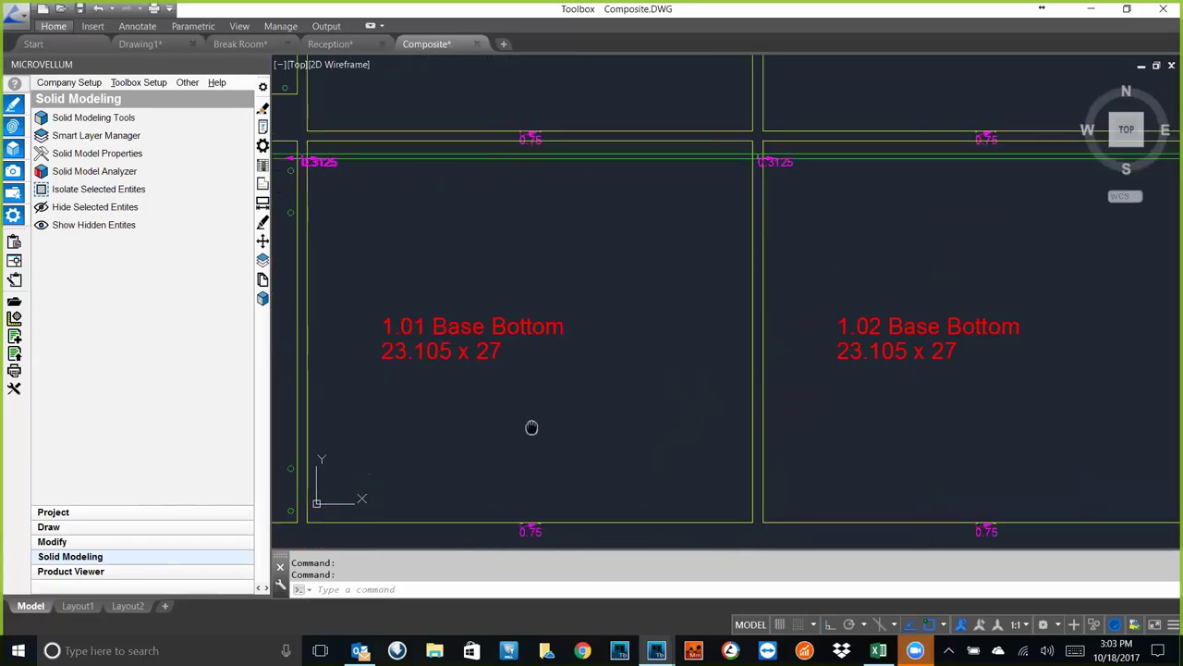
pyautogui.moveTo(554, 389); pyautogui.dragTo(579, 383, button='middle')
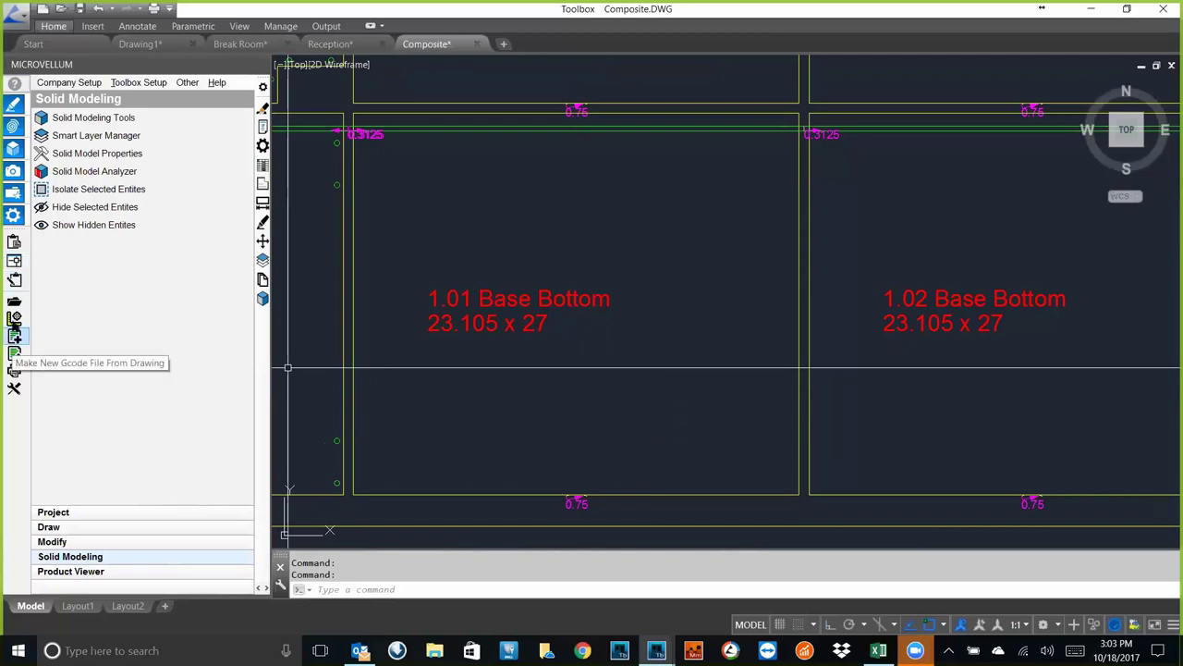
# - Open the 2D Machining Tools, reposition the palette, and choose routing tool 101, Router 1 1/2"
pyautogui.click(14, 317)
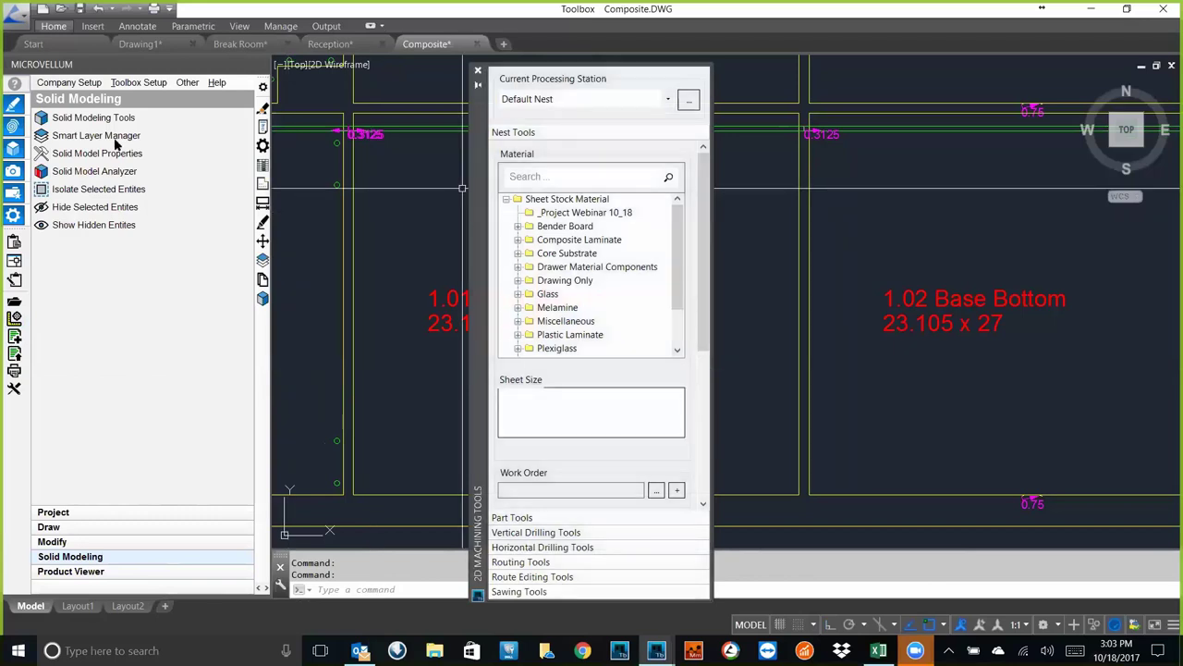
pyautogui.moveTo(455, 251); pyautogui.dragTo(800, 216)
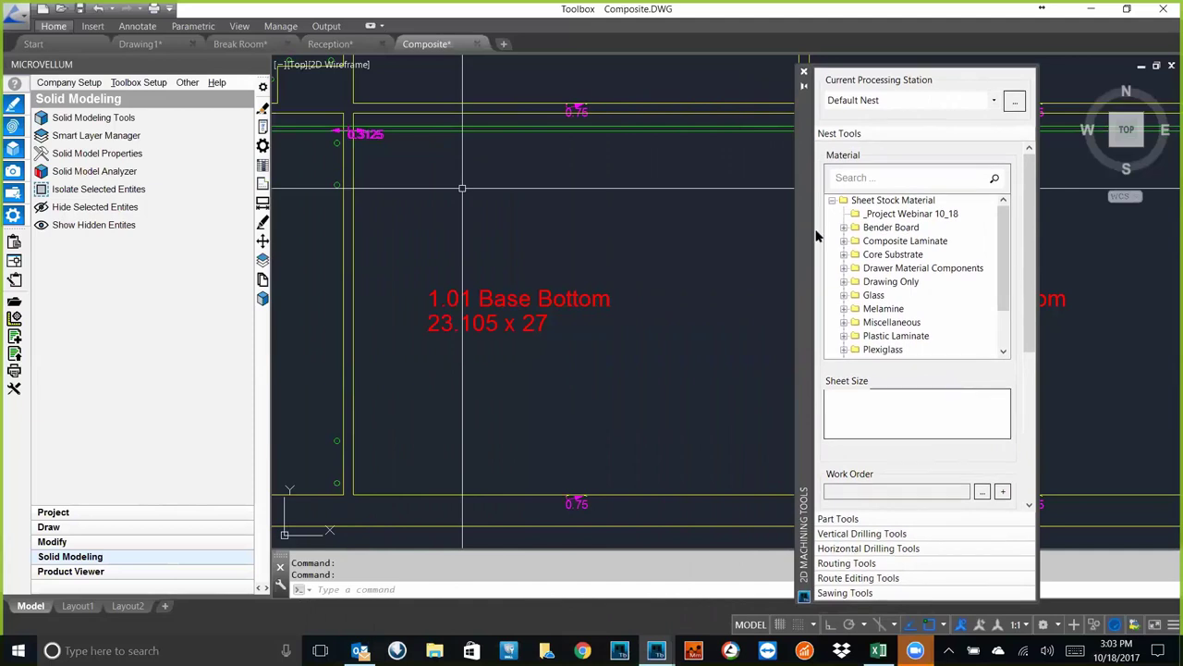
pyautogui.click(843, 563)
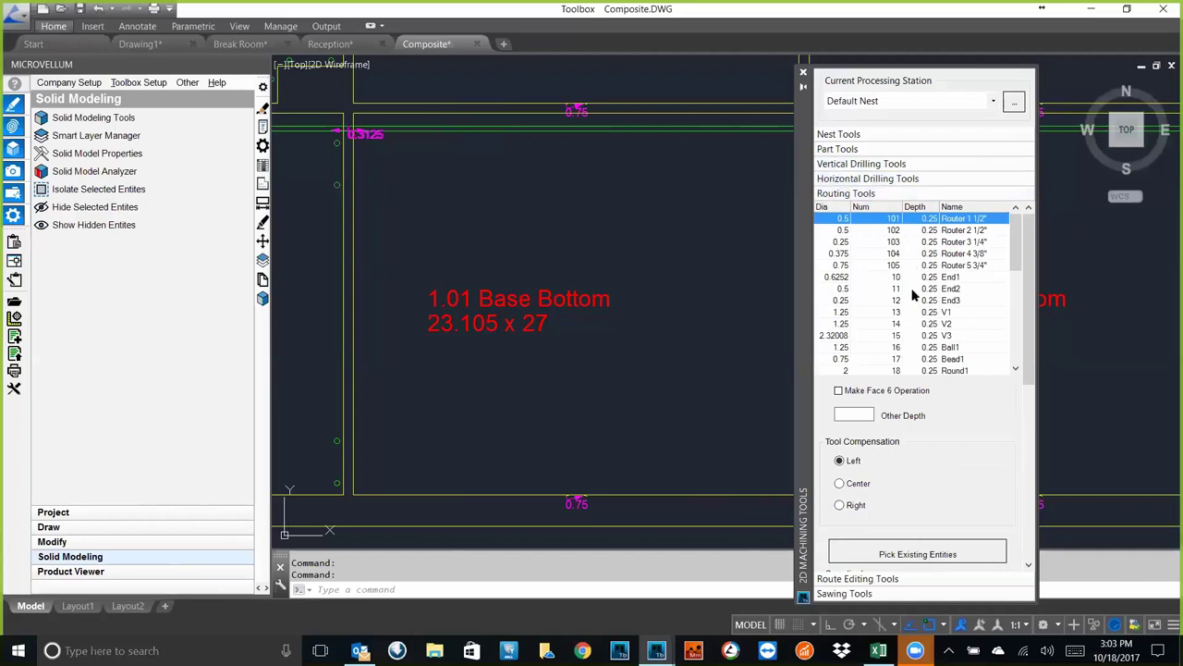
pyautogui.click(883, 220)
# - Draw a rectangular route inside the 1.01 Base Bottom with the Square Cut Out routing macro, using the part's outline as border
pyautogui.moveTo(1030, 339); pyautogui.dragTo(1053, 516)
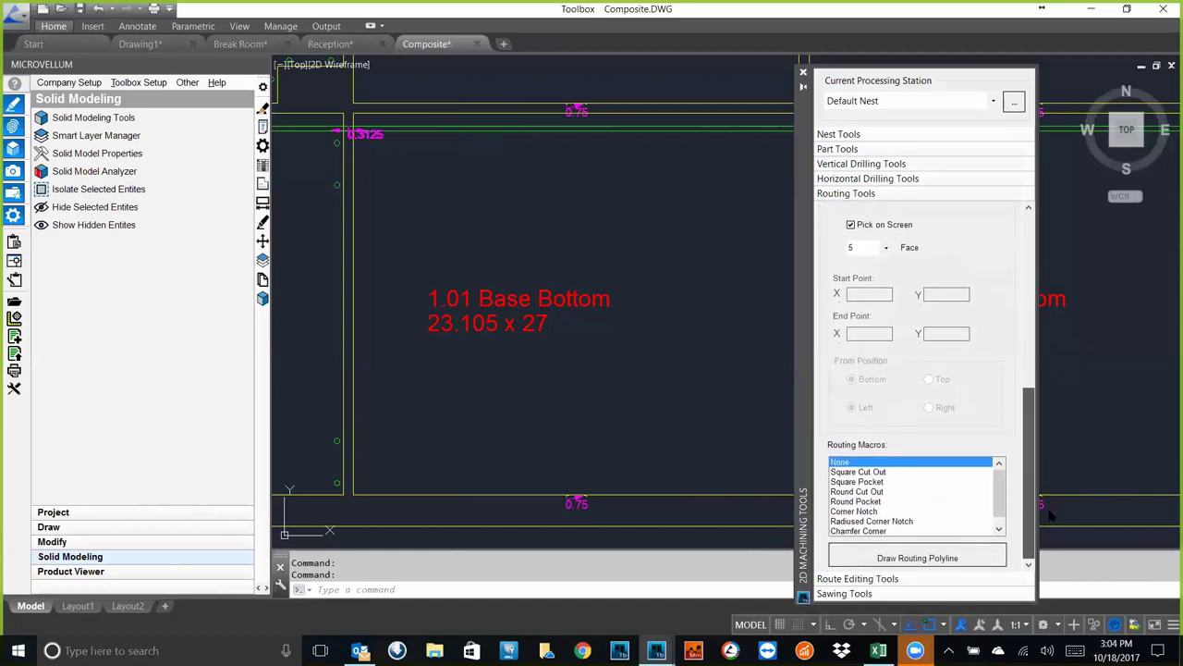
pyautogui.click(841, 471)
pyautogui.scroll(1, 1030, 490)
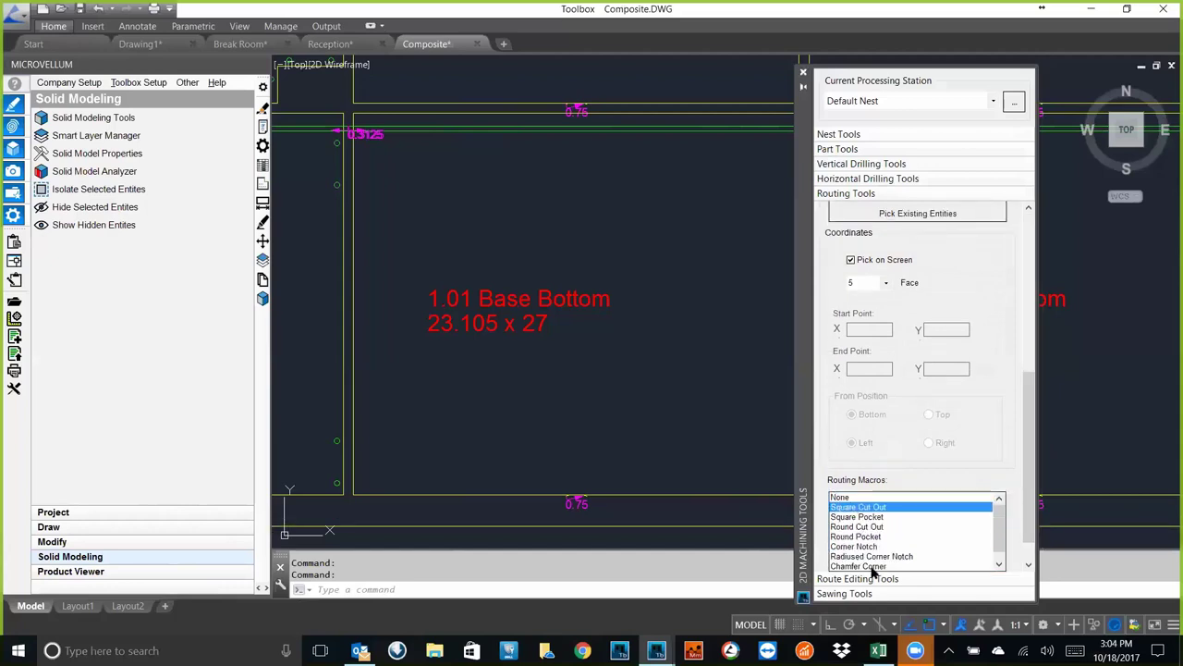
pyautogui.scroll(-1, 1030, 493)
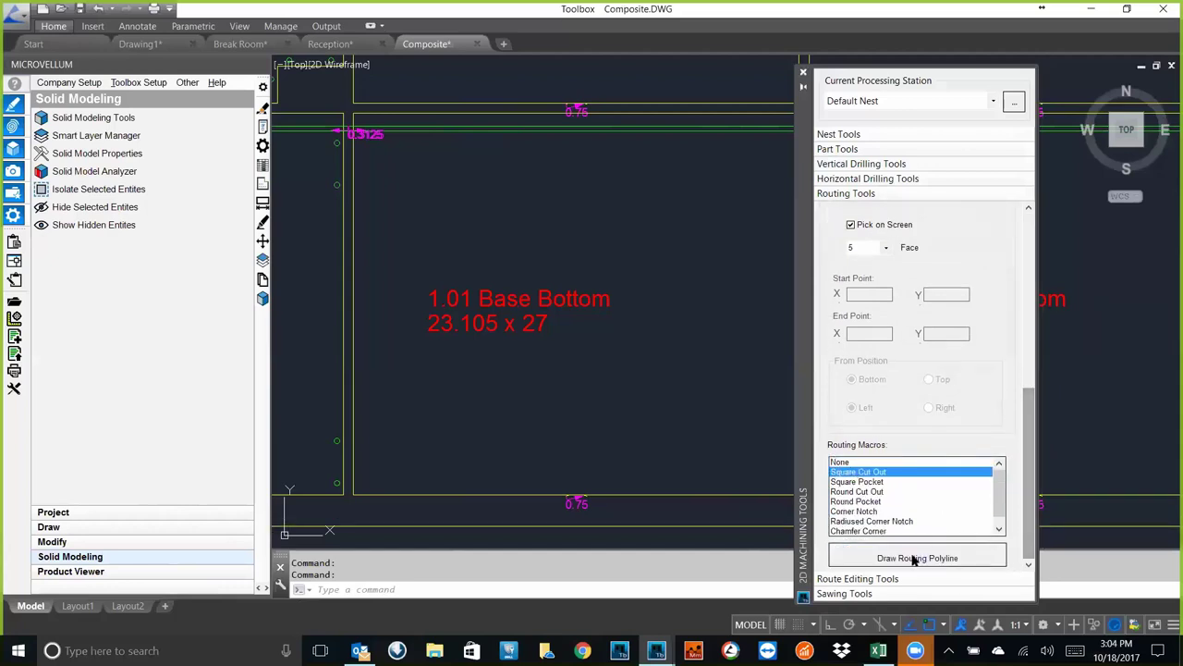
pyautogui.click(911, 558)
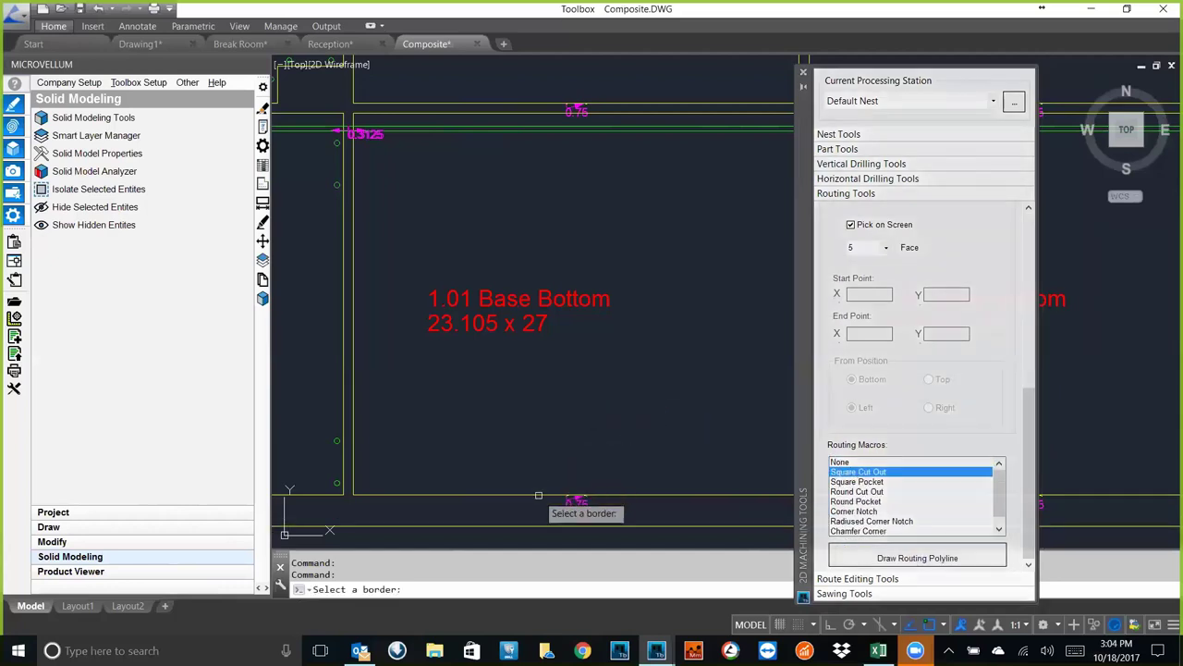
pyautogui.click(541, 495)
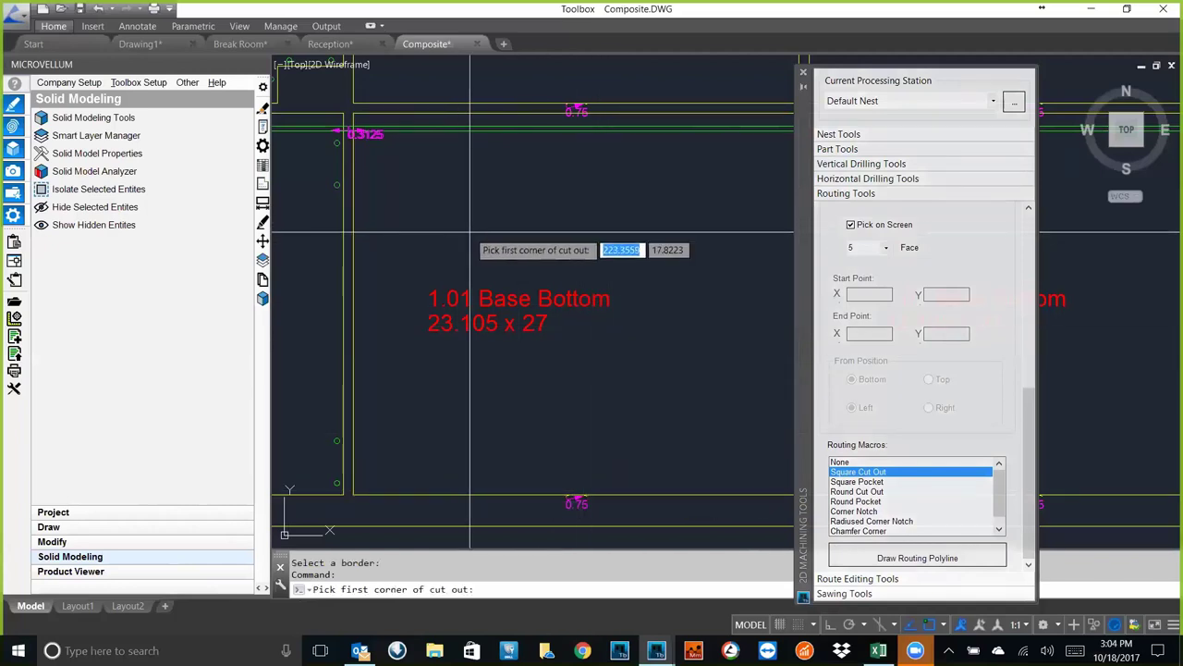
pyautogui.click(432, 207)
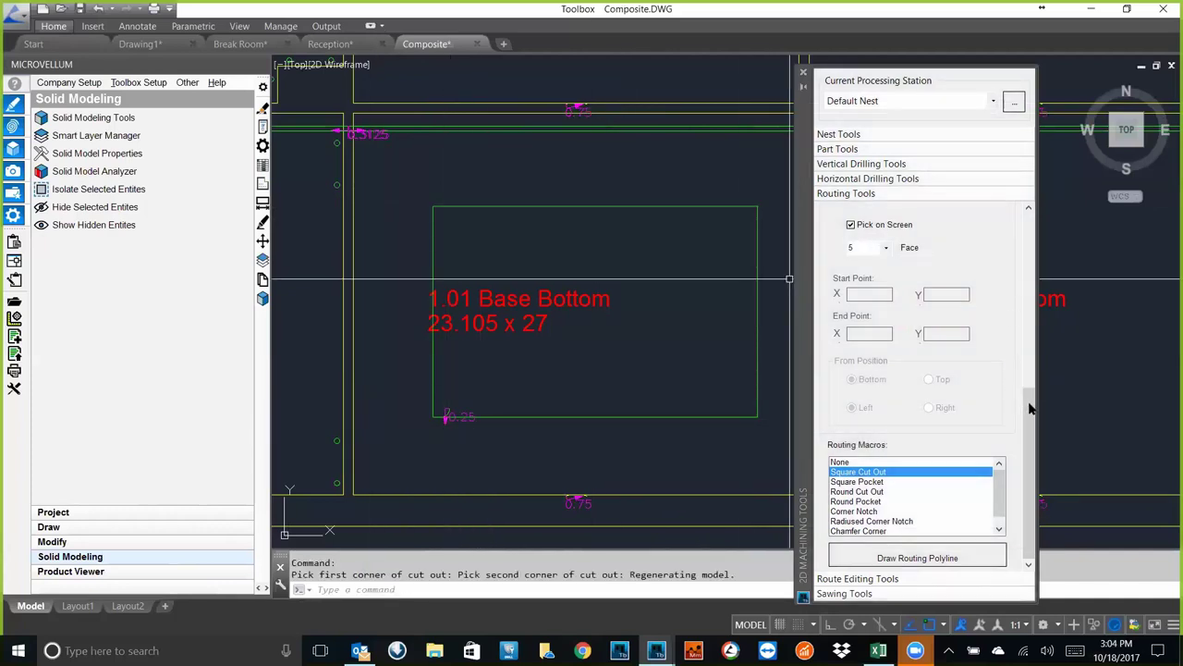
# - Set the routing depth to .765 and reapply the routing to the existing rectangular cutout in the 1.01 Base Bottom
pyautogui.scroll(5, 1016, 402)
pyautogui.scroll(-2, 892, 268)
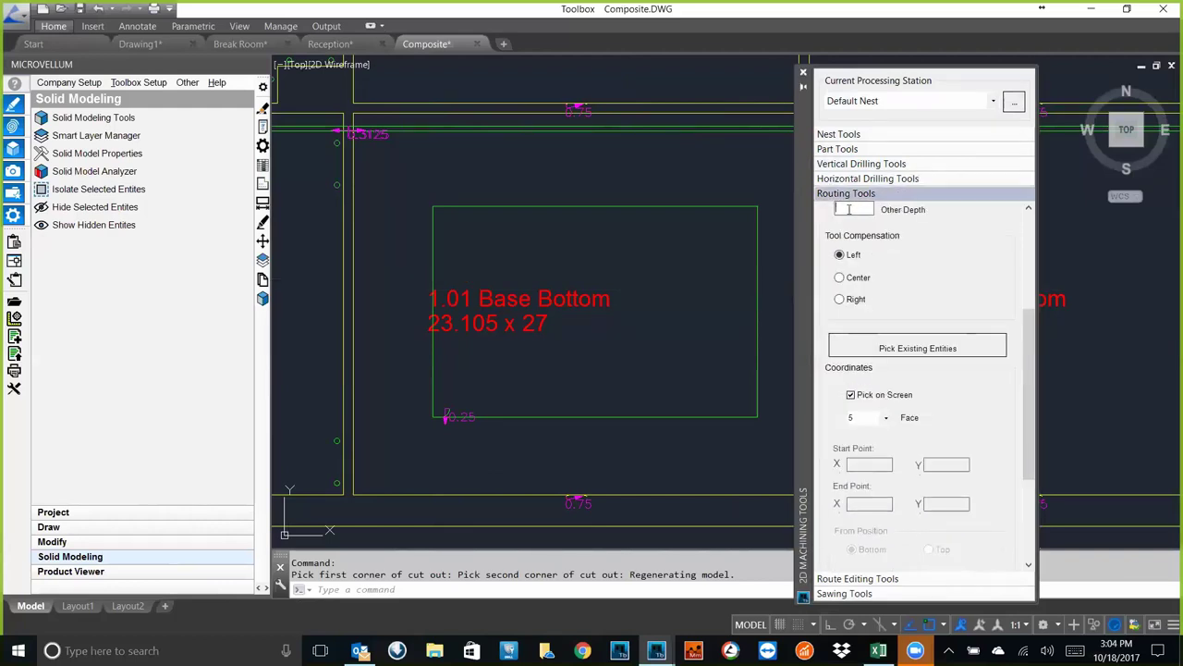
pyautogui.click(838, 208)
pyautogui.write('.765')
pyautogui.click(943, 351)
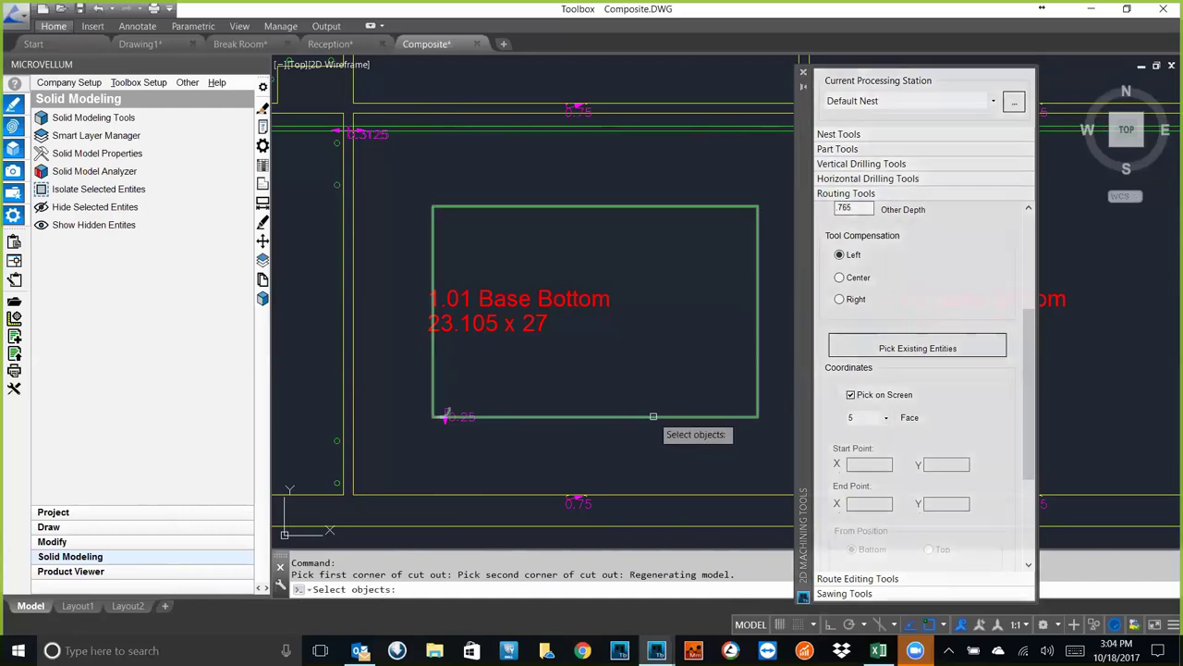
pyautogui.click(652, 417)
pyautogui.press('Return')
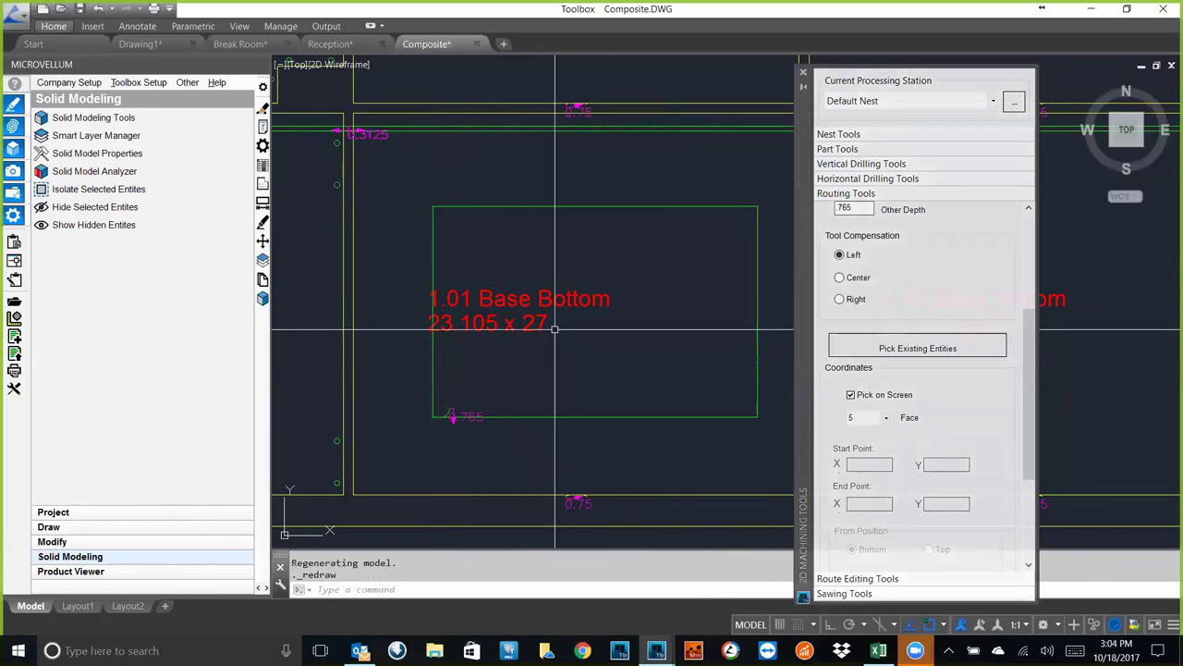
# - Change the cutout's tool compensation to Right, reapply it to the existing route, and close the 2D Machining Tools
pyautogui.click(855, 298)
pyautogui.click(879, 347)
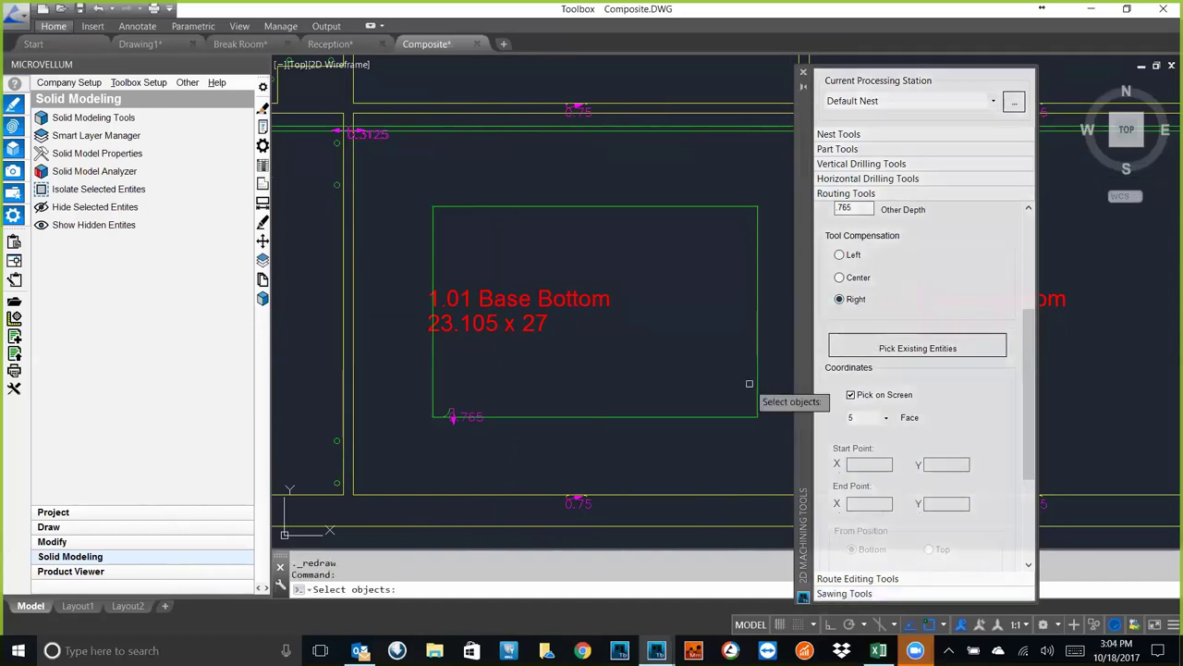
pyautogui.click(699, 415)
pyautogui.press('Return')
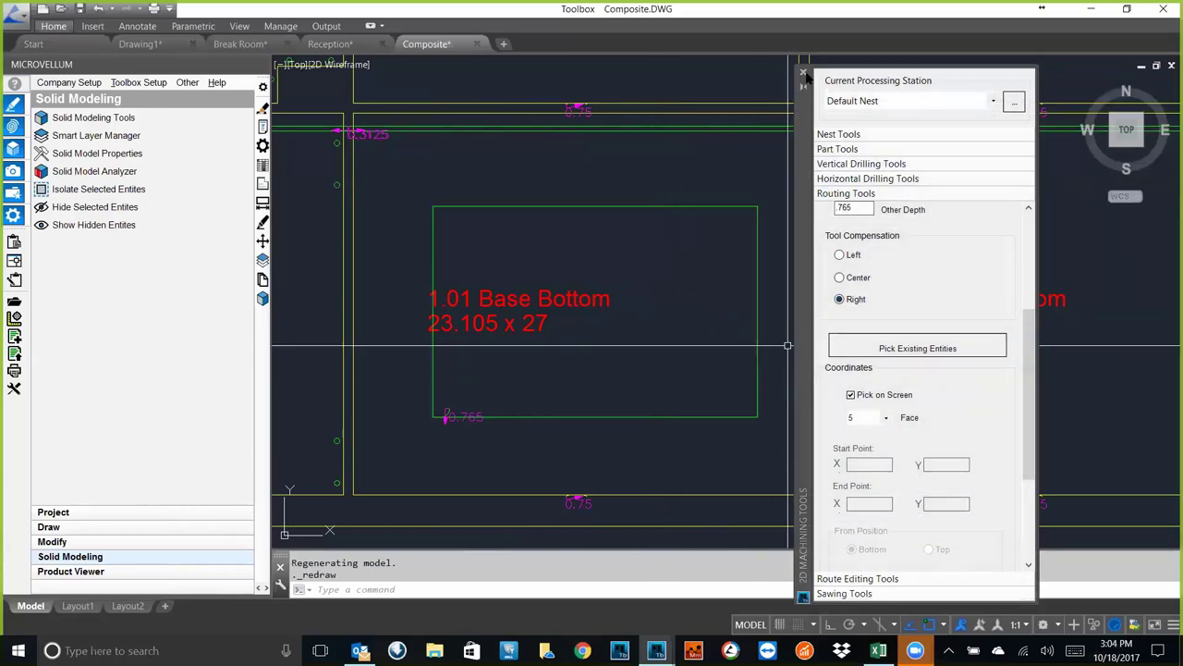
pyautogui.click(802, 72)
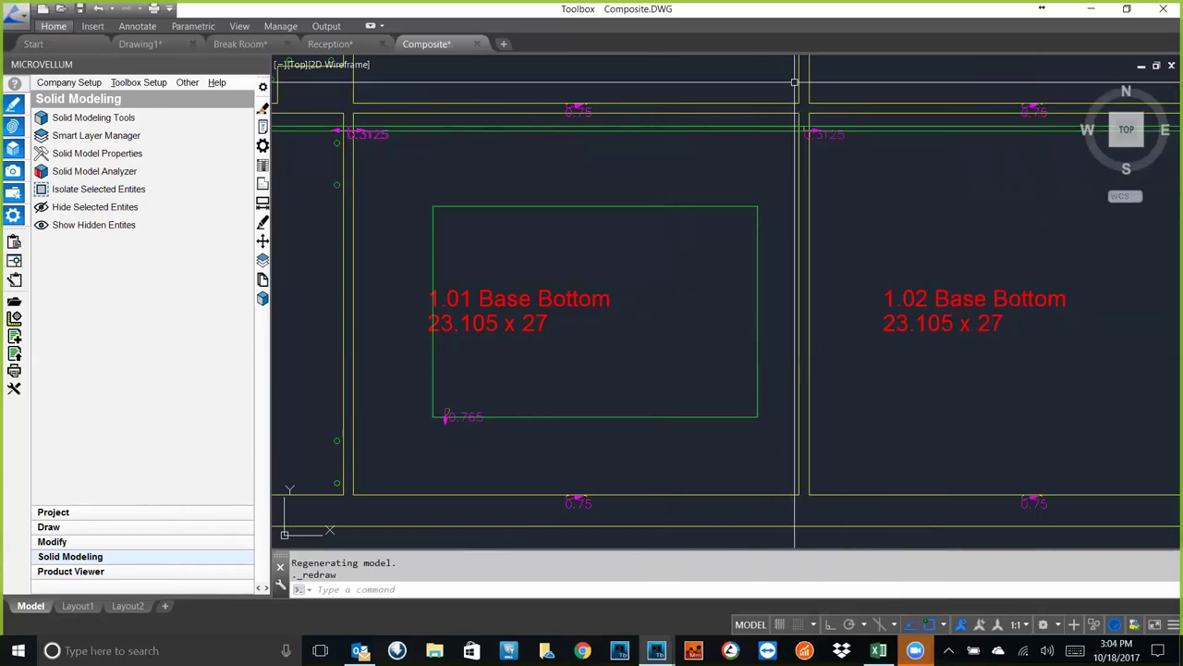
# - Update the work order's nest data from the edited drawing, selecting the nest border of panel B11003
pyautogui.click(14, 355)
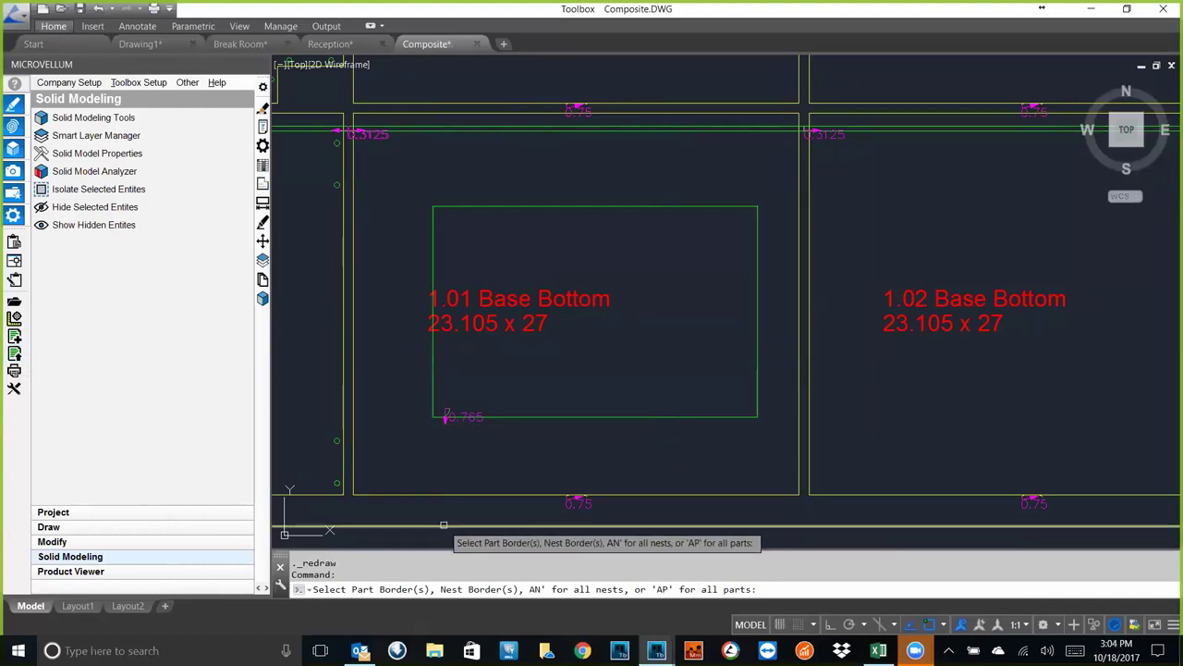
pyautogui.scroll(-5, 711, 380)
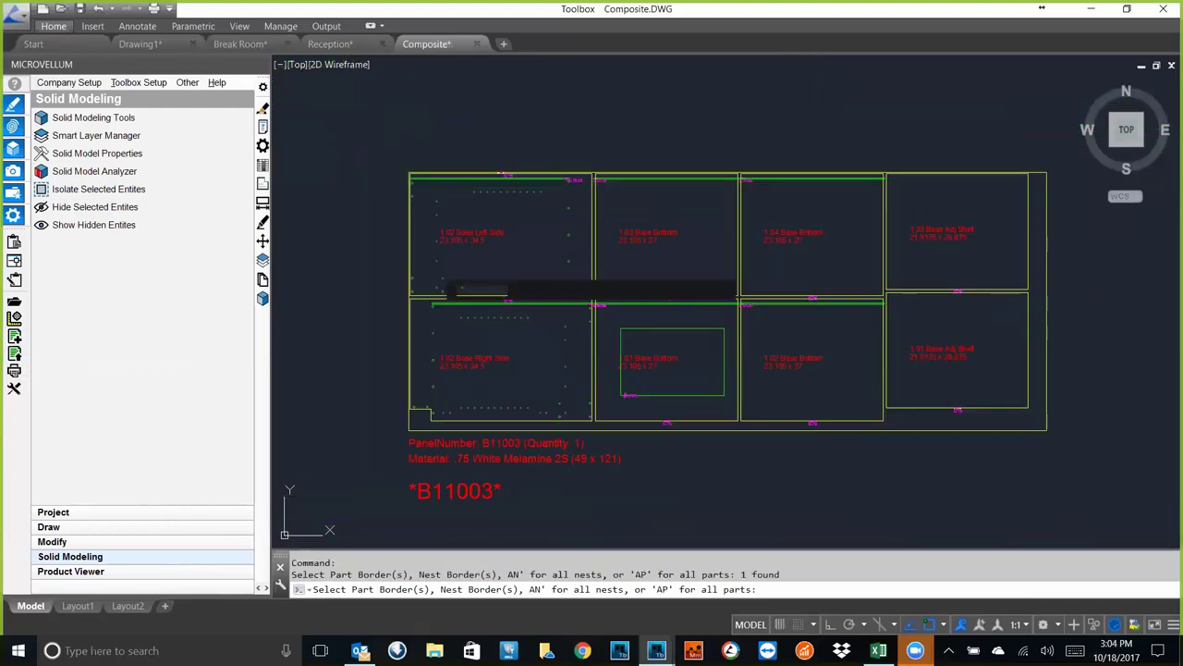
pyautogui.press('Return')
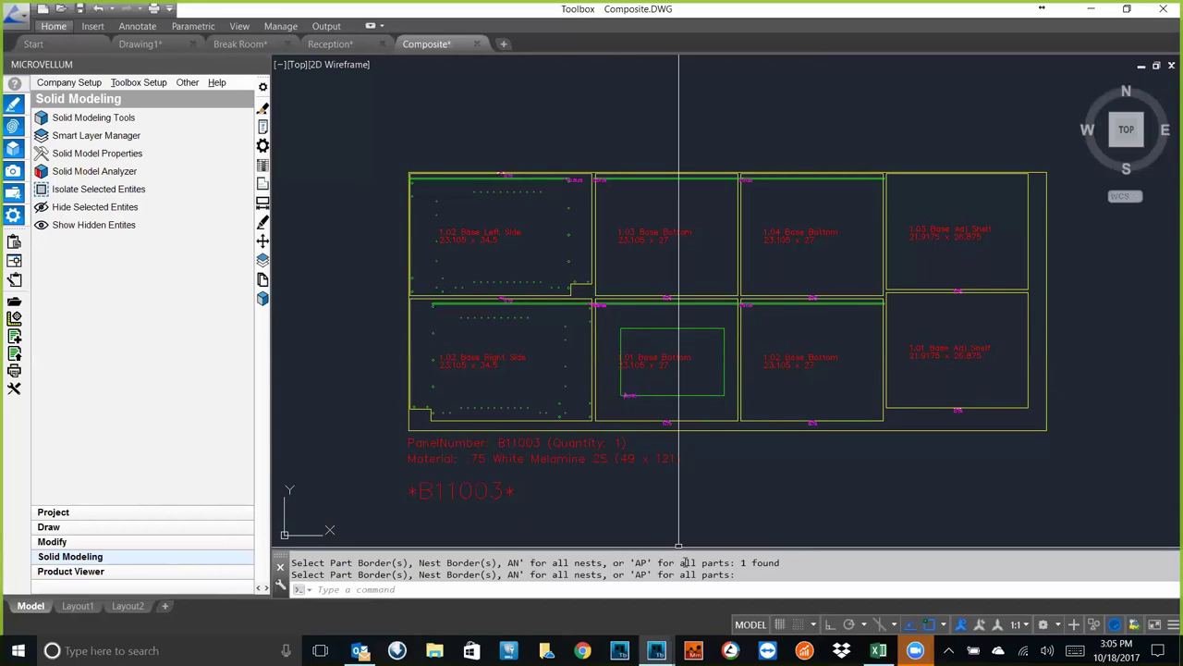
# - Switch to the Processing Center and open a print preview of the Nesting Optimization Report
pyautogui.moveTo(658, 650)
pyautogui.click(832, 567)
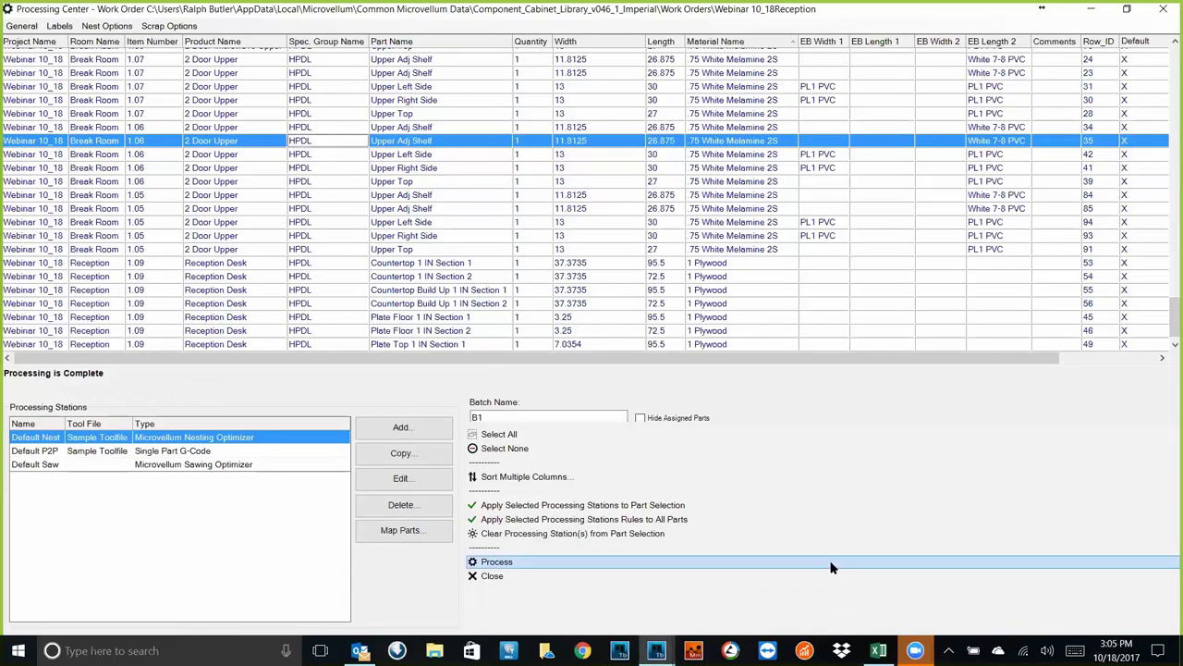
pyautogui.click(21, 25)
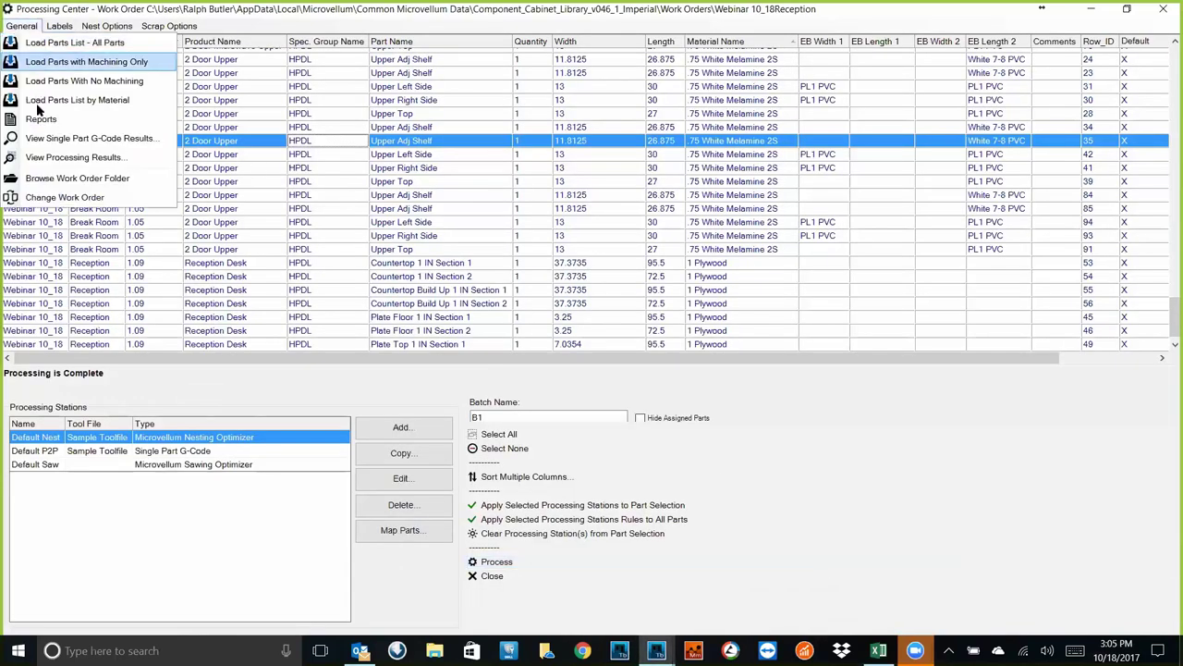
pyautogui.click(41, 120)
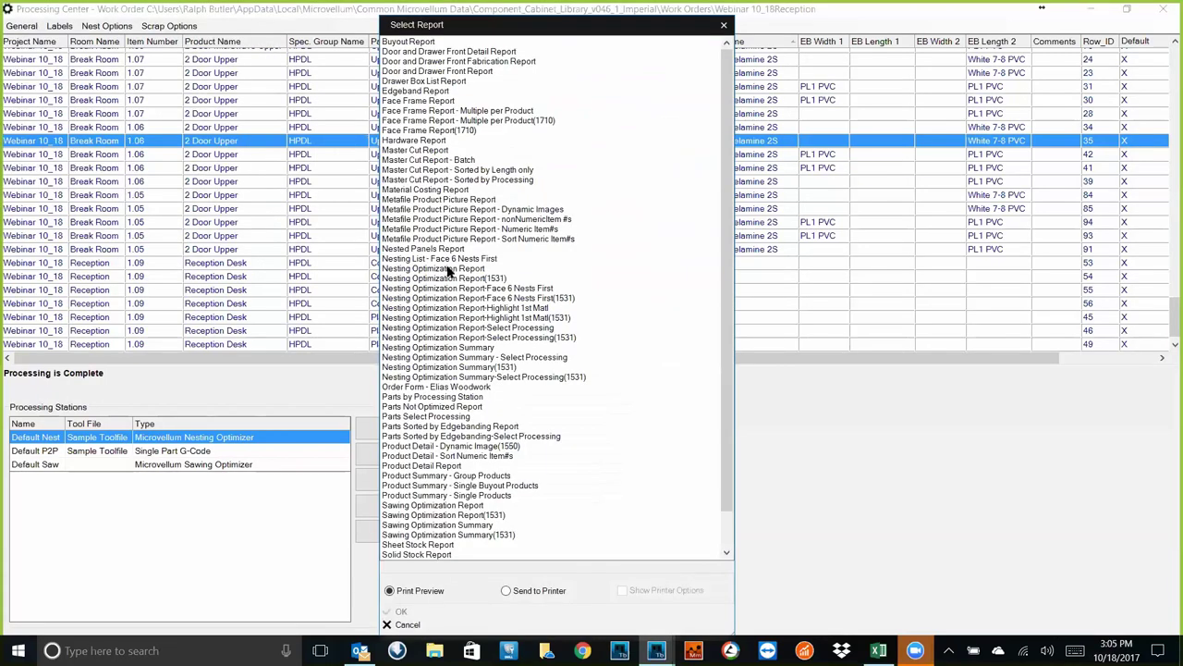
pyautogui.click(449, 270)
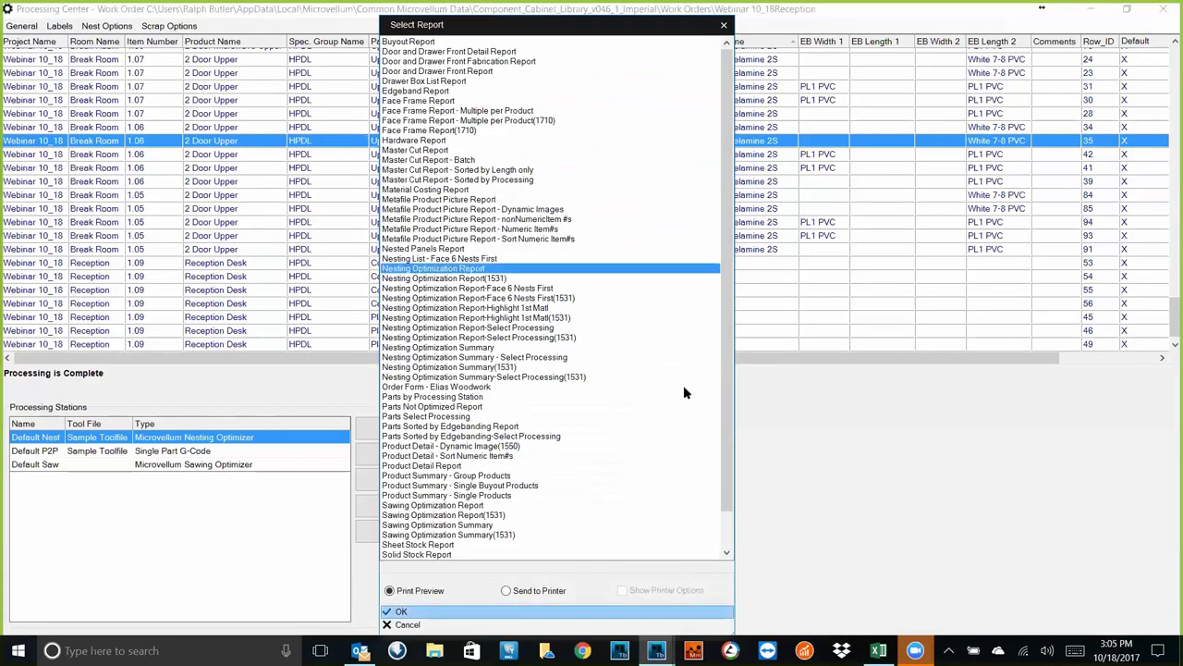
pyautogui.press('Return')
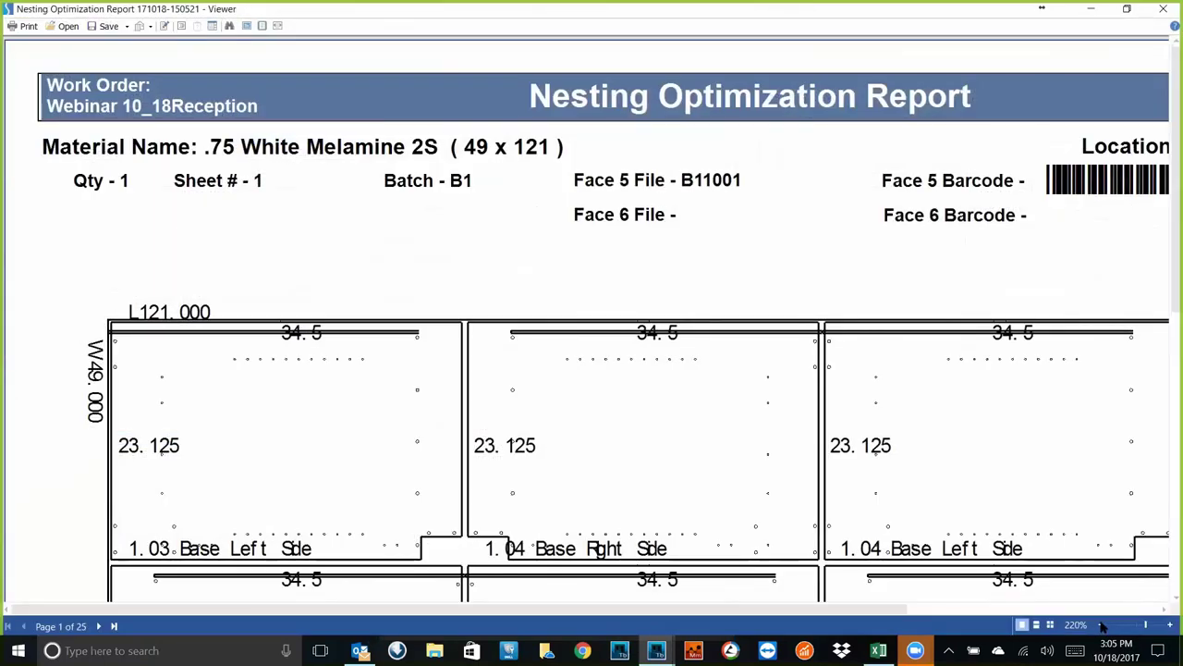
# - Examine the routed cutout on .75 White Melamine 2S sheet 2 in the report, and close the preview and the report selection
pyautogui.click(1101, 625)
pyautogui.click(1101, 625)
pyautogui.click(1101, 625)
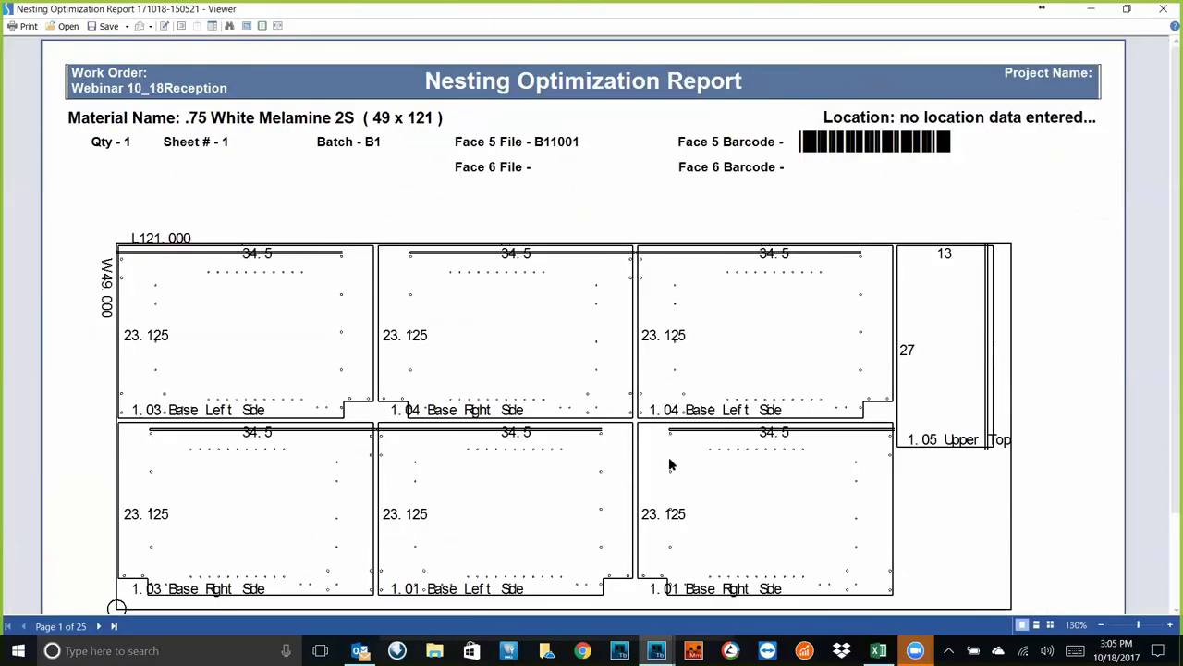
pyautogui.scroll(-6, 671, 465)
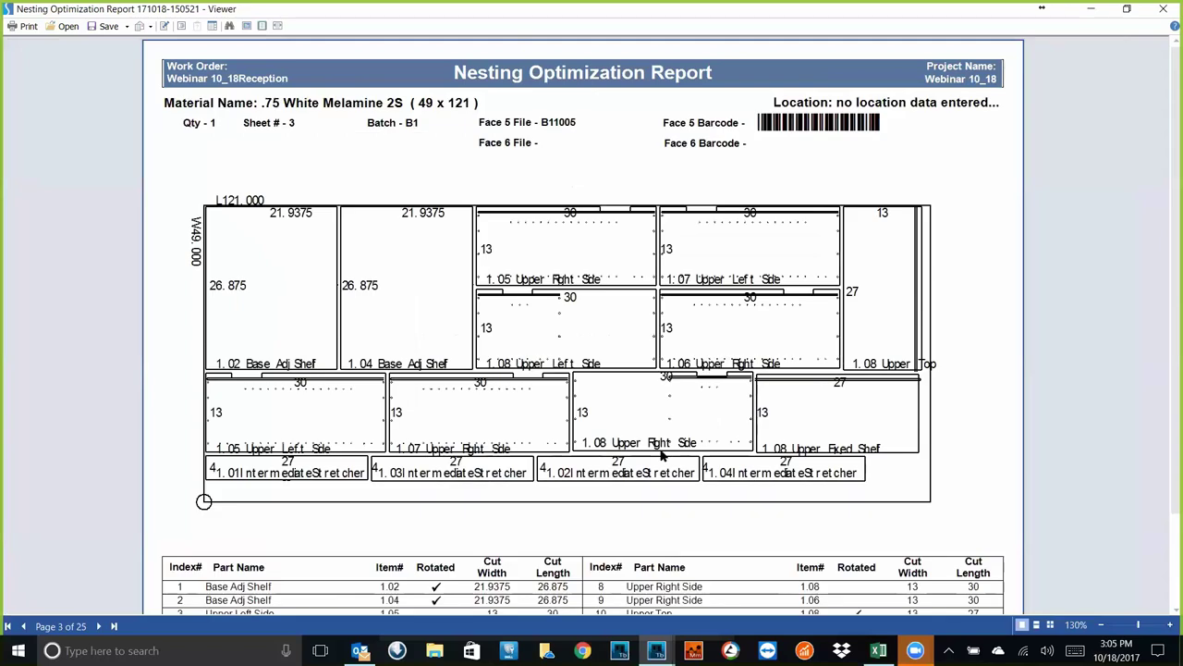
pyautogui.scroll(3, 662, 453)
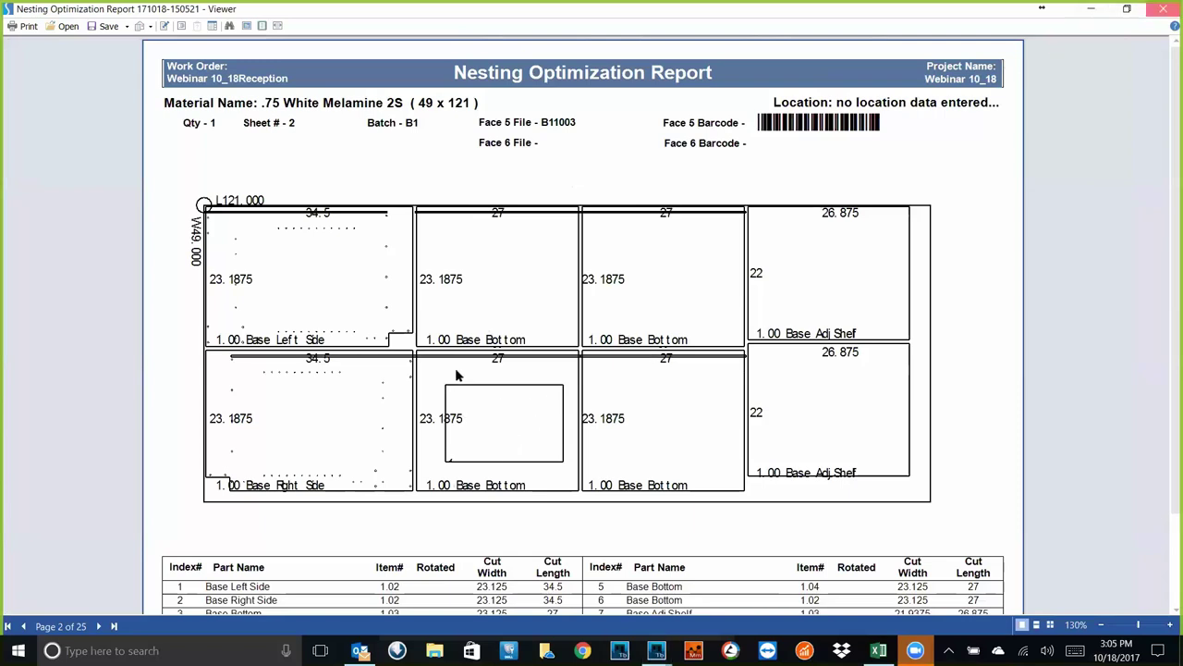
pyautogui.hotkey('alt', 'F4')
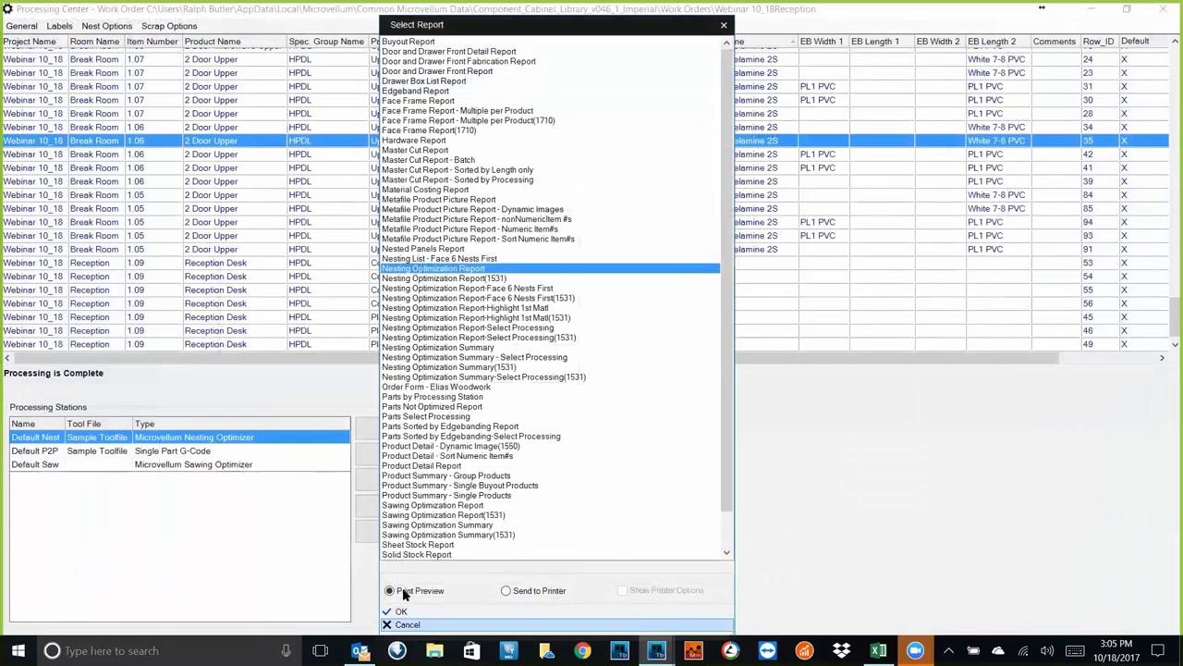
pyautogui.click(429, 626)
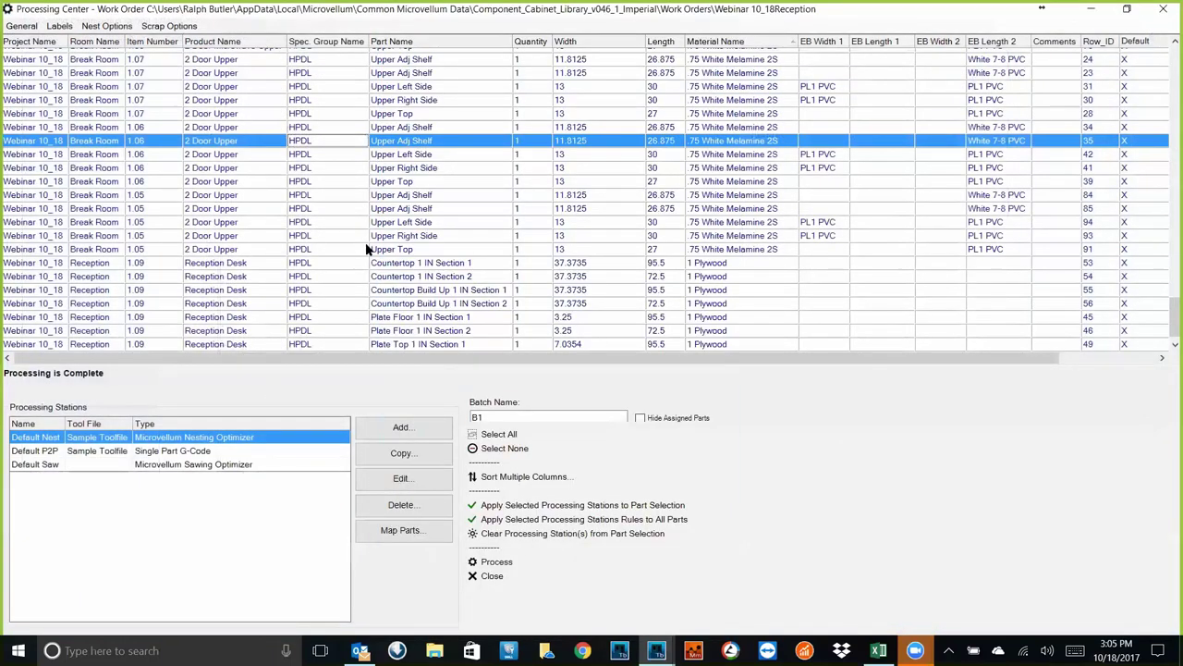
# - Close the Processing Center and the Composite.DWG nest drawing
pyautogui.click(1162, 11)
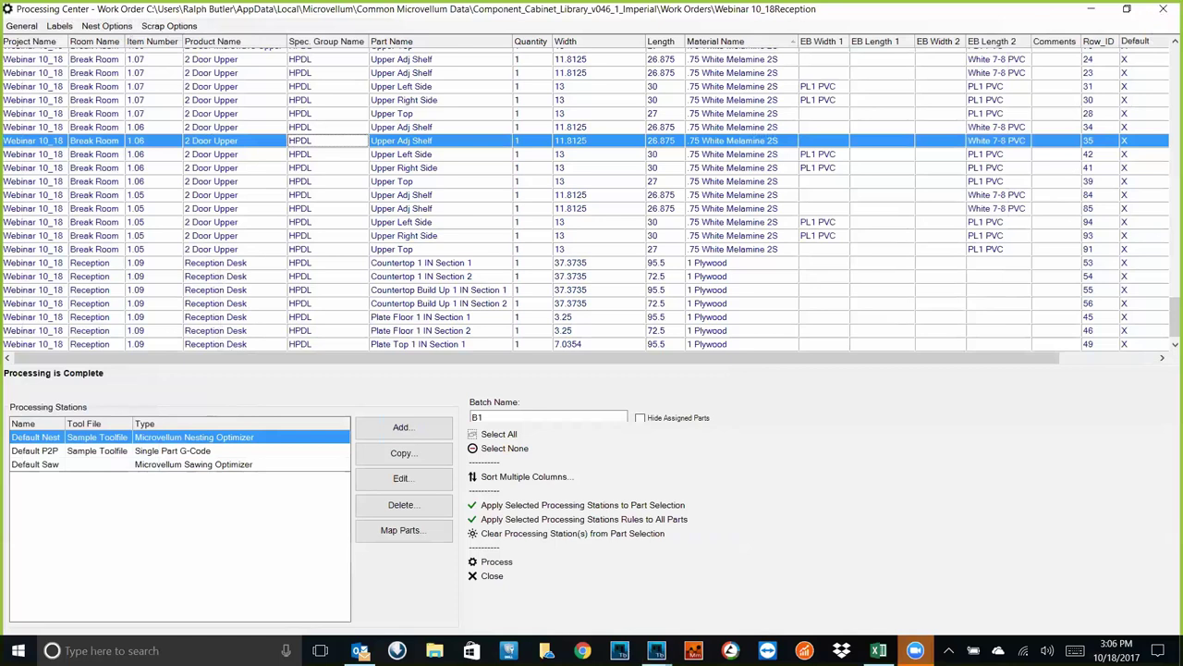
pyautogui.write('close')
pyautogui.press('Return')
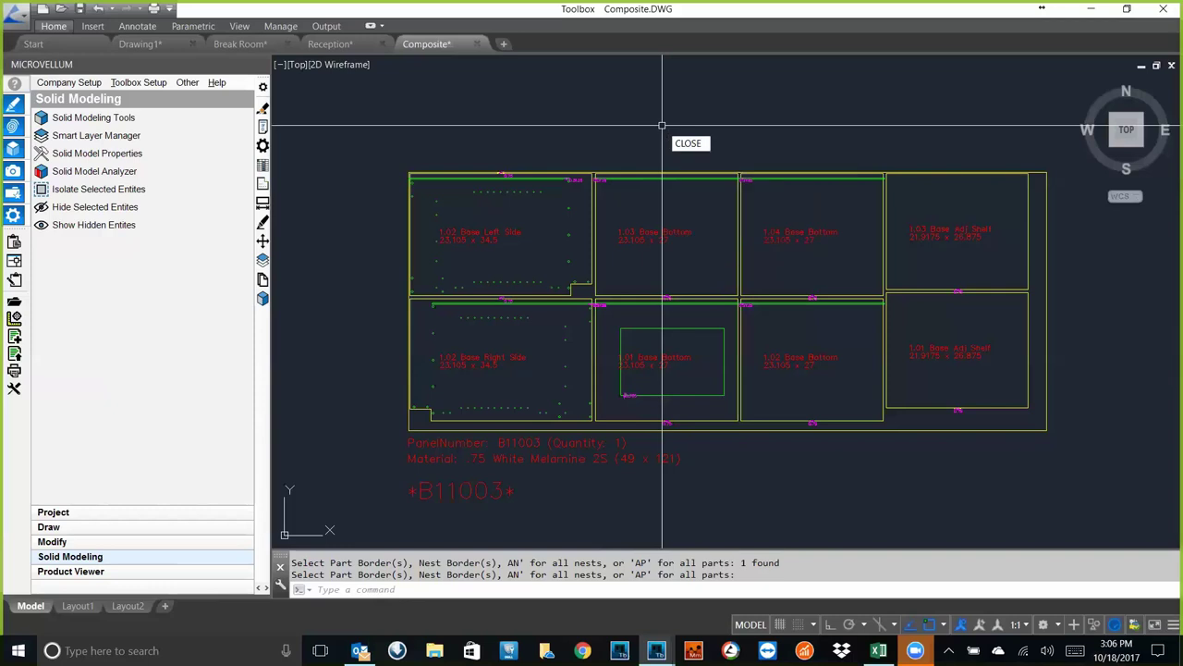
pyautogui.press('Return')
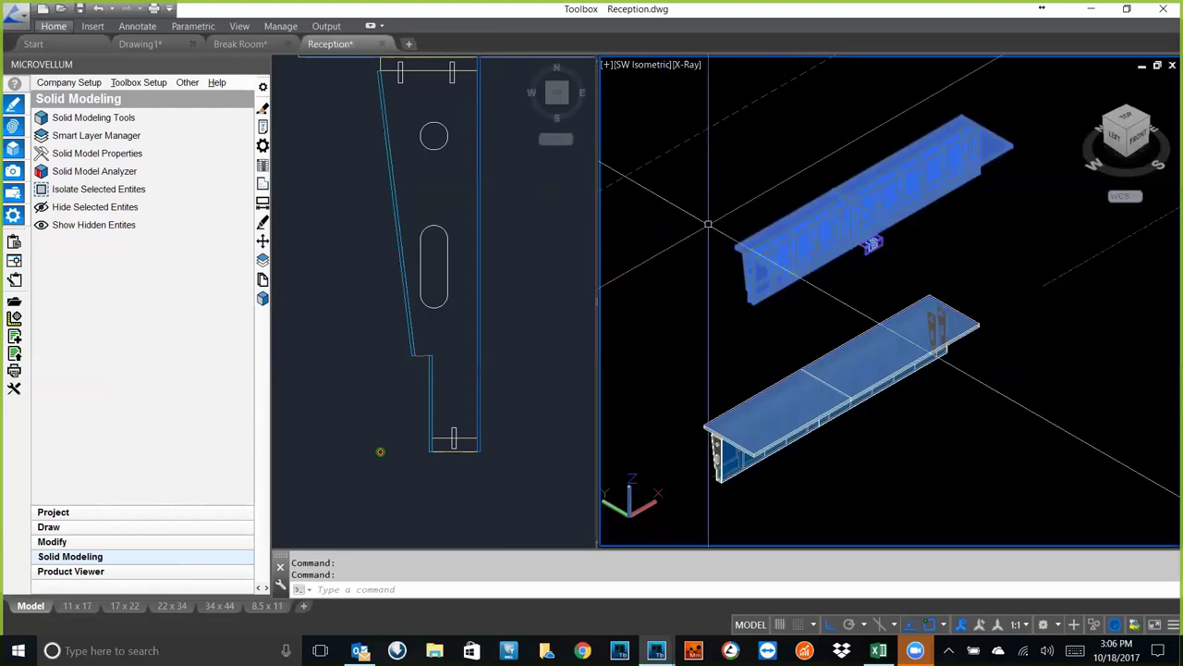
# - Save the Reception drawing and open the Break Room from project Webinar 10_18
pyautogui.hotkey('ctrl', 's')
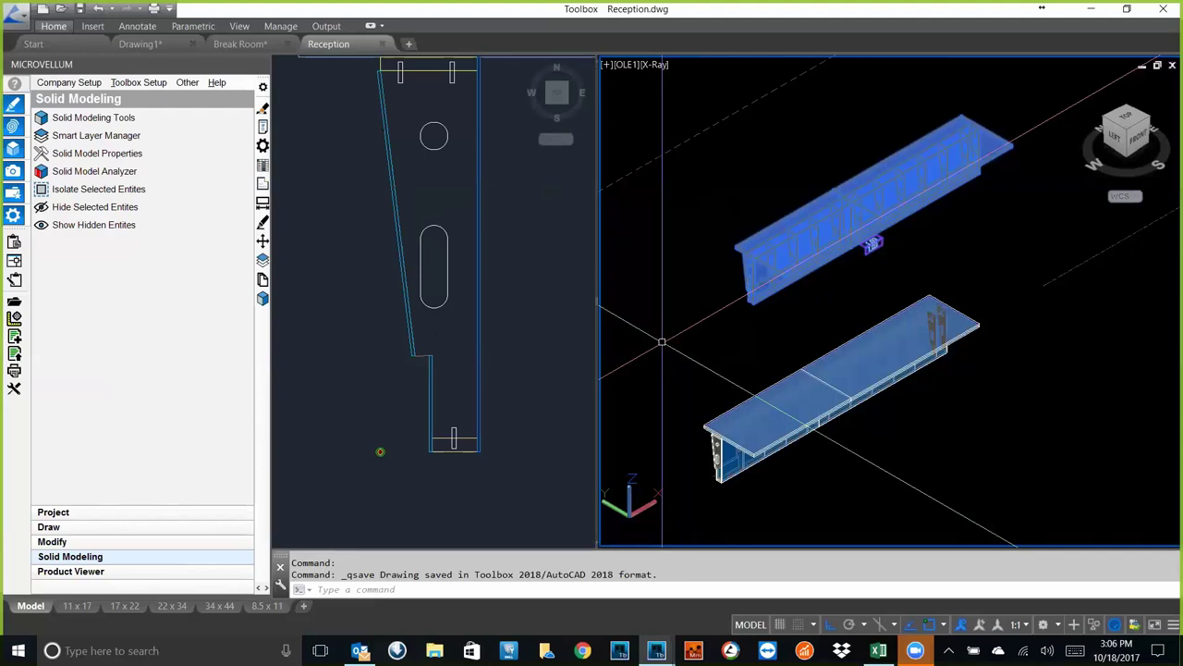
pyautogui.click(79, 515)
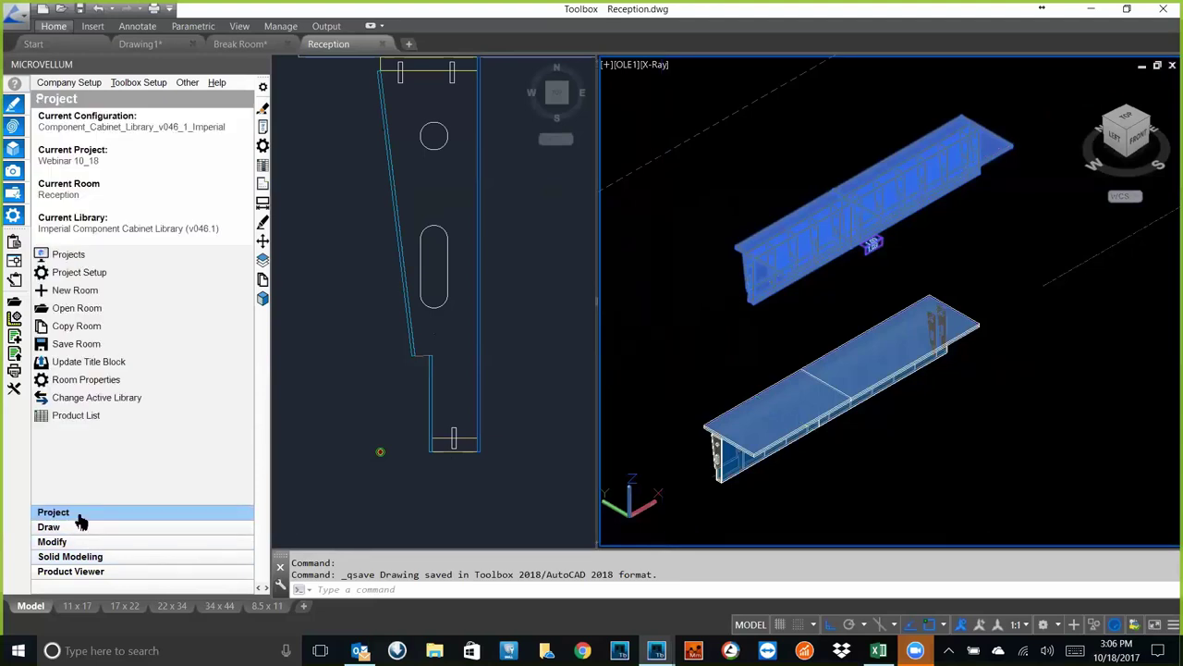
pyautogui.click(81, 308)
pyautogui.click(592, 195)
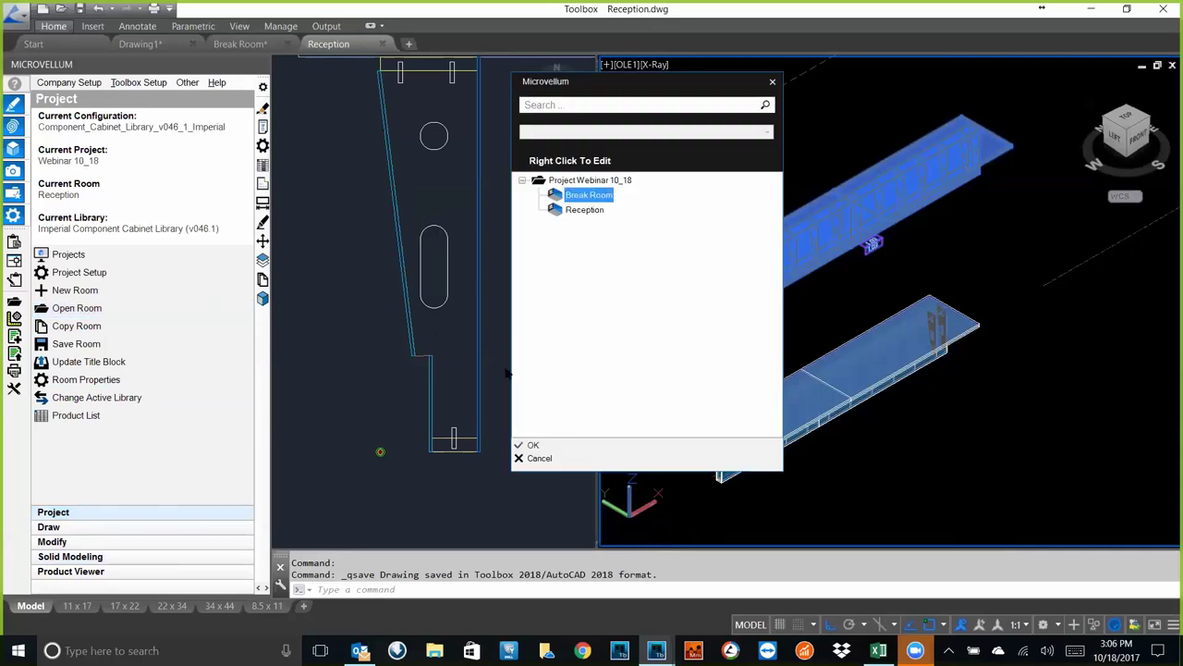
pyautogui.click(531, 445)
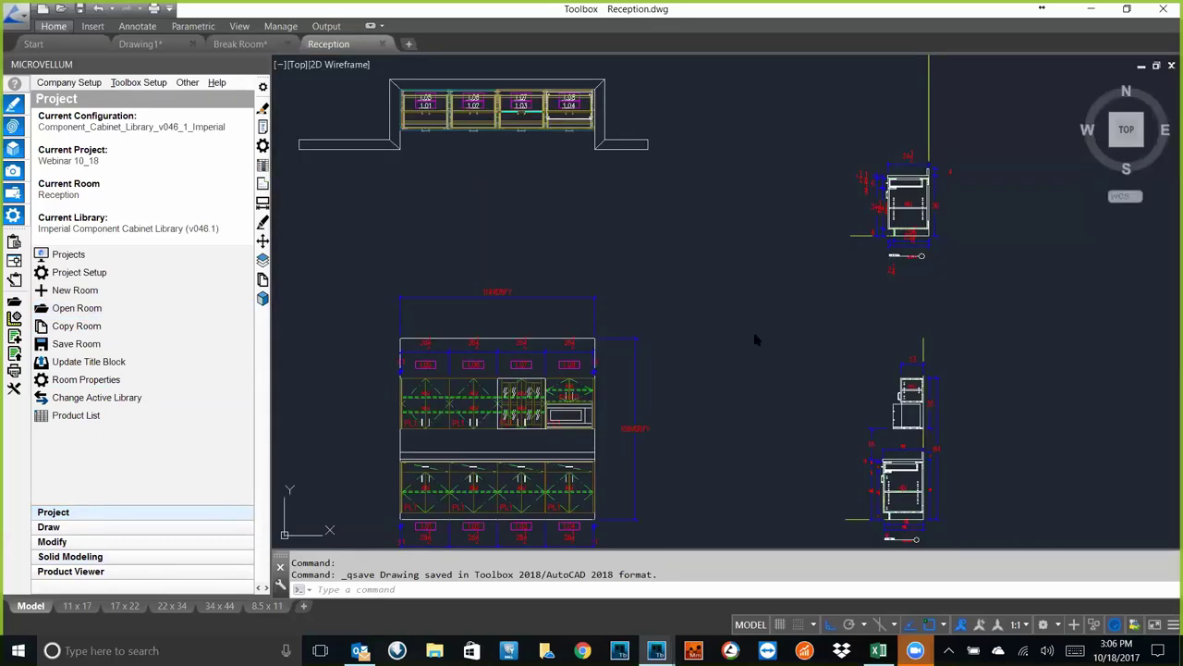
# - Save the Break Room drawing with its plan, elevation and section views in view
pyautogui.scroll(-2, 713, 401)
pyautogui.moveTo(713, 401); pyautogui.dragTo(629, 380, button='middle')
pyautogui.hotkey('ctrl', 's')
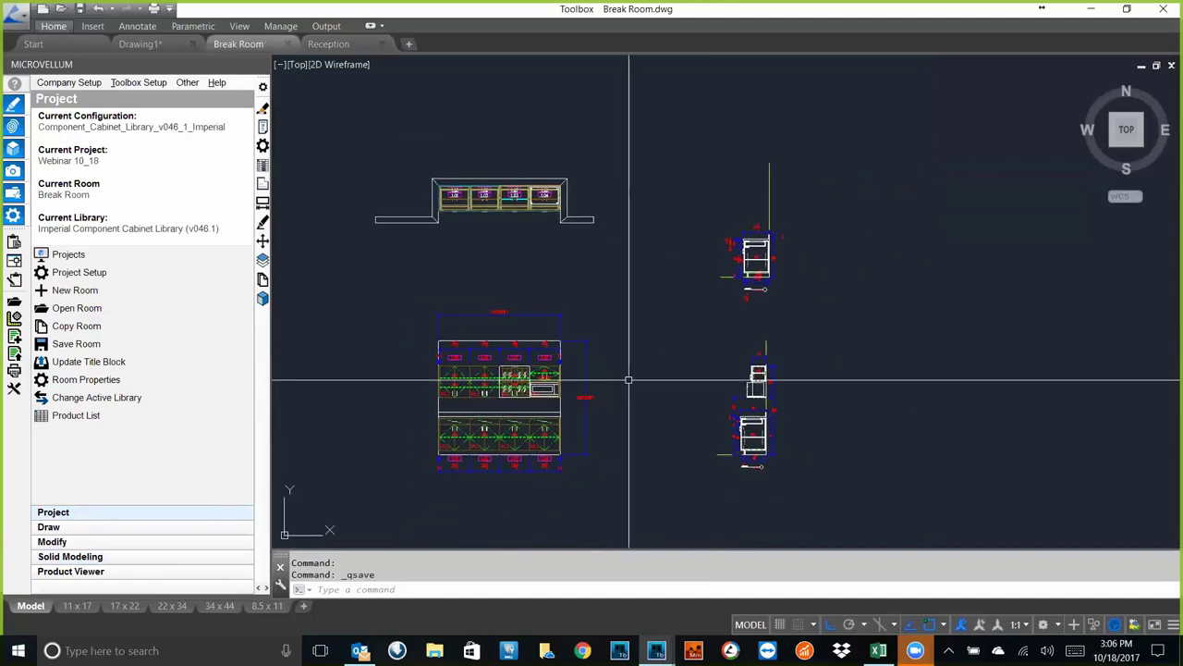
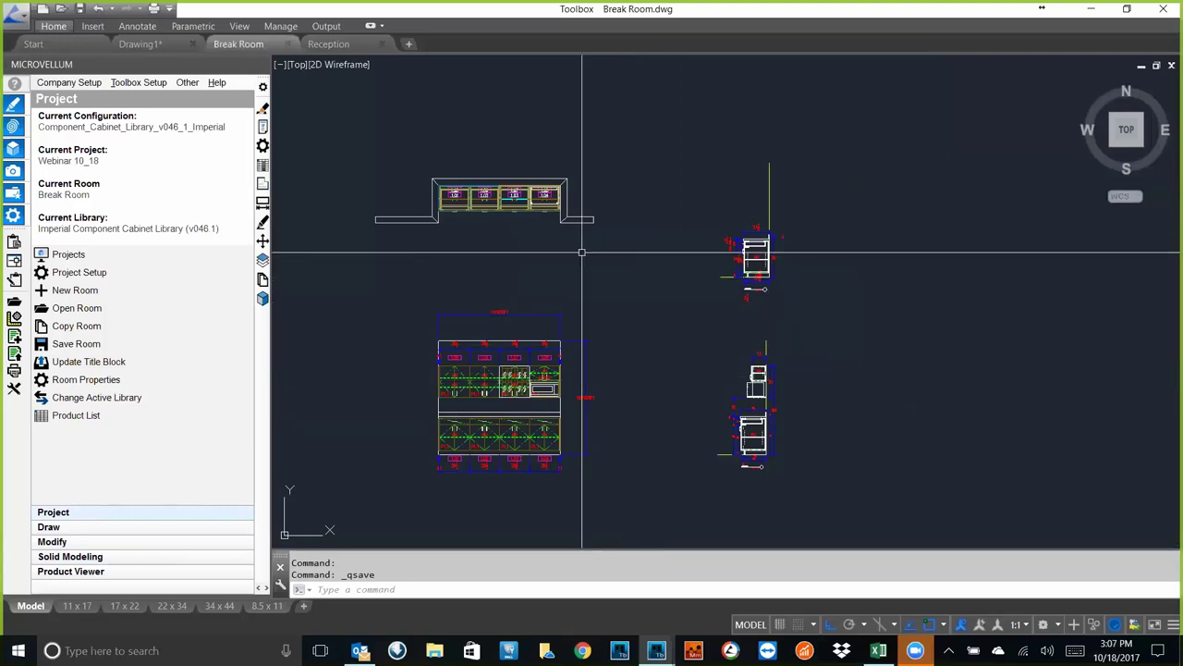
# - Add a new room named Conference Rm to project Webinar 10_18
pyautogui.click(77, 308)
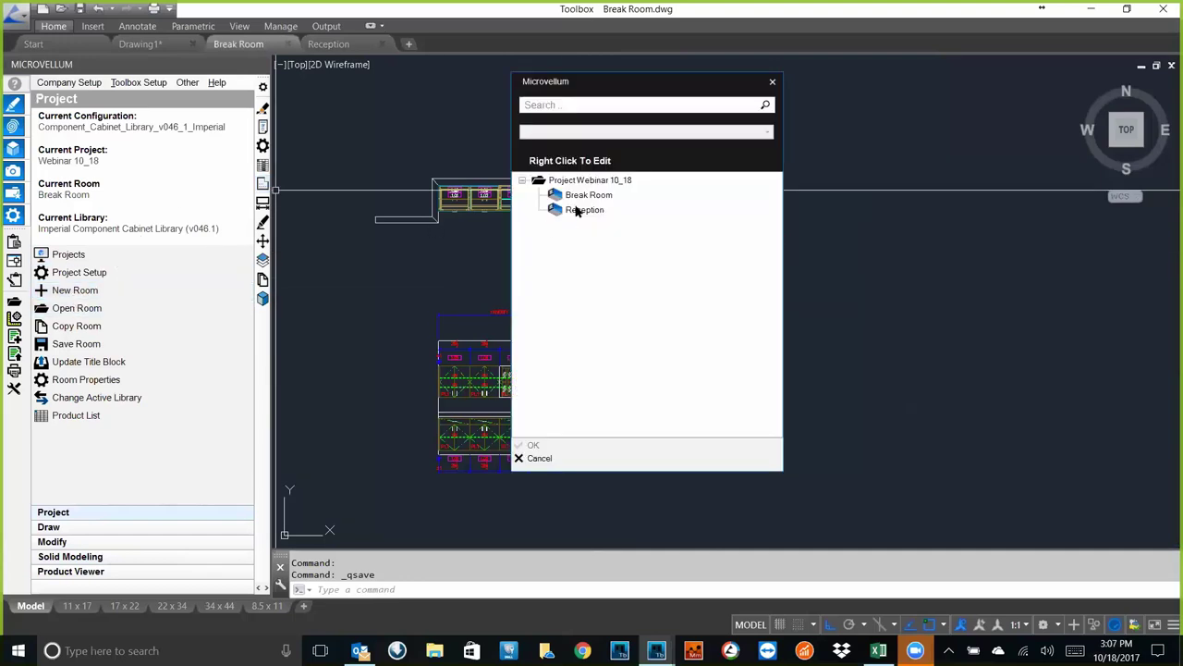
pyautogui.rightClick(592, 180)
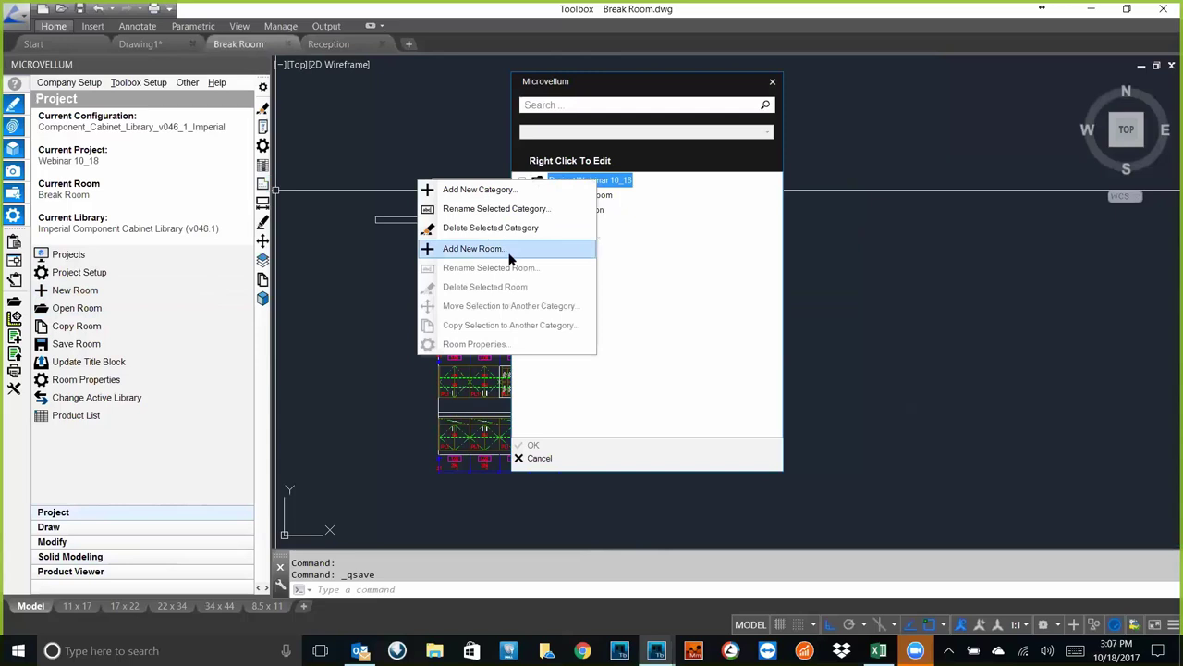
pyautogui.click(474, 249)
pyautogui.write('C')
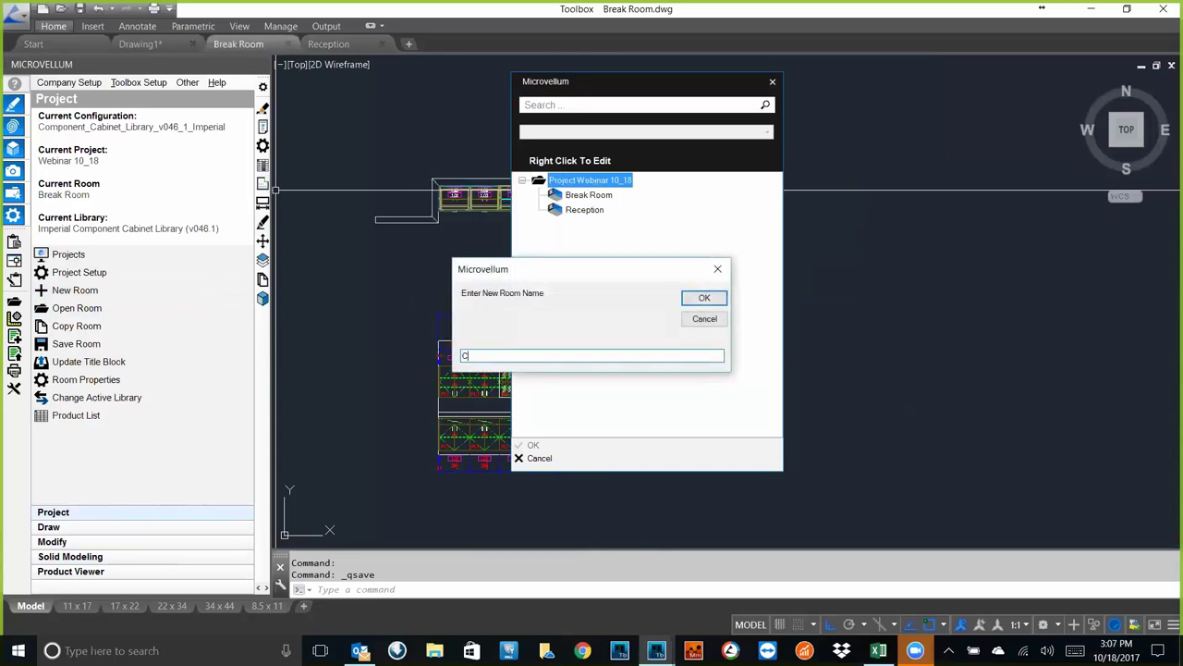
pyautogui.write('onference Rm')
pyautogui.click(705, 299)
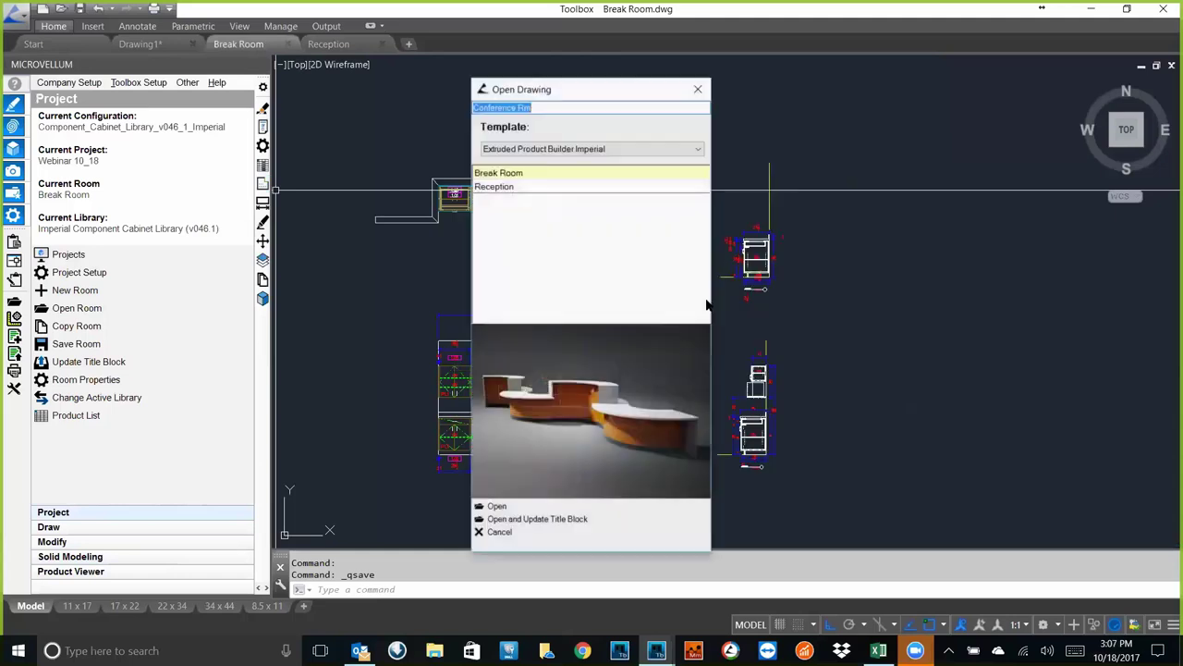
# - Choose the Default template for the Conference Rm drawing and open it
pyautogui.click(546, 150)
pyautogui.click(518, 171)
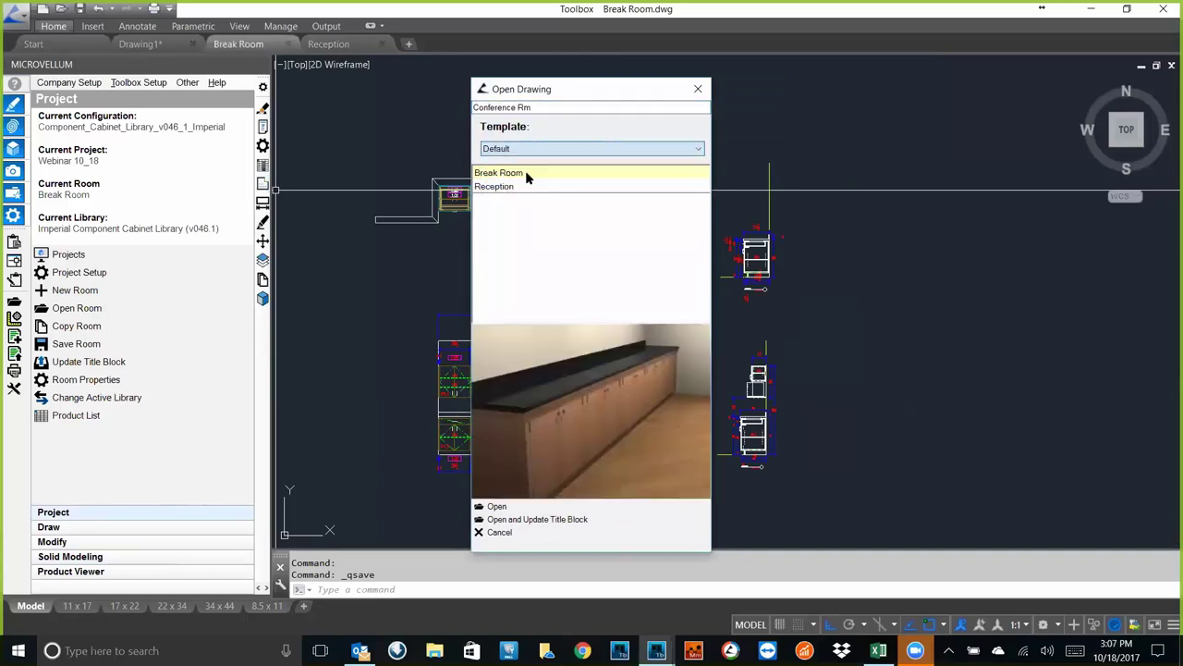
pyautogui.click(500, 507)
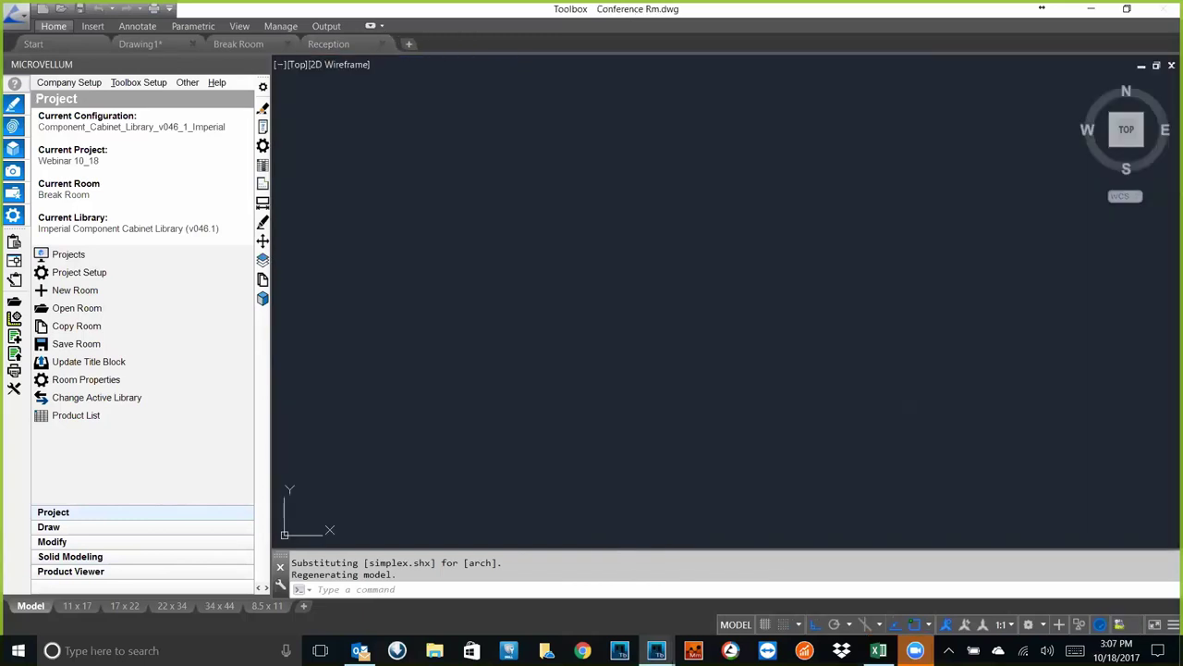
# - Draw a narrow vertical rectangle .75 wide by 18 high in the Conference Rm drawing
pyautogui.write('re')
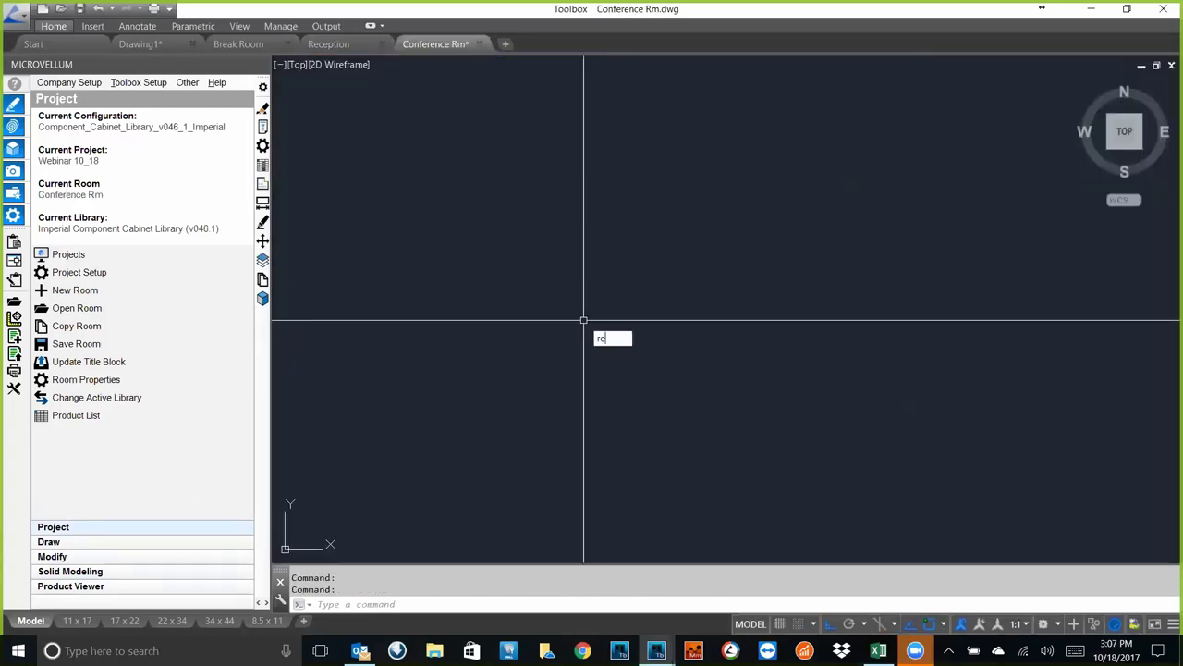
pyautogui.write('c')
pyautogui.press('Return')
pyautogui.click(556, 376)
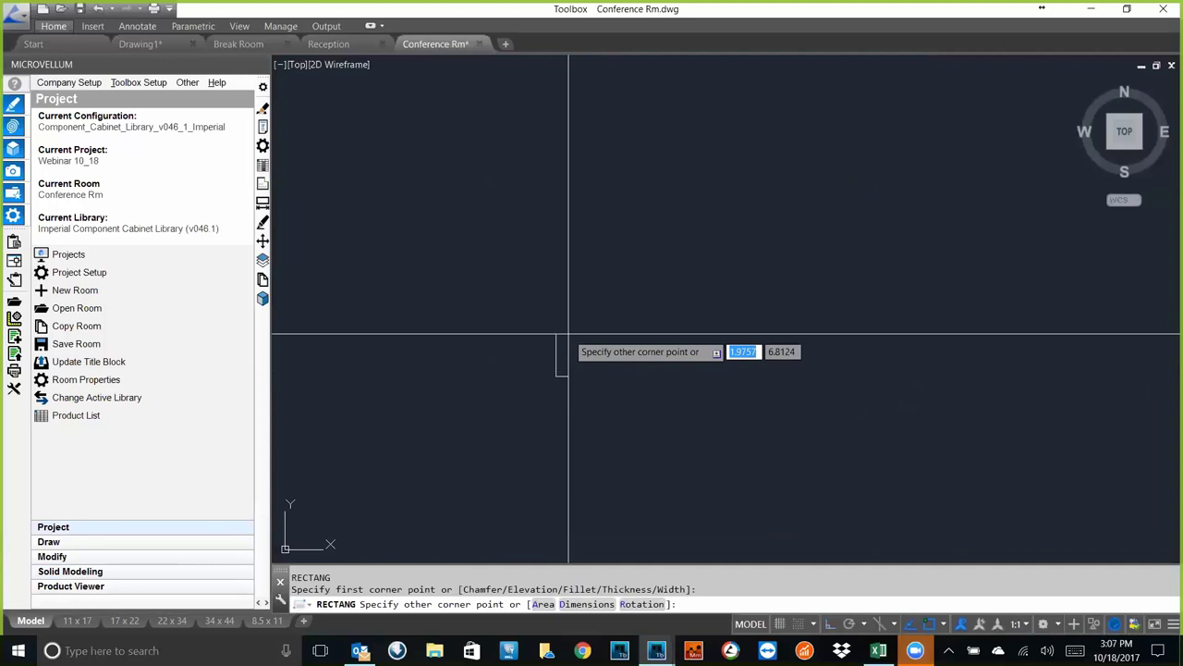
pyautogui.write('@.75')
pyautogui.press('Tab')
pyautogui.write('18')
pyautogui.press('Return')
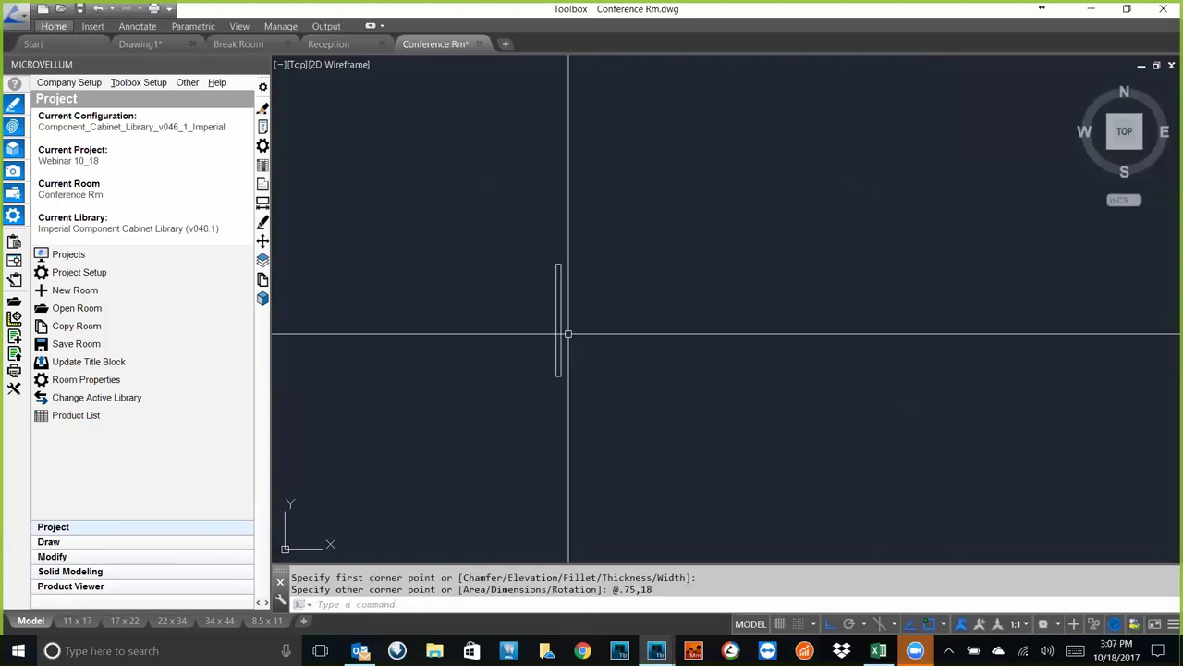
# - Draw a long horizontal rectangle 60 wide by .75 high beside the narrow vertical one
pyautogui.press('Return')
pyautogui.click(593, 330)
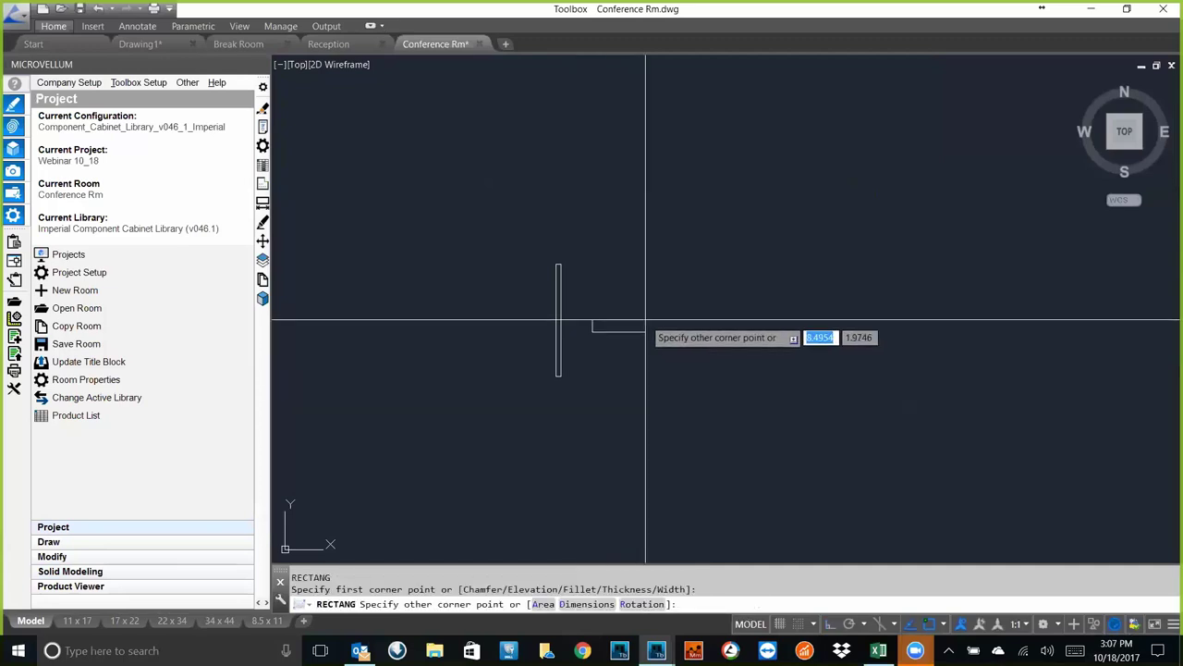
pyautogui.write('@')
pyautogui.write('60')
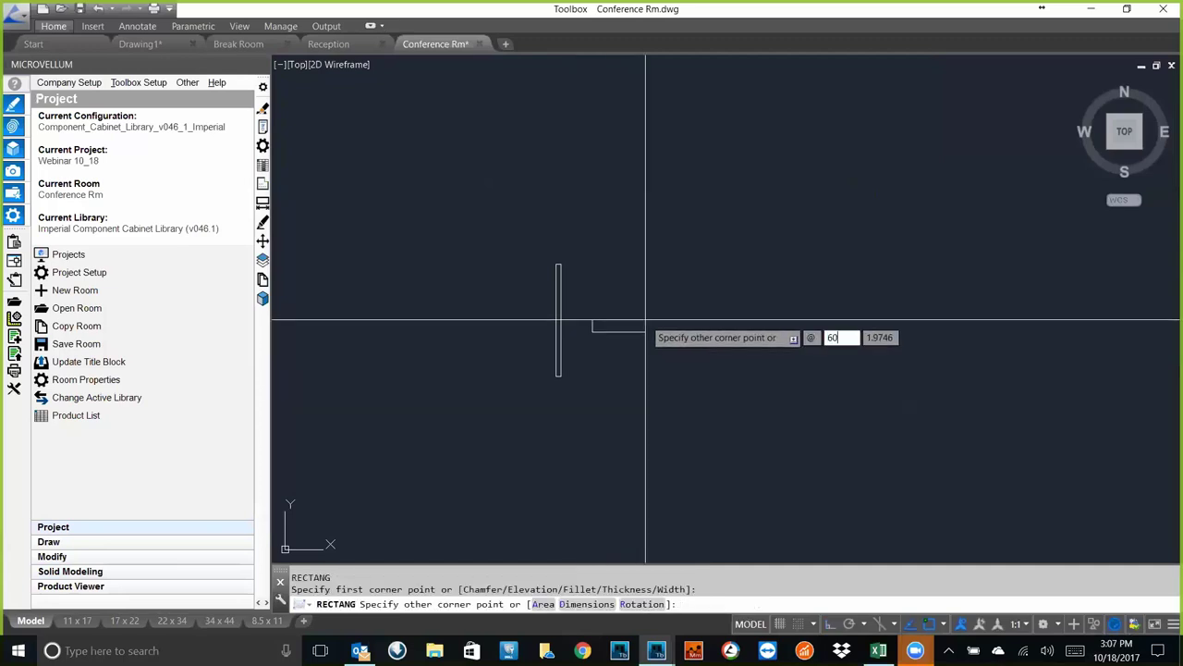
pyautogui.press('Tab')
pyautogui.write('.75')
pyautogui.press('Return')
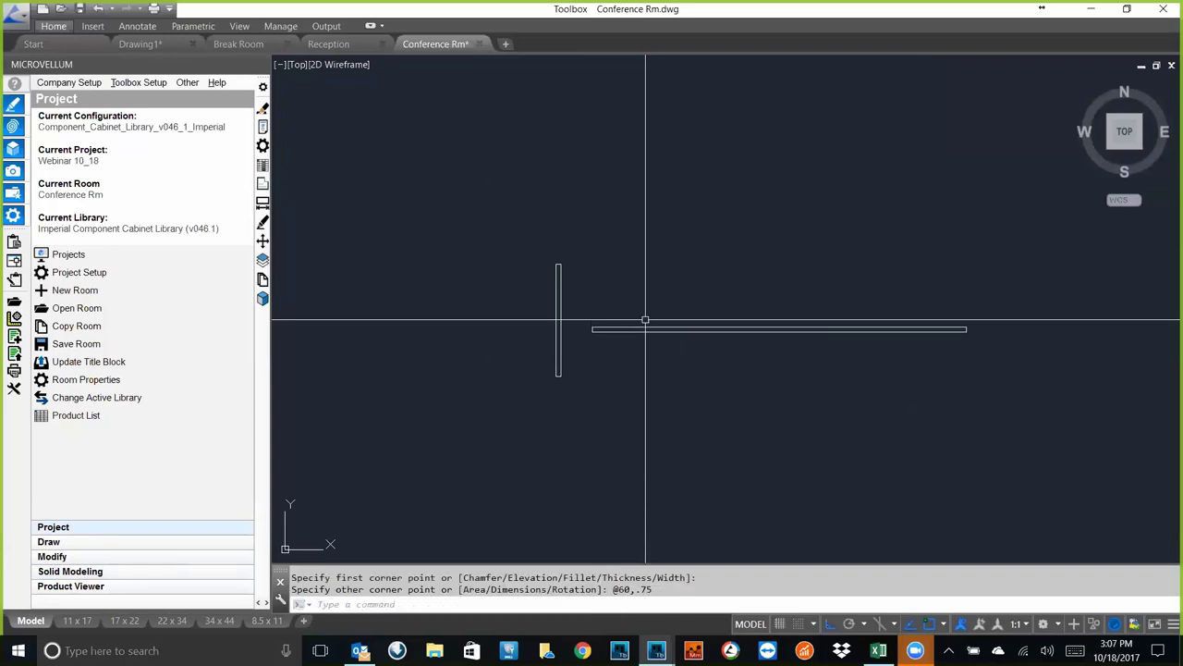
# - Draw an 80 by 42 rectangle above the two narrow rectangles
pyautogui.press('Return')
pyautogui.click(484, 243)
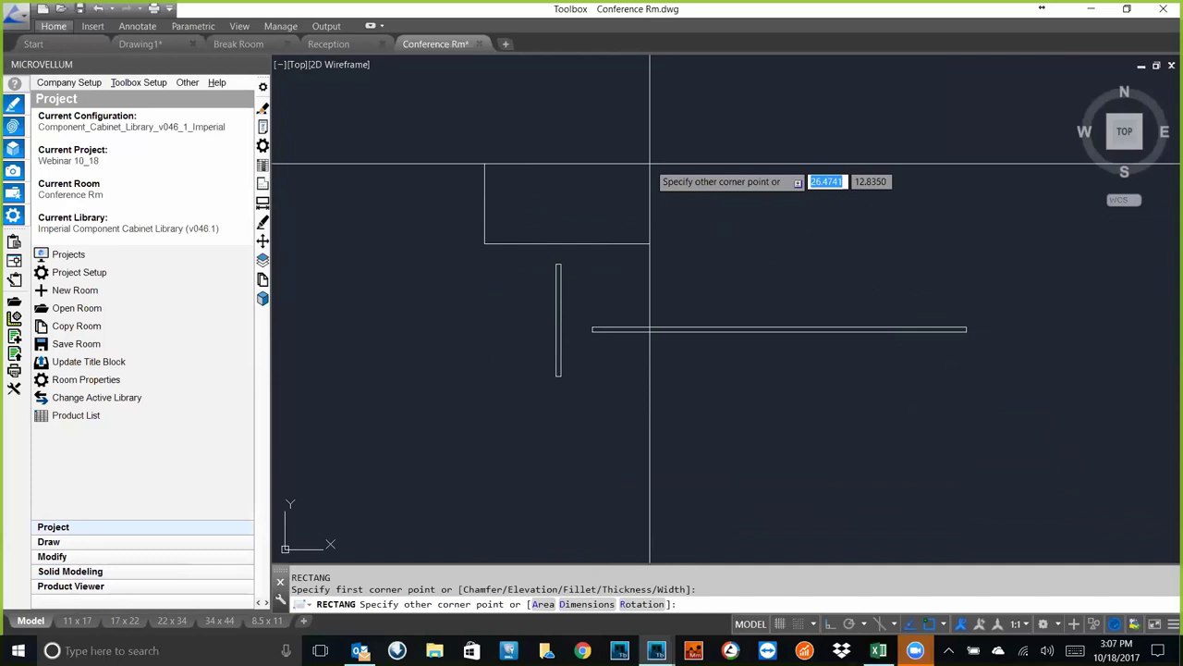
pyautogui.write('@80')
pyautogui.press('Tab')
pyautogui.write('42')
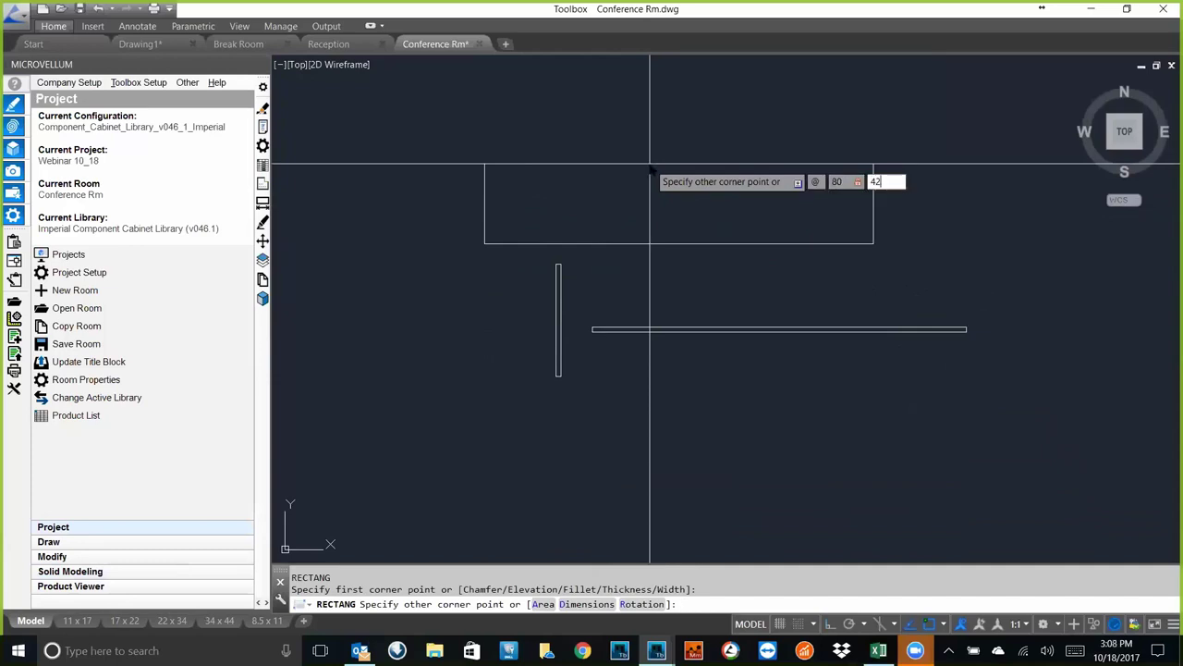
pyautogui.press('Return')
# - Fillet the upper-left corner of the 80 by 42 rectangle with a radius of 6
pyautogui.moveTo(634, 177); pyautogui.dragTo(637, 290, button='middle')
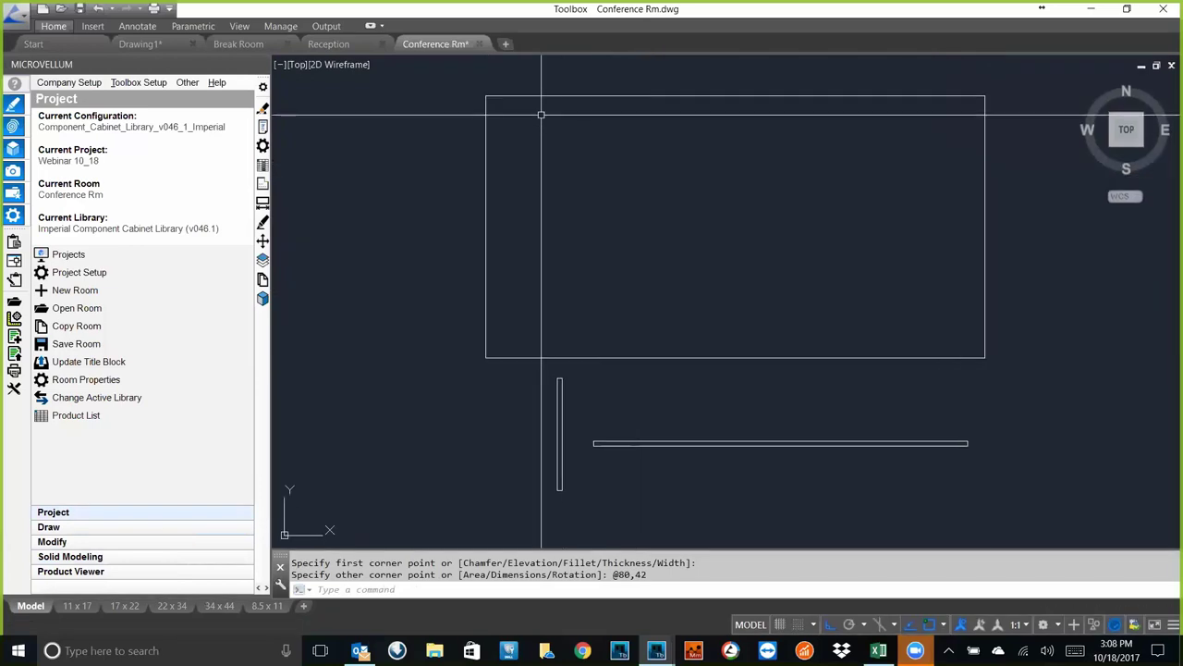
pyautogui.write('f')
pyautogui.press('Return')
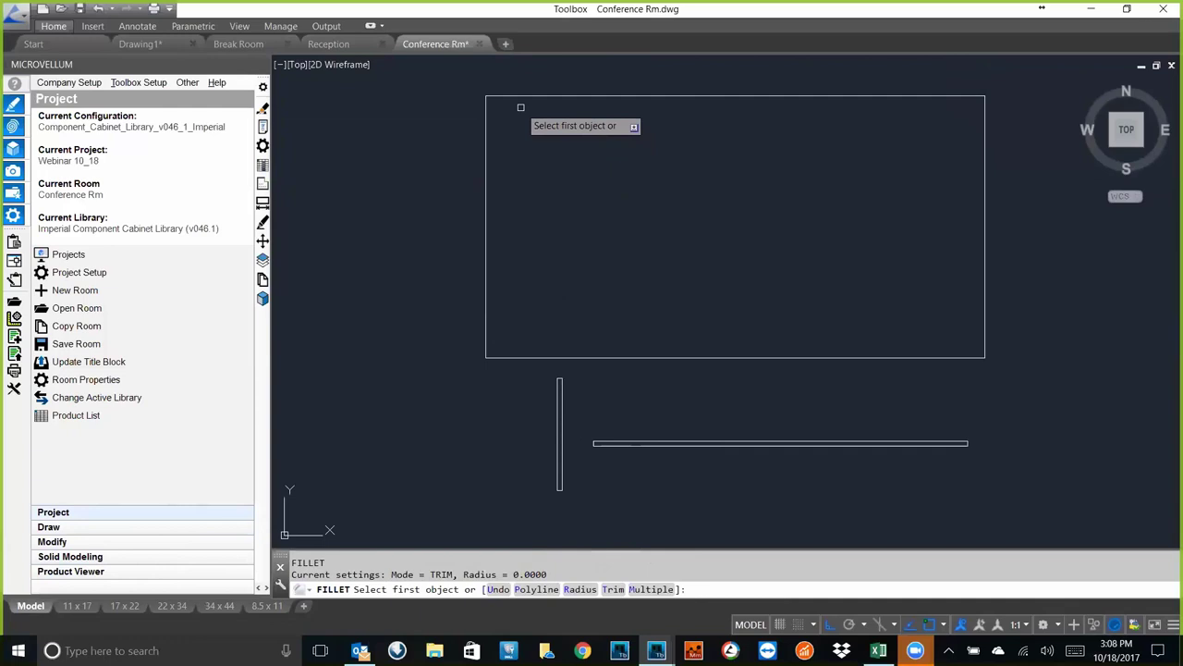
pyautogui.write('r')
pyautogui.press('Return')
pyautogui.write('6')
pyautogui.press('Return')
pyautogui.click(522, 96)
pyautogui.click(486, 165)
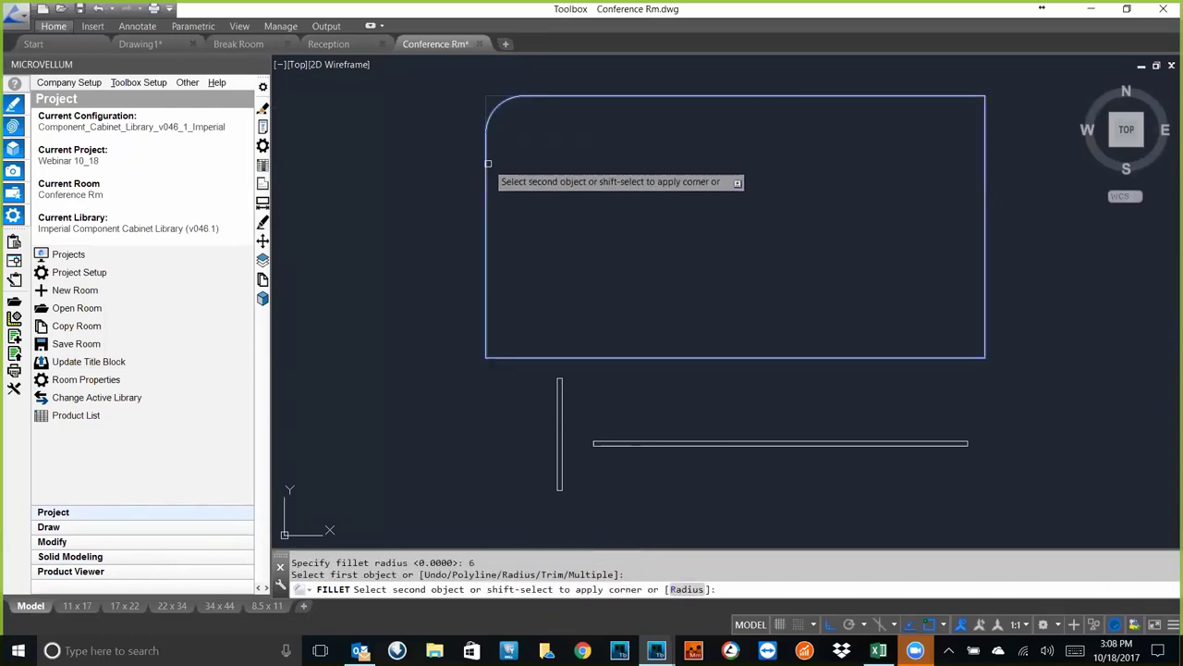
# - Fillet the three remaining corners of the large rectangle with the same radius of 6
pyautogui.press('Return')
pyautogui.click(485, 291)
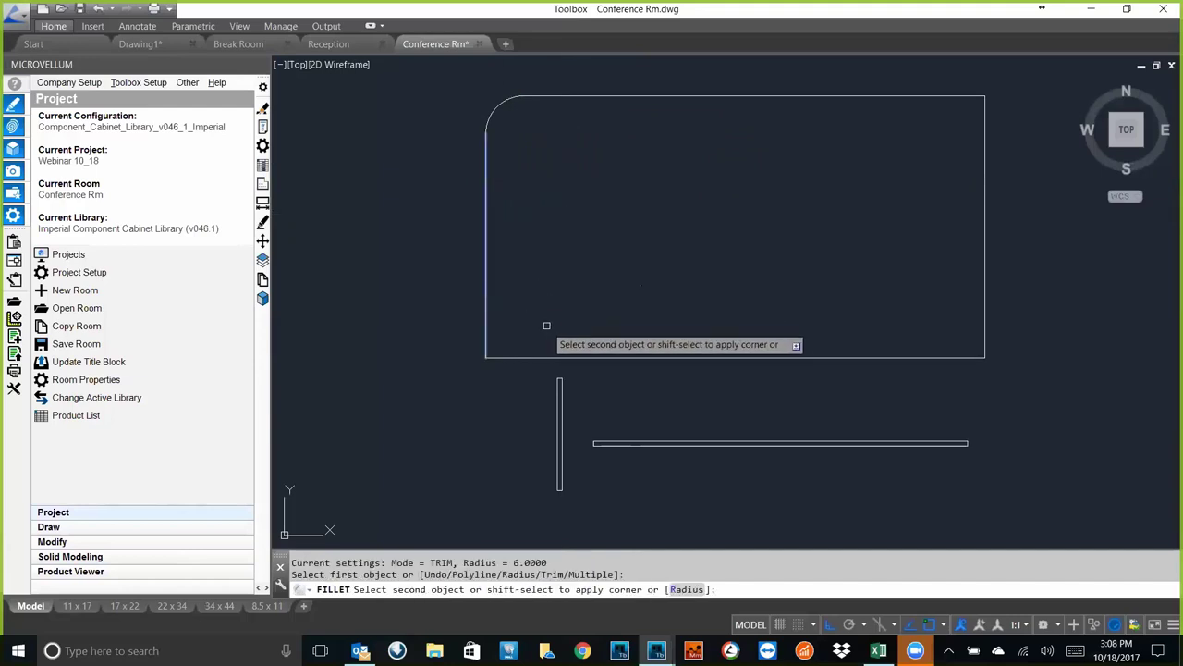
pyautogui.click(552, 357)
pyautogui.press('Return')
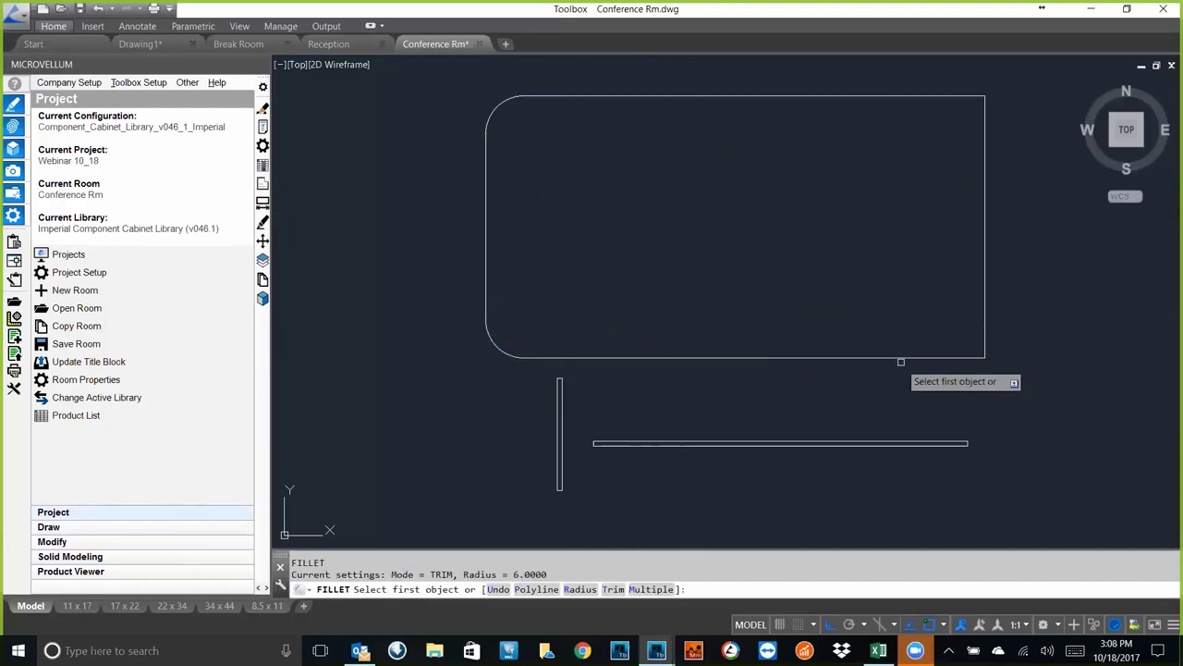
pyautogui.click(925, 358)
pyautogui.click(986, 307)
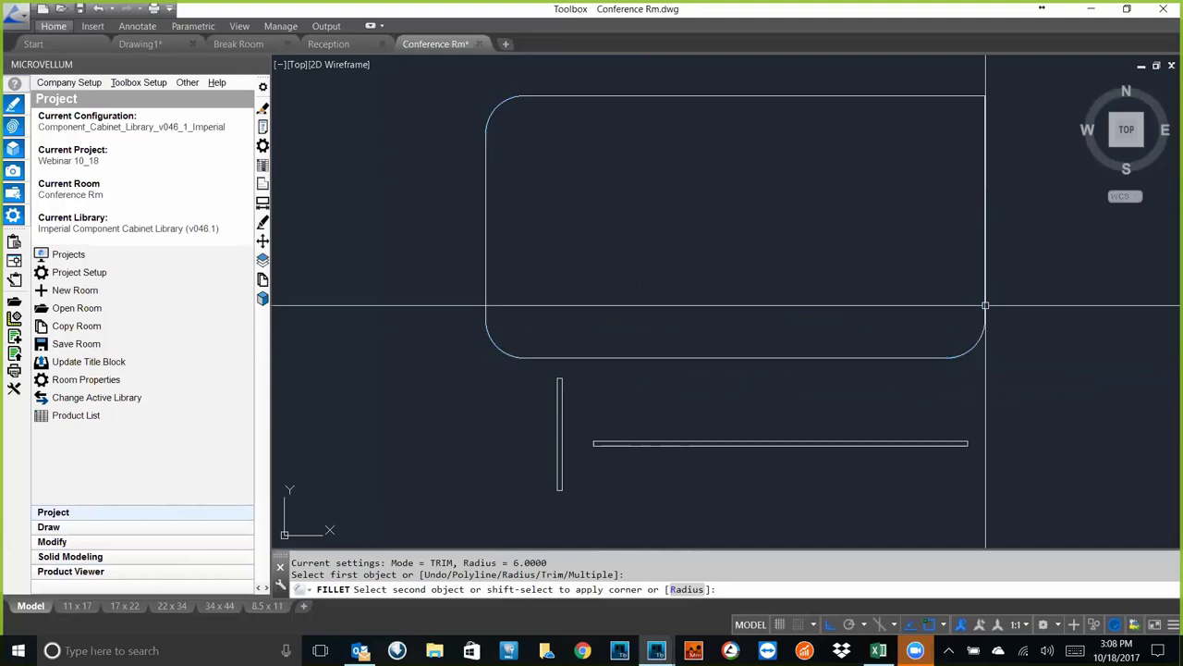
pyautogui.press('Return')
pyautogui.click(926, 95)
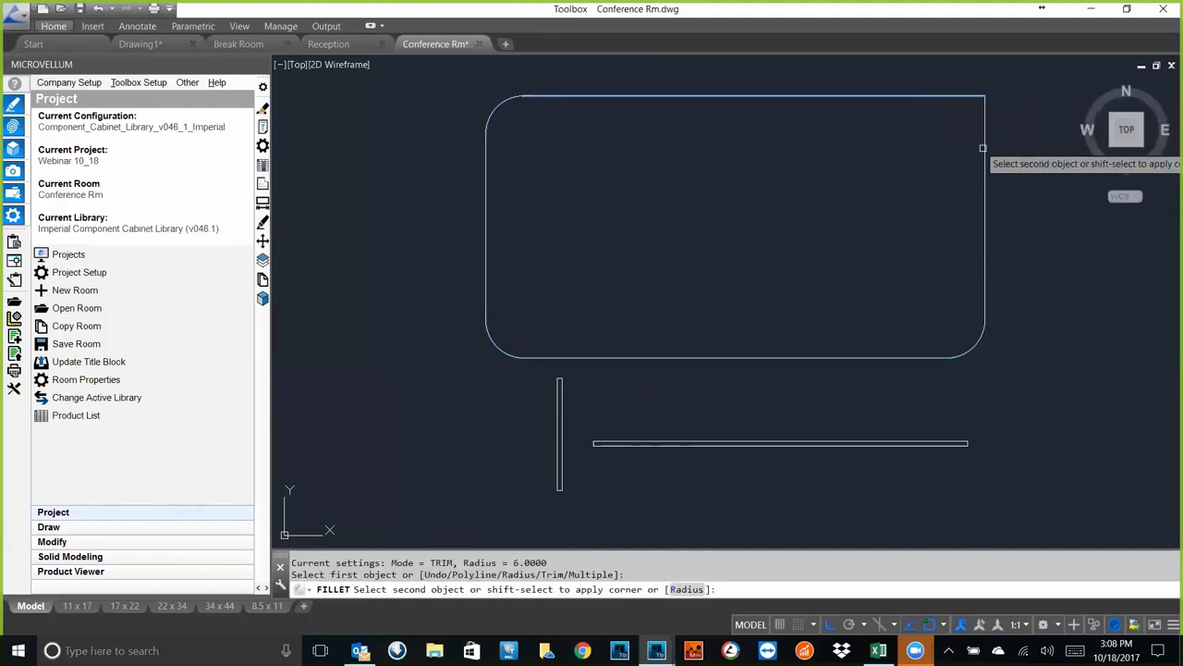
pyautogui.click(986, 164)
# - Switch to a 3D view and extrude the rounded rectangle to a height of 1
pyautogui.write('3d')
pyautogui.press('Return')
pyautogui.write('ex')
pyautogui.press('Return')
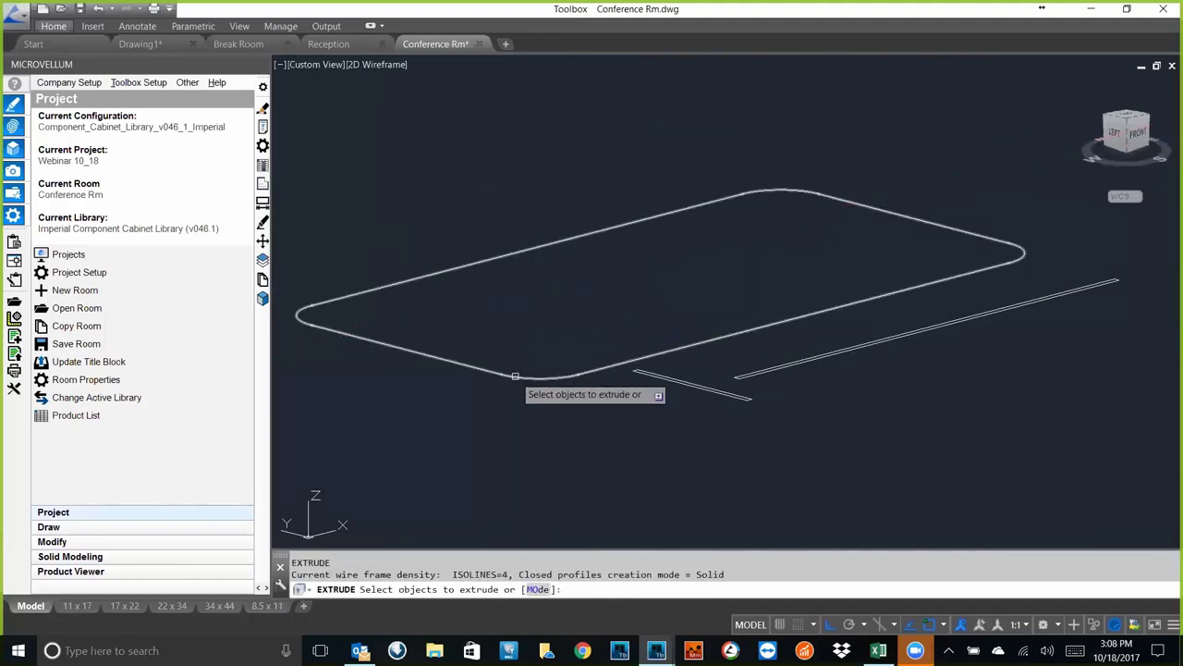
pyautogui.click(523, 376)
pyautogui.press('Return')
pyautogui.write('1')
pyautogui.press('Return')
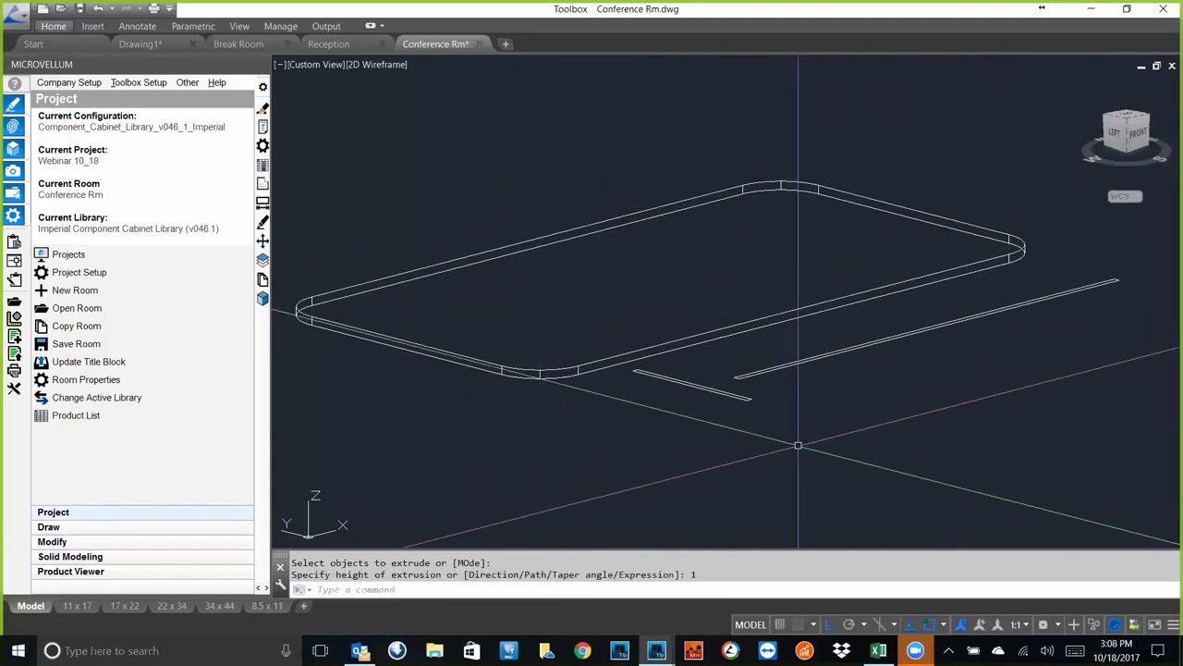
# - Save the Conference Rm drawing and open the Break Room from project Webinar 10_18
pyautogui.scroll(-4, 798, 444)
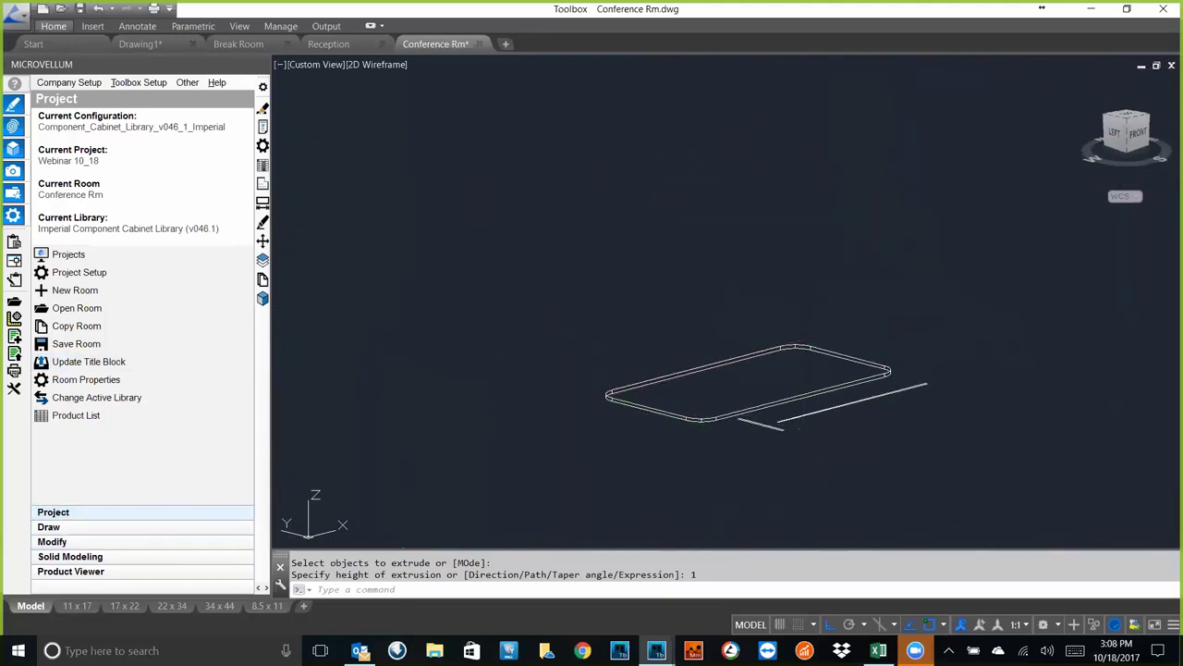
pyautogui.hotkey('ctrl', 's')
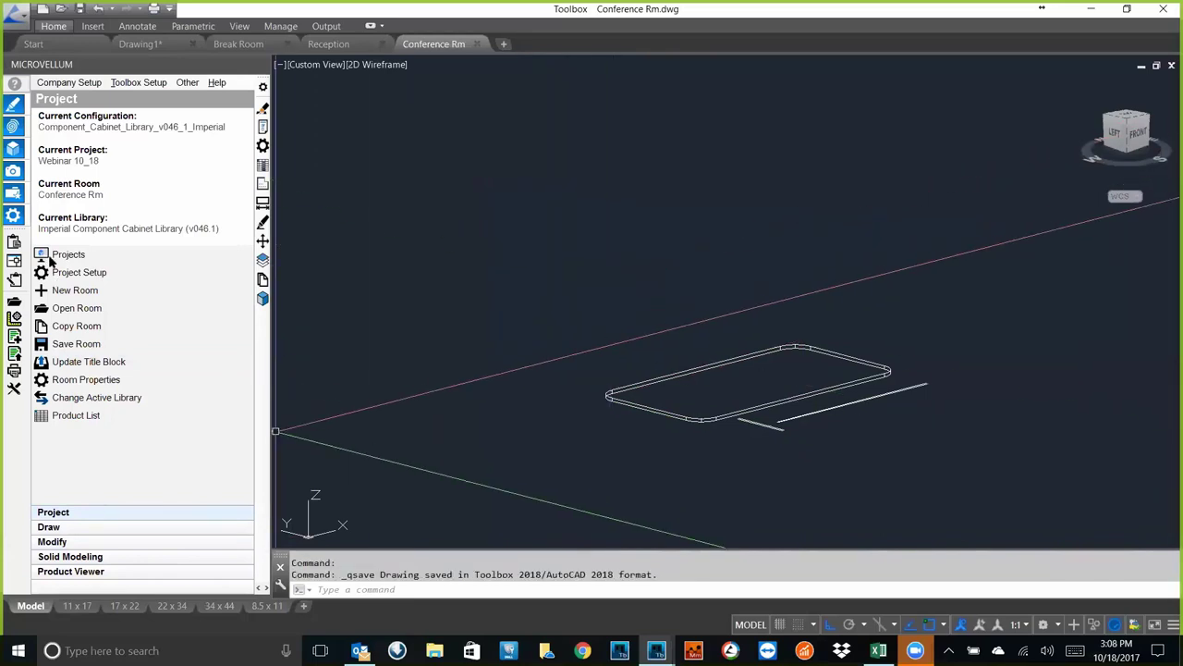
pyautogui.click(59, 311)
pyautogui.click(559, 199)
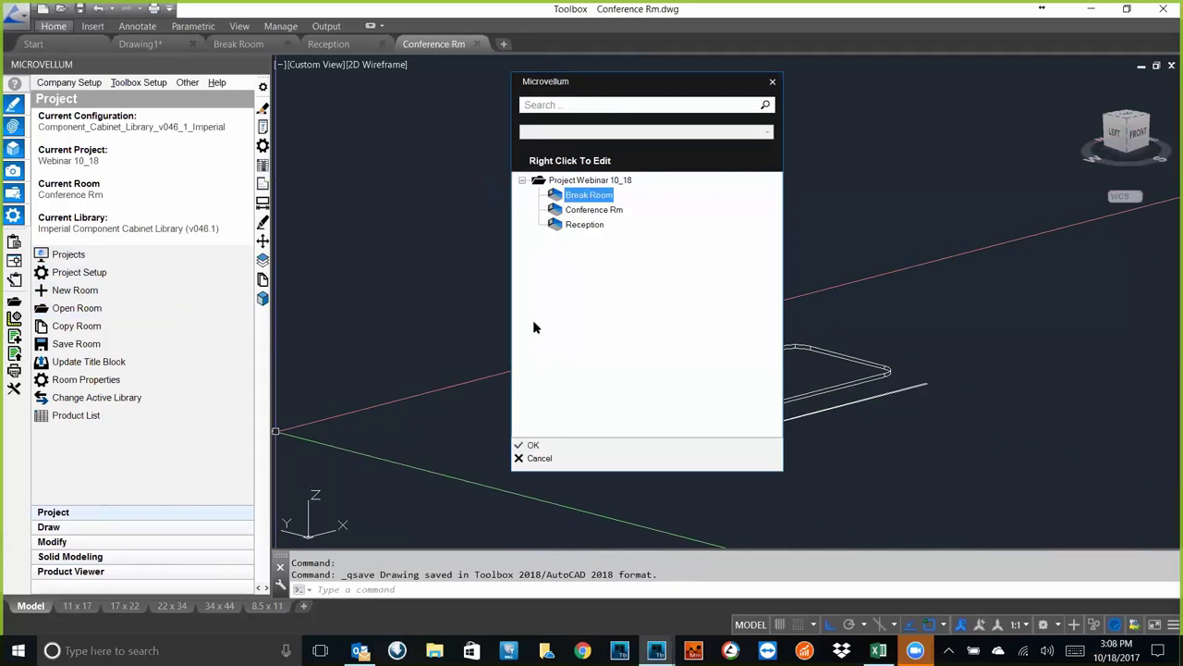
pyautogui.click(534, 445)
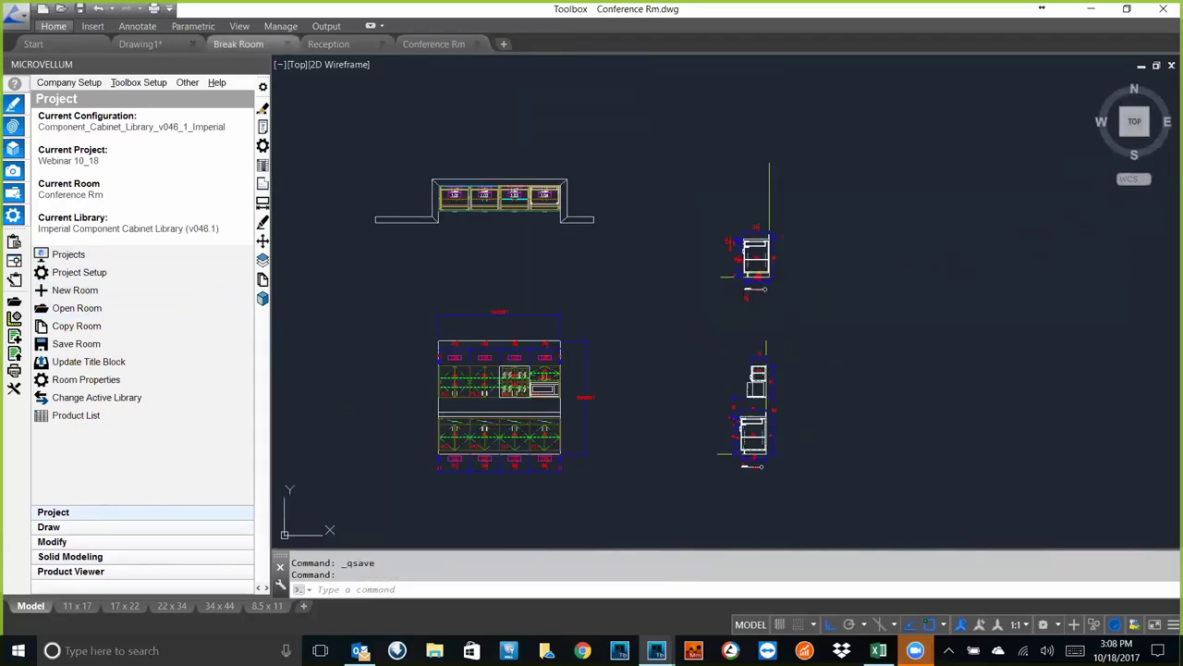
# - Switch the Break Room to the southwest 3D view and frame its wall and base cabinets
pyautogui.write('sw')
pyautogui.press('Return')
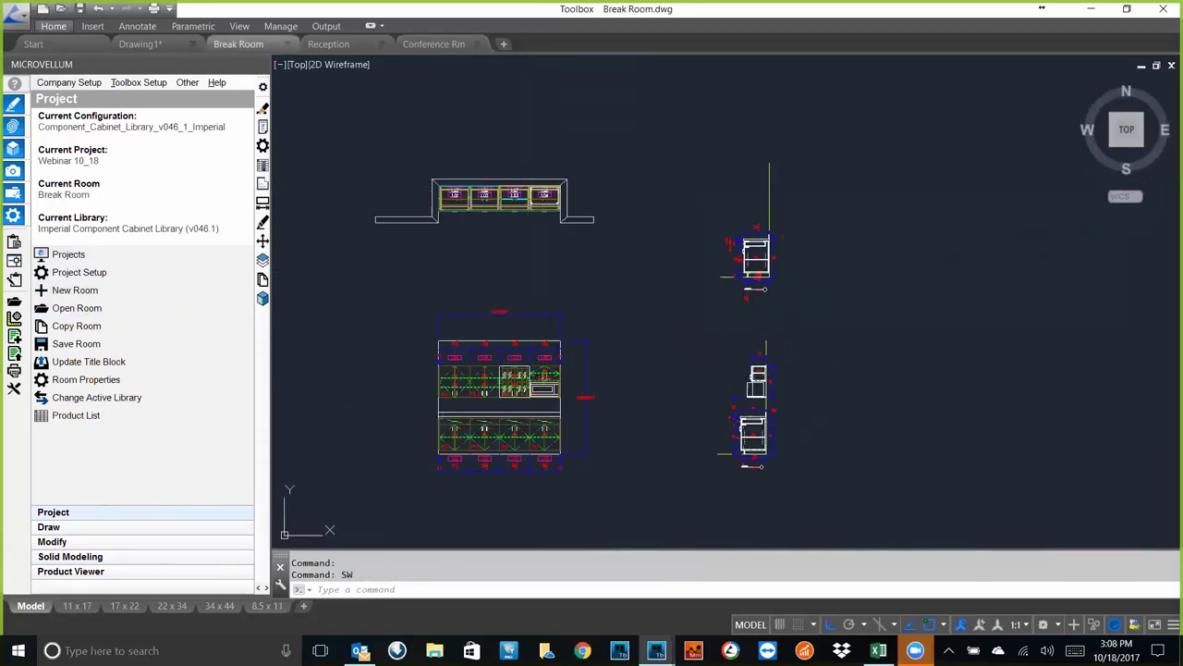
pyautogui.scroll(5, 342, 240)
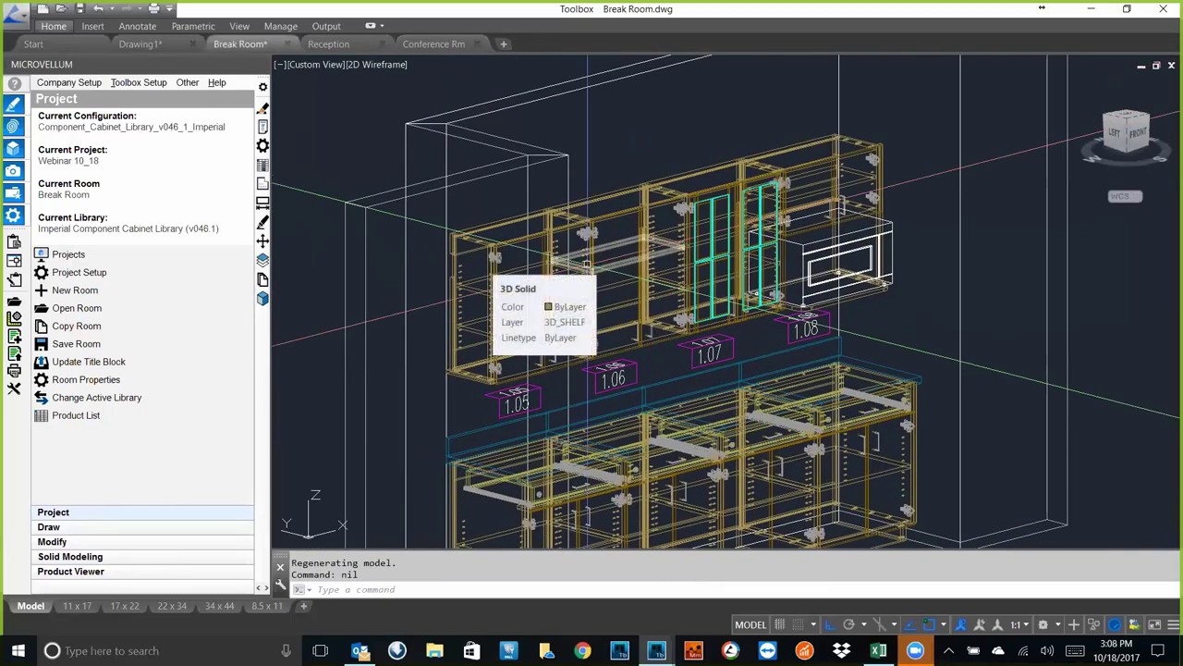
pyautogui.scroll(-3, 586, 264)
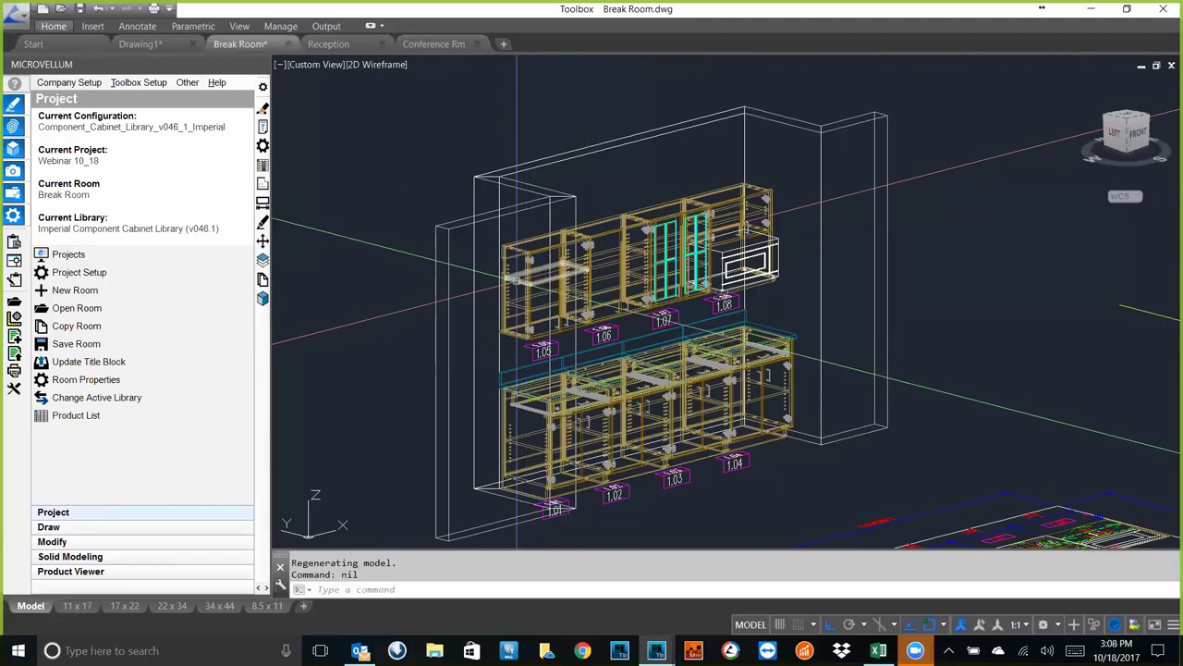
# - Select the BasAWI1343 profile from the Moldings category of the drawable room components
pyautogui.click(81, 527)
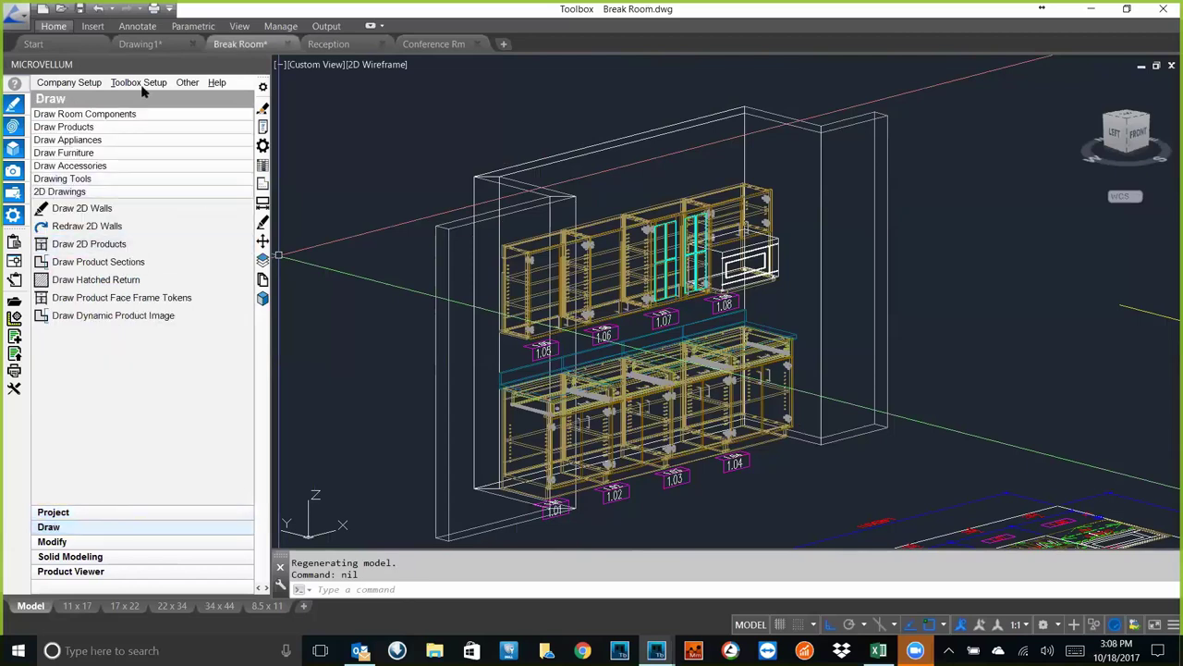
pyautogui.click(119, 114)
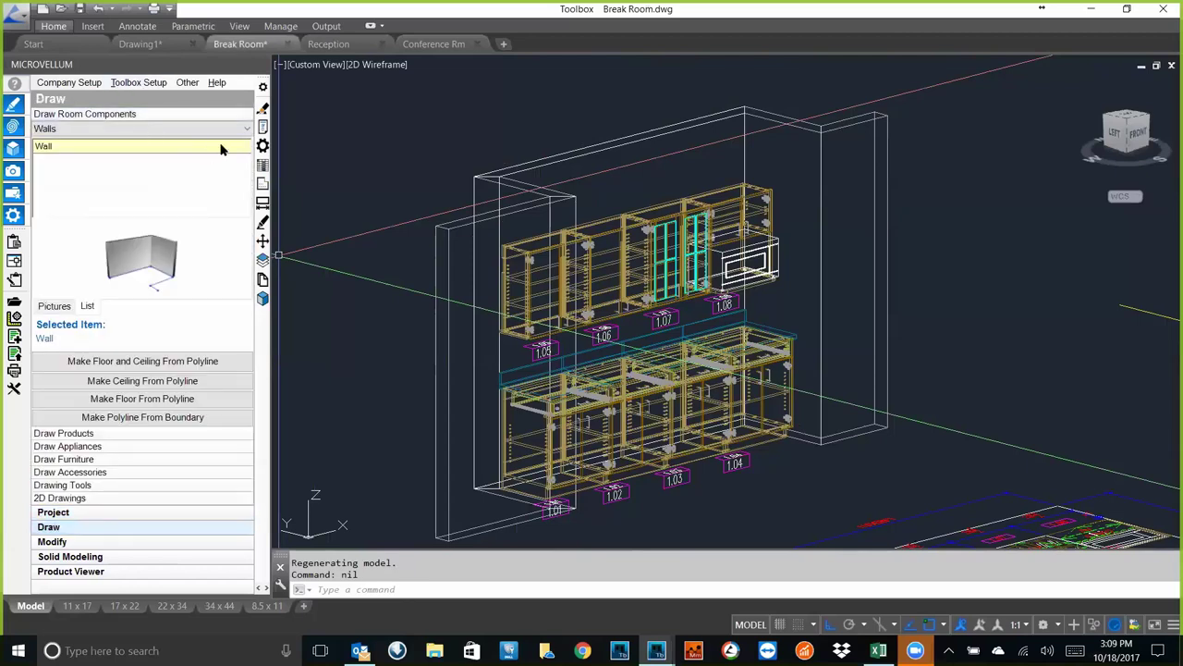
pyautogui.click(246, 130)
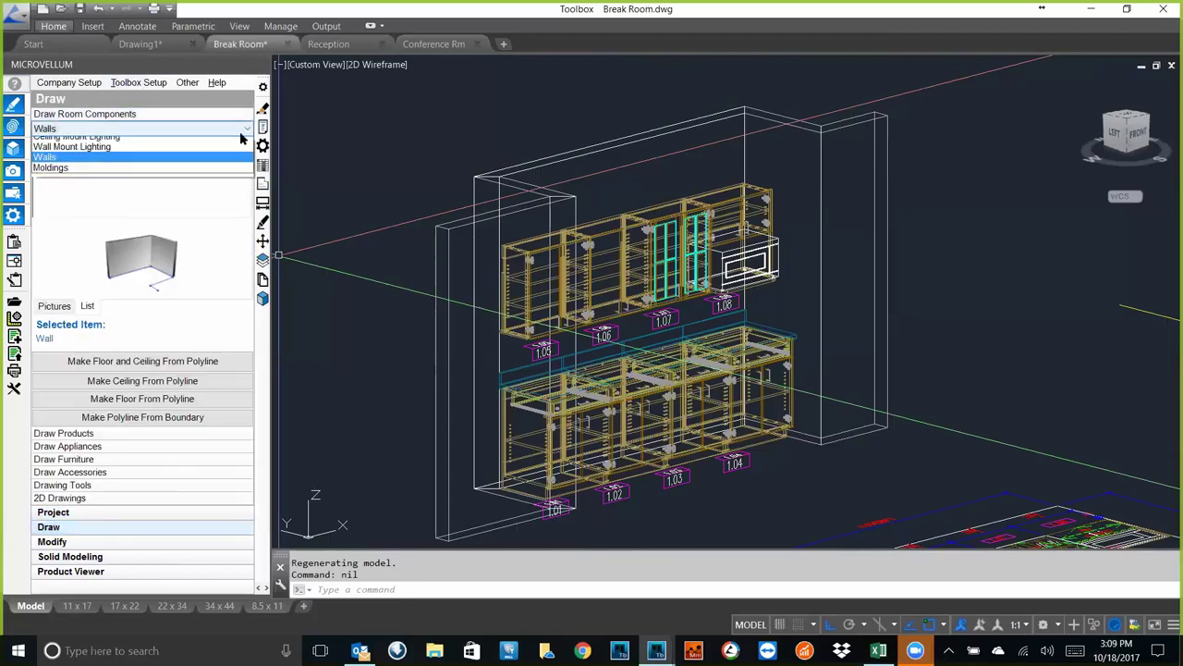
pyautogui.click(56, 175)
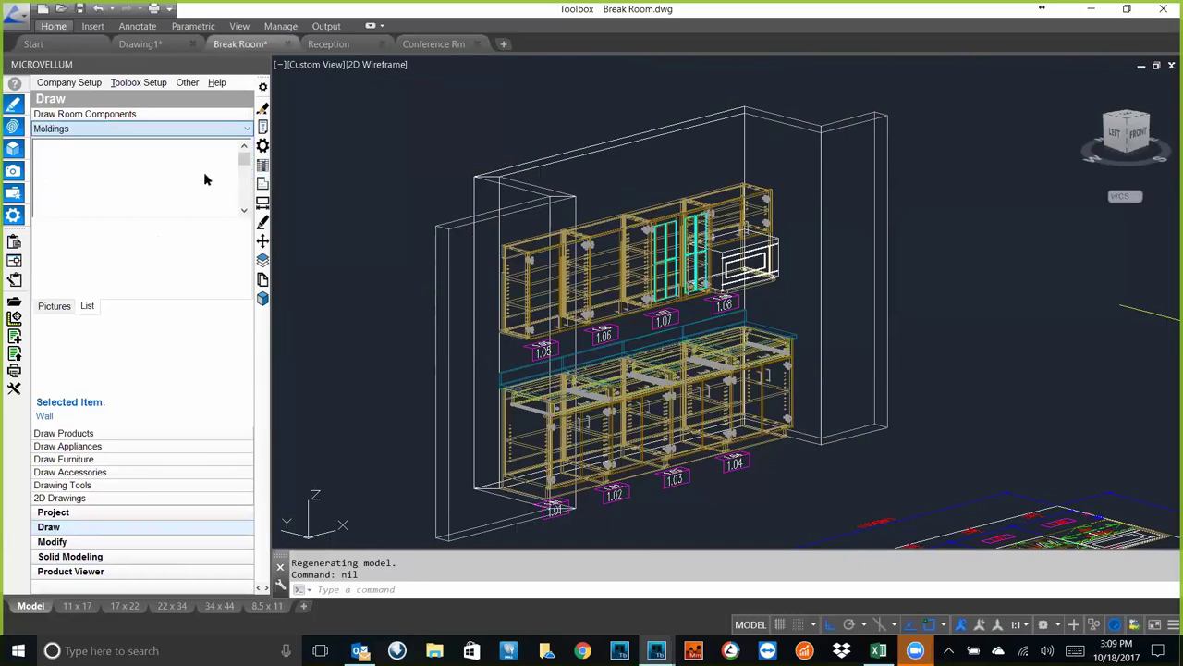
pyautogui.click(67, 200)
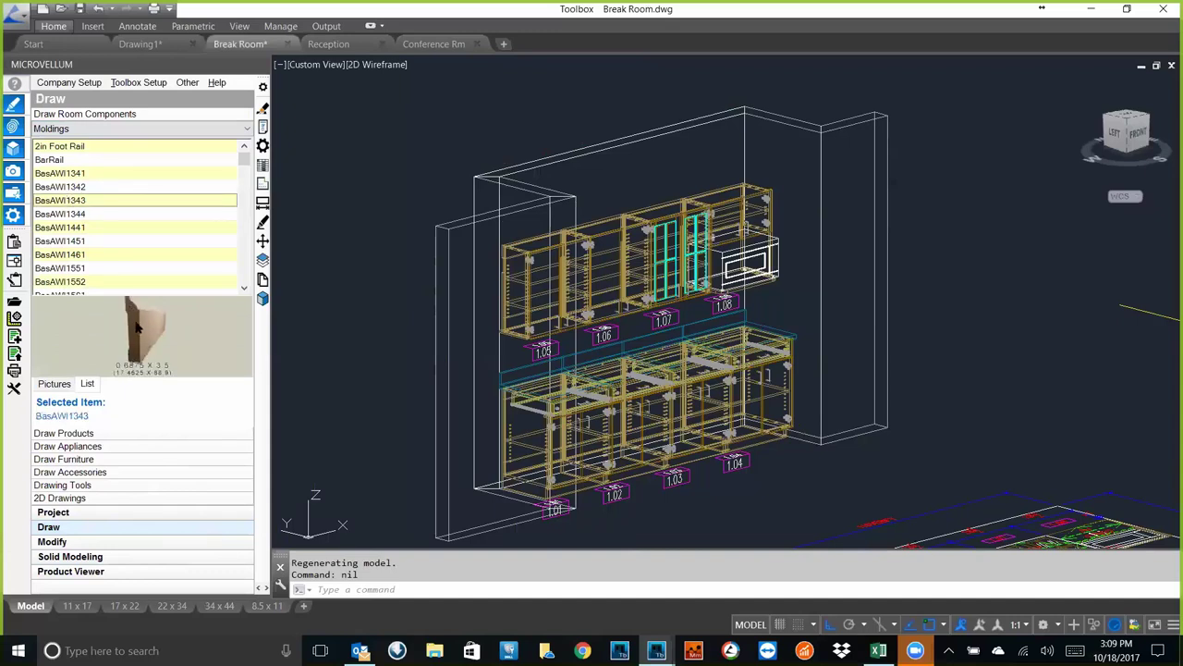
# - Look through the Moldings folder inside the library's Graphics factory data, and close the file window
pyautogui.click(216, 83)
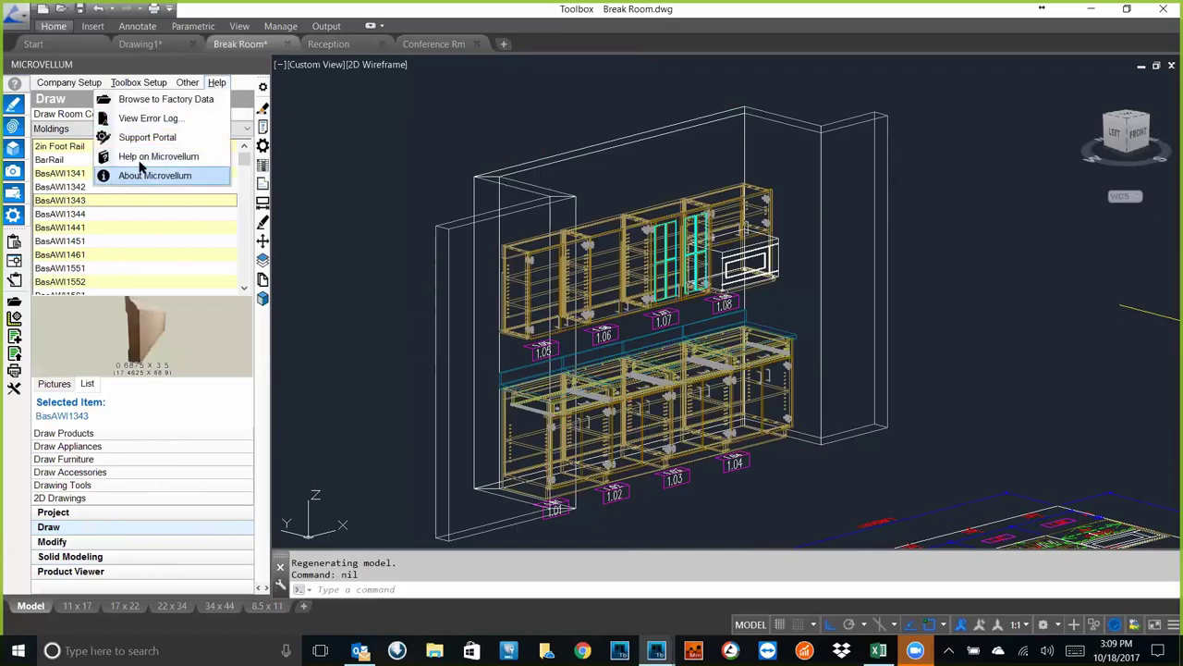
pyautogui.click(144, 100)
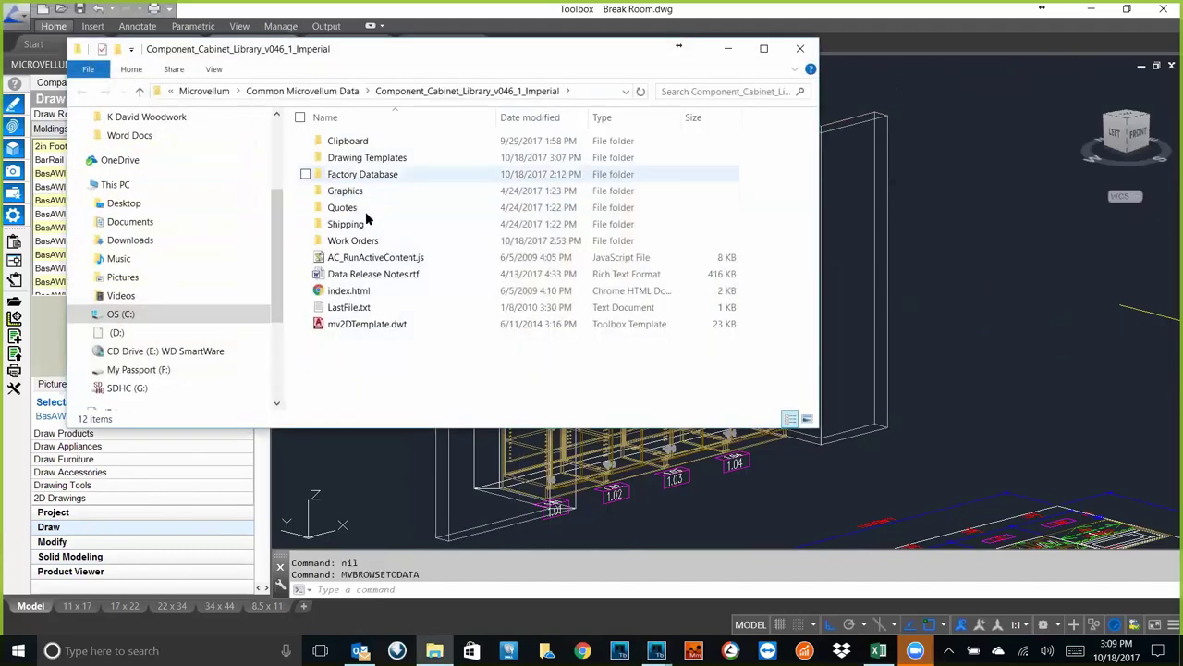
pyautogui.doubleClick(347, 190)
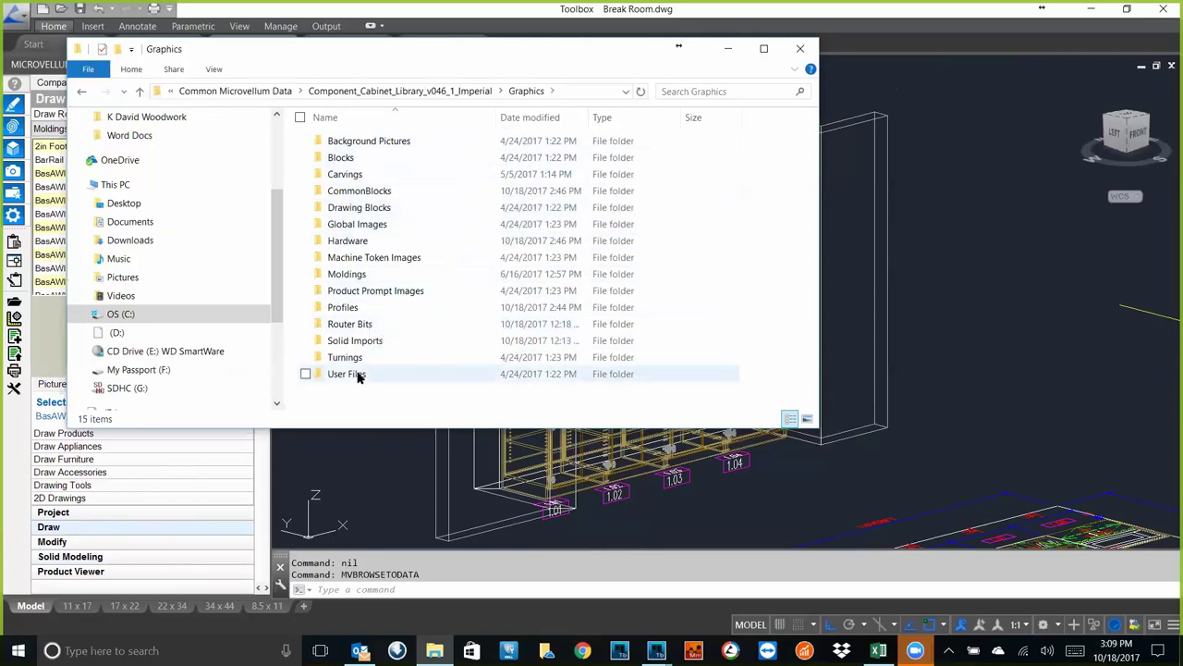
pyautogui.doubleClick(345, 274)
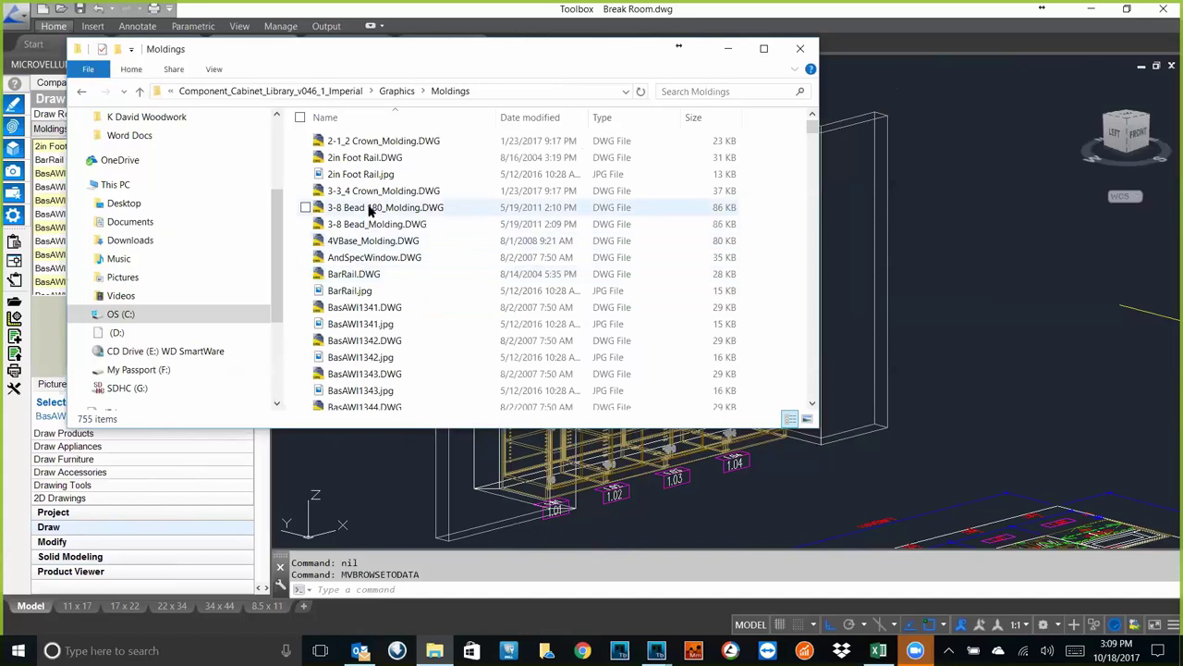
pyautogui.click(801, 48)
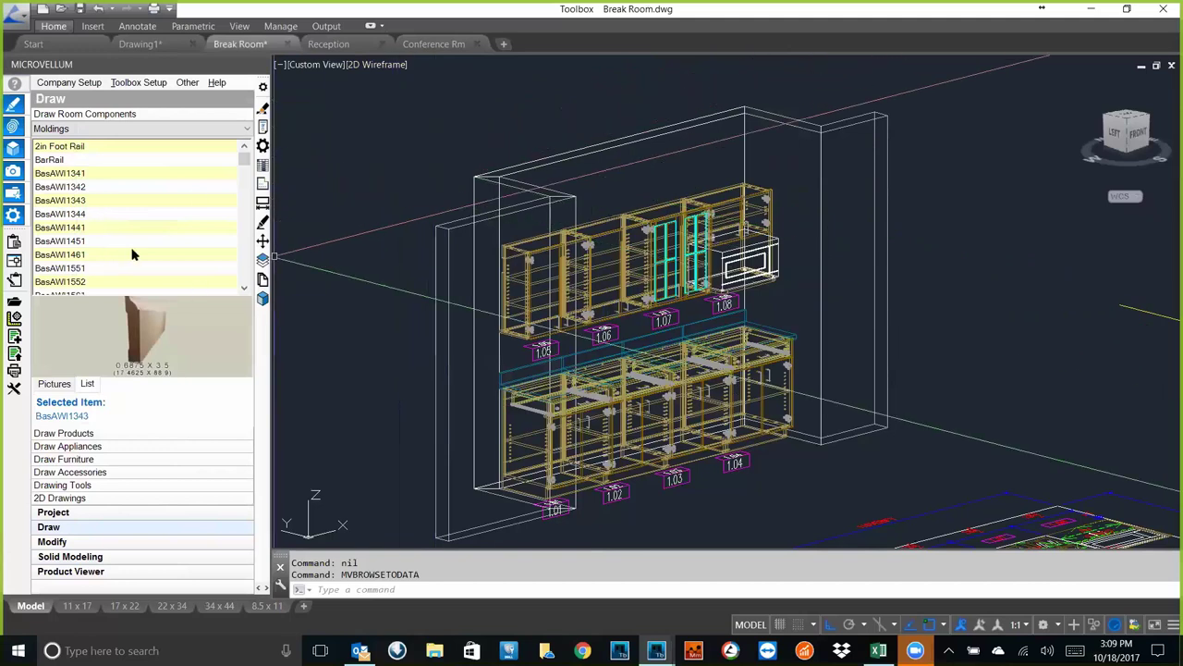
# - Draw CM-306_Molding as Draw Only through points picked at the Break Room wall corners, with a height above the floor
pyautogui.moveTo(244, 177); pyautogui.dragTo(251, 202)
pyautogui.scroll(-5, 153, 226)
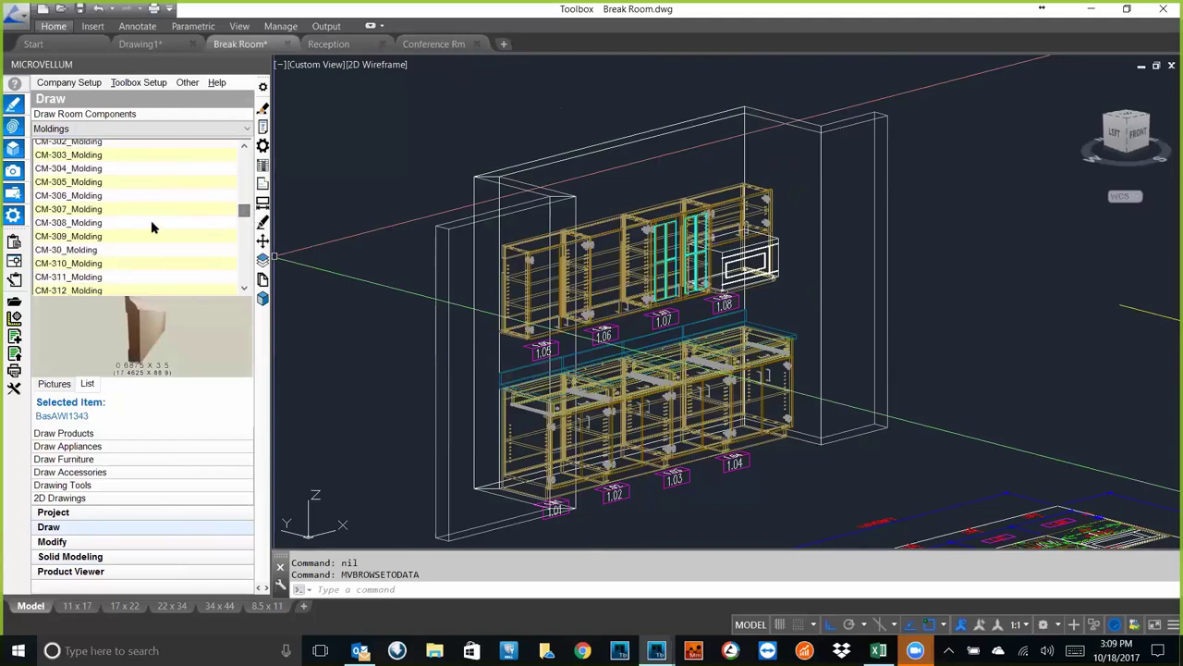
pyautogui.click(100, 196)
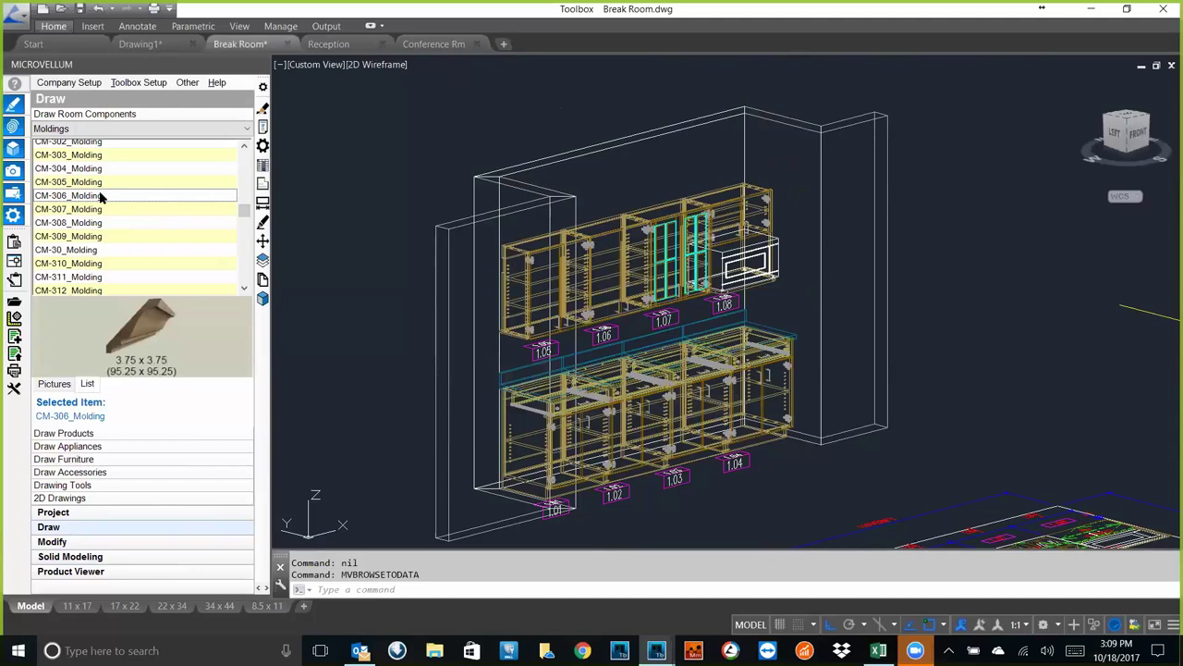
pyautogui.rightClick(101, 196)
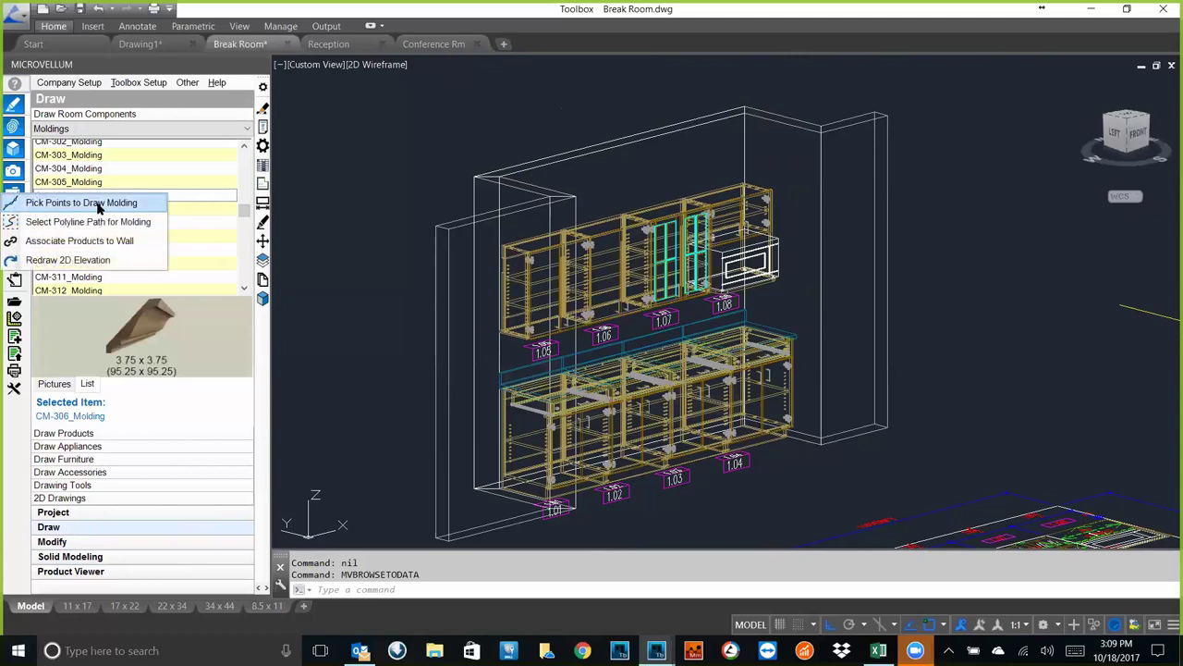
pyautogui.click(82, 203)
pyautogui.click(447, 228)
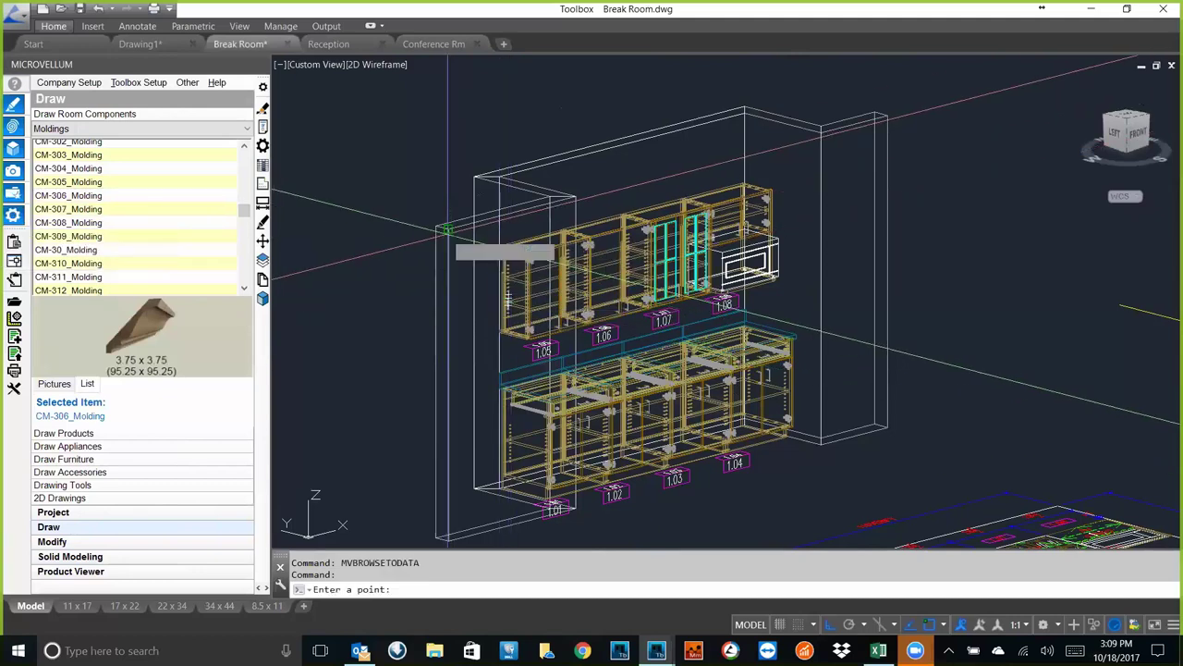
pyautogui.click(590, 213)
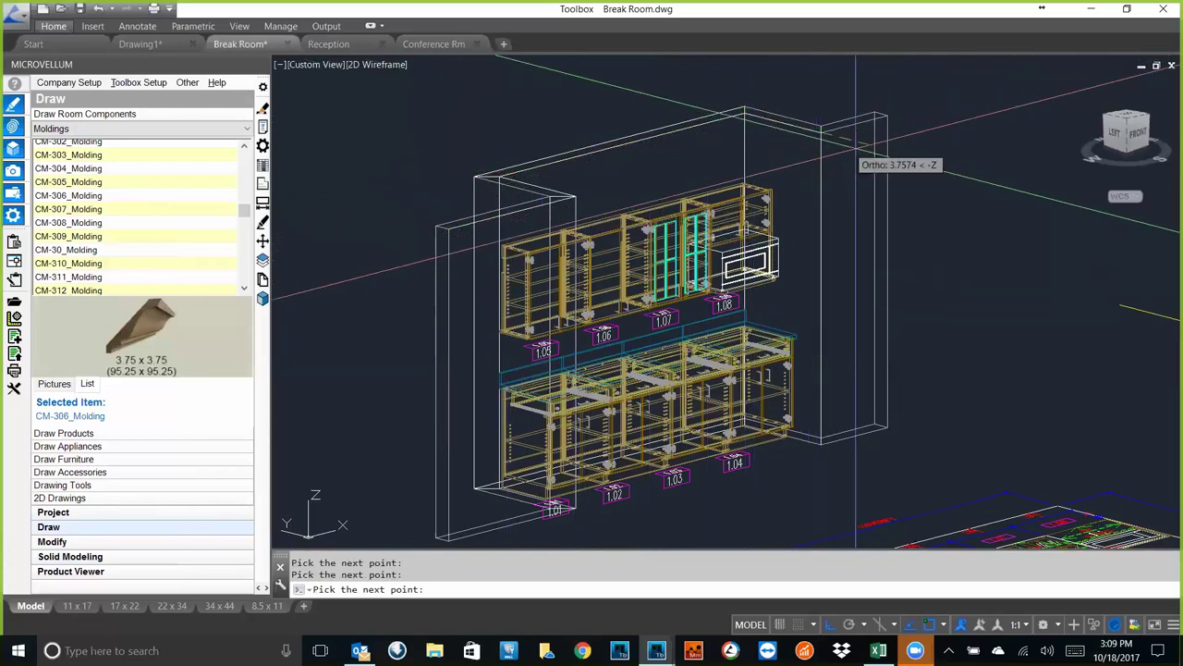
pyautogui.press('Return')
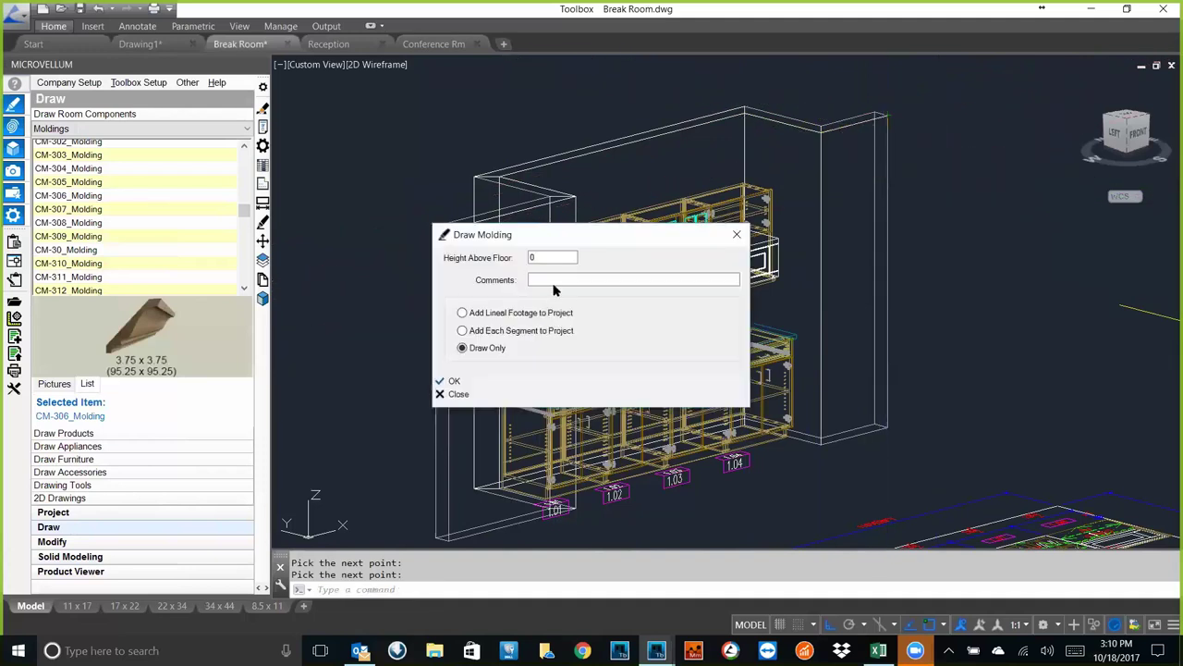
pyautogui.click(553, 258)
pyautogui.click(447, 381)
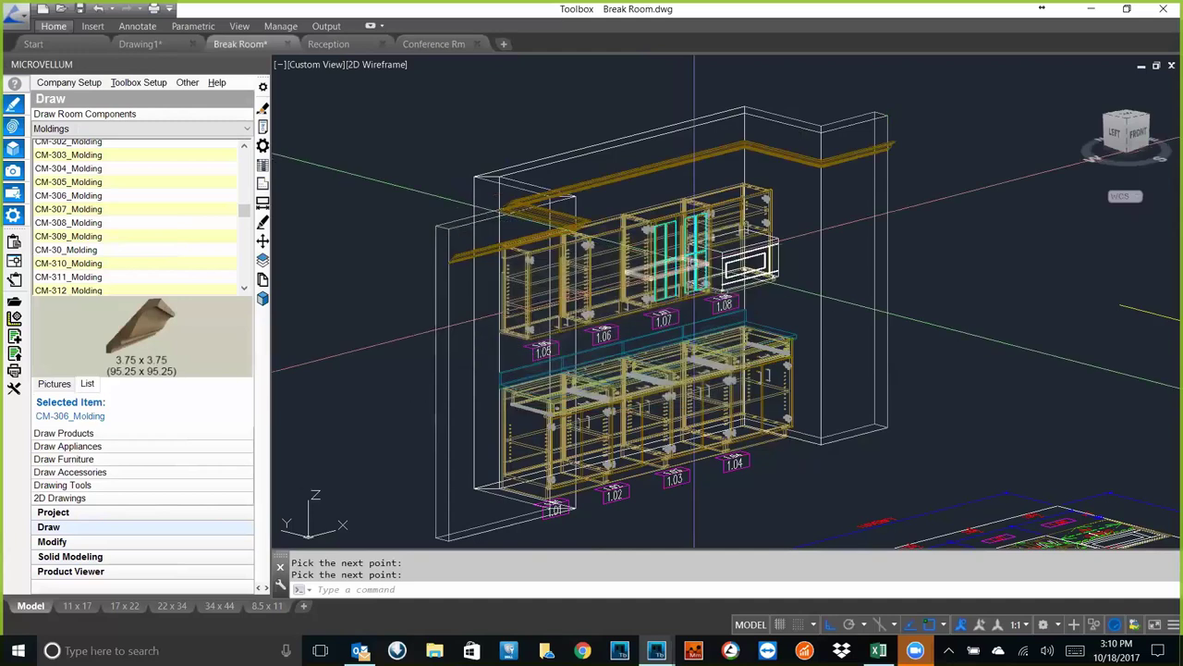
# - Choose the 2 Door Upper from the Upper Cabinets for placement at a selected point and bring up its product prompts
pyautogui.scroll(5, 496, 236)
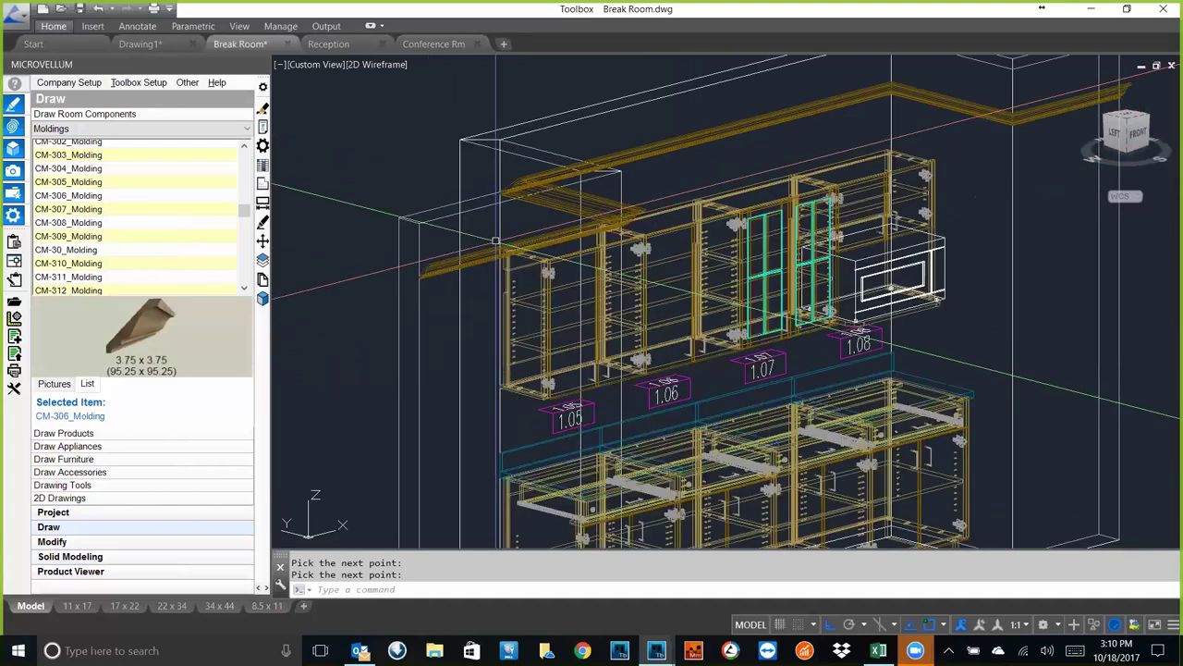
pyautogui.scroll(-4, 845, 201)
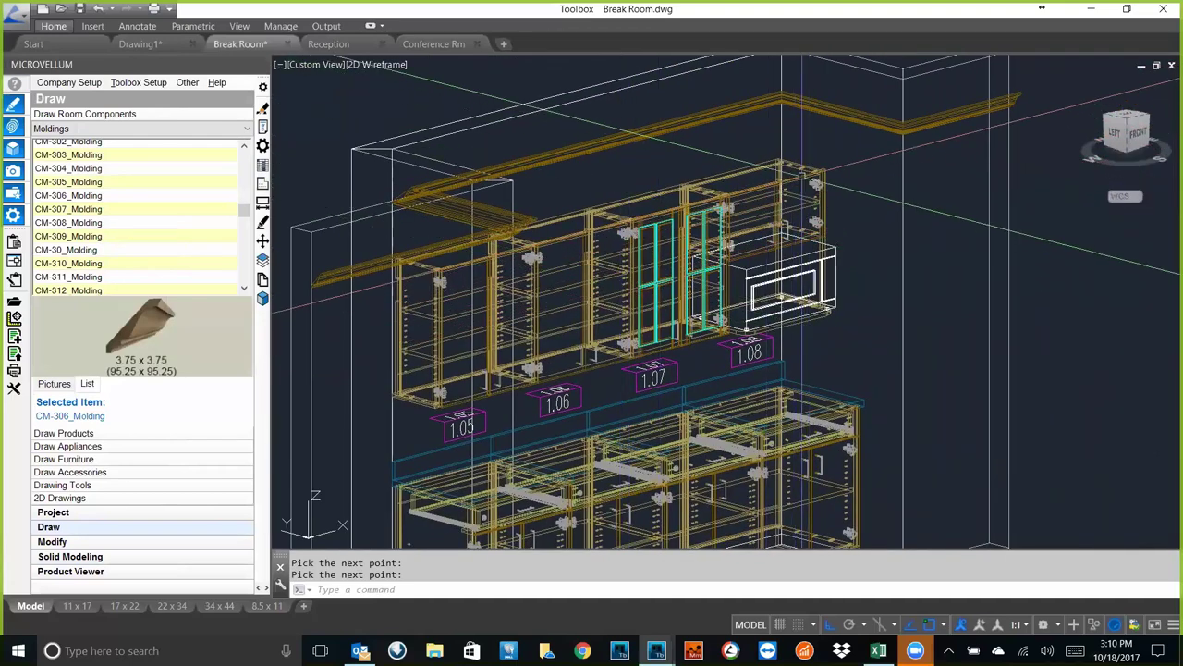
pyautogui.scroll(5, 800, 175)
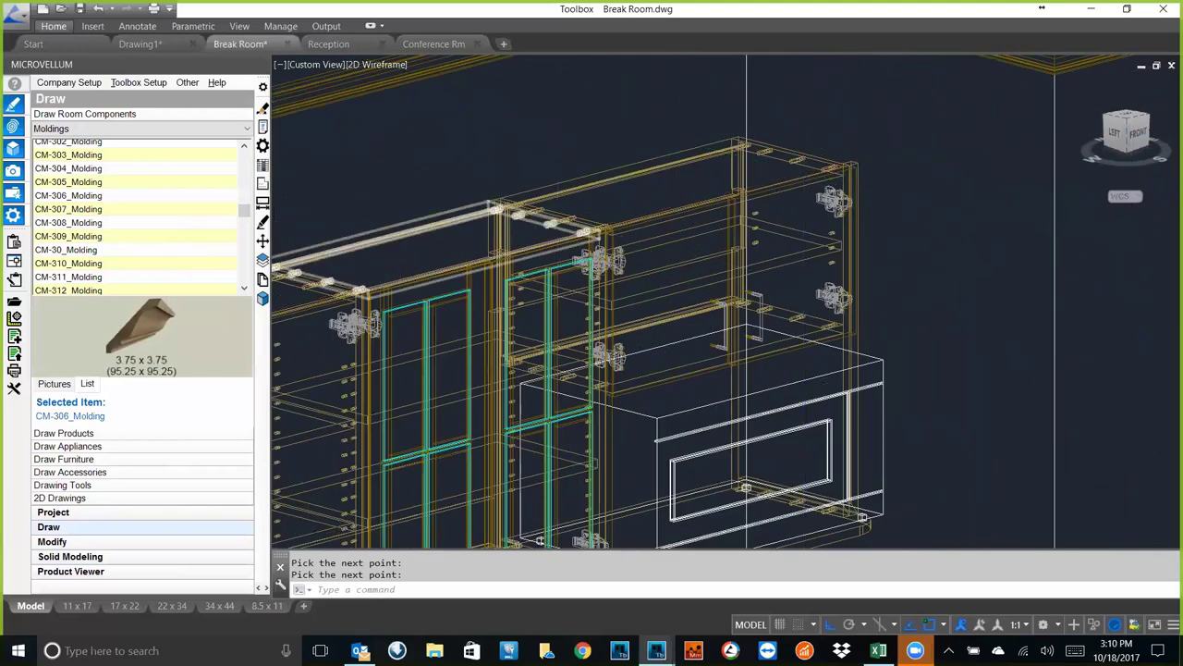
pyautogui.scroll(-5, 610, 213)
pyautogui.click(77, 433)
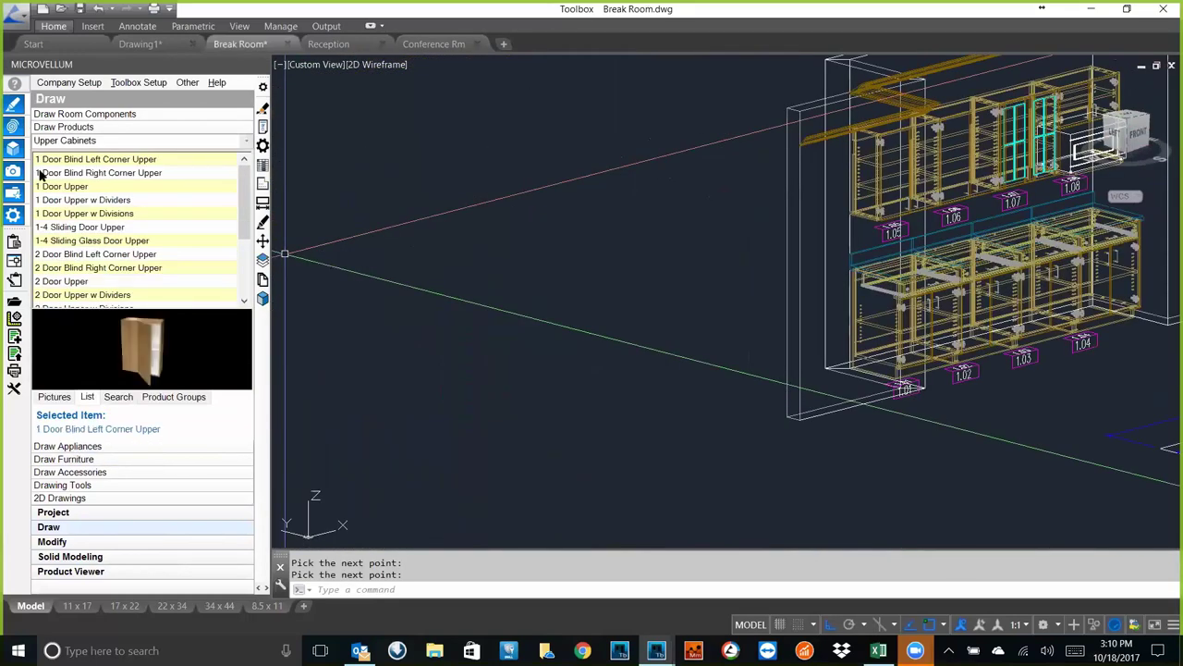
pyautogui.click(52, 282)
pyautogui.rightClick(52, 286)
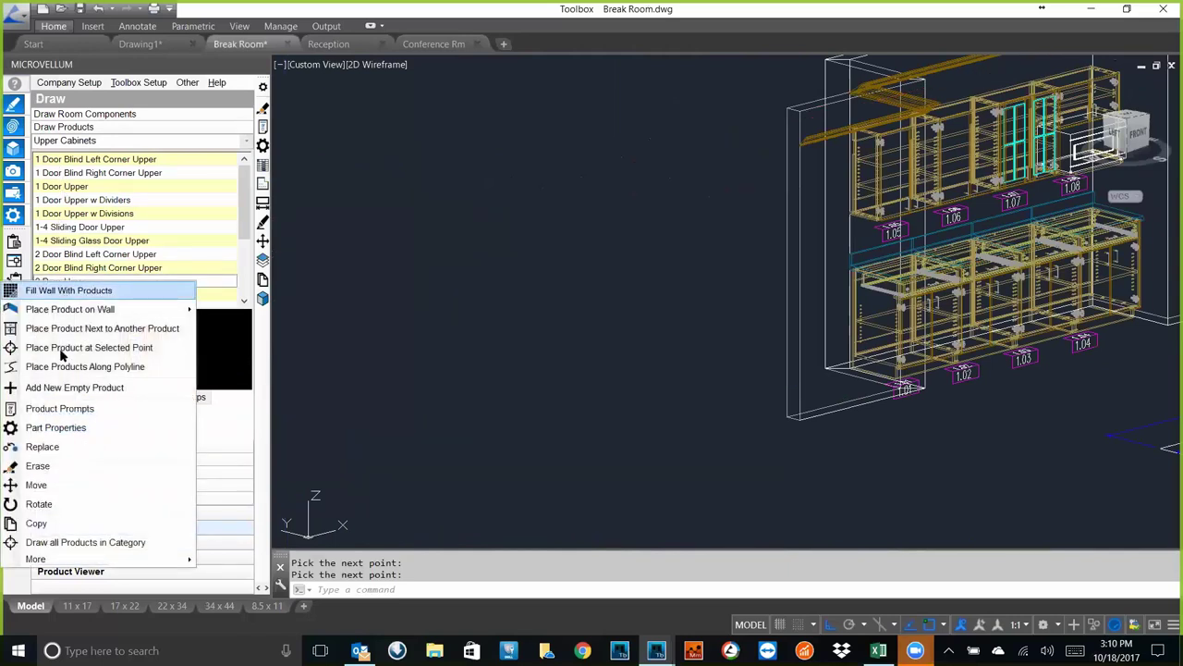
pyautogui.click(103, 354)
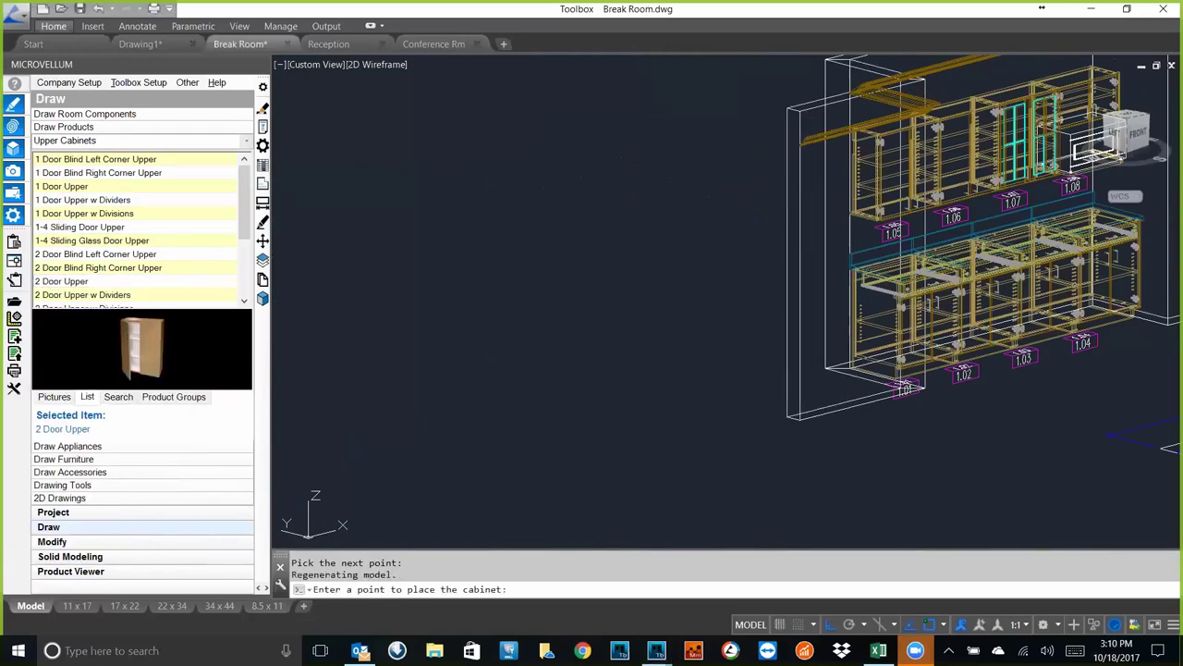
pyautogui.click(478, 471)
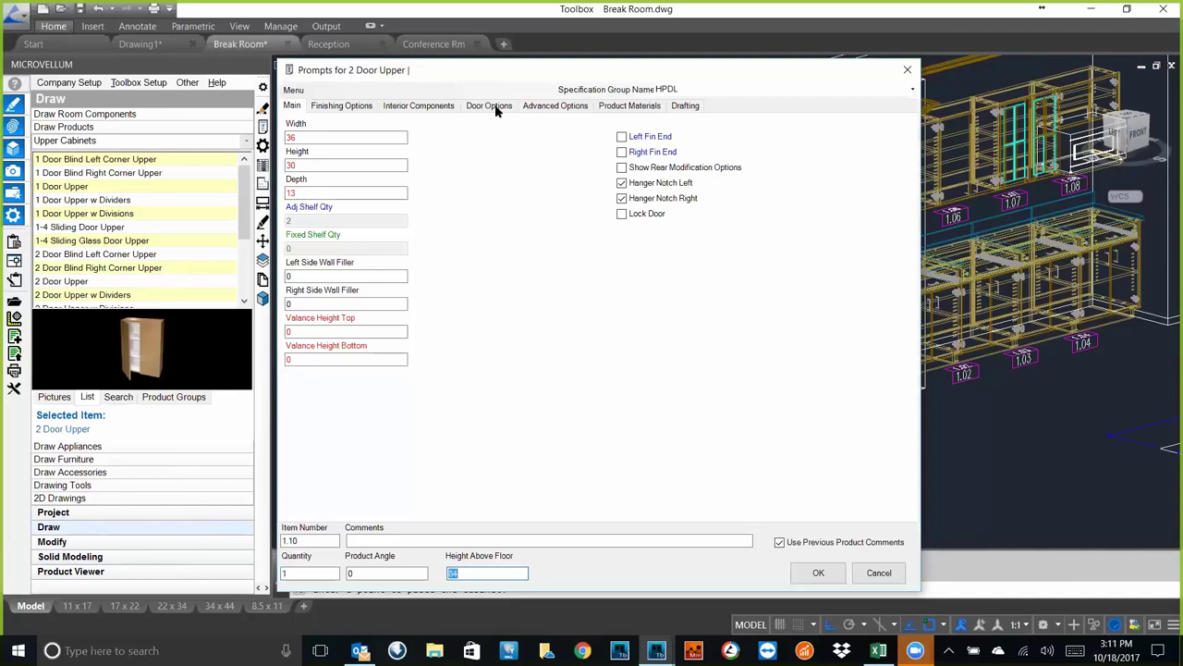
# - Enable Crown Molding and Crown Molding Top Shelf Pediment for the 2 Door Upper and place it in the open area beside the walls
pyautogui.click(555, 106)
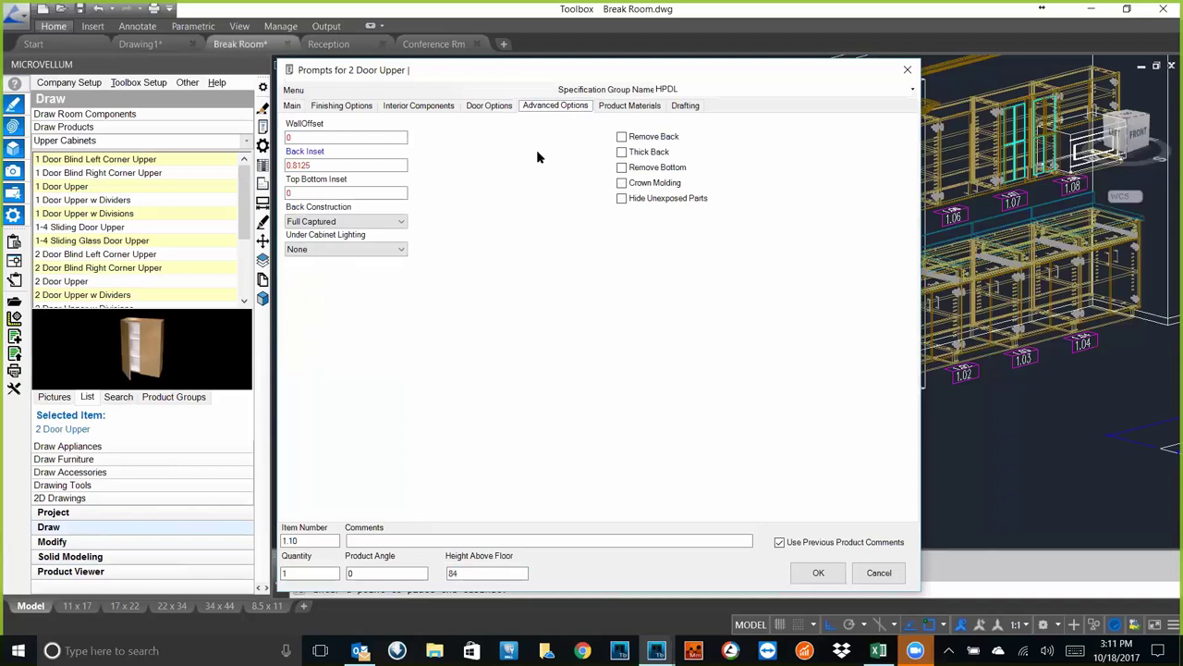
pyautogui.click(621, 183)
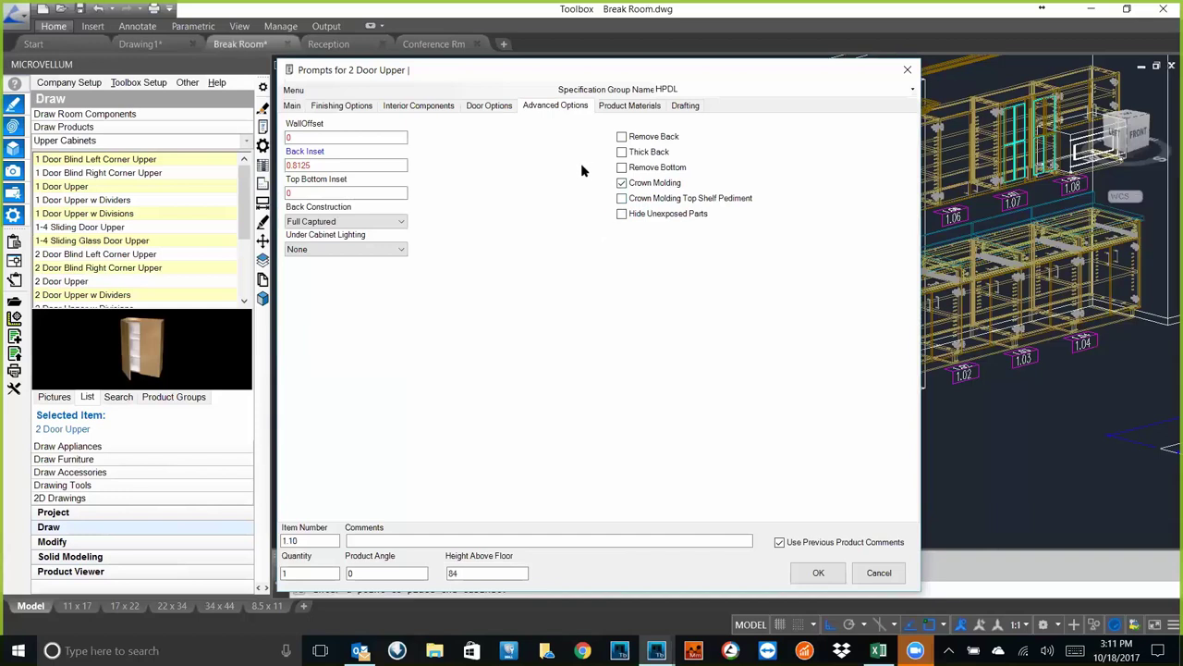
pyautogui.click(622, 203)
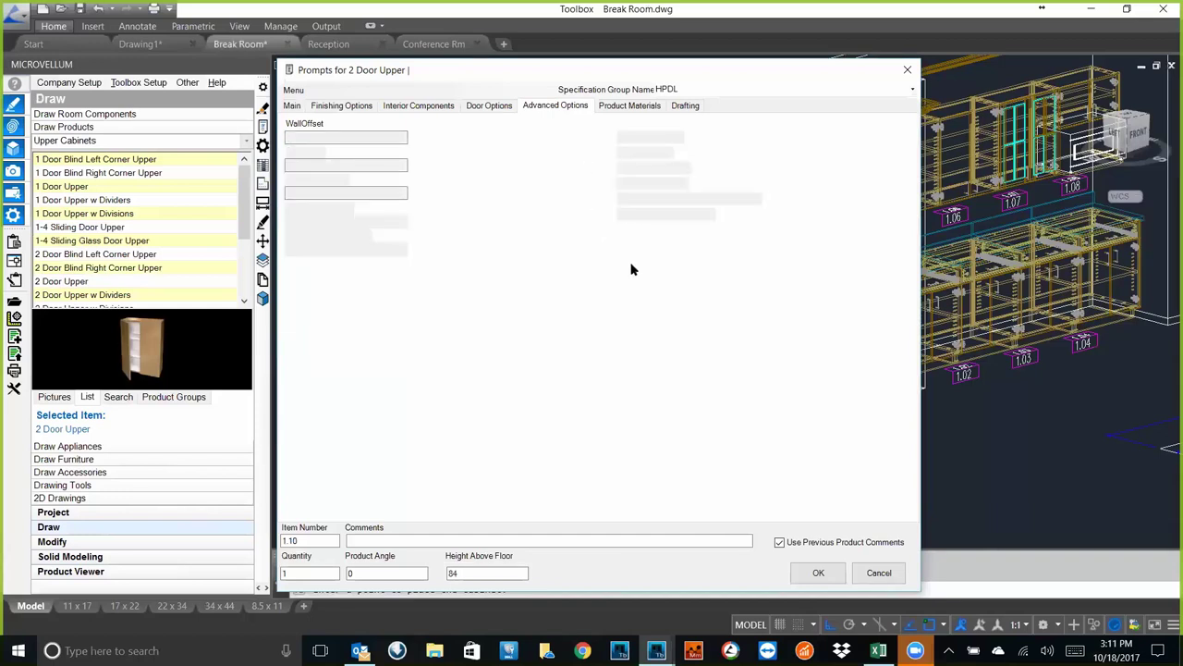
pyautogui.press('Return')
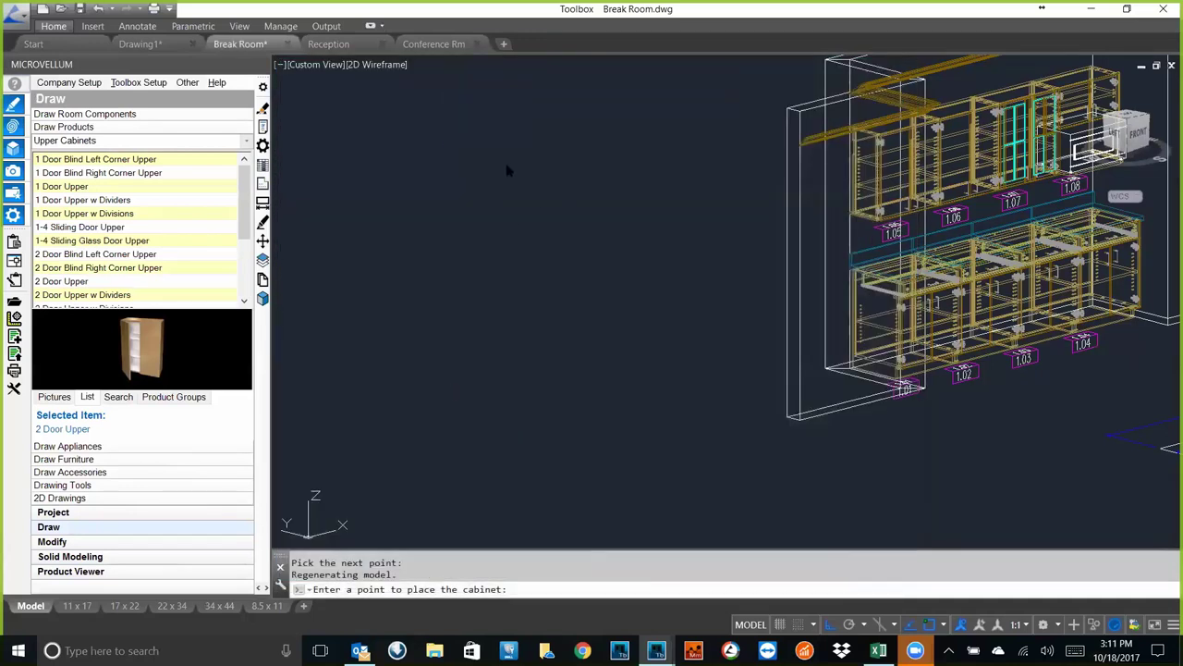
pyautogui.click(507, 210)
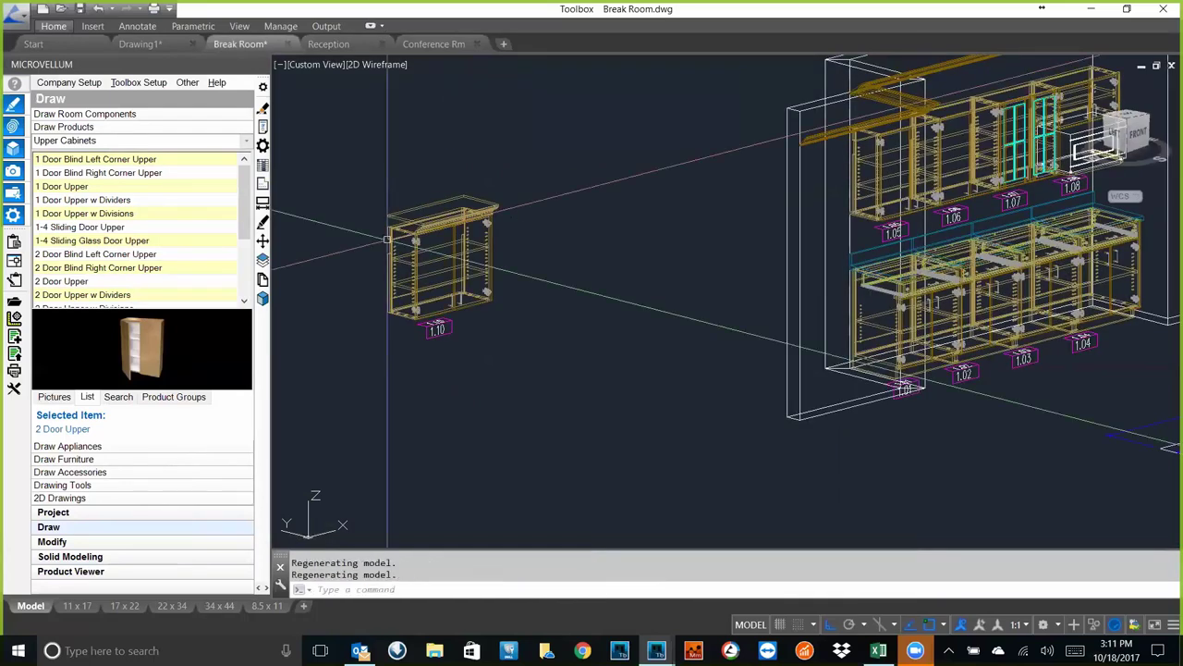
# - Turn on Left Fin End and Right Fin End in the product prompts of the newly placed 2 Door Upper
pyautogui.scroll(5, 454, 255)
pyautogui.scroll(2, 454, 255)
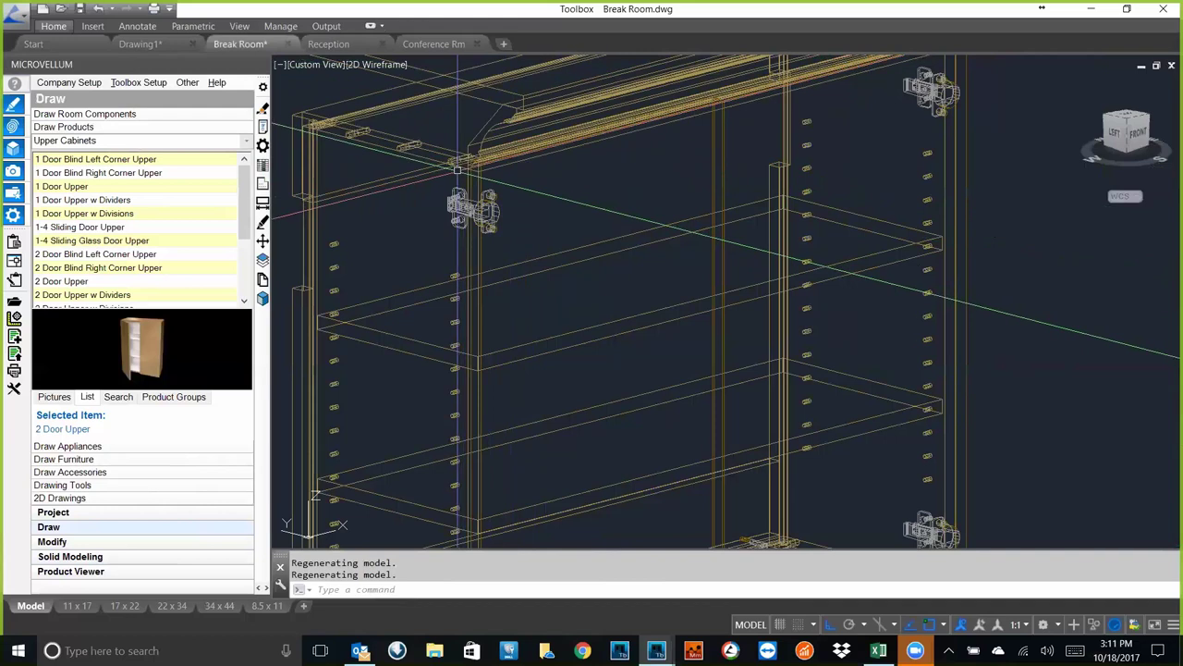
pyautogui.moveTo(465, 166); pyautogui.dragTo(496, 194, button='middle')
pyautogui.scroll(-3, 496, 194)
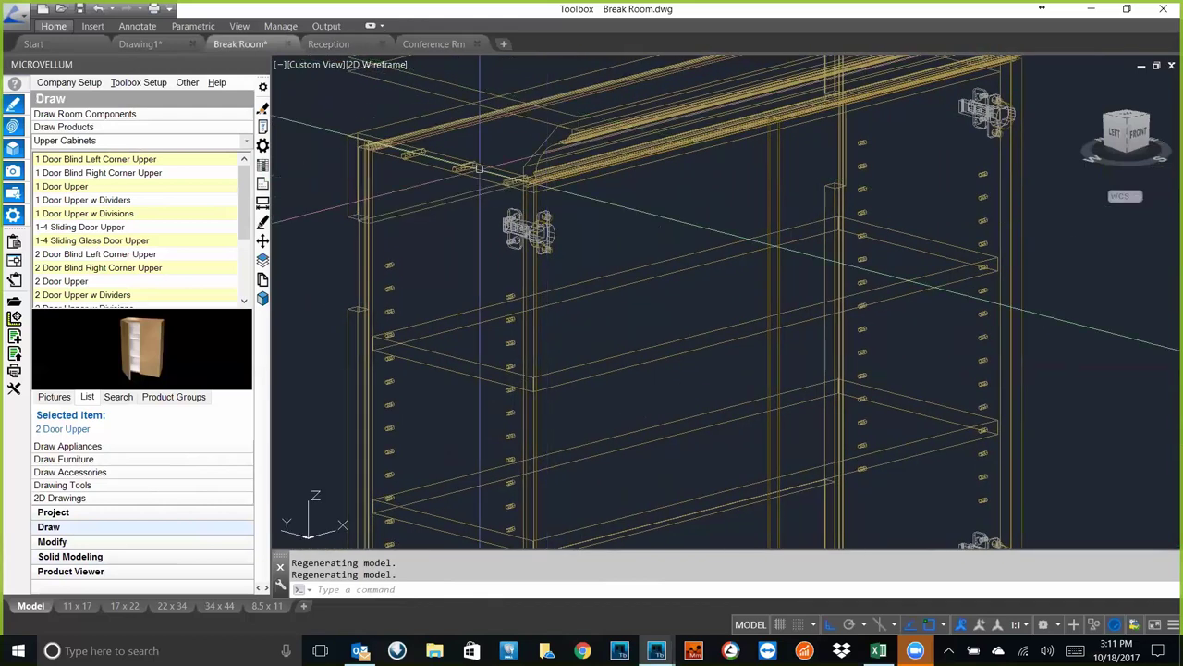
pyautogui.click(263, 126)
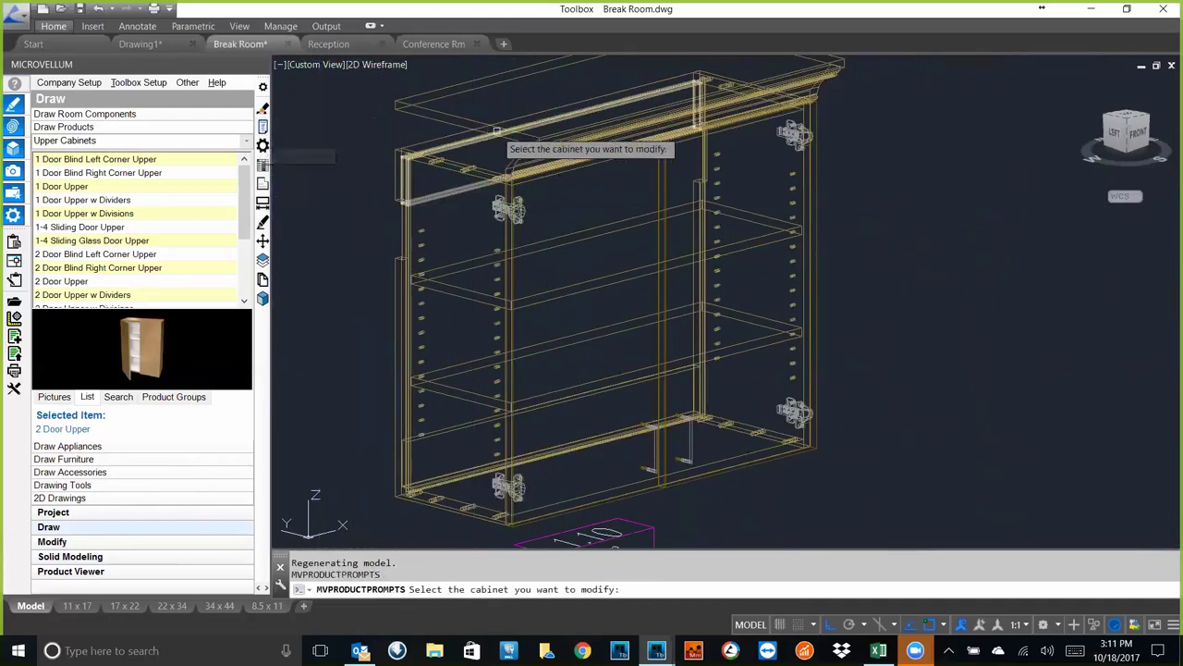
pyautogui.click(620, 235)
pyautogui.click(625, 152)
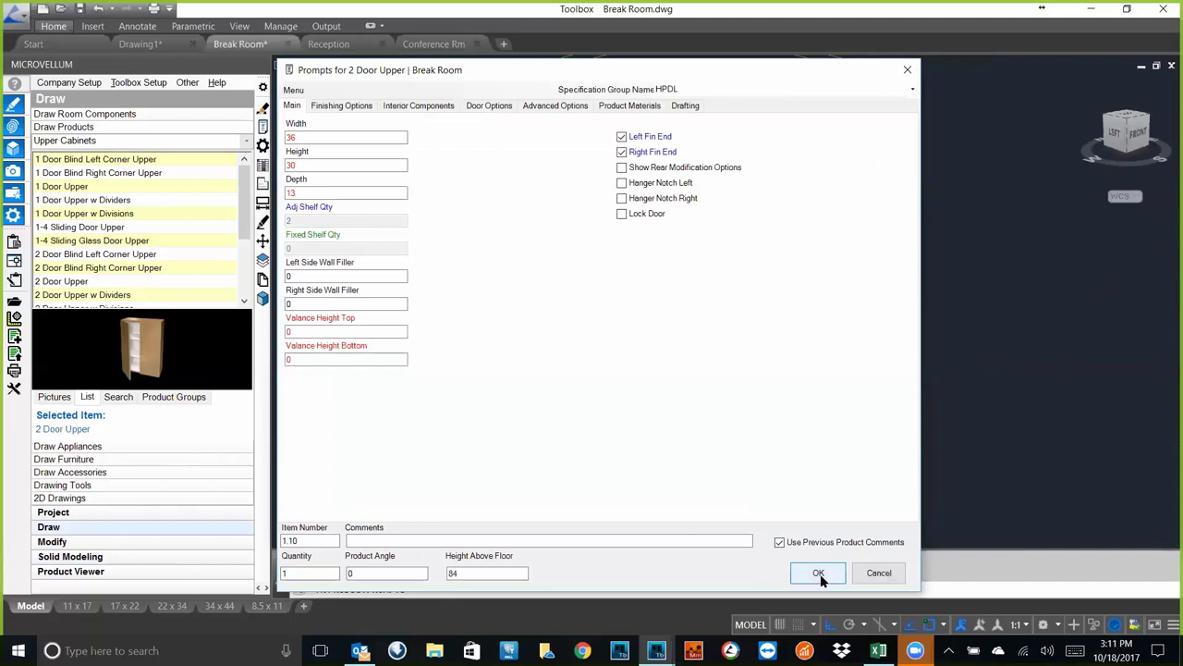
pyautogui.click(818, 573)
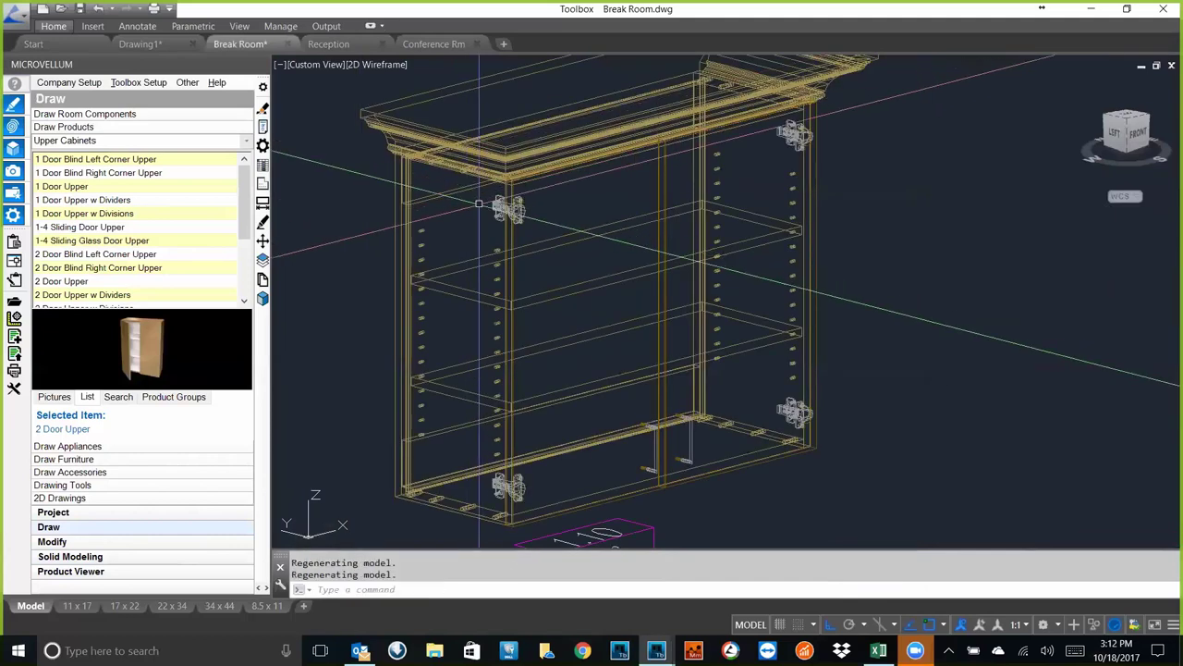
# - View the crown-molded upper cabinet from a slightly different angle and save the Break Room drawing
pyautogui.scroll(-3, 583, 294)
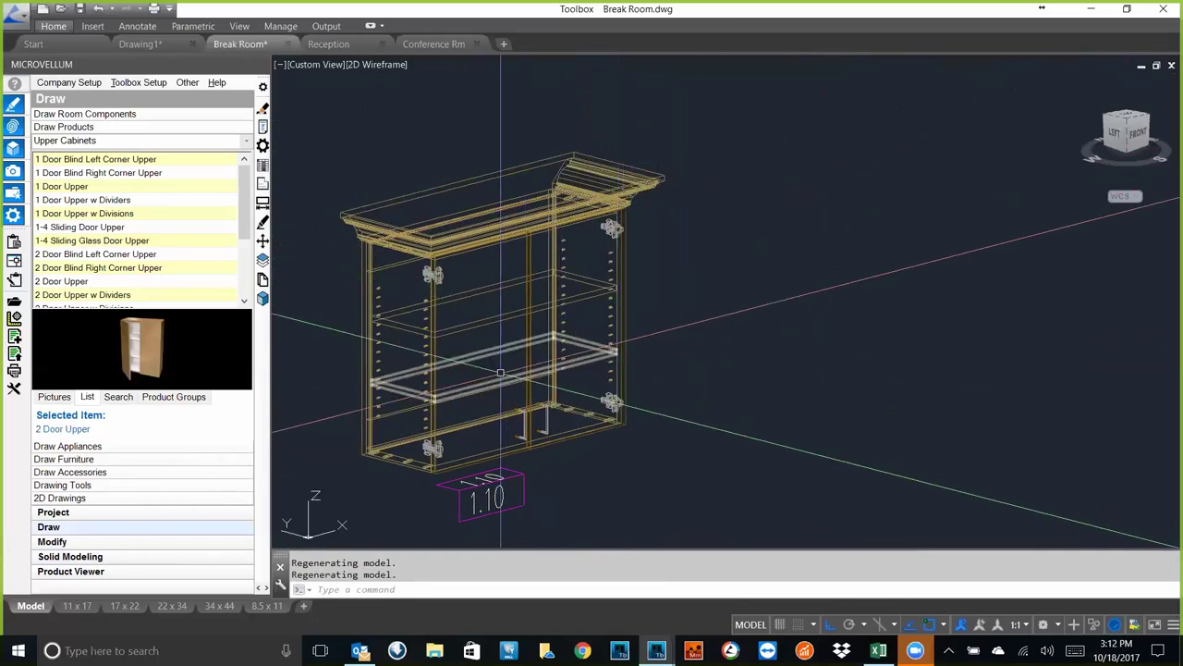
pyautogui.keyDown('shift'); pyautogui.moveTo(523, 306); pyautogui.dragTo(518, 351, button='middle'); pyautogui.keyUp('shift')
pyautogui.hotkey('ctrl', 's')
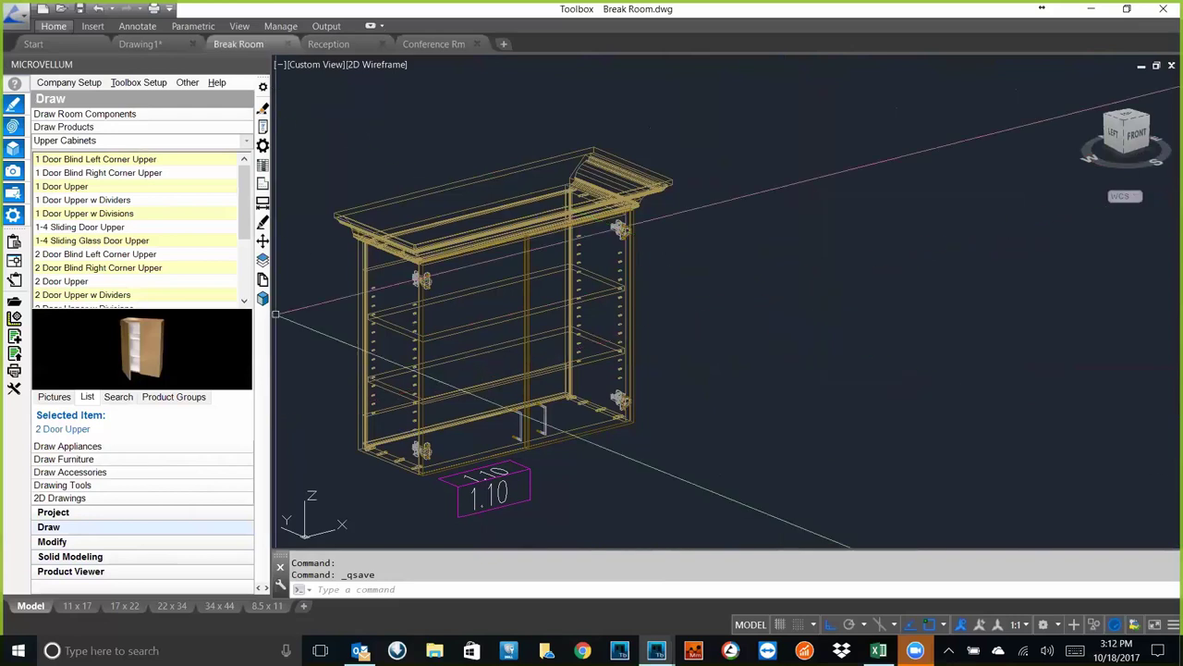
# - Review the processing stations defined in the Toolbox setup and close their list
pyautogui.click(134, 84)
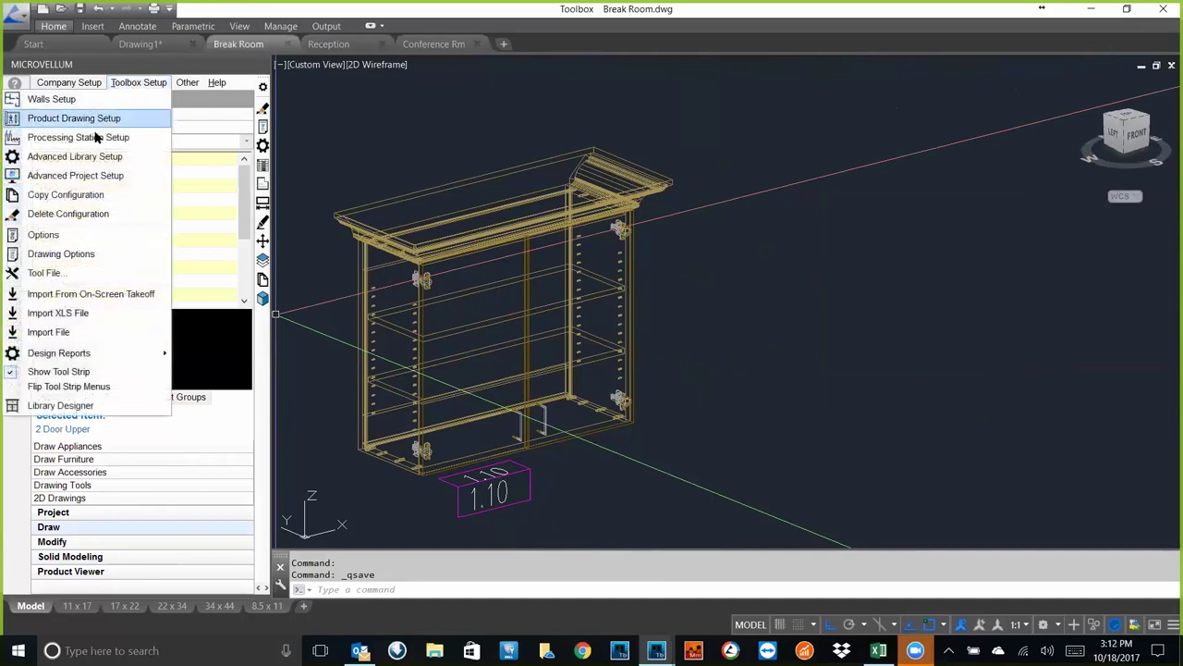
pyautogui.click(96, 136)
pyautogui.moveTo(484, 228); pyautogui.dragTo(437, 133)
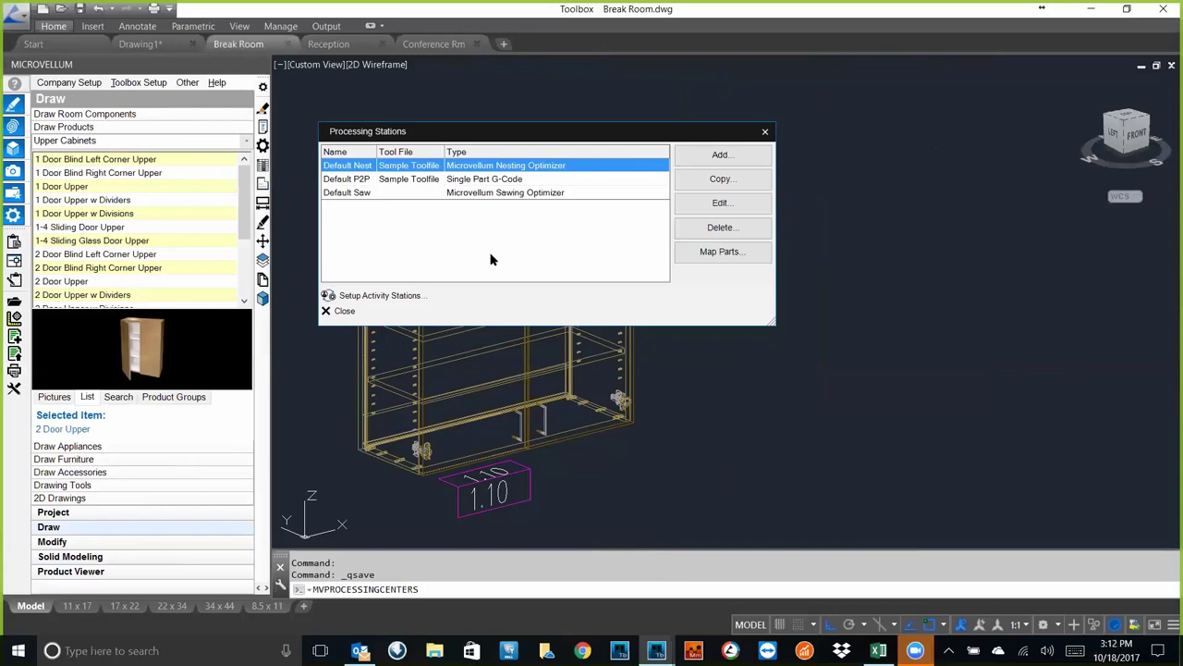
pyautogui.click(344, 312)
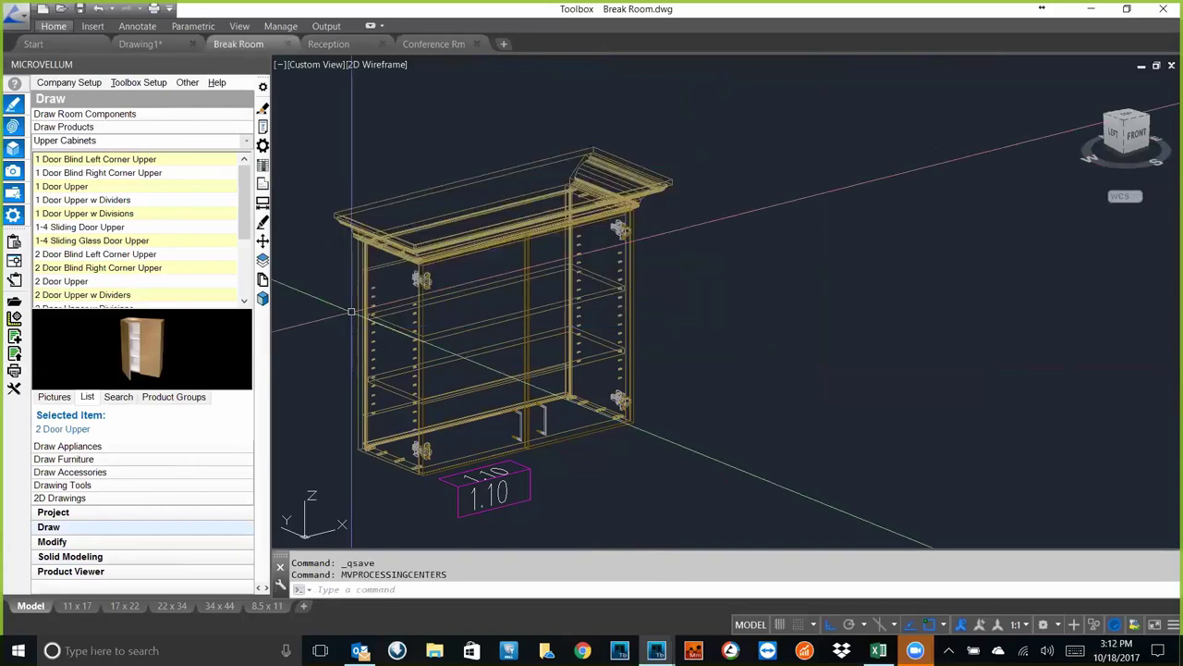
# - Examine the primary Sample Toolfile in its interface from the machining options and close it without changes
pyautogui.click(139, 82)
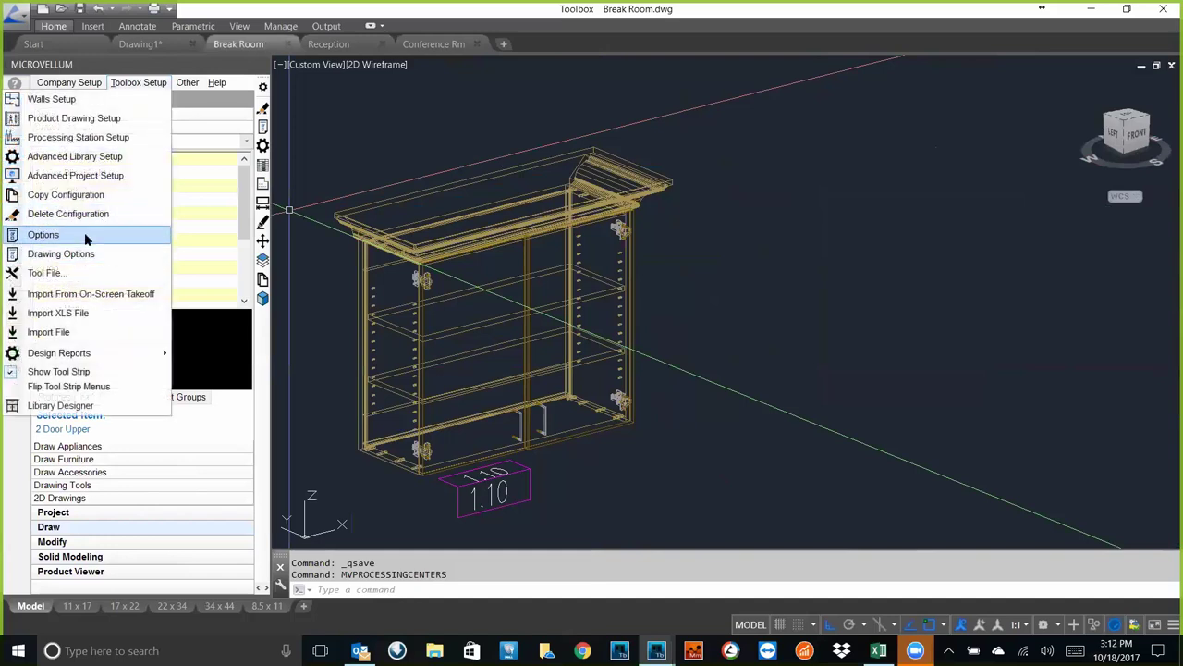
pyautogui.click(84, 234)
pyautogui.click(647, 145)
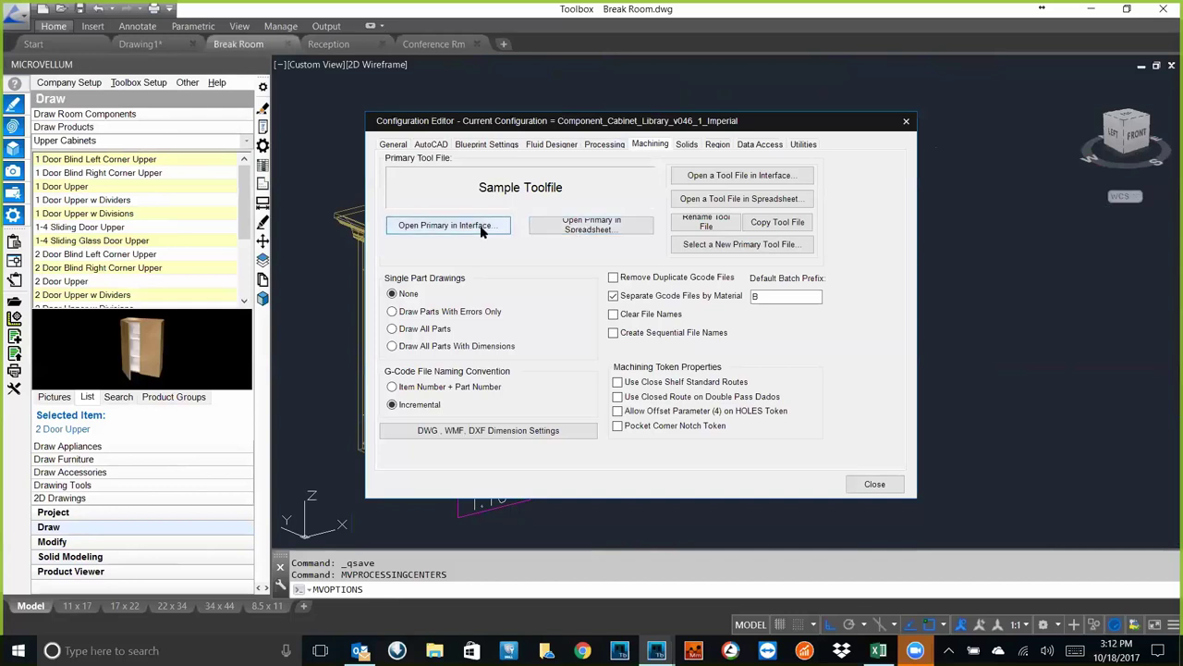
pyautogui.click(481, 227)
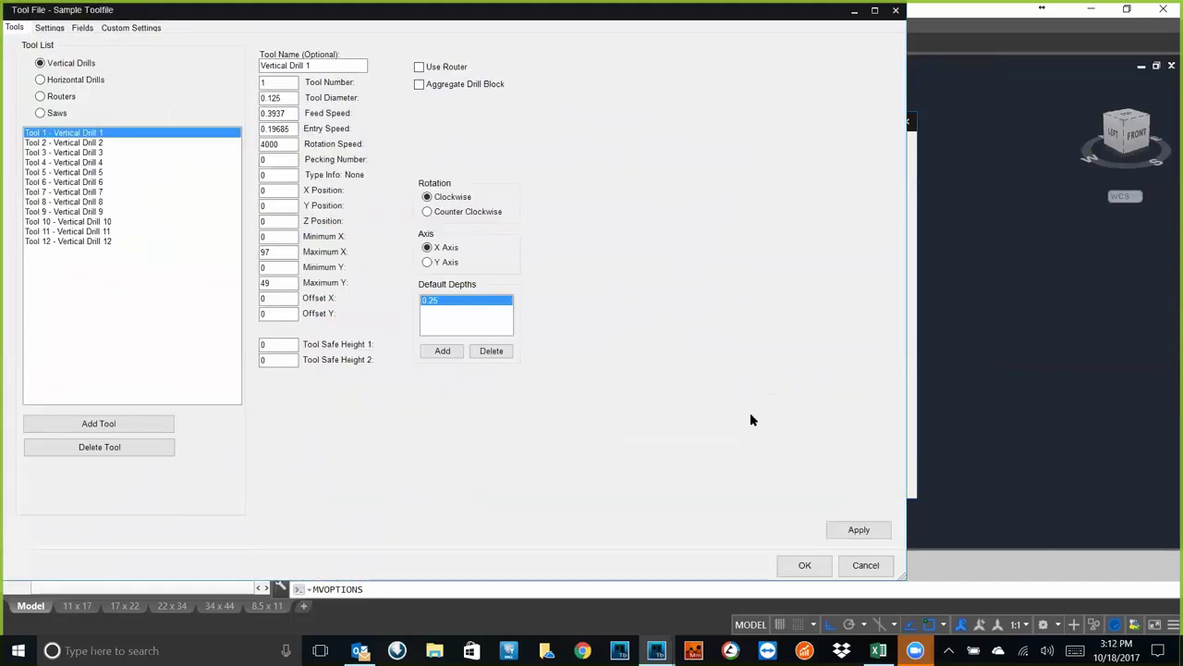
pyautogui.click(865, 565)
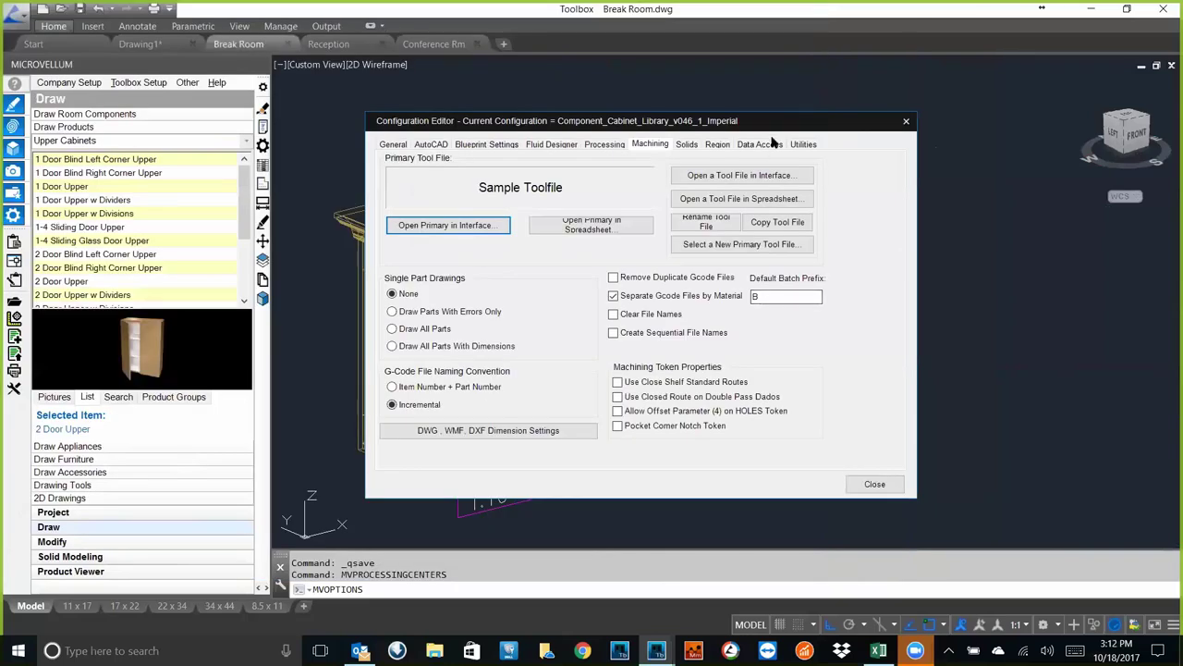
pyautogui.moveTo(793, 120); pyautogui.dragTo(840, 72)
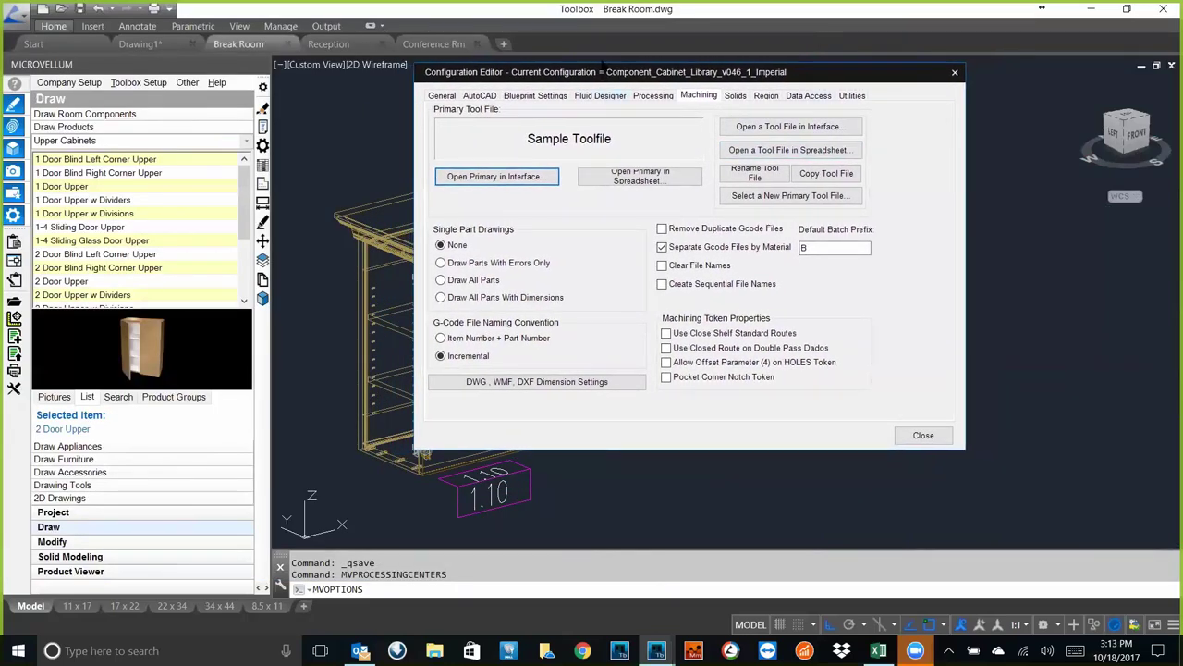
pyautogui.moveTo(602, 73); pyautogui.dragTo(618, 81)
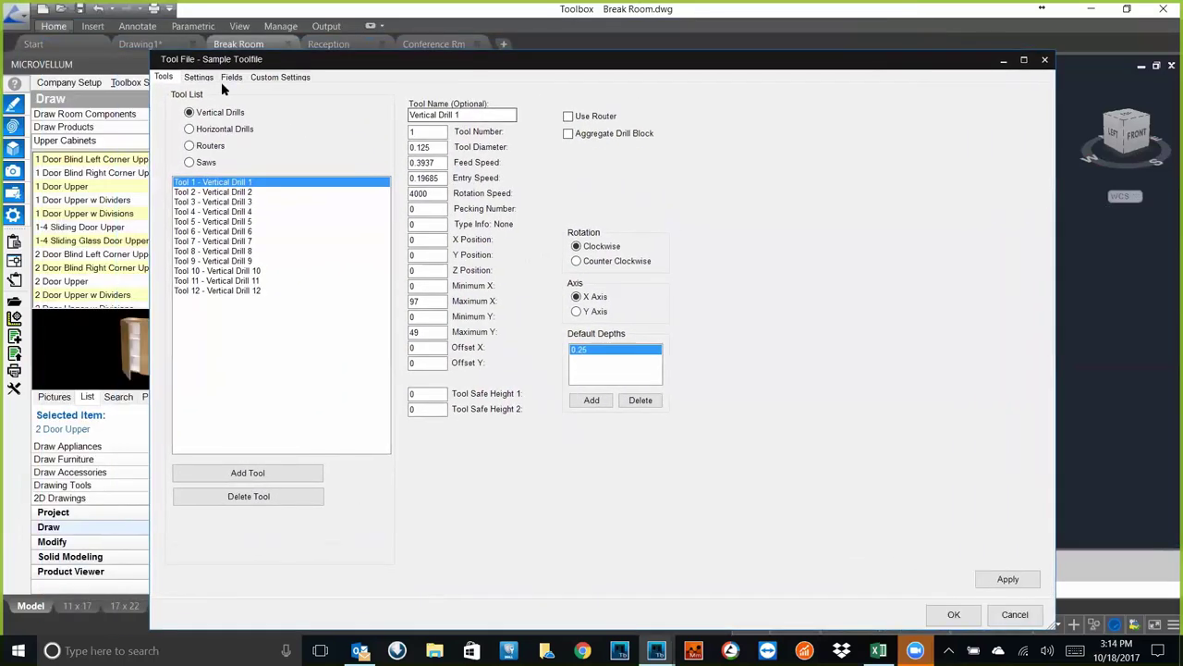
# - Review the general settings, fields and custom settings of the Sample Toolfile
pyautogui.click(202, 80)
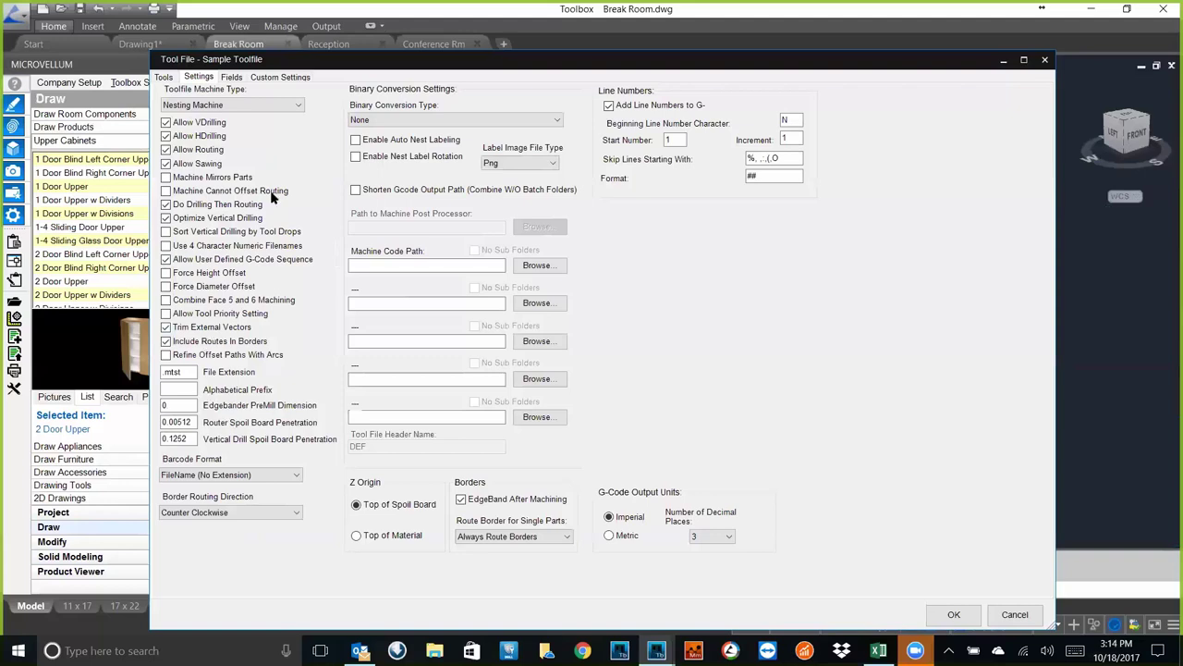
pyautogui.click(237, 81)
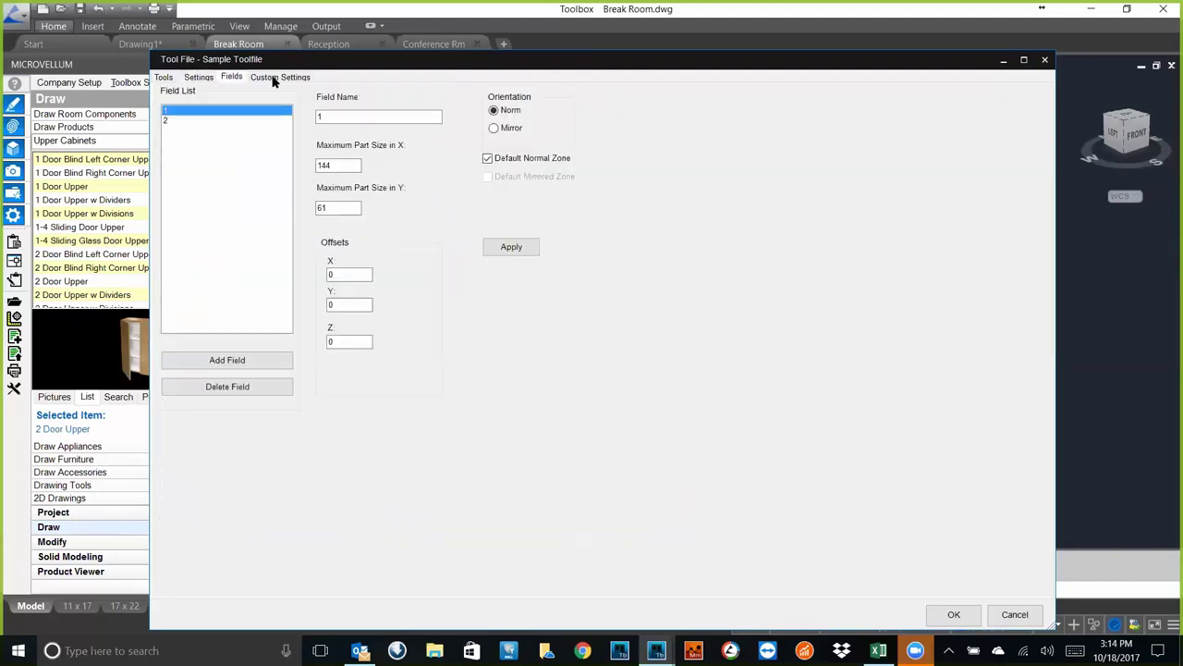
pyautogui.click(274, 80)
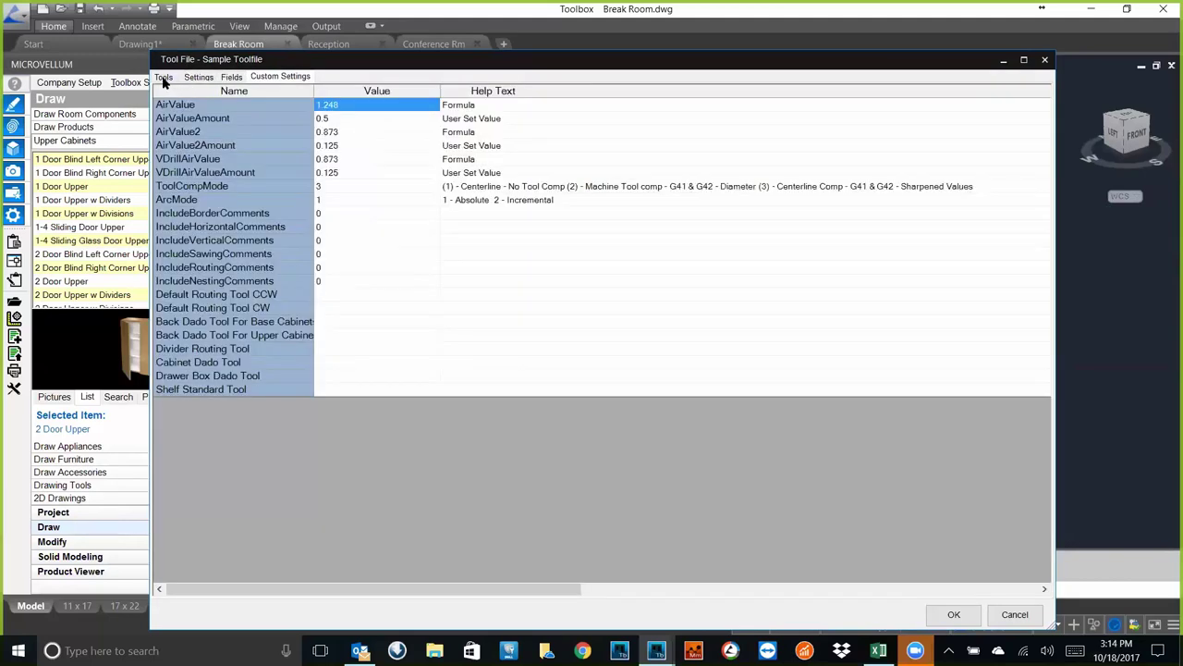
# - Review the horizontal drills, routers and saws defined in the Sample Toolfile, ending on the router list
pyautogui.click(163, 79)
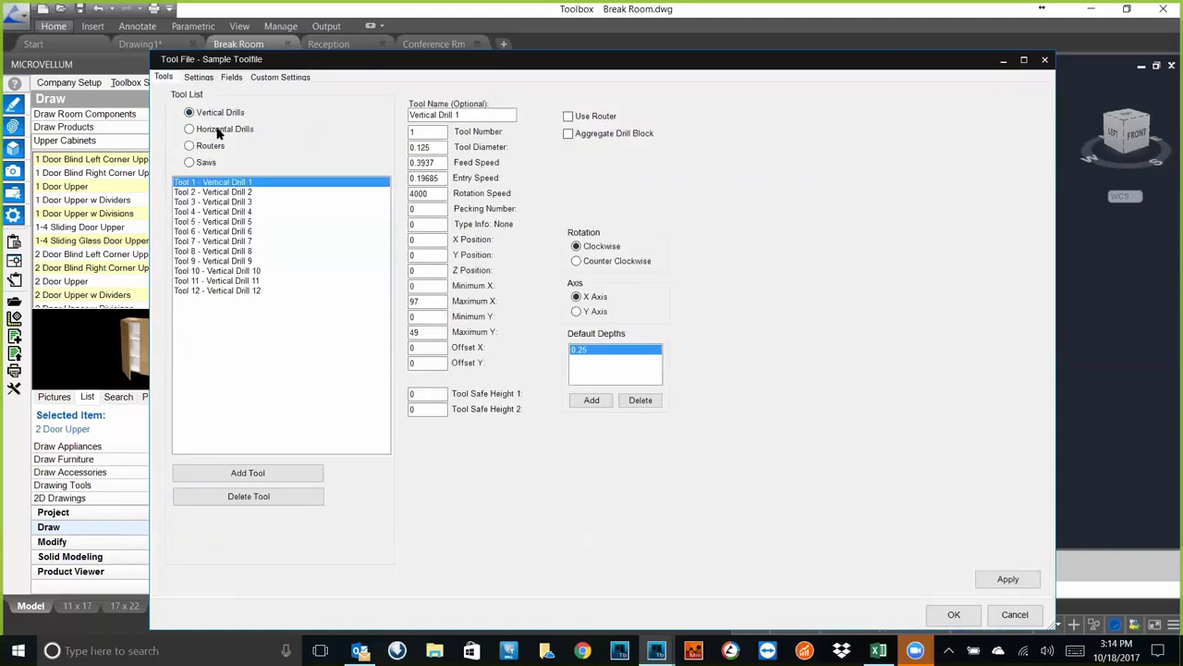
pyautogui.click(219, 131)
pyautogui.click(200, 147)
pyautogui.click(198, 163)
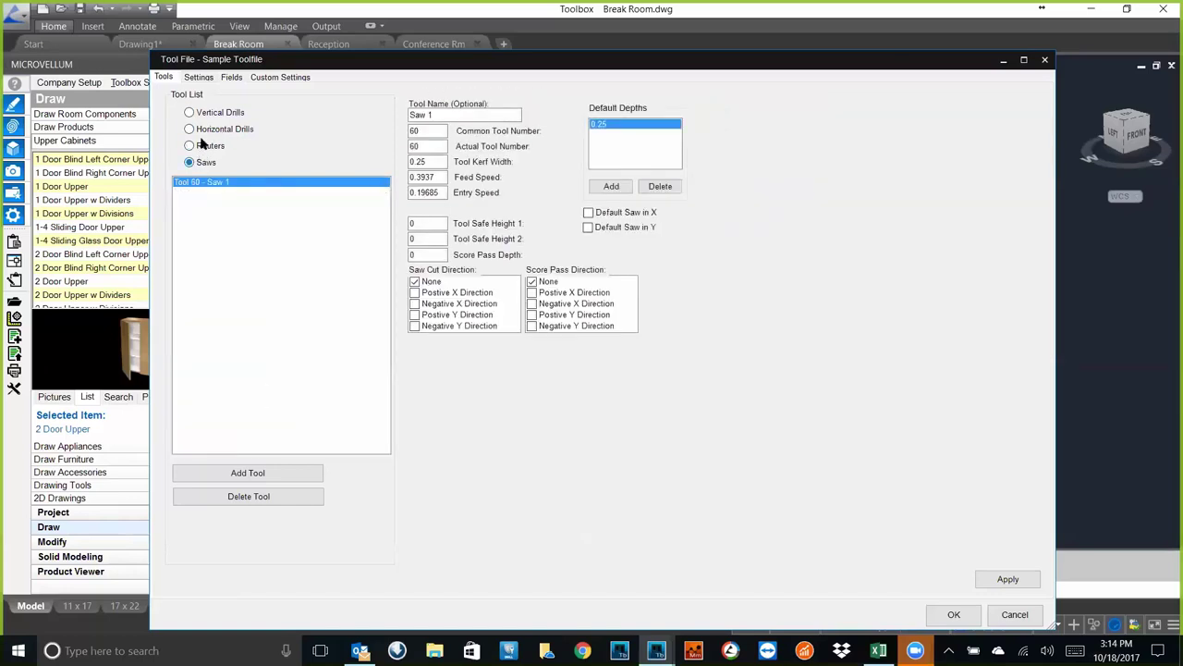
pyautogui.click(201, 148)
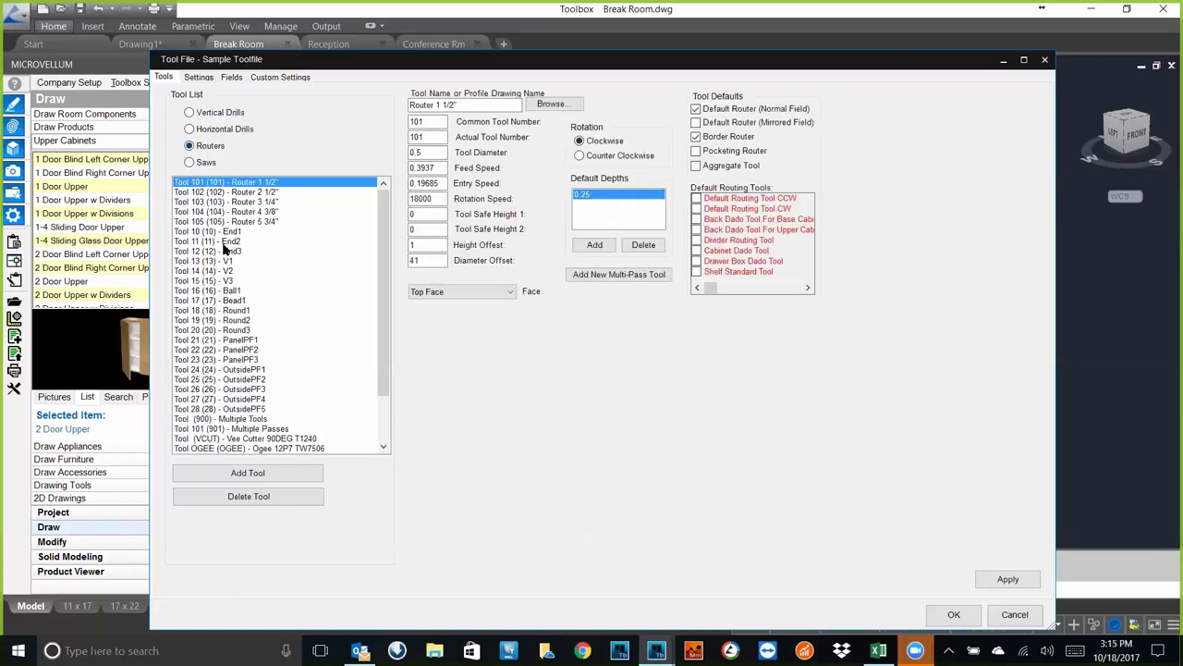
# - Add a new multi-pass router tool to the Sample Toolfile and accept the tool file
pyautogui.click(1008, 579)
pyautogui.click(623, 275)
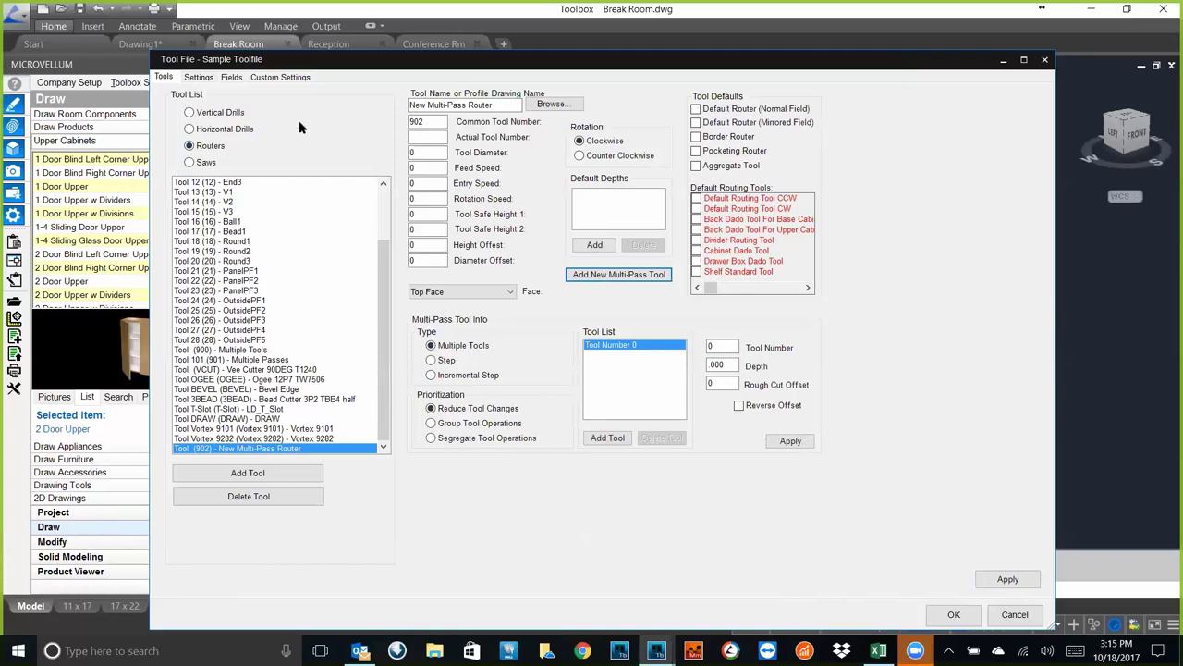
pyautogui.moveTo(360, 61); pyautogui.dragTo(346, 66)
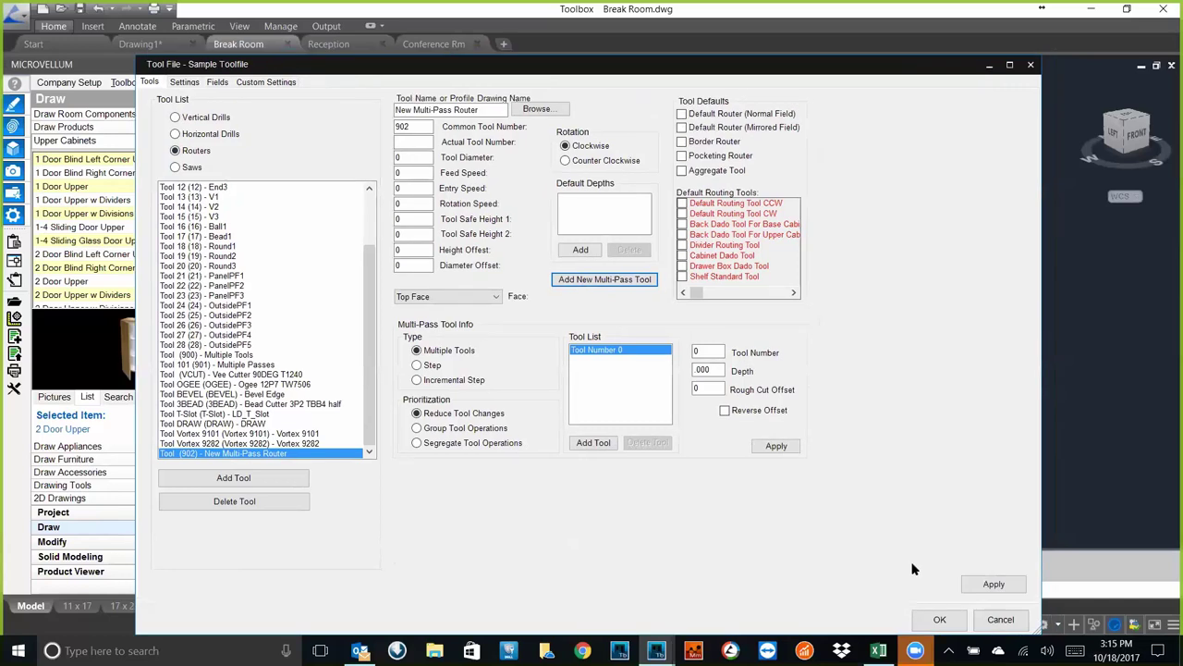
pyautogui.click(939, 619)
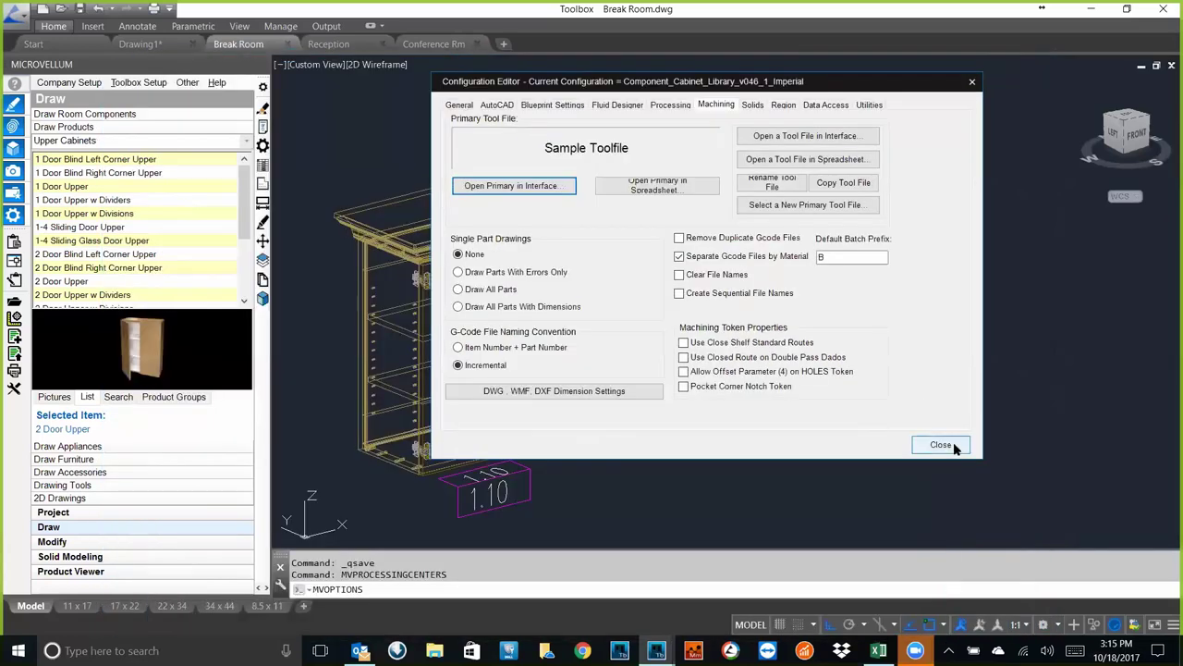
# - Examine the primary tool file as a spreadsheet, close it without saving, and exit the Configuration Editor
pyautogui.click(662, 188)
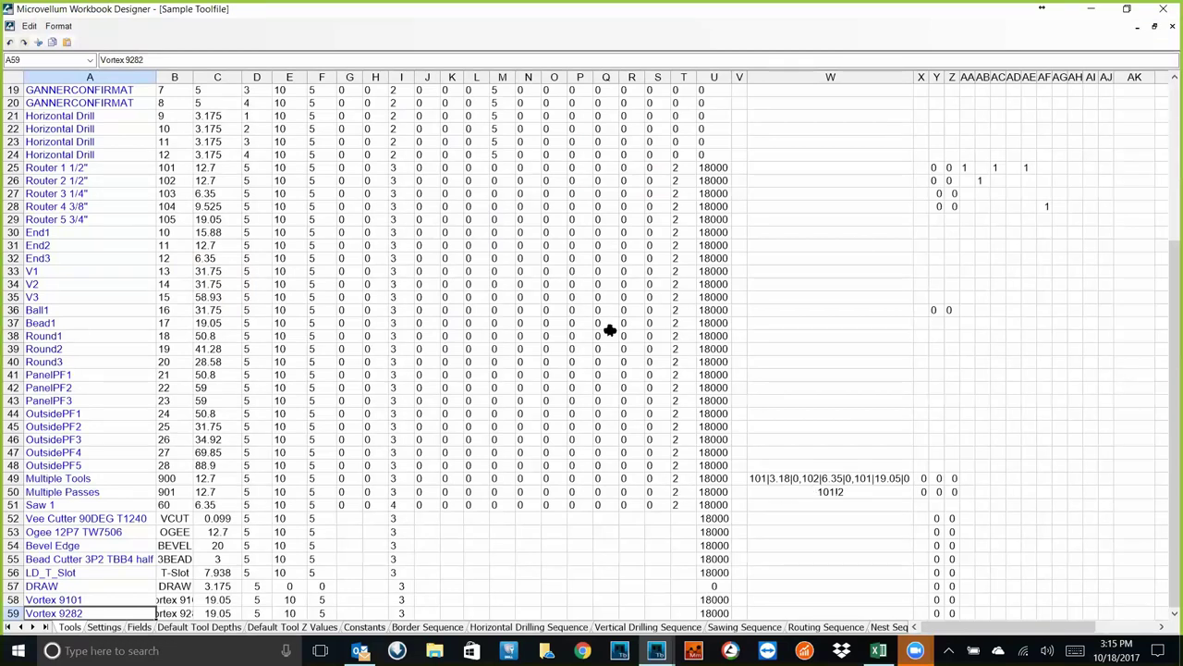
pyautogui.click(1165, 13)
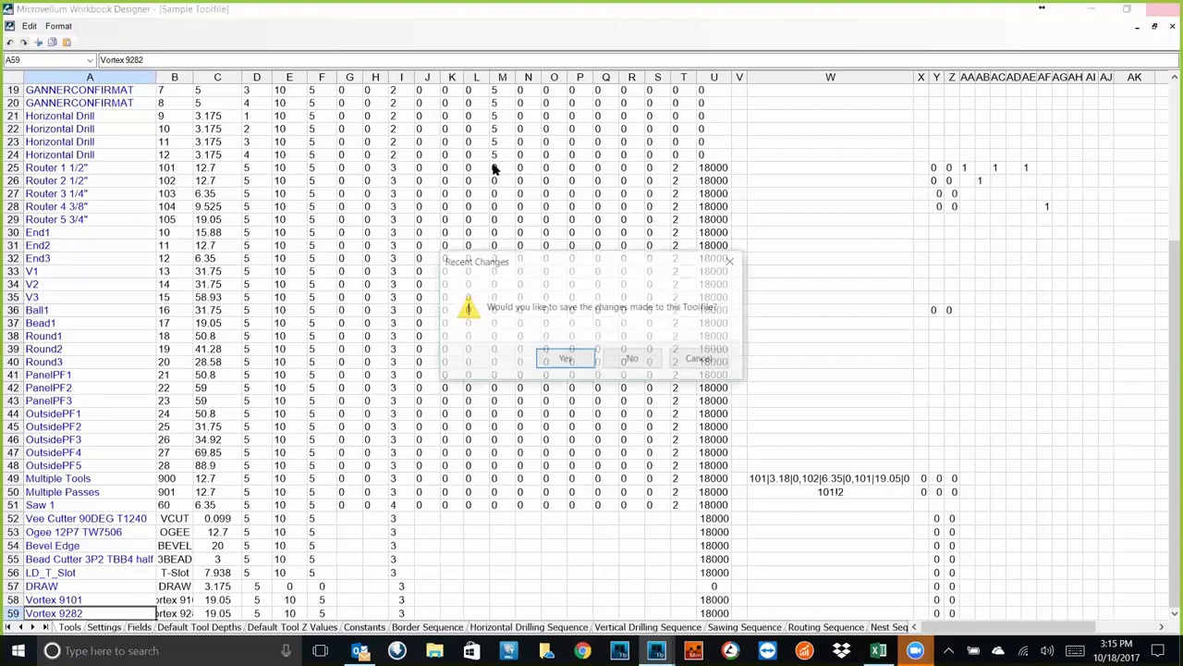
pyautogui.click(633, 359)
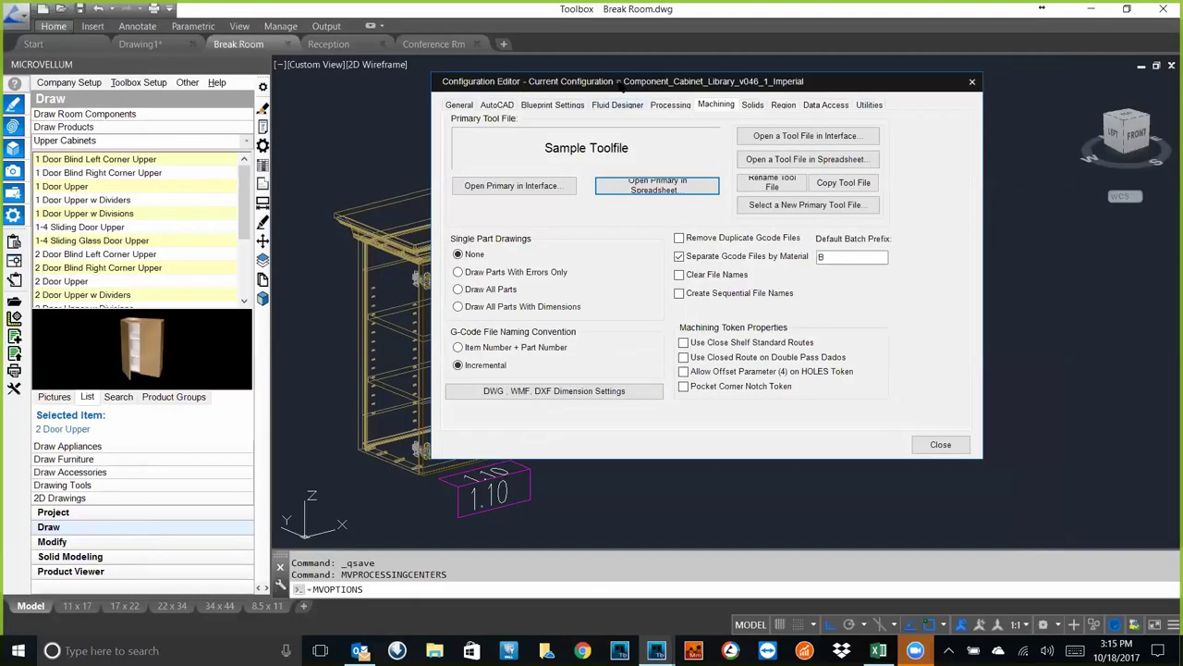
pyautogui.moveTo(621, 81); pyautogui.dragTo(472, 91)
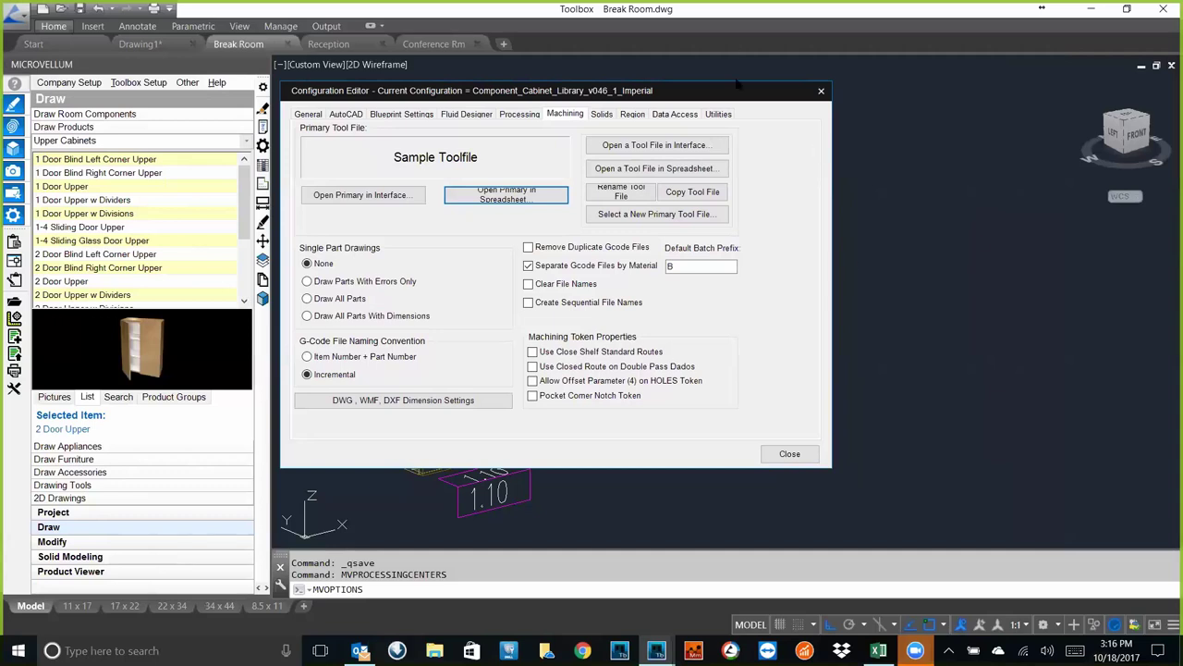
pyautogui.moveTo(735, 96); pyautogui.dragTo(703, 96)
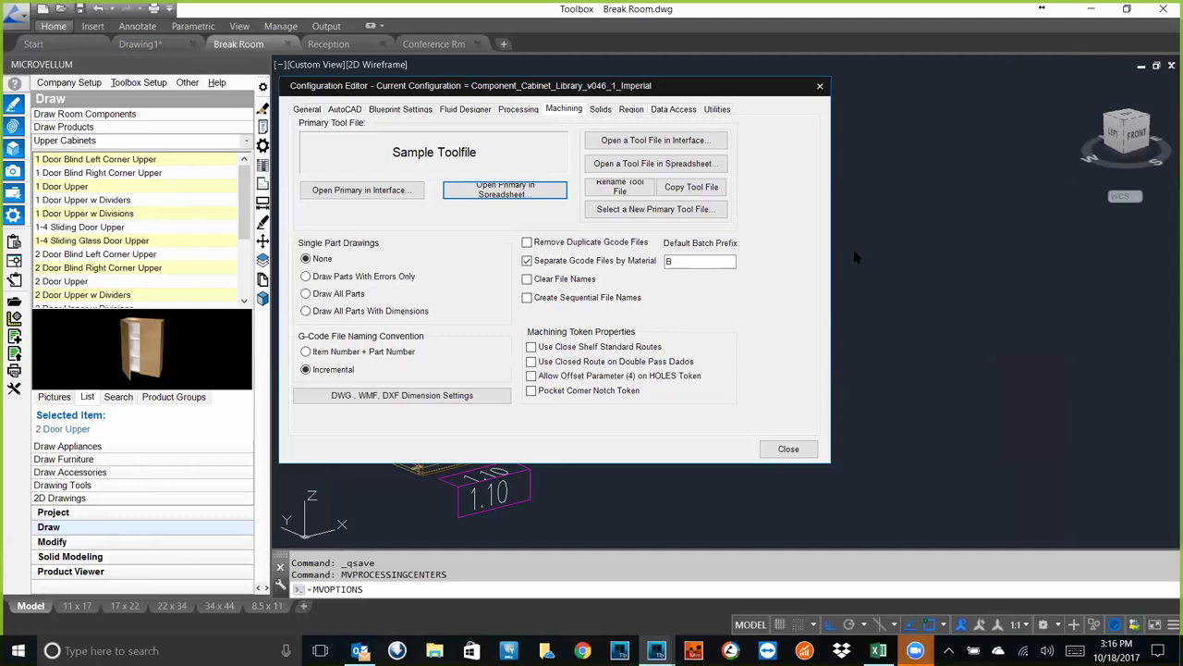
pyautogui.click(787, 448)
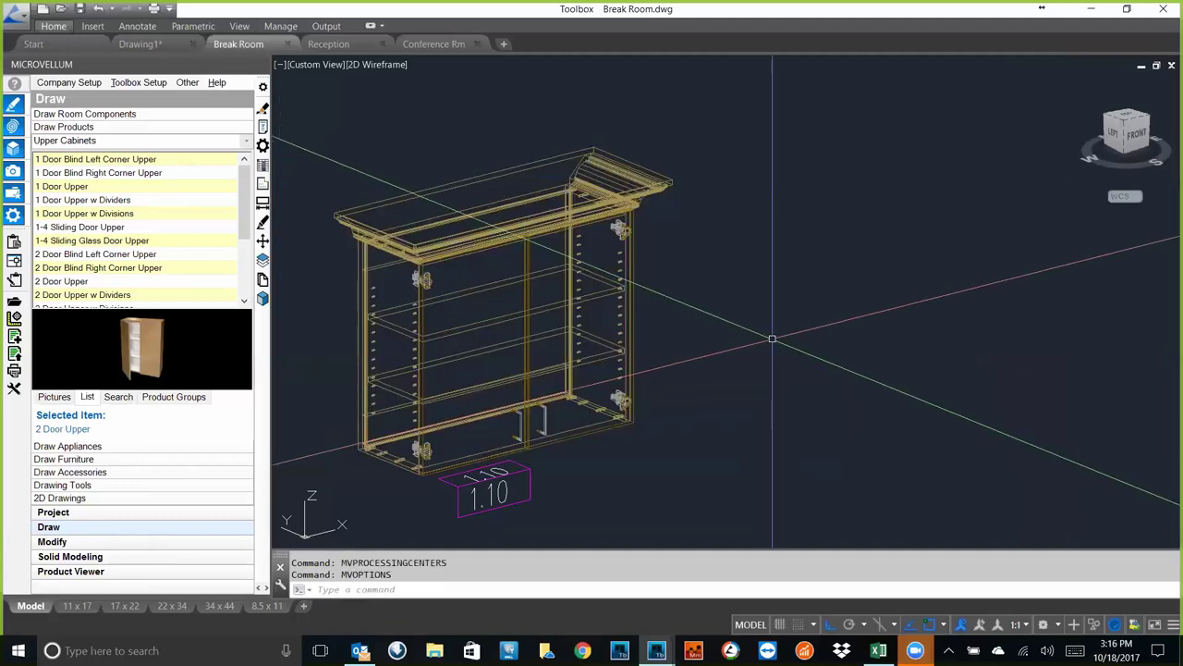
# - Zoom to show all of the Break Room drawing and save it
pyautogui.write('z')
pyautogui.press('Return')
pyautogui.scroll(-3, 781, 323)
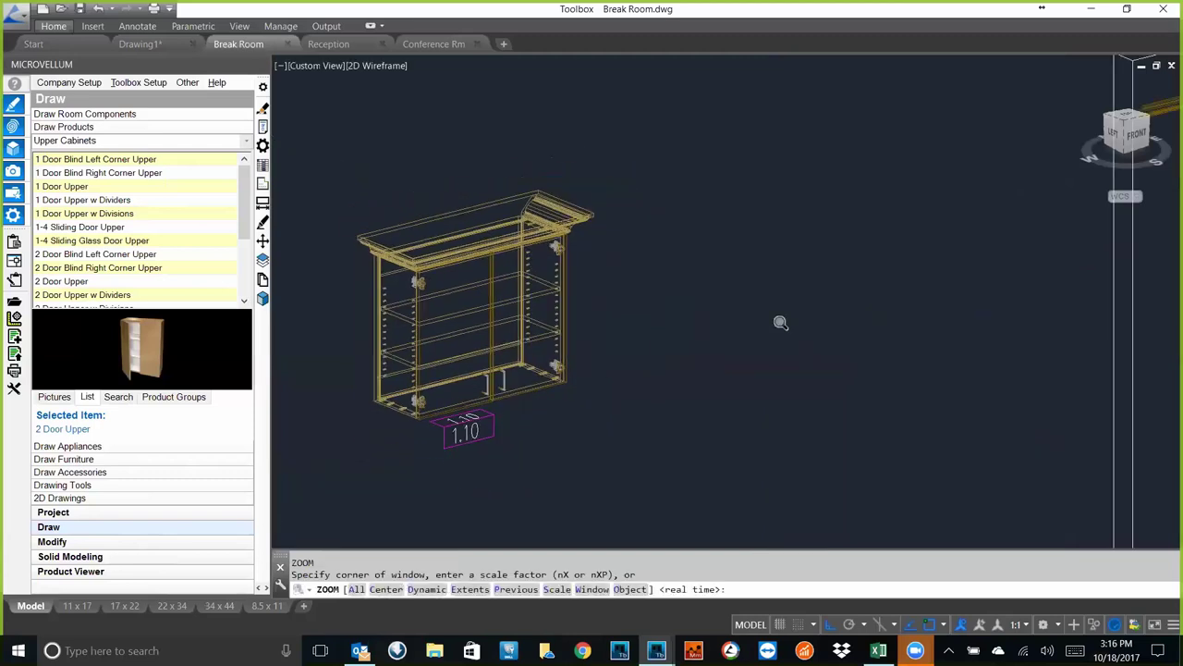
pyautogui.write('a')
pyautogui.press('Return')
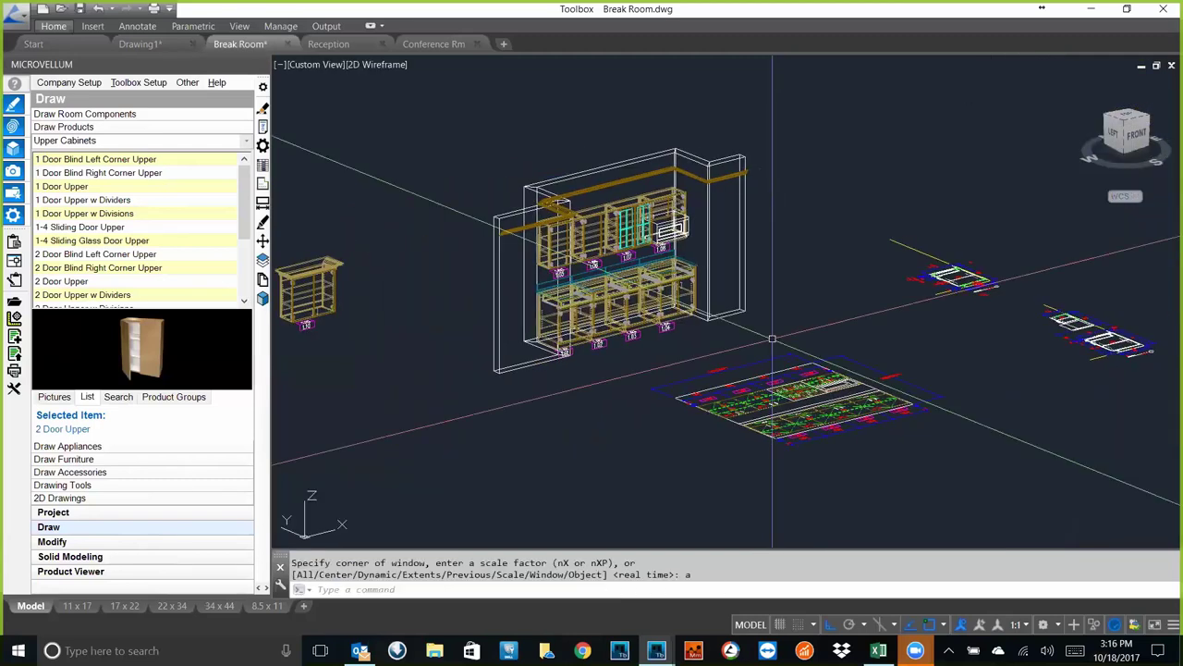
pyautogui.hotkey('ctrl', 's')
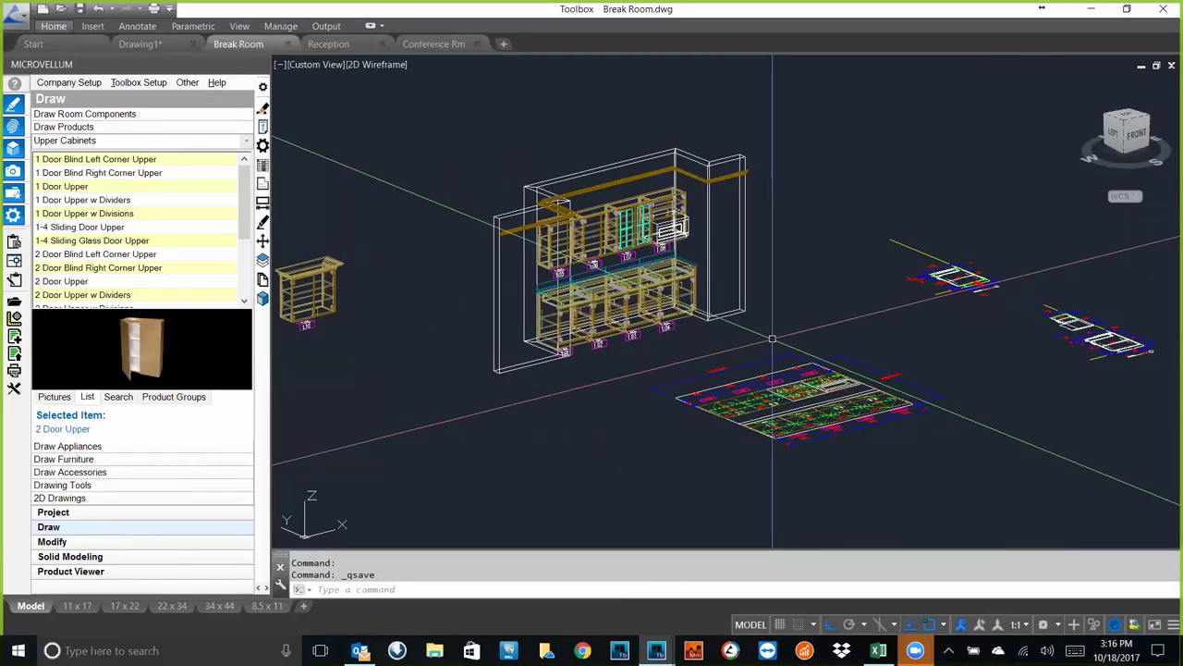